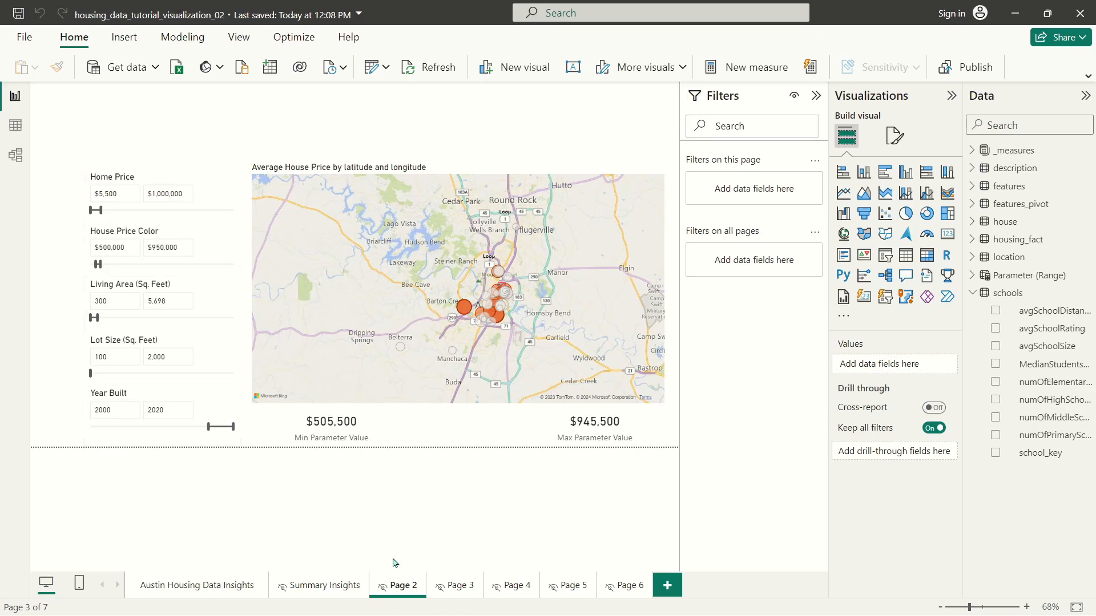
- Rename the report page Page 2 as Location and Page 3 as Schools
double_click(405, 588)
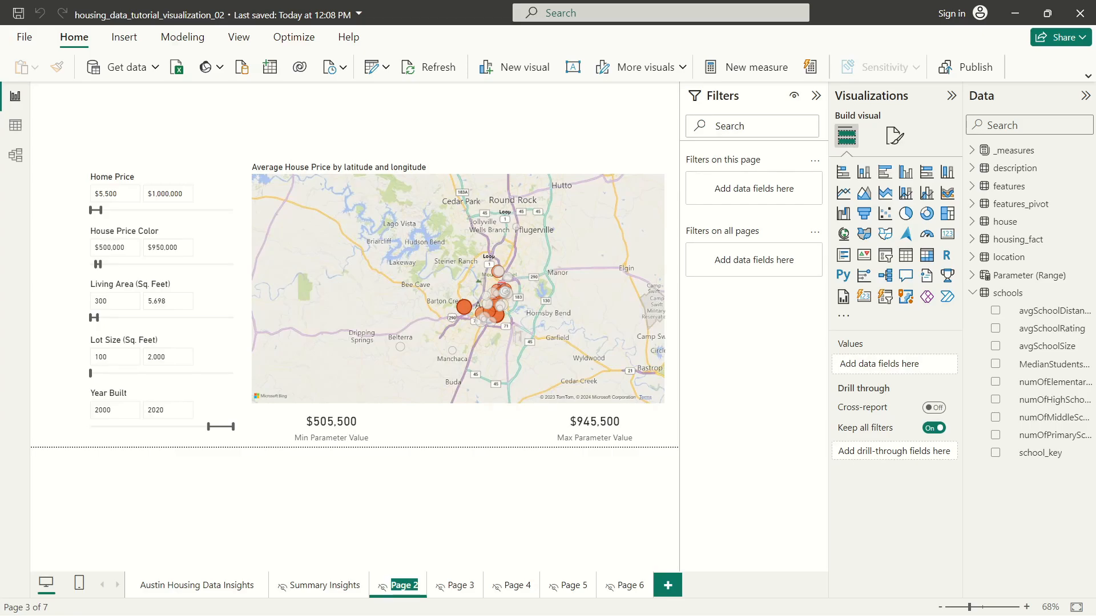
type("Location")
key("Return")
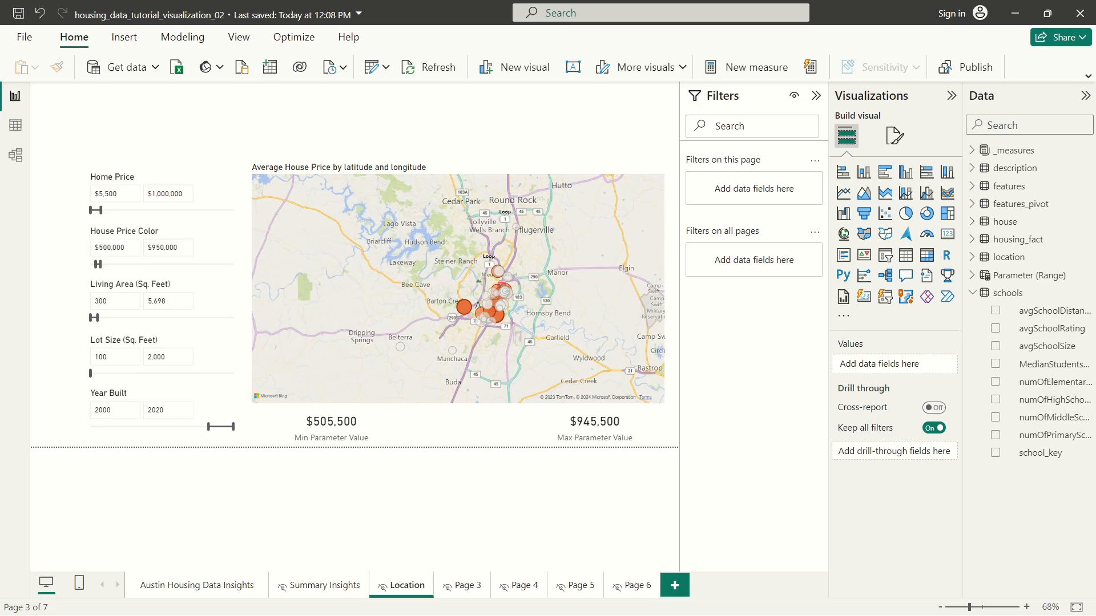
double_click(461, 586)
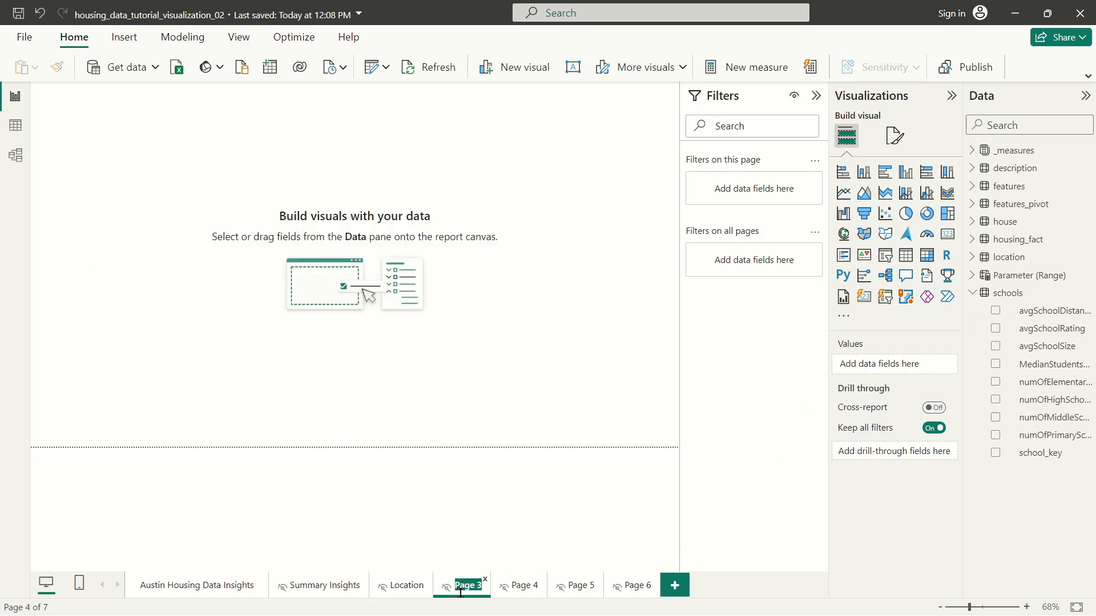
type("Schools")
key("Return")
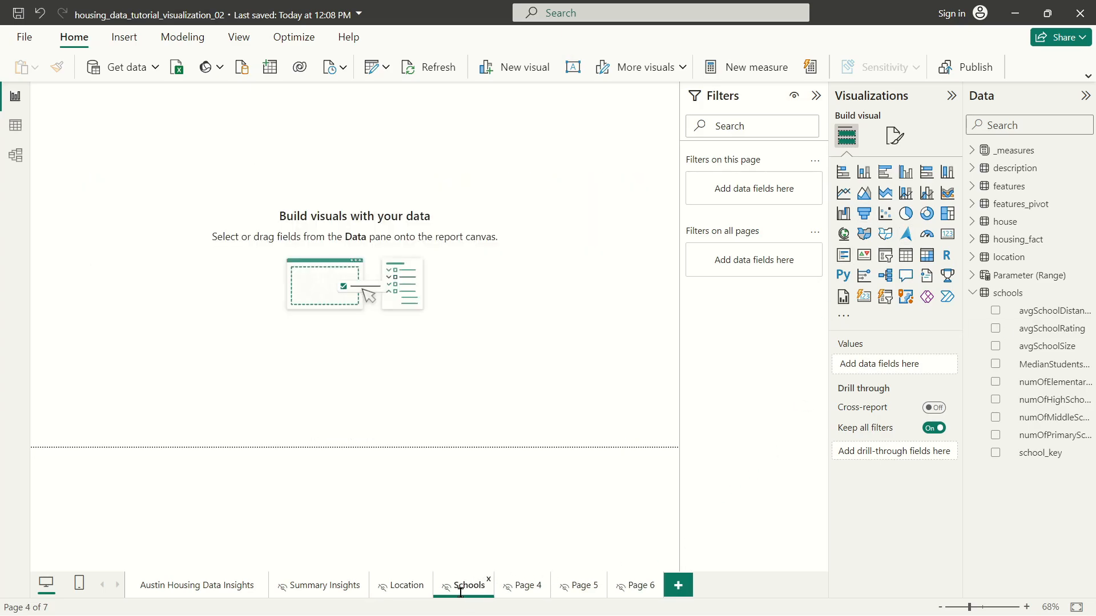
- Look over the Summary Insights and Location pages, then return to the empty Schools page
left_click(409, 594)
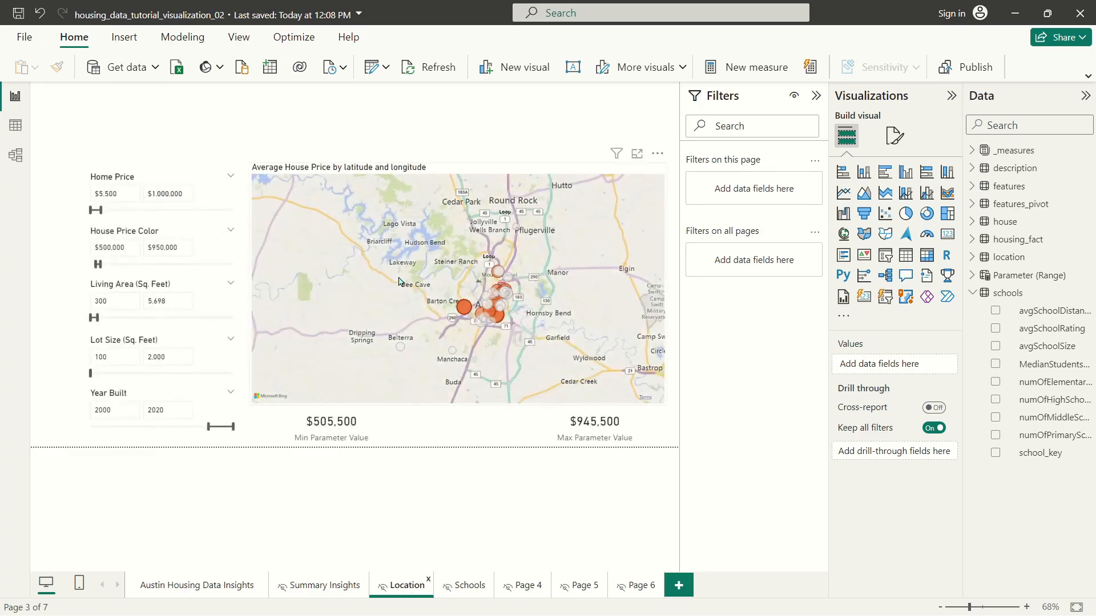
left_click(317, 587)
left_click(403, 589)
left_click(469, 589)
left_click(392, 594)
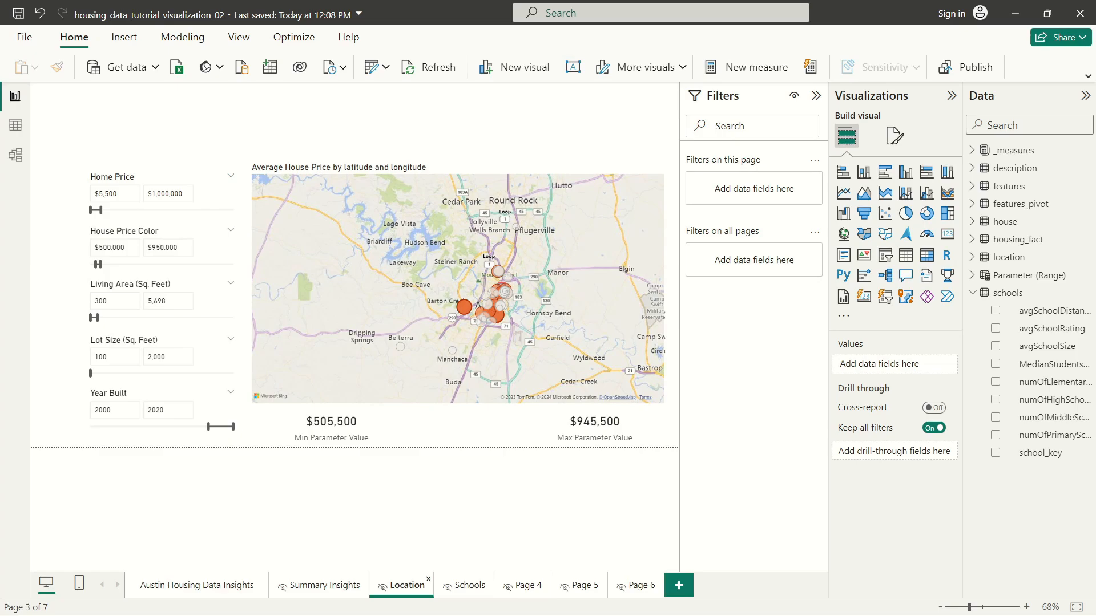
left_click(459, 593)
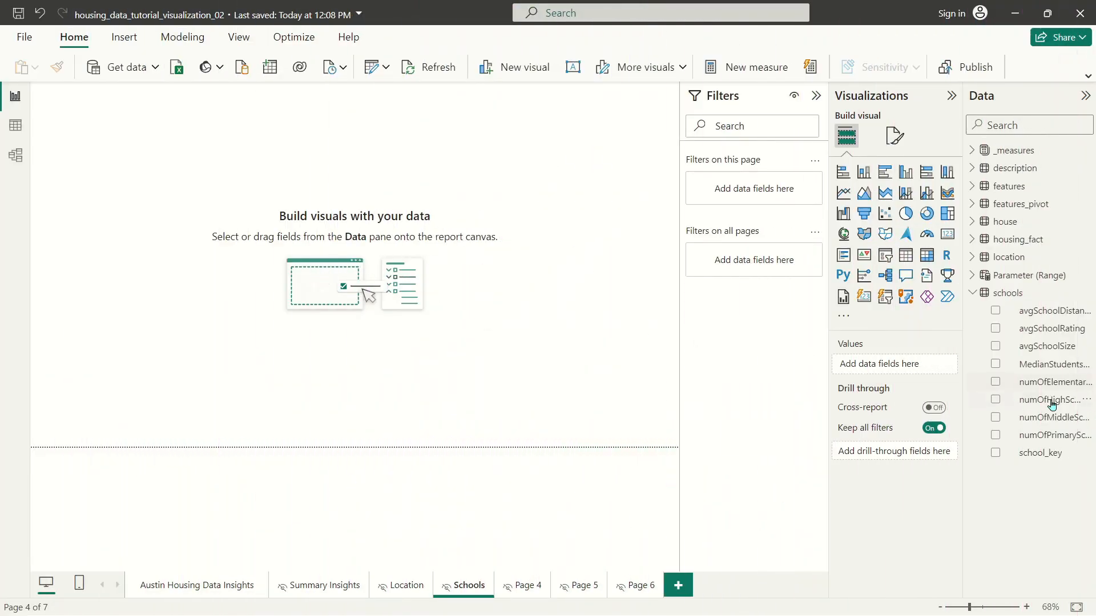
- Examine all columns of the schools table in the data view, from numOfPrimarySchools through school_key
left_click(15, 125)
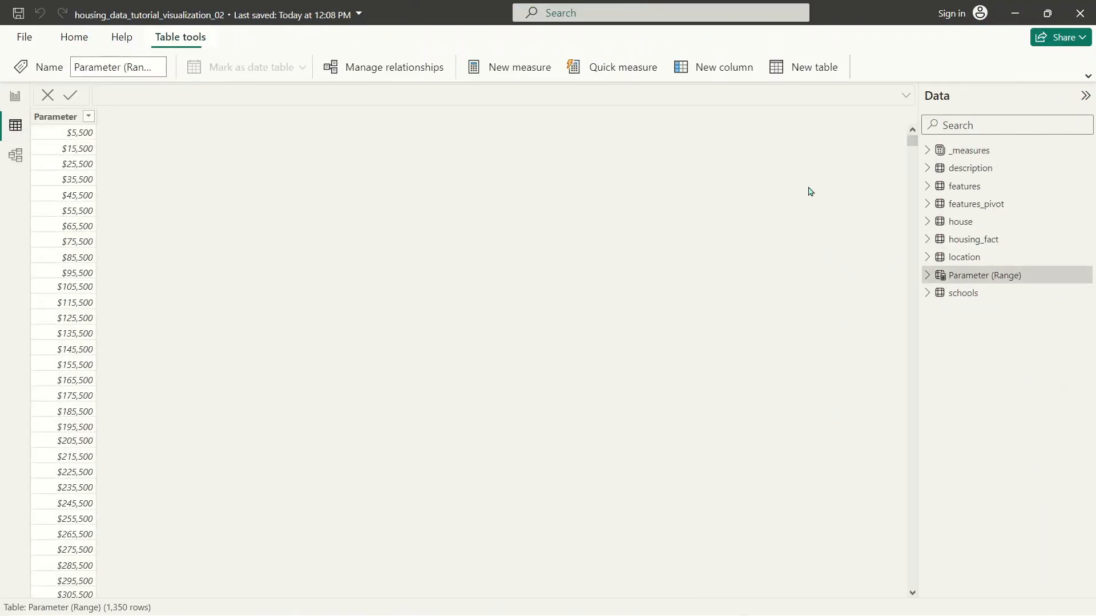
left_click(977, 293)
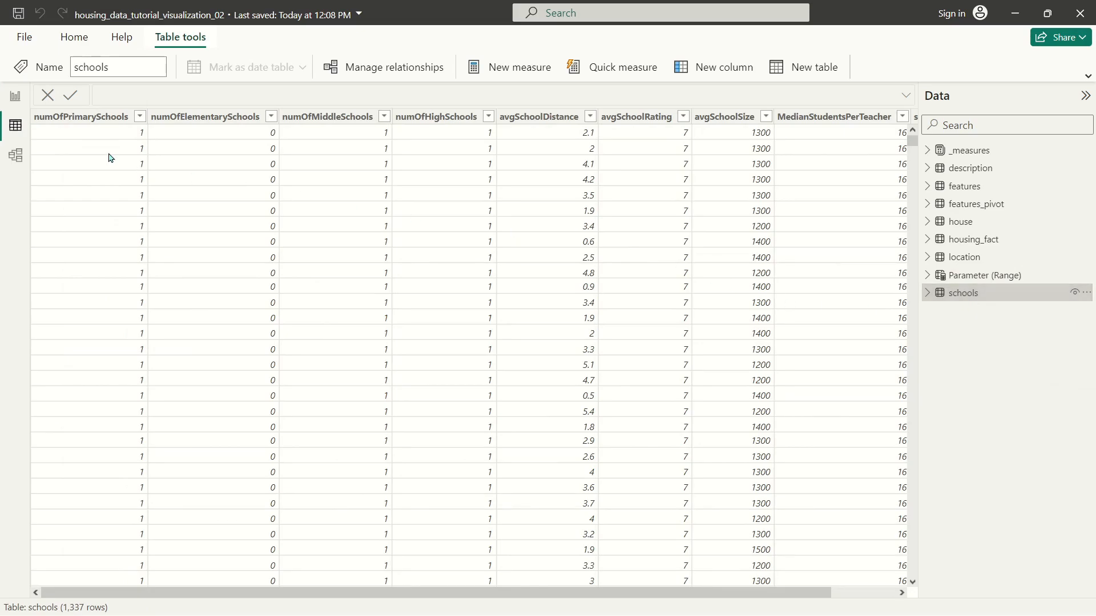
left_click_drag(405, 598, 816, 603)
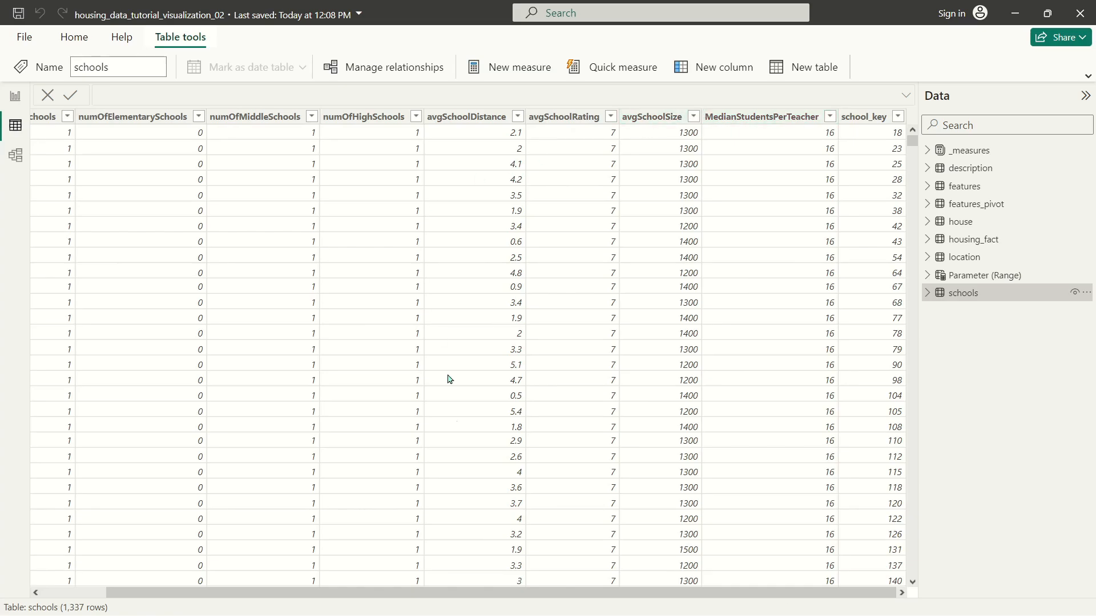
left_click_drag(446, 594, 350, 594)
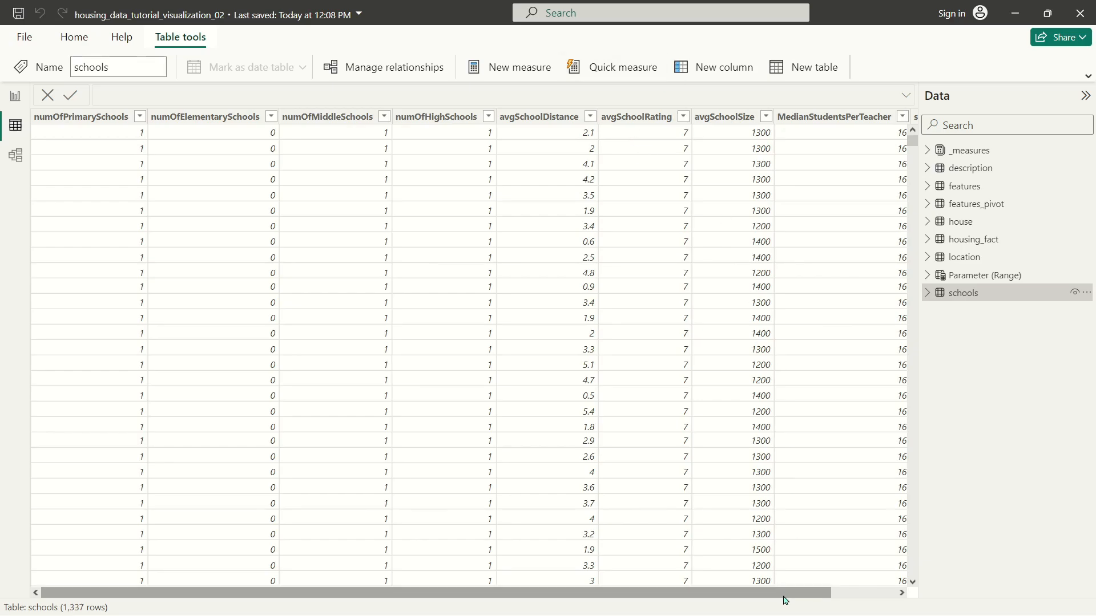
left_click_drag(786, 597, 851, 596)
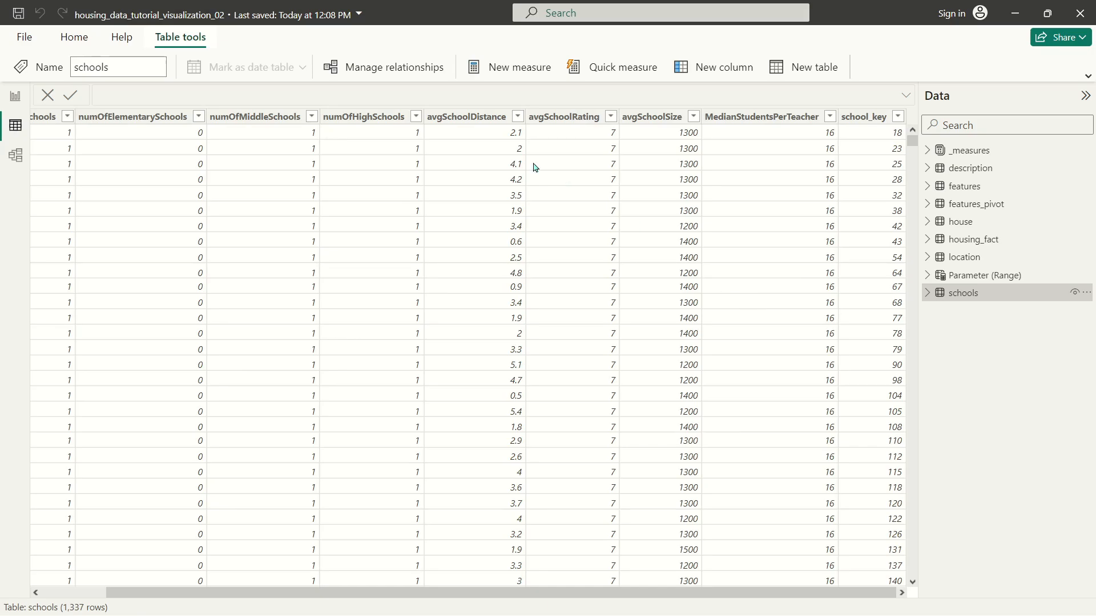
scroll(194, 593, "left", 1)
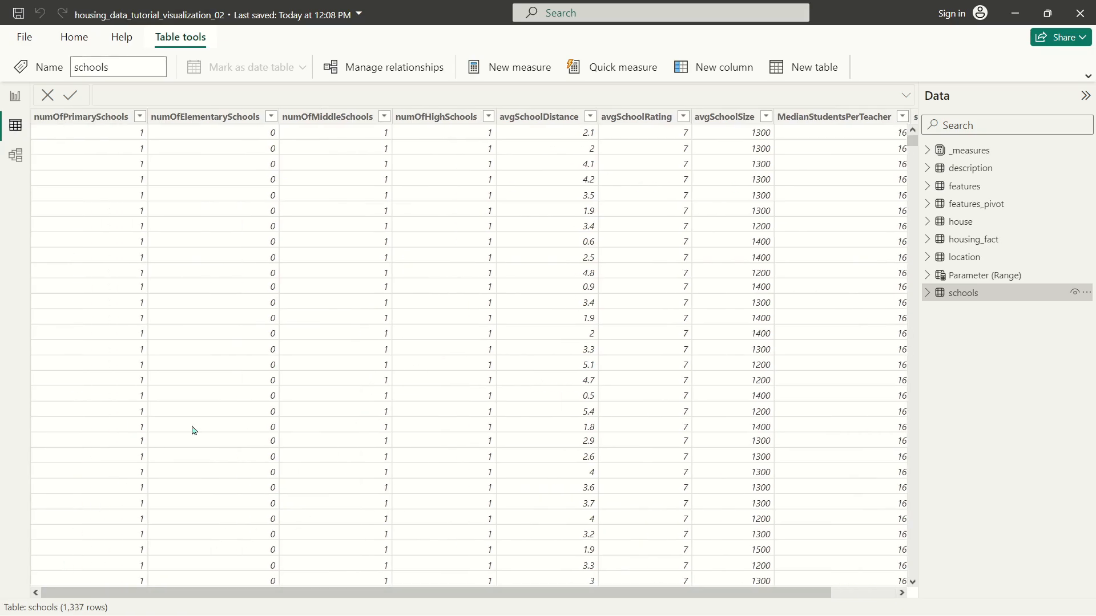
- Copy the multi-value card visual from the Summary Insights report page onto the Schools page
left_click(15, 97)
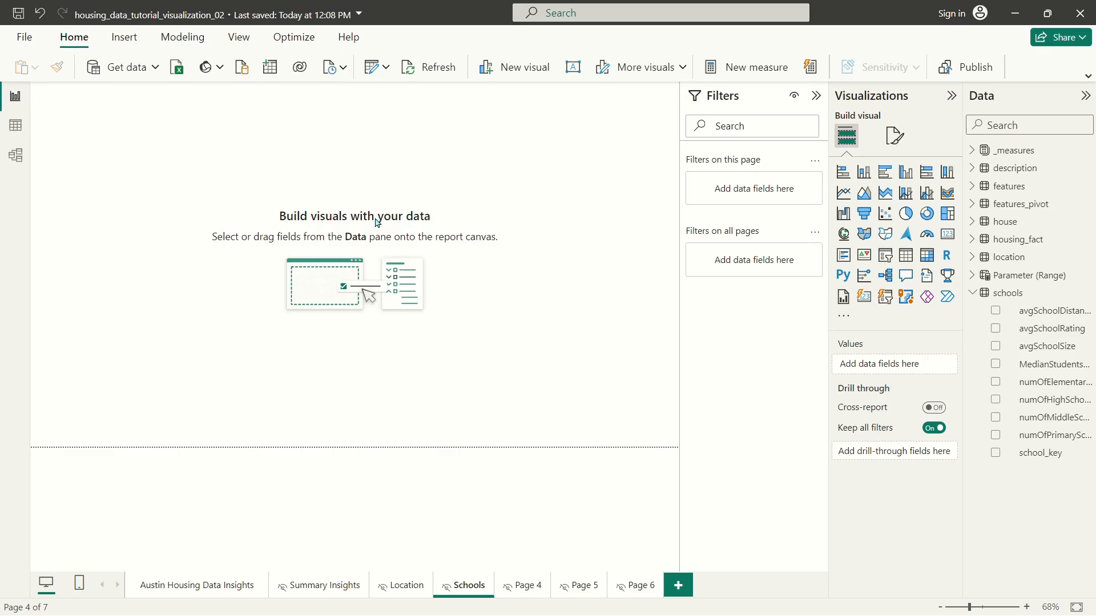
left_click(308, 598)
left_click(334, 143)
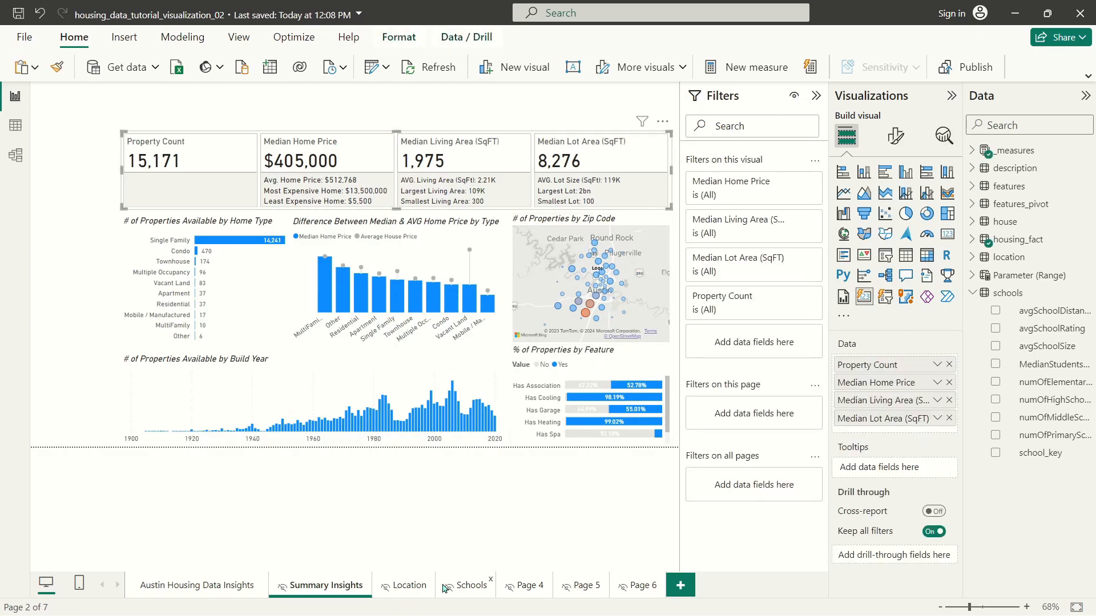
left_click(473, 588)
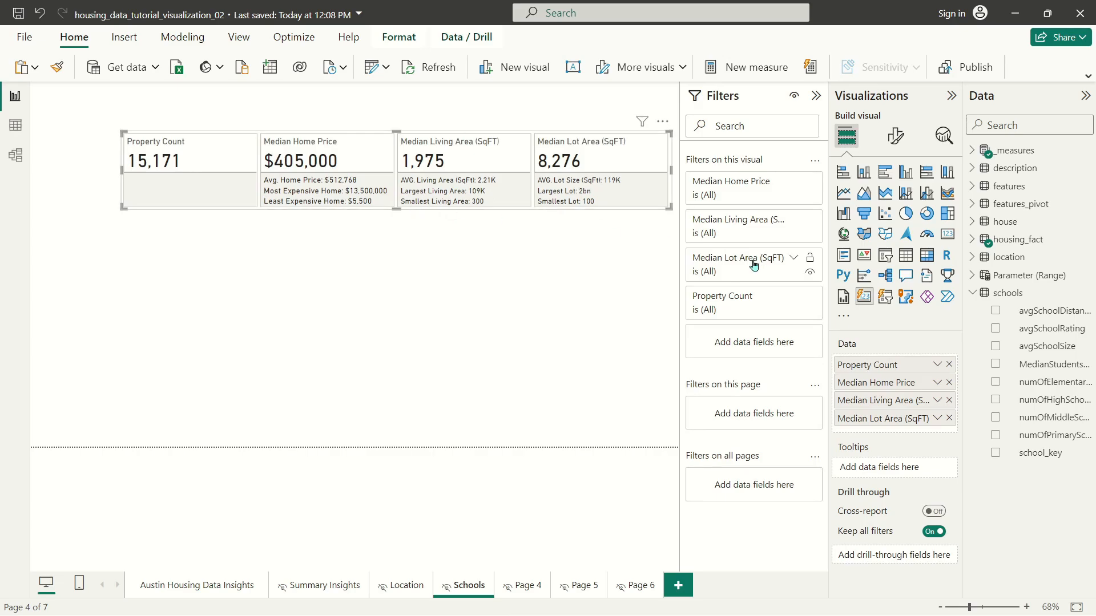
- Remove all four fields from the copied card and reshape it into a tall, narrow column
left_click(950, 382)
left_click(950, 383)
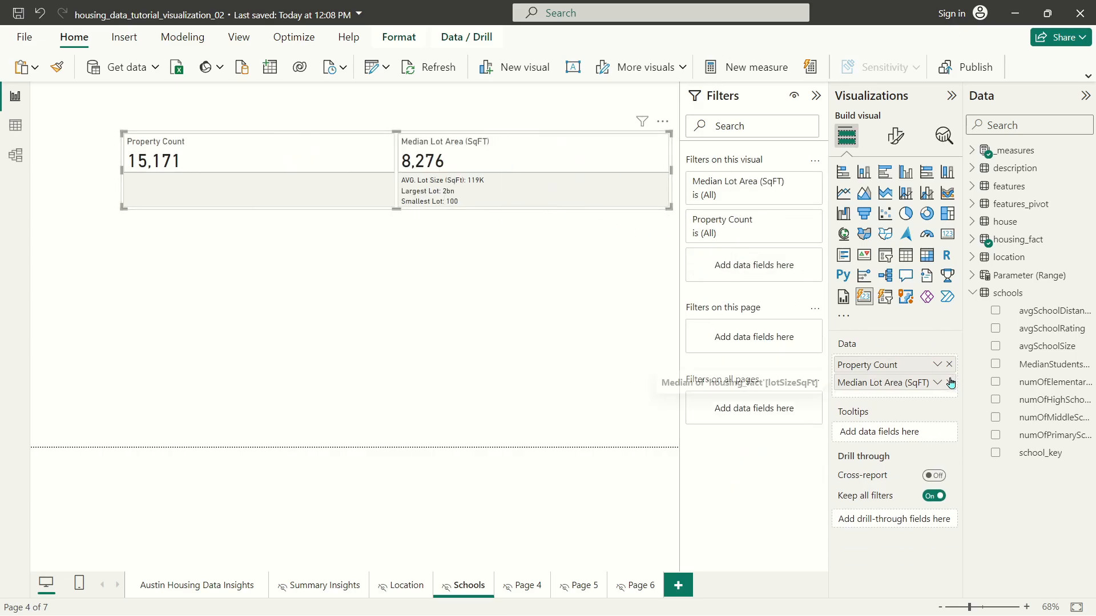
left_click(950, 383)
left_click_drag(951, 369, 216, 436)
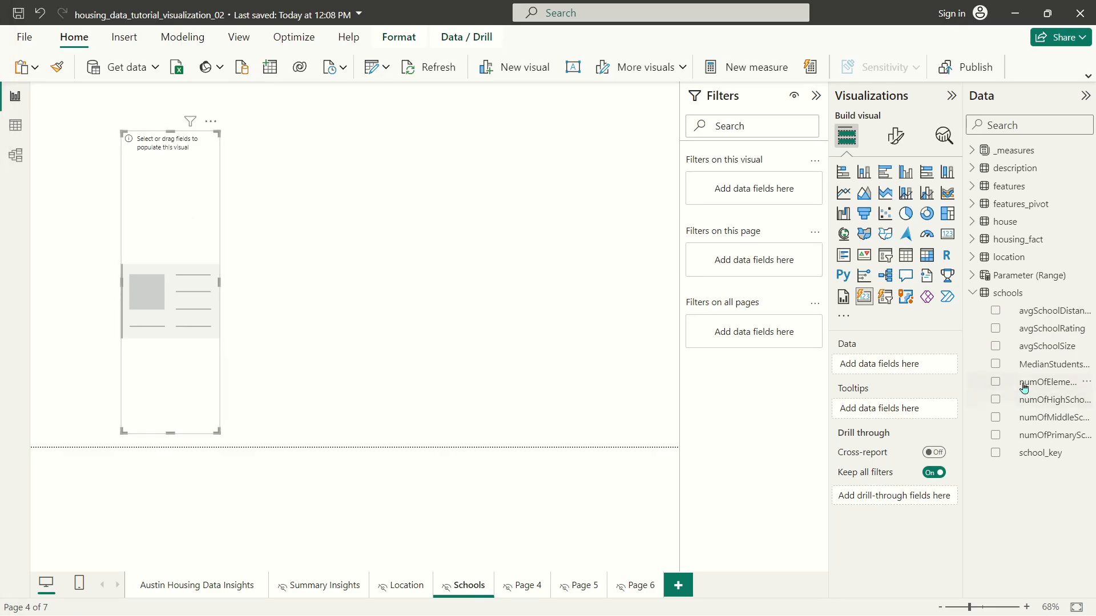
- Add avgSchoolRating from the schools table to the empty card and aggregate it as Average
left_click_drag(1037, 312, 945, 361)
left_click_drag(1039, 330, 913, 363)
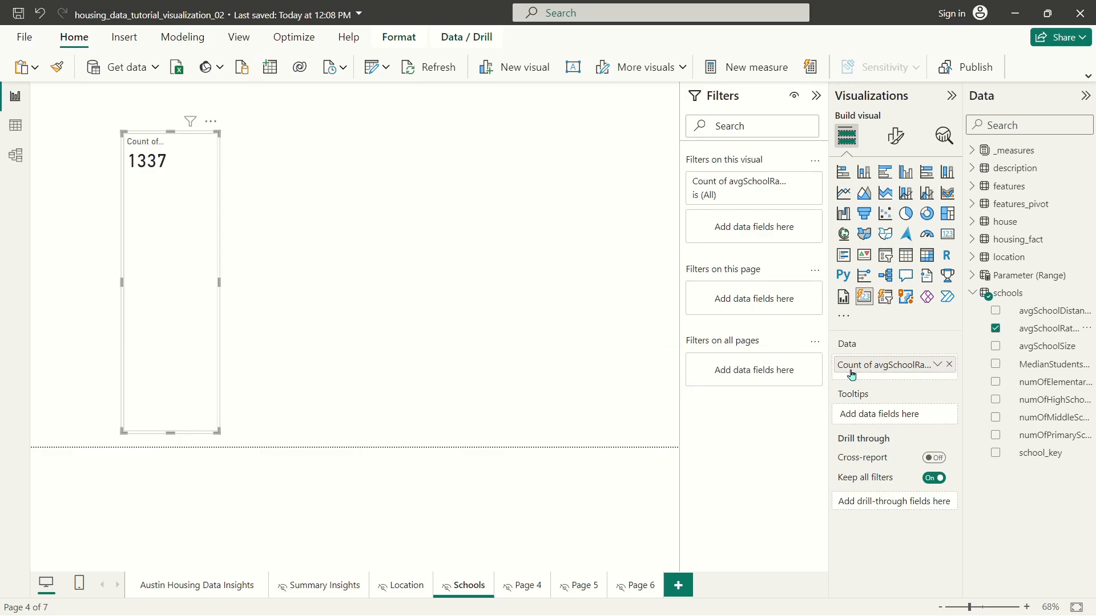
left_click(938, 369)
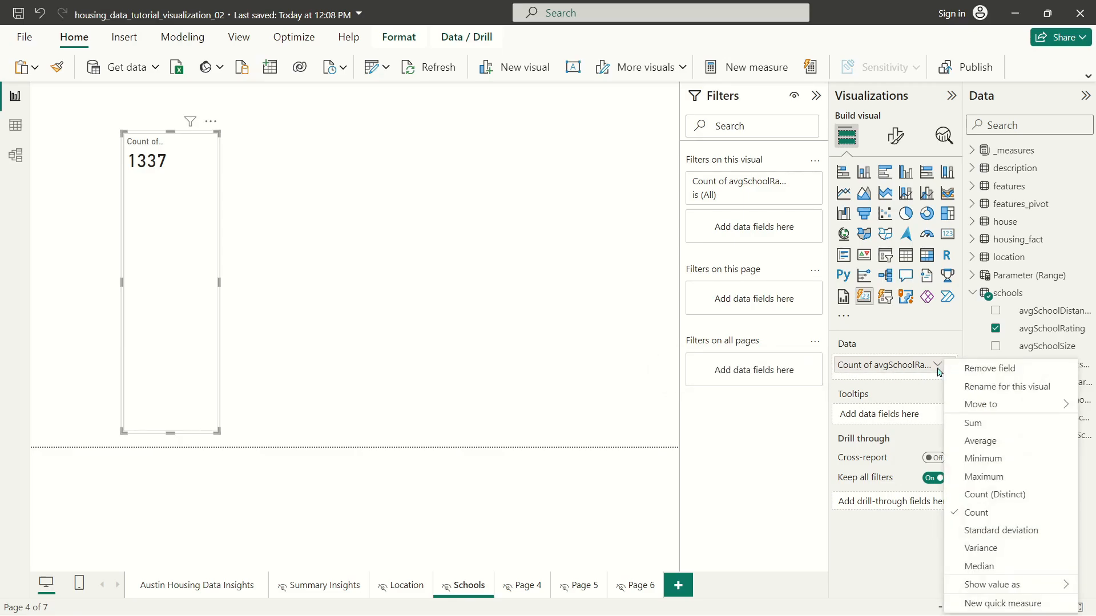
left_click(979, 443)
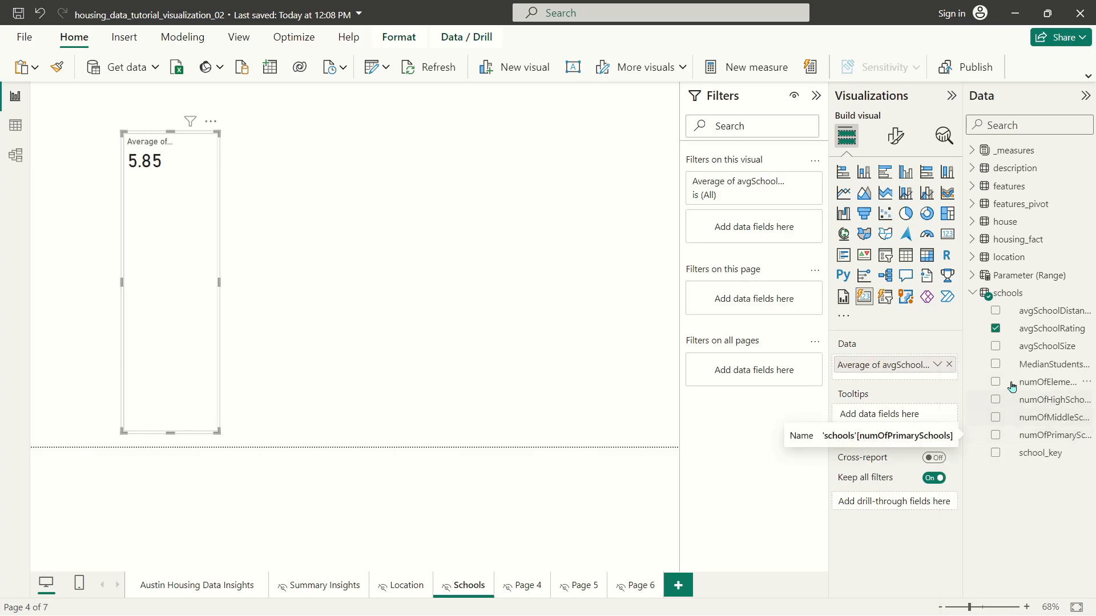
- Add avgSchoolSize and MedianStudentsPerTeacher to the card below the school rating, both aggregated as Average
left_click_drag(1044, 346, 935, 377)
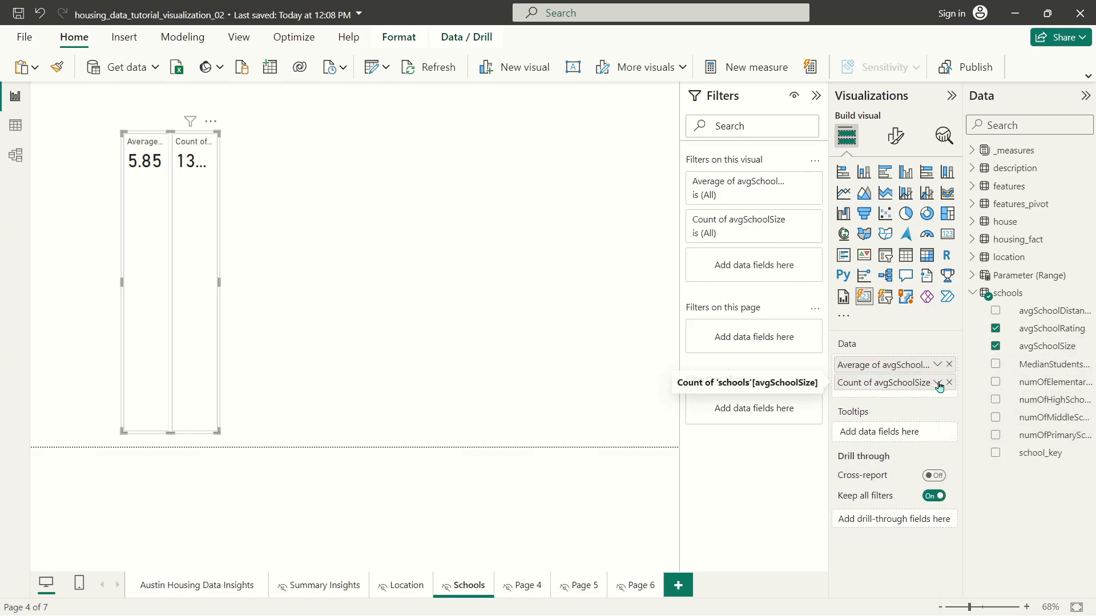
left_click(937, 382)
left_click(992, 219)
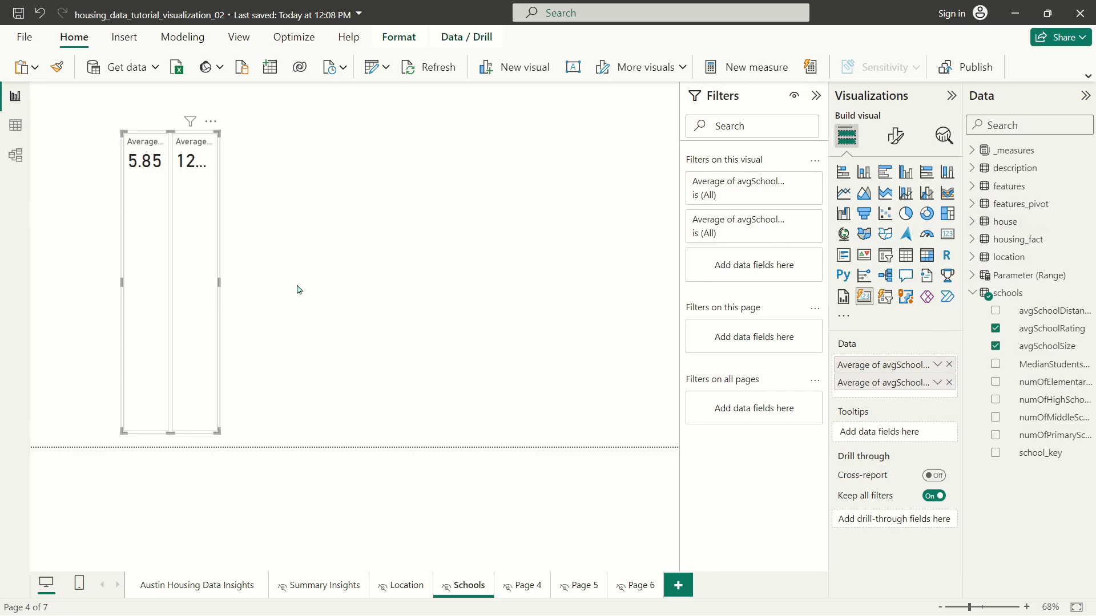
left_click_drag(1027, 366, 942, 399)
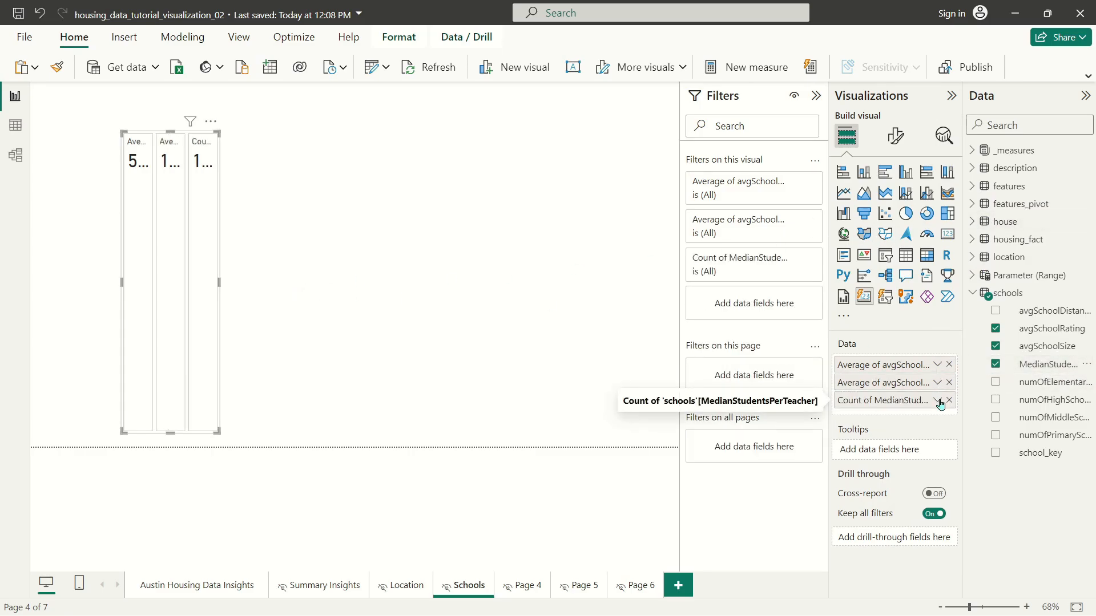
left_click(938, 402)
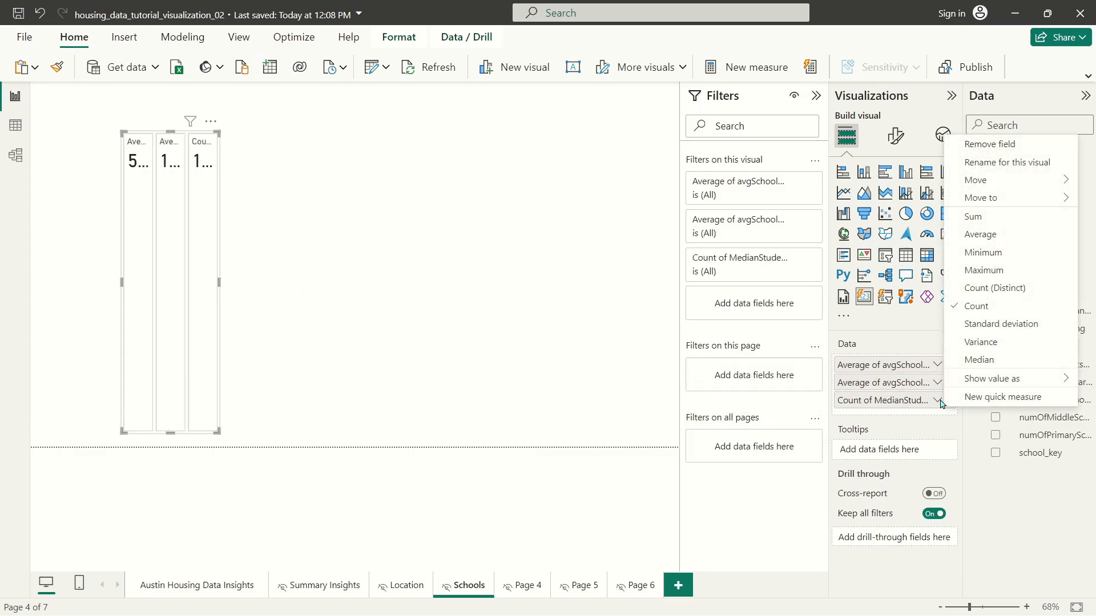
left_click(978, 236)
- Add numOfElementarySchools to the card and numOfPrimarySchools directly above it, both aggregated as Average
left_click_drag(1033, 382, 939, 420)
left_click(938, 420)
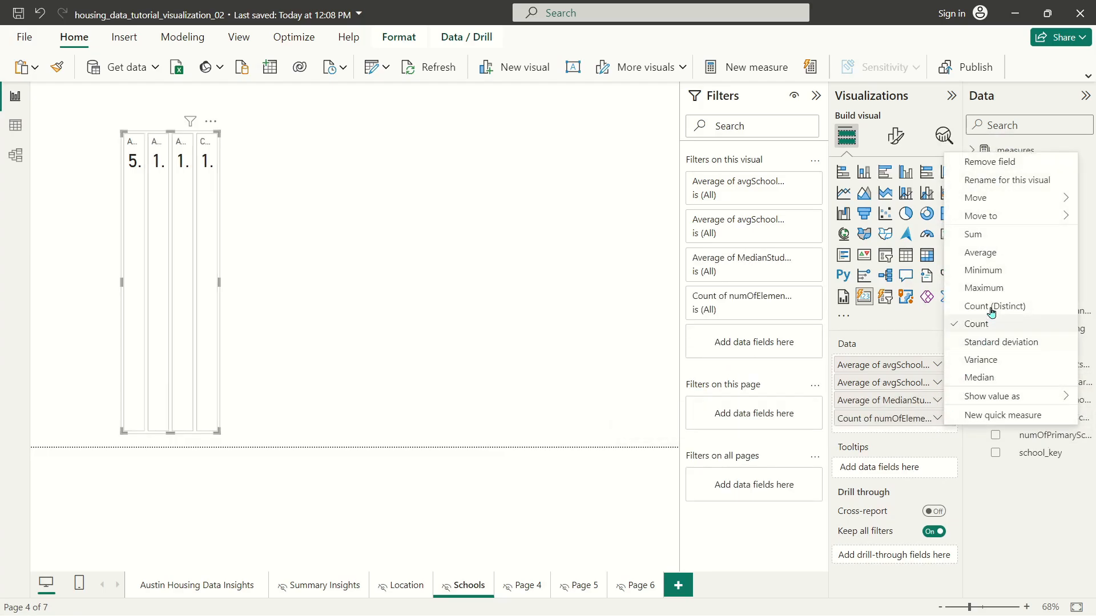
left_click(980, 253)
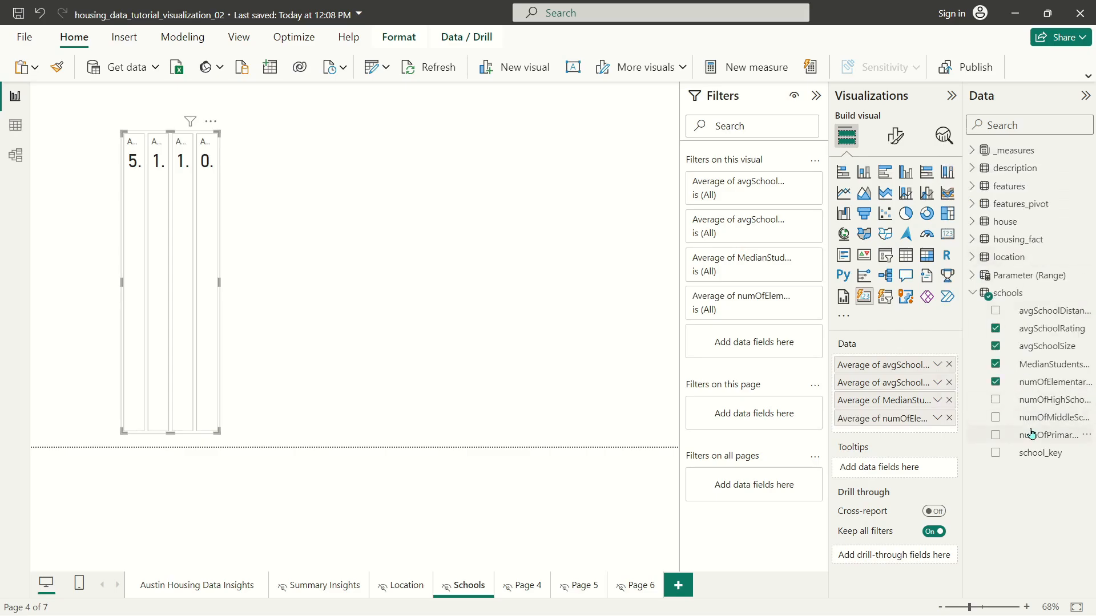
left_click_drag(1030, 435, 928, 415)
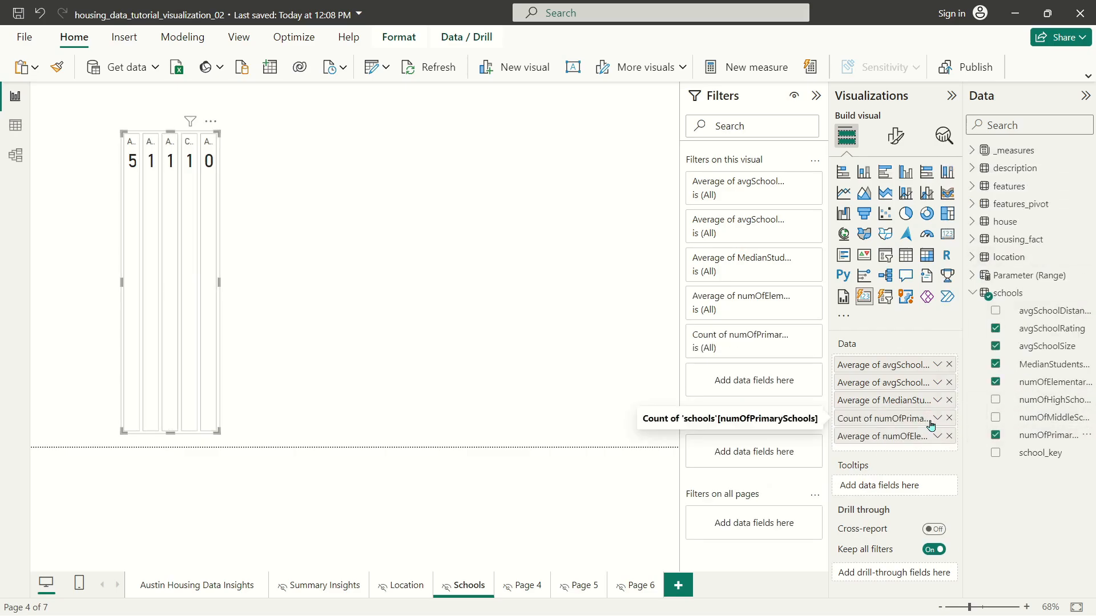
left_click(939, 419)
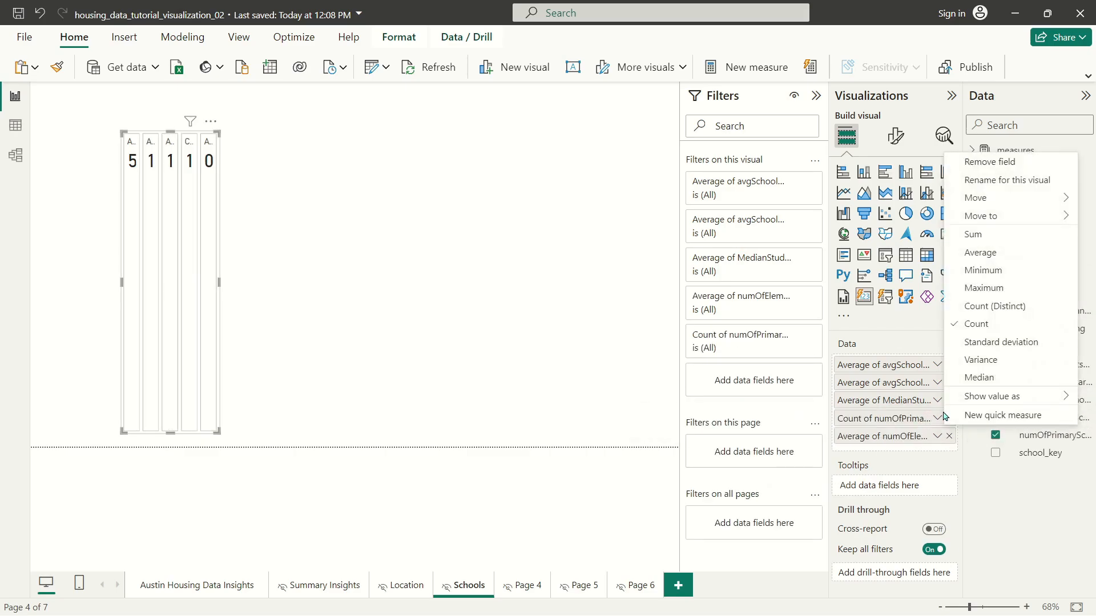
left_click(980, 252)
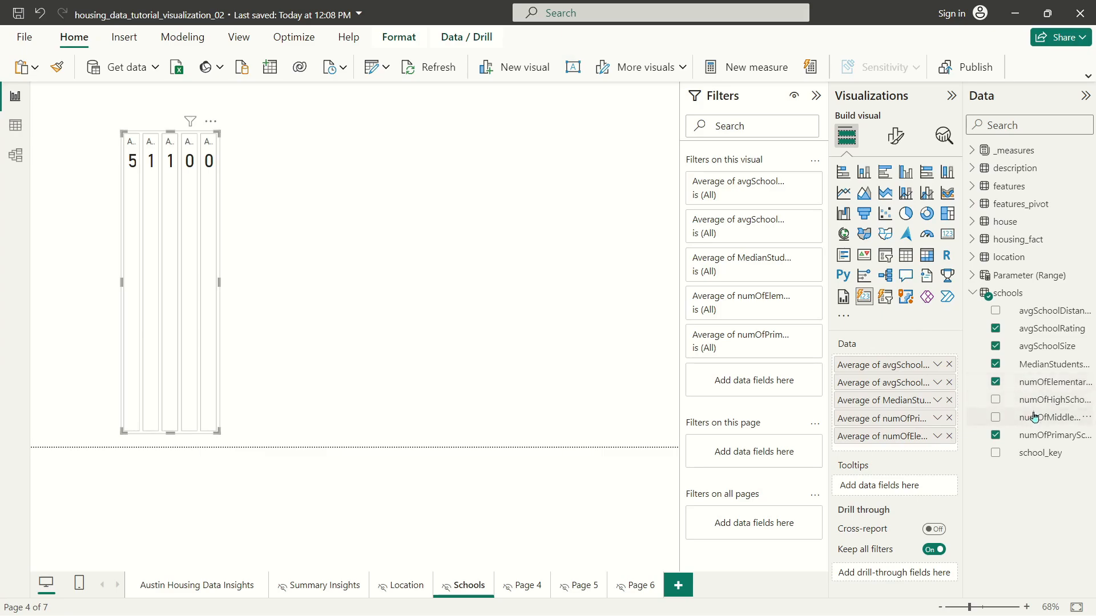
- Add numOfMiddleSchools and numOfHighSchools at the end of the card's fields, both aggregated as Average
left_click_drag(1031, 417, 920, 451)
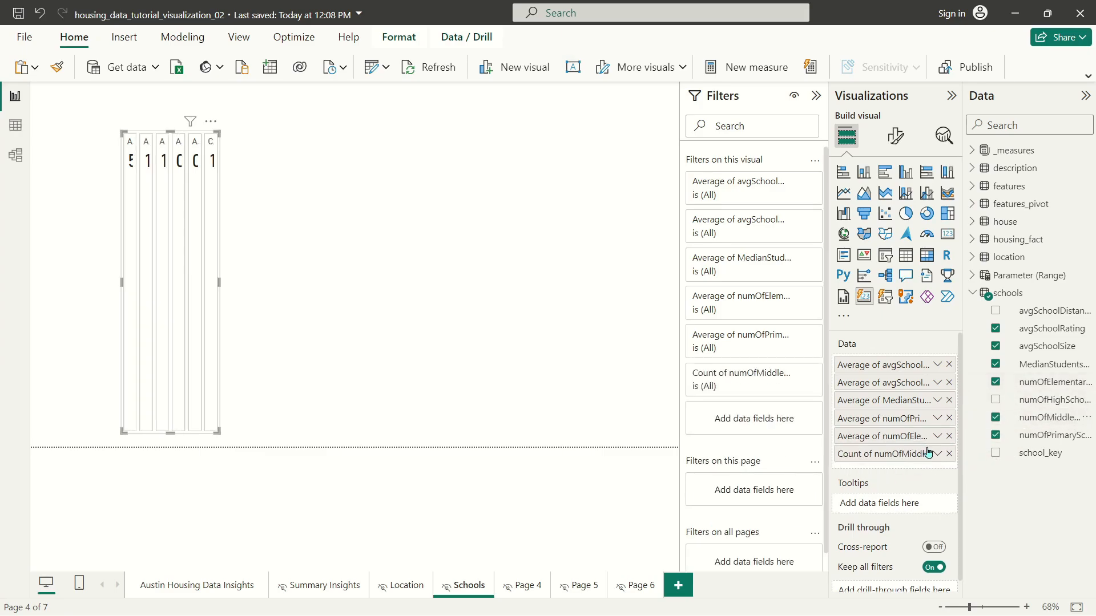
left_click(939, 453)
left_click(1013, 294)
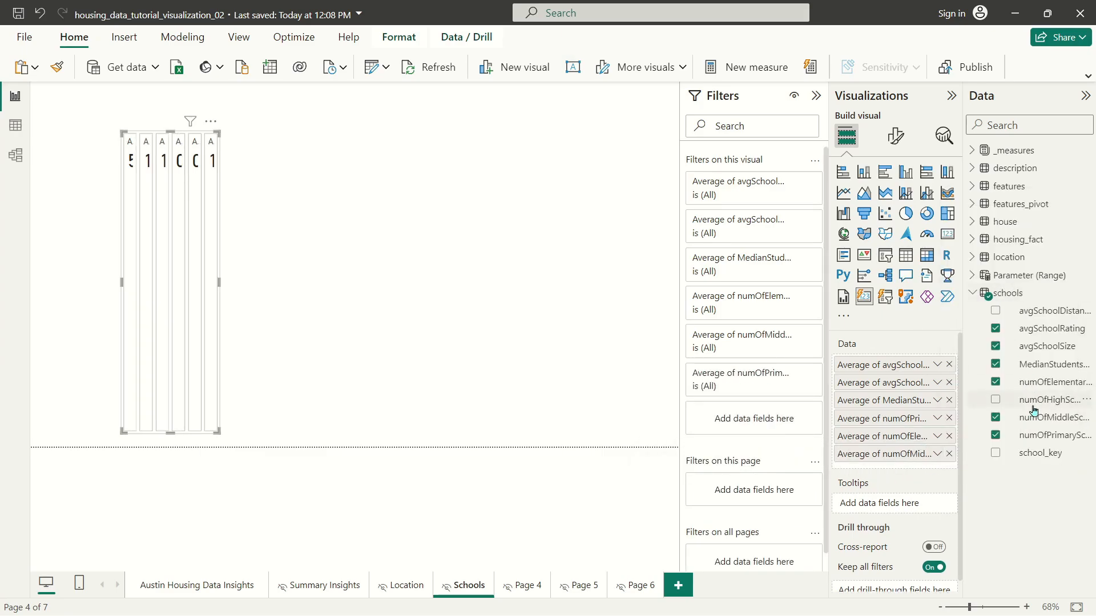
left_click_drag(1032, 404, 918, 469)
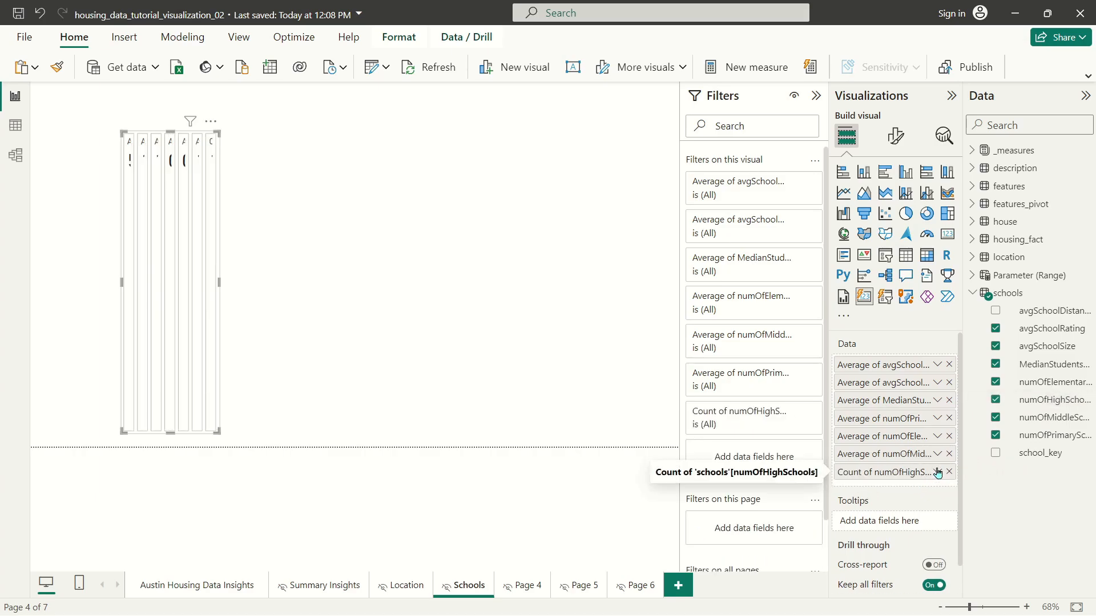
left_click(937, 472)
left_click(979, 307)
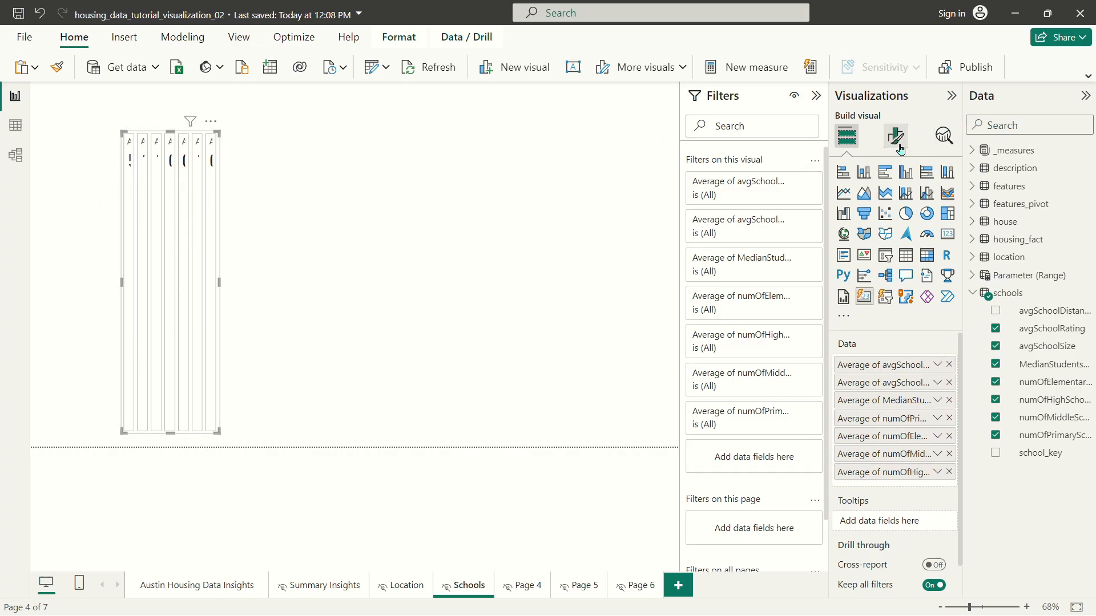
- Set the school metrics card's layout orientation to Vertical
left_click(886, 141)
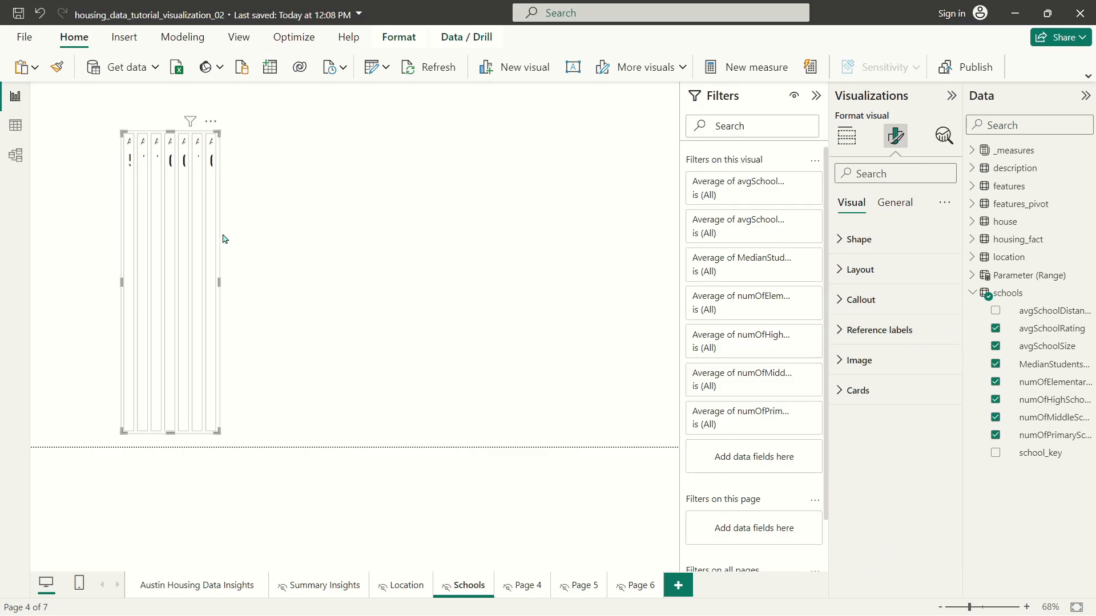
left_click(848, 280)
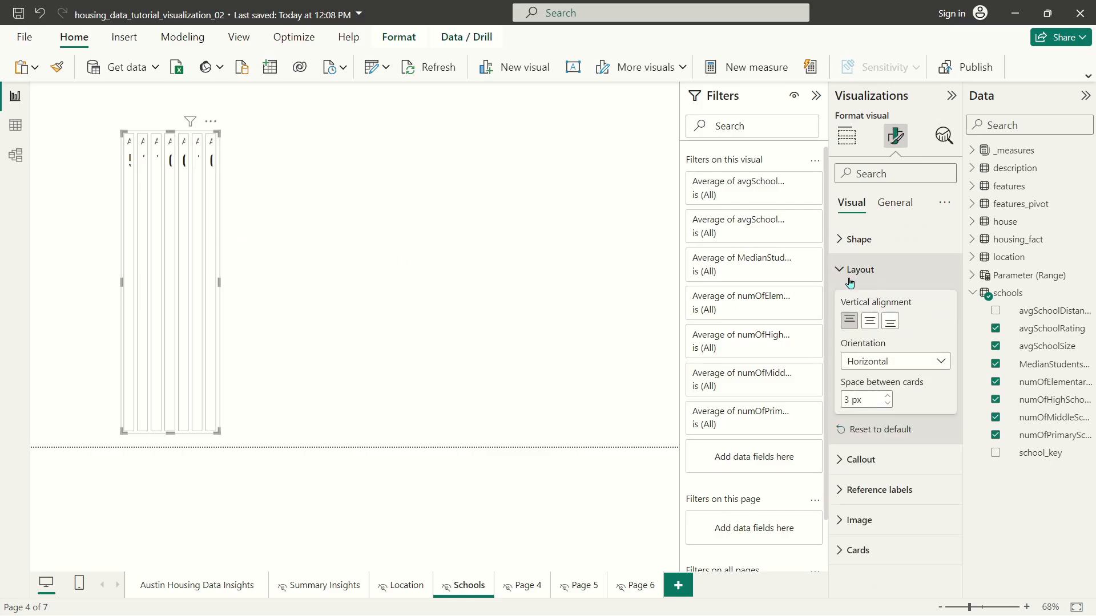
left_click(939, 366)
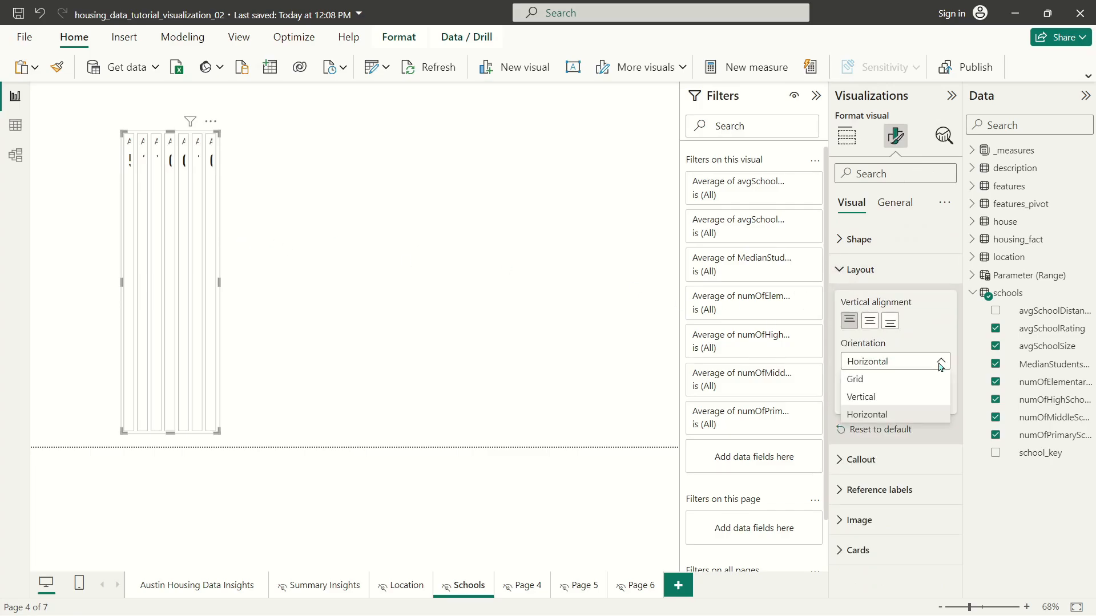
left_click(888, 395)
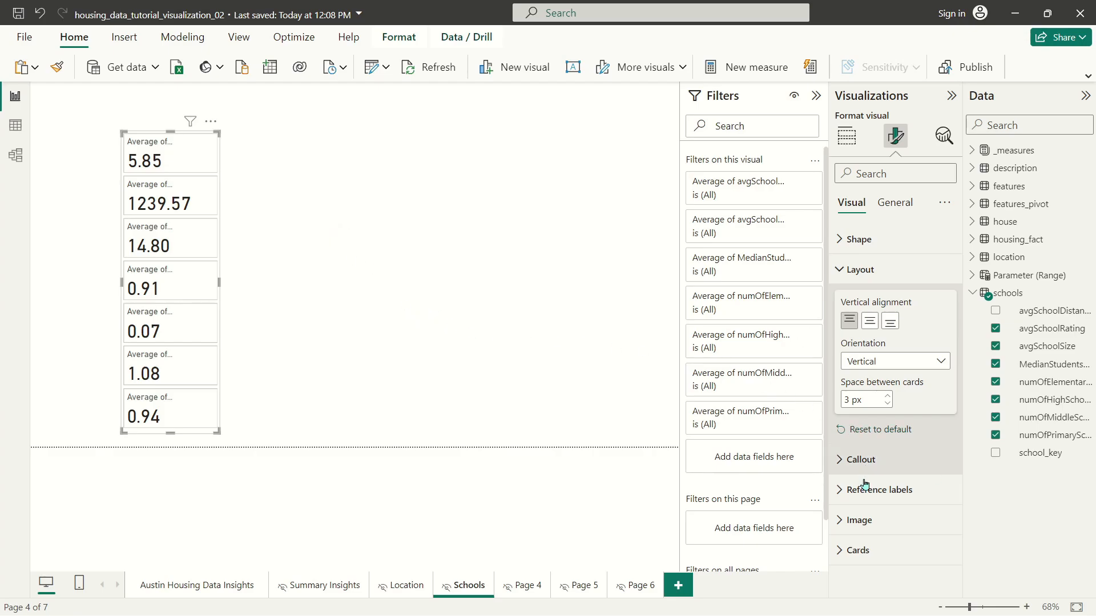
left_click(860, 271)
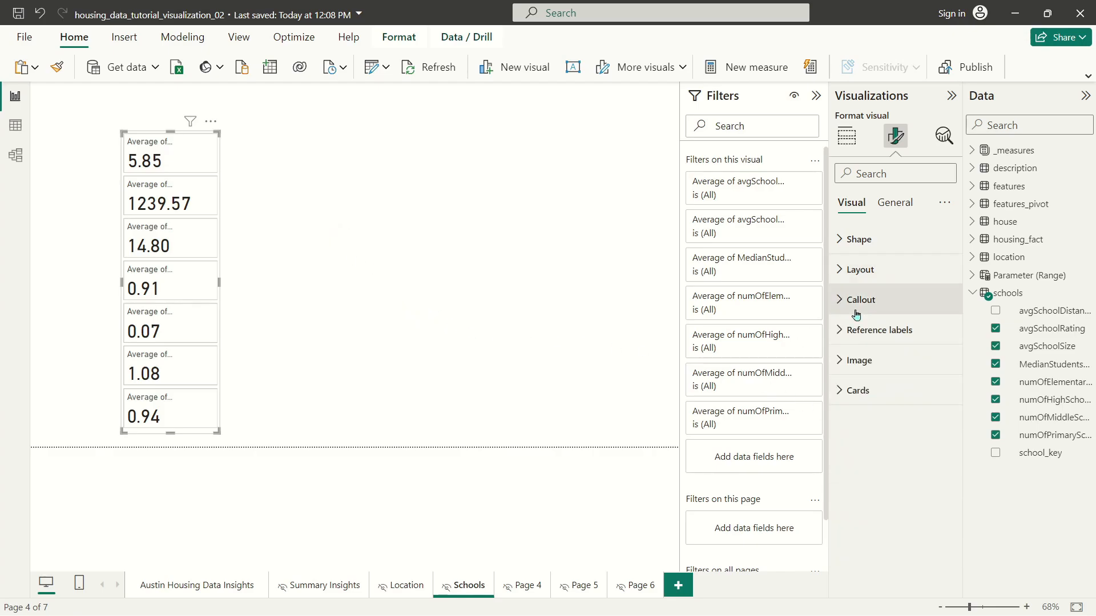
left_click(848, 392)
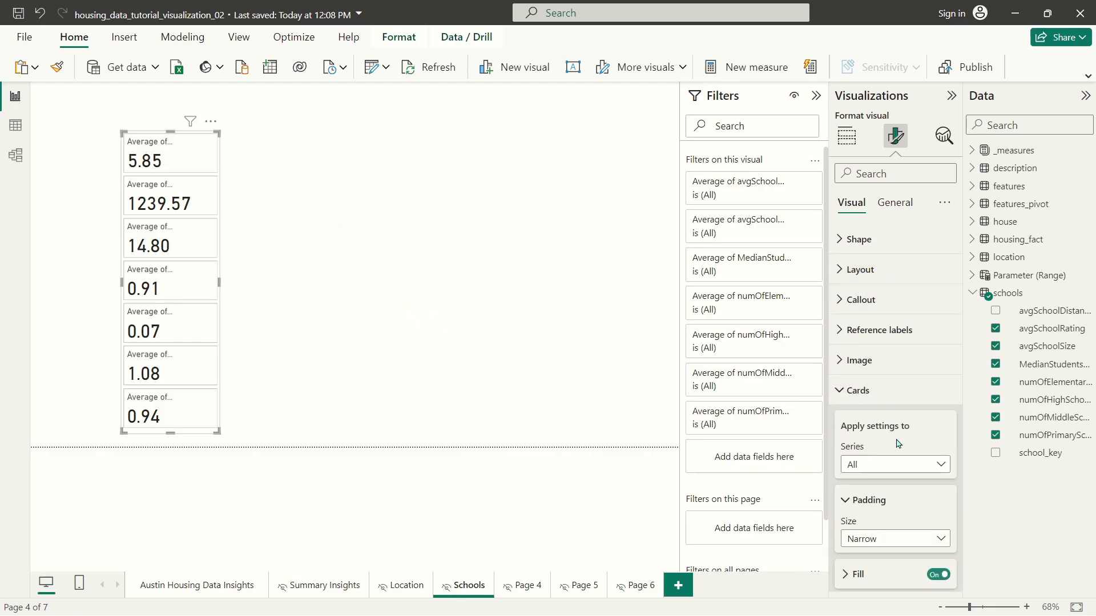
left_click(871, 540)
left_click(872, 540)
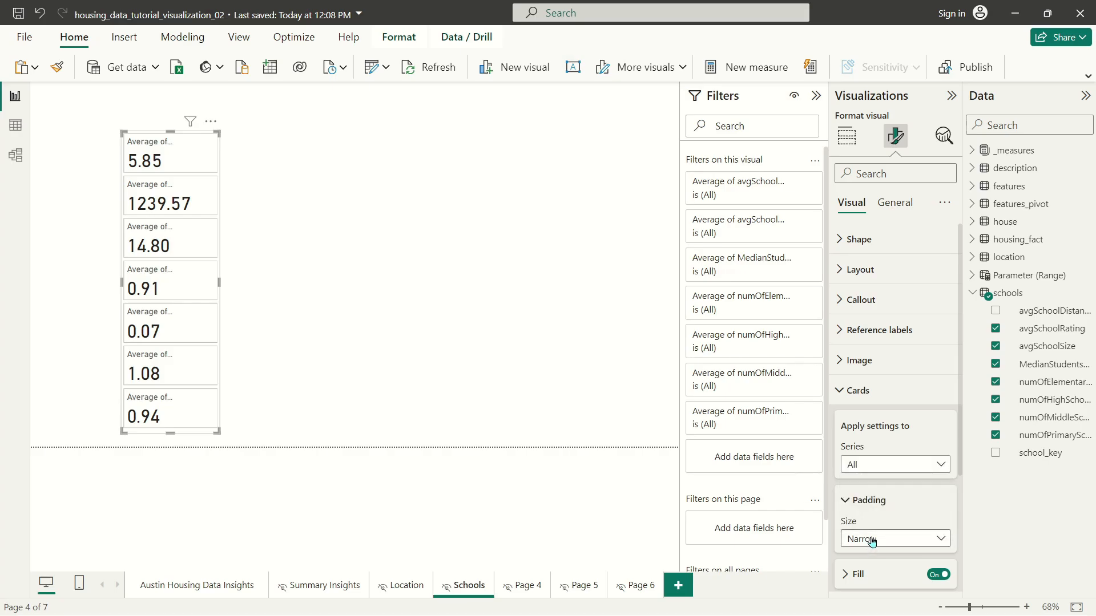
left_click(853, 391)
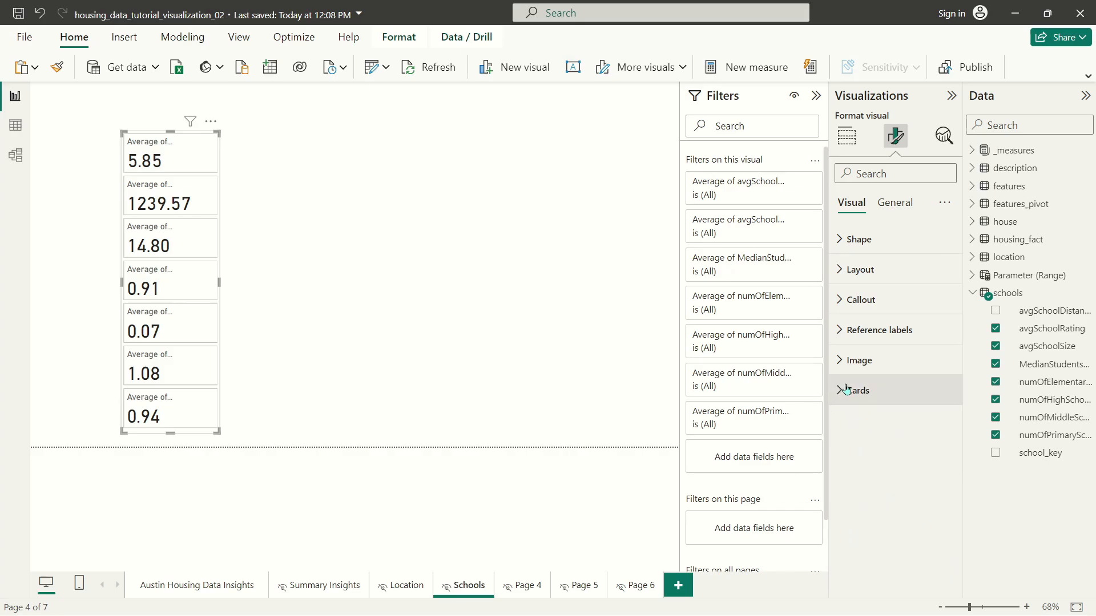
- Set the callout values of all the card's series to 1 decimal place
left_click(856, 300)
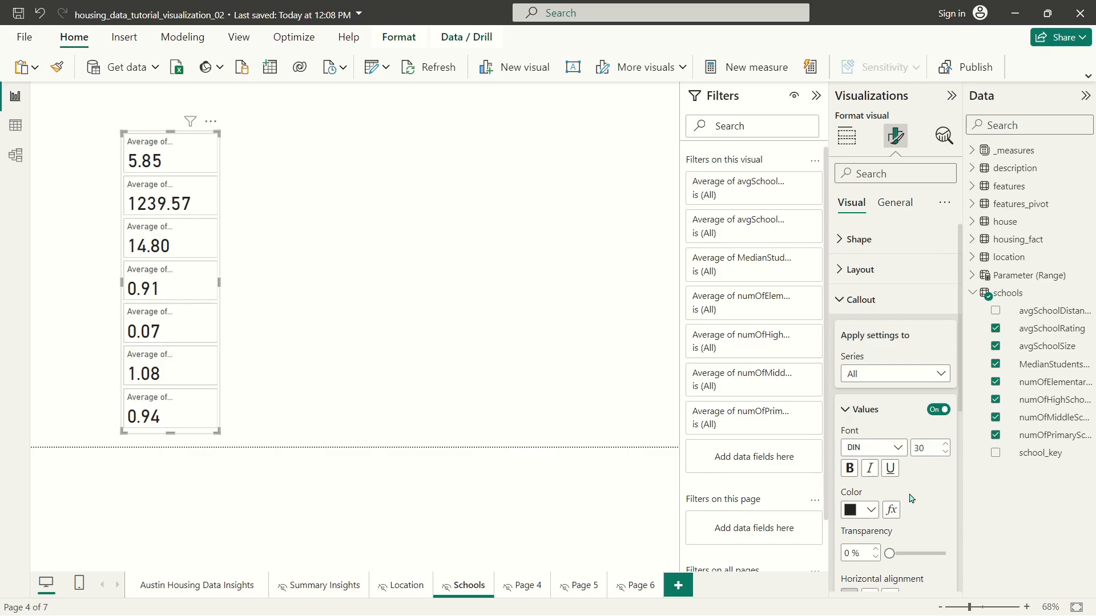
scroll(889, 510, "down", 3)
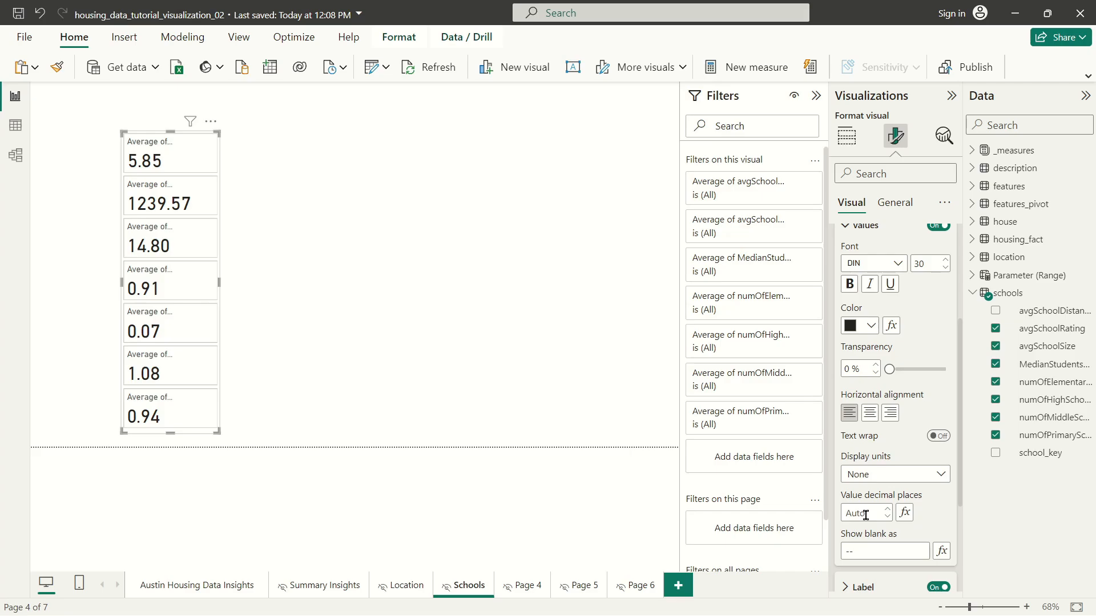
left_click(873, 512)
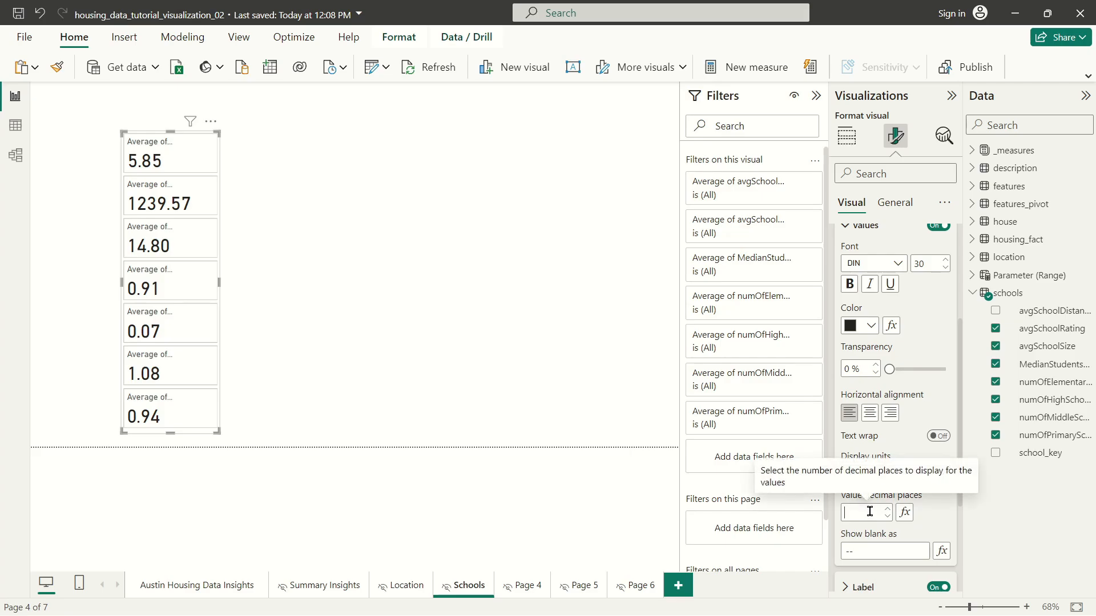
type("1")
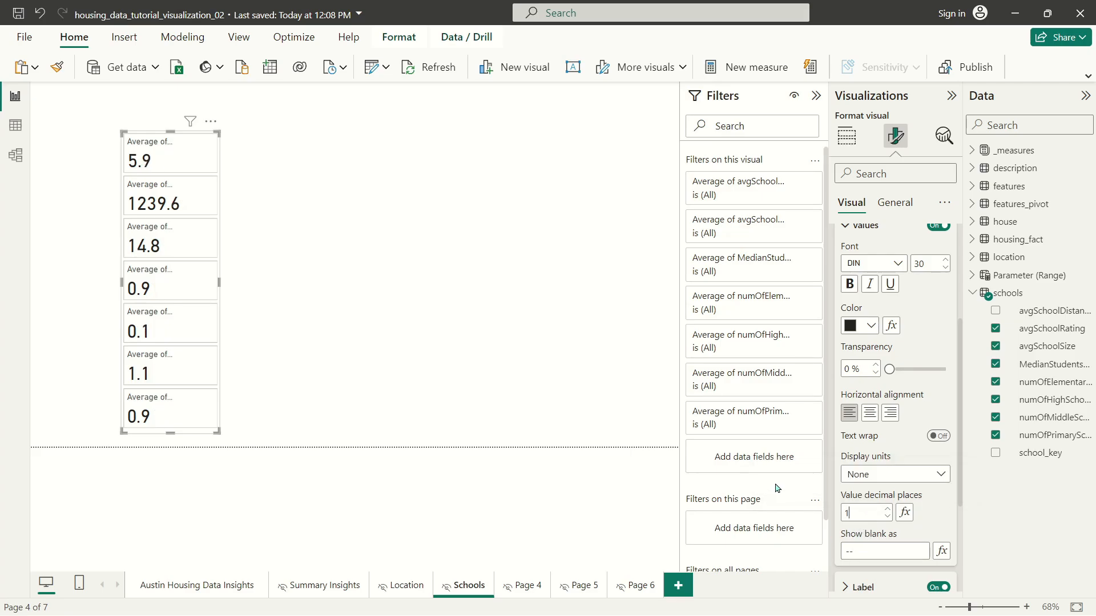
- Set the callout's vertical spacing to 5 px and widen the card slightly on its right side
scroll(809, 411, "down", 1)
scroll(862, 465, "down", 3)
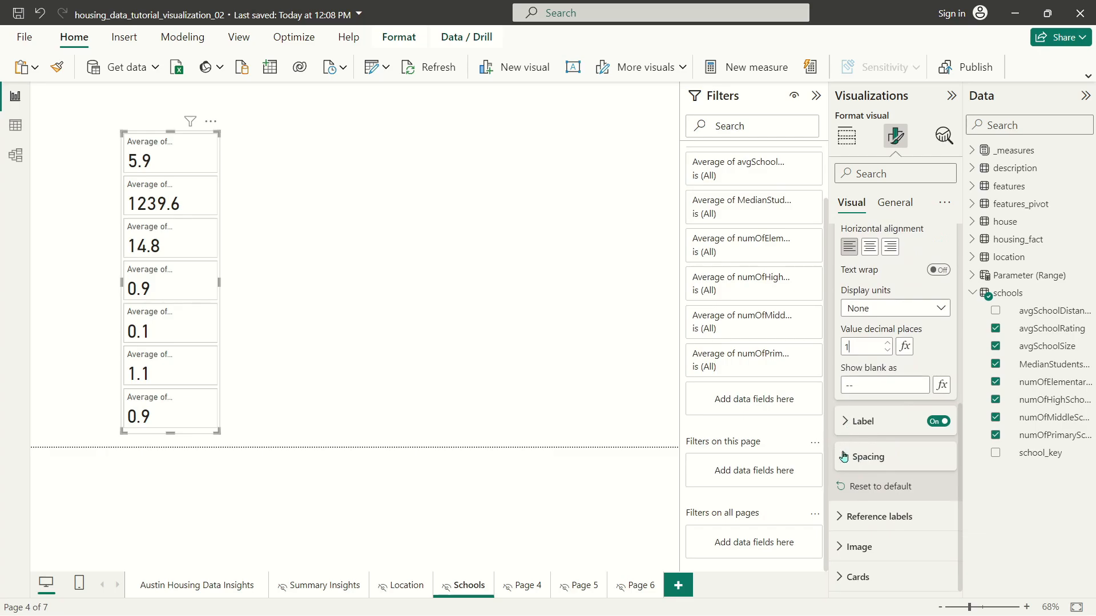
left_click(859, 463)
left_click(888, 500)
left_click(888, 500)
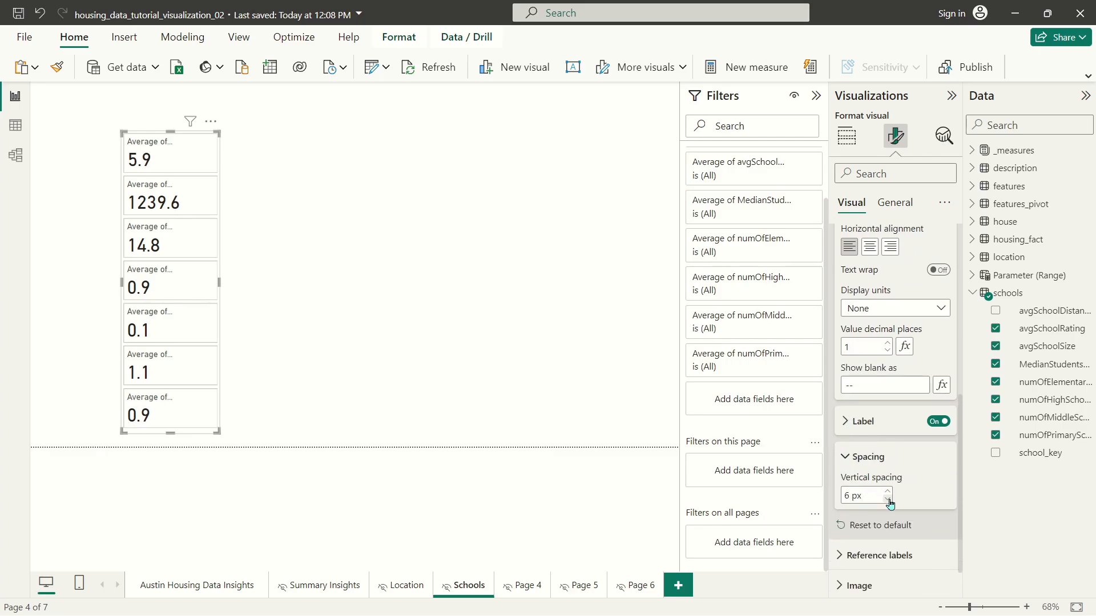
left_click(888, 500)
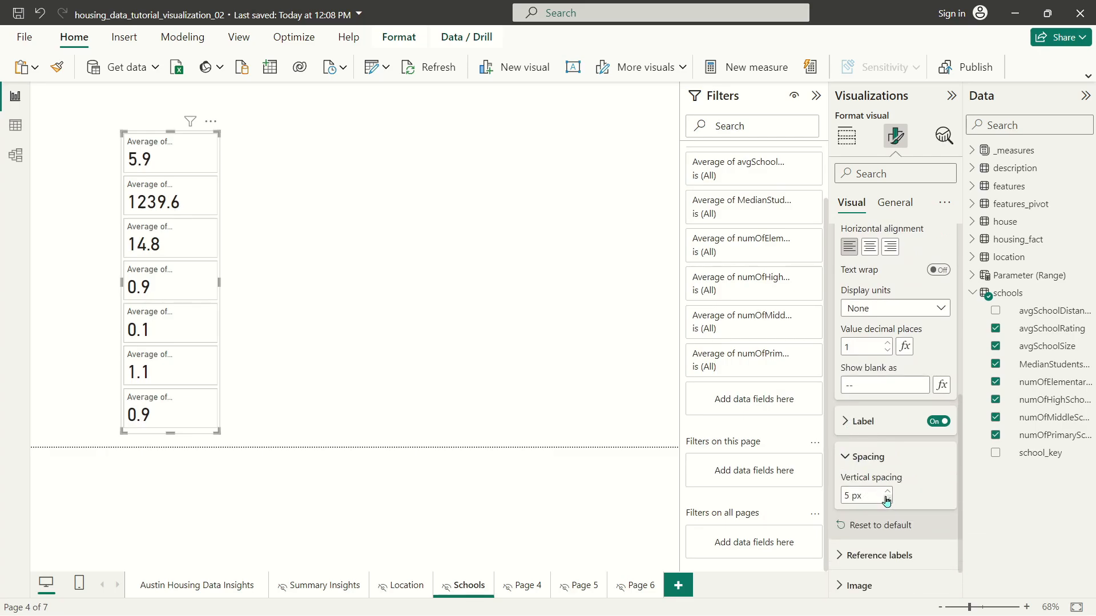
left_click(860, 424)
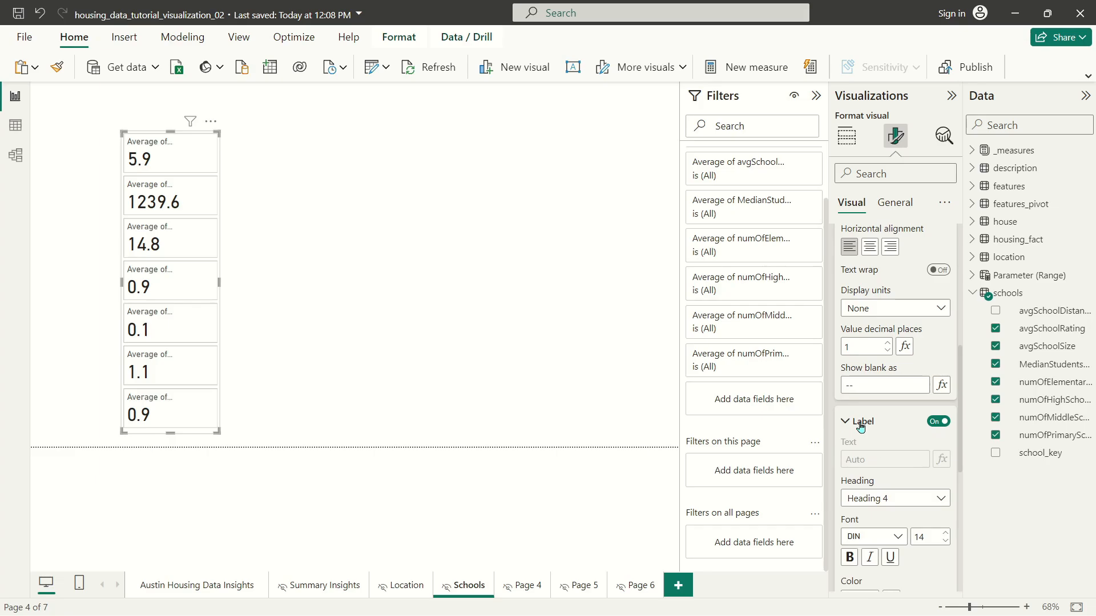
left_click(860, 425)
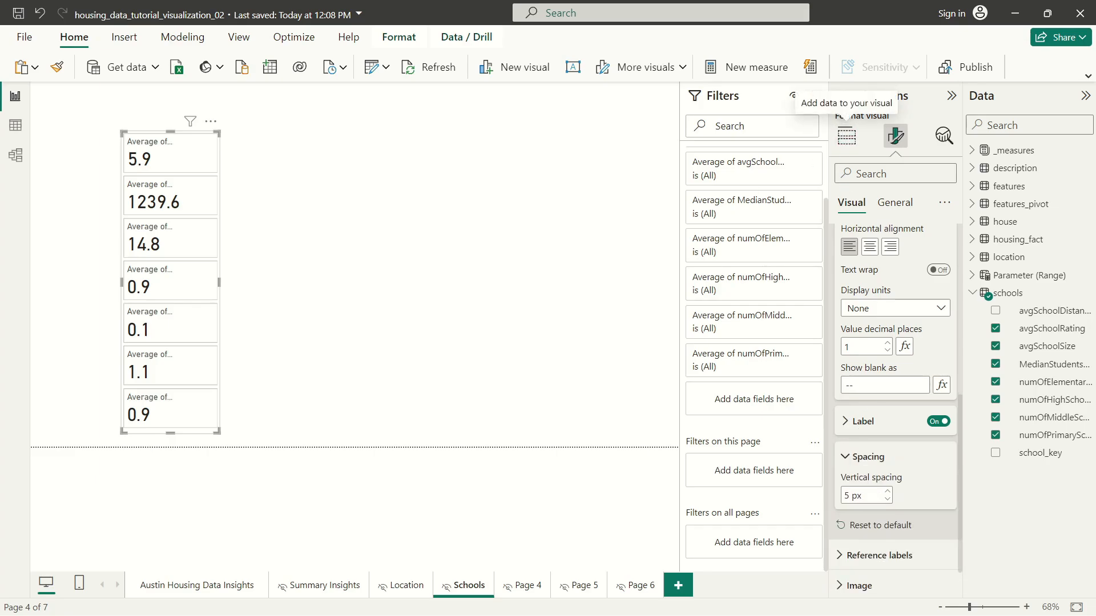
left_click_drag(222, 281, 227, 283)
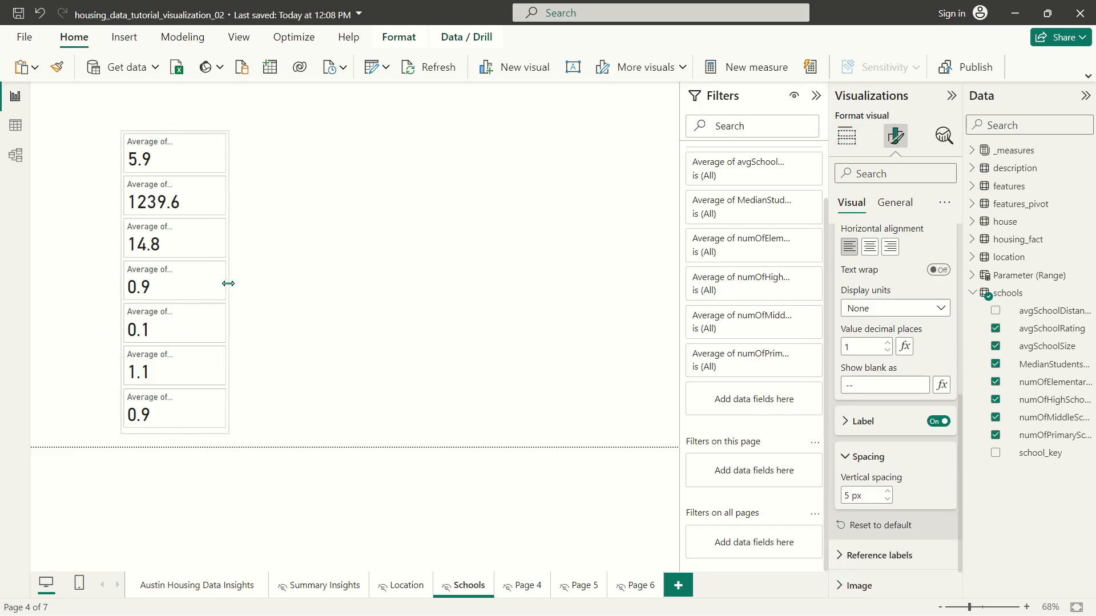
- Apply a thousands separator to the avgSchoolSize column of the schools table
left_click(156, 130)
left_click(160, 196)
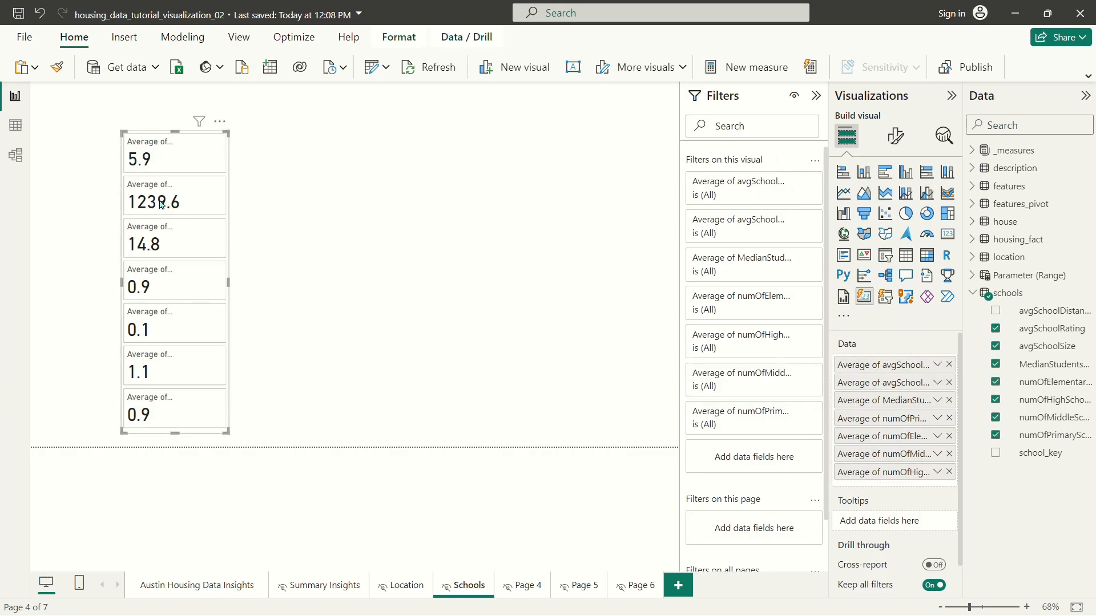
left_click(1047, 347)
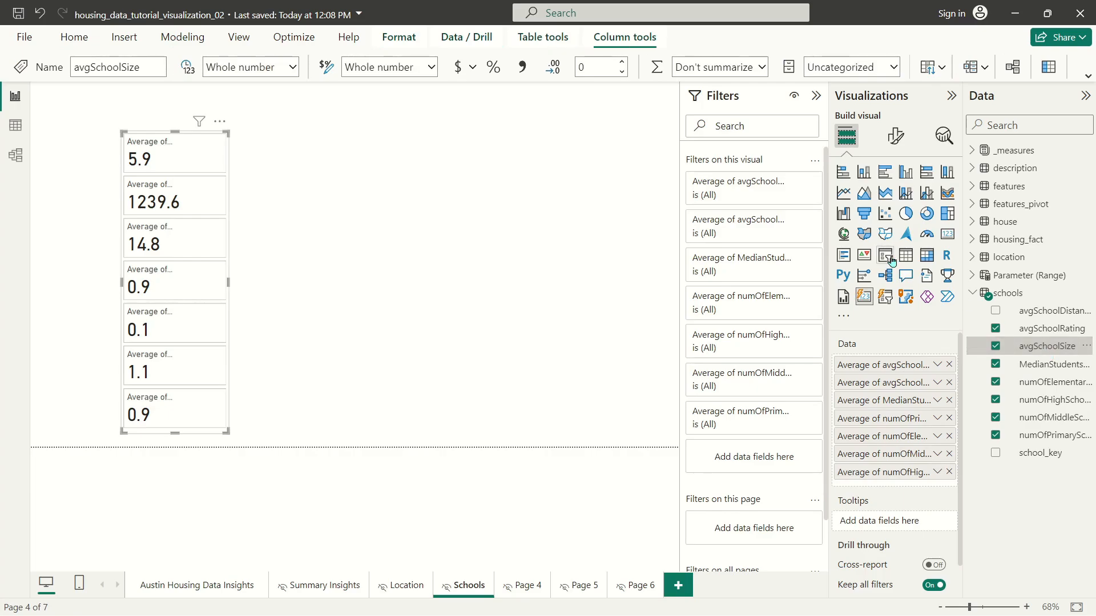
left_click(519, 75)
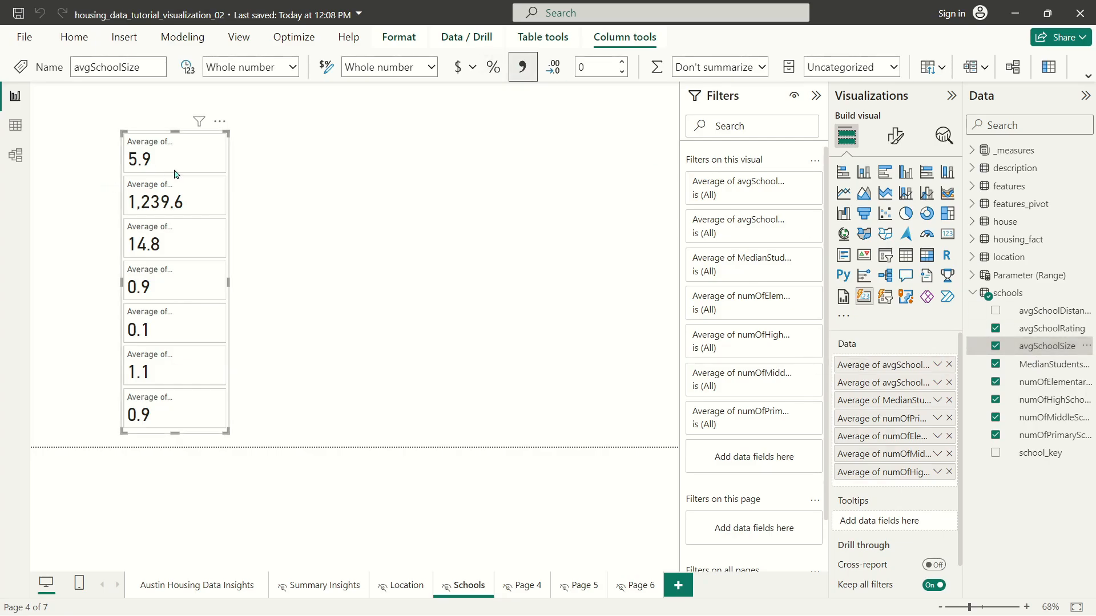
- Rename the card's avgSchoolRating field as "AVG. School Rating" and its avgSchoolSize field as "Avg. School Size"
double_click(879, 368)
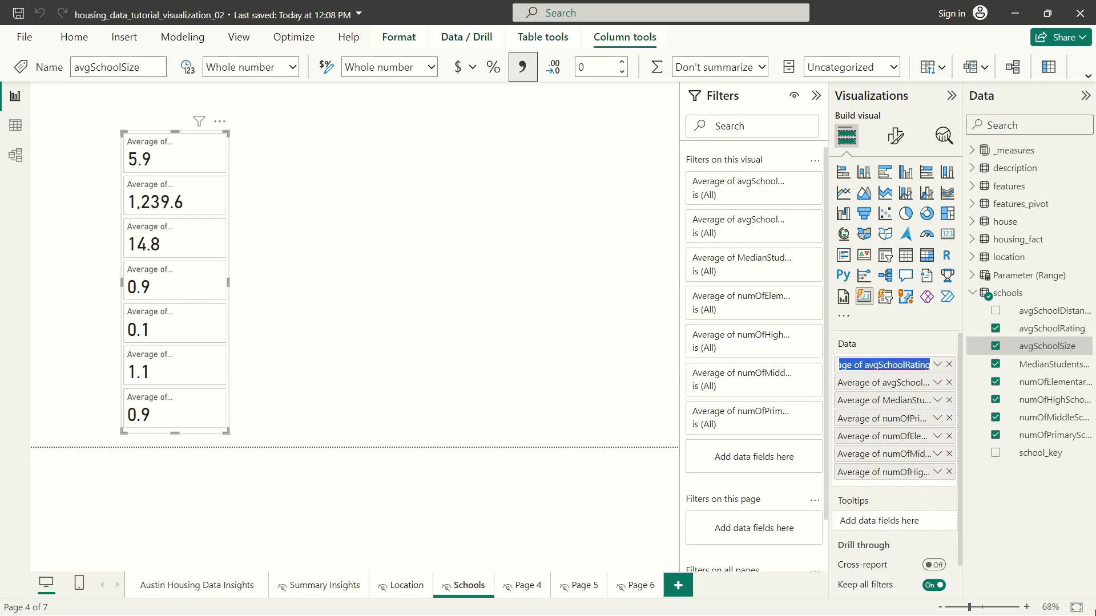
type("AVG. S")
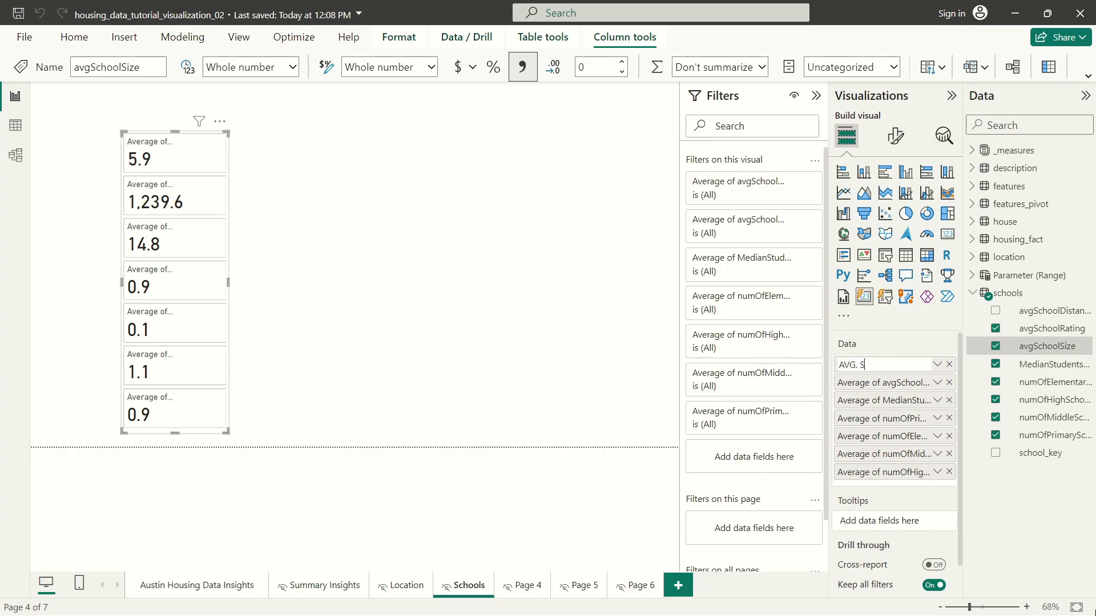
type("chool Rating")
key("Return")
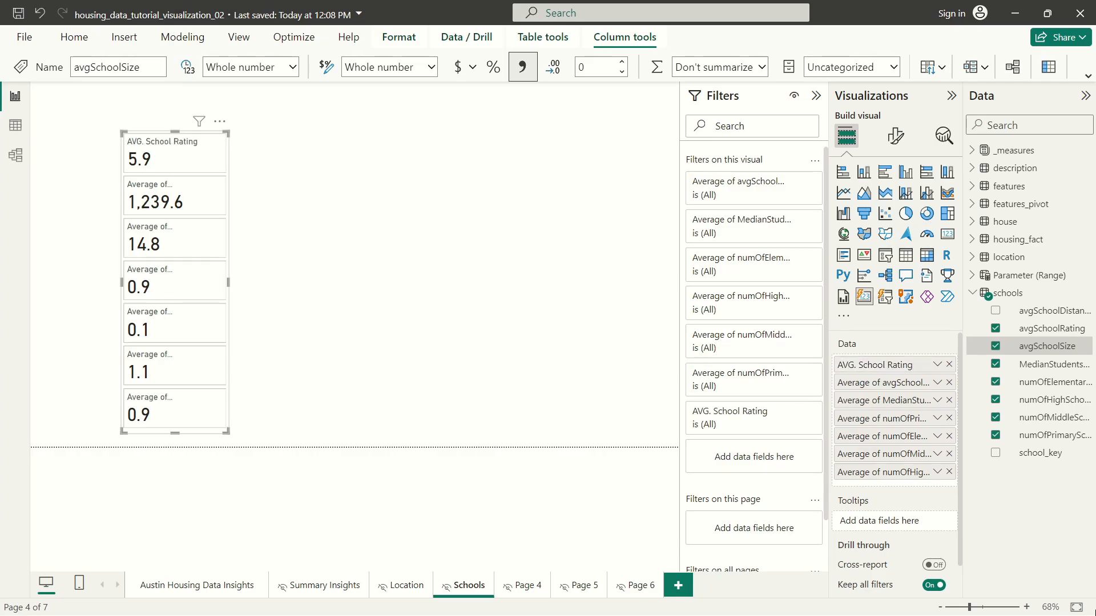
double_click(866, 383)
type("Avg. School Size")
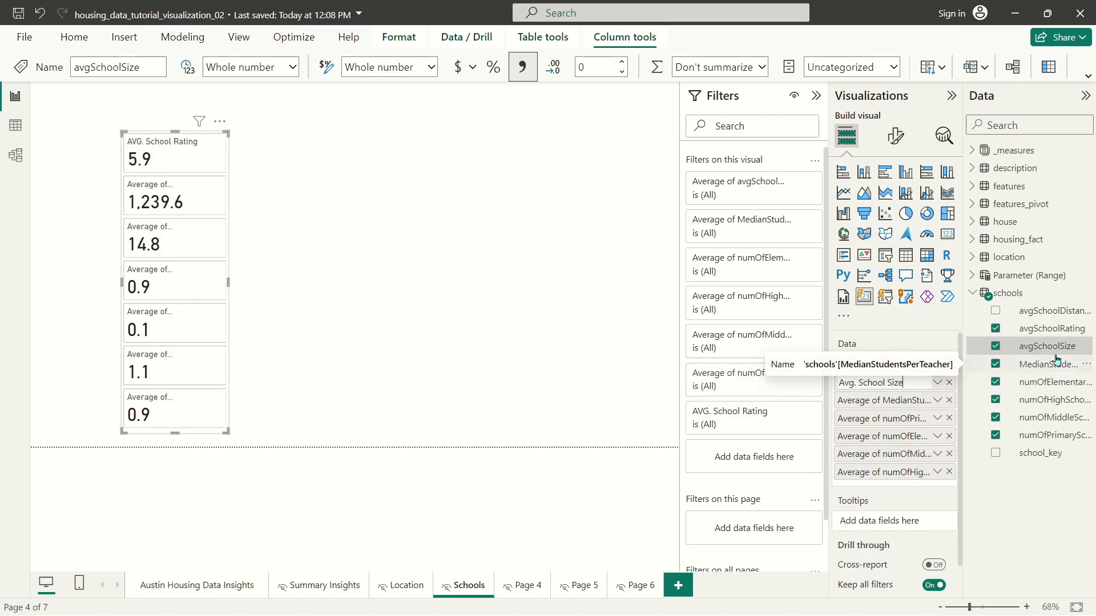
key("Return")
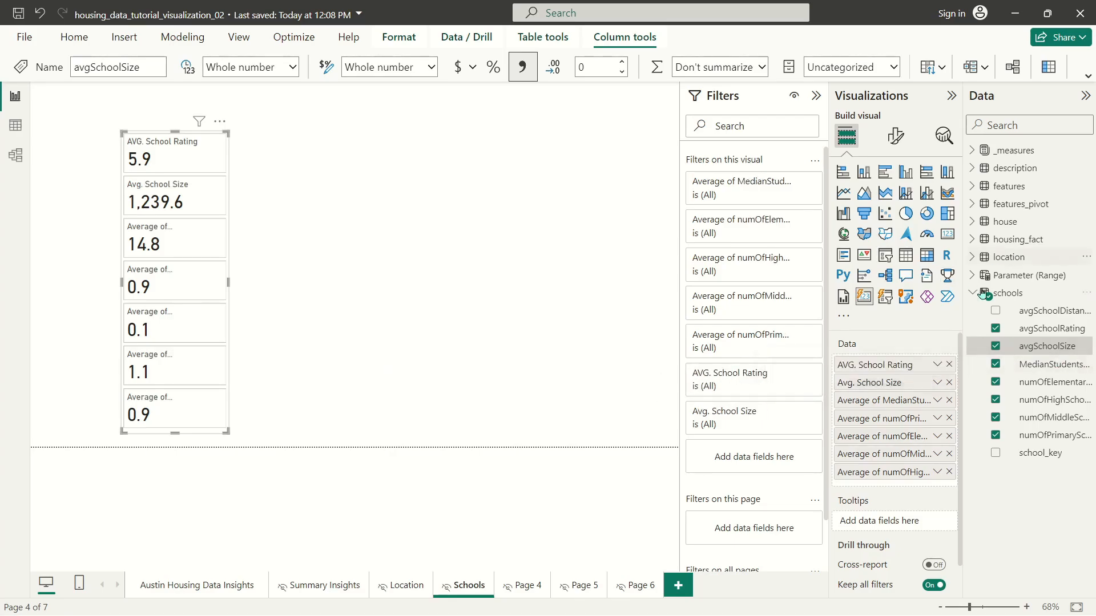
- Rename the card's MedianStudentsPerTeacher field as "Median Students per Teacher" and its numOfPrimarySchools field as "Avg. Primary Schools"
double_click(890, 400)
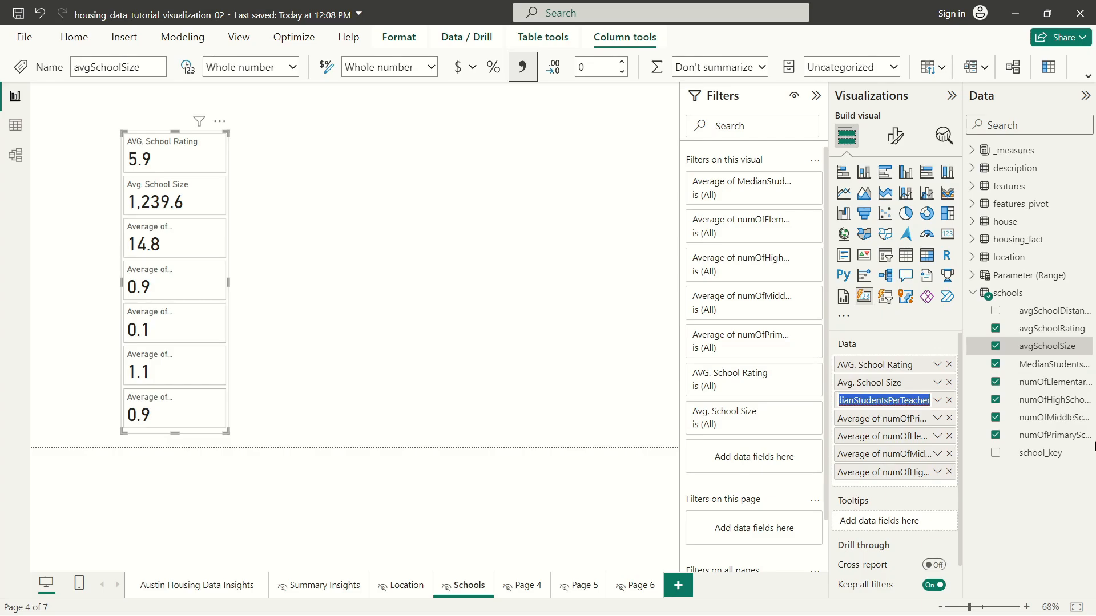
type("Median")
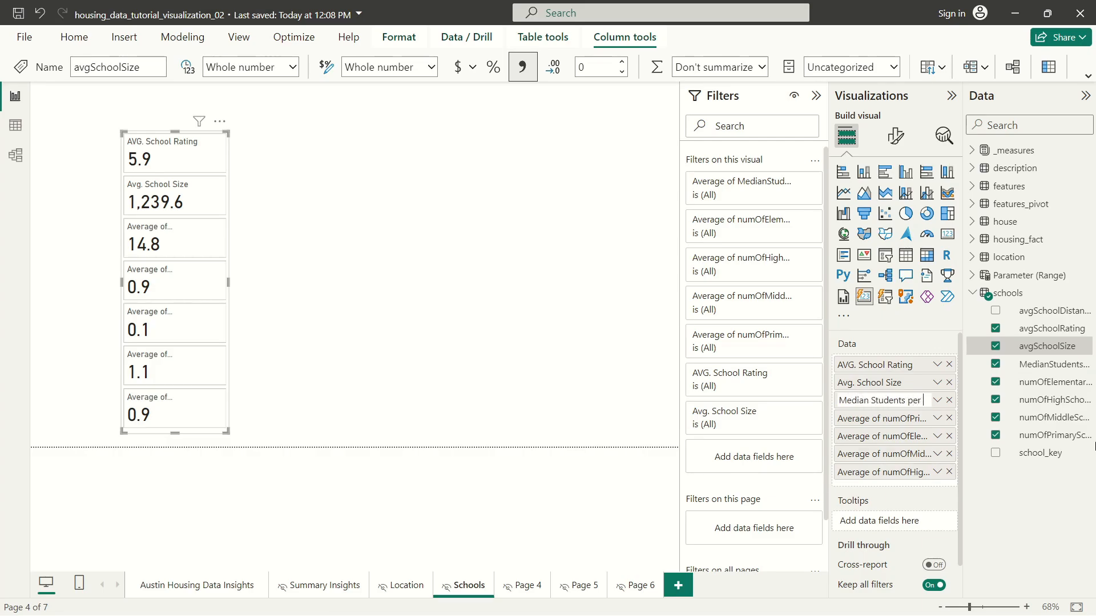
type("Teacher")
key("Return")
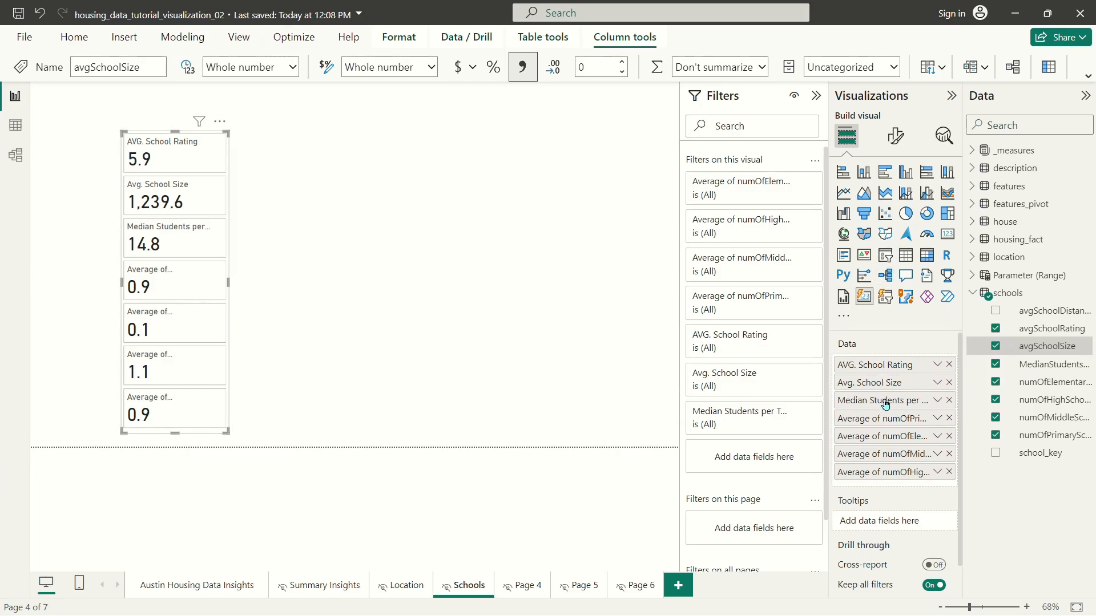
double_click(881, 419)
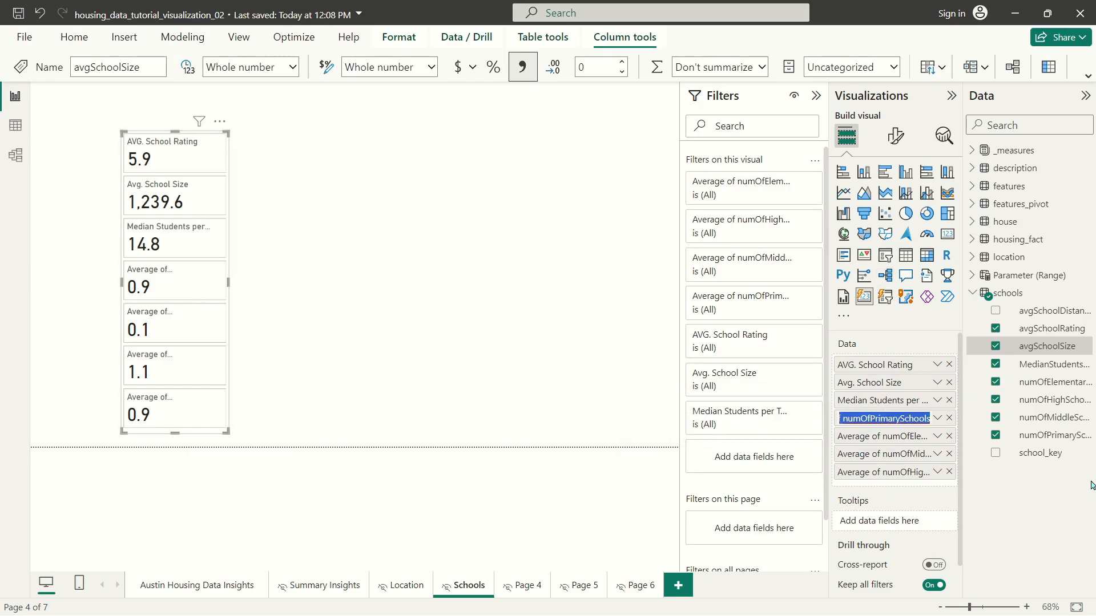
type("Avg. Primary")
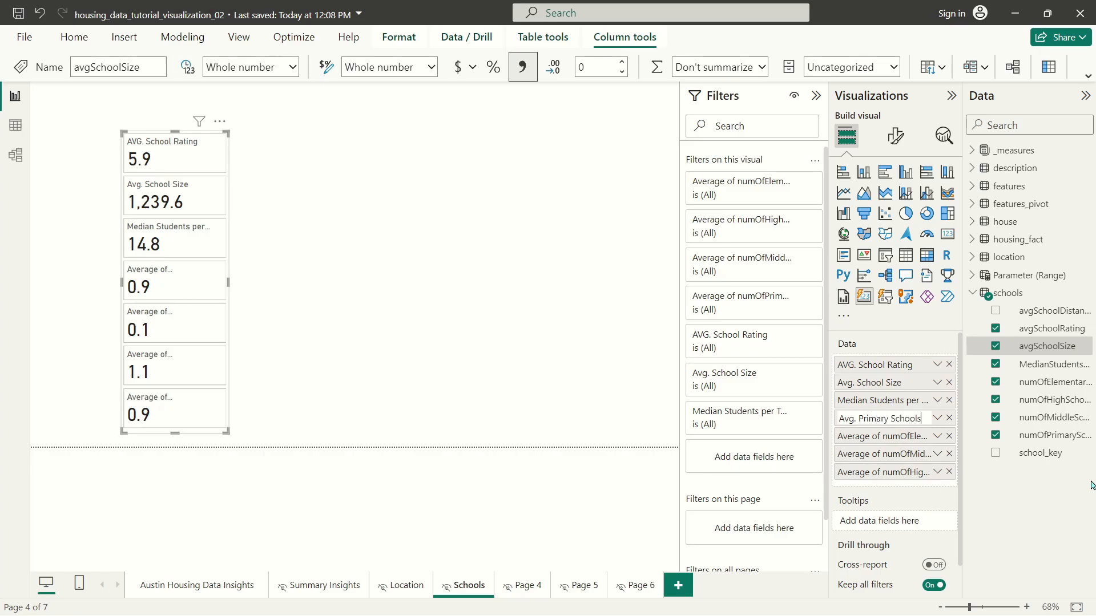
key("Return")
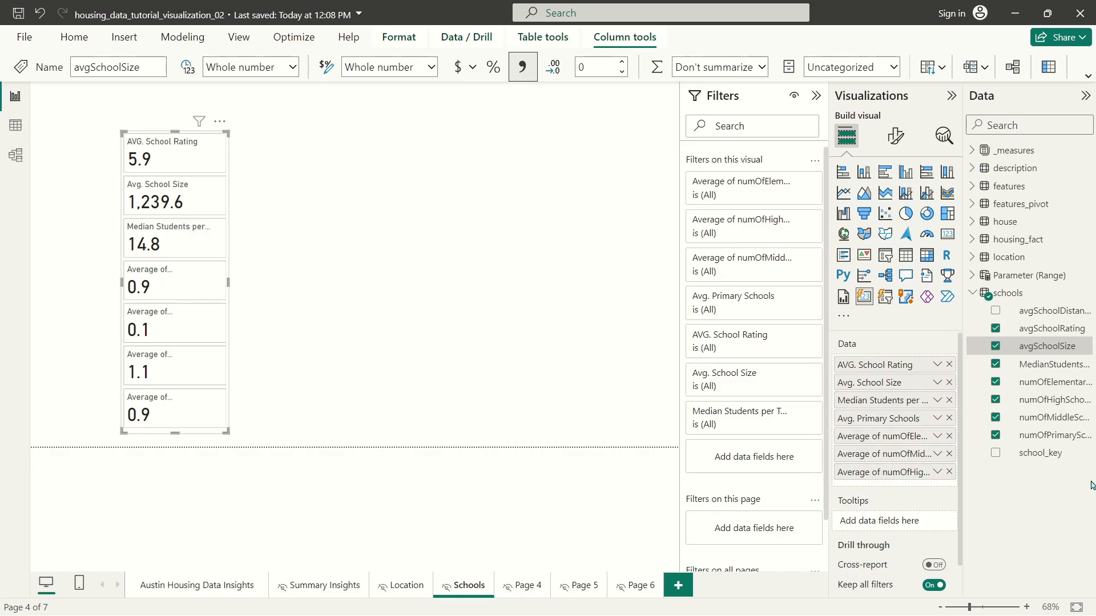
- Rename the card's numOfElementarySchools field as "Avg. Elementary Schools"
double_click(872, 441)
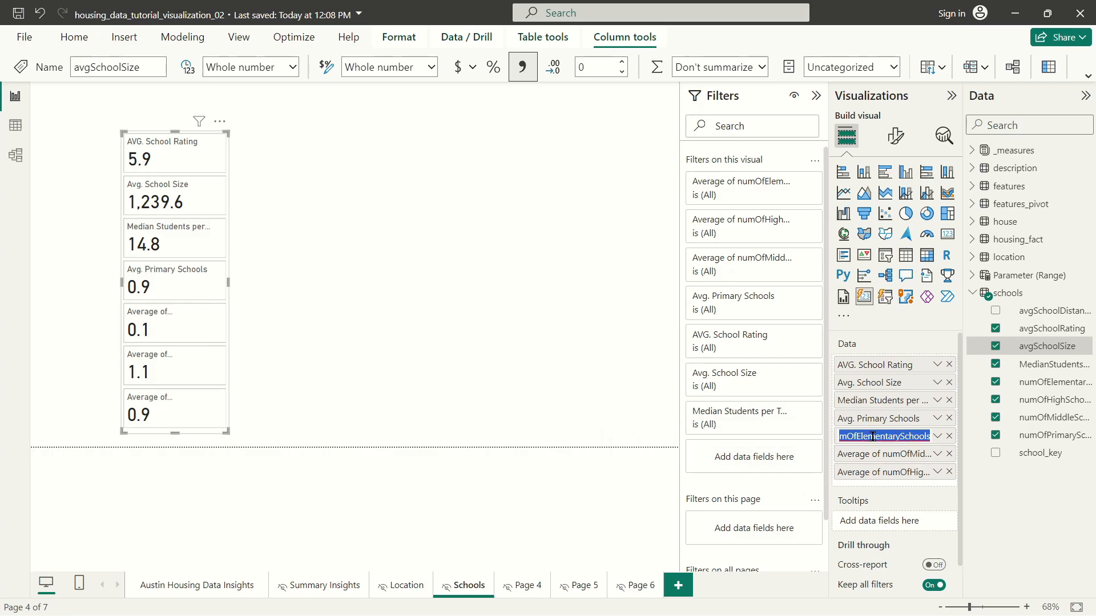
type("Avg. Elementary Schools")
key("Return")
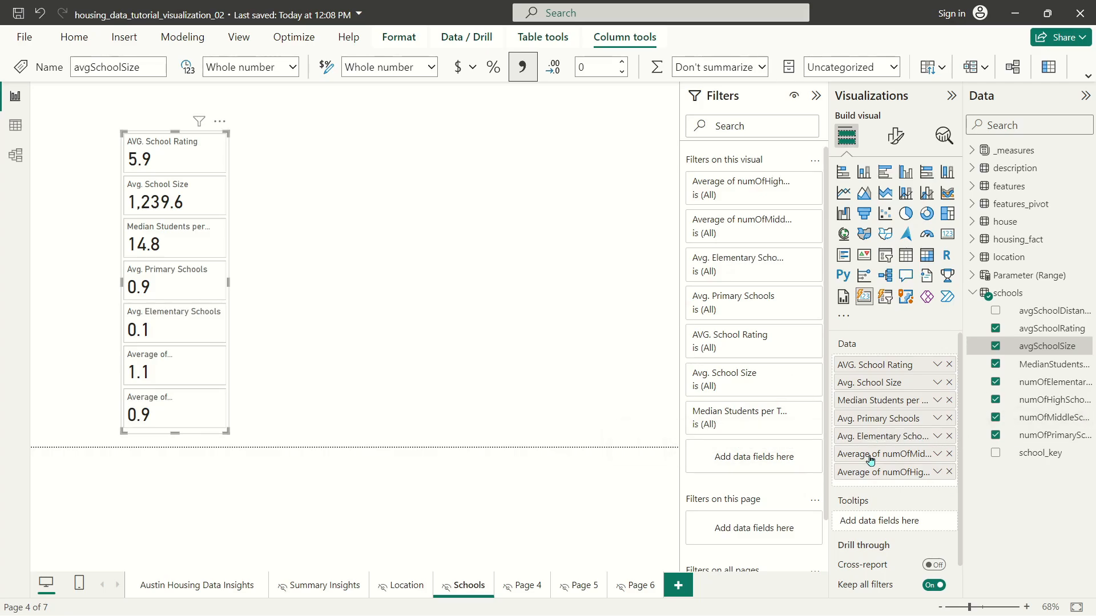
- Rename the card's numOfMiddleSchools field as "Avg. Middle Schools" and its numOfHighSchools field as "Avg. High Schools"
double_click(870, 459)
type("Avg. Middl")
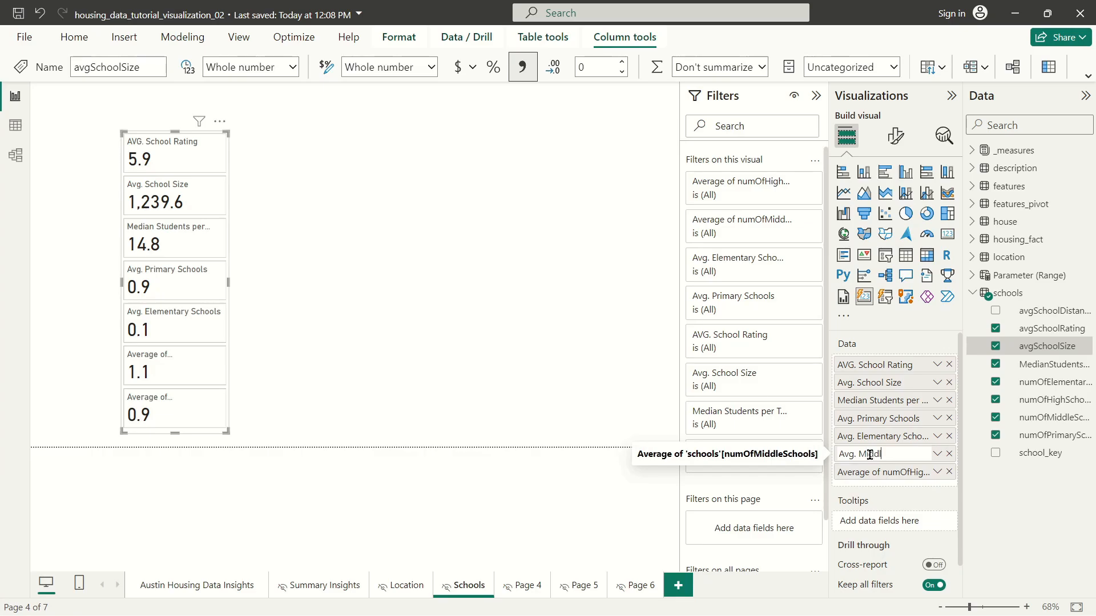
type("e Schools")
key("Return")
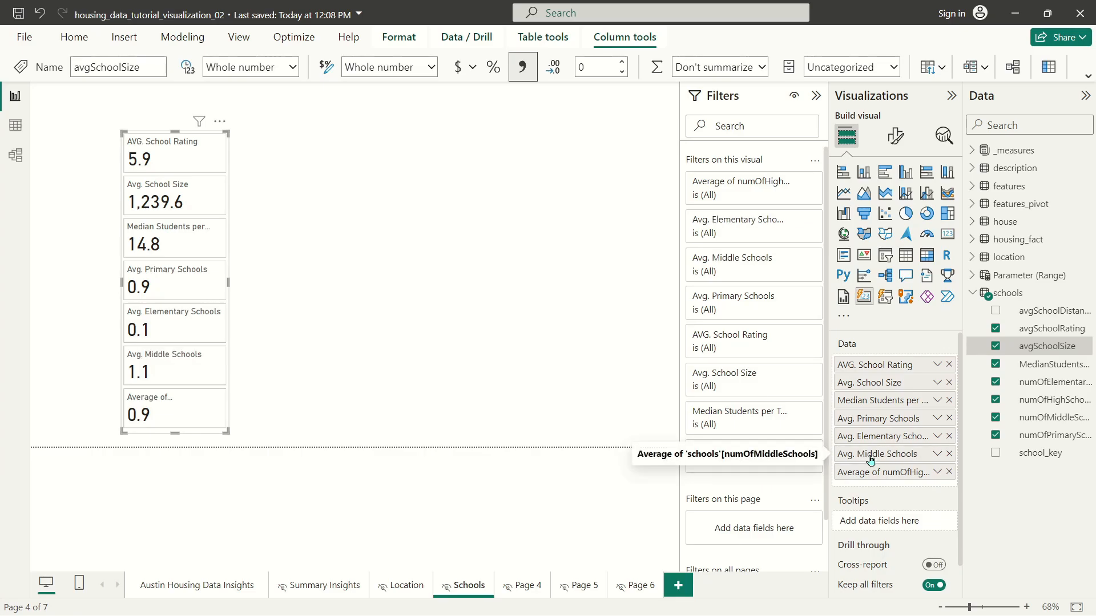
double_click(870, 472)
type("Avg. ")
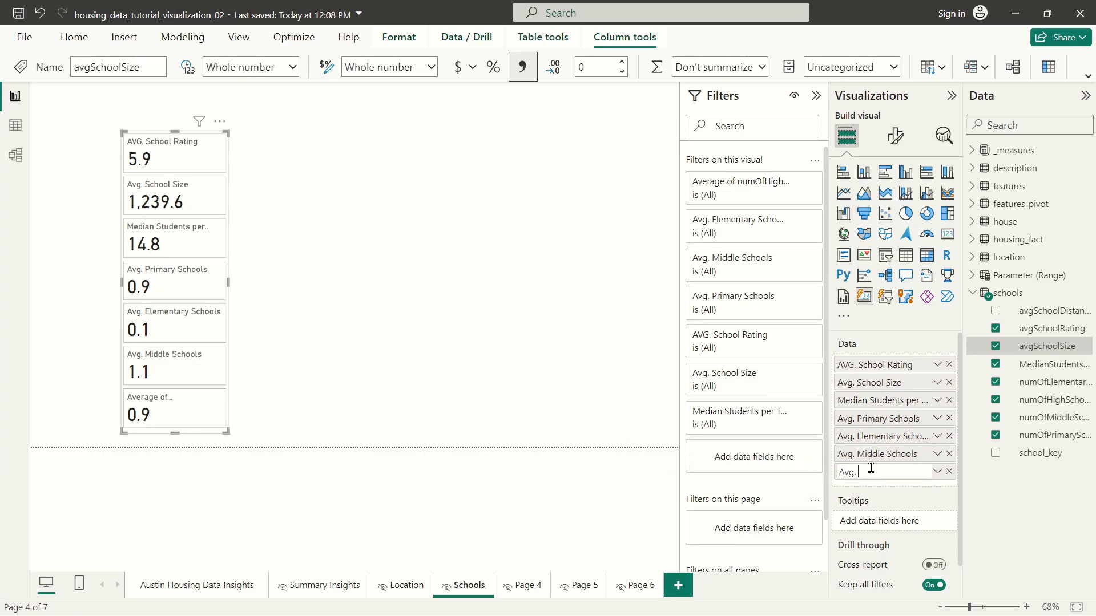
type("High Schools")
key("Return")
- Shift the school metrics card slightly to the left on the Schools page and deselect it
left_click(319, 291)
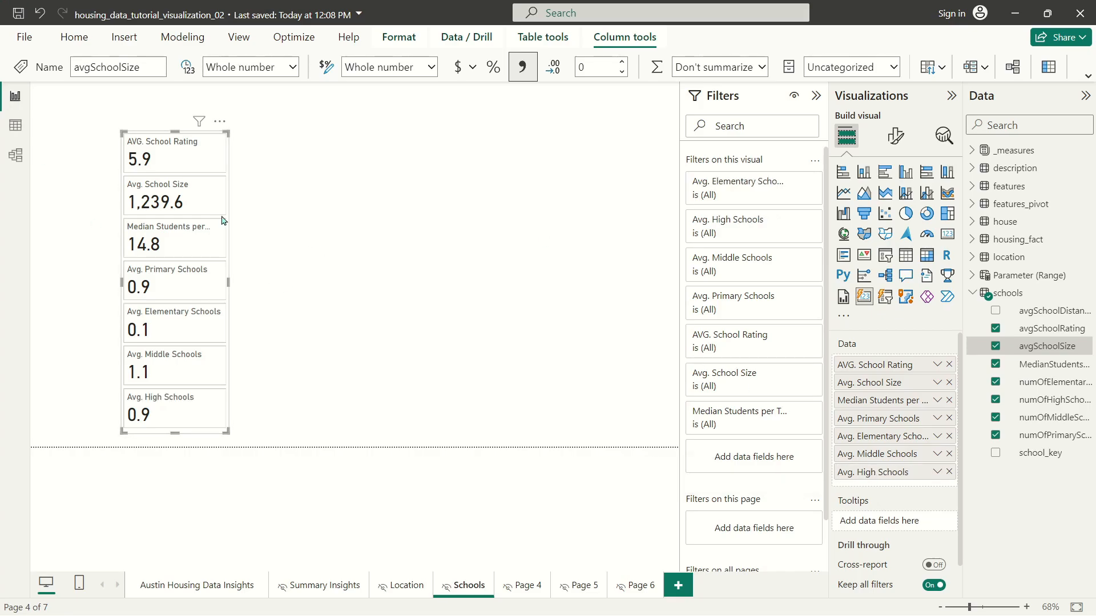
left_click_drag(219, 168, 202, 166)
left_click(267, 179)
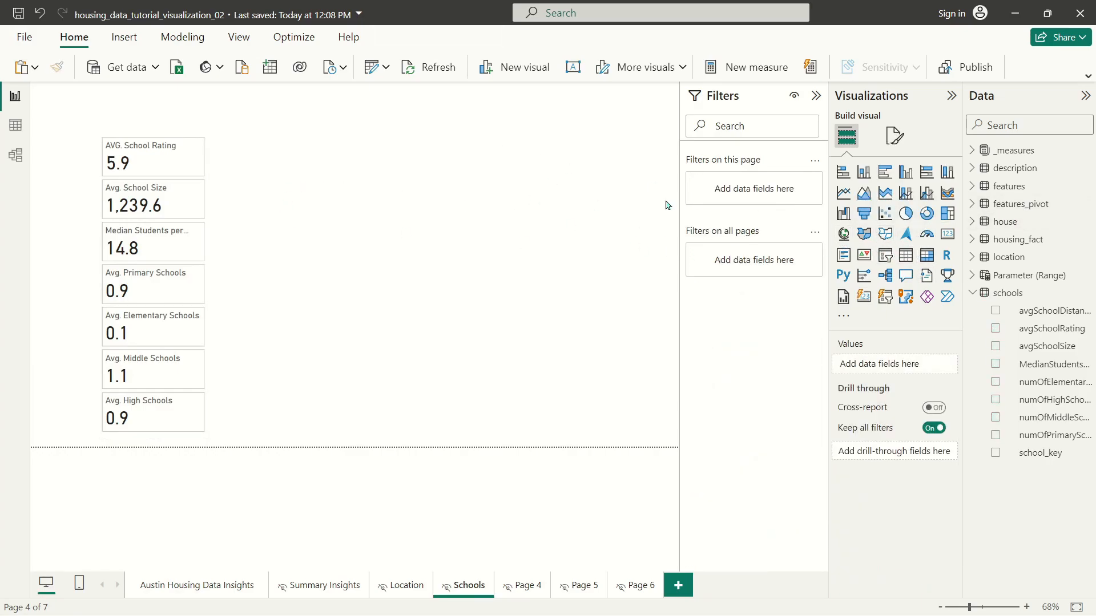
- Add a map visual directly beside the card, widen it to nearly three times the card's width, and match the card's height
left_click(843, 234)
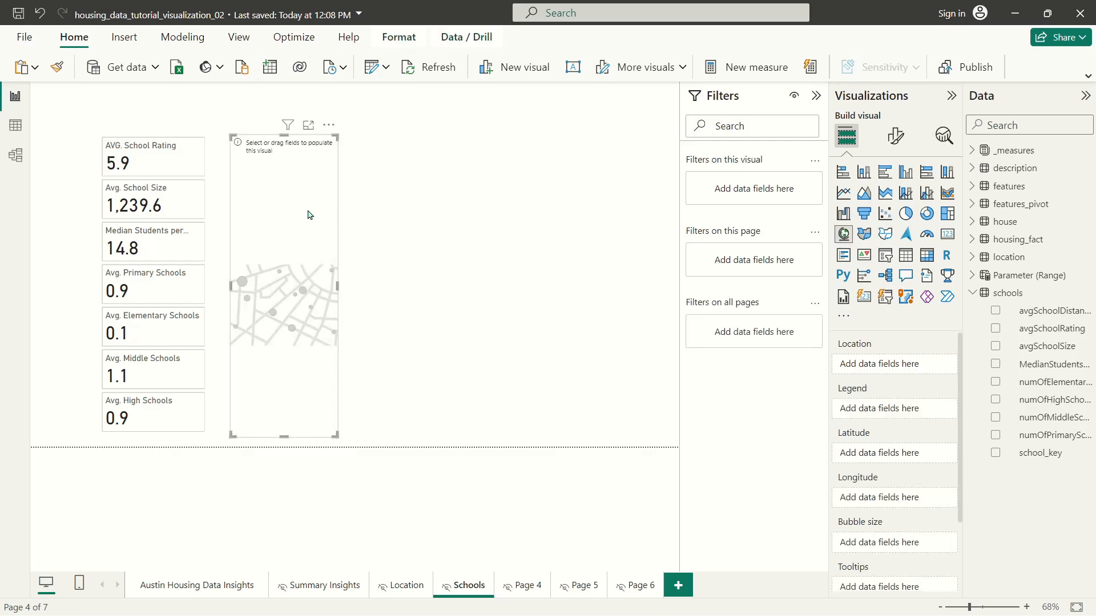
left_click_drag(338, 286, 527, 289)
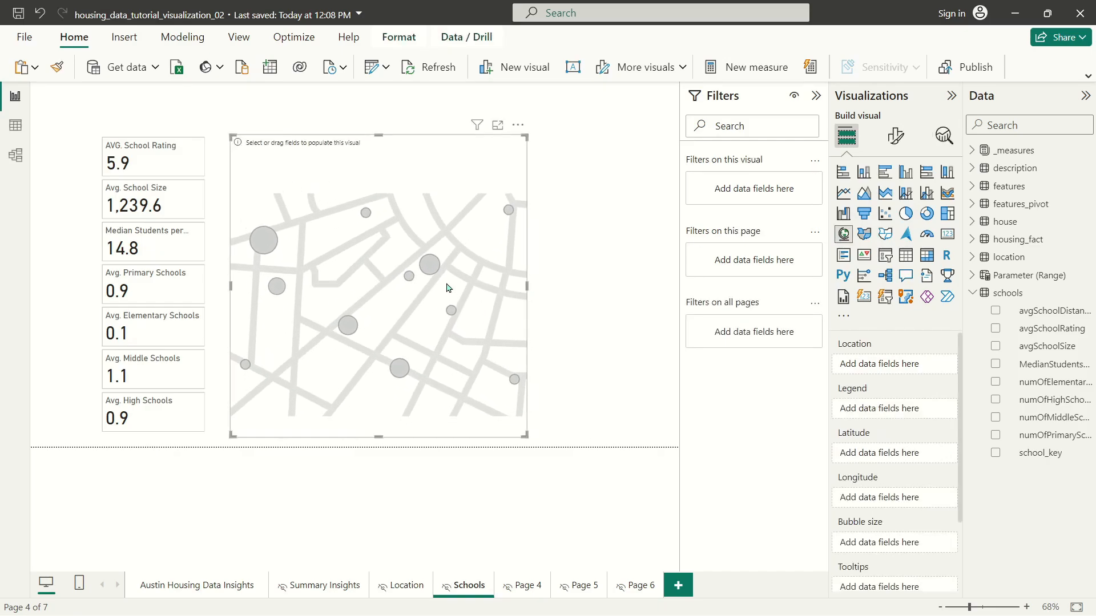
left_click_drag(449, 288, 432, 286)
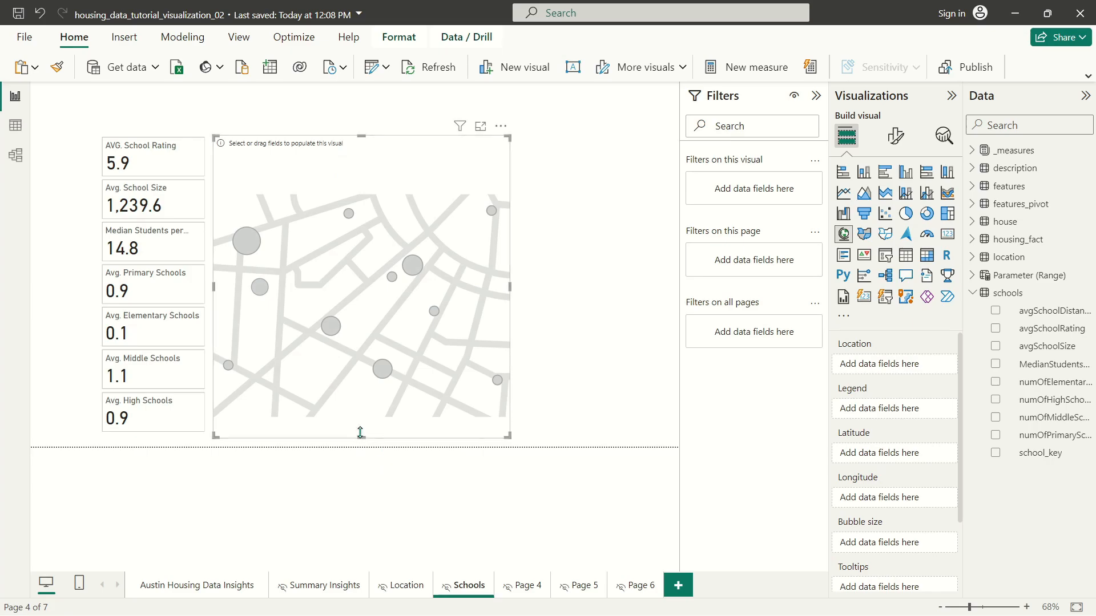
left_click_drag(361, 436, 361, 430)
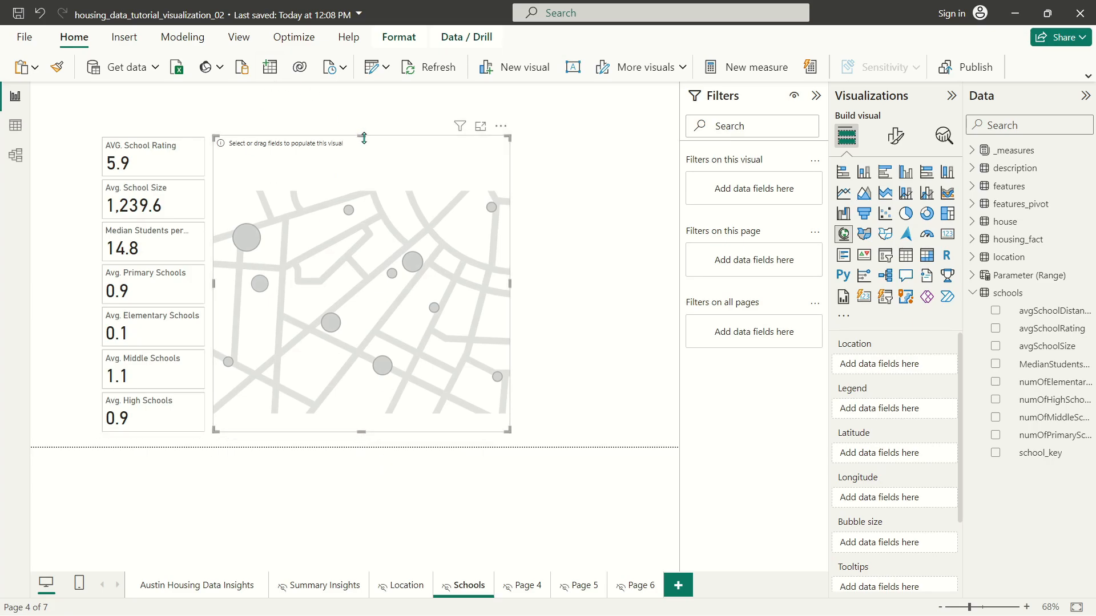
left_click_drag(363, 138, 363, 135)
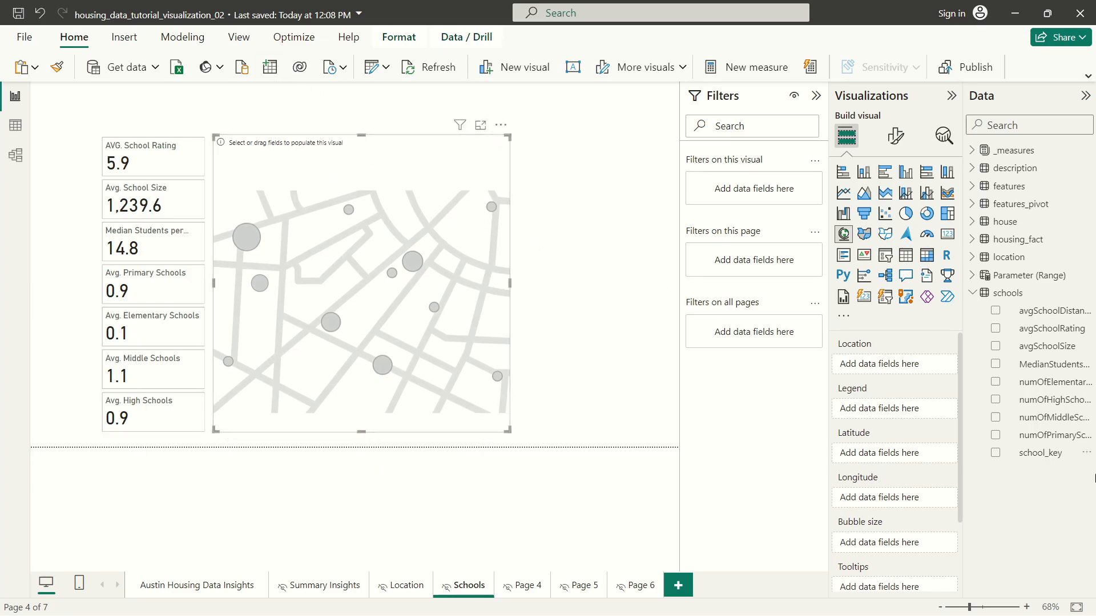
- Plot the location table's latitude and longitude on the map, with both fields set to Don't summarize
left_click(971, 257)
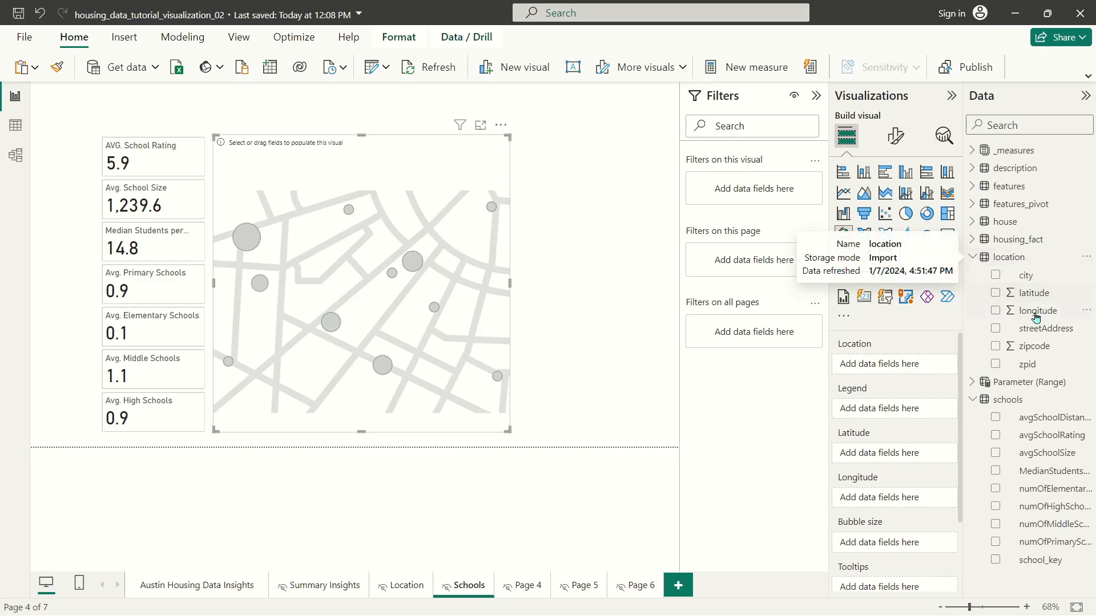
left_click(995, 311)
left_click(995, 293)
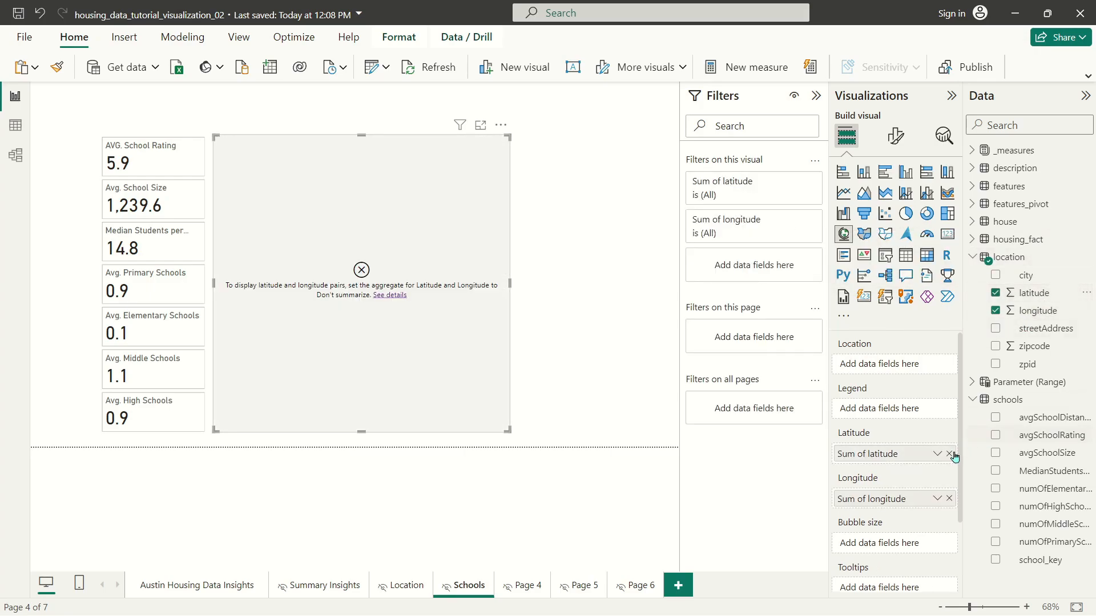
left_click(936, 453)
left_click(993, 252)
left_click(937, 498)
left_click(993, 295)
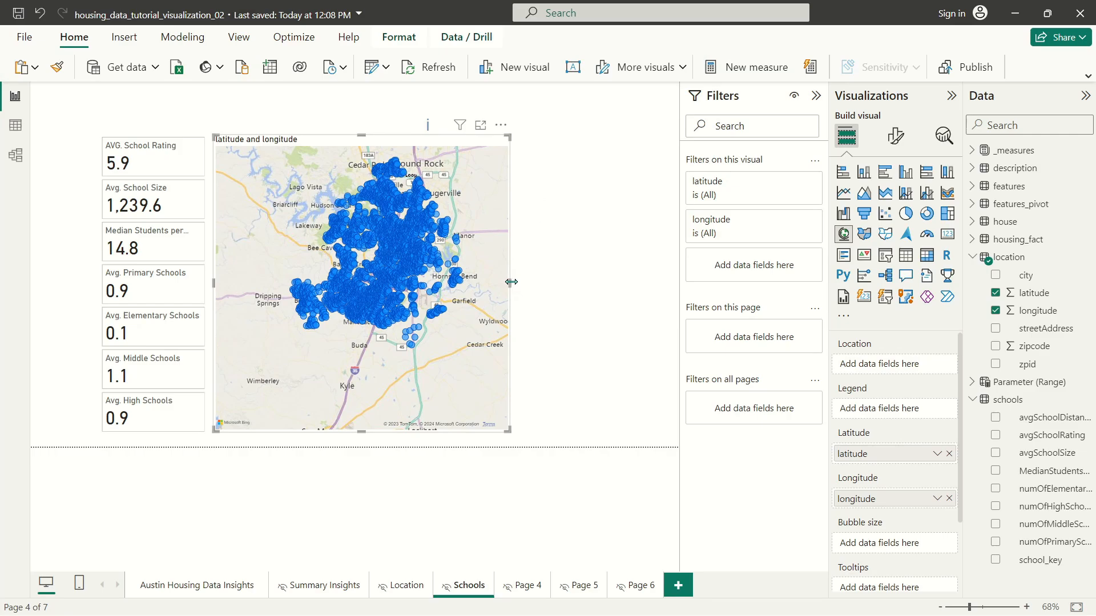
- Widen the latitude and longitude map slightly on its right side and deselect it
left_click_drag(511, 282, 520, 285)
left_click(557, 287)
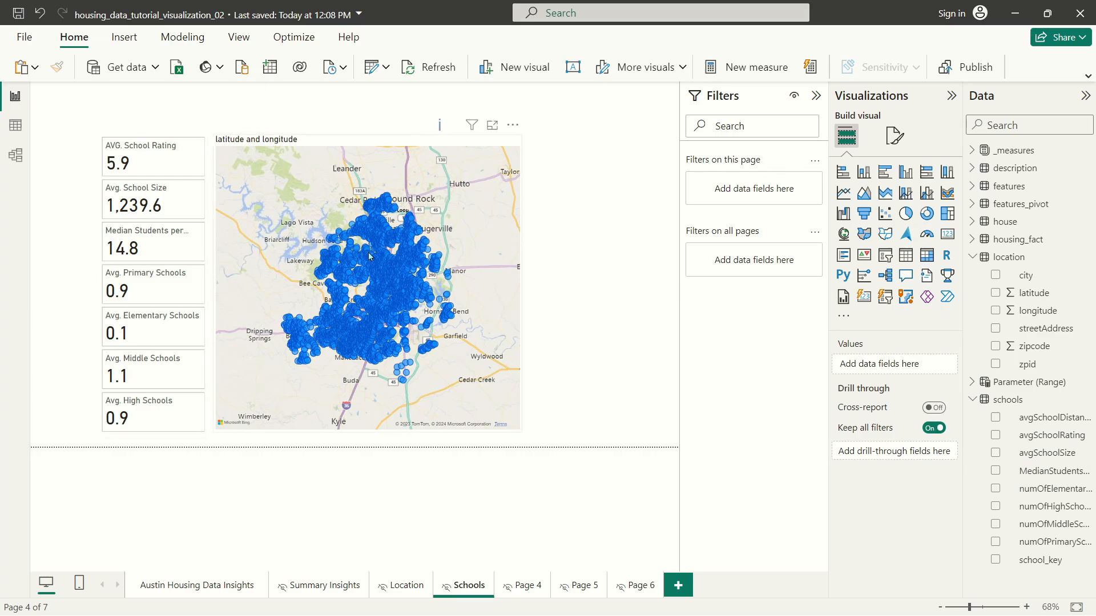
mouse_move(411, 275)
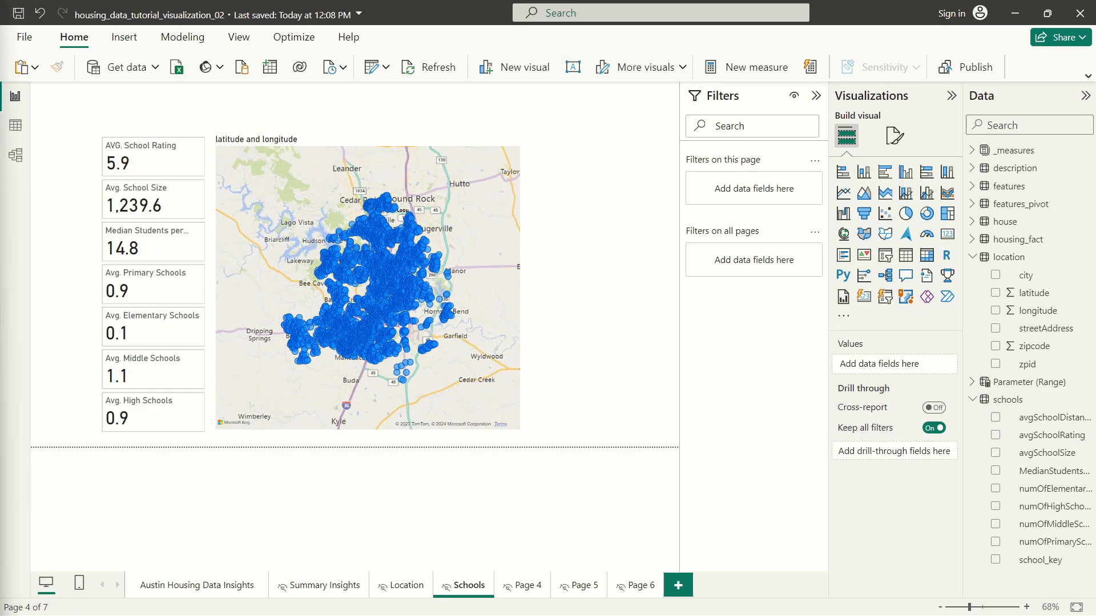
- Try avgSchoolRating as the map's legend, view the remaining legend values, and remove the field again
left_click(1040, 436)
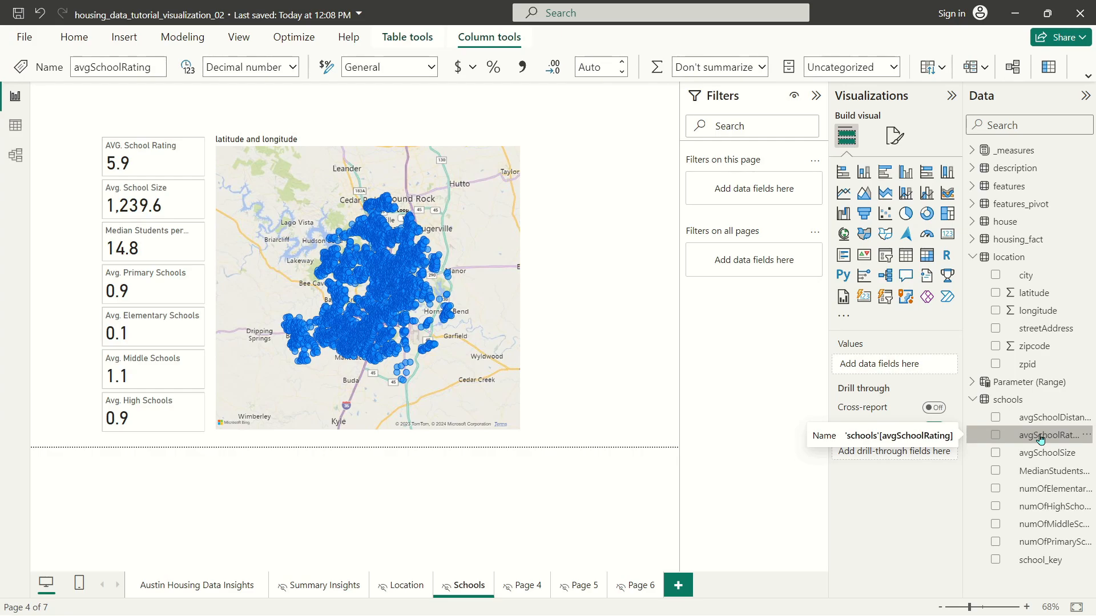
left_click(325, 145)
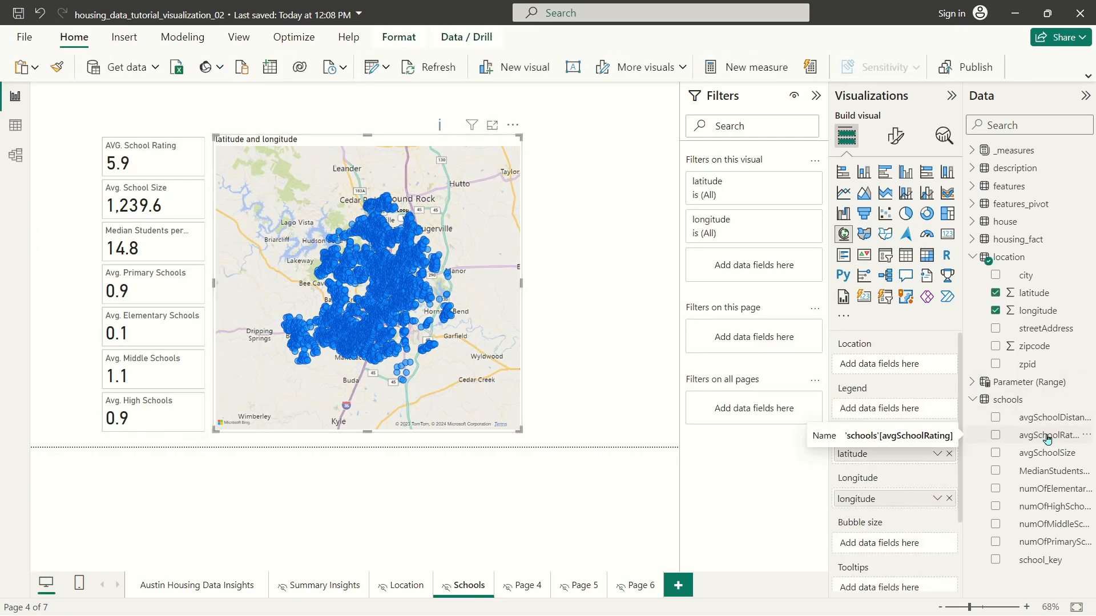
left_click_drag(1047, 438, 934, 420)
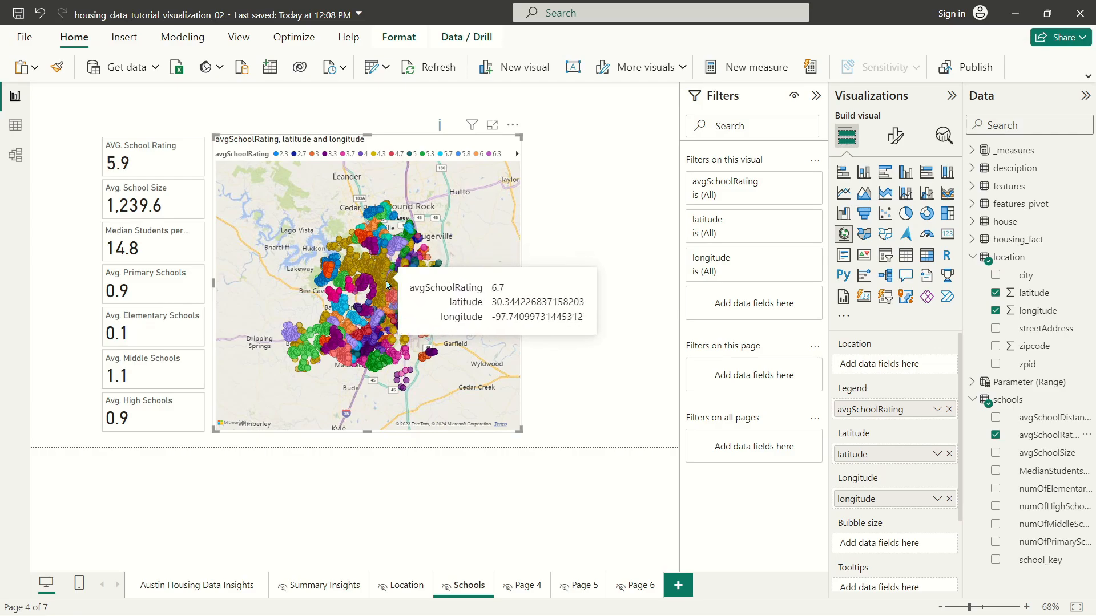
left_click(517, 155)
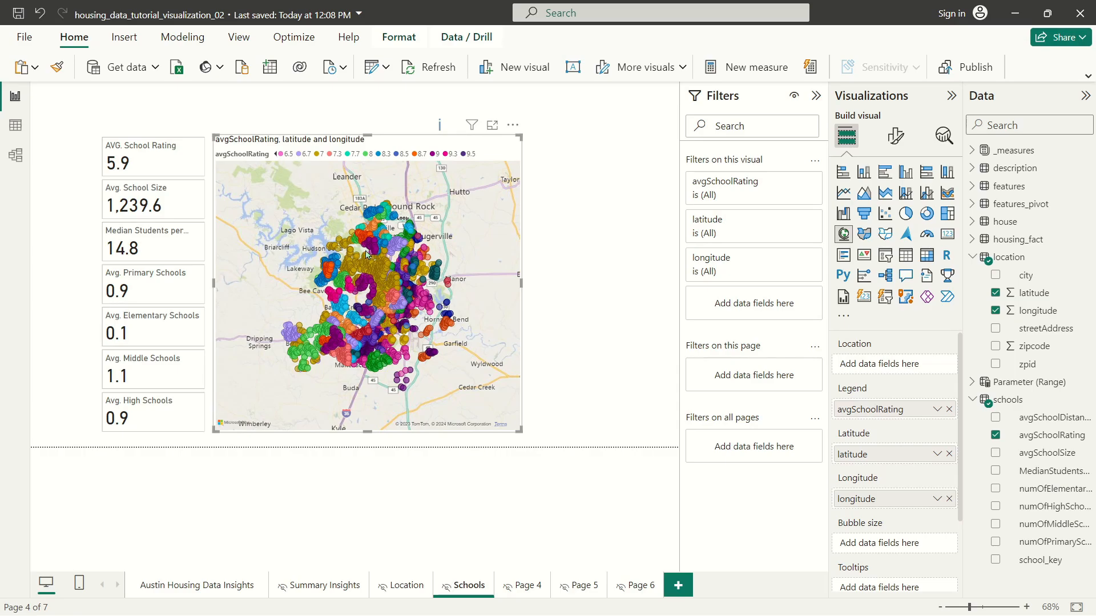
mouse_move(381, 272)
left_click(948, 411)
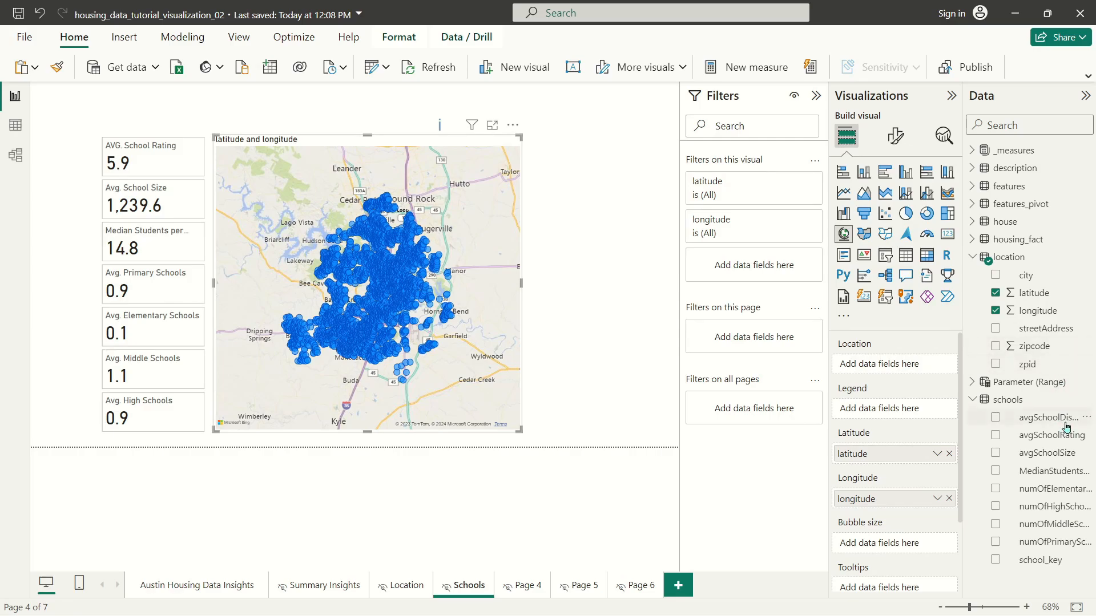
- Start a new group on the schools table's avgSchoolRating field with List as the group type
right_click(1052, 443)
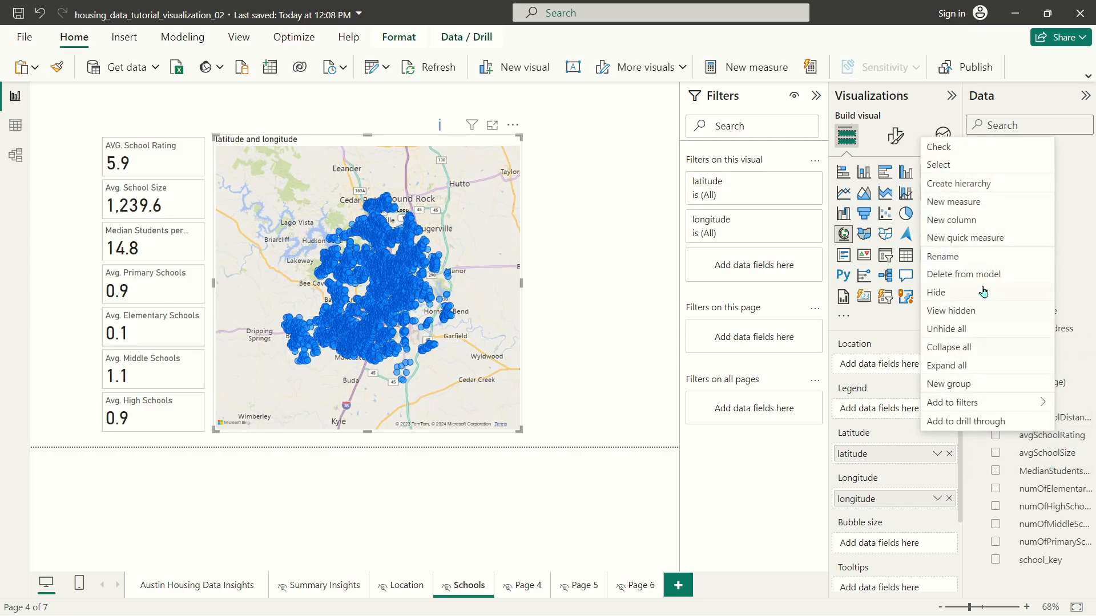
left_click(975, 383)
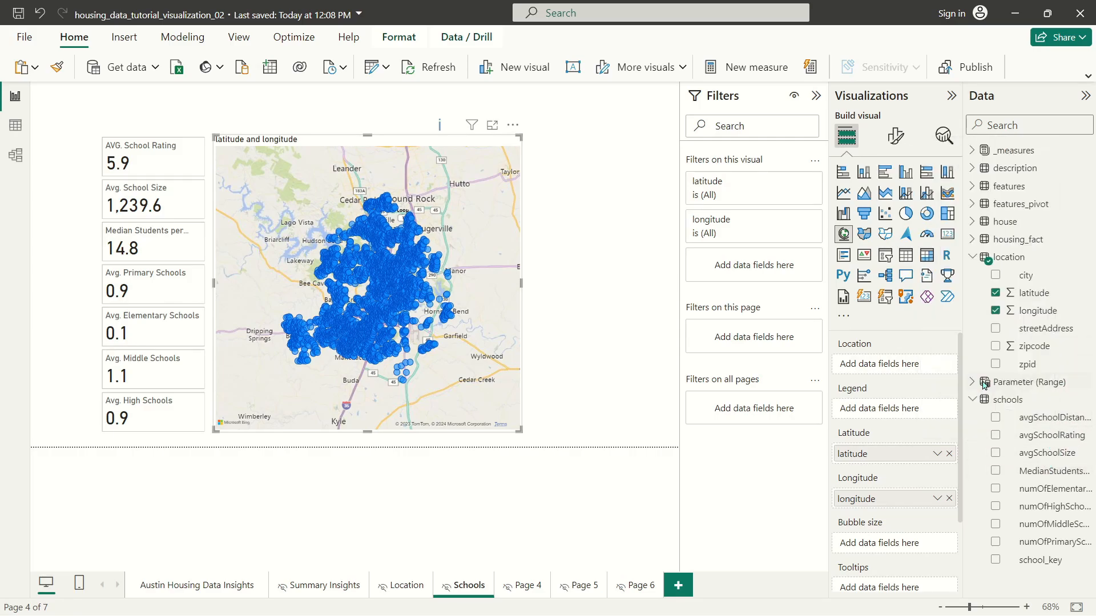
left_click(371, 206)
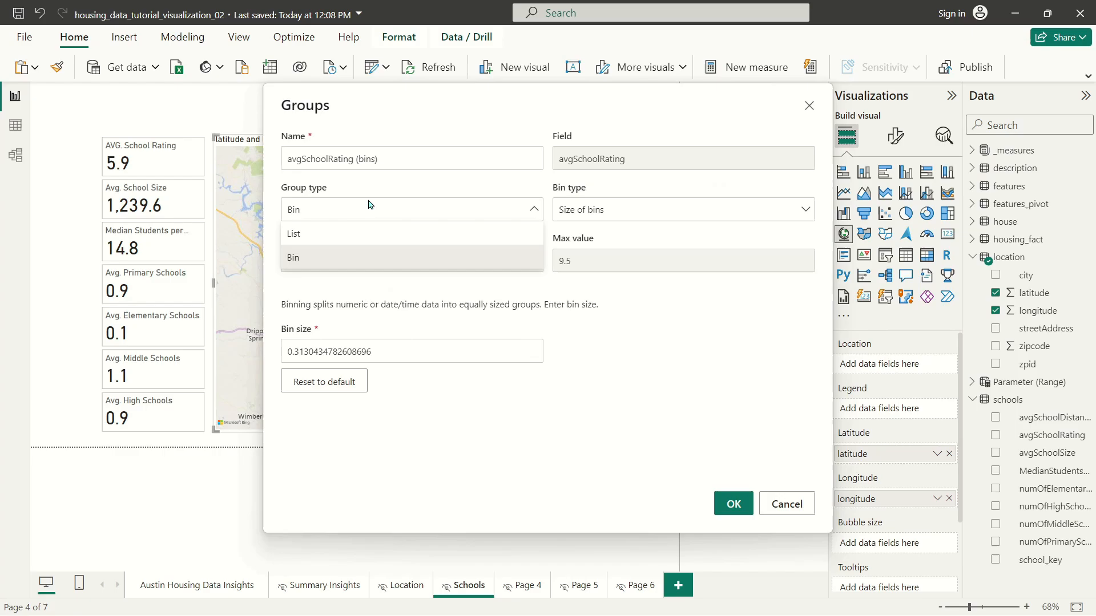
left_click(402, 210)
left_click(443, 210)
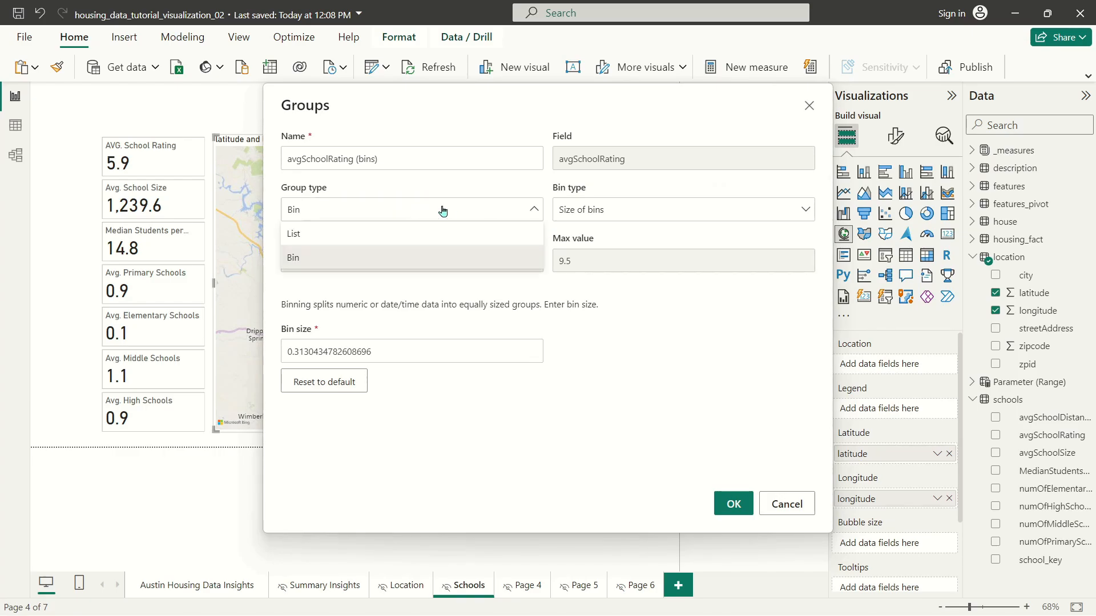
left_click(363, 242)
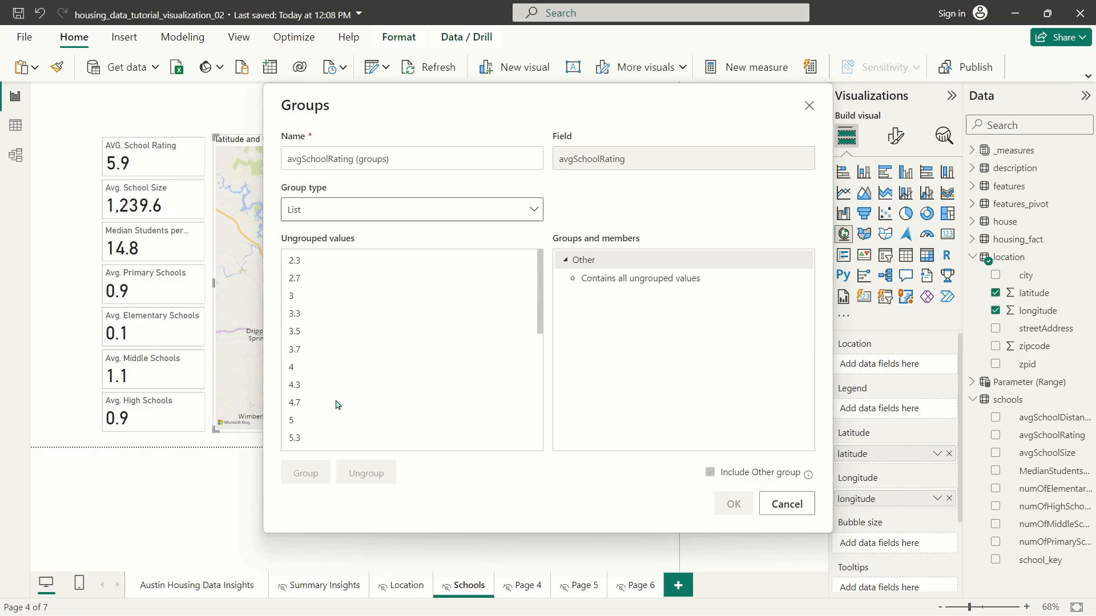
- Group the avgSchoolRating values from 2.3 through 4.7 and name the group "Poor"
scroll(349, 311, "down", 5)
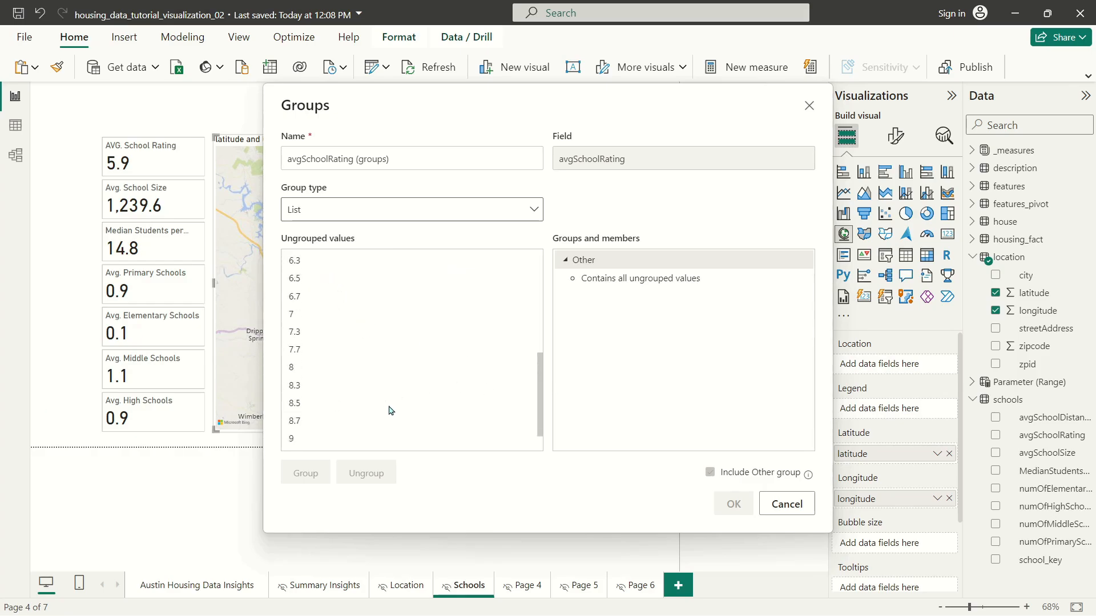
scroll(354, 428, "up", 5)
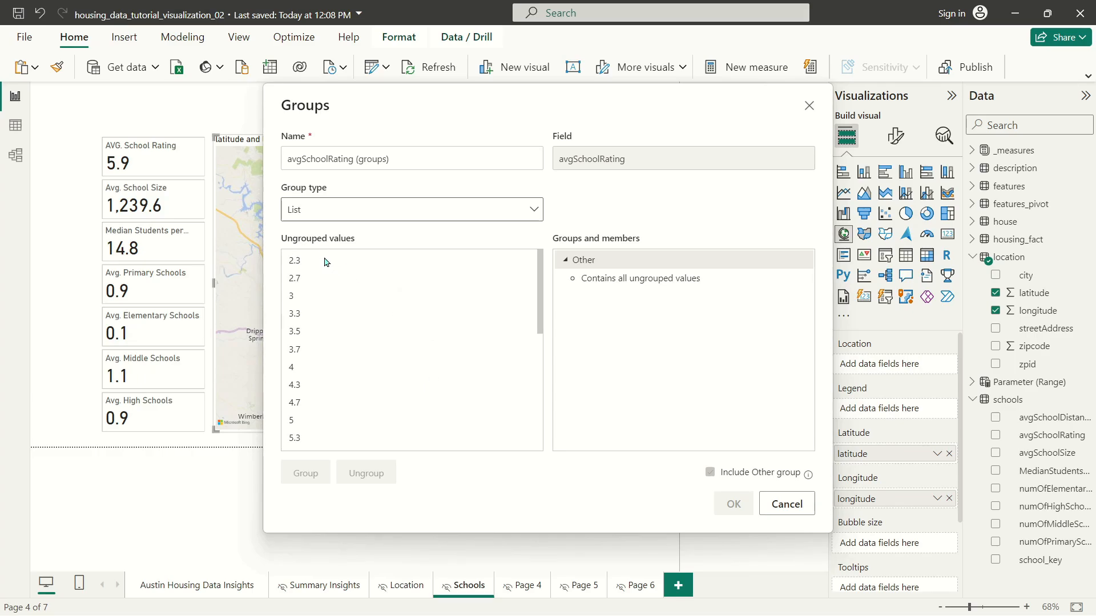
scroll(343, 288, "down", 5)
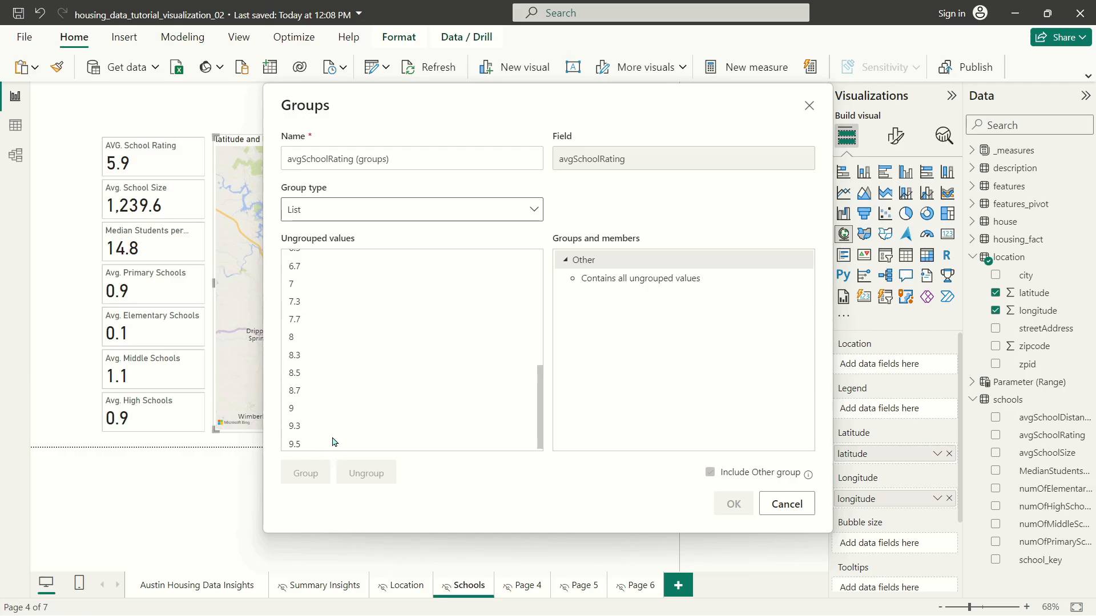
scroll(350, 301, "up", 4)
scroll(328, 281, "up", 2)
left_click(314, 262)
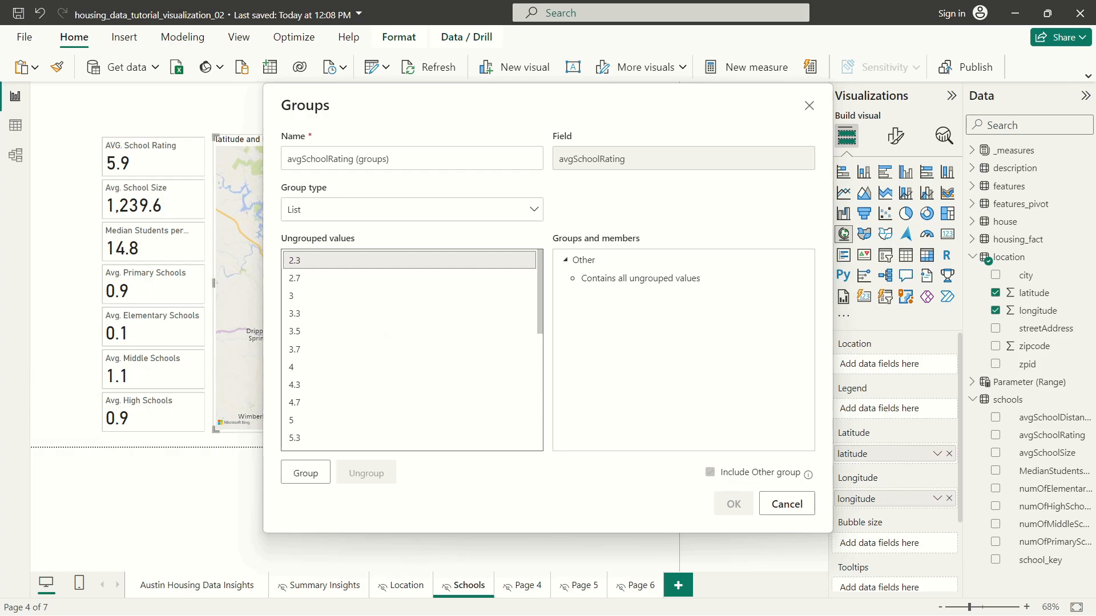
left_click(296, 404, "shift")
left_click(311, 477)
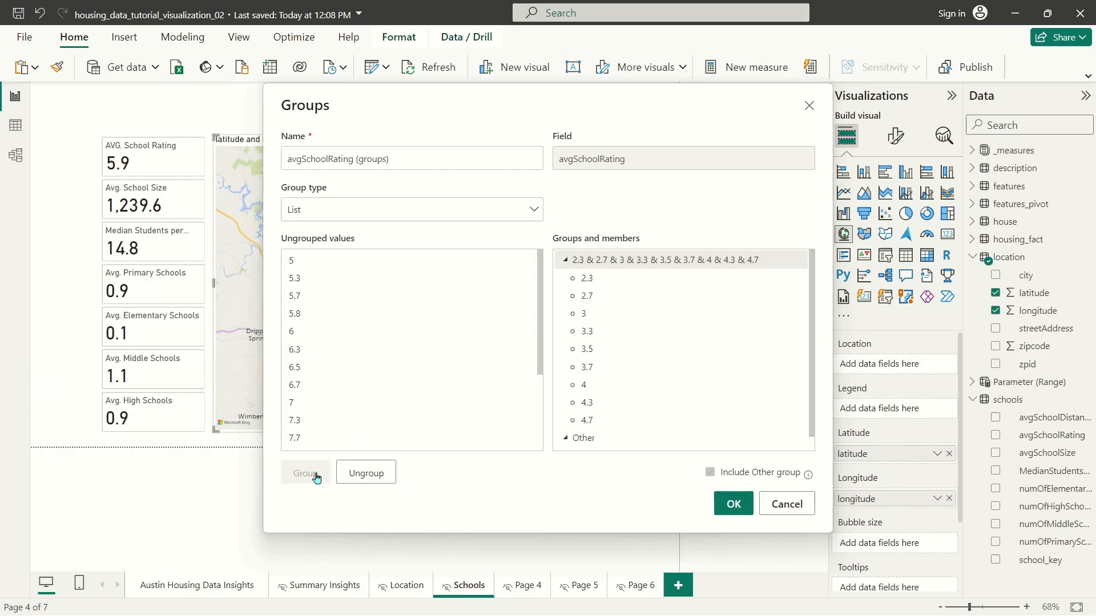
double_click(691, 262)
type("Poor")
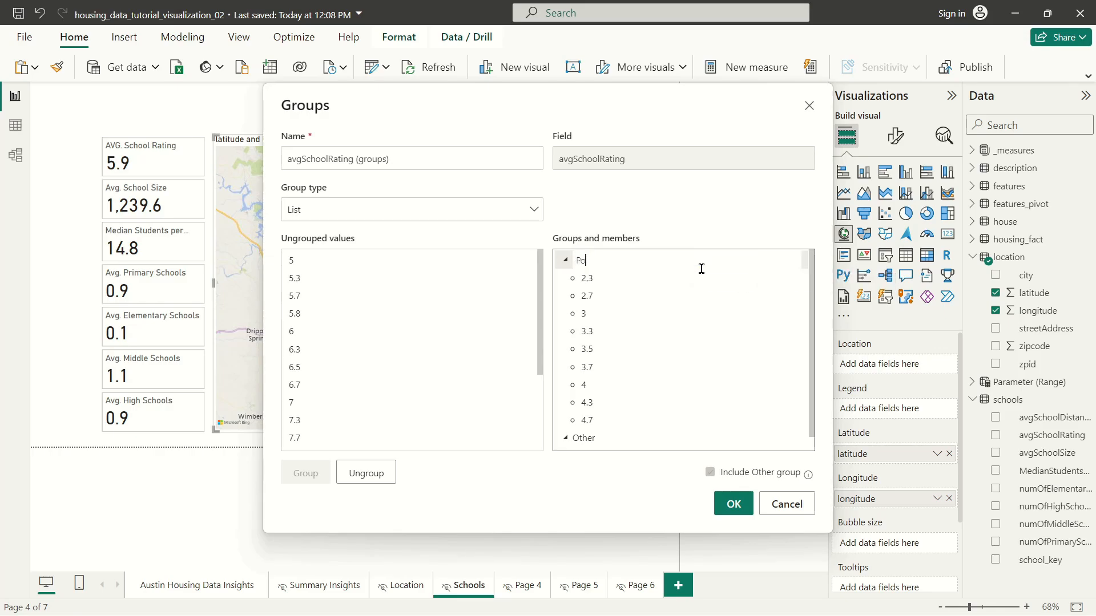
key("Return")
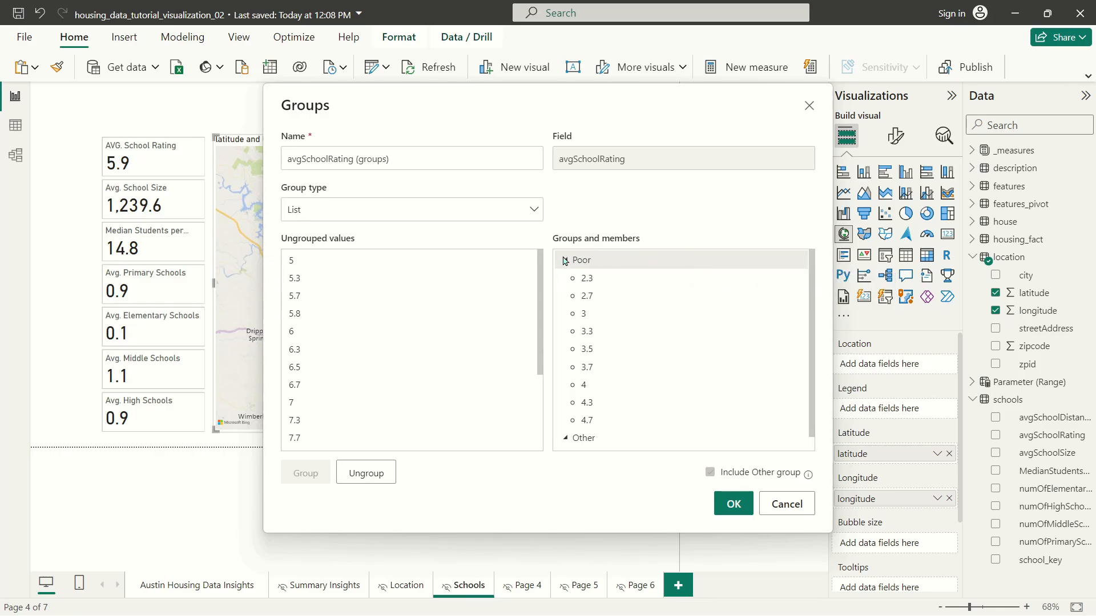
- Group the avgSchoolRating values from 5 through 6.7 and name the group "Average"
left_click(300, 265)
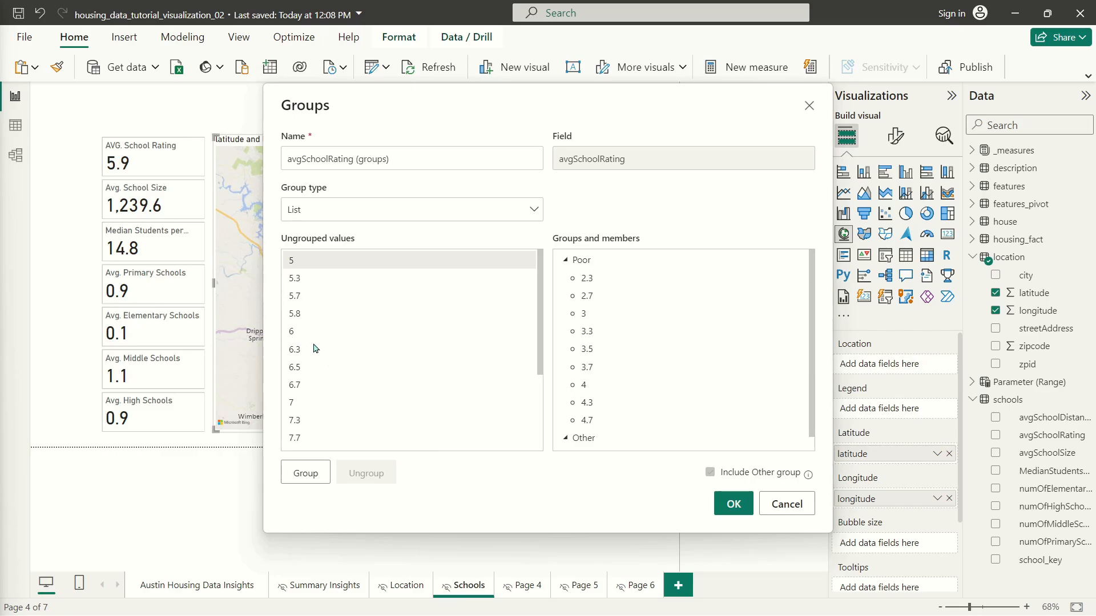
left_click(308, 384, "shift")
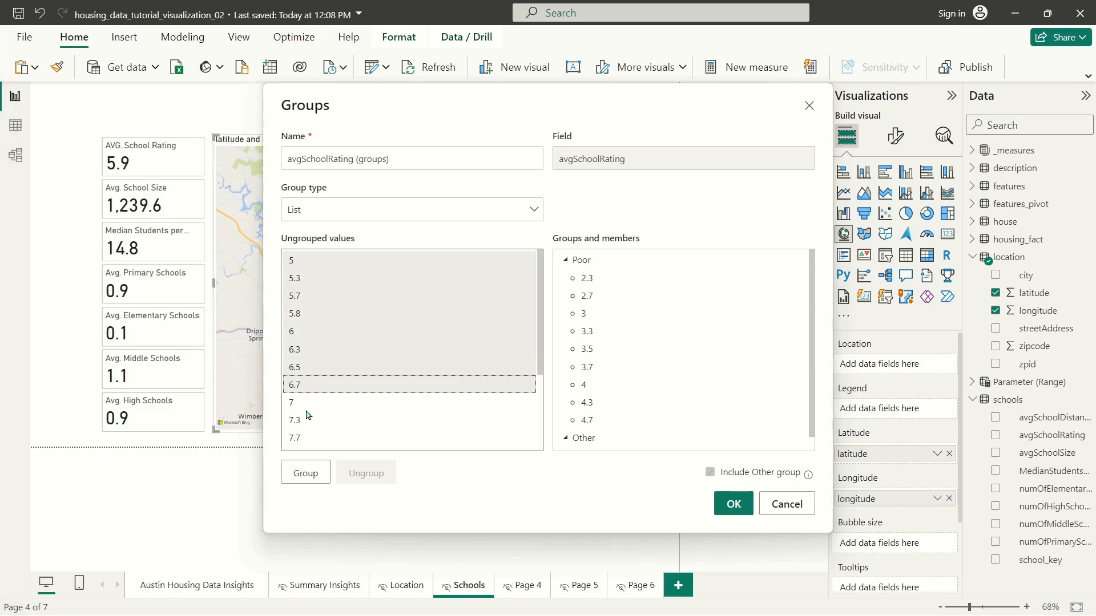
left_click(309, 473)
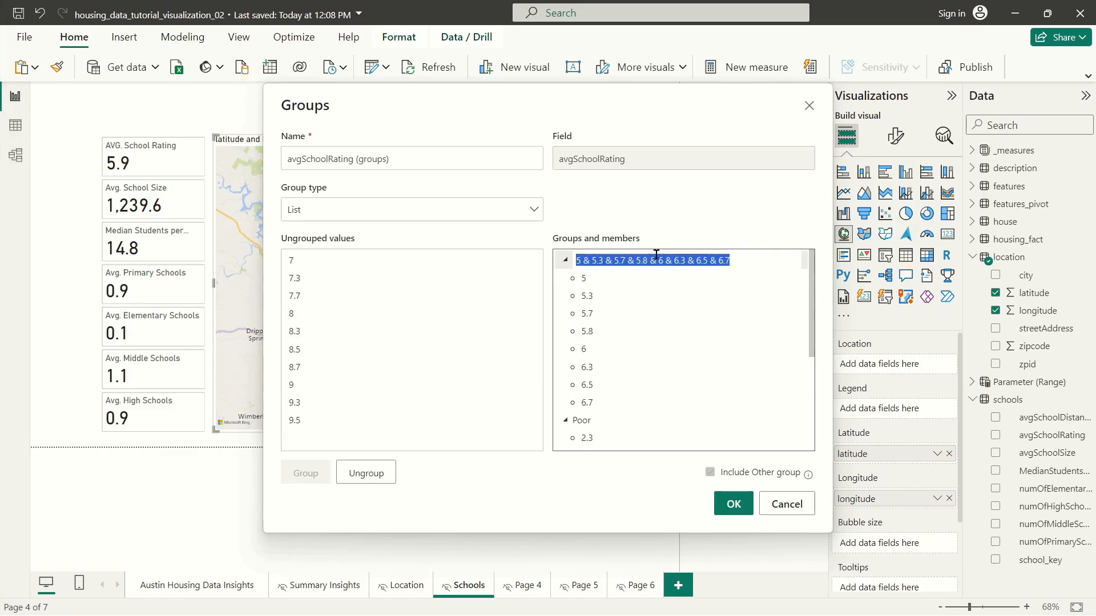
type("Average")
key("Return")
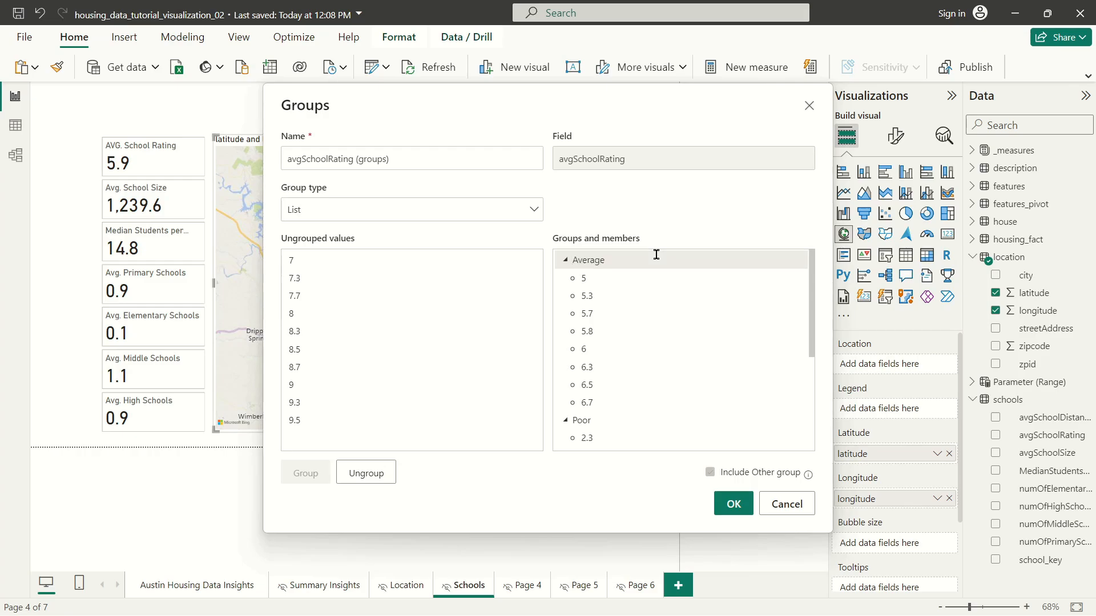
- Group the avgSchoolRating values from 7 through 8.7 and name the group "Good"
left_click(308, 258)
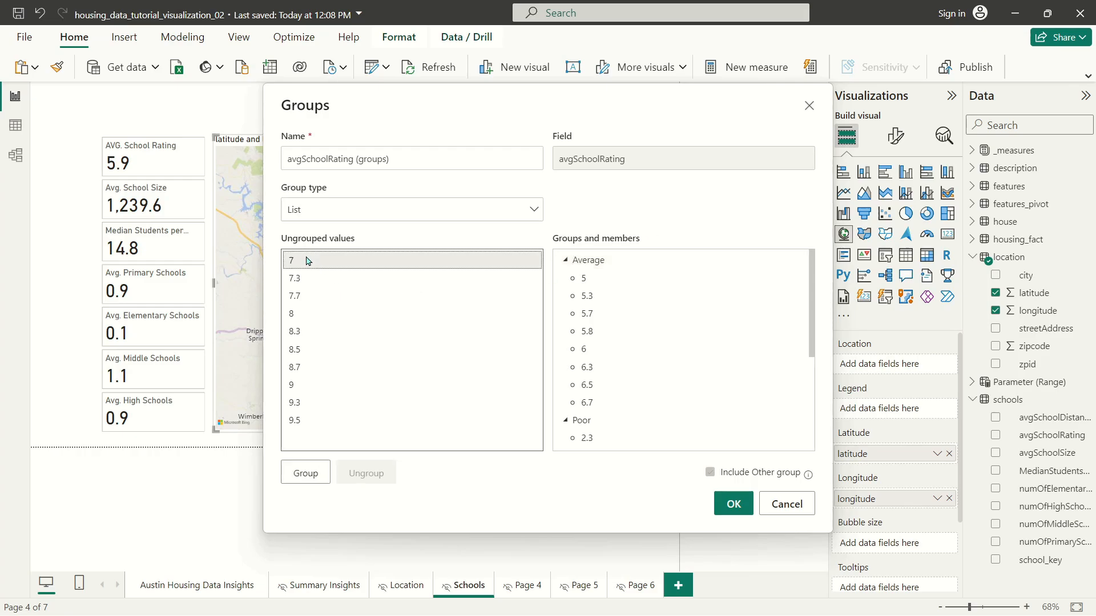
left_click(298, 367, "shift")
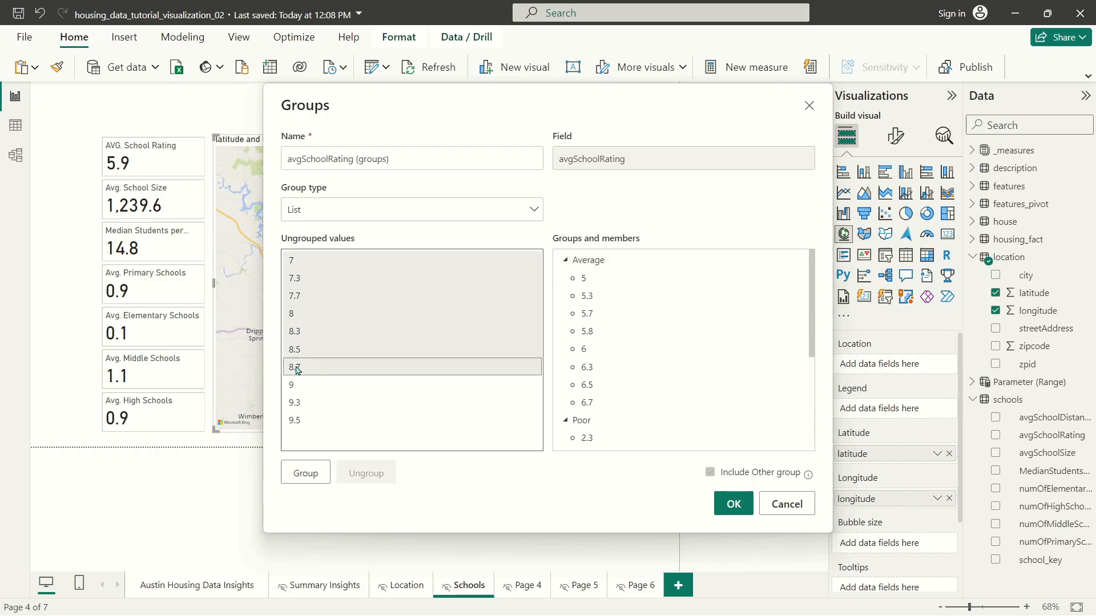
left_click(306, 473)
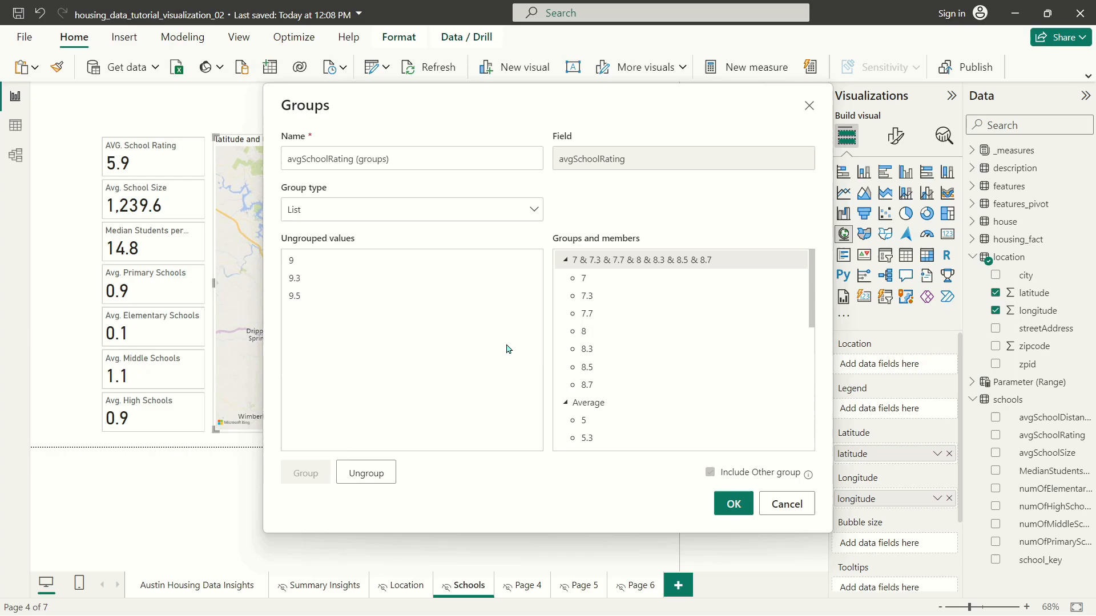
double_click(614, 261)
type("Good")
key("Return")
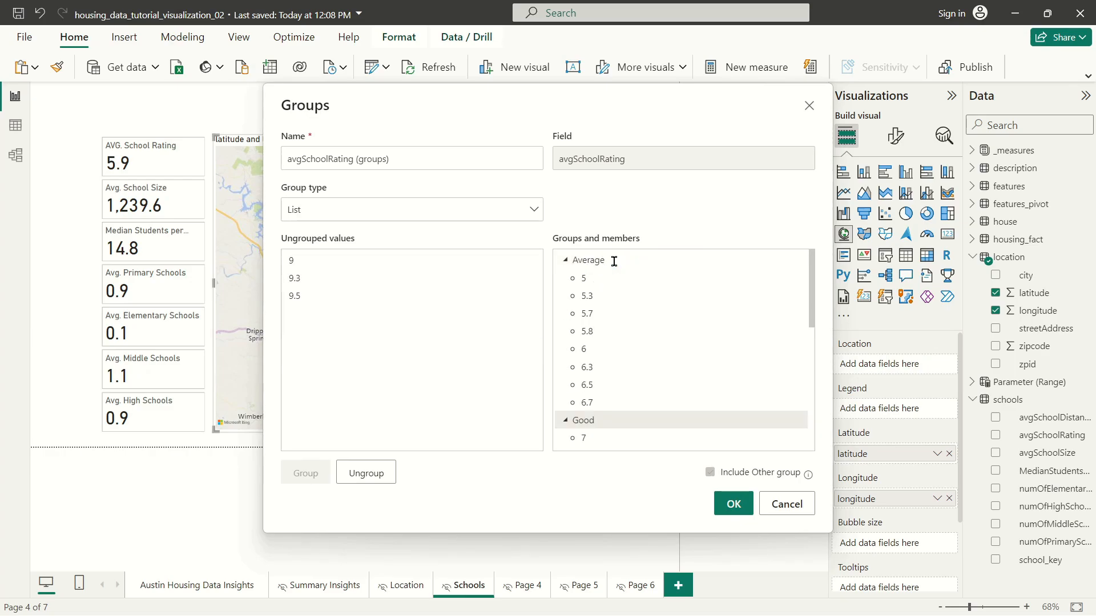
- Group the remaining avgSchoolRating values 9, 9.3 and 9.5 as "Exceptional" and save the grouping
left_click(344, 261)
left_click(329, 301, "shift")
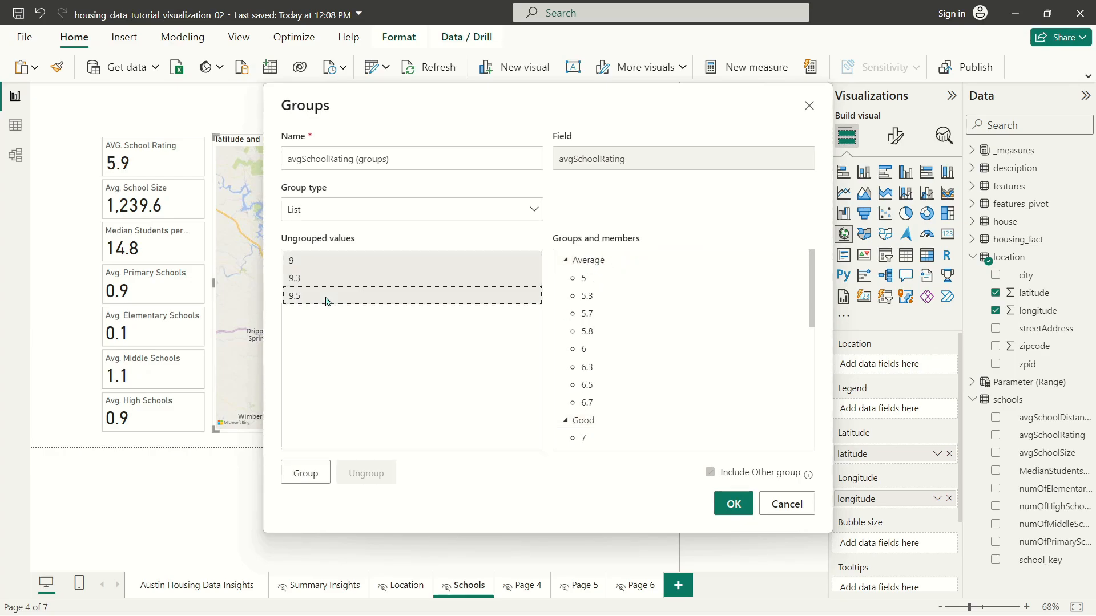
left_click(309, 484)
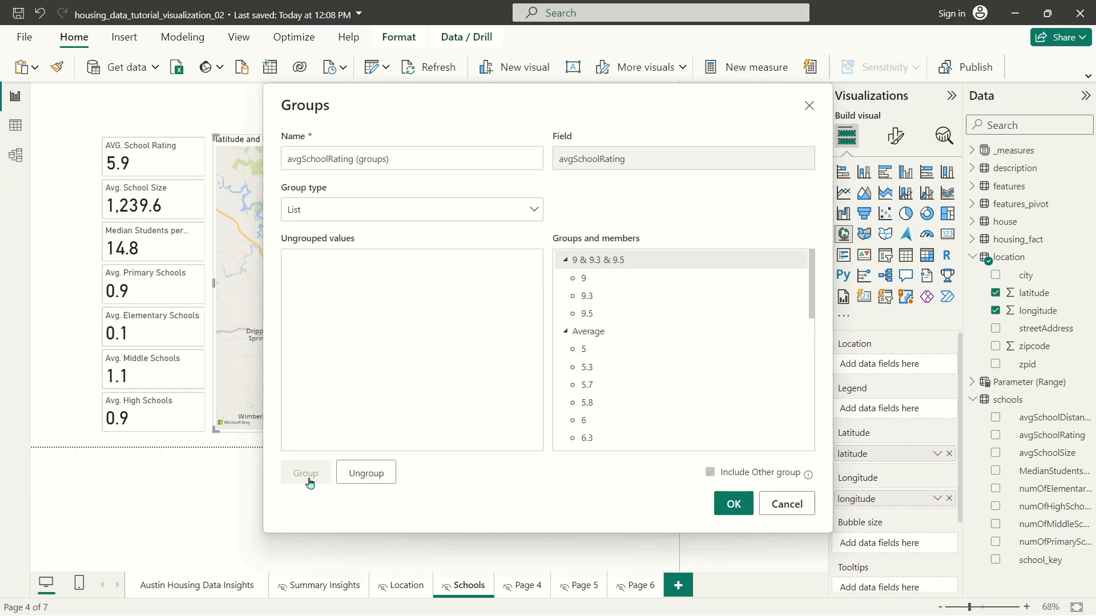
double_click(623, 259)
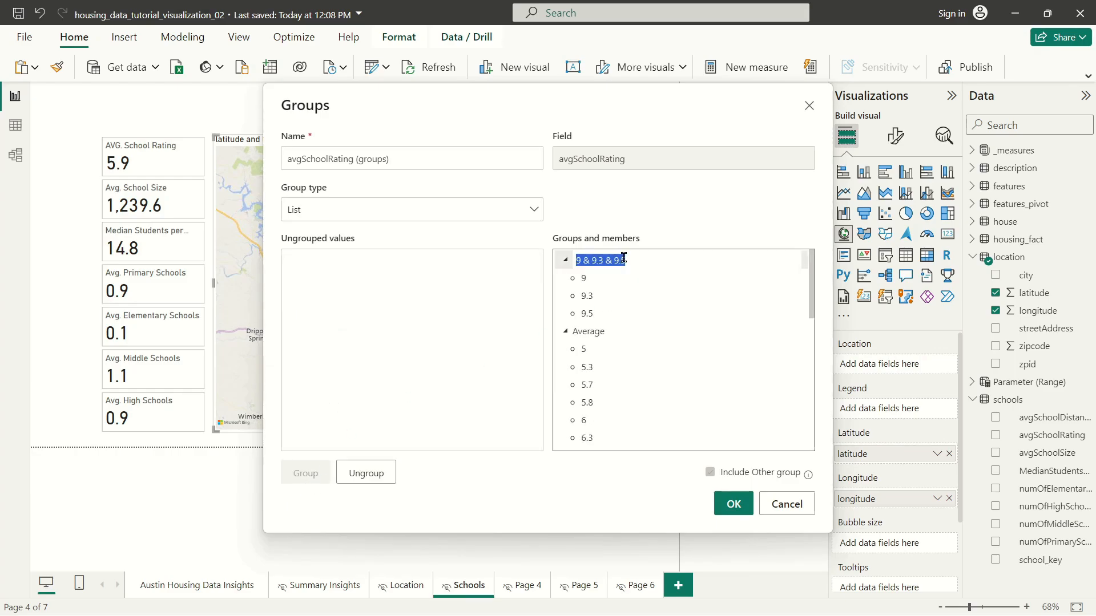
type("Exceptional")
key("Return")
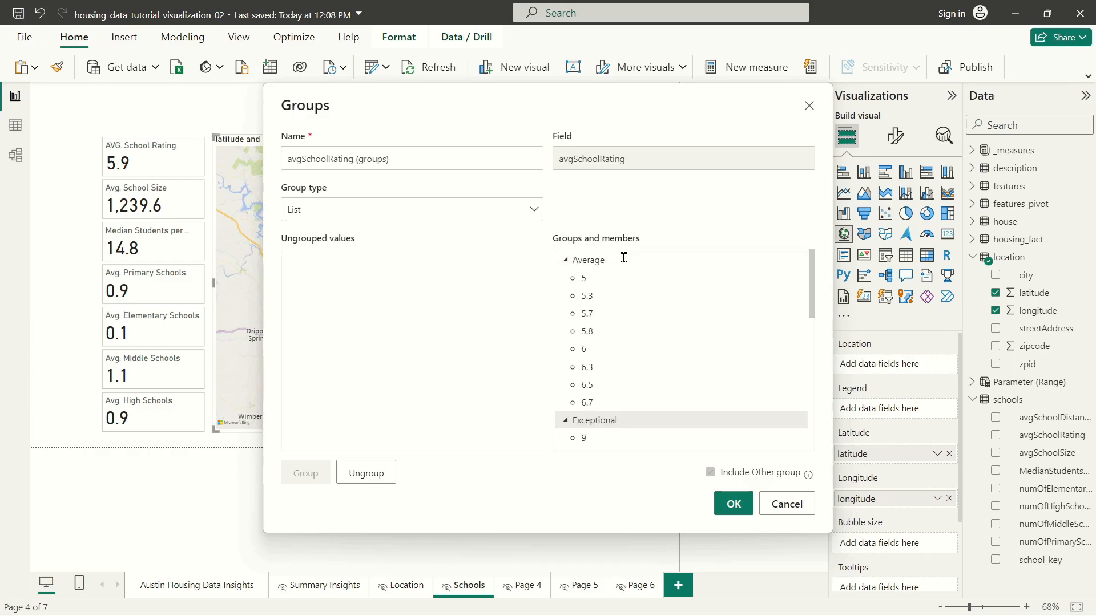
left_click(733, 504)
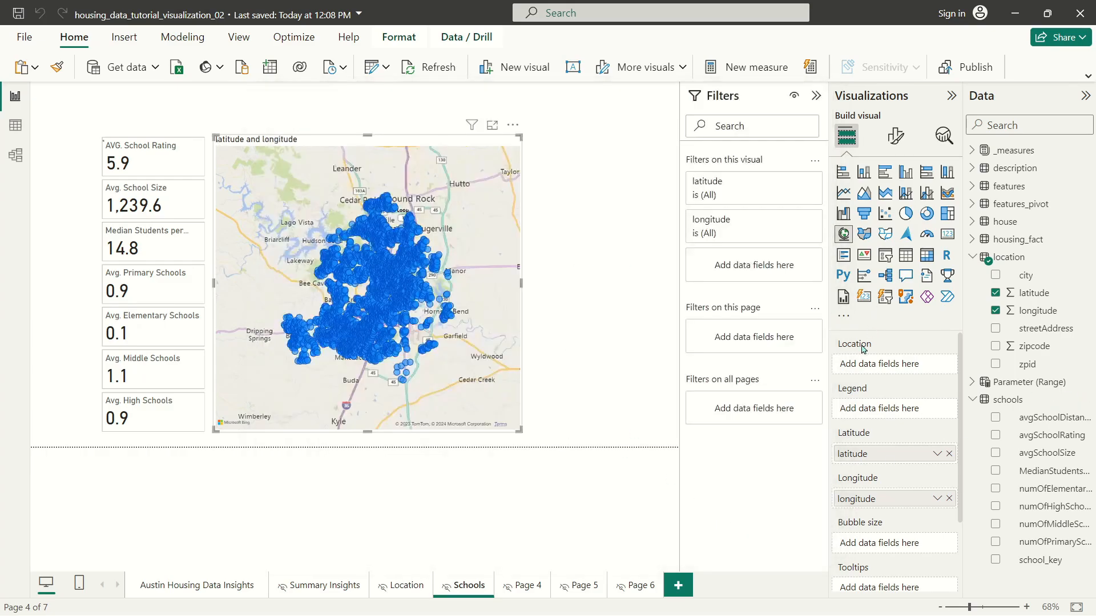
- Rename the new avgSchoolRating groups field in the schools table as "Rating Group"
double_click(1044, 453)
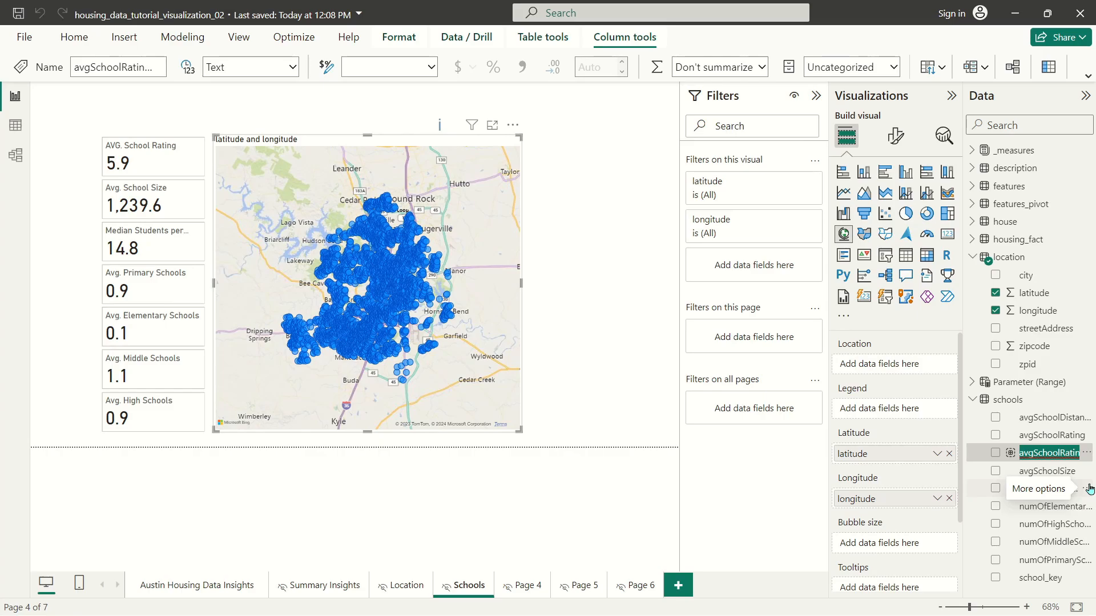
type("Rating Group")
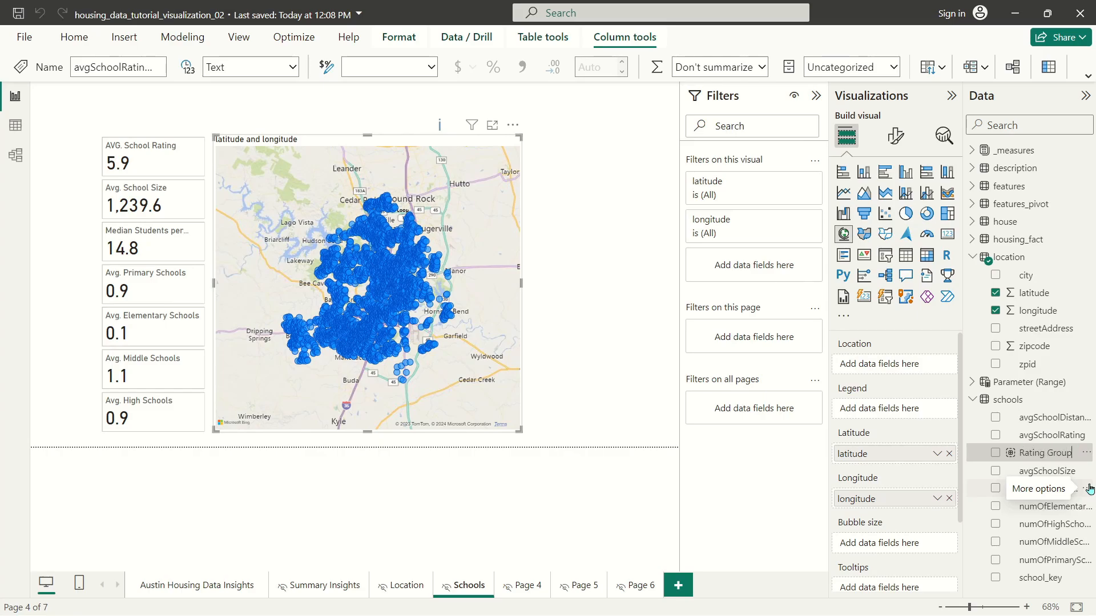
key("Return")
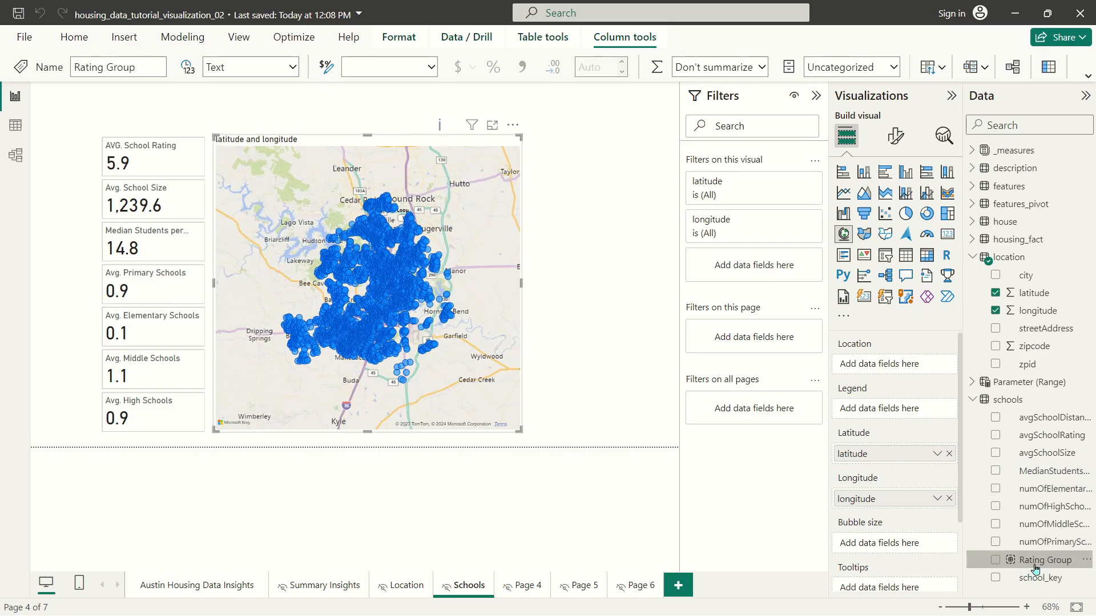
- Rename the school rating groups field as "Group (Rating)" and set it as the map's legend
double_click(1035, 560)
type("Group")
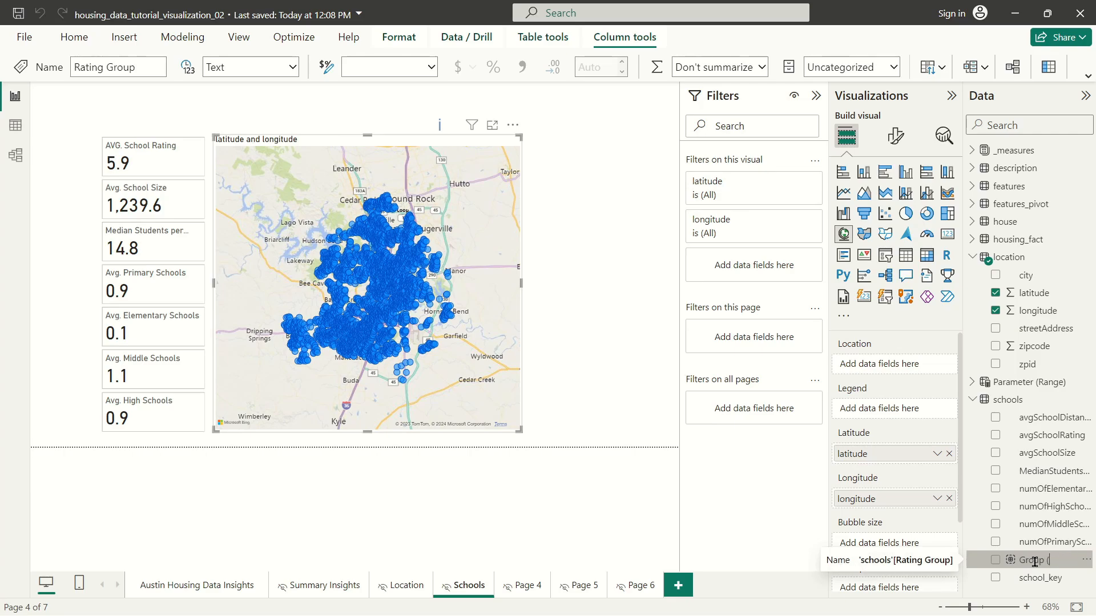
type(" (Rating)")
key("Return")
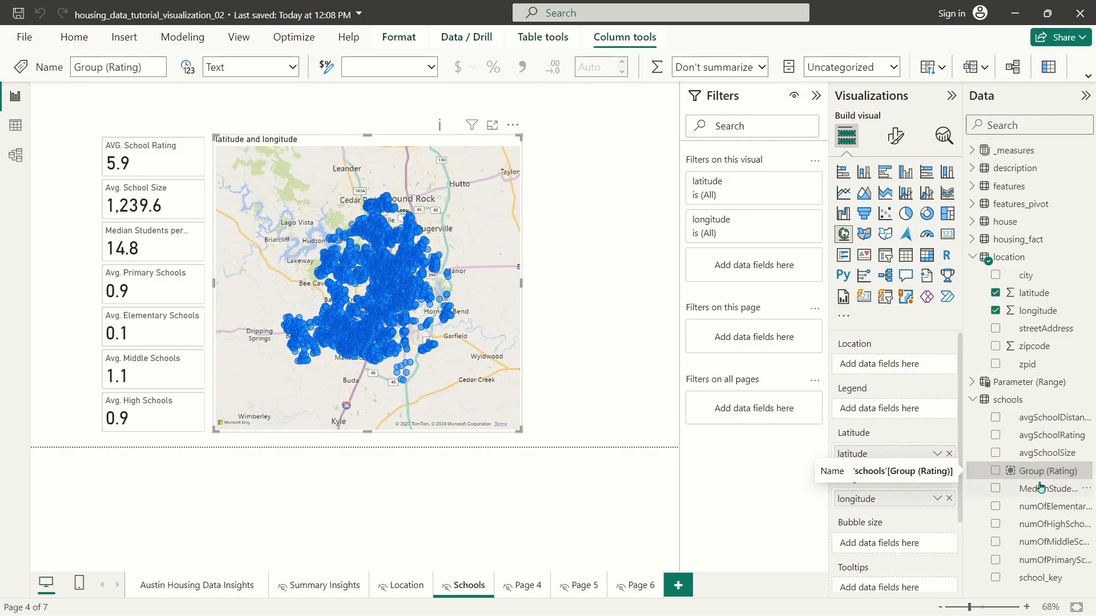
left_click_drag(1047, 476, 910, 409)
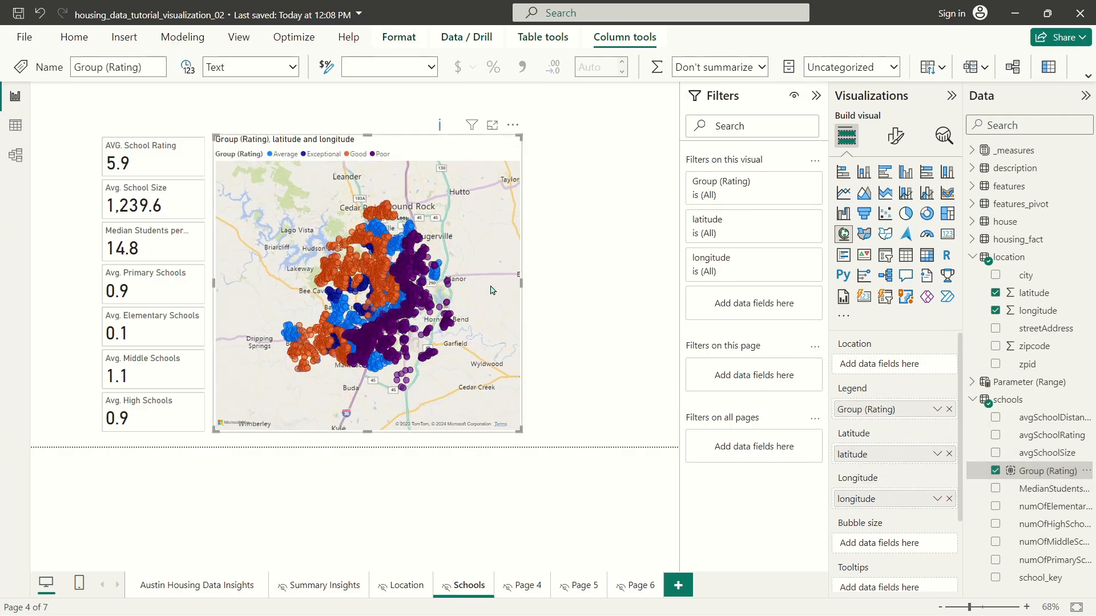
- Examine how the school rating groups are distributed across the Austin area on the map, checking individual points
scroll(477, 317, "up", 2)
scroll(462, 308, "down", 3)
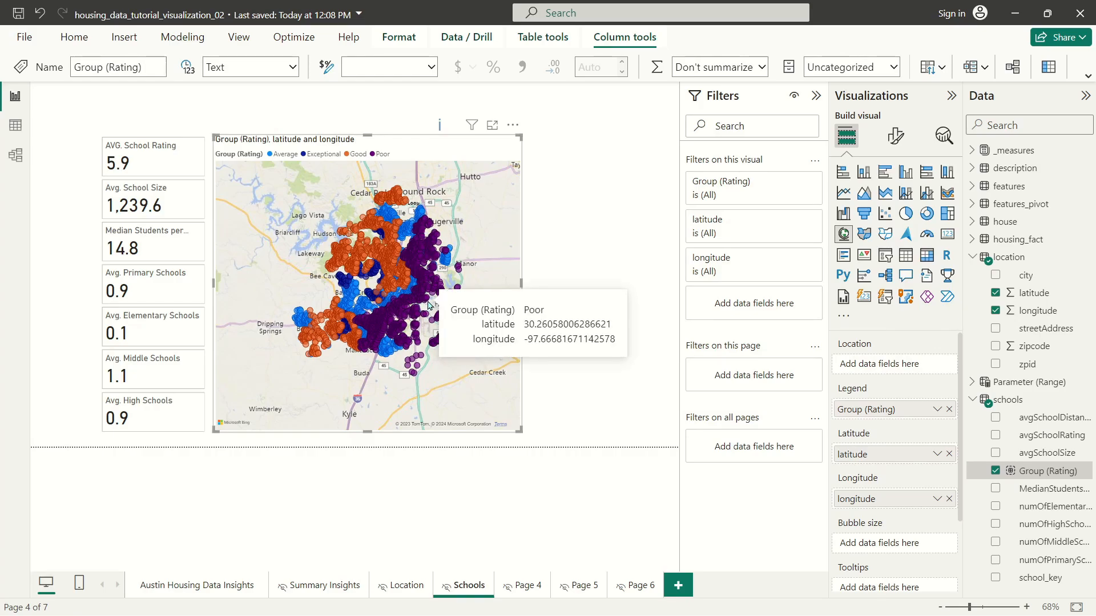
scroll(434, 305, "up", 2)
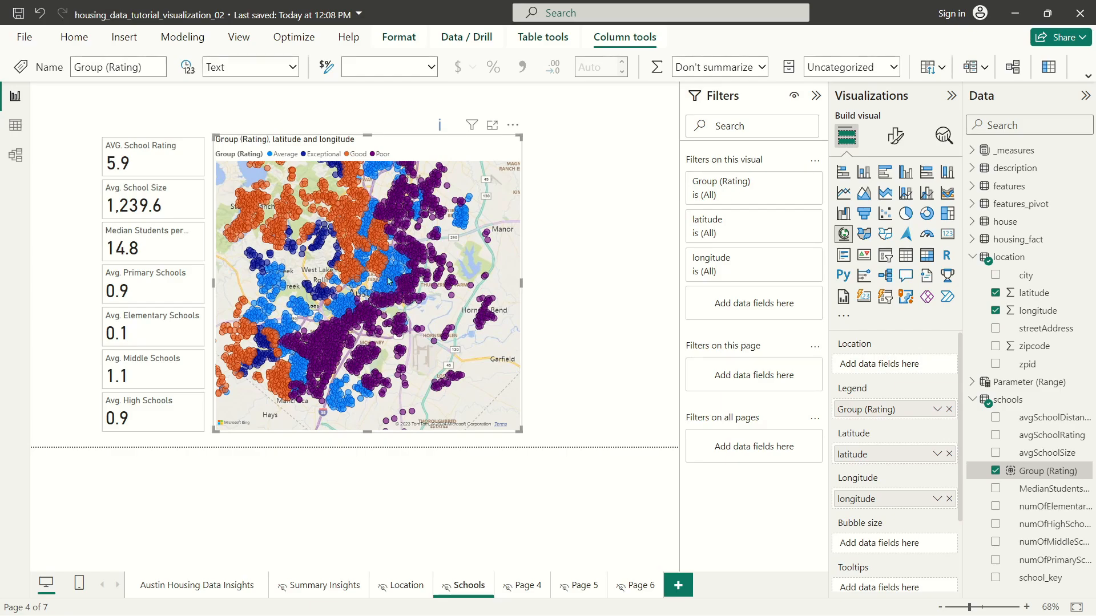
left_click_drag(326, 291, 358, 340)
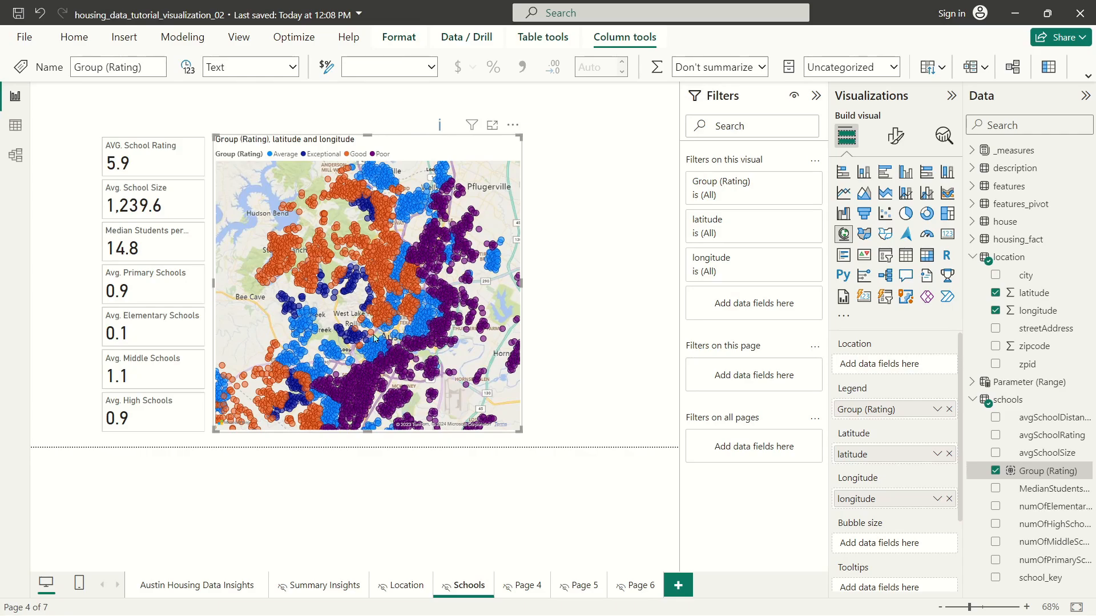
scroll(375, 337, "up", 2)
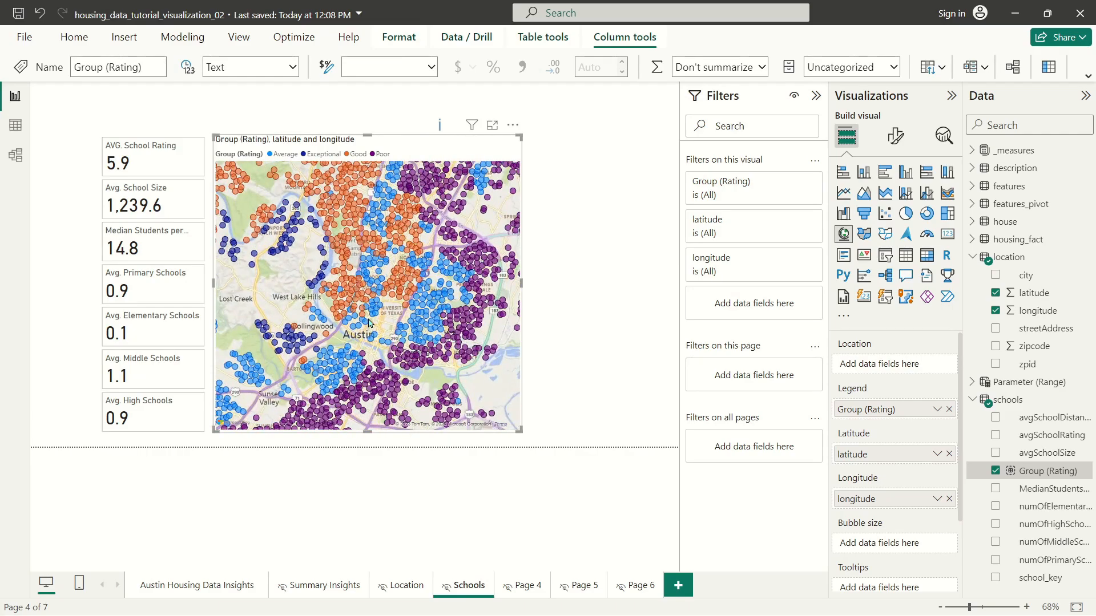
scroll(368, 324, "down", 3)
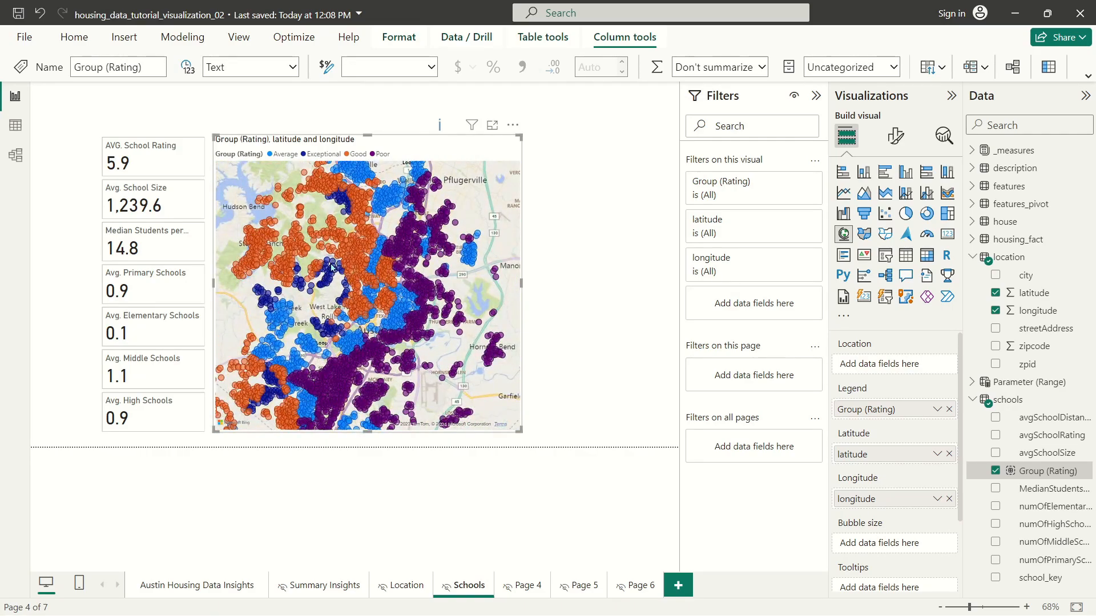
mouse_move(320, 185)
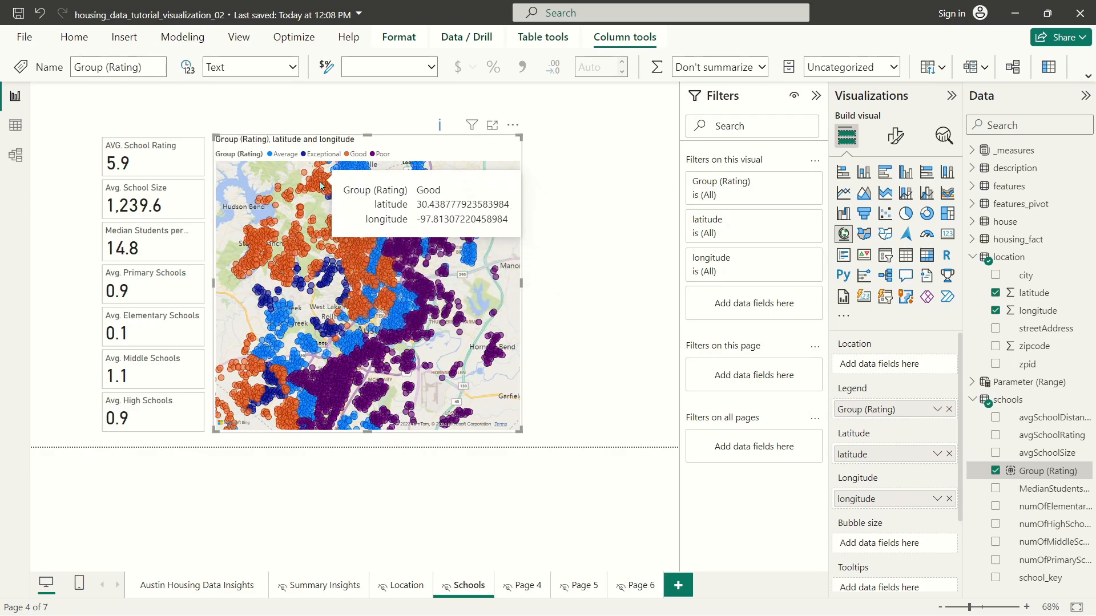
mouse_move(377, 177)
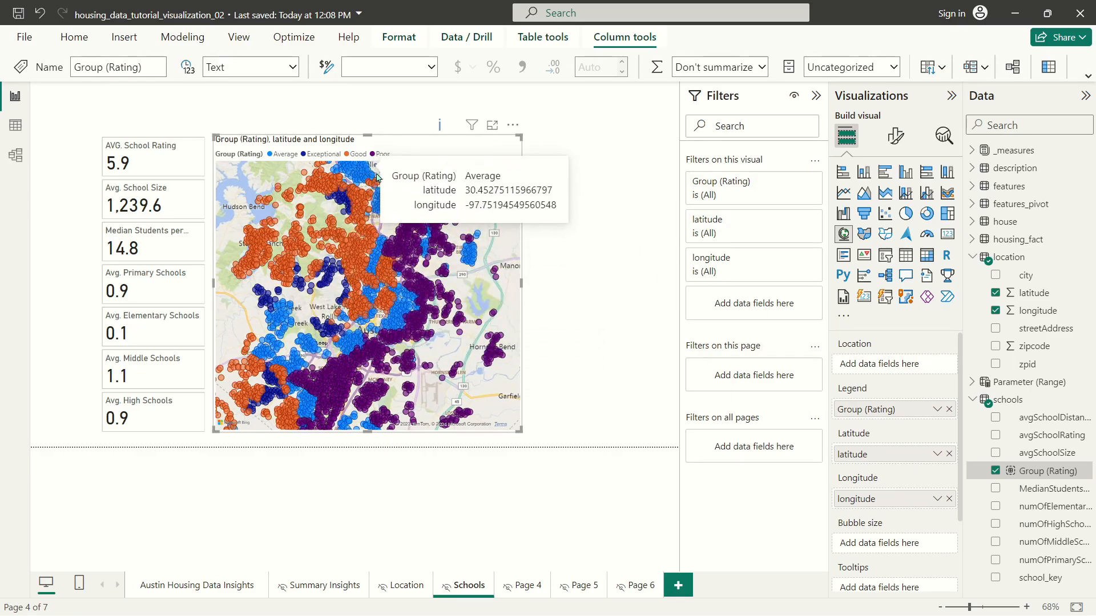
mouse_move(373, 218)
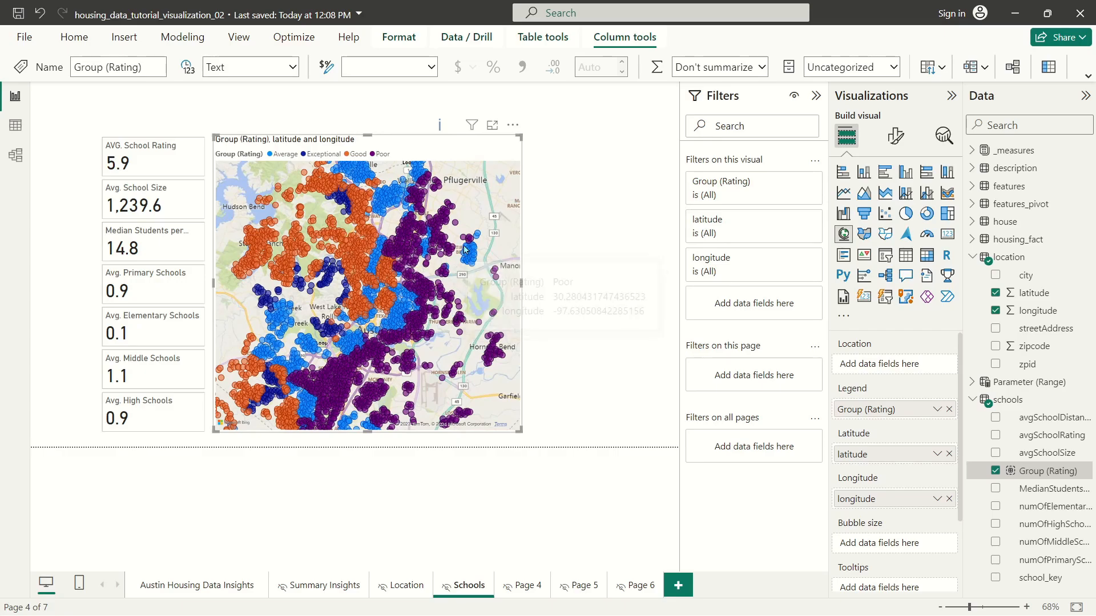
scroll(475, 192, "down", 1)
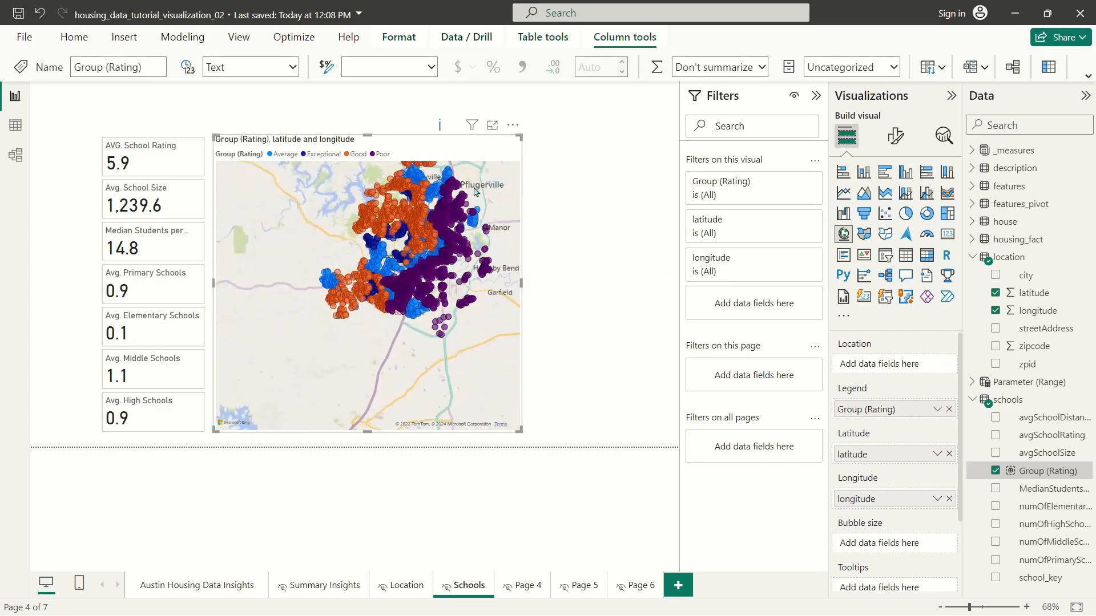
left_click_drag(474, 192, 423, 244)
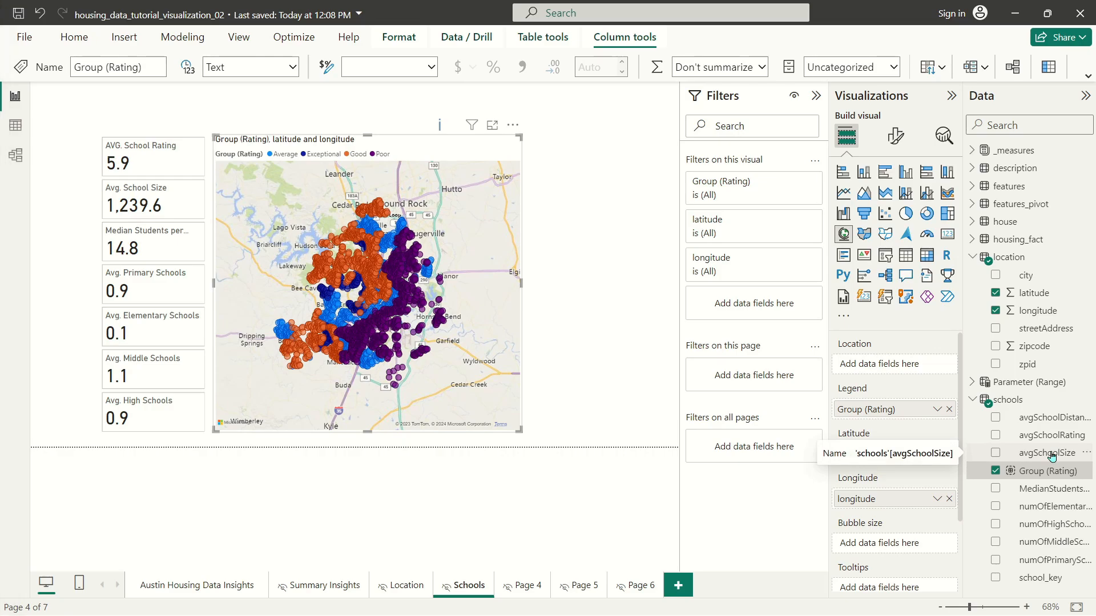
- Start a new group on the schools table's avgSchoolSize field with List as the group type
right_click(1051, 455)
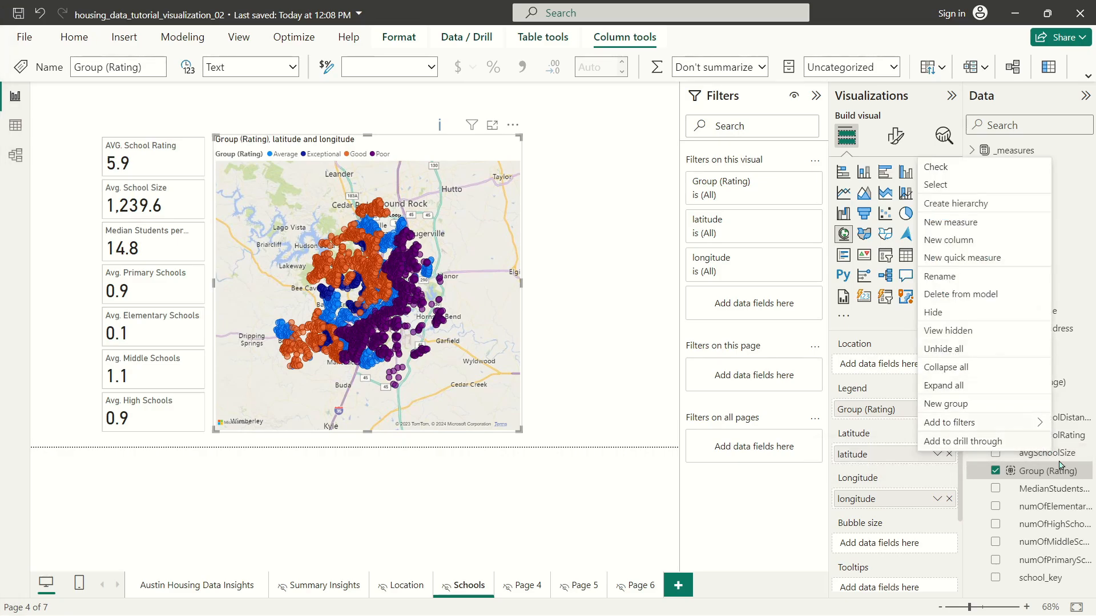
left_click(974, 404)
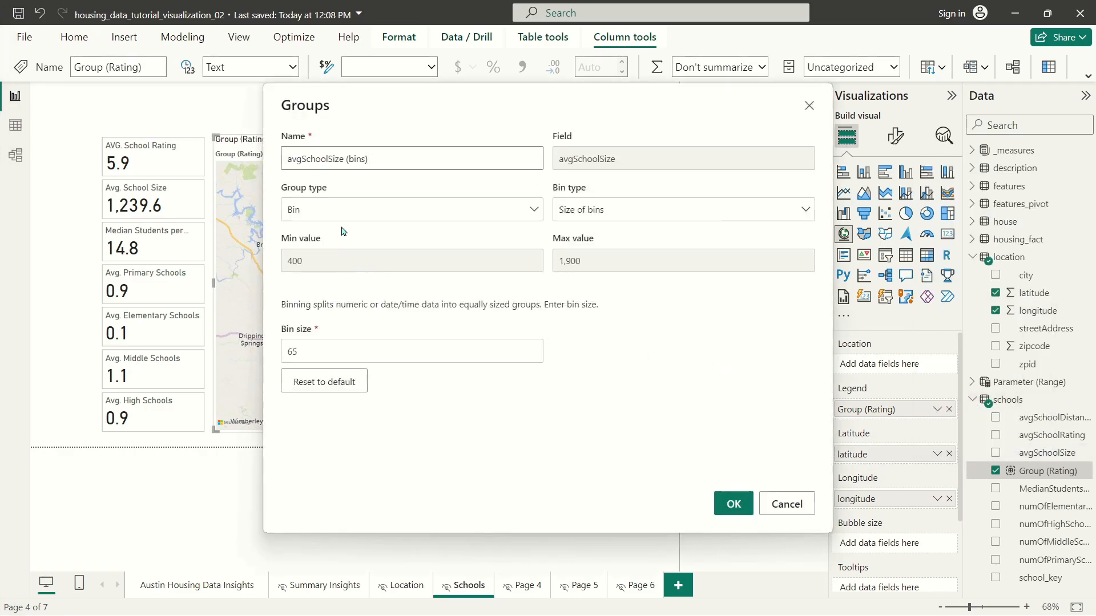
left_click(334, 210)
left_click(320, 235)
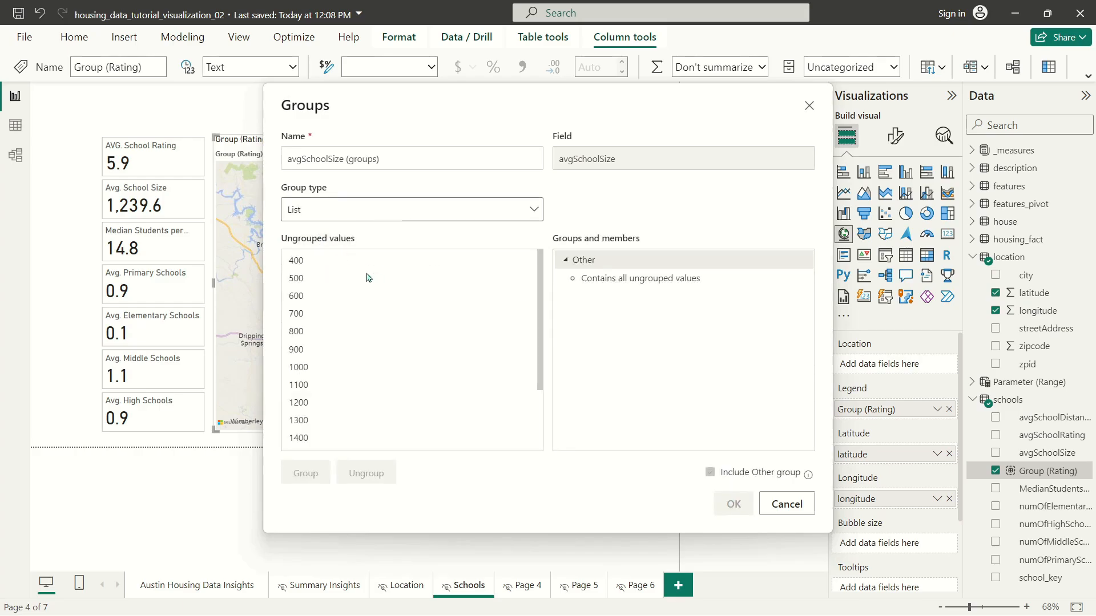
- Group the school size values 400, 500 and 600 and name the group "Very Small"
left_click(301, 261)
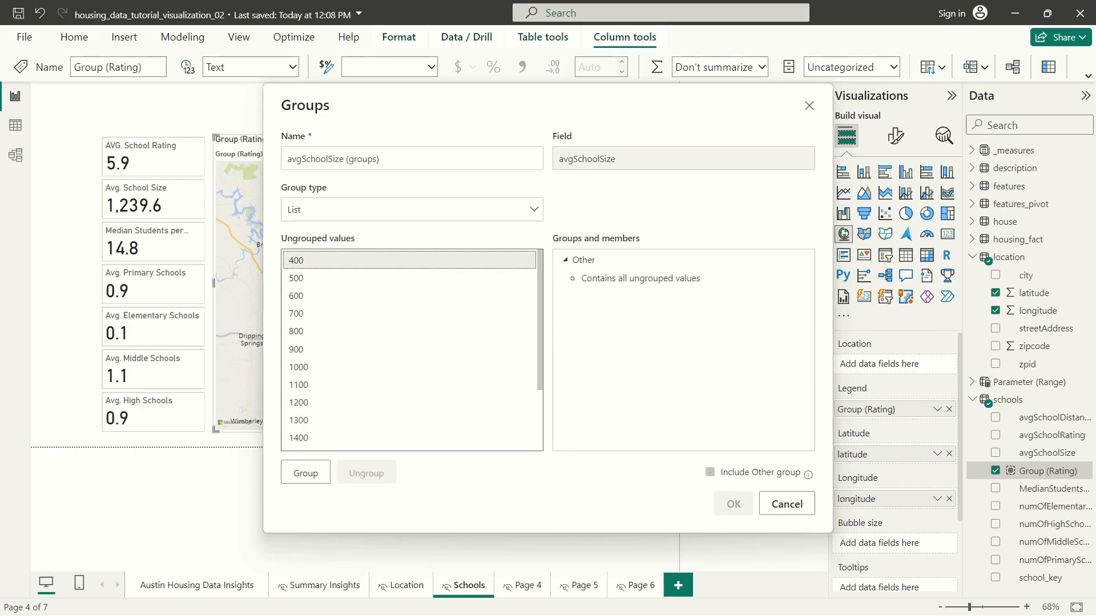
left_click(303, 285, "ctrl")
left_click(300, 297, "ctrl")
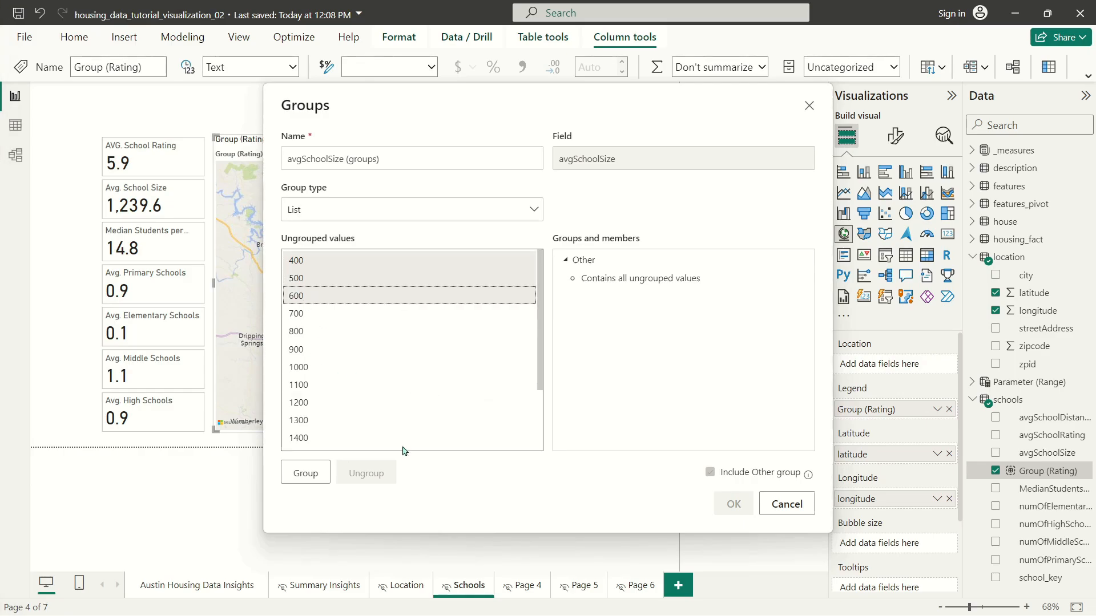
left_click(319, 473)
double_click(619, 261)
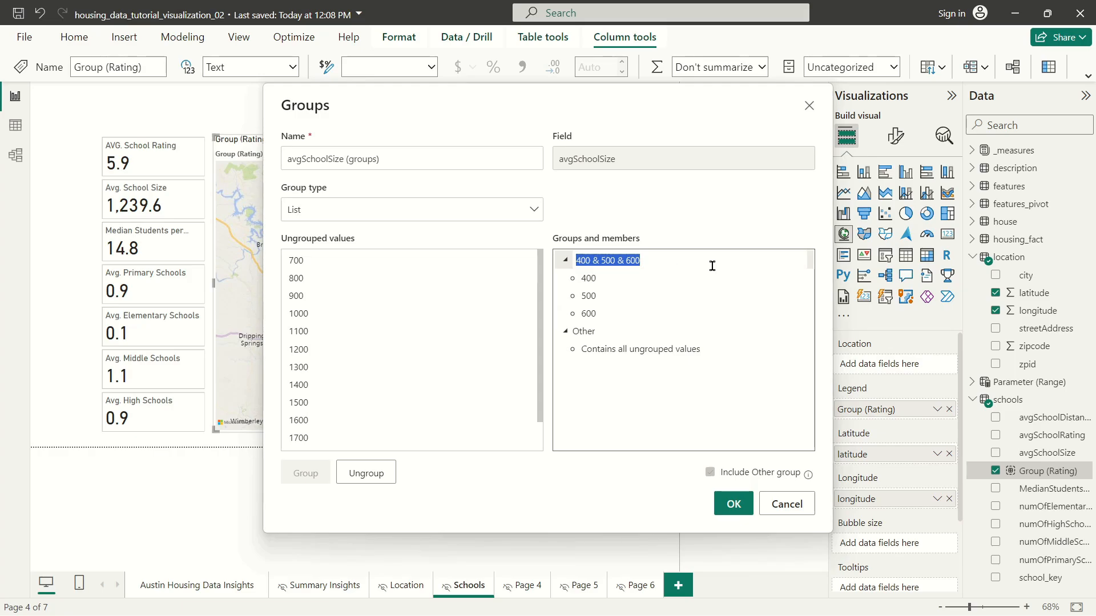
type("Vers")
key("BackSpace")
type("y Small")
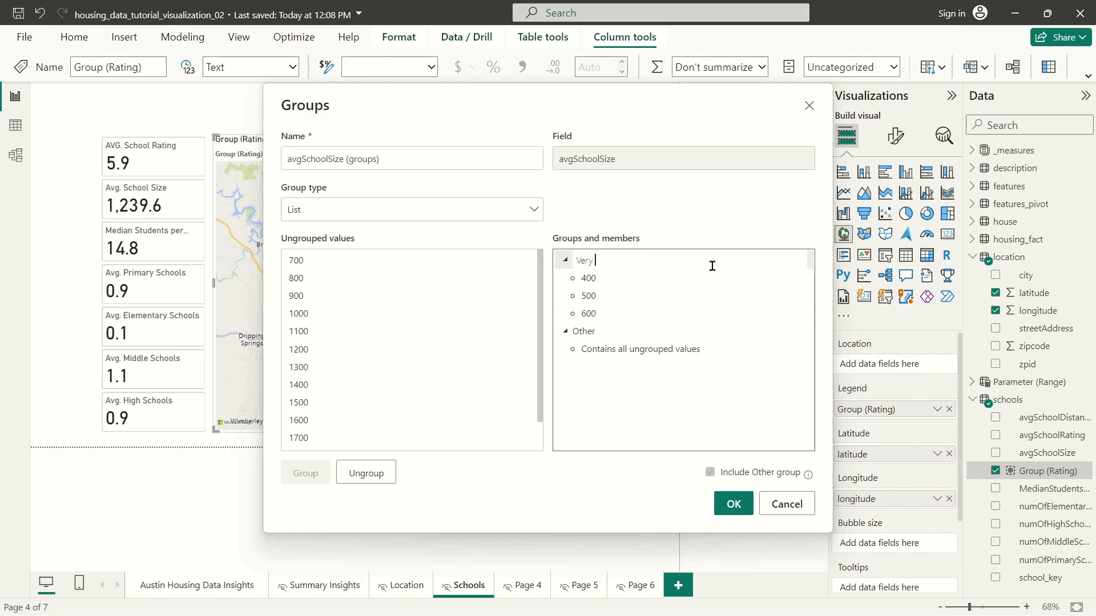
key("Return")
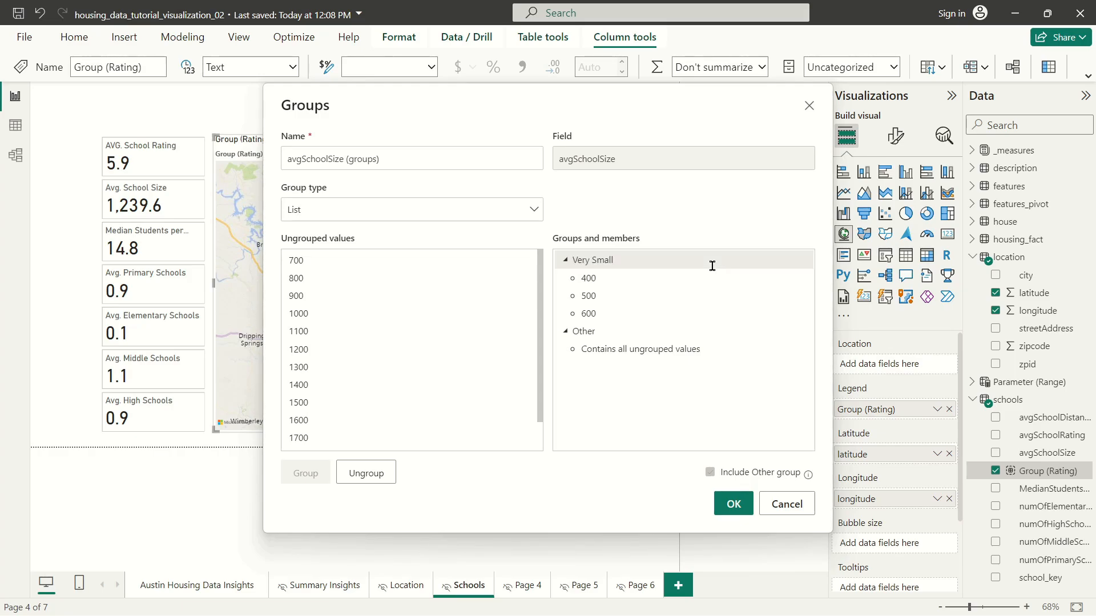
- Group the school size values 700, 800 and 900 and name the group "Small"
left_click(343, 264)
left_click(323, 296, "shift")
left_click(305, 474)
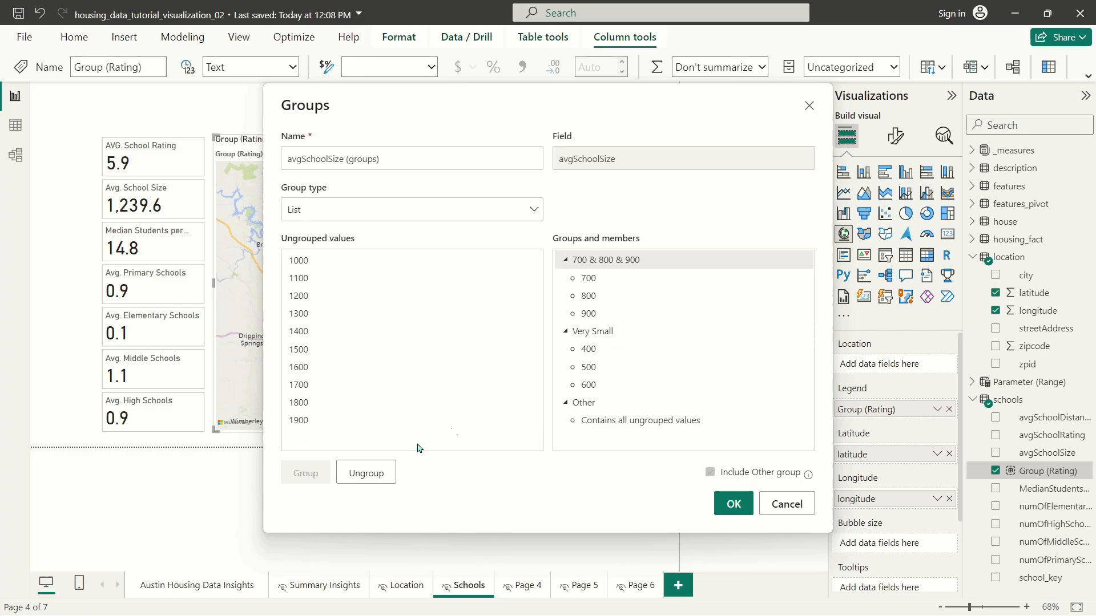
double_click(638, 263)
type("Small")
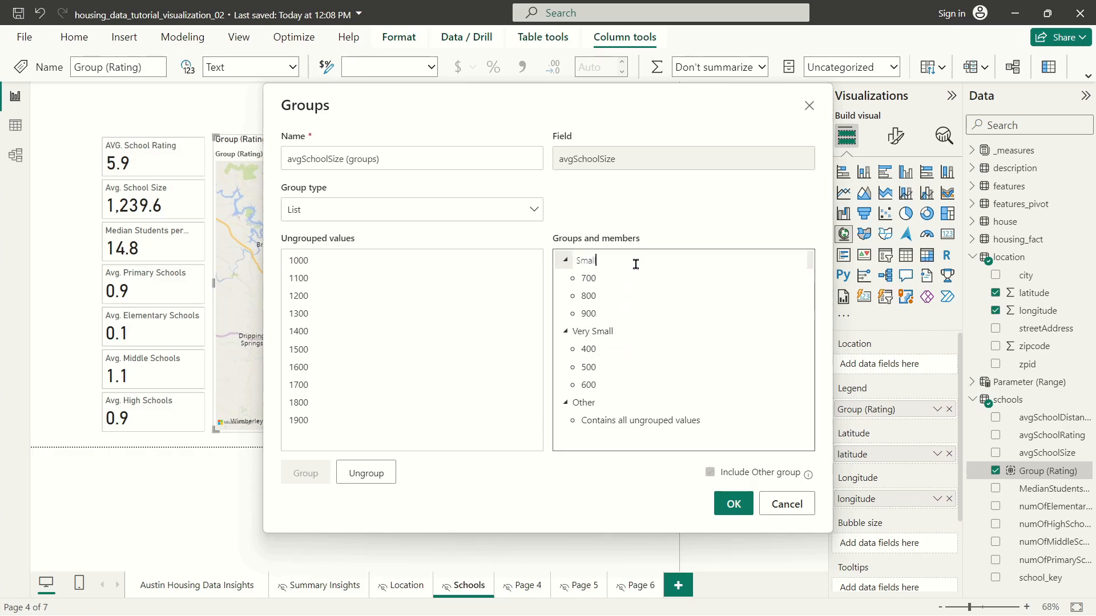
key("Return")
- Group the school size values 1000, 1100 and 1200 and name the group "Medium"
left_click(318, 262)
left_click(313, 294, "shift")
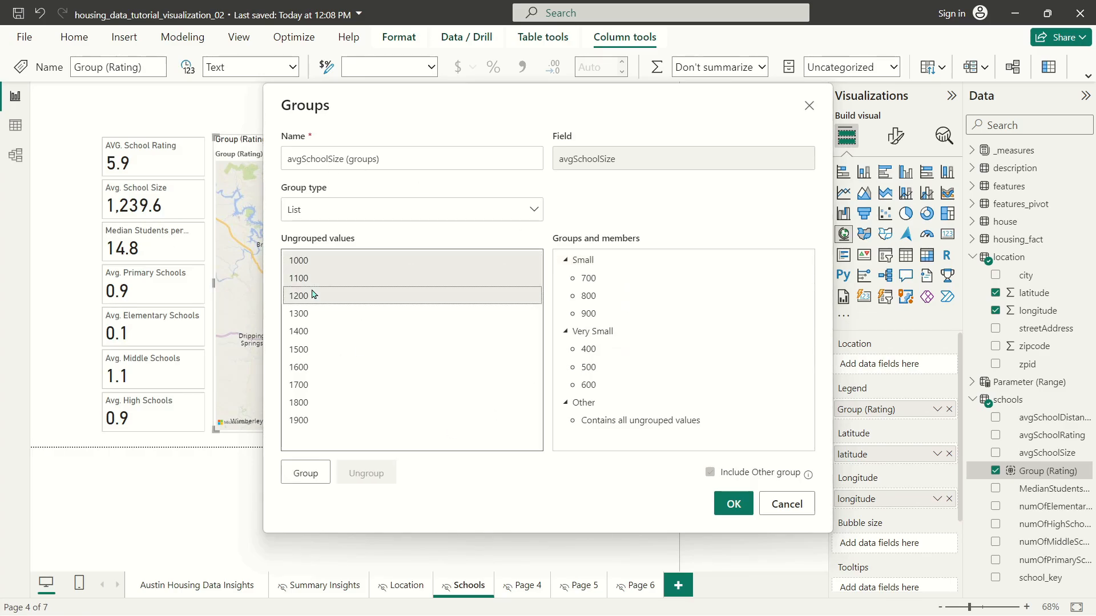
left_click(306, 473)
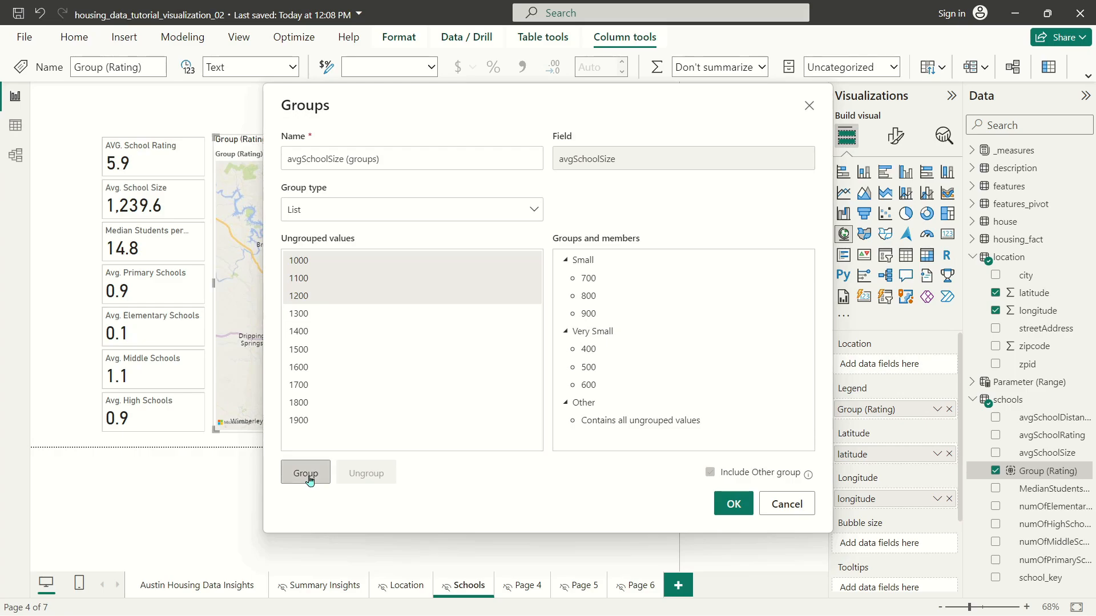
double_click(631, 266)
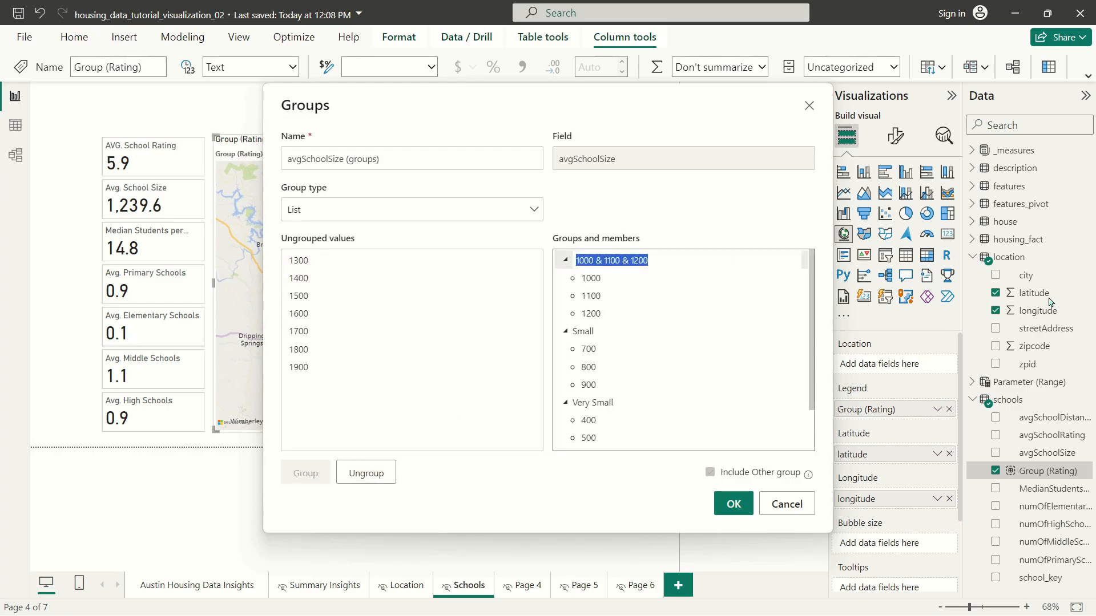
type("Average")
key("Return")
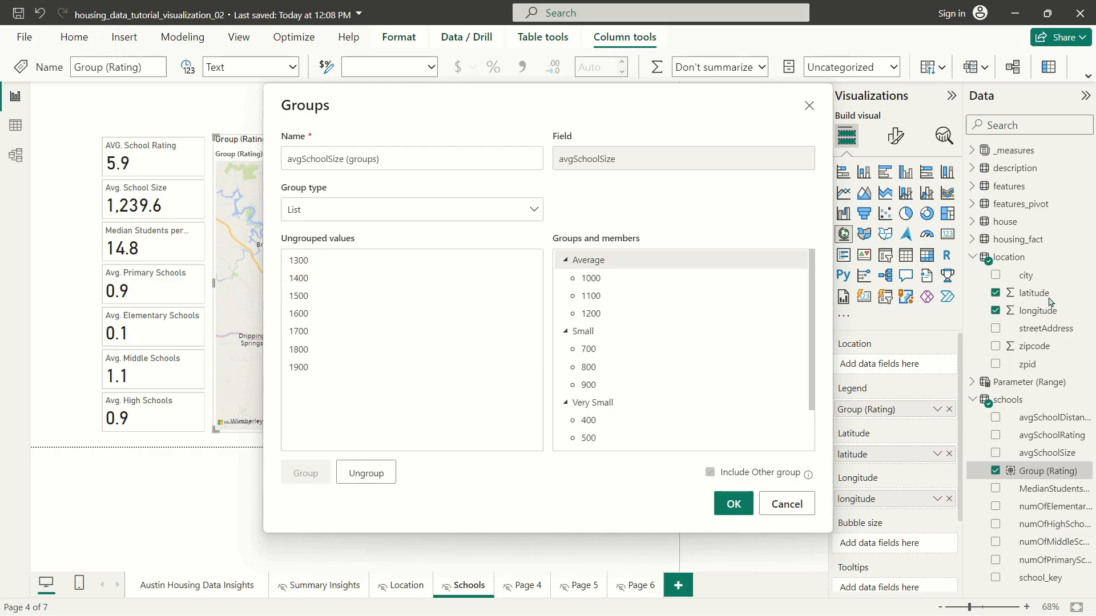
double_click(627, 253)
type("Me")
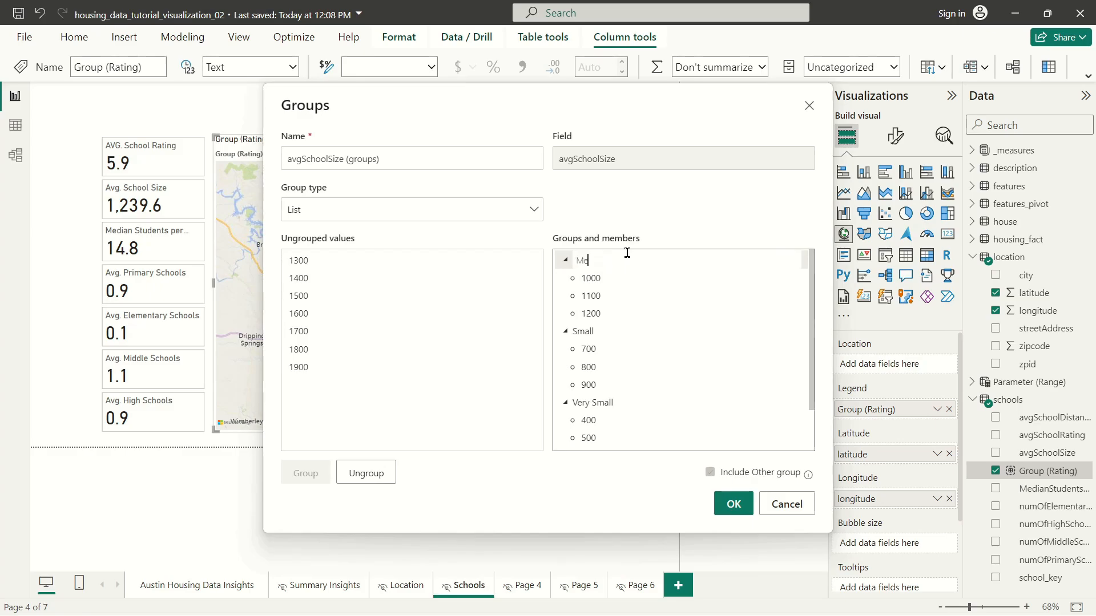
type("dium")
key("Return")
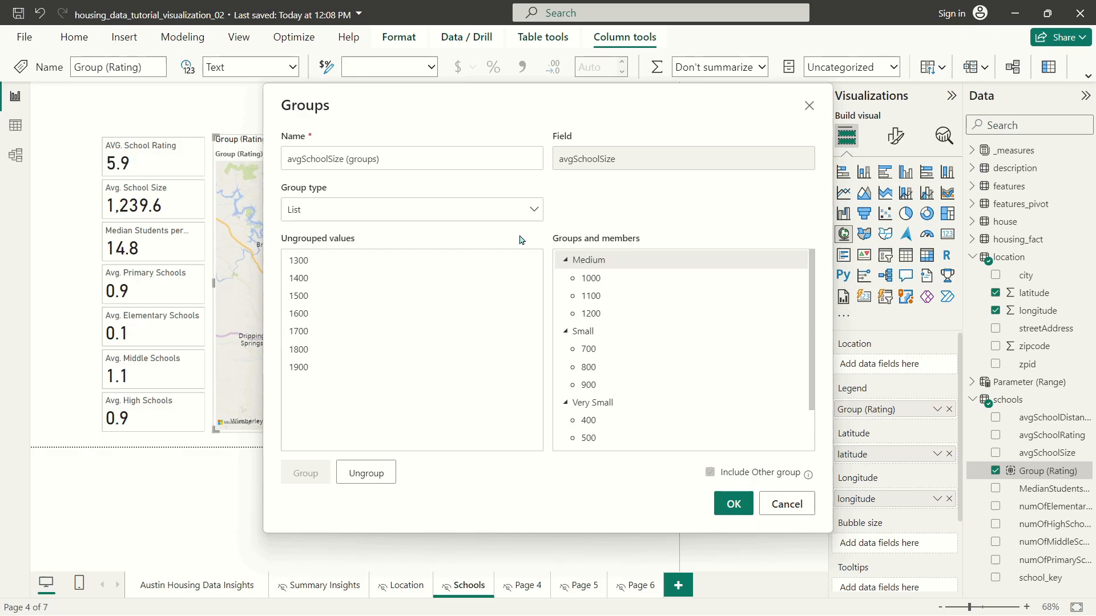
- Group the school size values 1300, 1400 and 1500 and name the group "Large"
left_click(304, 261)
left_click(311, 296, "shift")
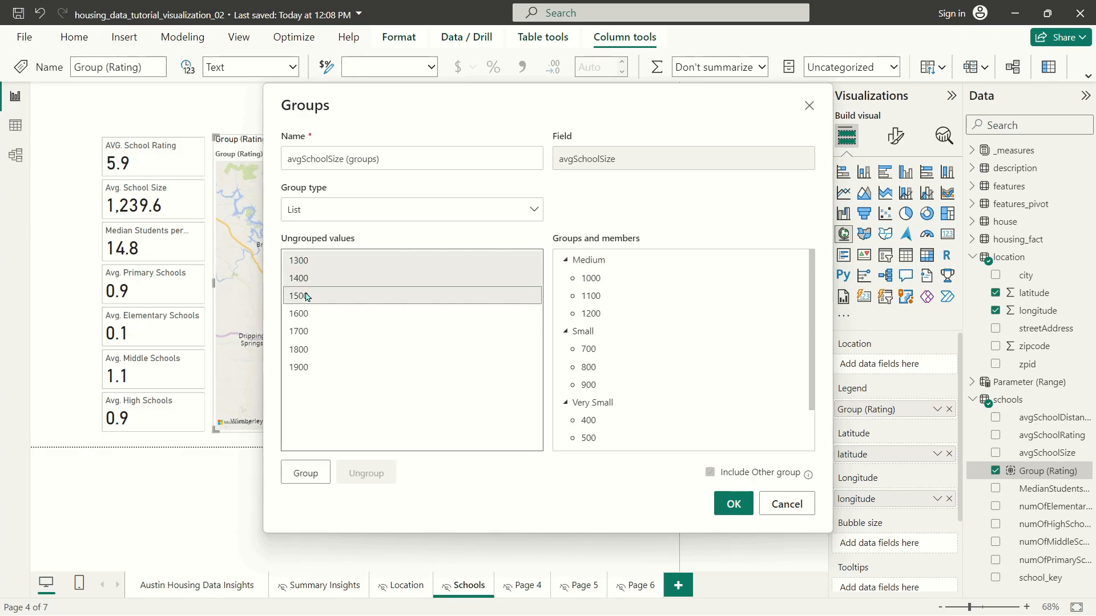
left_click(305, 473)
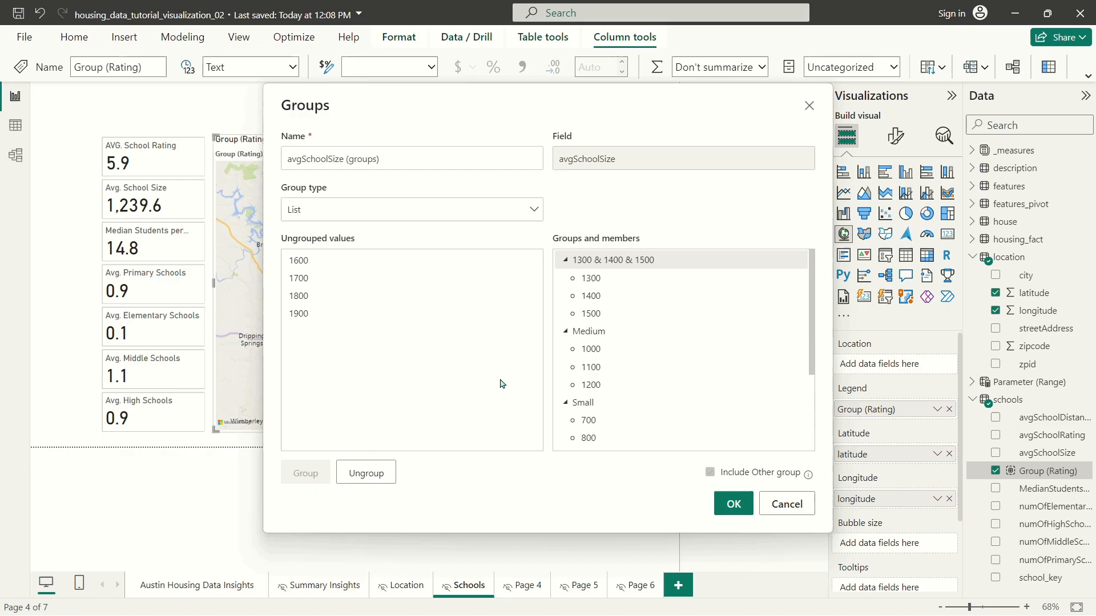
double_click(635, 260)
type("Large")
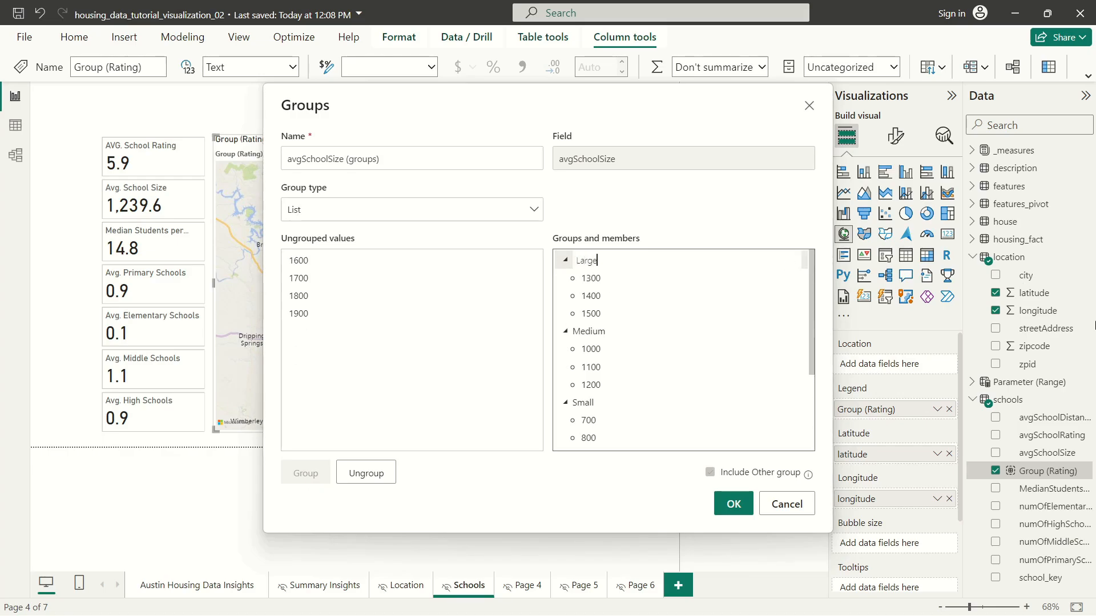
key("Return")
- Group the school size values 1600 through 1900 as "Very Large" and save the avgSchoolSize groups
left_click(311, 263)
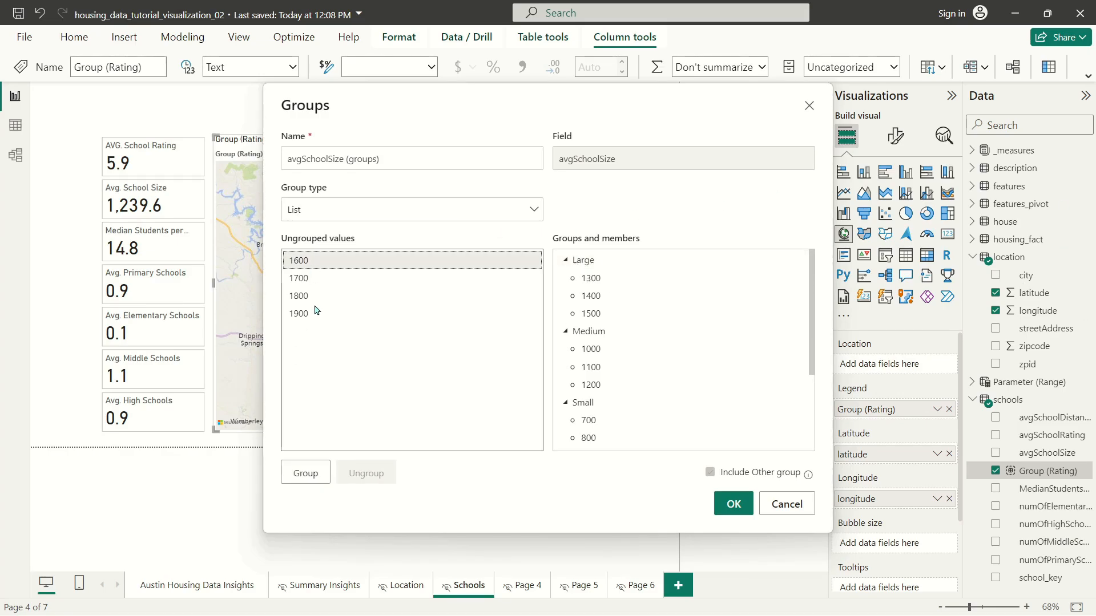
left_click(321, 316, "shift")
left_click(313, 475)
double_click(699, 264)
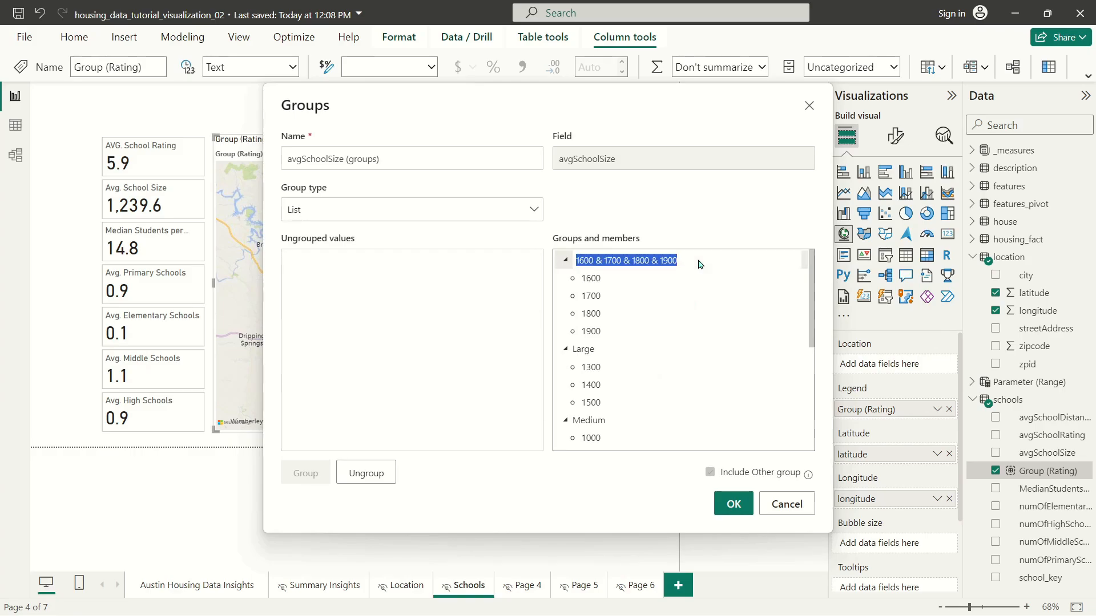
type("Very Large")
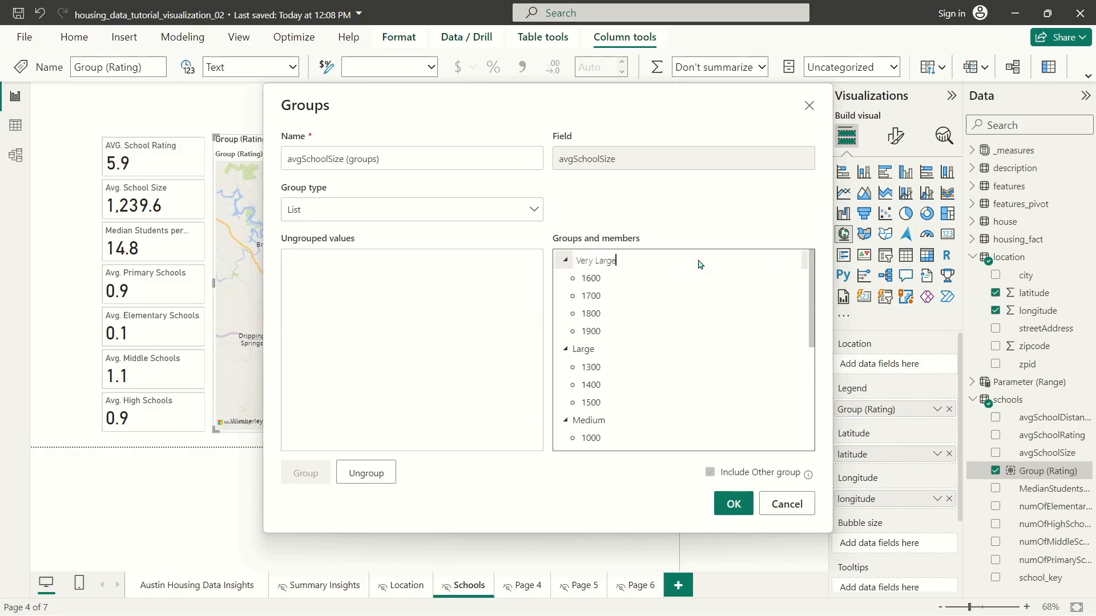
key("Return")
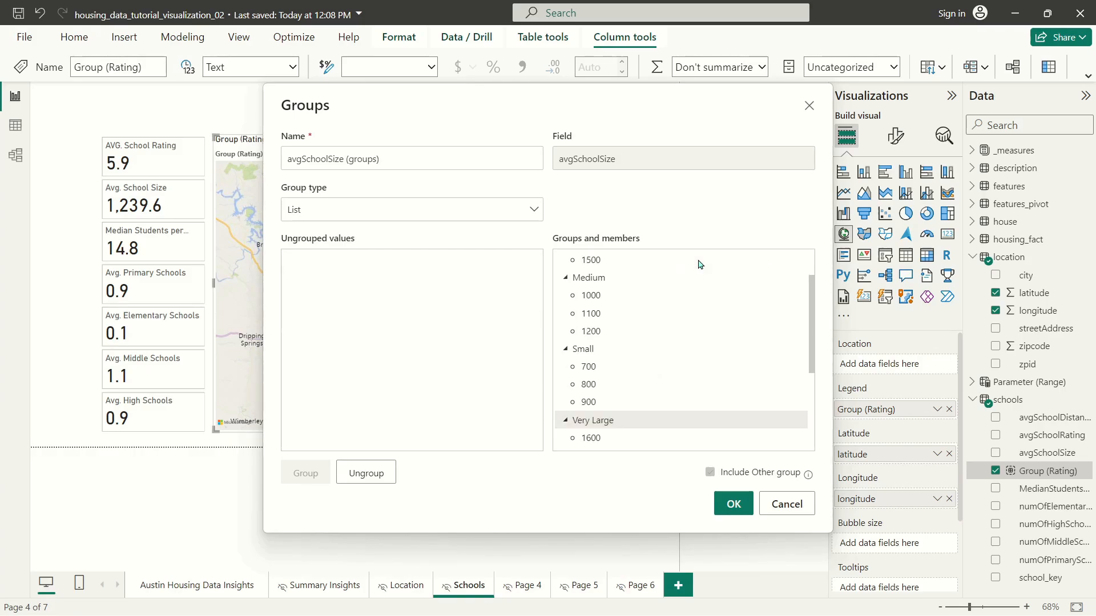
left_click(734, 505)
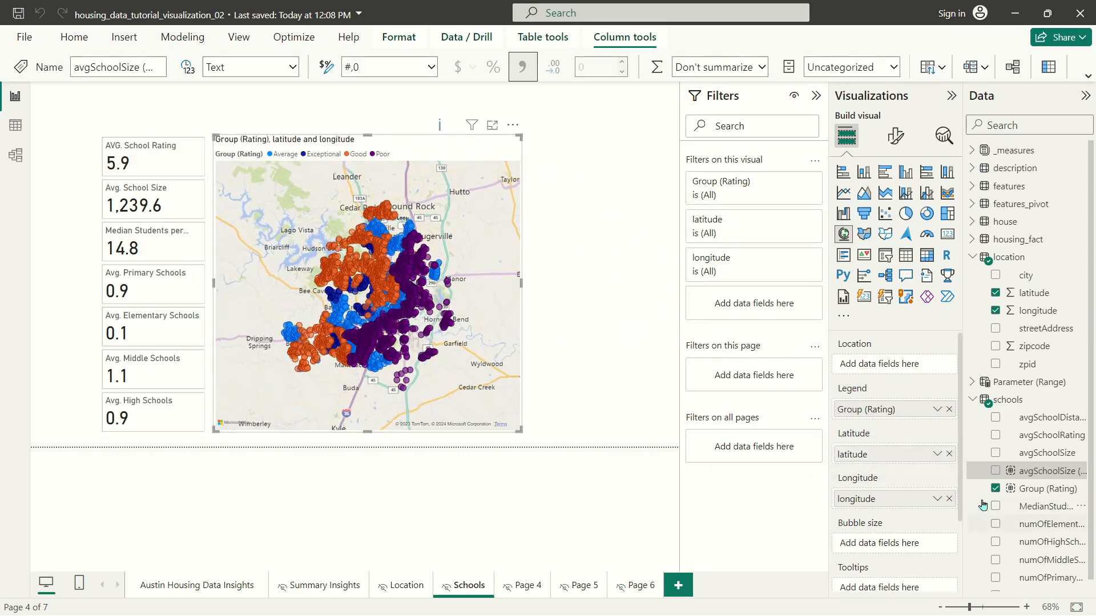
- Replace the map's legend with the avgSchoolSize groups field and examine how school sizes are distributed across the Austin area
left_click_drag(1036, 472, 890, 409)
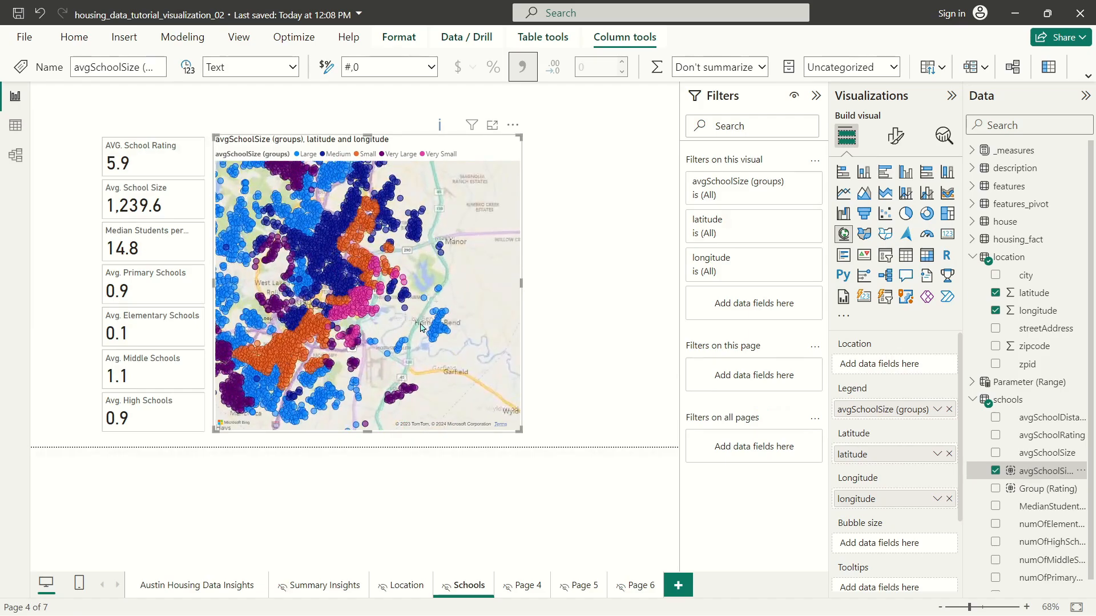
scroll(406, 333, "up", 5)
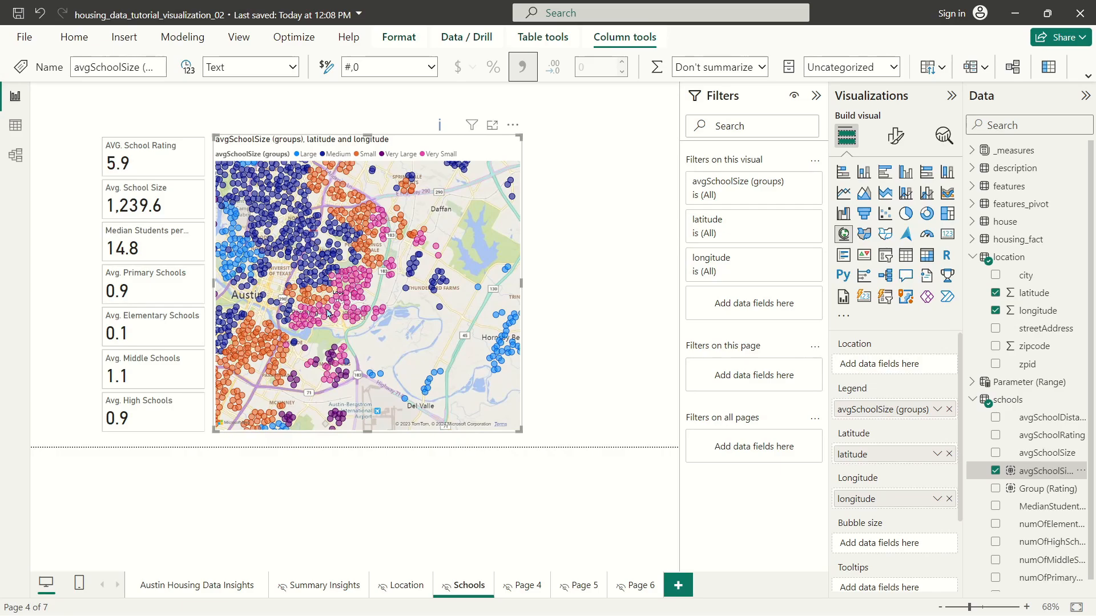
left_click_drag(331, 327, 418, 337)
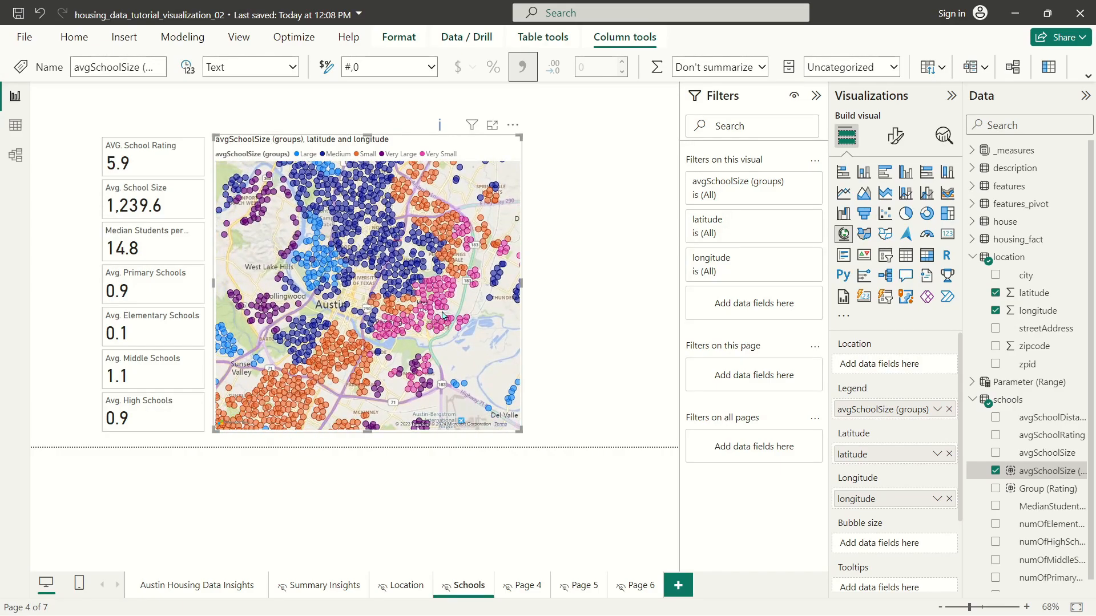
scroll(442, 316, "down", 2)
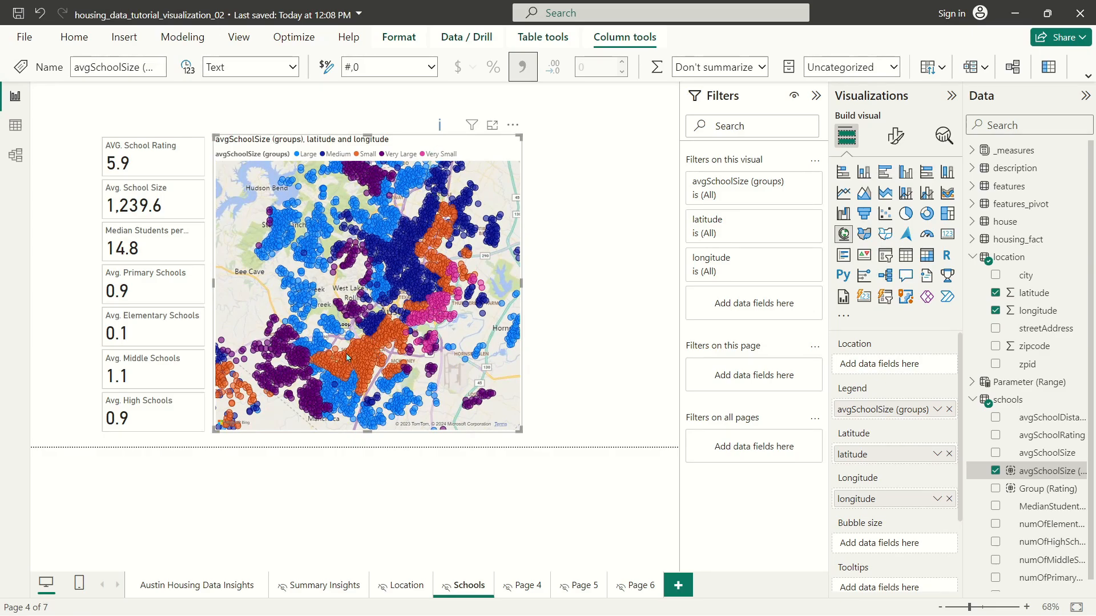
scroll(318, 304, "down", 2)
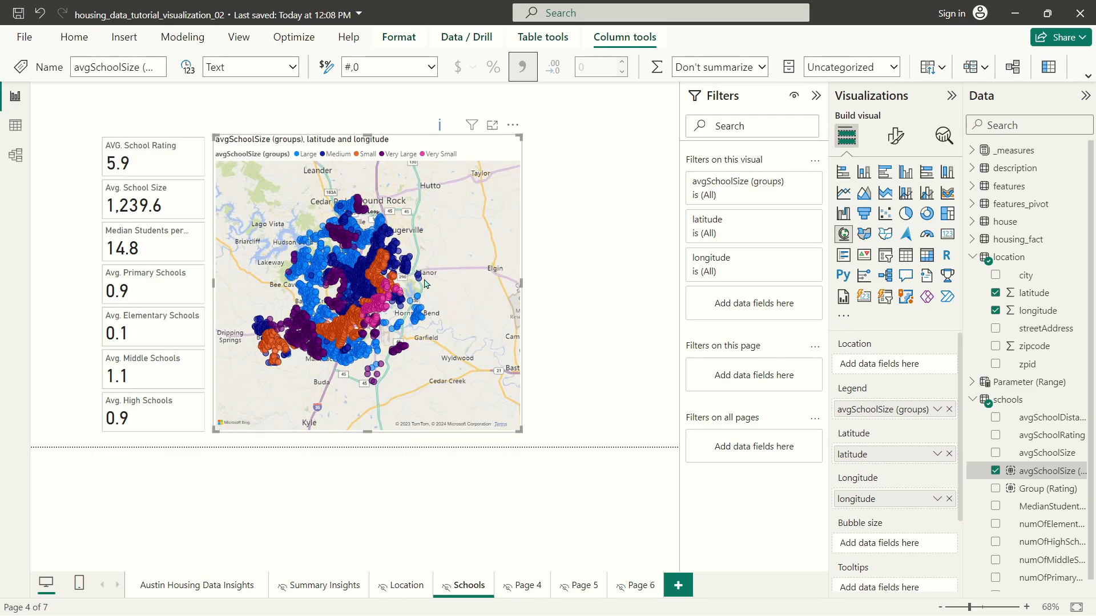
scroll(453, 297, "up", 2)
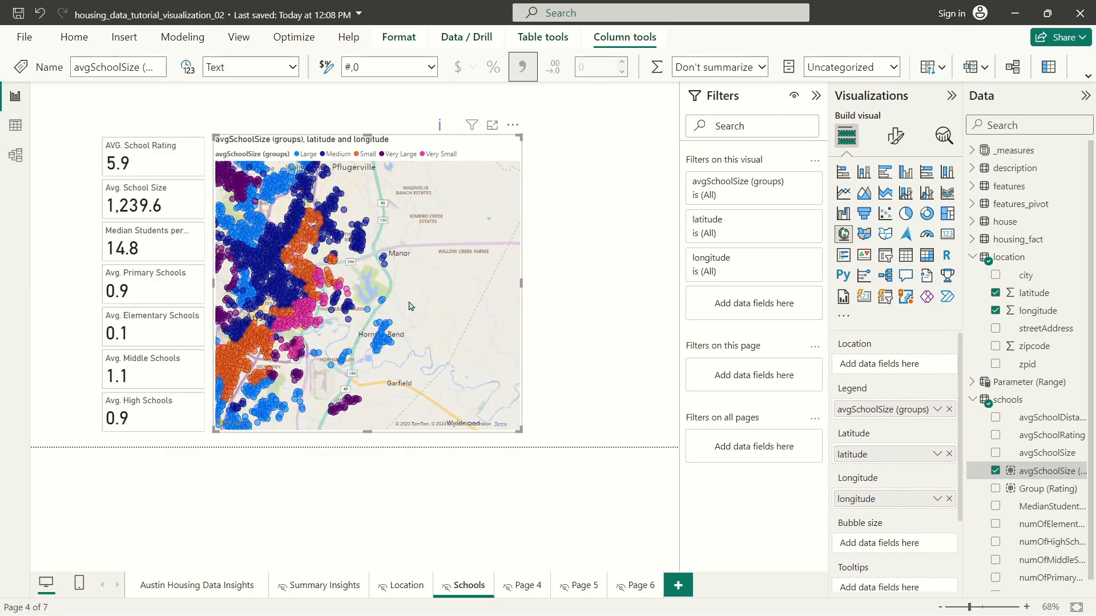
scroll(447, 298, "up", 1)
left_click_drag(359, 282, 365, 316)
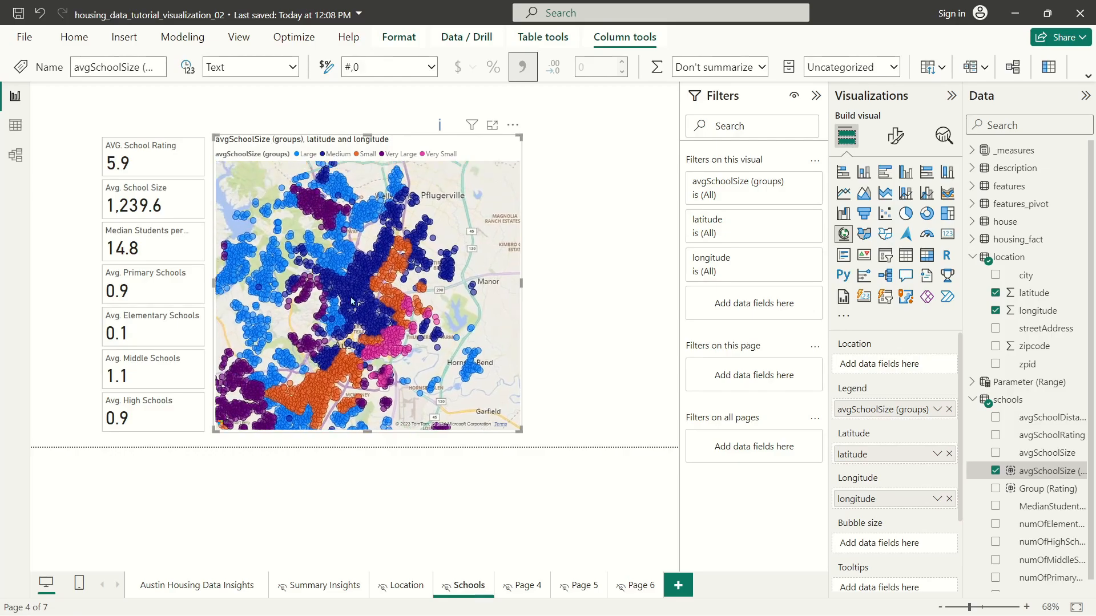
scroll(415, 308, "down", 3)
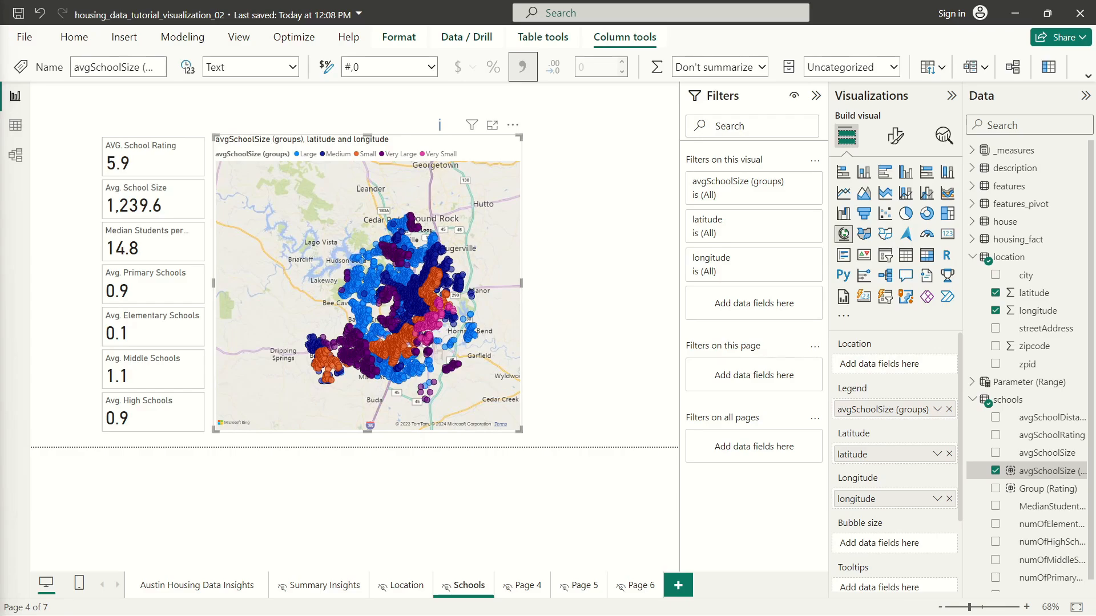
- Rename the avgSchoolSize groups field in the schools table as "Group (Size)"
right_click(1054, 505)
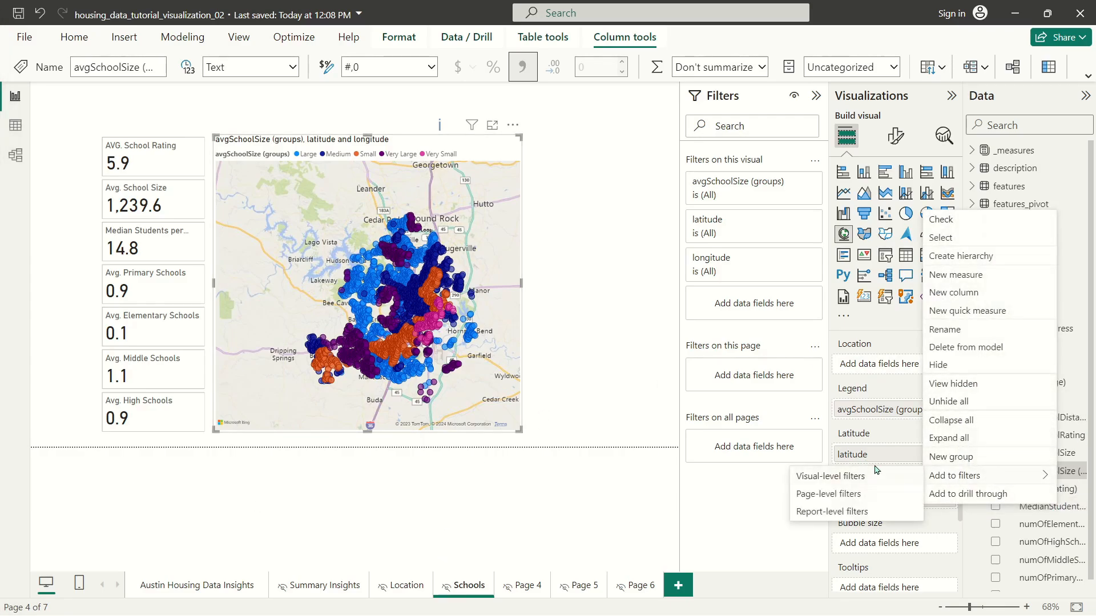
left_click(966, 532)
double_click(1022, 471)
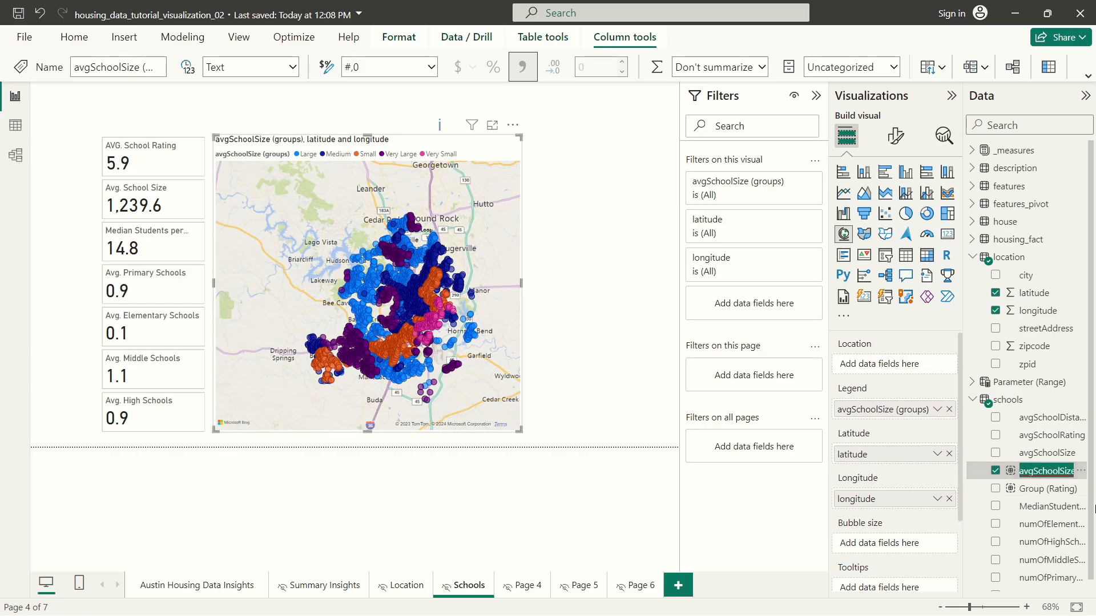
type("Group (")
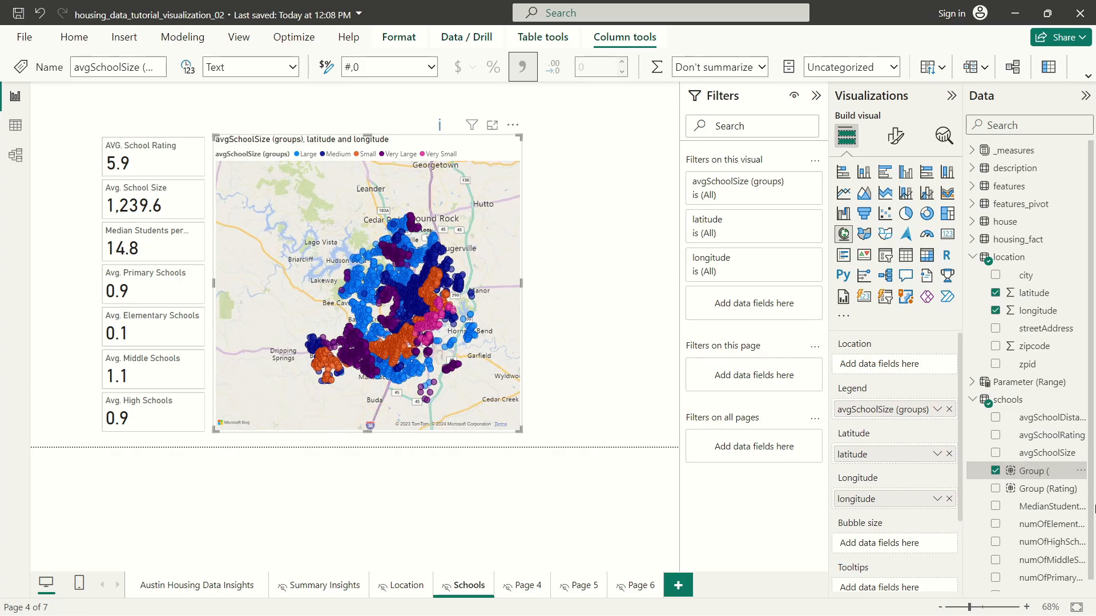
type("Size")
key("Return")
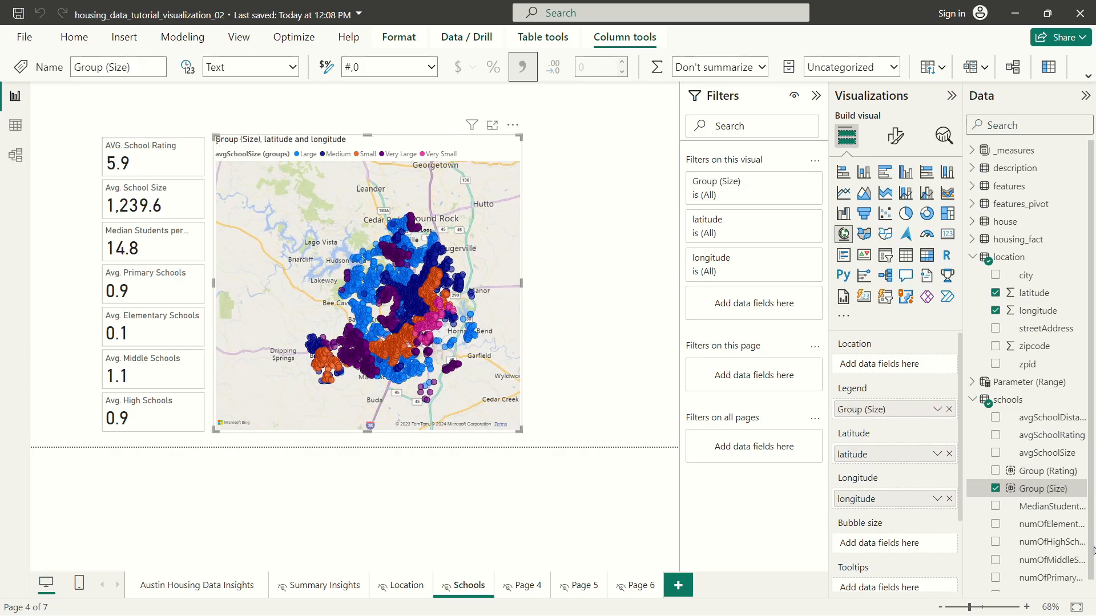
- Start a new group on the schools table's MedianStudentsPerTeacher field with List as the group type
right_click(1048, 510)
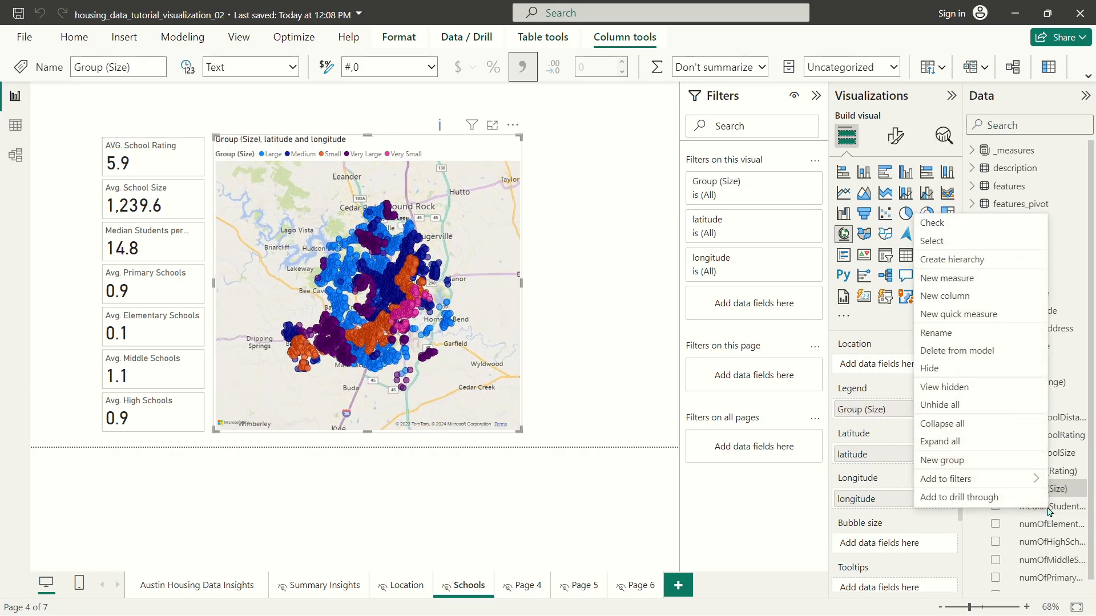
left_click(971, 460)
left_click(338, 223)
left_click(335, 239)
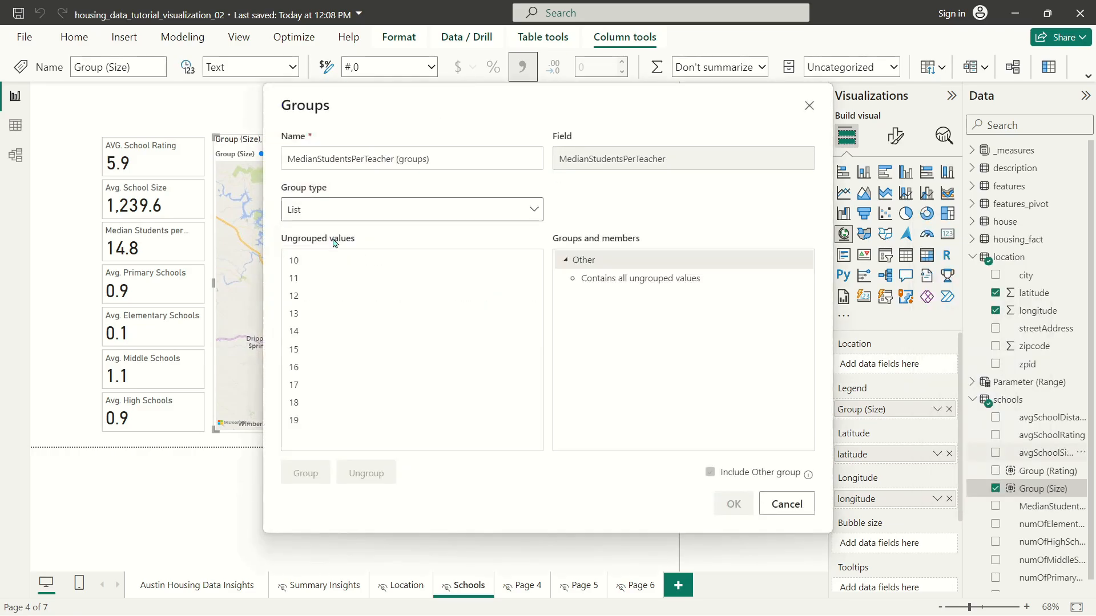
- Group the students-per-teacher values 10 through 13 as "Small Class Sizes"
left_click(311, 262)
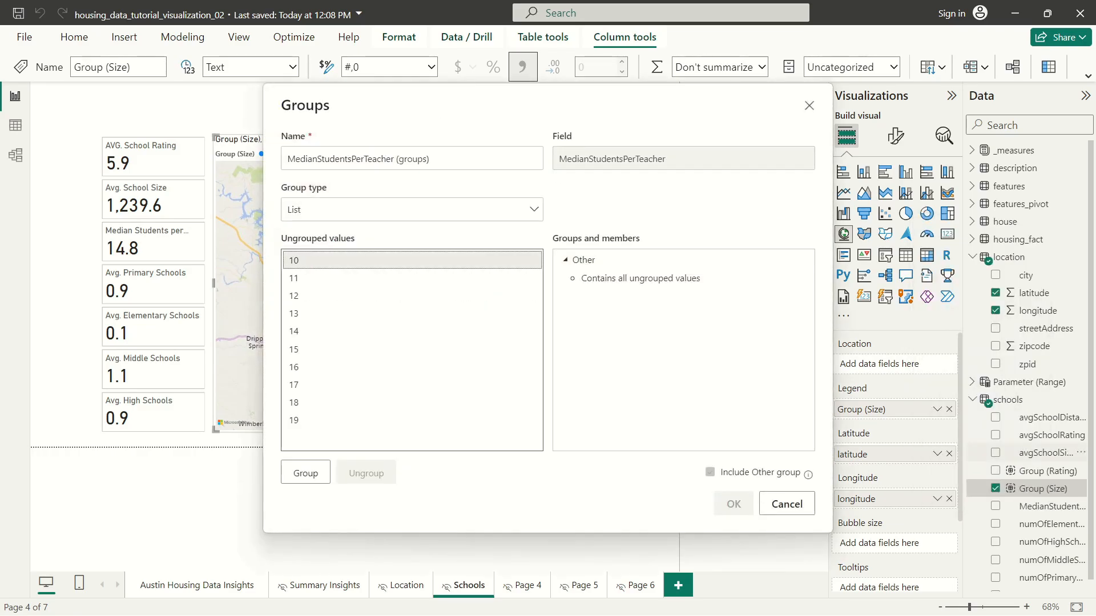
left_click(295, 314, "shift")
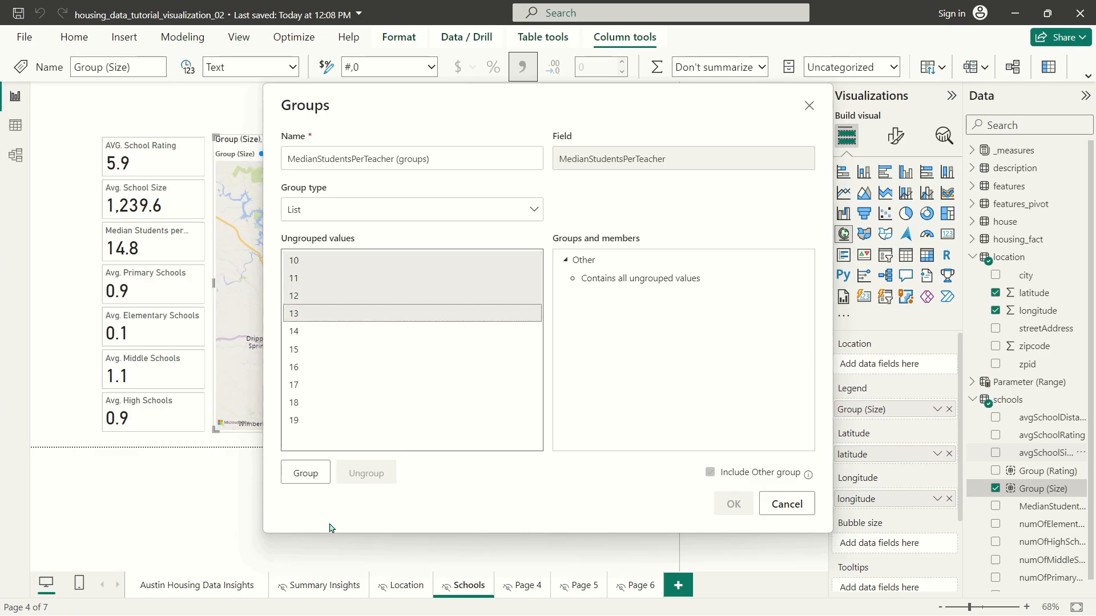
left_click(307, 474)
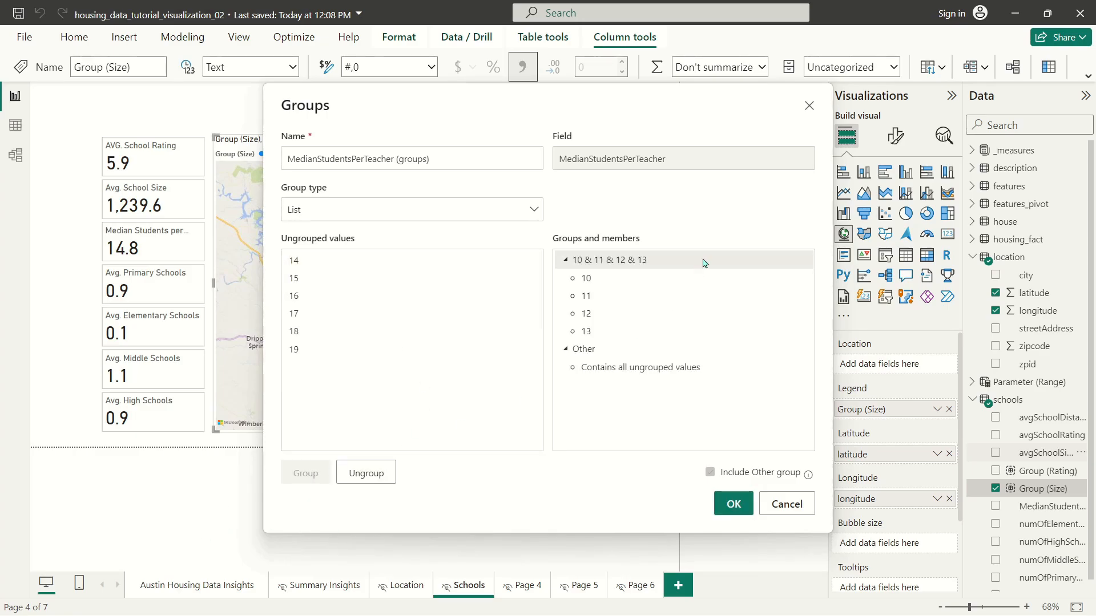
double_click(620, 264)
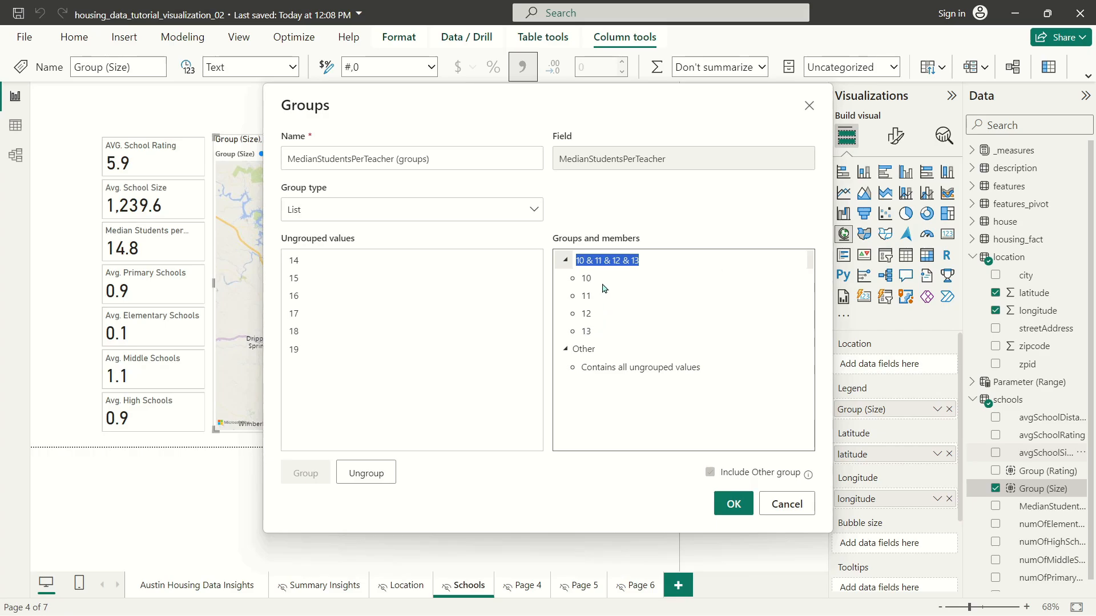
triple_click(618, 258)
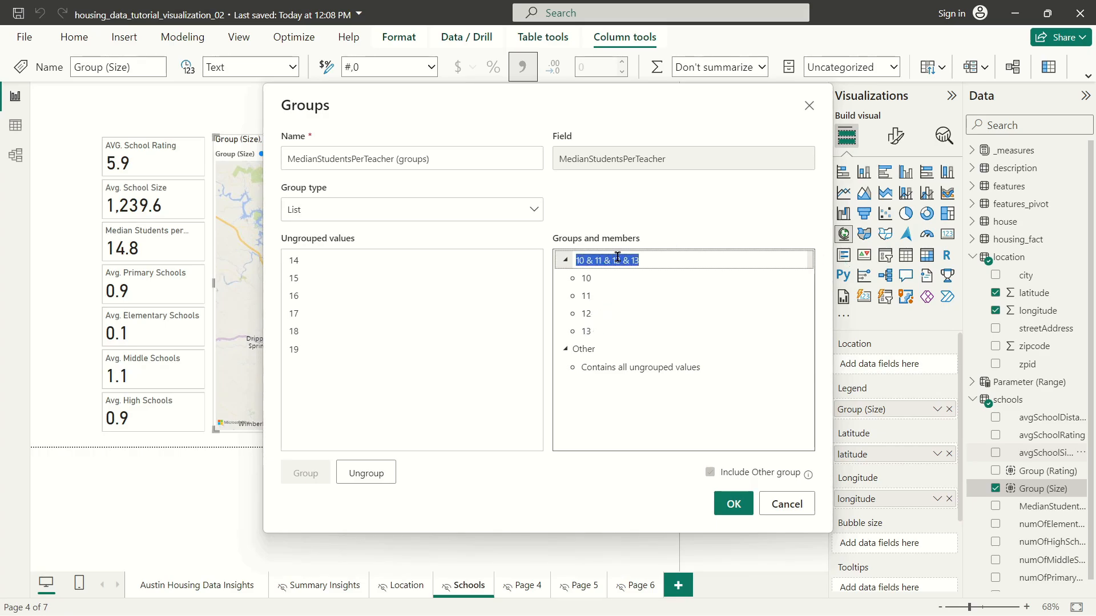
type("Small Class")
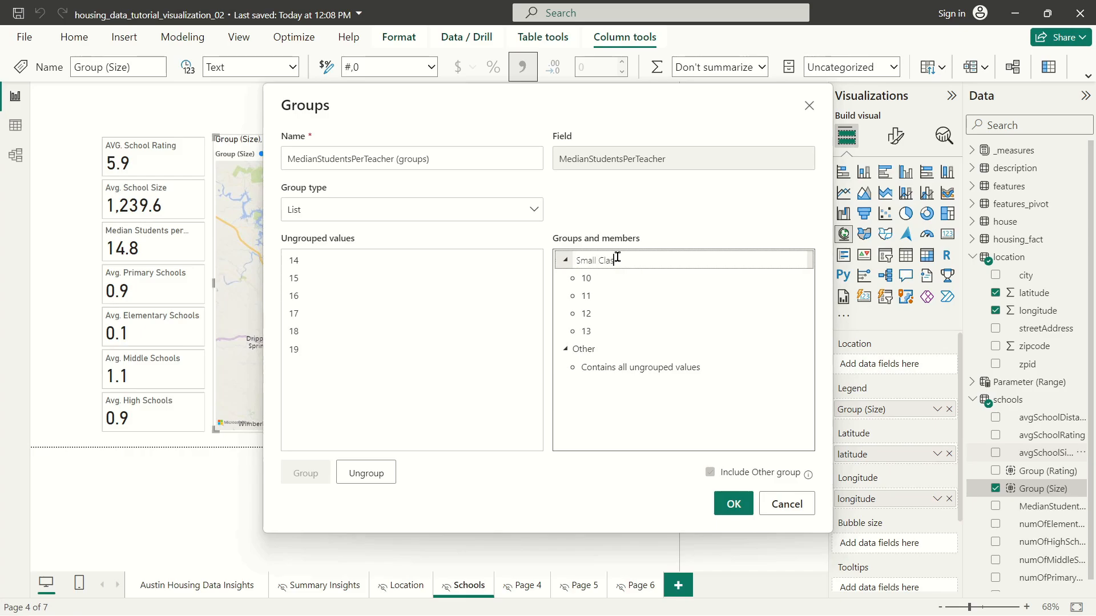
type(" Sizes")
key("Return")
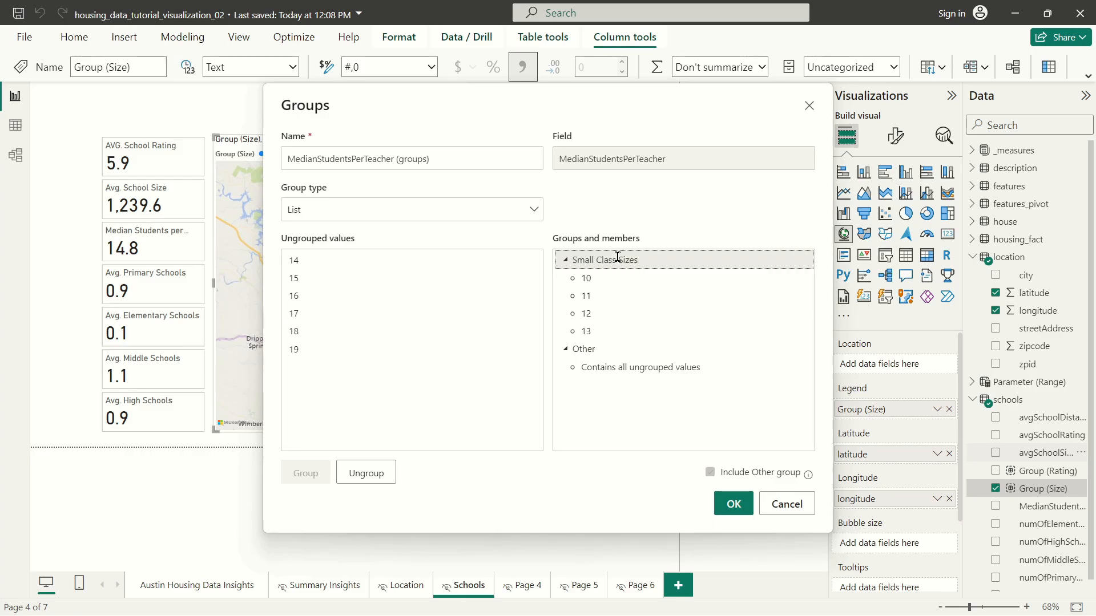
- Group the students-per-teacher values 14 through 16 as "Medium Class Sizes"
left_click(301, 260)
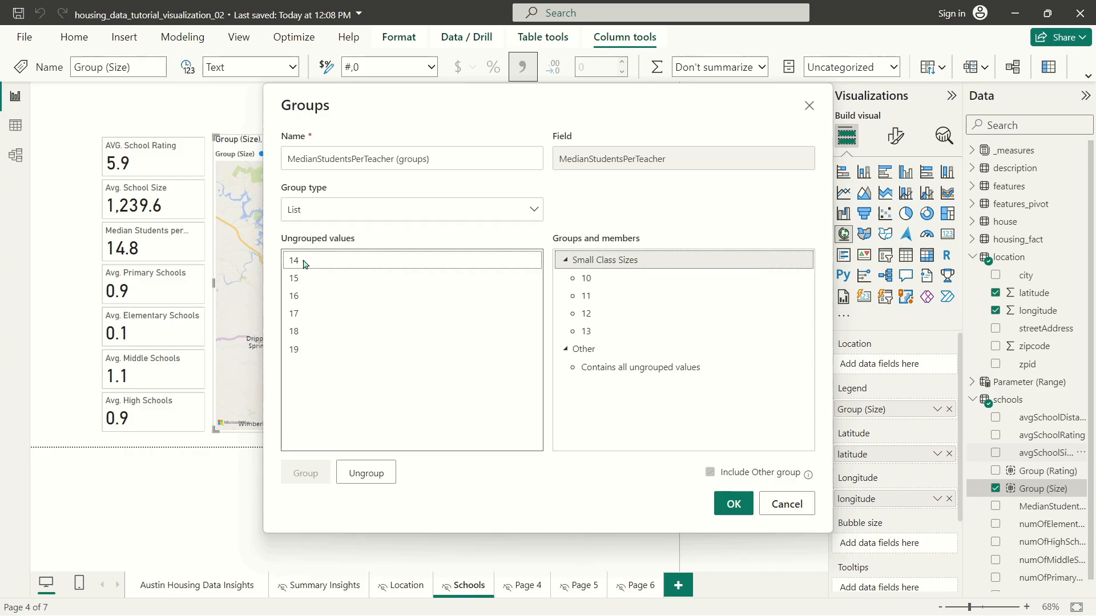
left_click(293, 296, "shift")
left_click(302, 476)
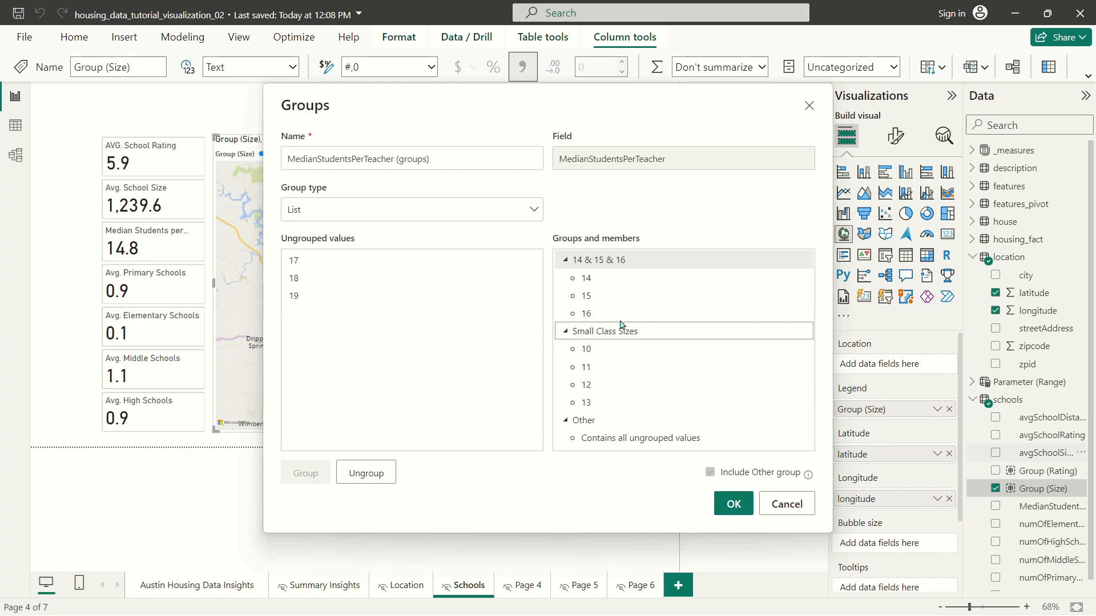
double_click(633, 262)
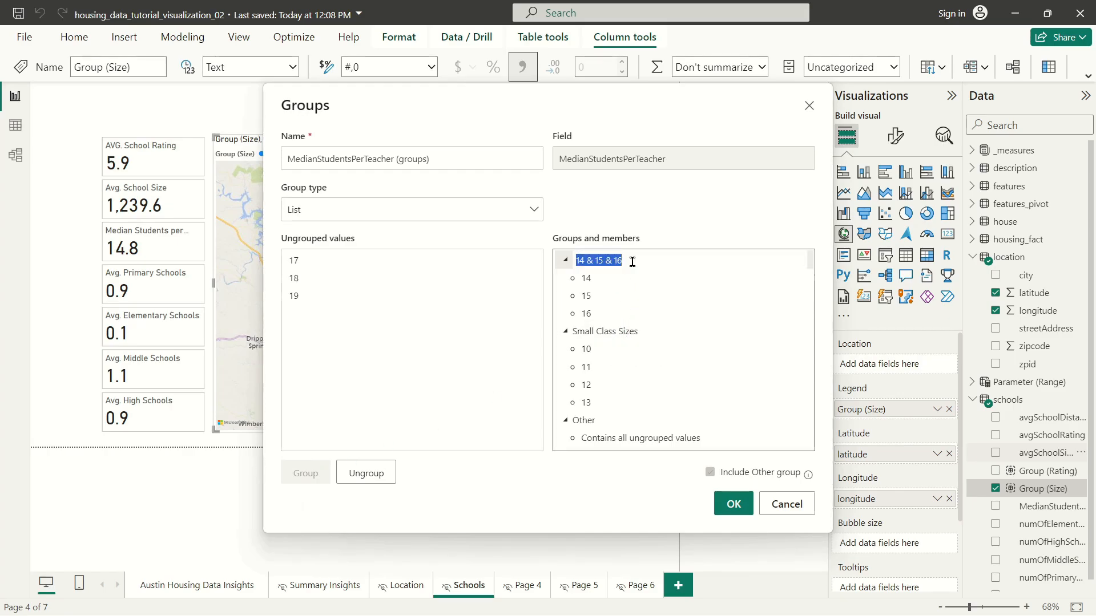
type("Medium Class")
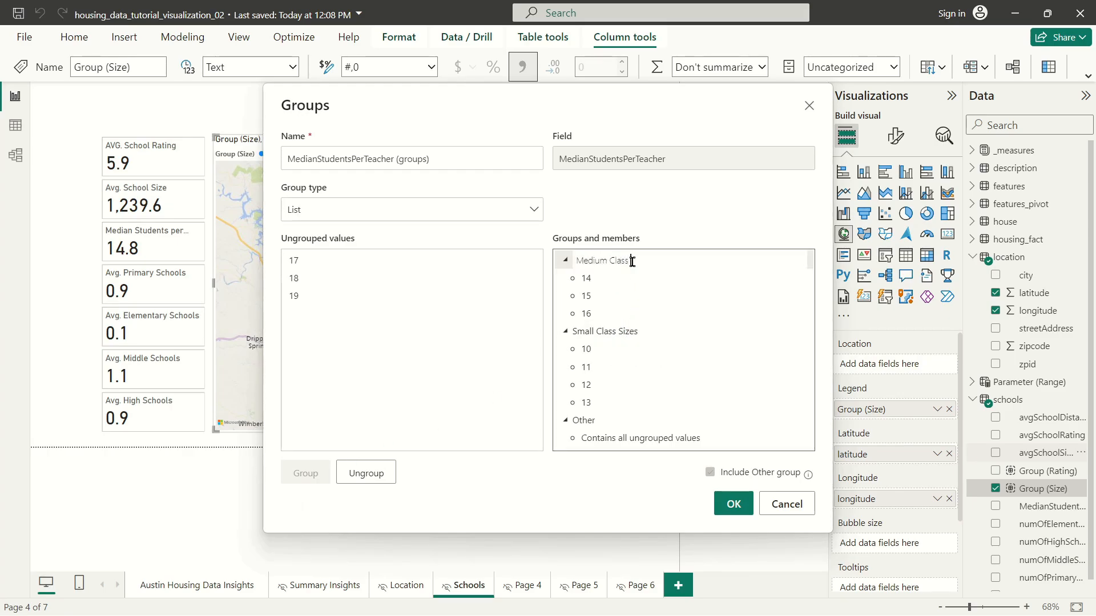
type(" Sizes")
key("Return")
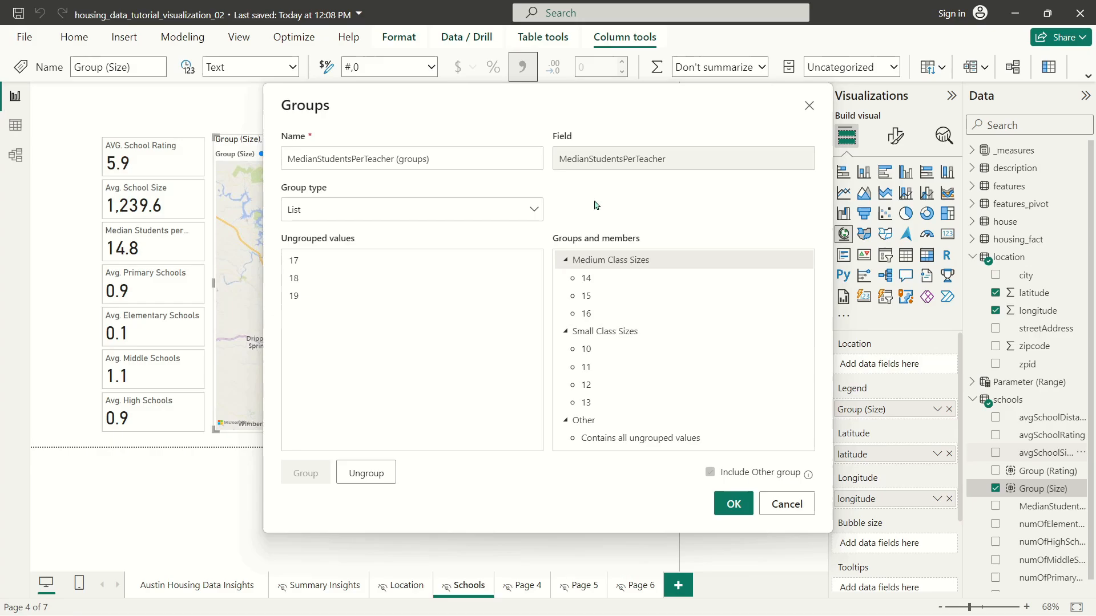
- Group the values 17 through 19 as "Large Class Sizes" and save the MedianStudentsPerTeacher groups
left_click(326, 260)
left_click(320, 296, "shift")
left_click(303, 479)
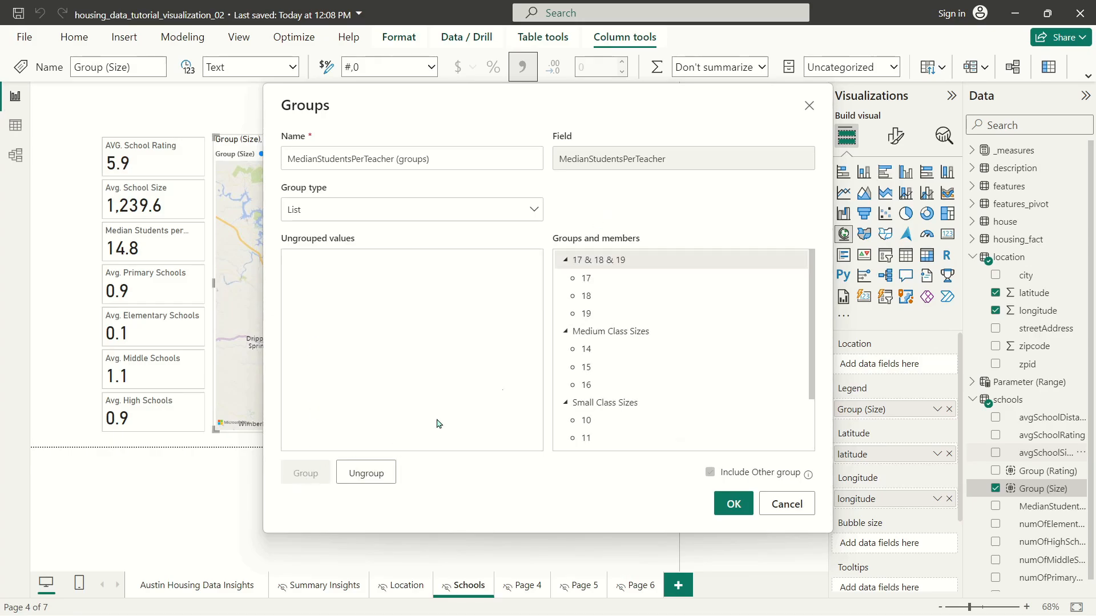
type("Larg")
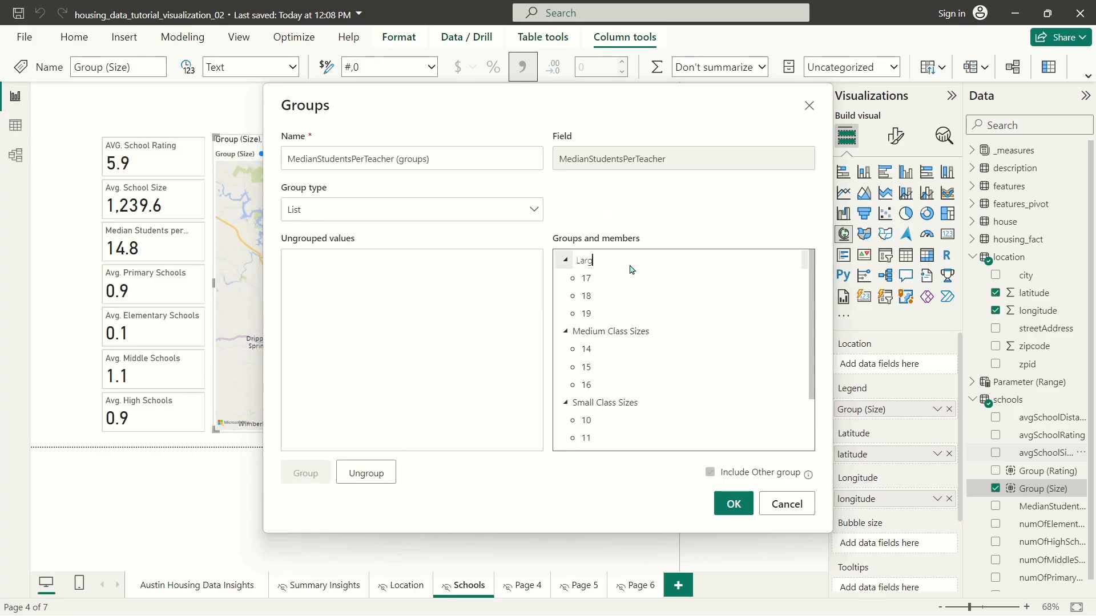
type("e Class Sizes")
key("Return")
left_click(733, 504)
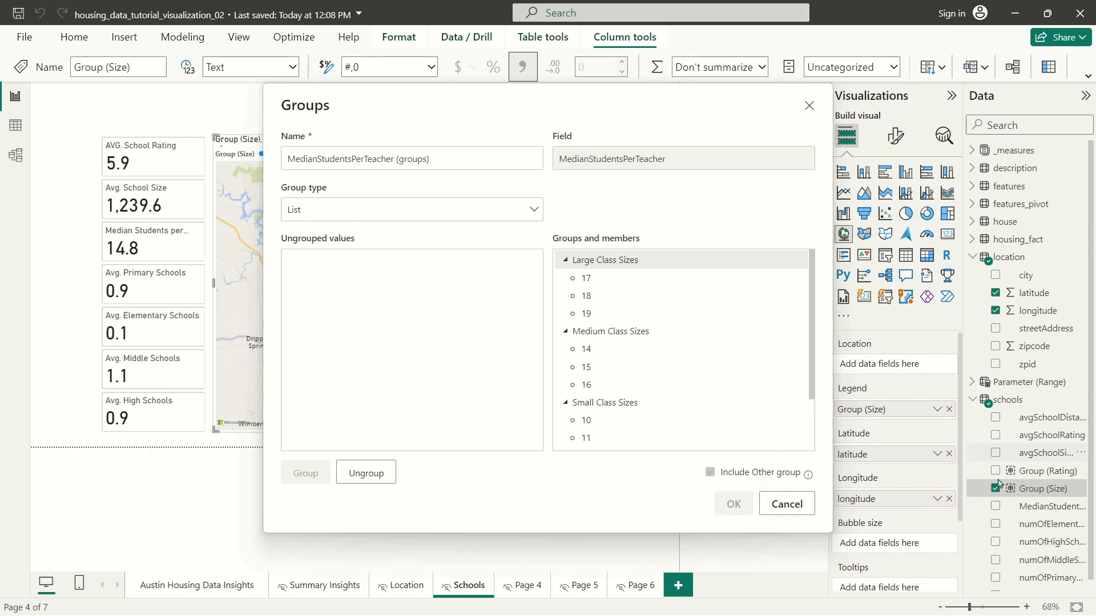
- Rename the MedianStudentsPerTeacher groups field in the schools table as "Group (SpT)"
double_click(1029, 526)
type("Group ")
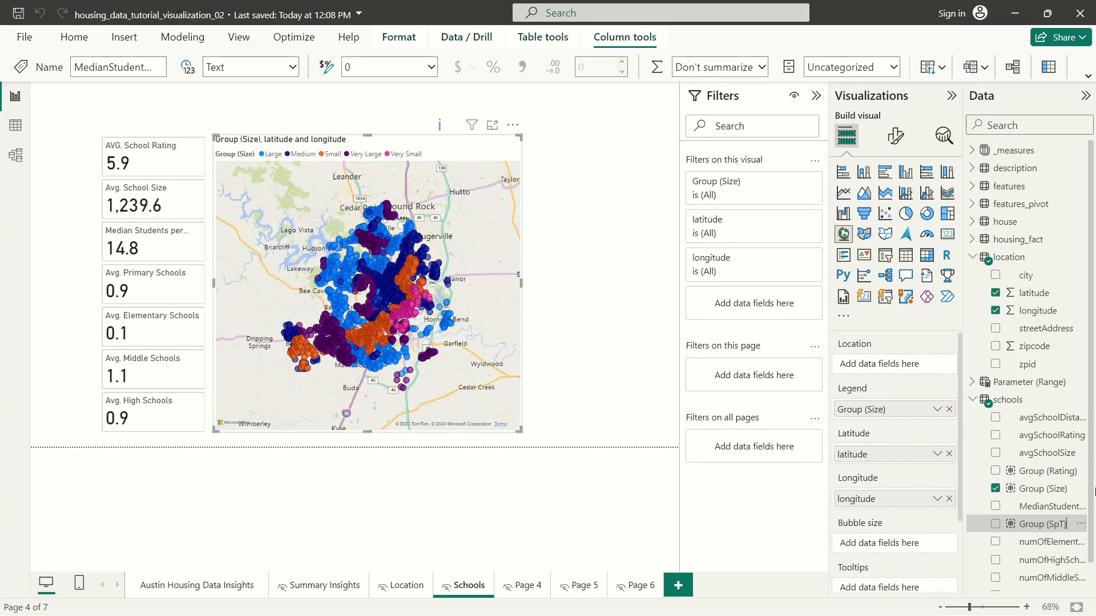
type("(SpT)")
key("Return")
- Replace the map's legend with the Group (SpT) field and examine how class sizes are distributed across the Austin area
left_click_drag(1038, 506, 911, 412)
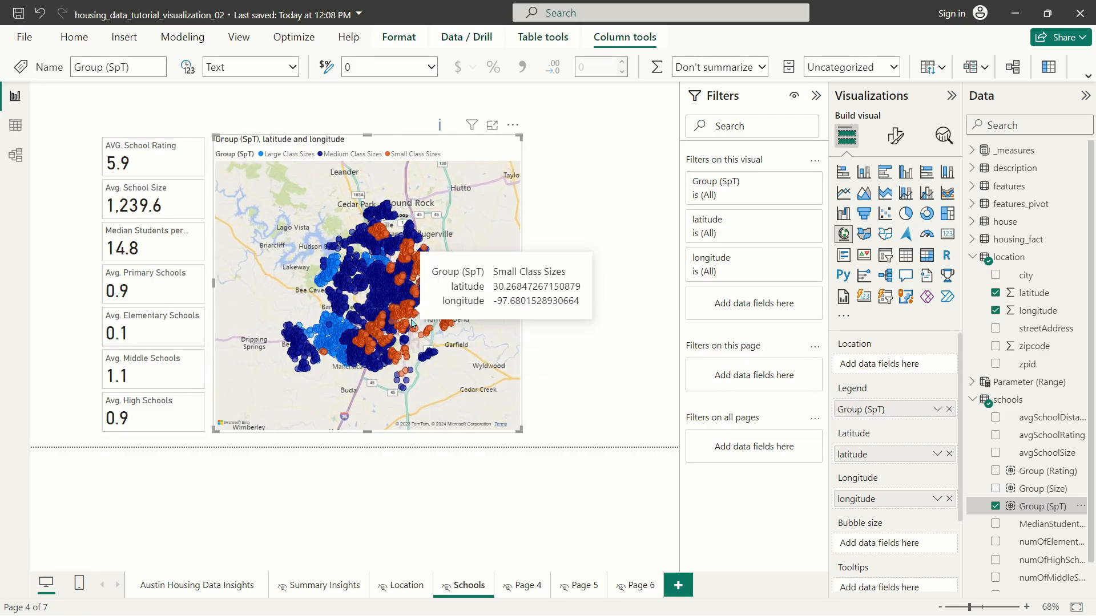
scroll(434, 320, "up", 2)
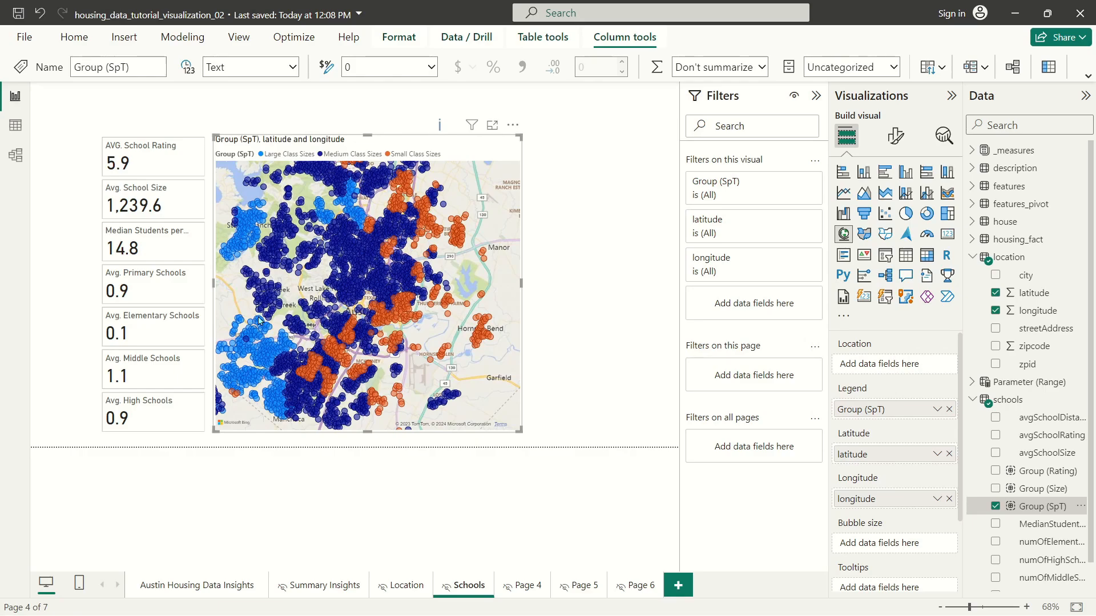
left_click_drag(275, 291, 346, 289)
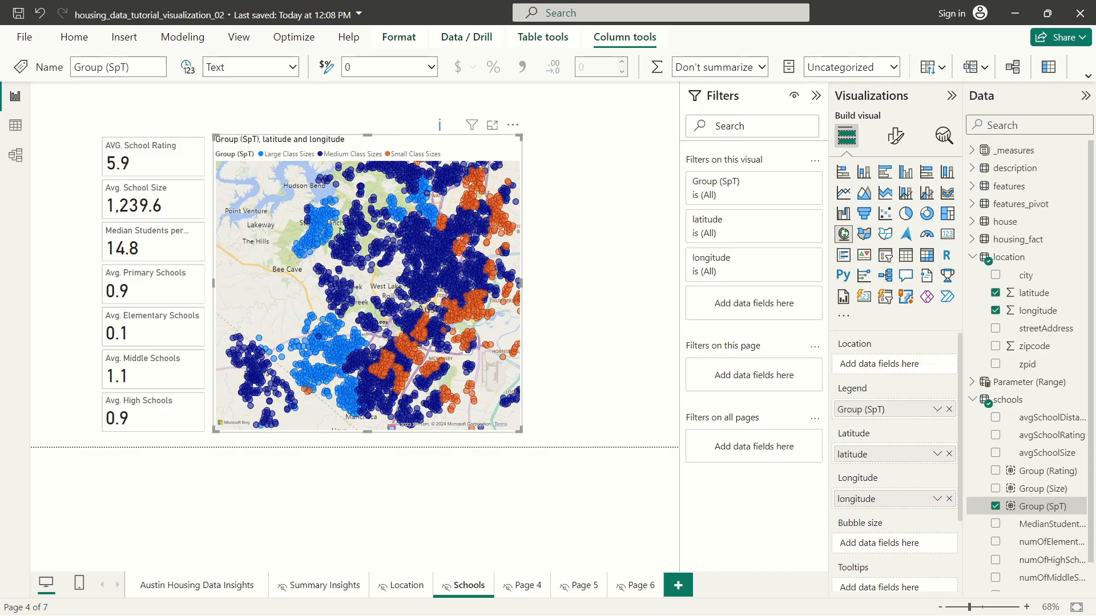
scroll(415, 287, "down", 3)
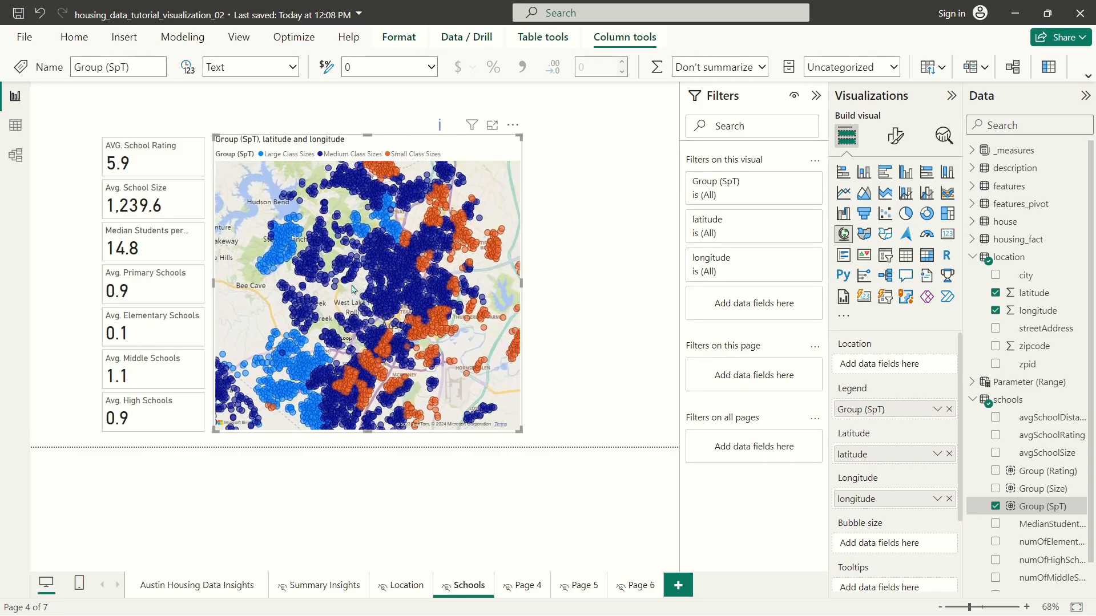
scroll(414, 286, "down", 2)
key("Escape")
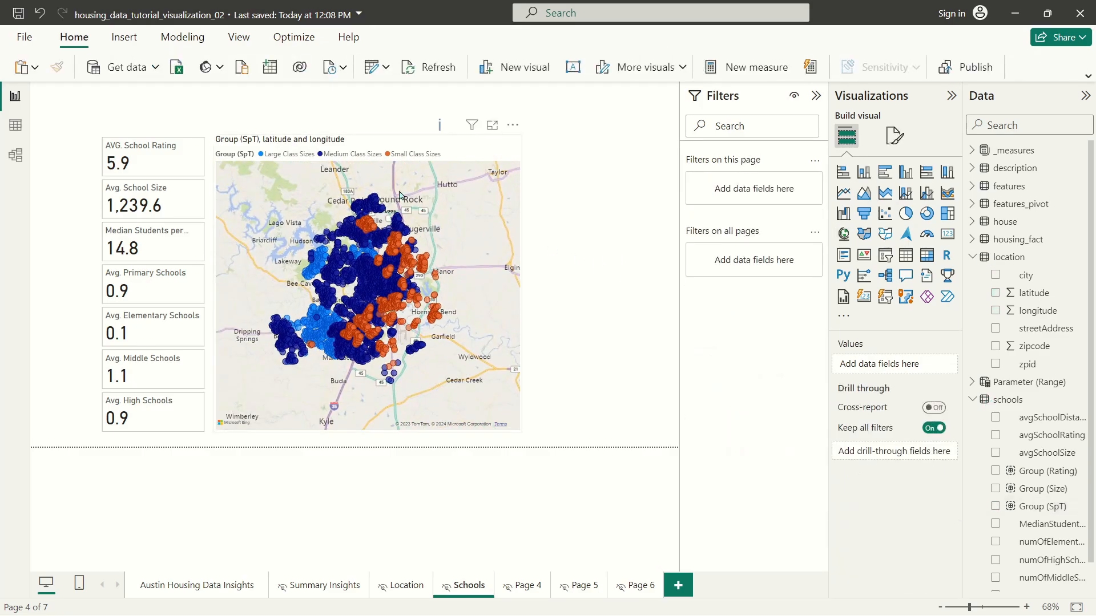
left_click(400, 146)
left_click(538, 159)
left_click(1042, 488)
left_click(1043, 507)
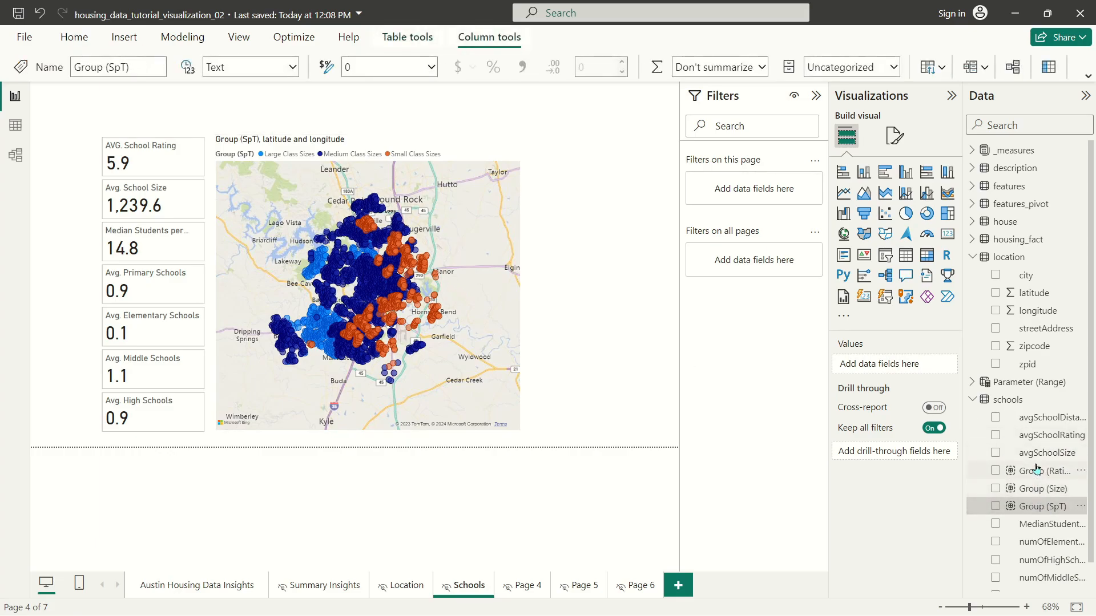
left_click(1042, 470)
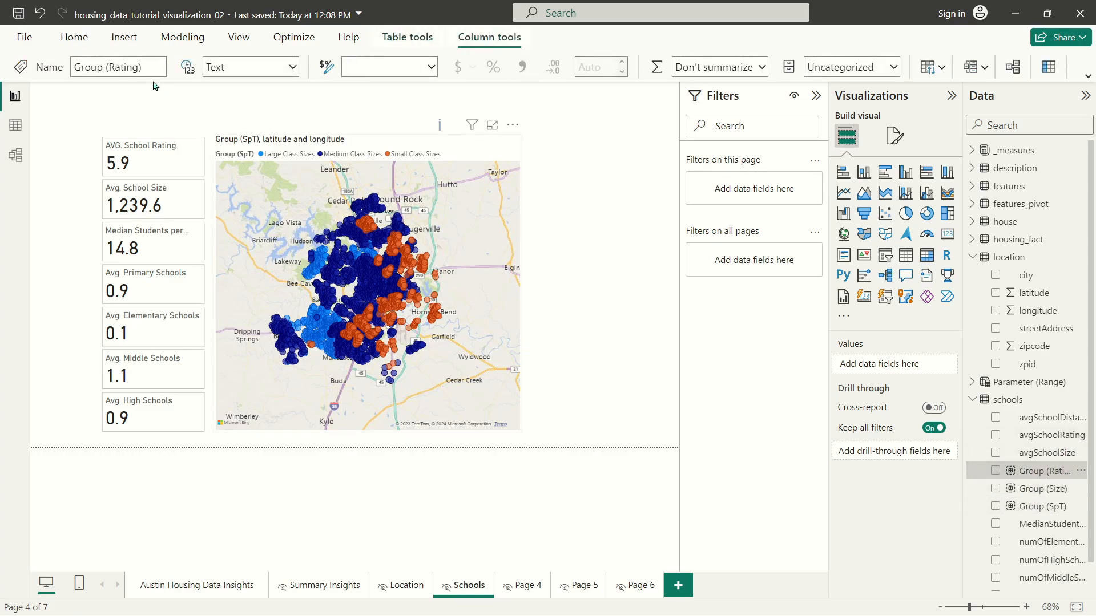
- Start a new fields parameter and add Group (Rating), Group (Size) and Group (SpT) from the schools table to it
left_click(170, 41)
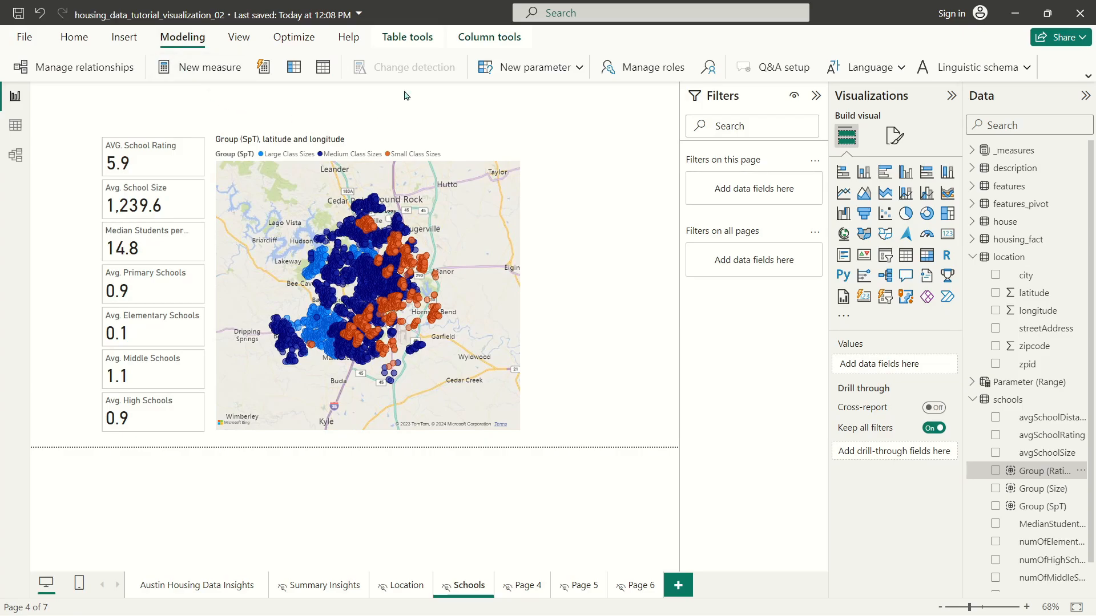
left_click(579, 67)
left_click(536, 123)
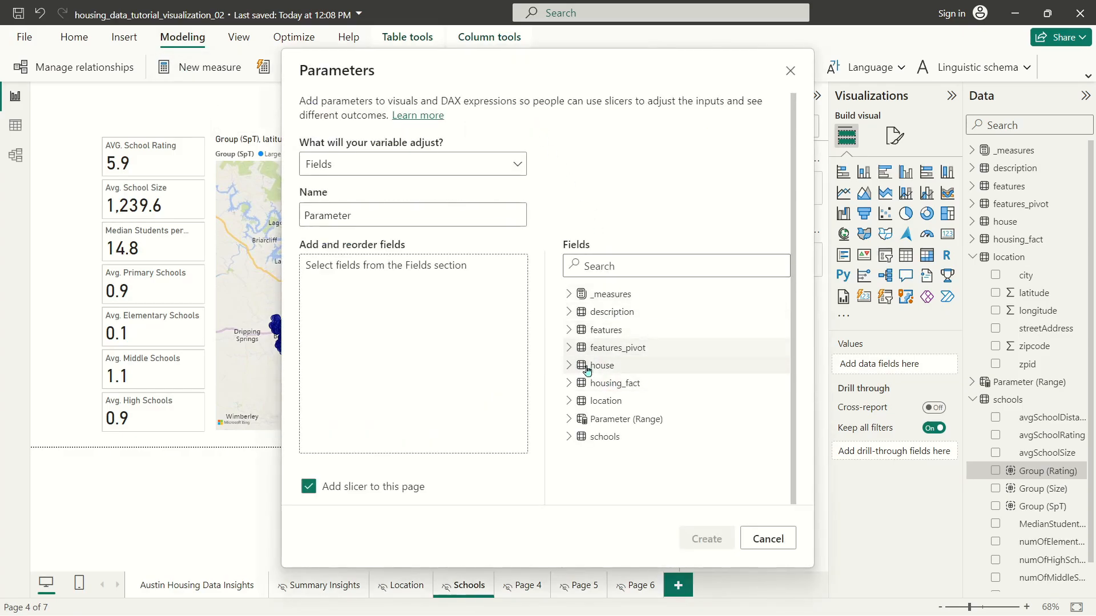
left_click(568, 437)
scroll(568, 440, "down", 2)
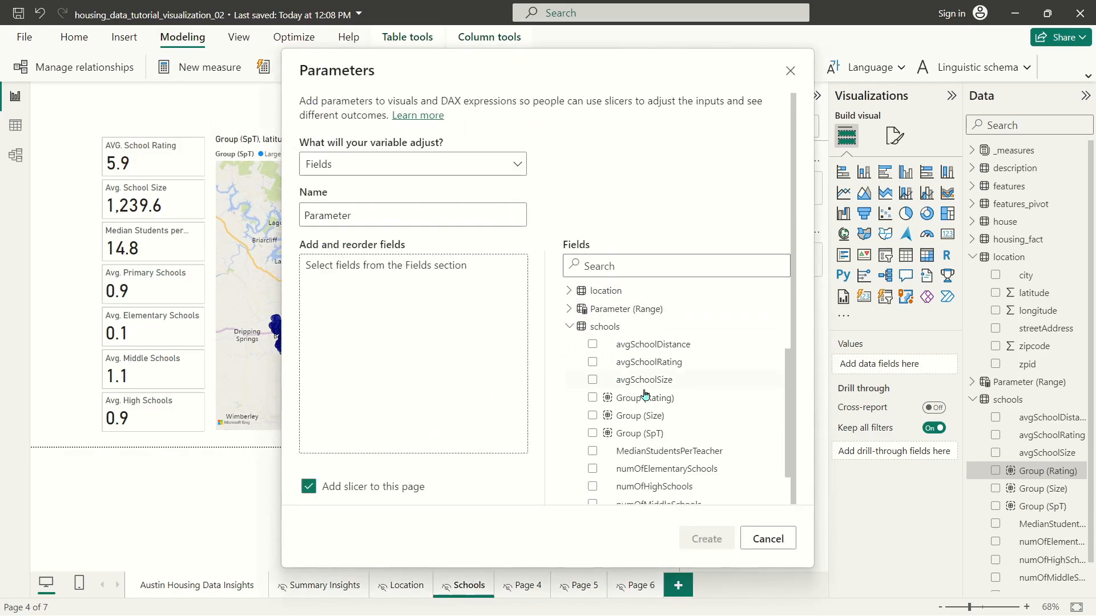
left_click(592, 398)
left_click(593, 415)
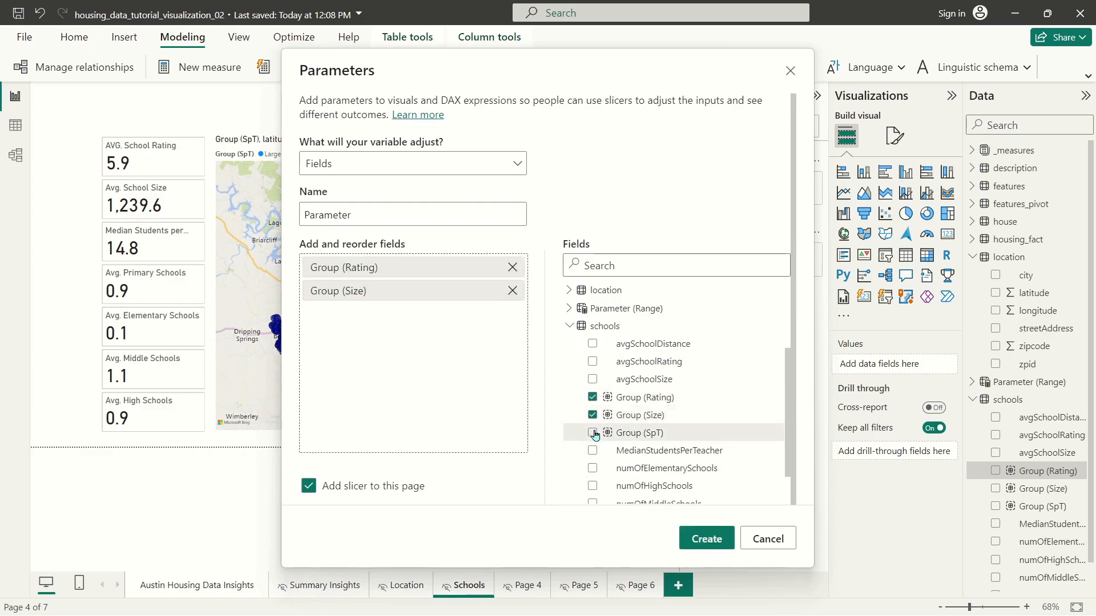
left_click(593, 432)
- Name the fields parameter "Parameter (School Groups)" and create it with a slicer on the Schools page
left_click(399, 213)
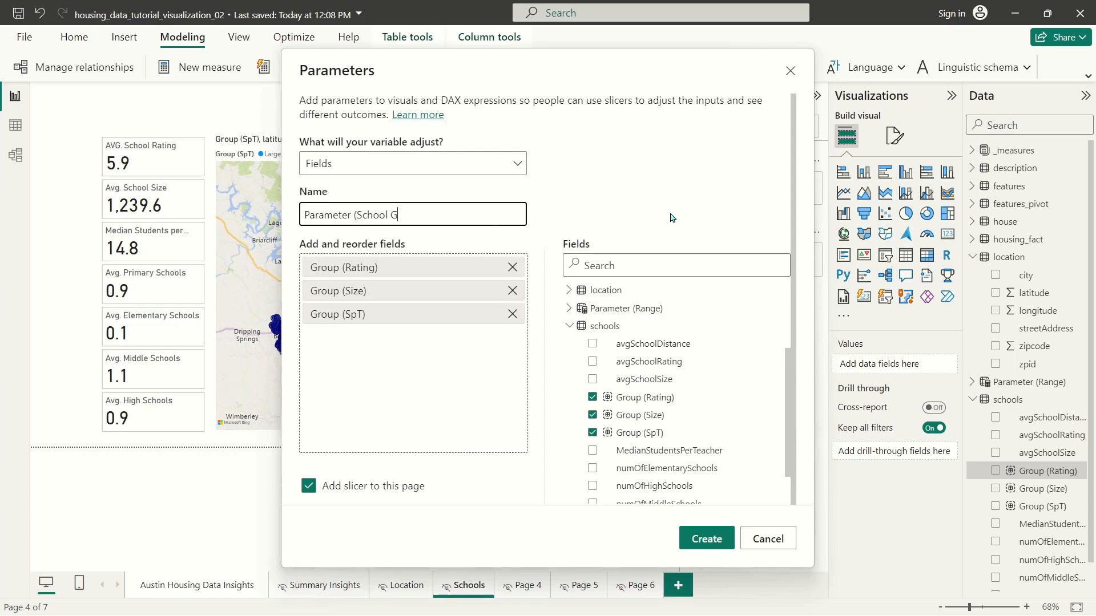
type("(School Groups)")
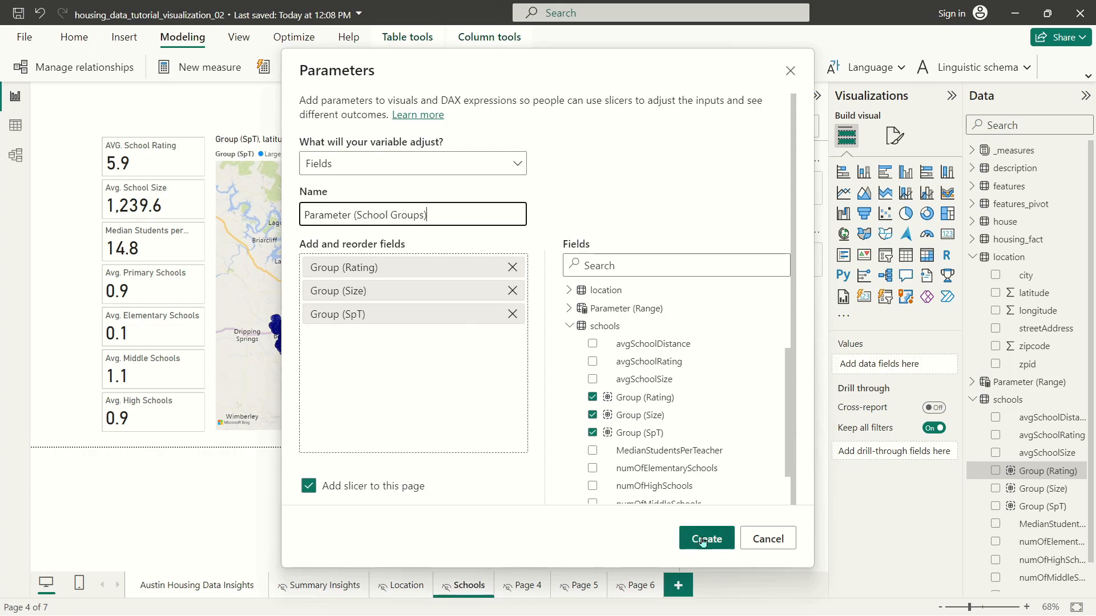
left_click(706, 539)
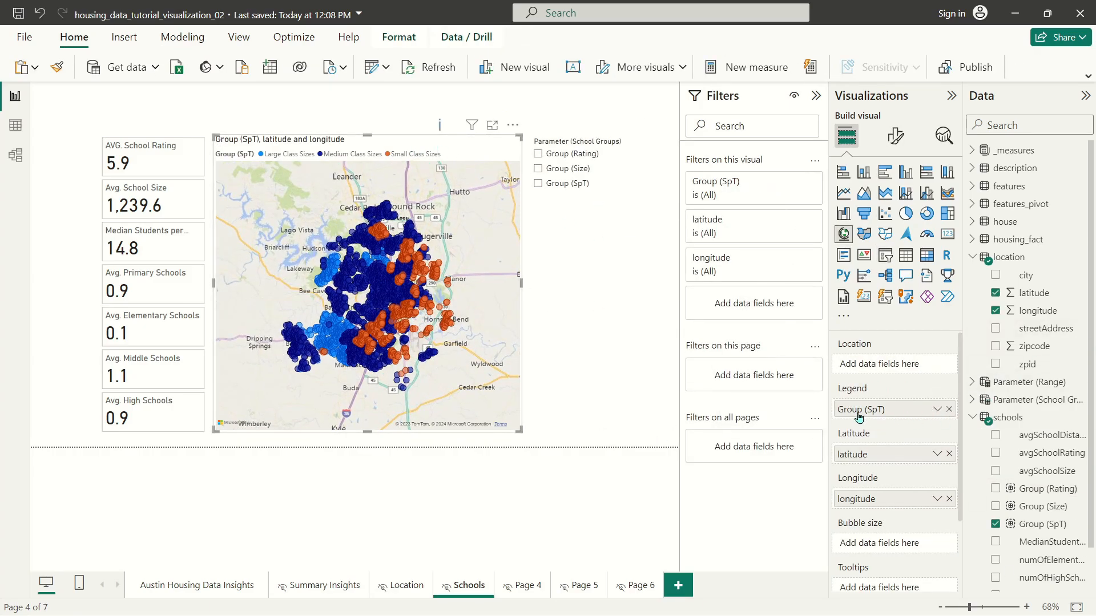
- Replace the Group (SpT) field in the map's legend with the Parameter (School Groups) field
left_click(950, 409)
left_click(973, 401)
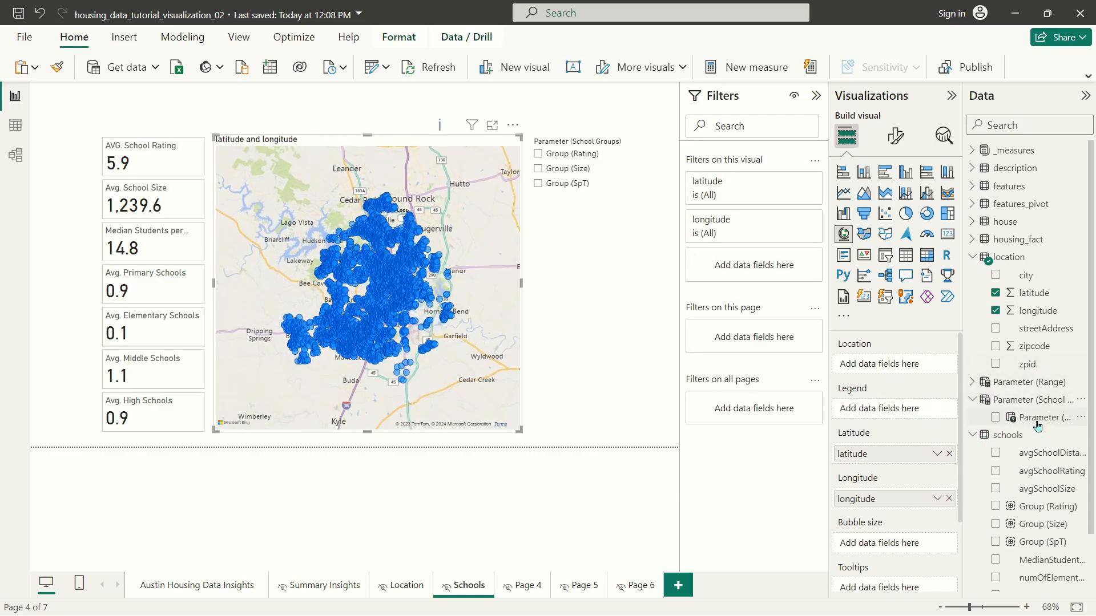
left_click_drag(1033, 417, 890, 410)
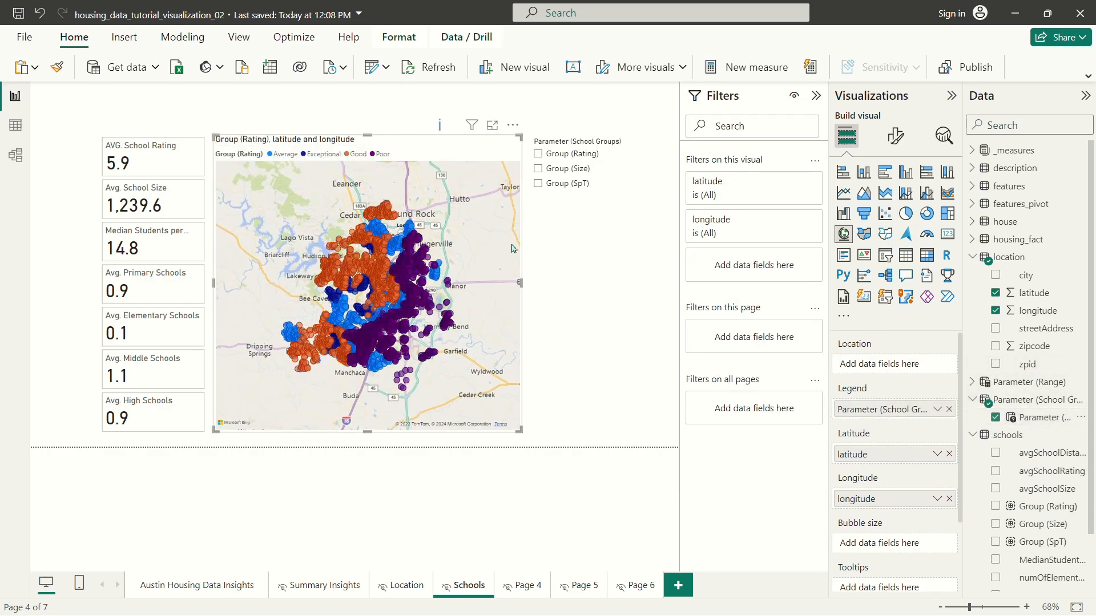
- Switch the School Groups slicer between Group (Size), Group (SpT) and Group (Rating) to check how the map's legend changes
left_click(540, 169)
left_click(537, 184)
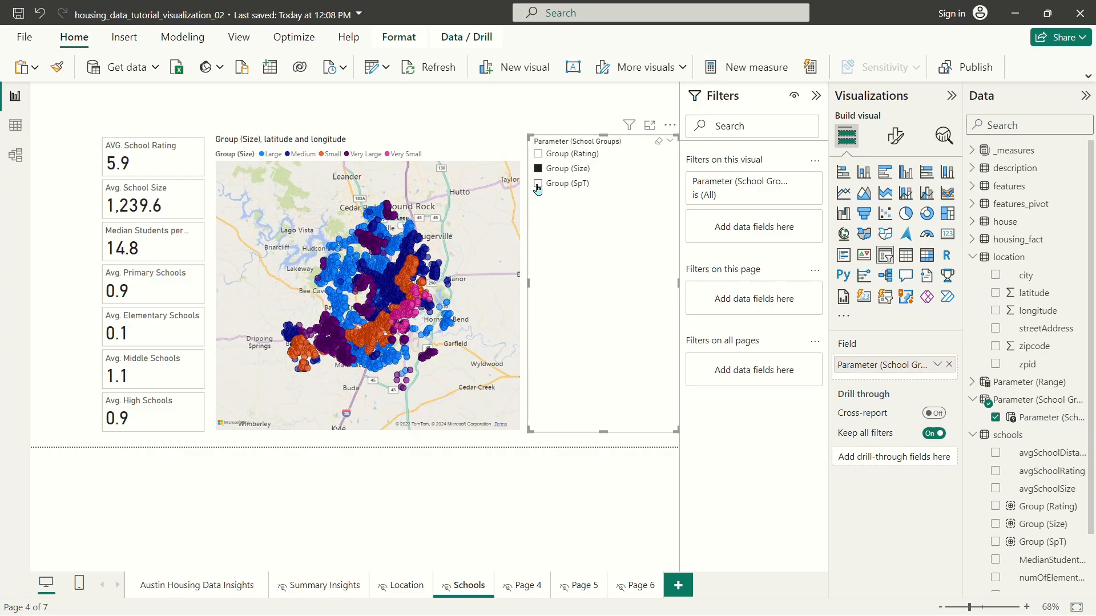
left_click(539, 167)
left_click(538, 154)
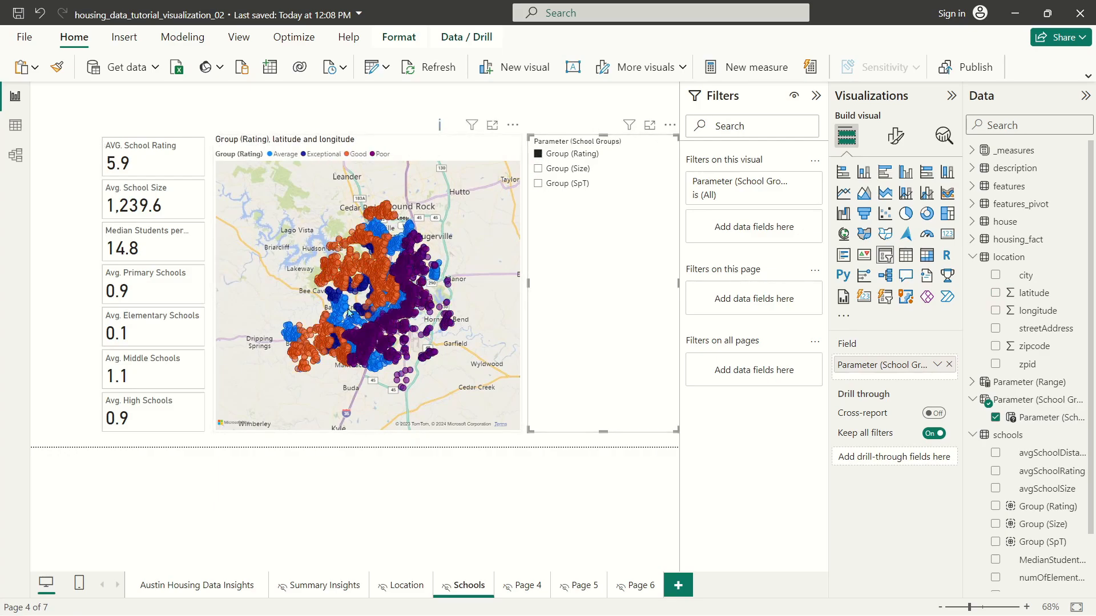
left_click(549, 170)
left_click(551, 185)
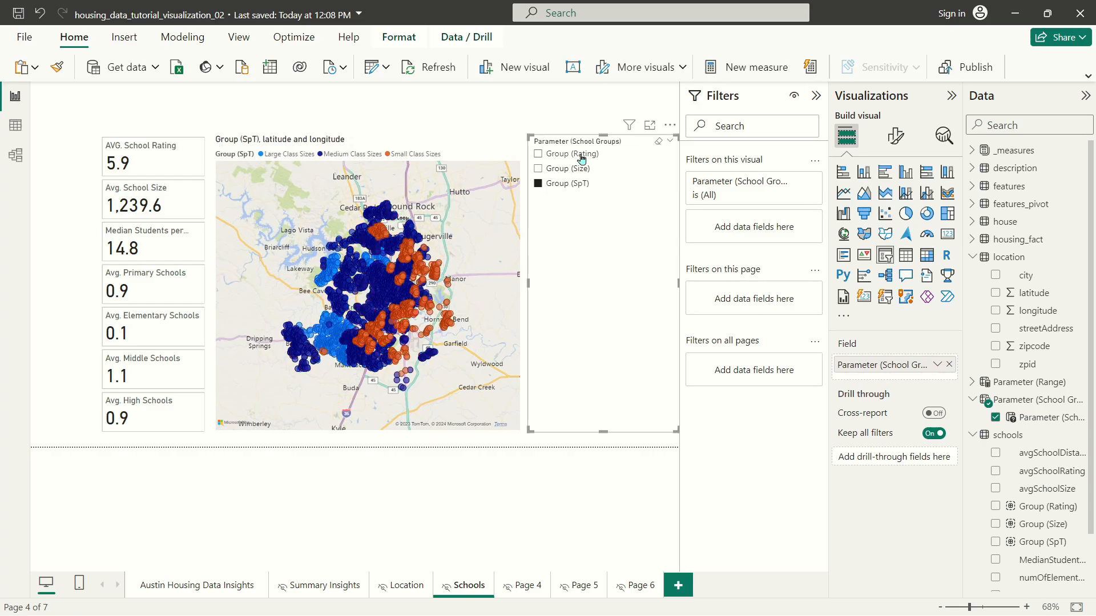
- Select Group (Rating) in the School Groups slicer
left_click(895, 135)
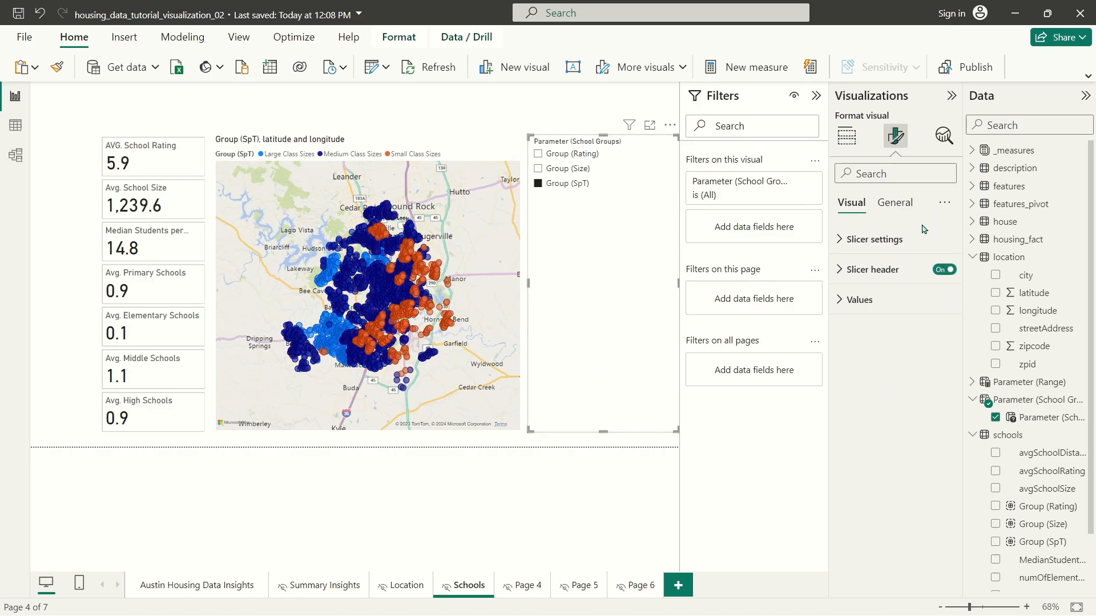
left_click(537, 153)
left_click(846, 135)
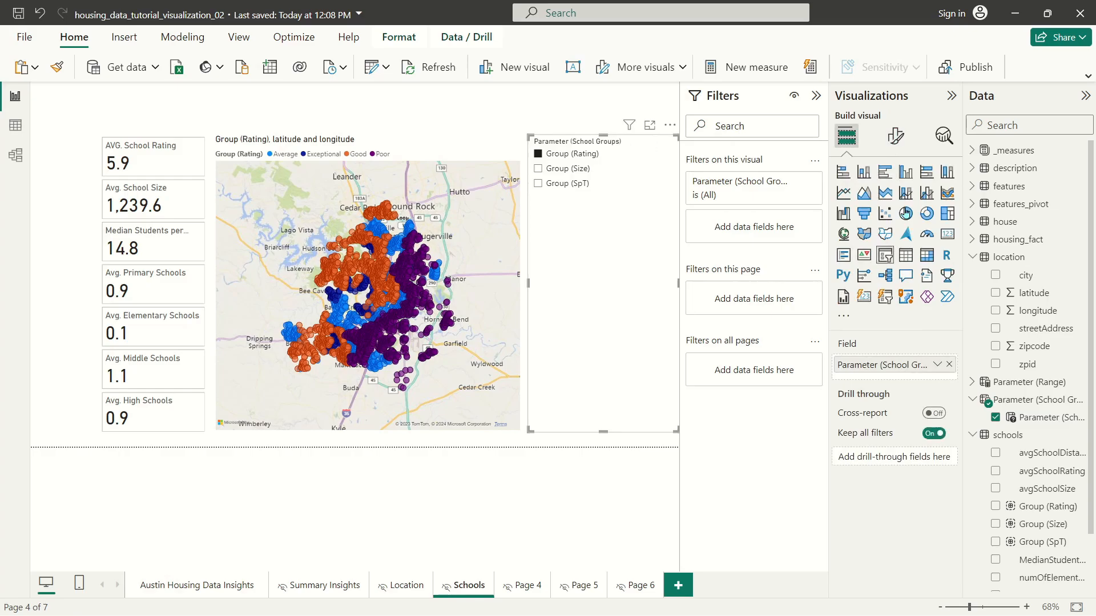
- Shorten the School Groups slicer's frame and convert the visual to a button slicer
left_click(864, 296)
left_click_drag(605, 429, 605, 210)
left_click(895, 136)
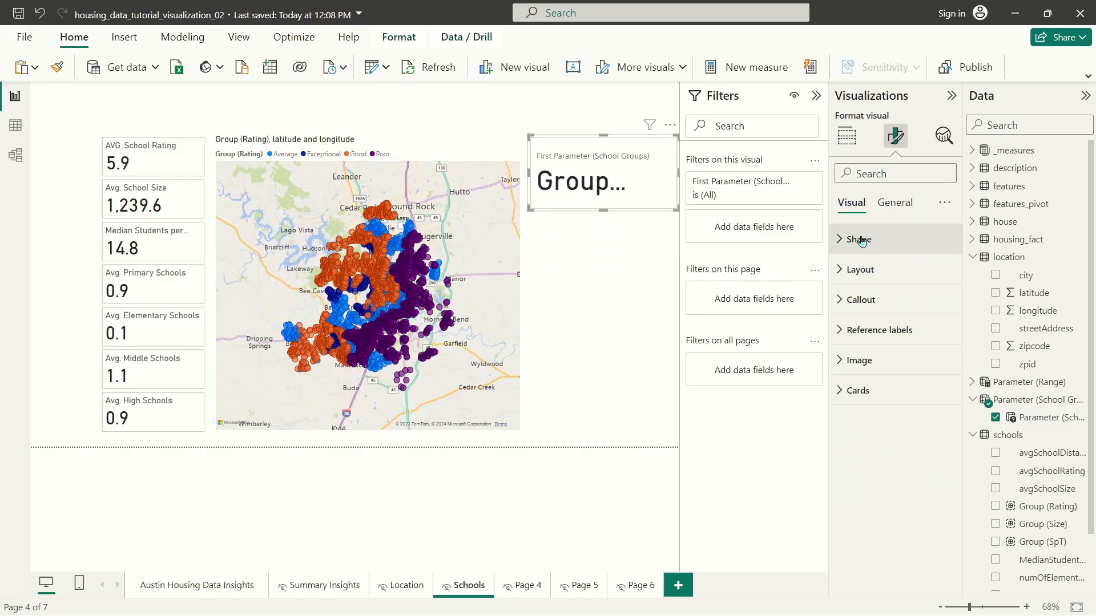
left_click(860, 270)
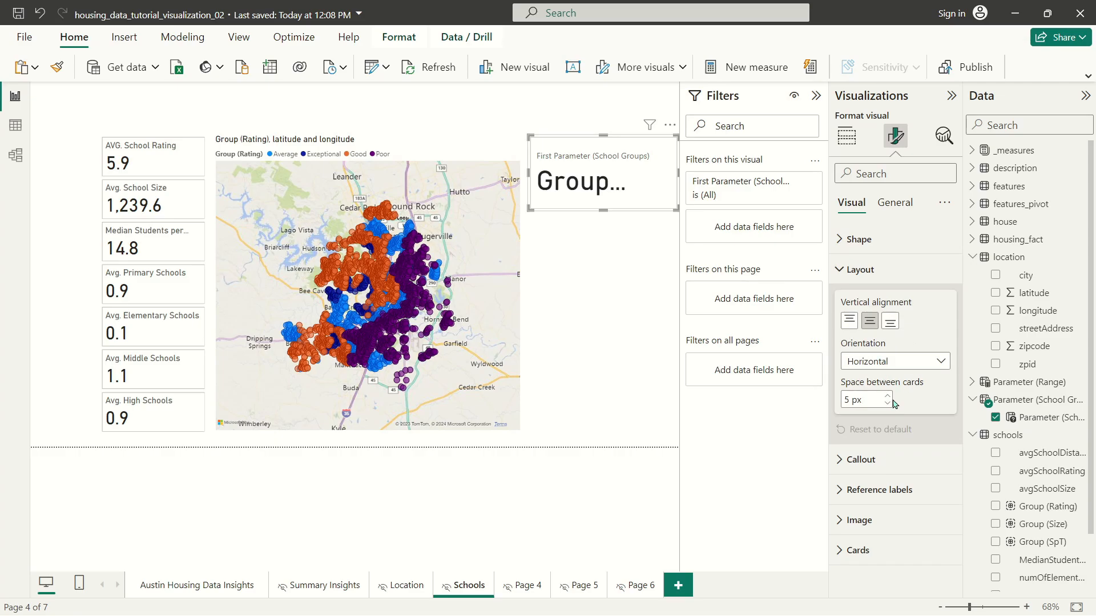
left_click(847, 136)
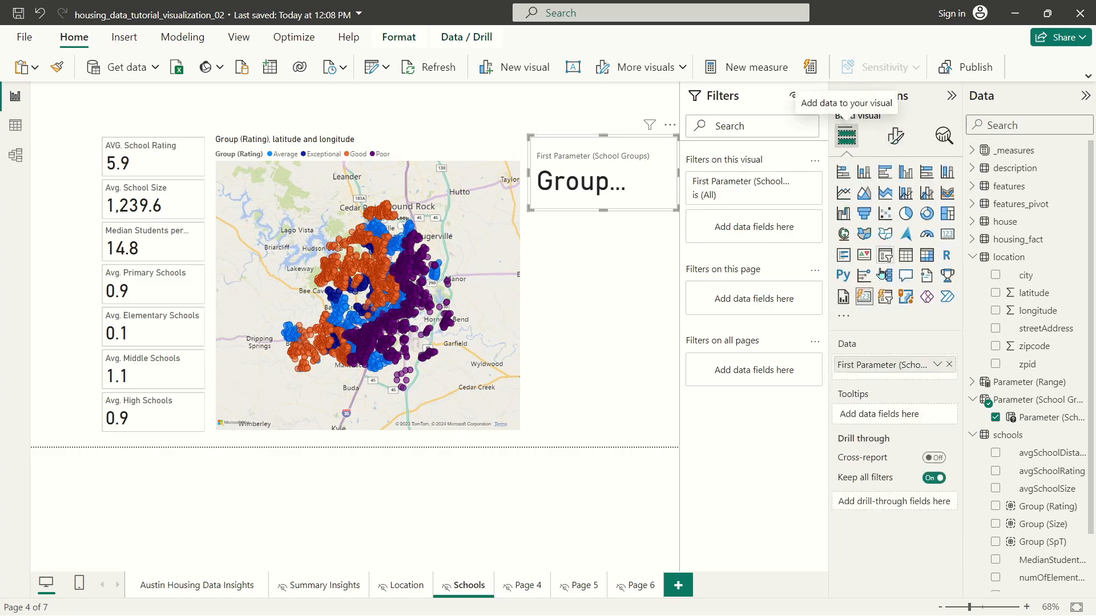
left_click(885, 297)
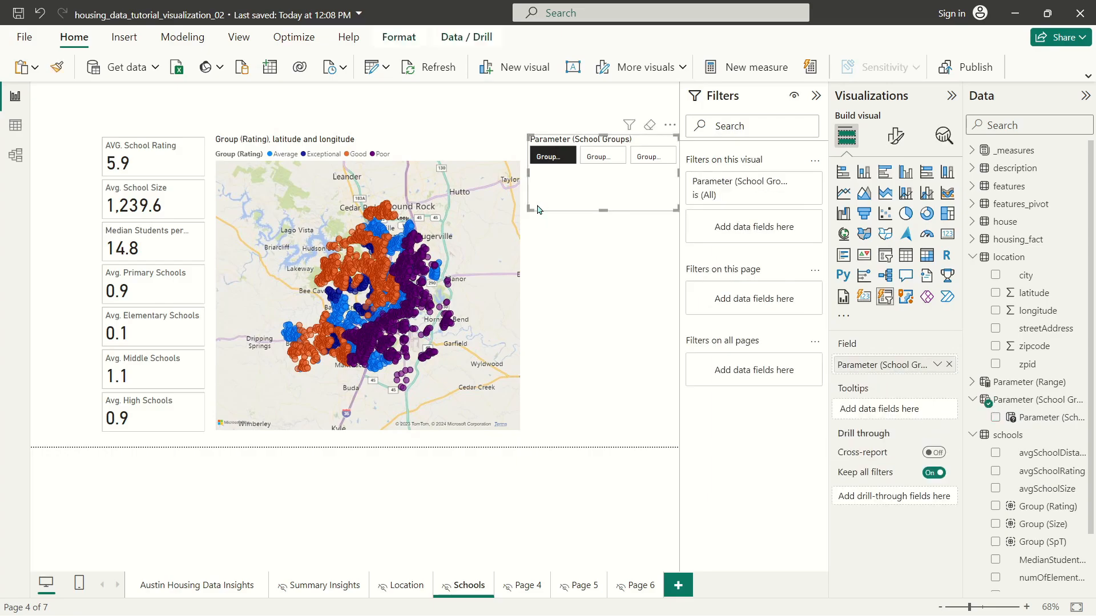
- Widen the School Groups button slicer so its labels fit, and move it above the map, aligned with the map's left edge
left_click_drag(532, 206, 419, 200)
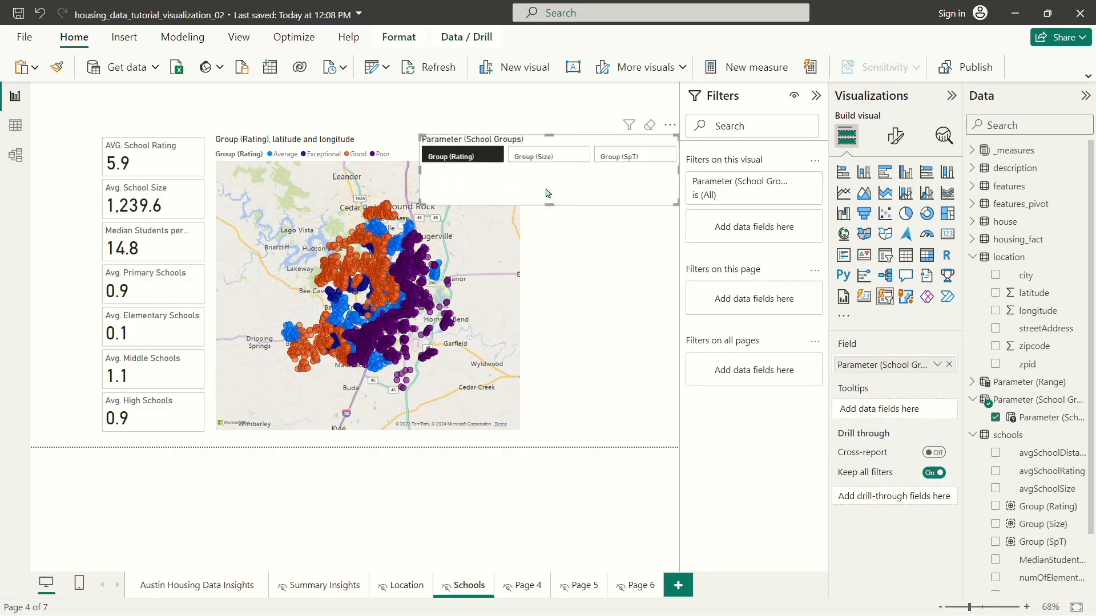
left_click_drag(532, 190, 331, 155)
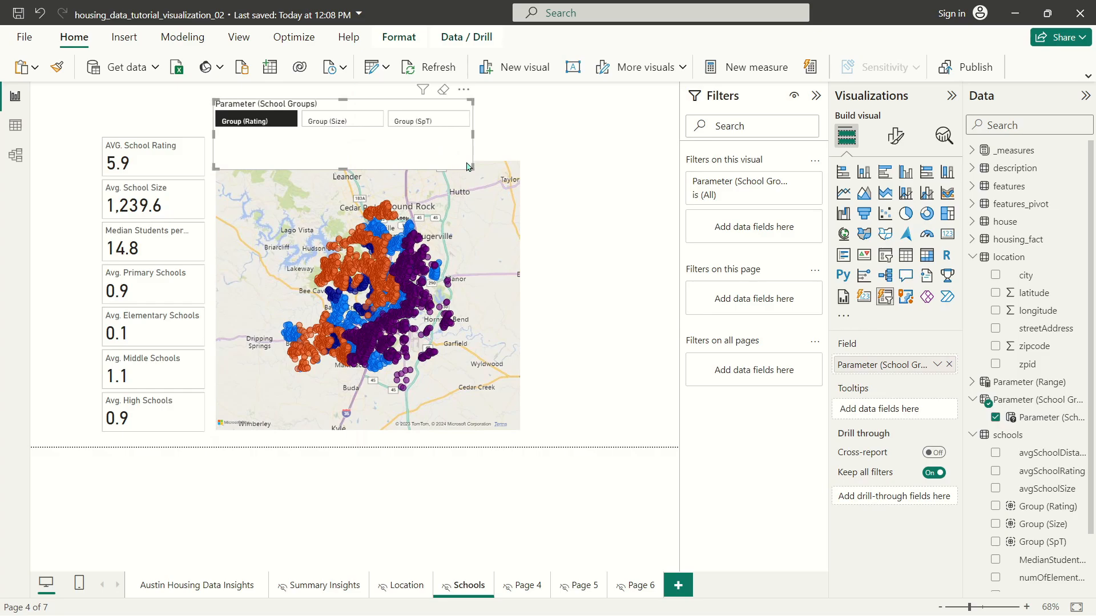
left_click(592, 163)
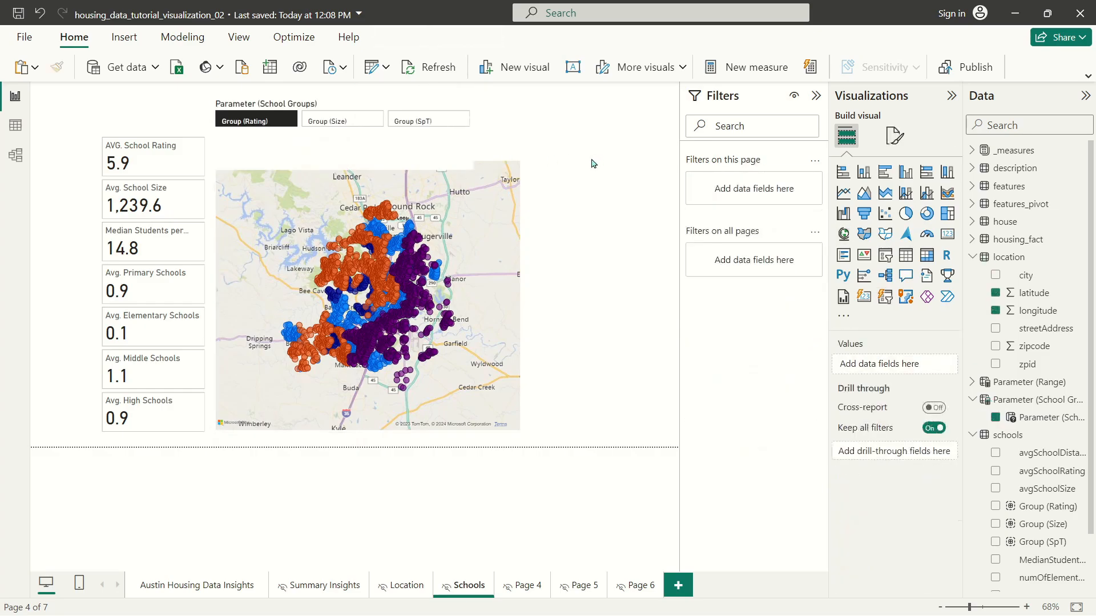
- Turn off the button slicer's background and resize the slicer to fit above the map's title
left_click(447, 140)
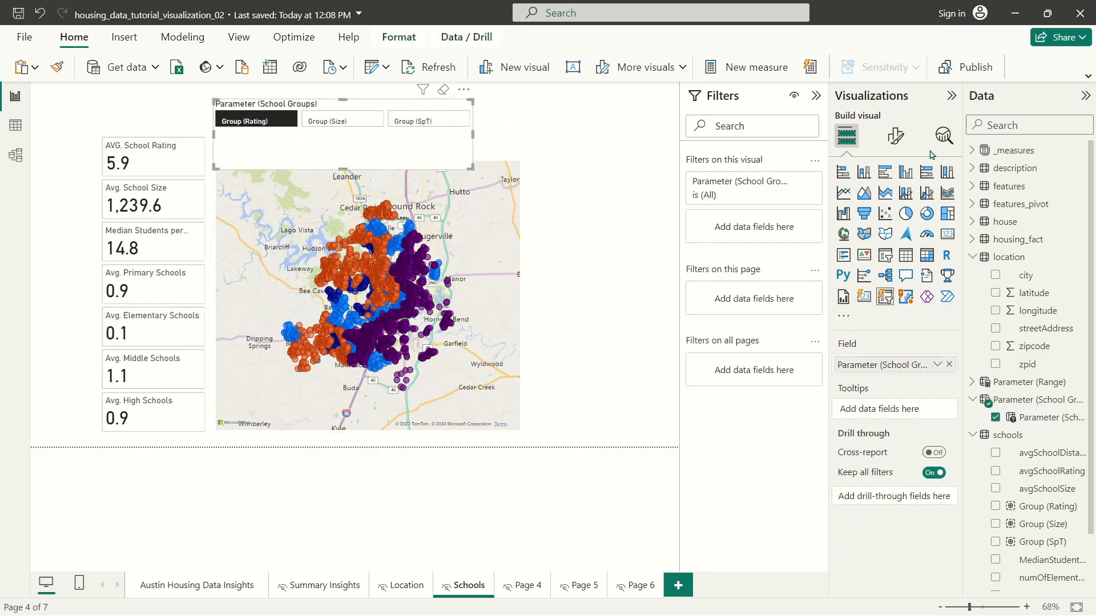
left_click(895, 136)
left_click(894, 203)
left_click(876, 297)
left_click(939, 335)
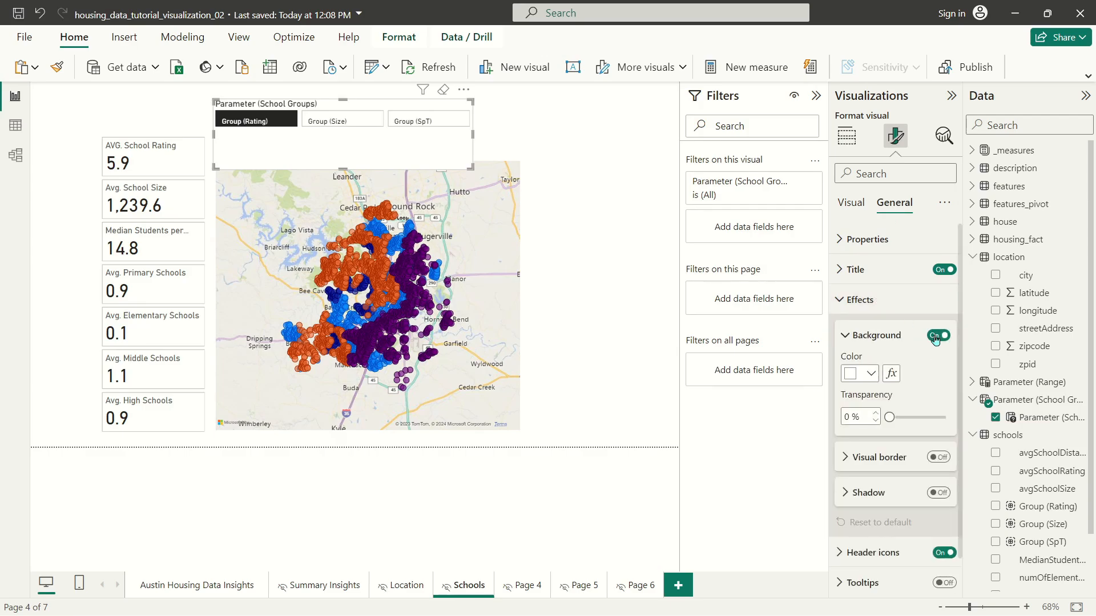
left_click_drag(469, 168, 494, 125)
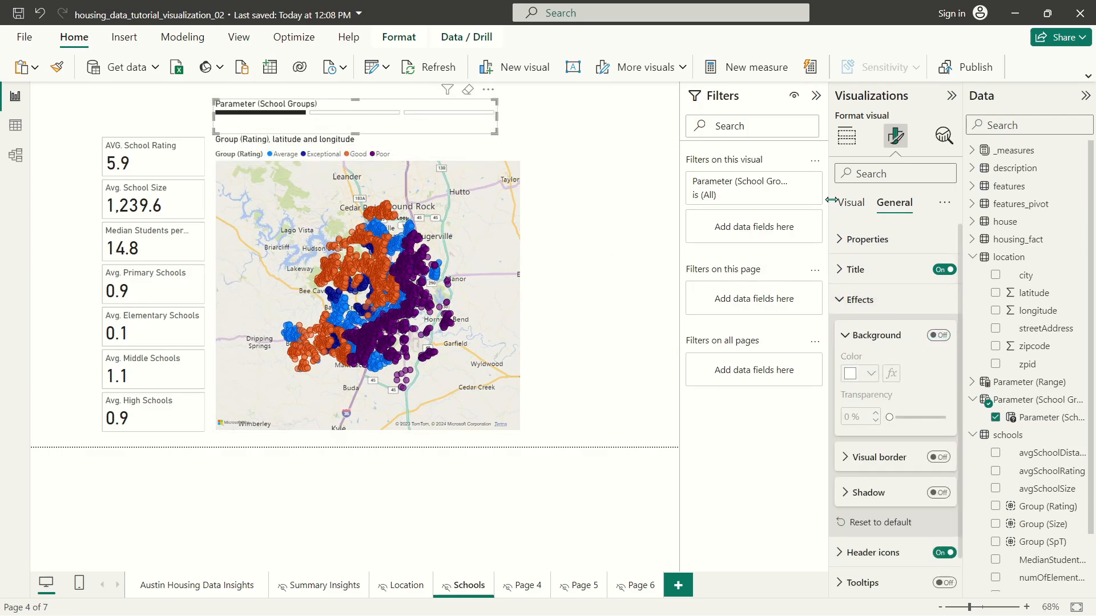
- Set the button slicer's layout to 1 row with 2 px between cards, and widen it to match the map's width
left_click(851, 203)
left_click(866, 240)
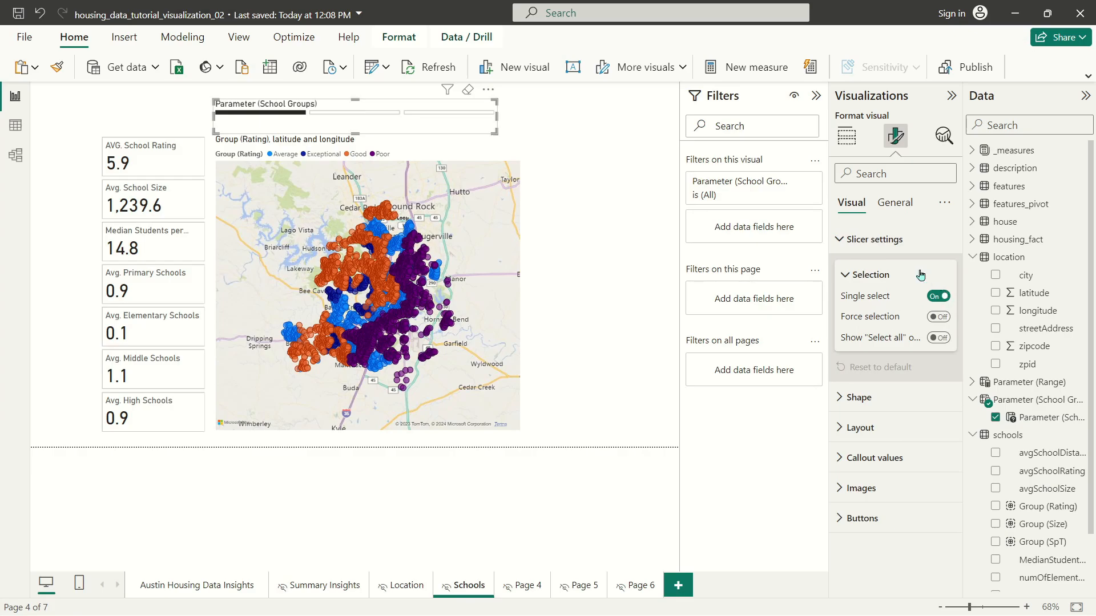
left_click(890, 239)
left_click(890, 271)
left_click(927, 318)
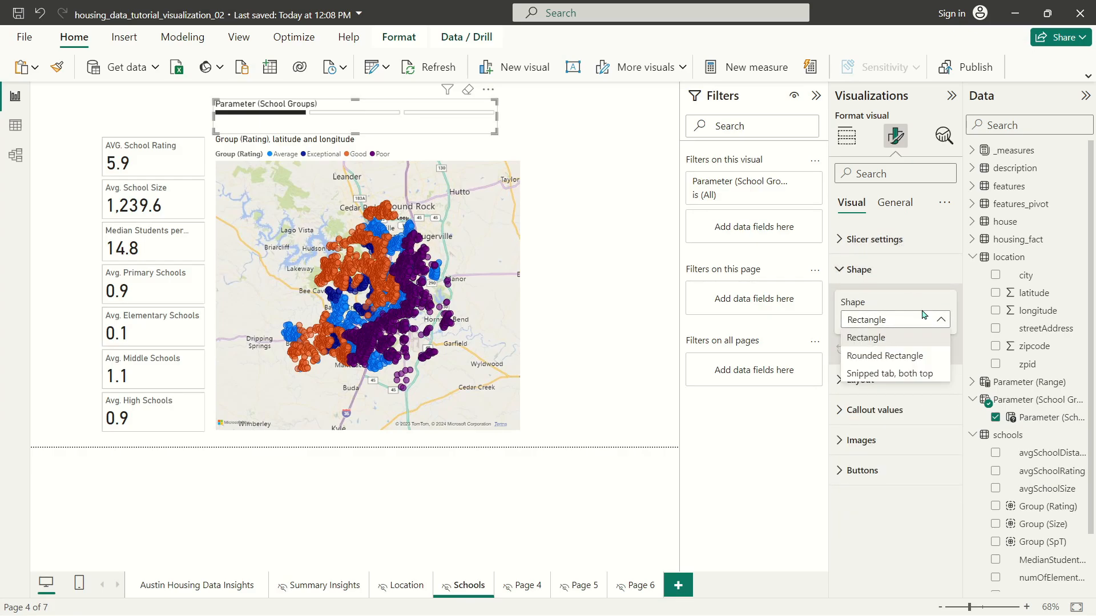
left_click(859, 269)
left_click(861, 299)
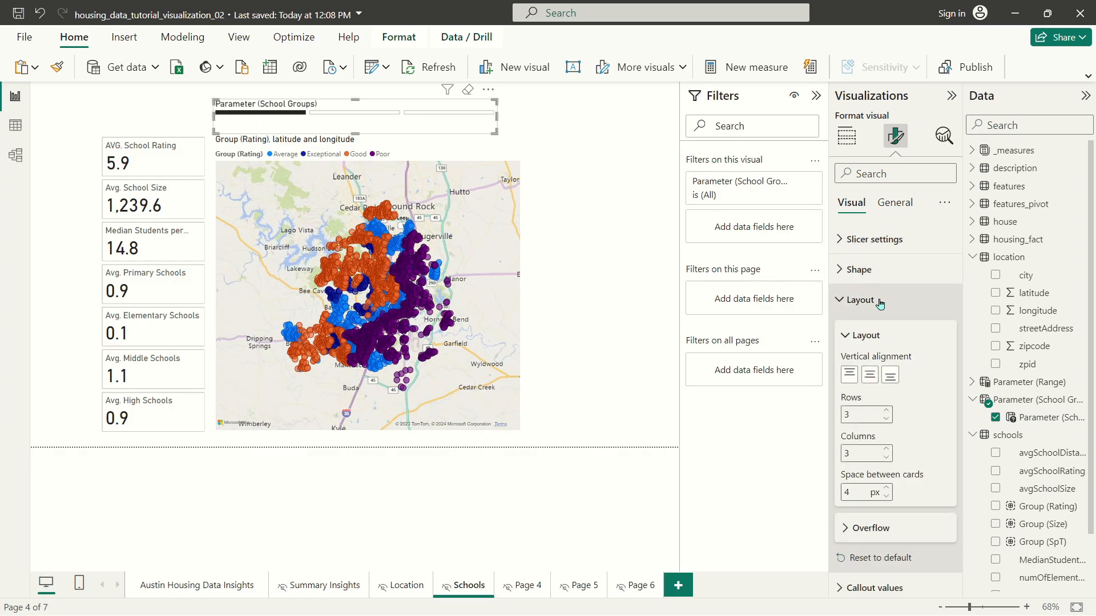
left_click(887, 420)
left_click(888, 420)
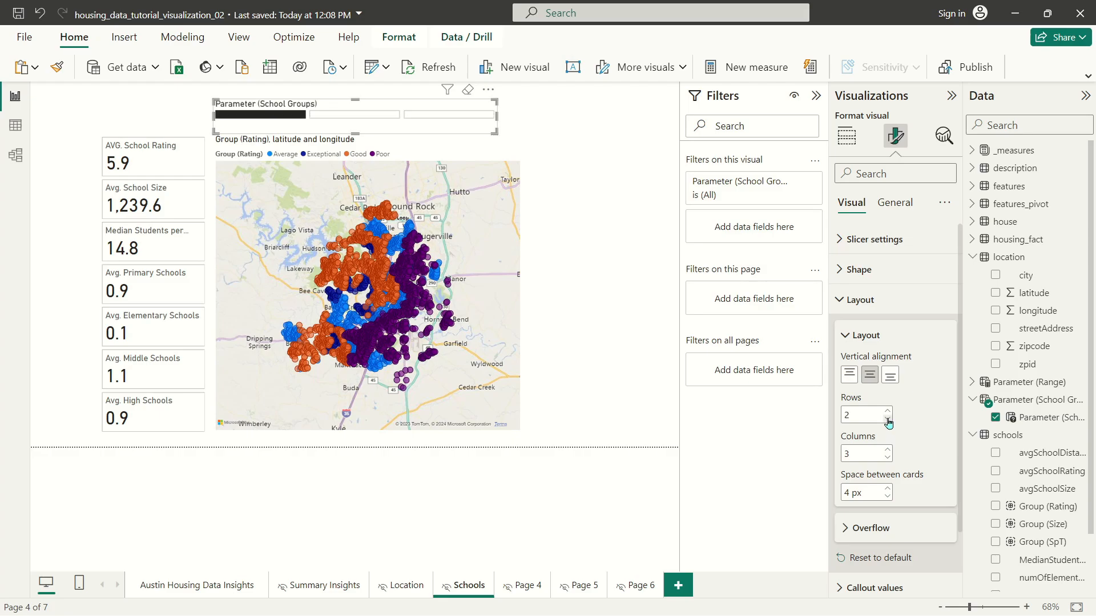
left_click(888, 496)
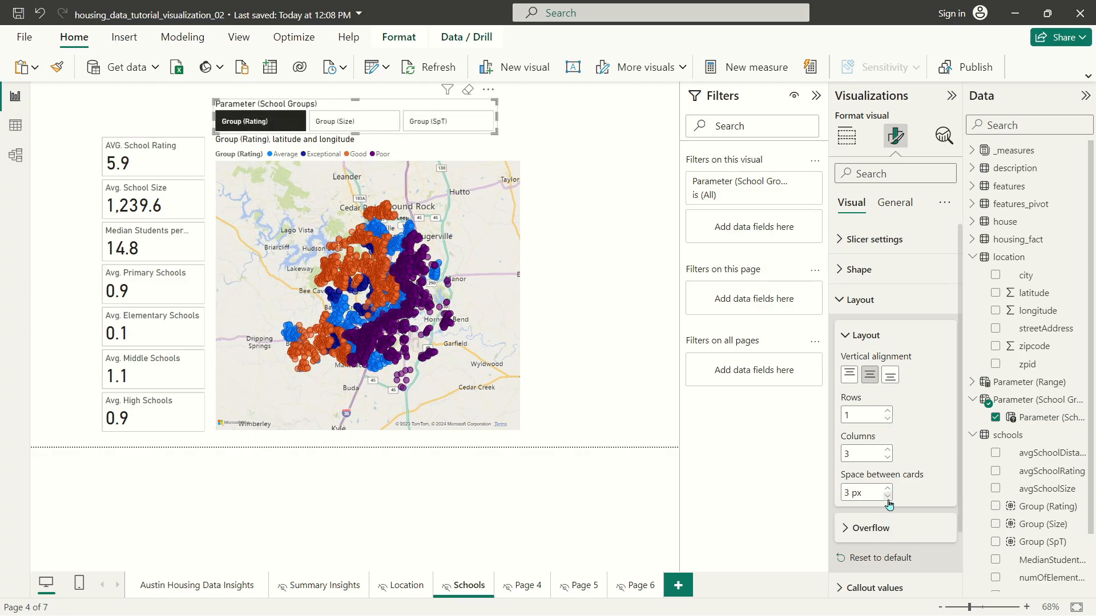
left_click_drag(496, 133, 520, 132)
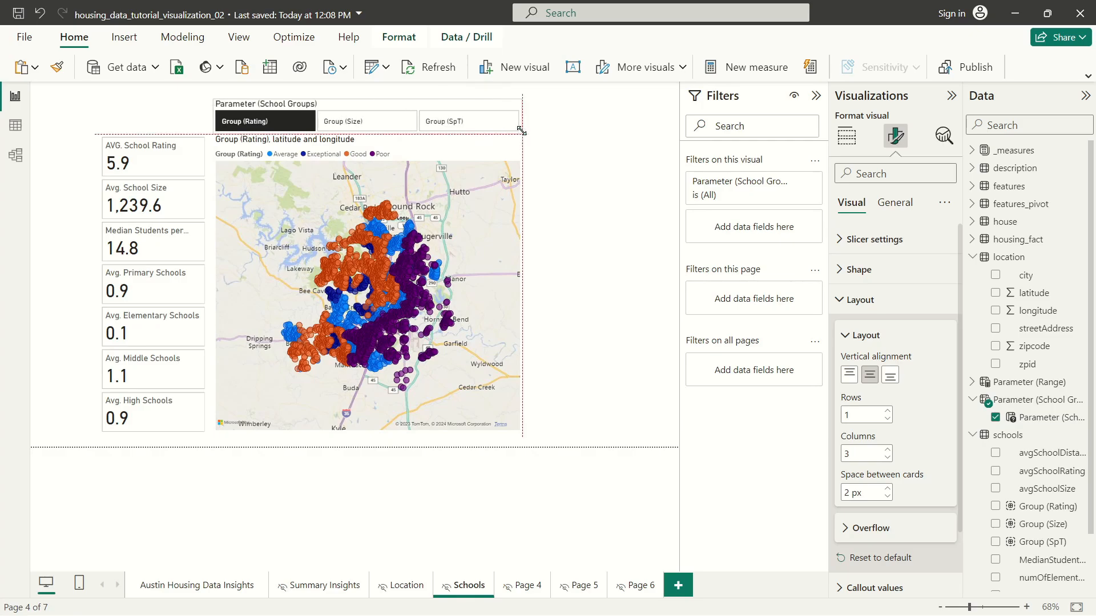
- Switch the button slicer through Group (Size), Group (SpT) and Group (Rating) to check the map's legend
left_click(366, 121)
left_click(457, 121)
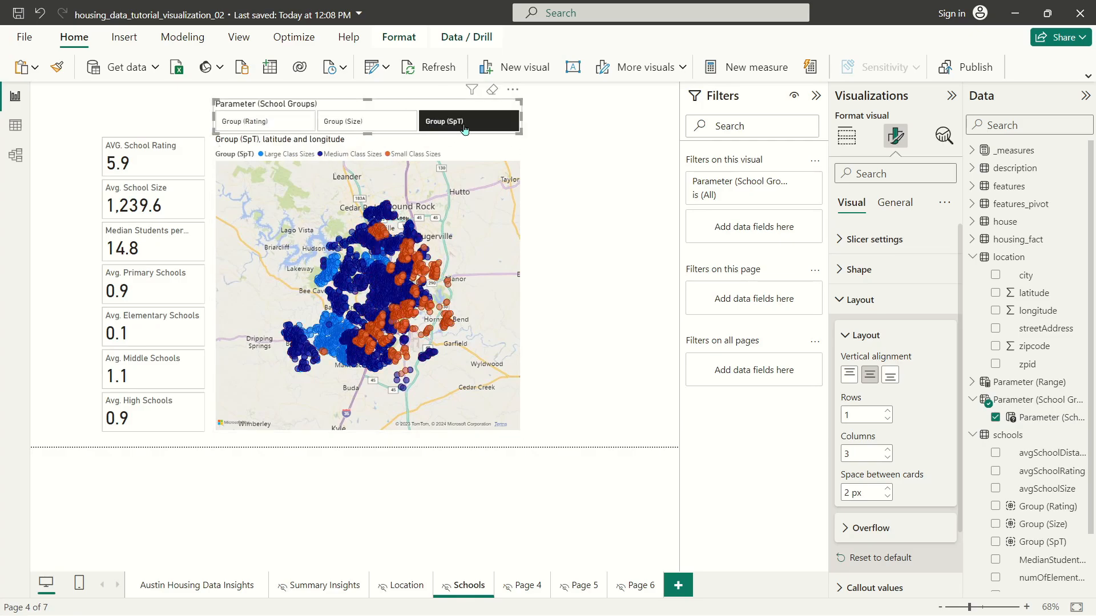
left_click(381, 121)
left_click(264, 121)
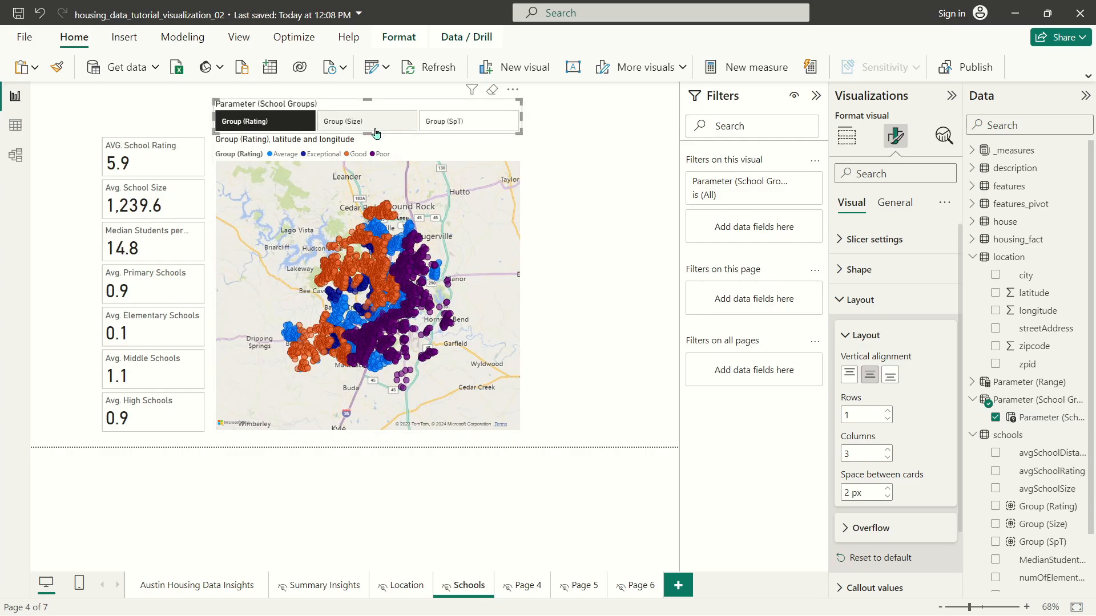
- Open the Parameter (School Groups) table's DAX formula and examine how its display names correspond to the slicer's buttons
left_click(1030, 405)
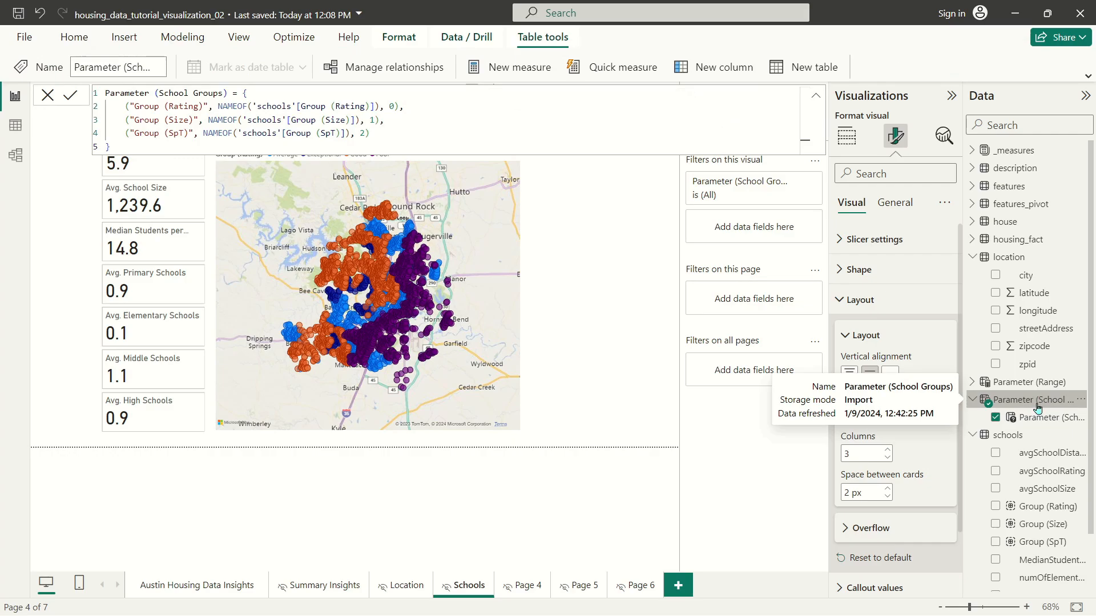
left_click_drag(217, 147, 114, 92)
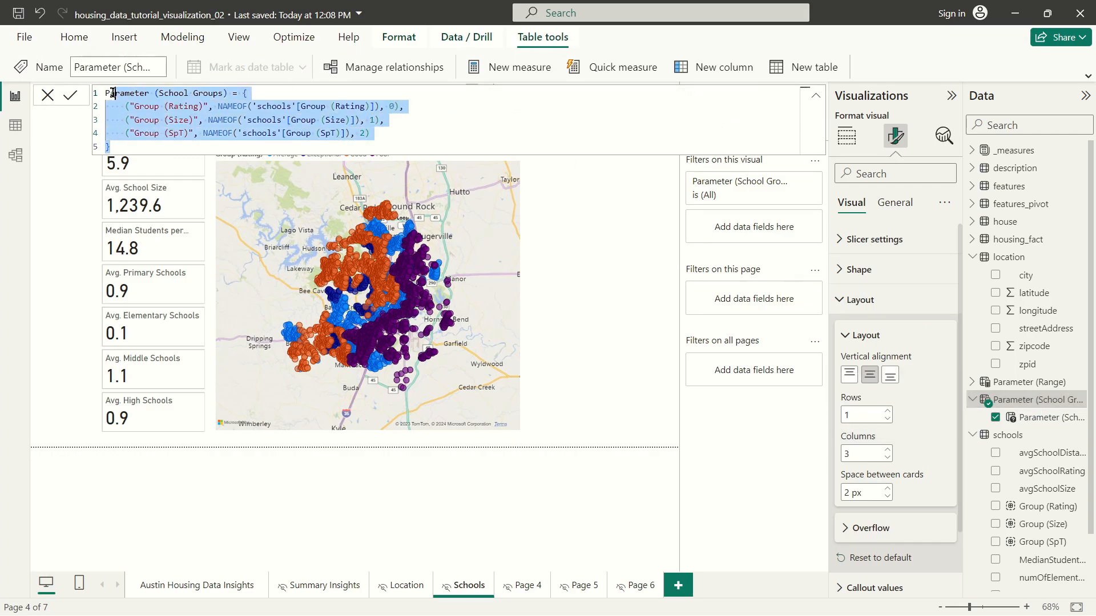
left_click(189, 105)
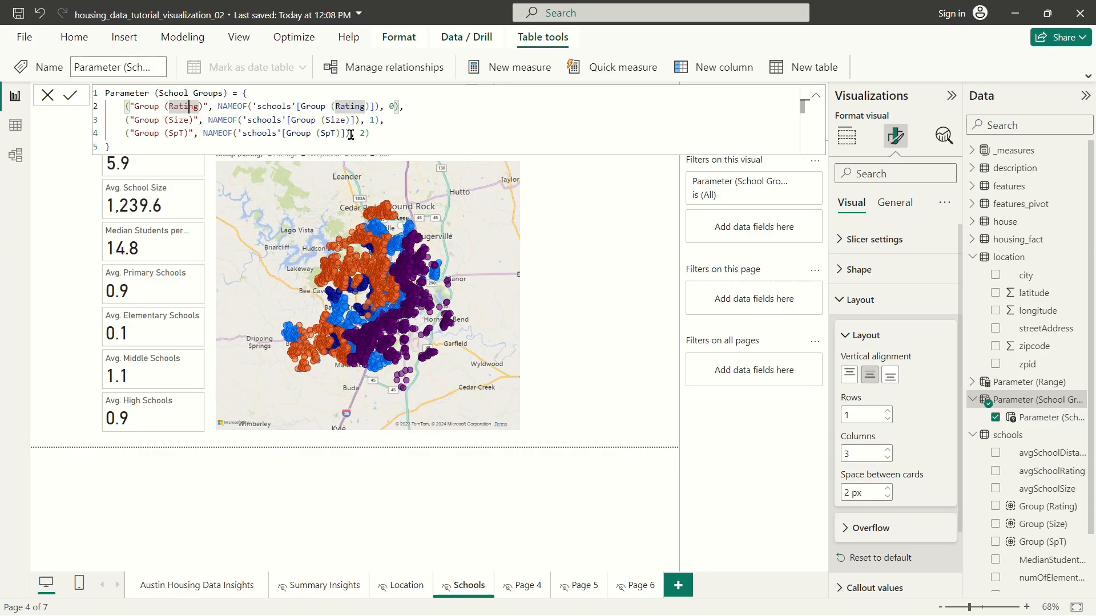
left_click(159, 107)
left_click_drag(202, 107, 139, 107)
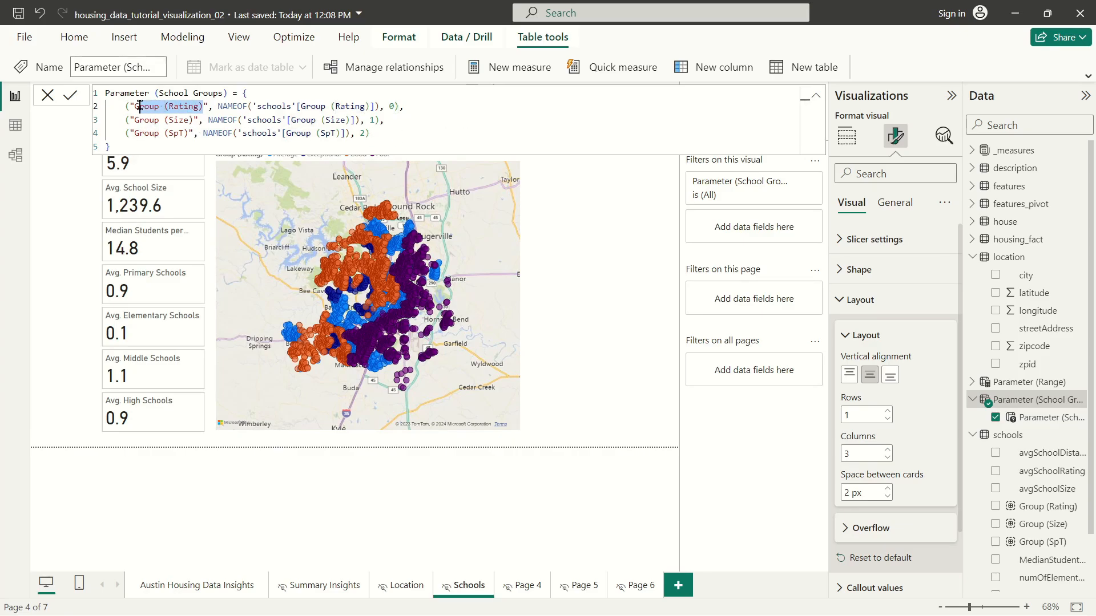
left_click(291, 108)
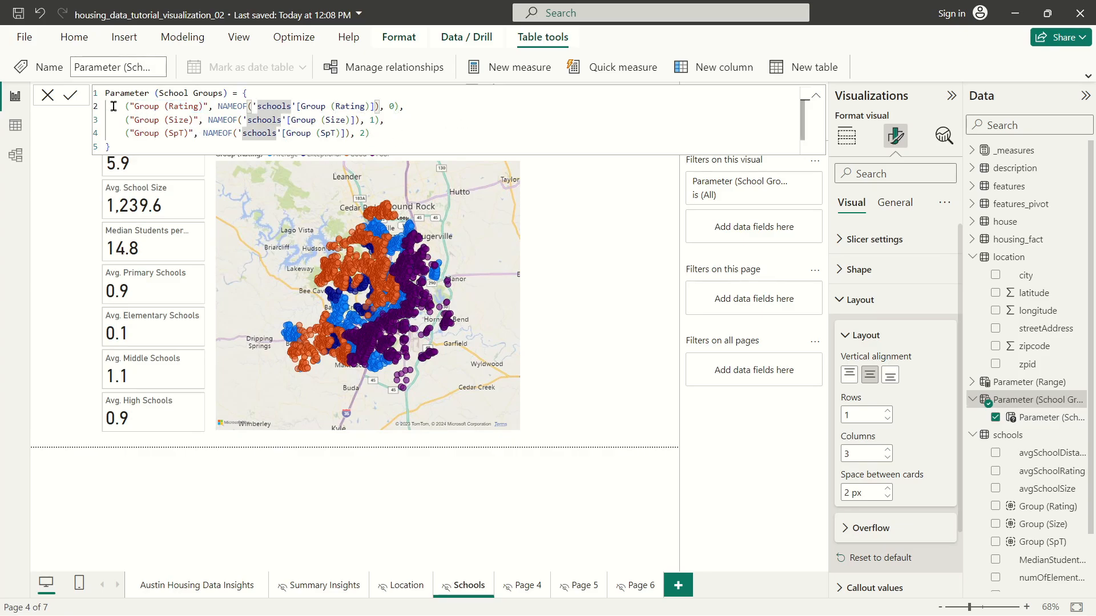
left_click_drag(132, 105, 209, 106)
left_click(194, 119)
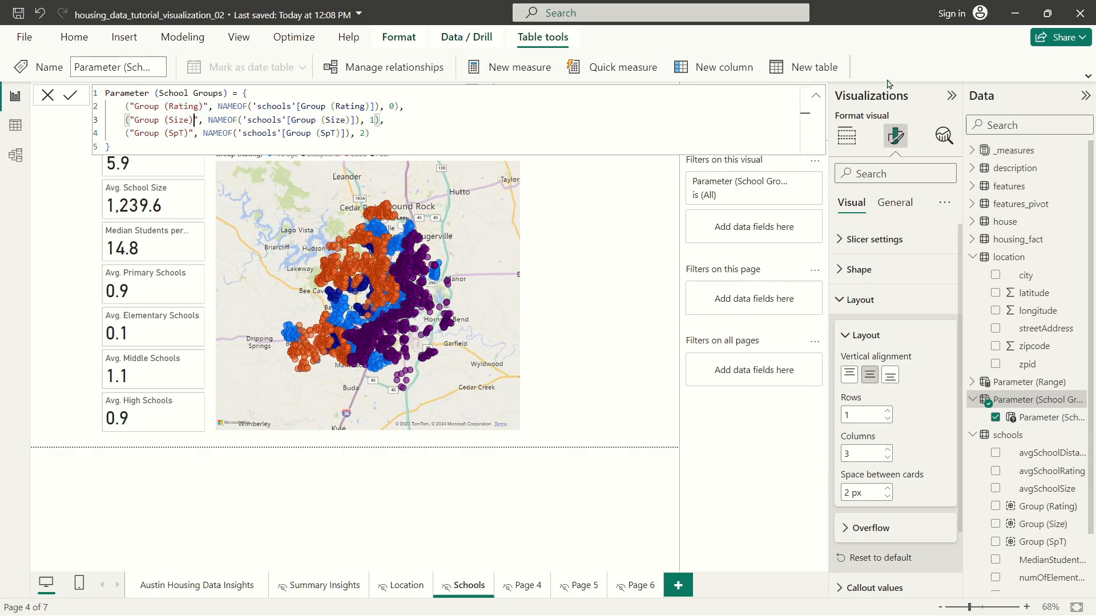
left_click(815, 98)
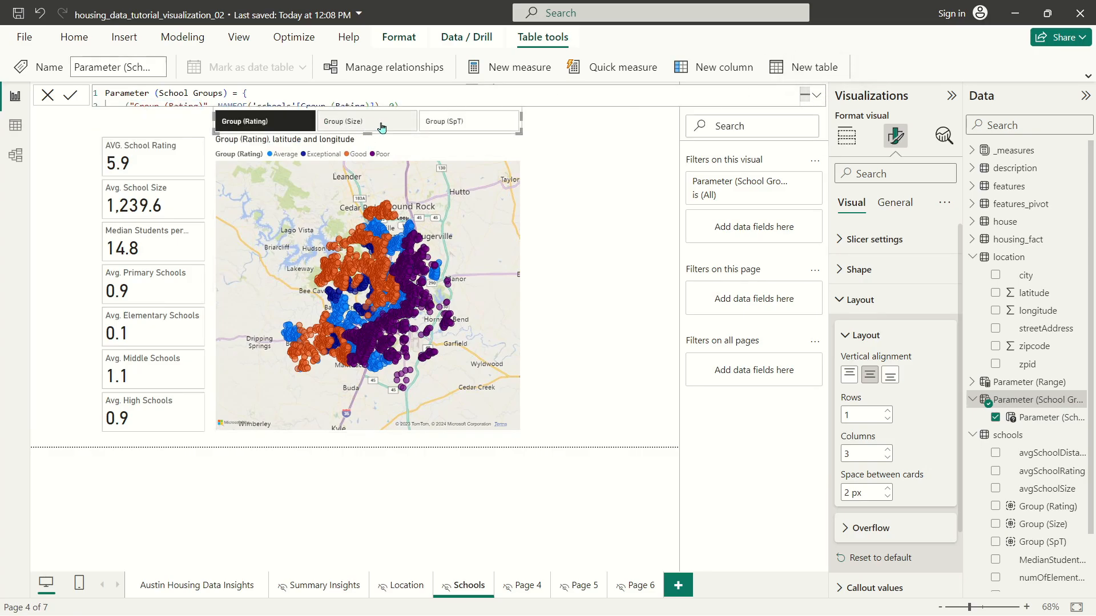
left_click(815, 98)
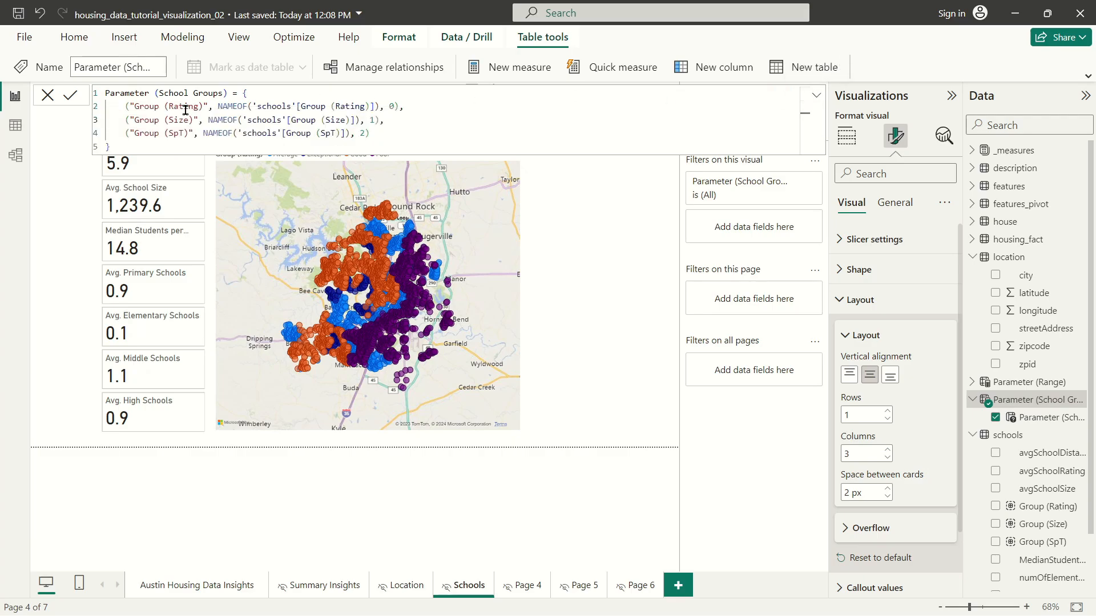
- Replace the Group (Rating) display name in the parameter's formula with a test name and check it on the slicer
left_click_drag(203, 106, 135, 106)
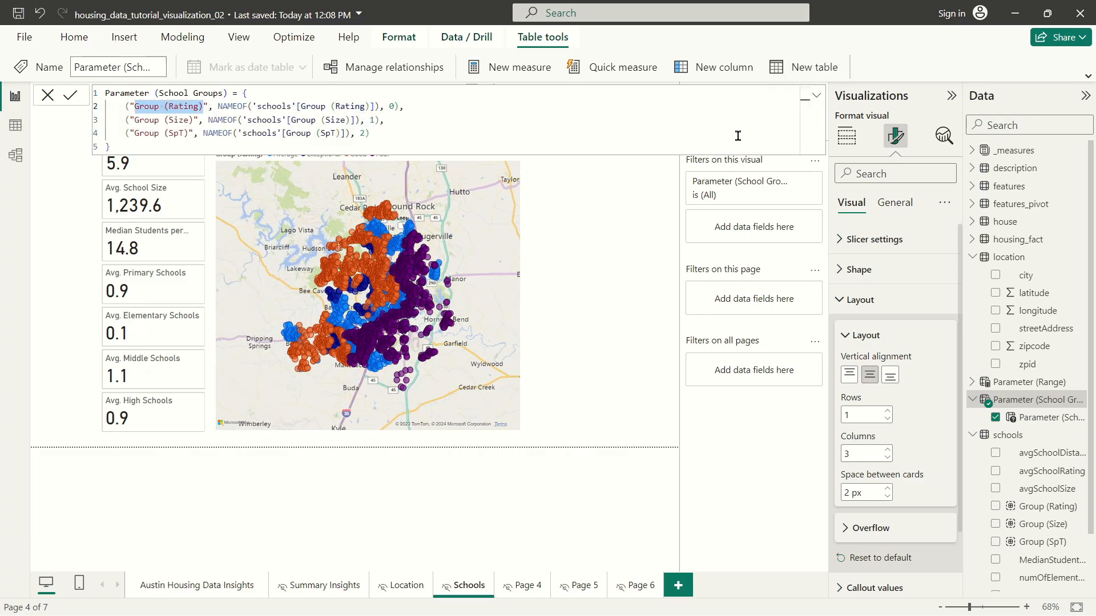
type("Bill")
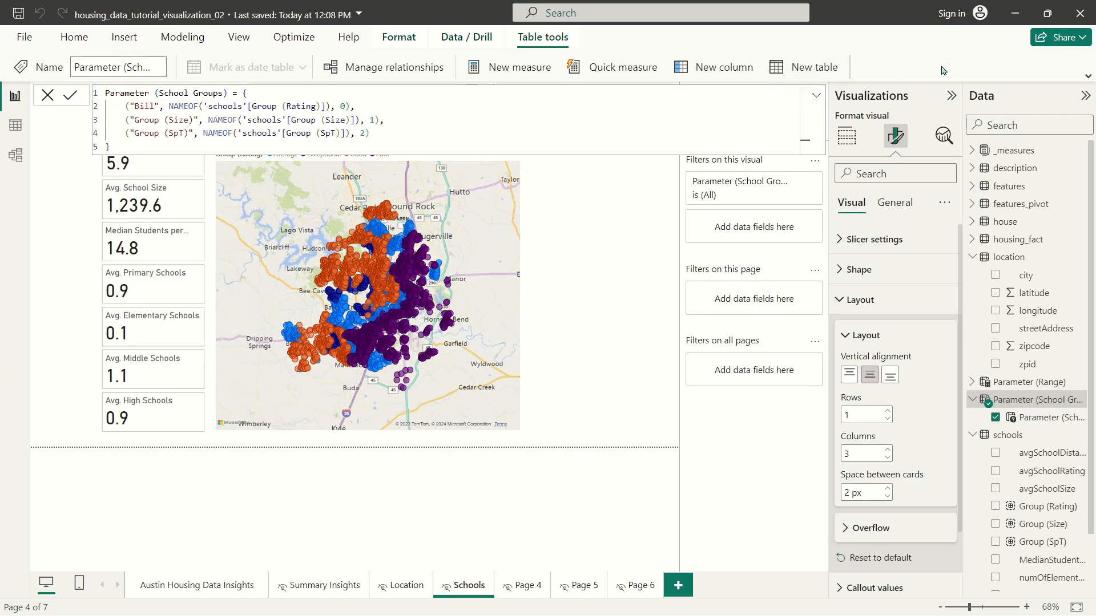
left_click(815, 96)
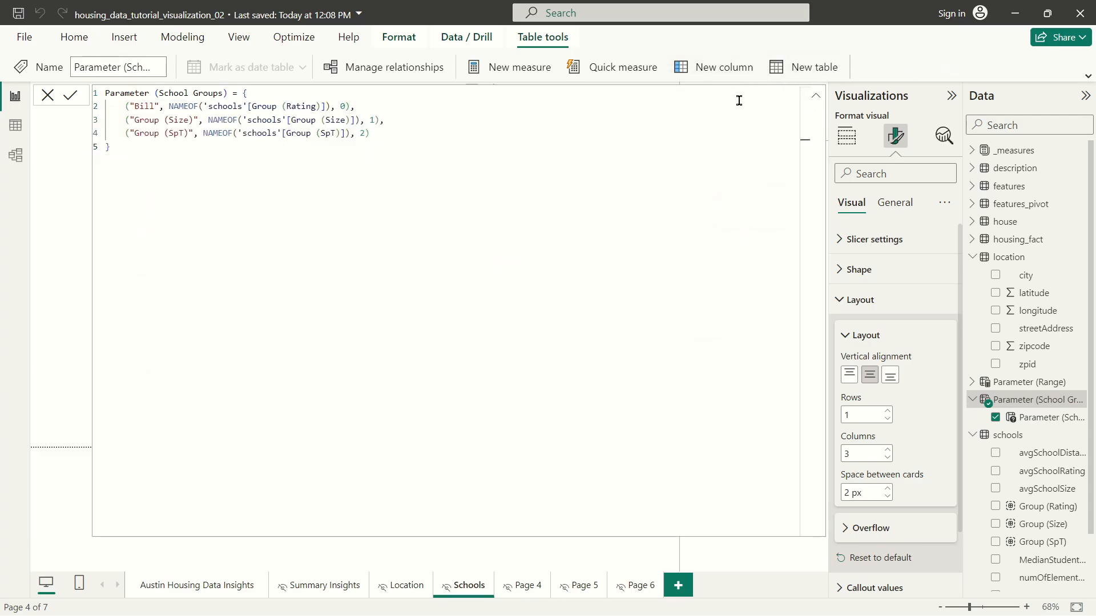
left_click(816, 96)
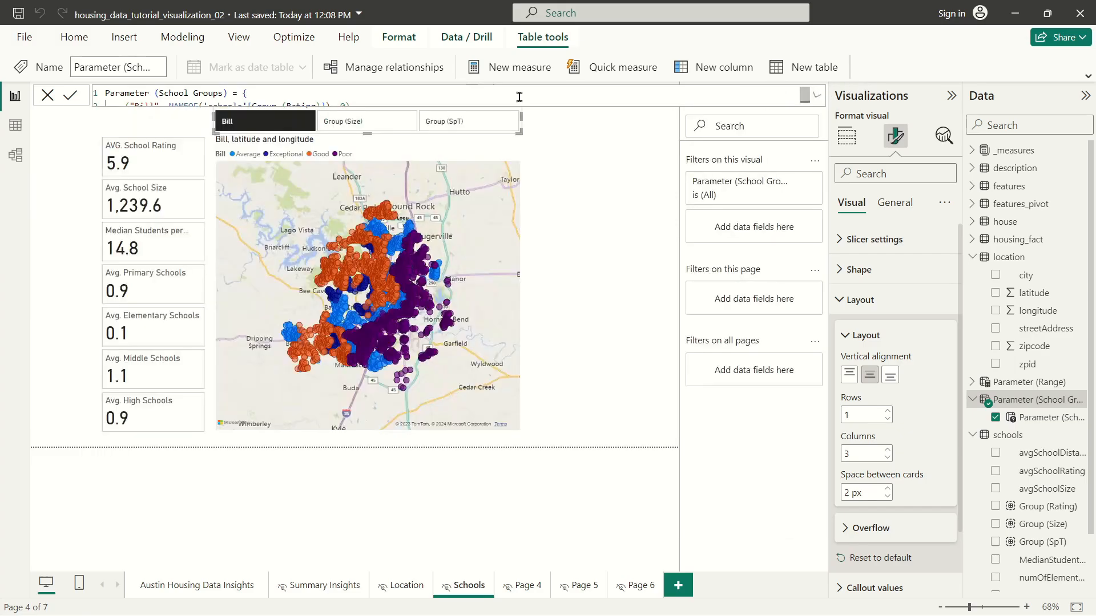
- Rename the display names in the School Groups parameter's formula to School Rating, School Size and Students per Teacher
left_click(815, 96)
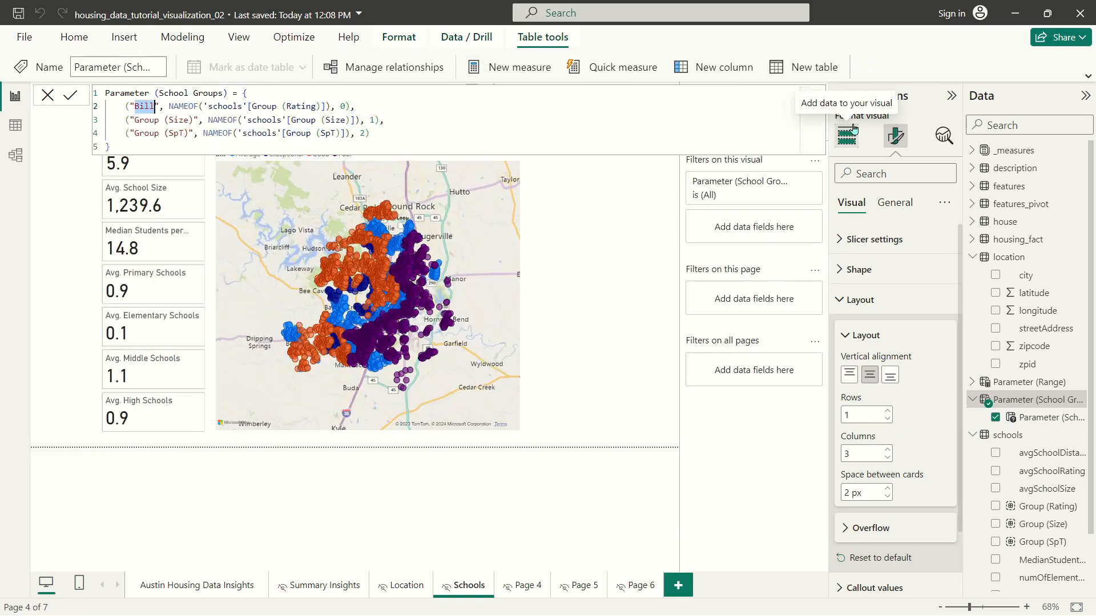
type("School Rating")
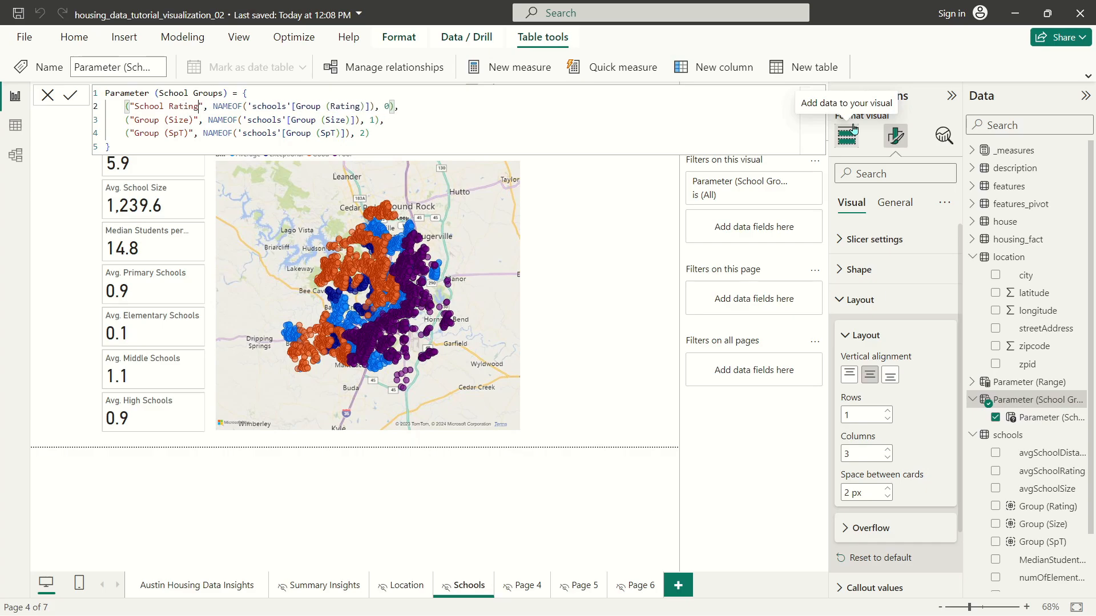
left_click_drag(193, 120, 133, 121)
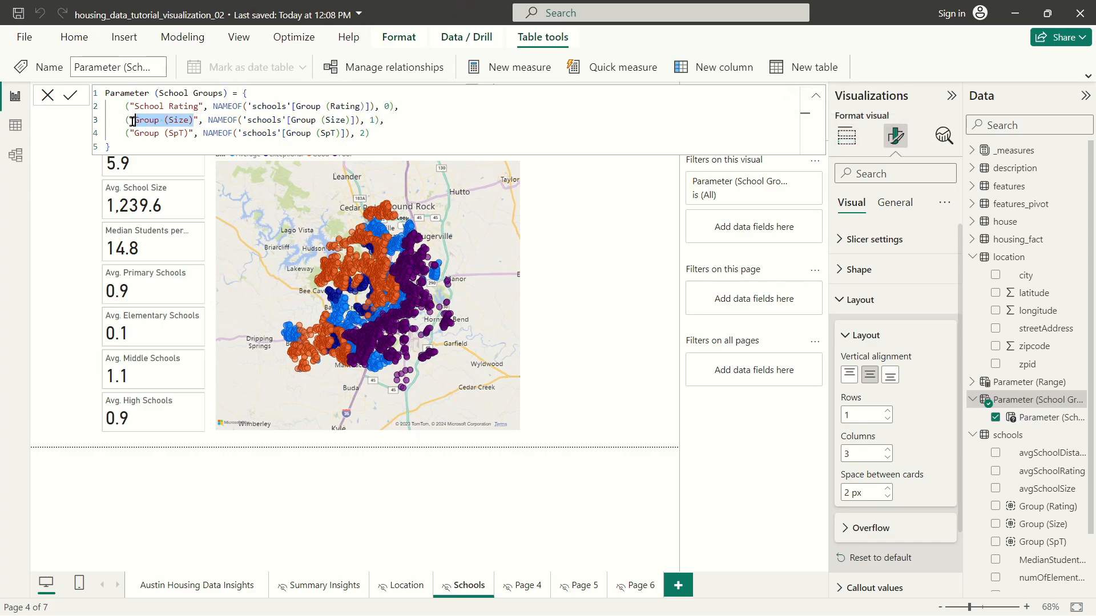
type("School Siz")
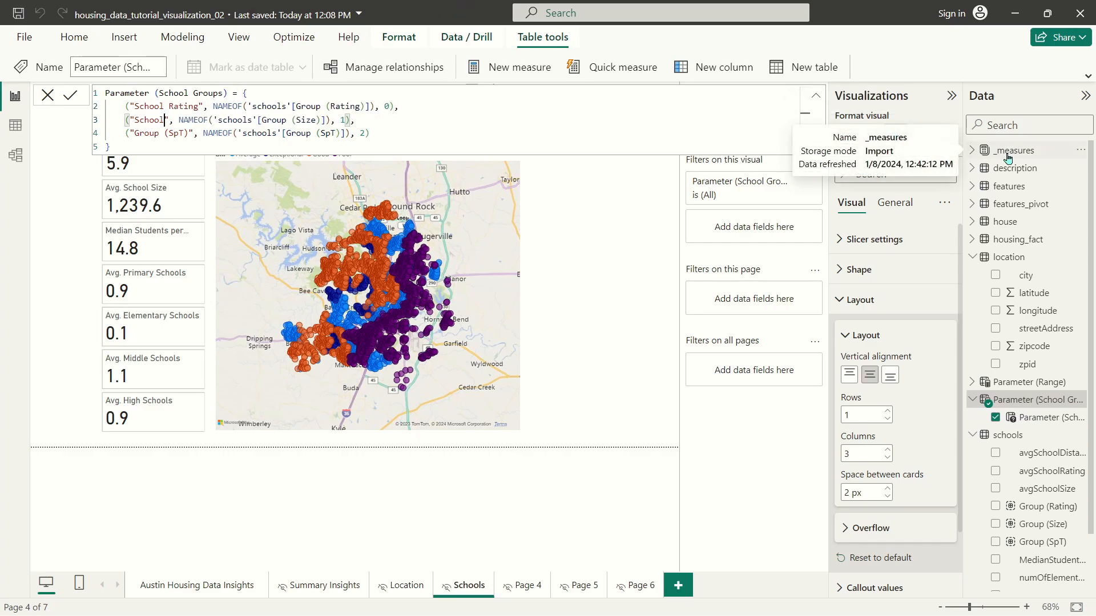
type("e")
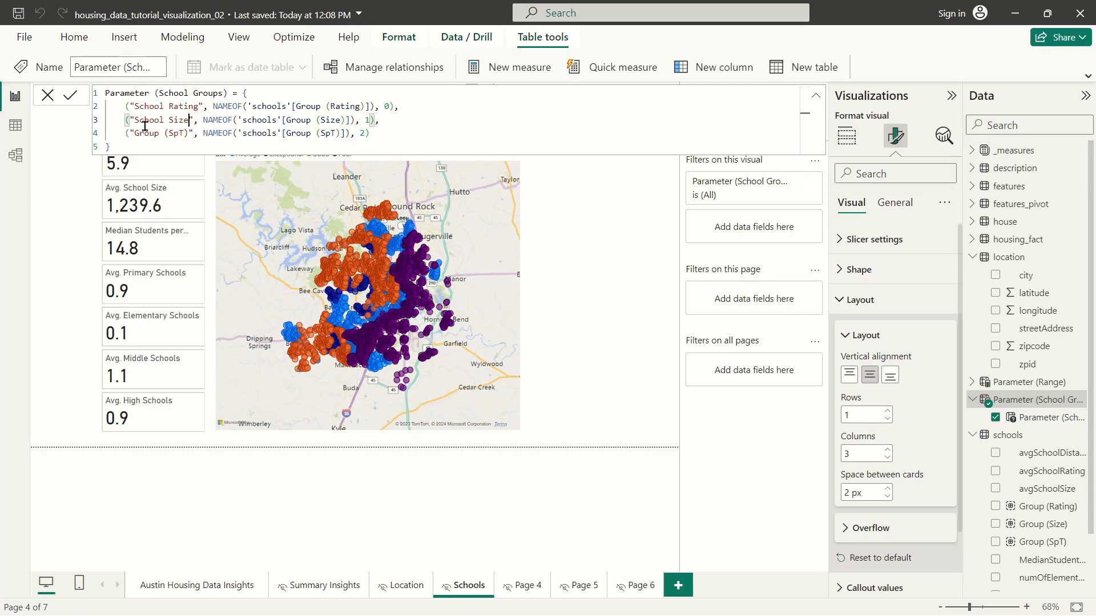
left_click_drag(134, 132, 182, 132)
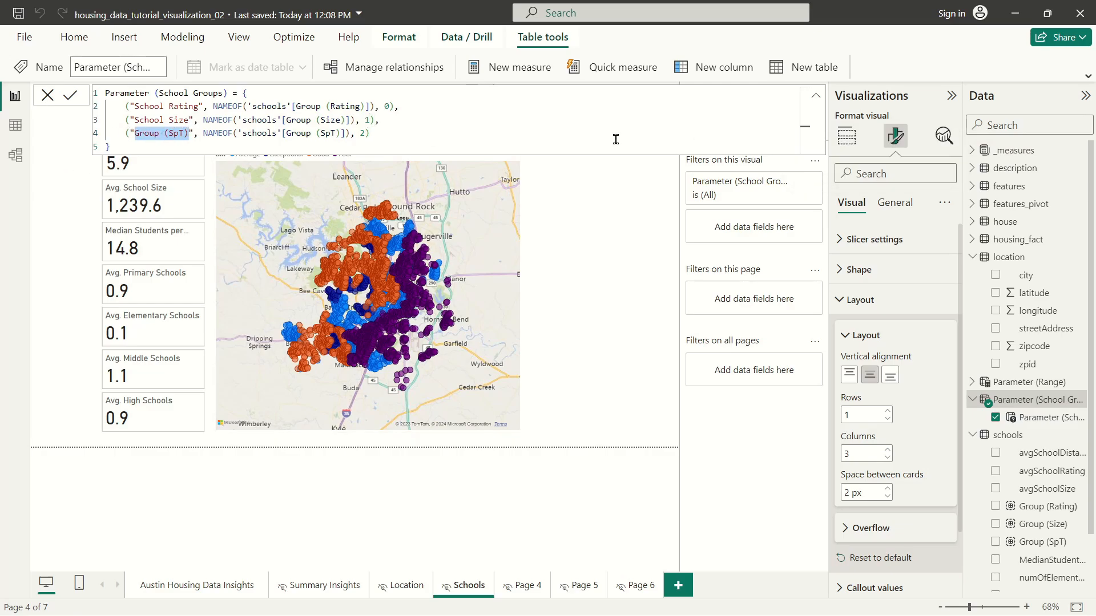
type("Students ")
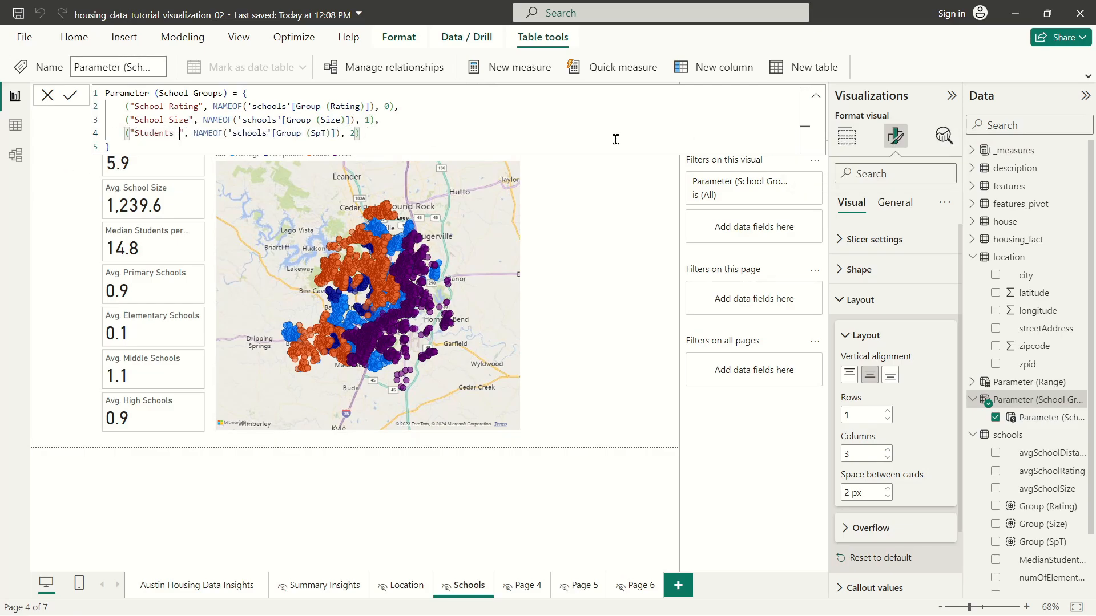
type("per Teacher")
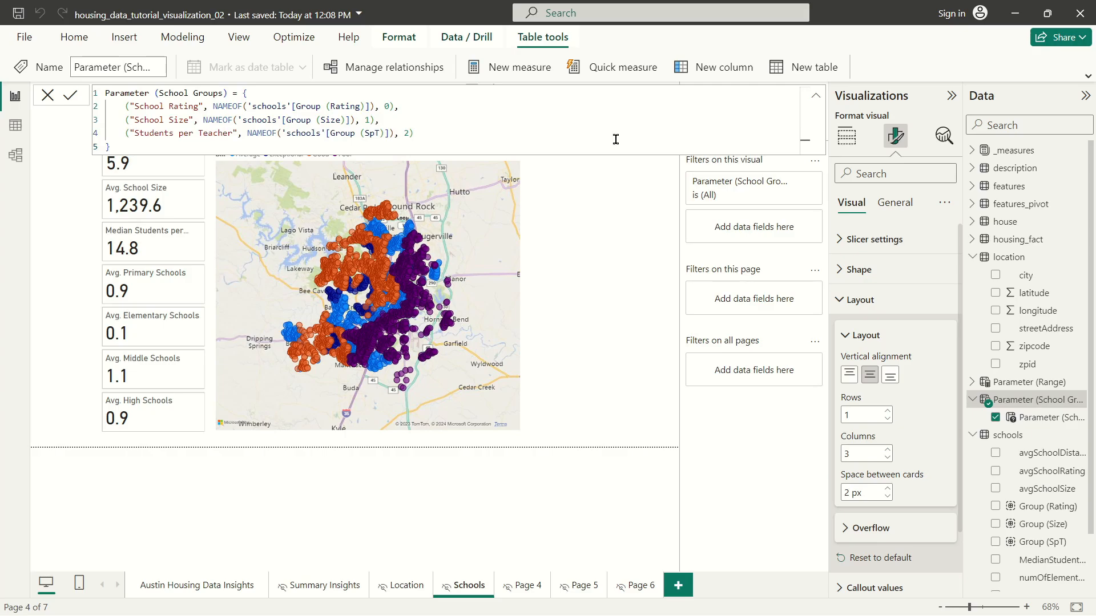
left_click(815, 97)
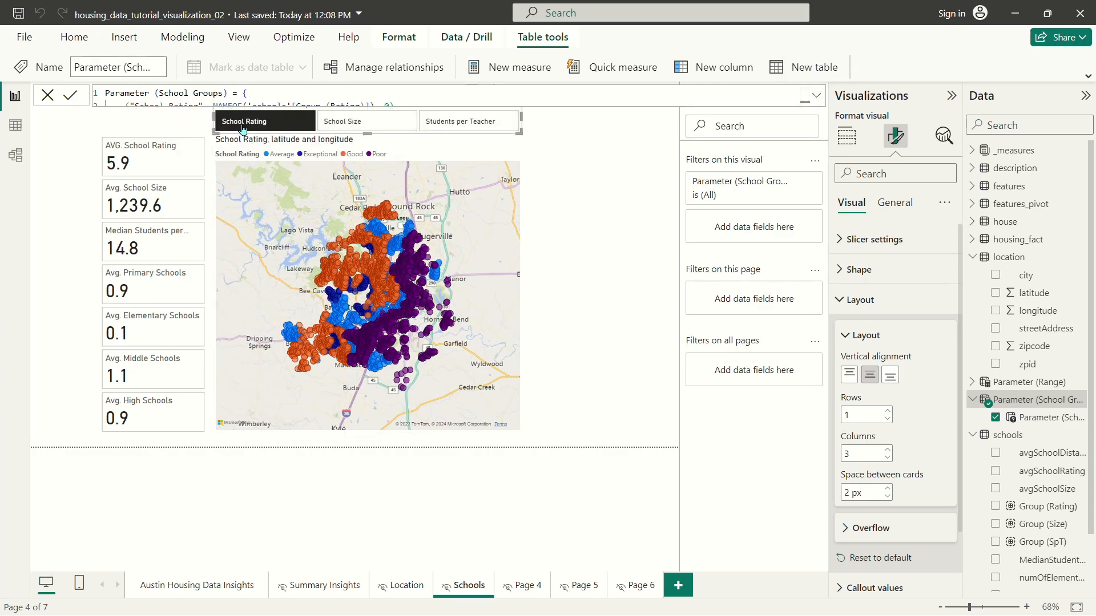
- Switch the button slicer through School Size, Students per Teacher and School Rating to check the map's legend, and deselect the slicer
left_click(342, 122)
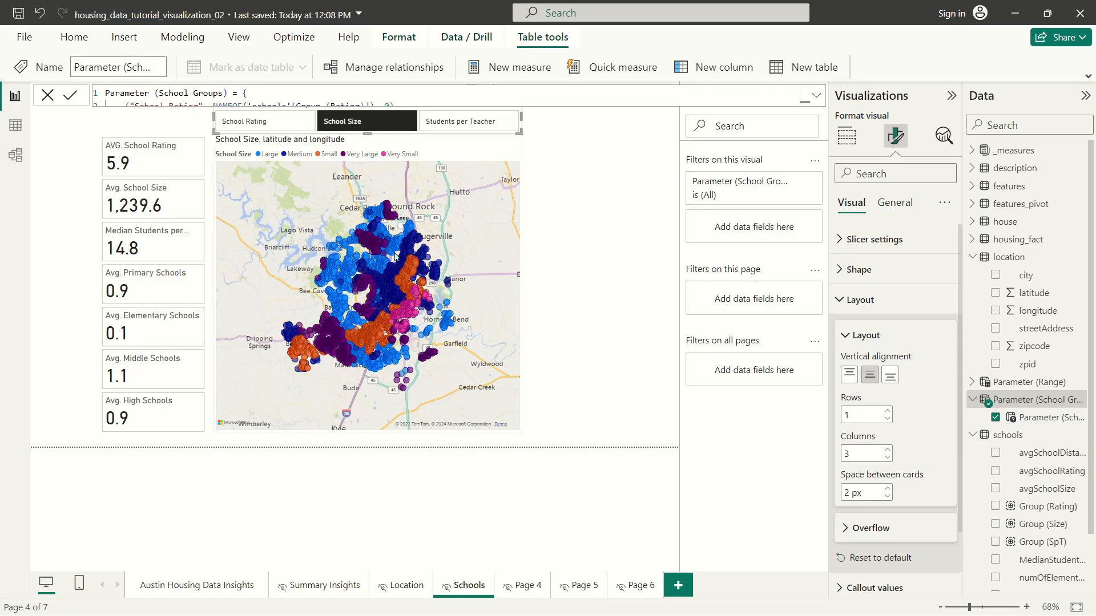
left_click(460, 122)
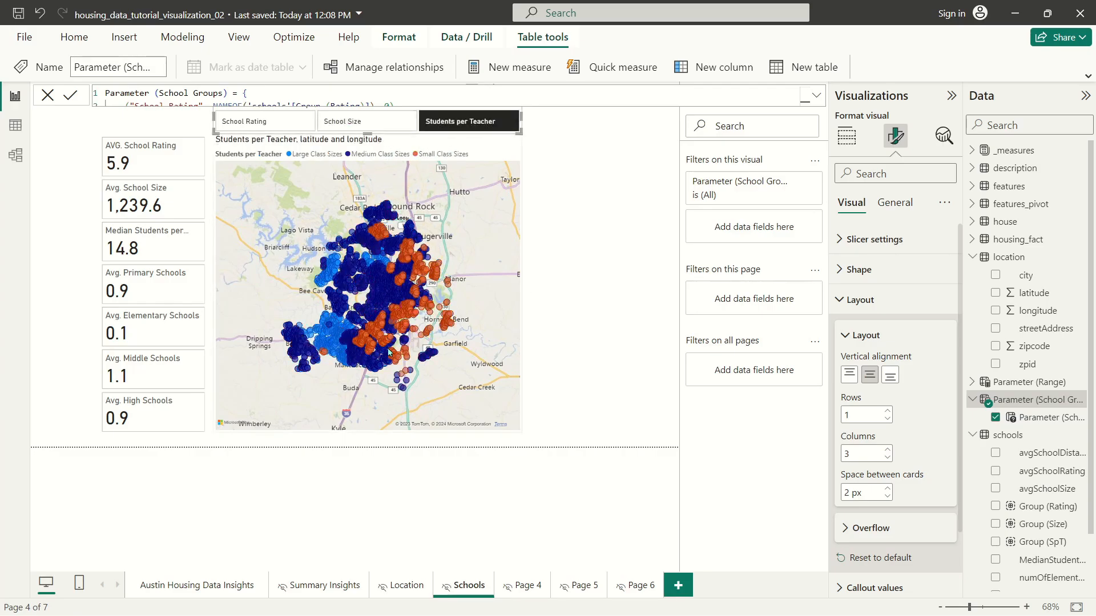
left_click(343, 121)
left_click(265, 121)
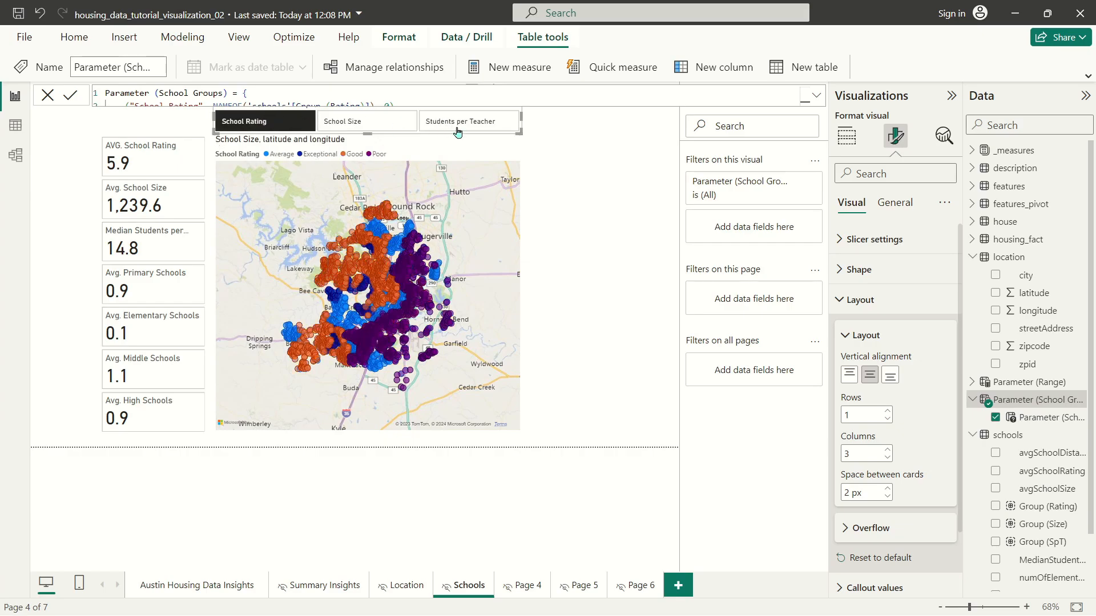
left_click(655, 212)
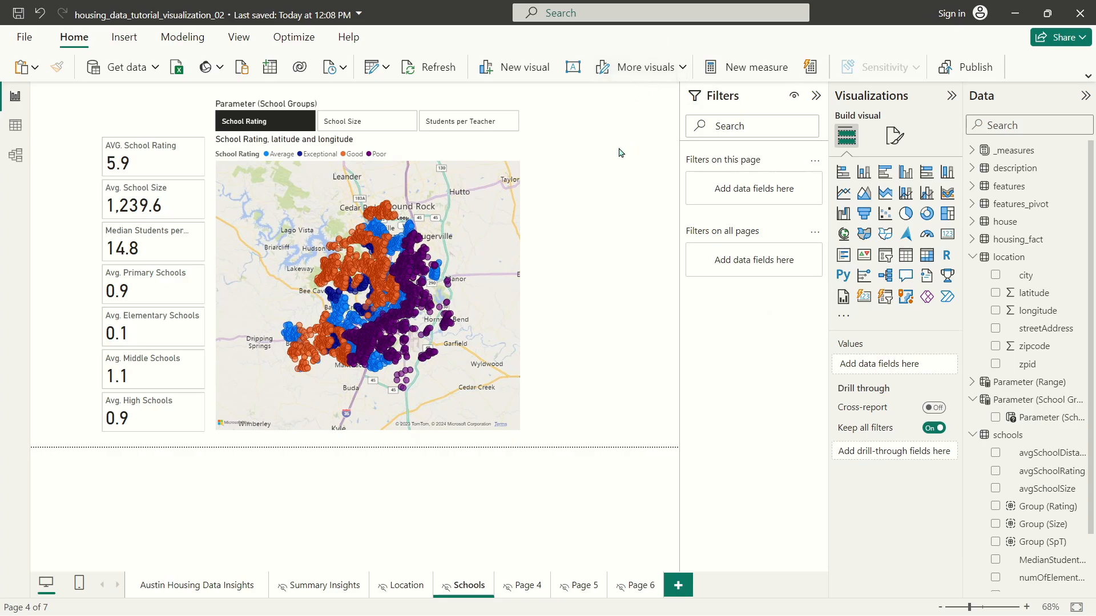
- Add a zipcode slicer in the empty area beside the map and set its style to Dropdown
left_click_drag(529, 125, 688, 449)
scroll(1025, 451, "down", 2)
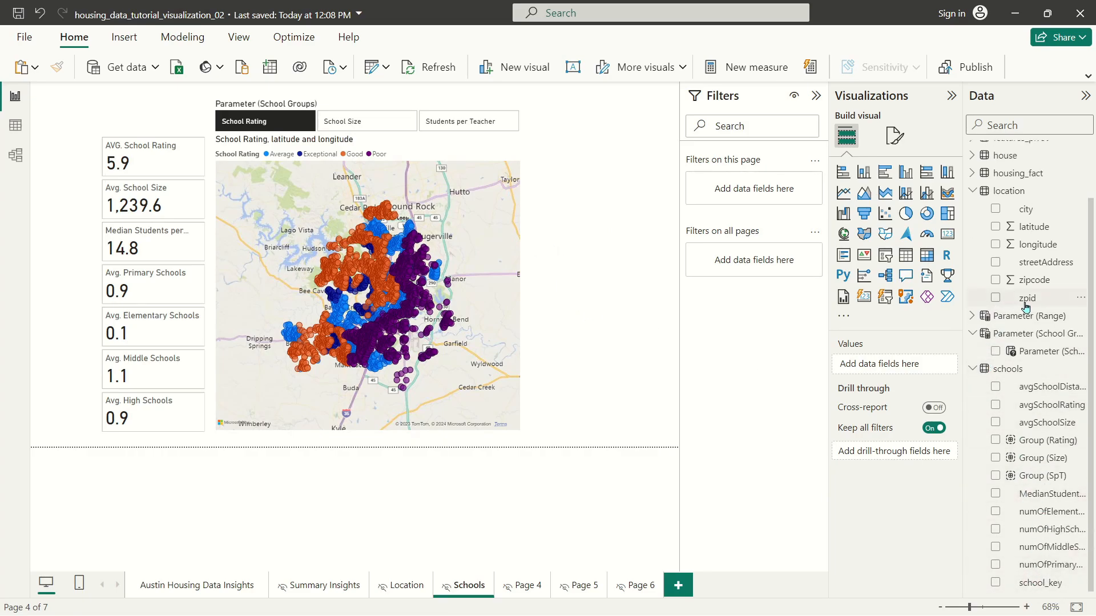
left_click_drag(1035, 280, 611, 223)
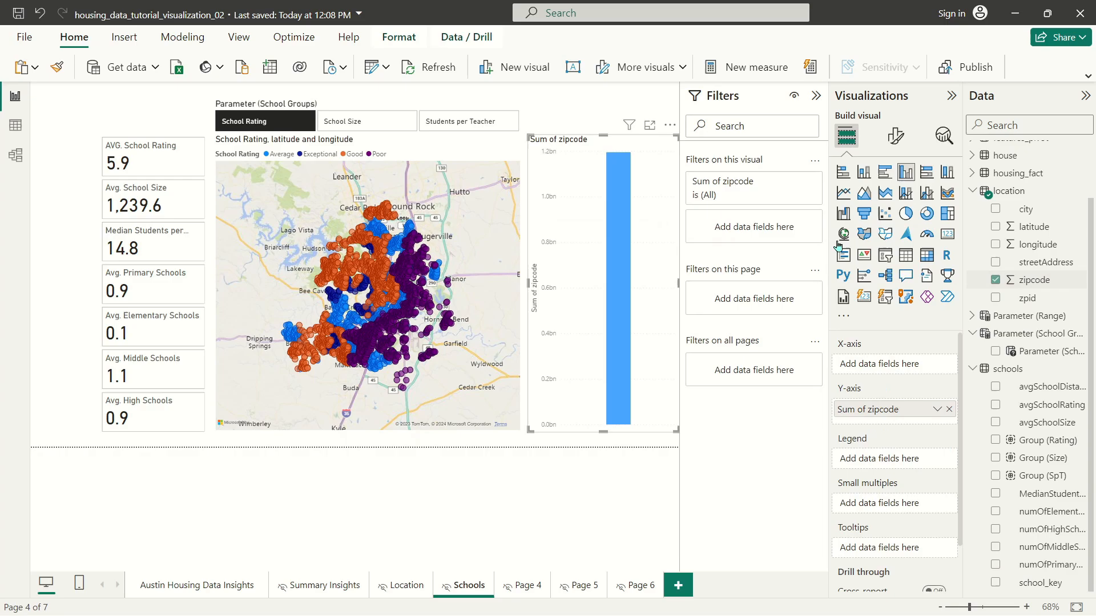
left_click(884, 256)
left_click(896, 136)
left_click(879, 242)
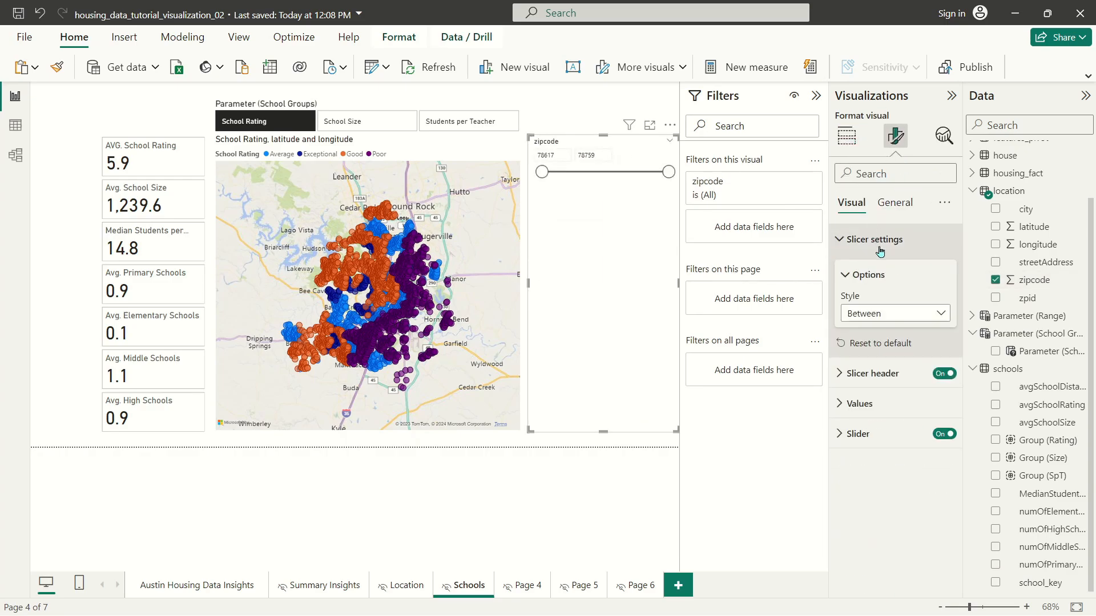
left_click(871, 314)
left_click(873, 362)
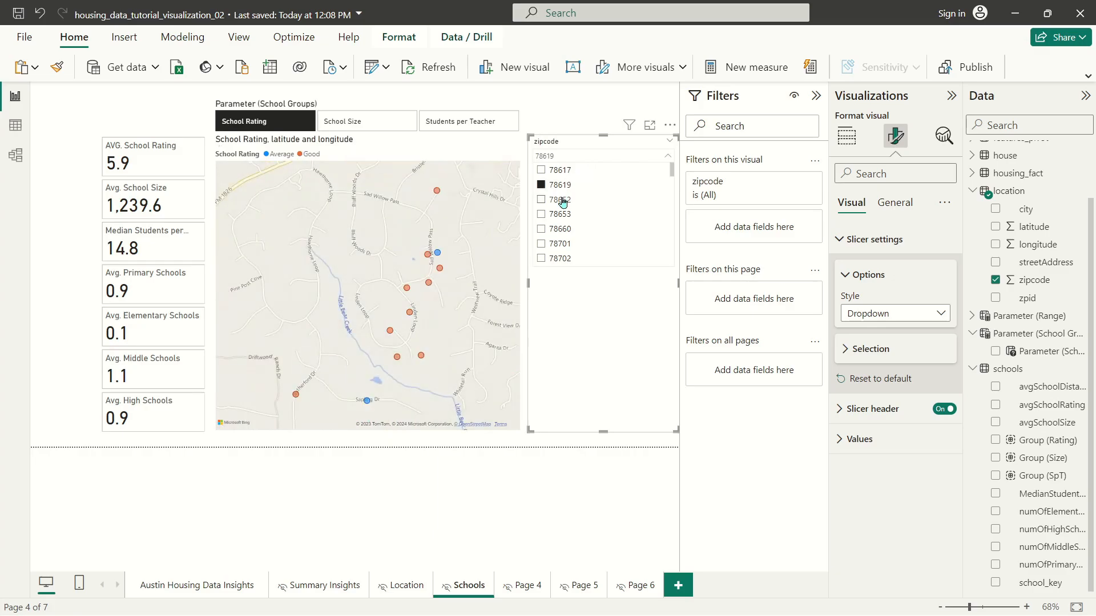
- Test the zipcode slicer on the map with 78652, 78653, 78701 and 78702, and delete the slicer
left_click(560, 199)
left_click(560, 214)
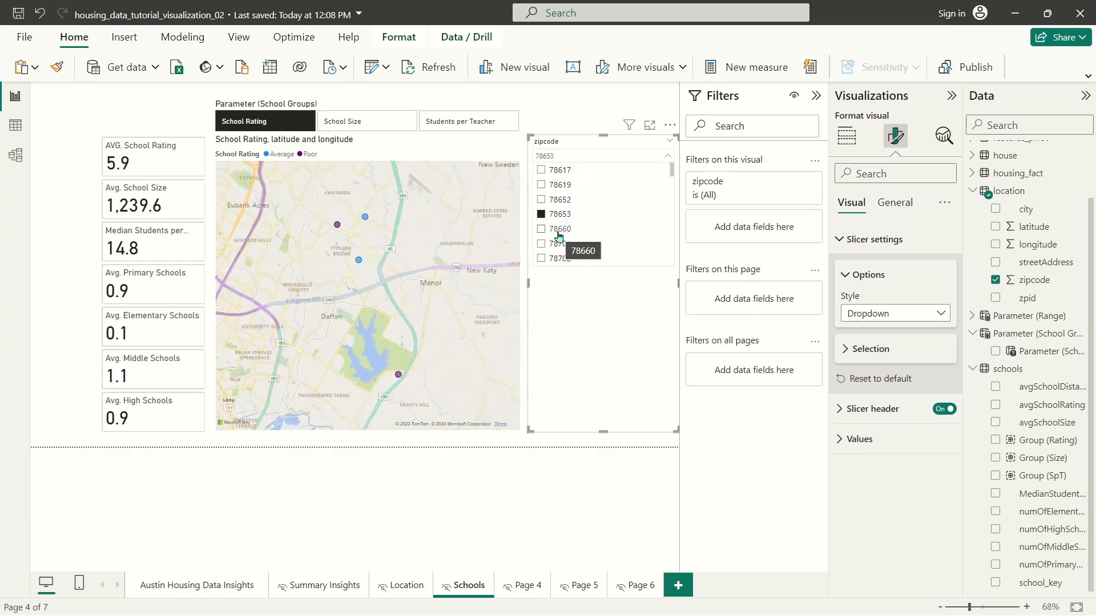
left_click(559, 244)
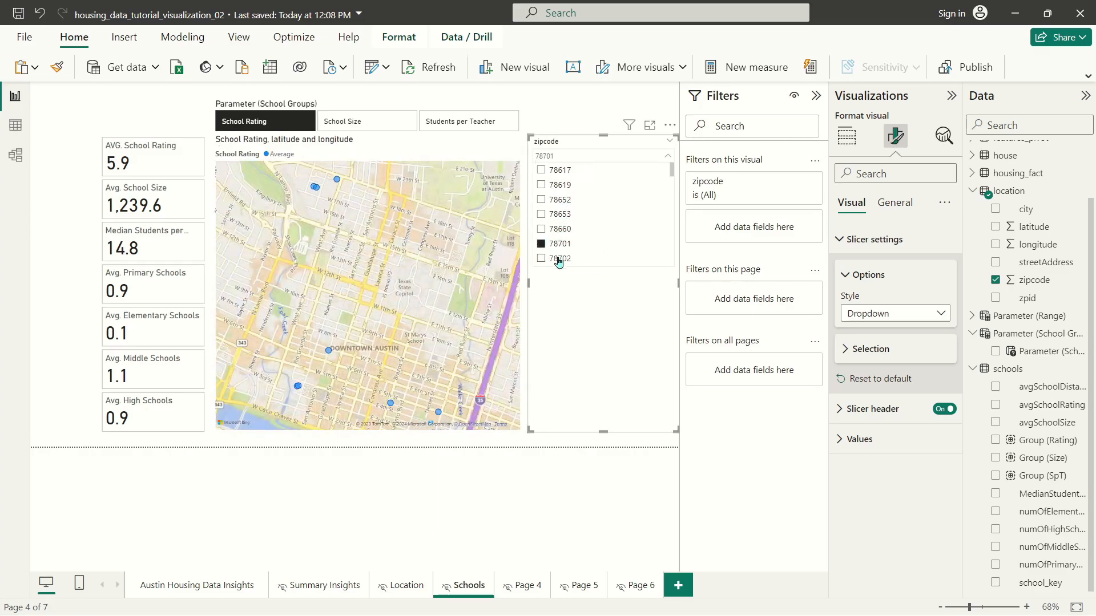
left_click(560, 258)
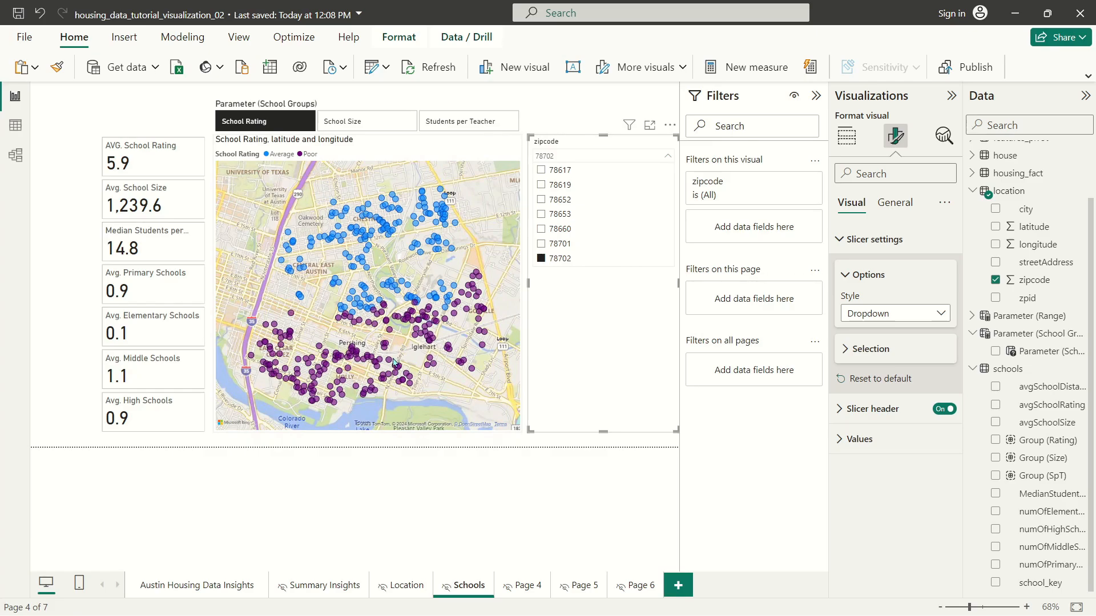
key("Delete")
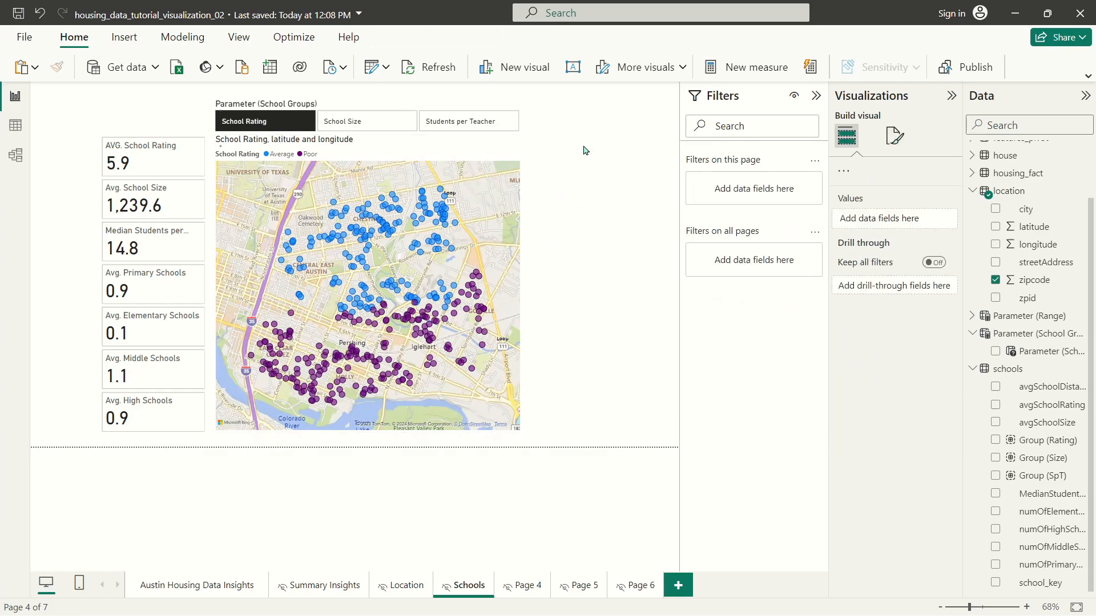
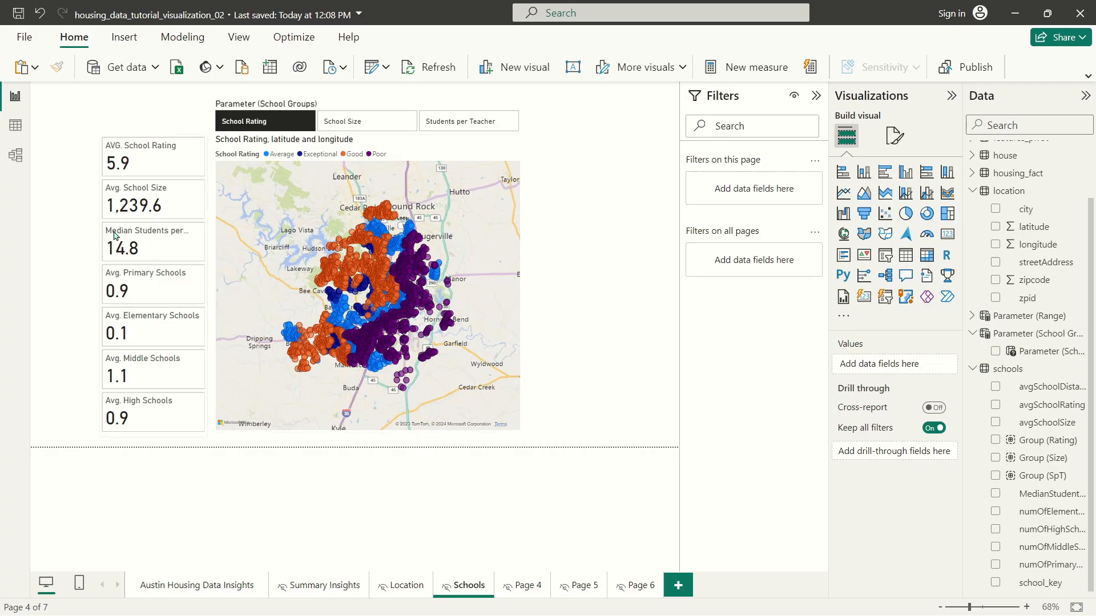
- Insert a 100% stacked bar chart beside the map with zipcode on the Y-axis and Property Count on the X-axis
left_click(926, 173)
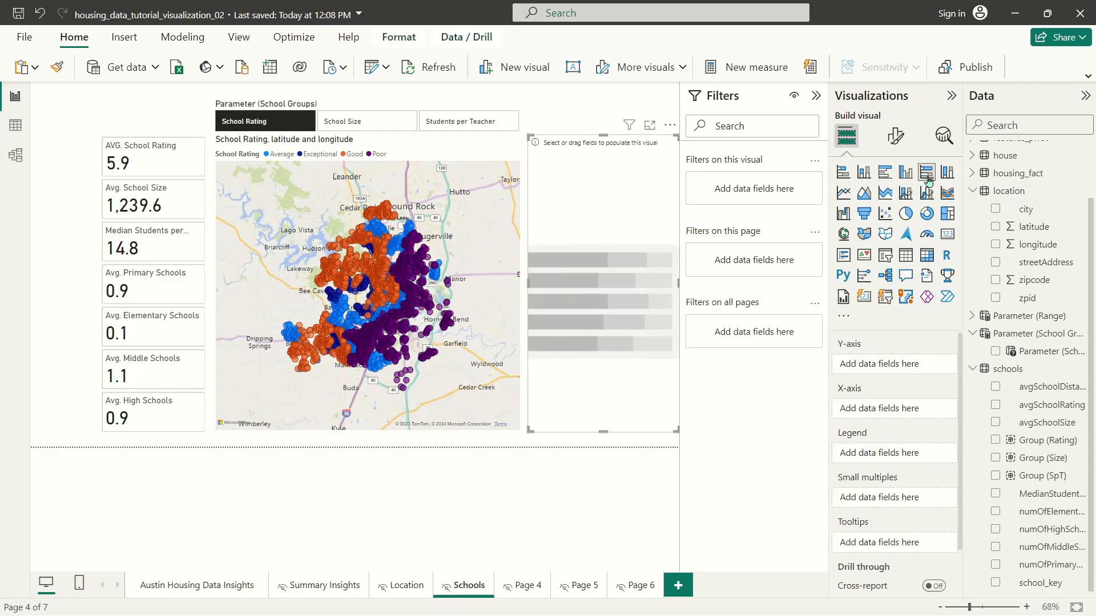
left_click_drag(1022, 283, 896, 364)
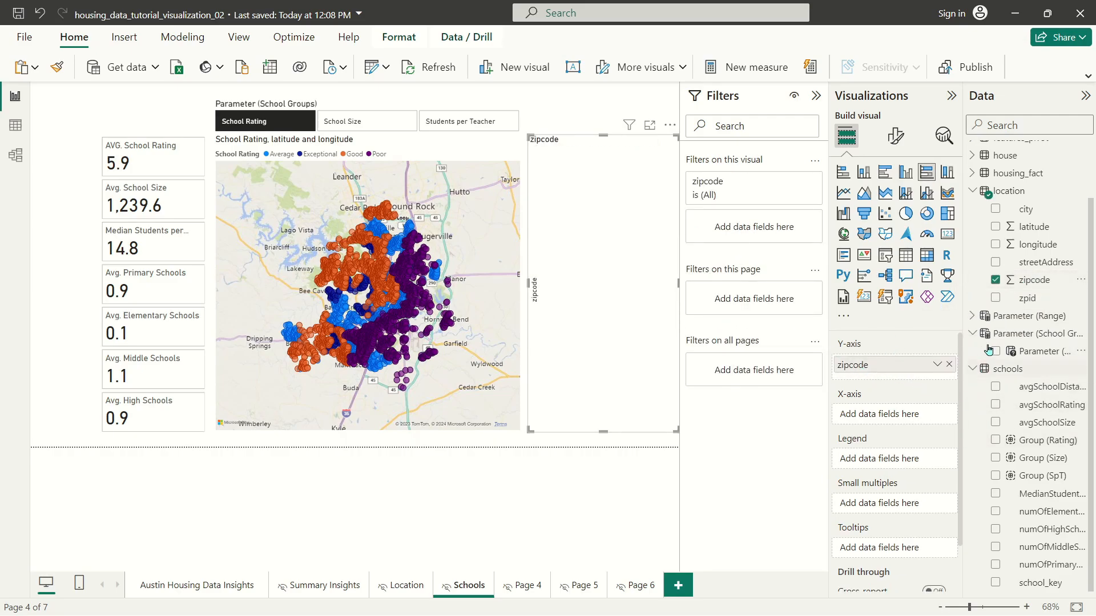
left_click_drag(1031, 299, 993, 297)
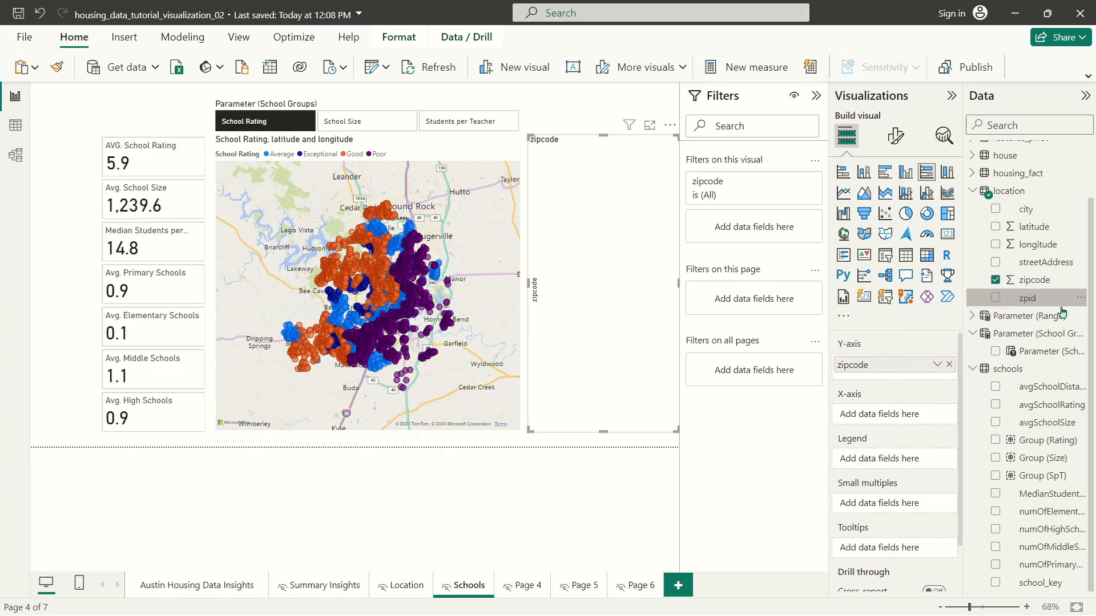
scroll(994, 171, "up", 2)
left_click(993, 153)
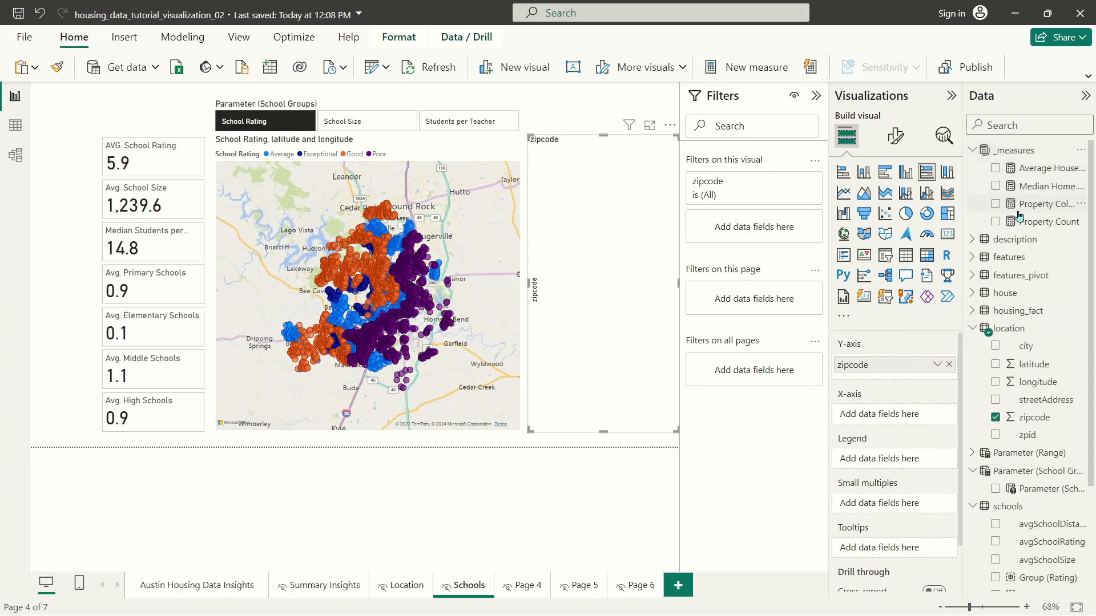
left_click_drag(1031, 224, 885, 416)
- Set the bar chart's Y-axis type to Categorical and look through its zipcode bars
left_click(895, 136)
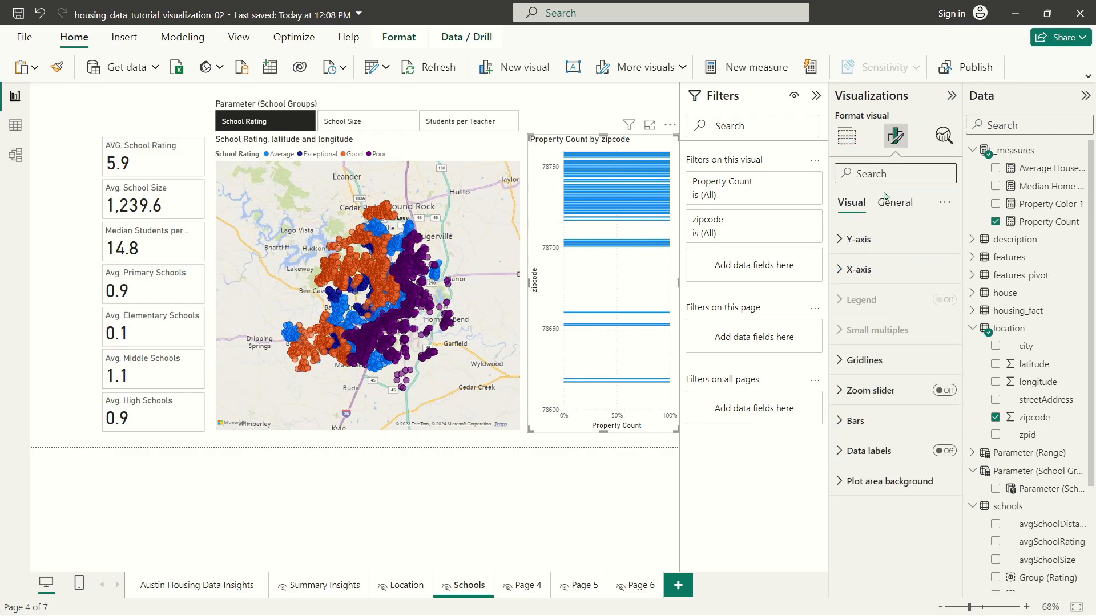
left_click(856, 239)
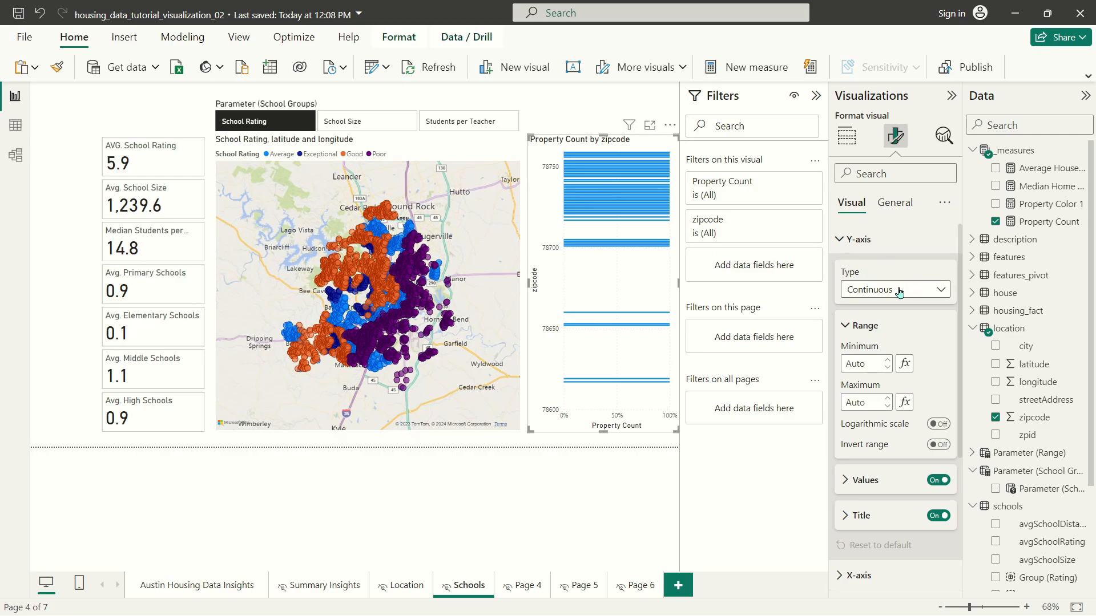
left_click(879, 299)
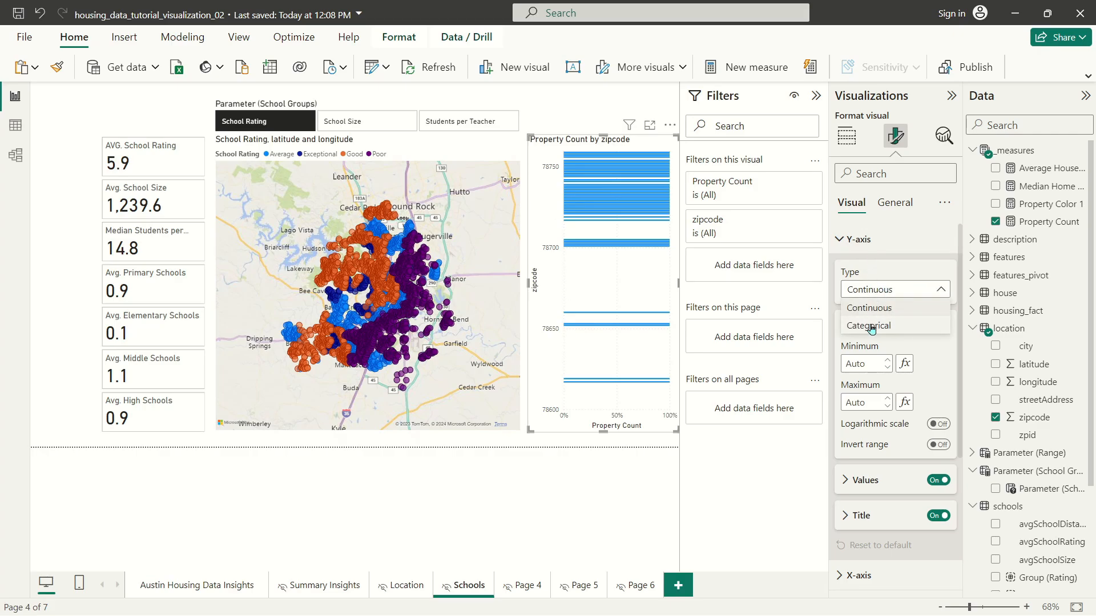
left_click(879, 327)
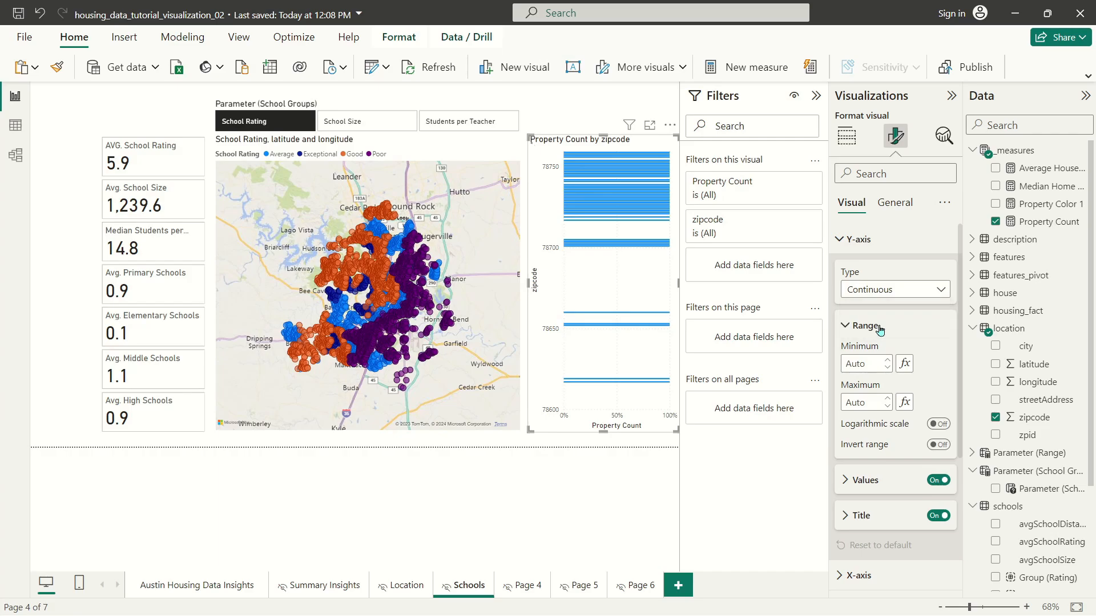
scroll(610, 287, "down", 3)
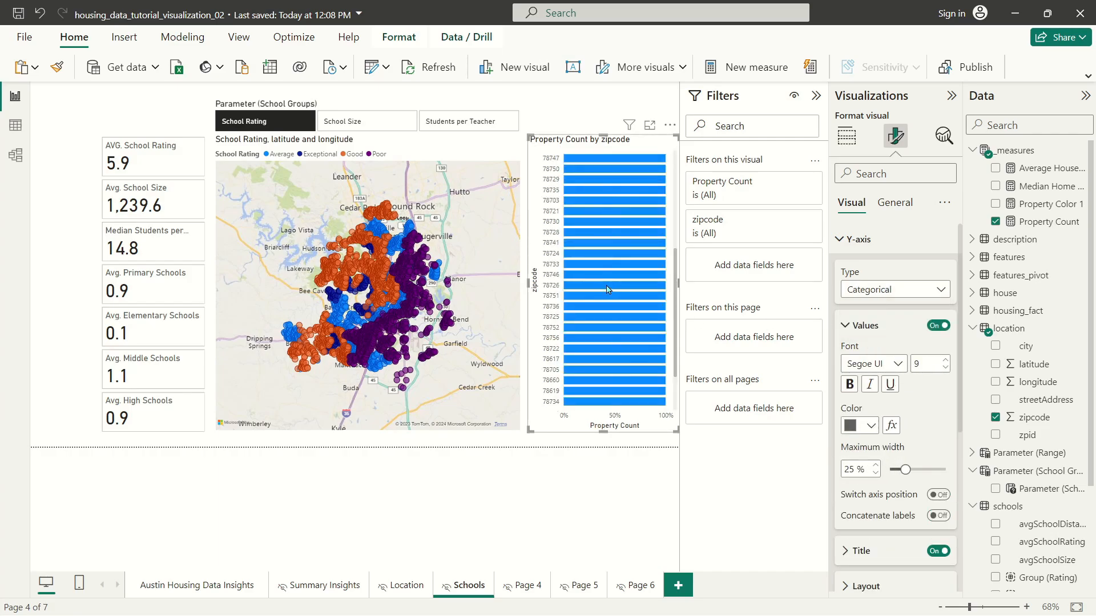
scroll(608, 290, "up", 3)
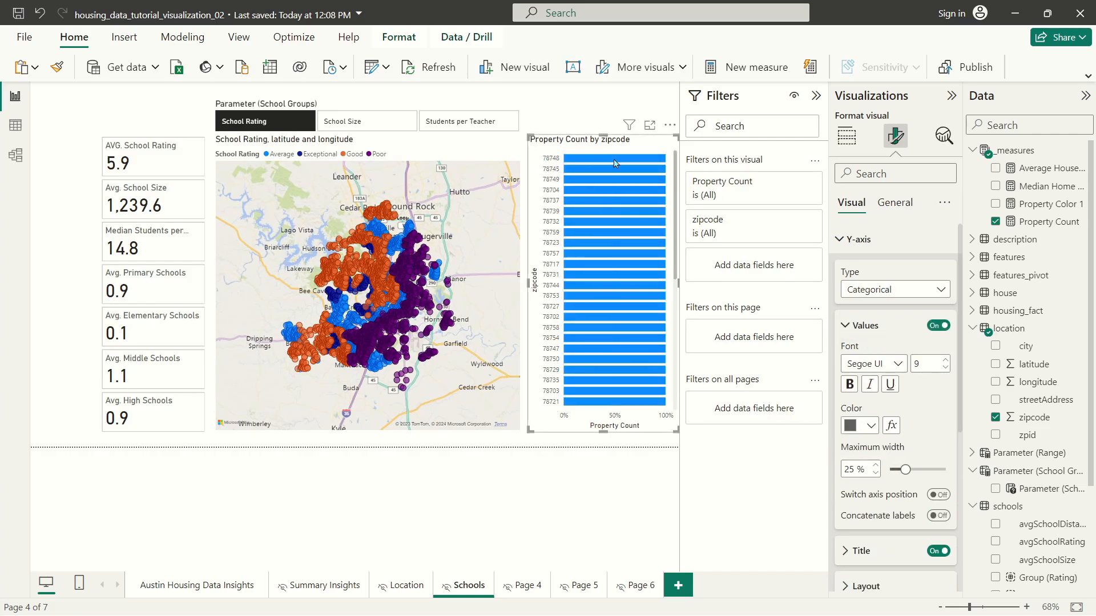
- Sort the bar chart's axis by Property Count and check the order of the zipcode bars
left_click(670, 125)
mouse_move(720, 214)
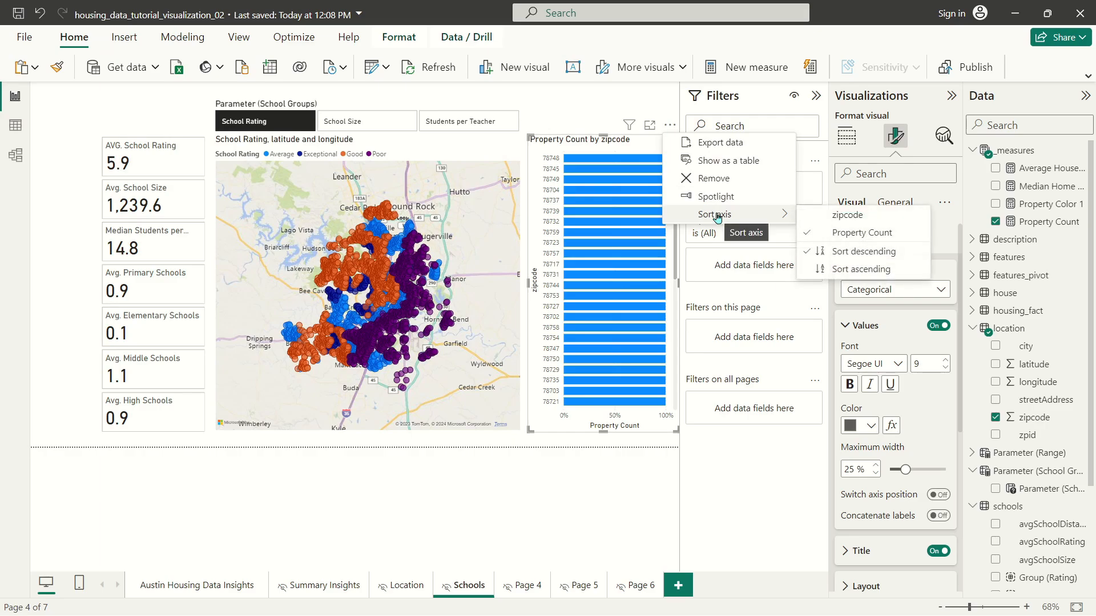
left_click(875, 231)
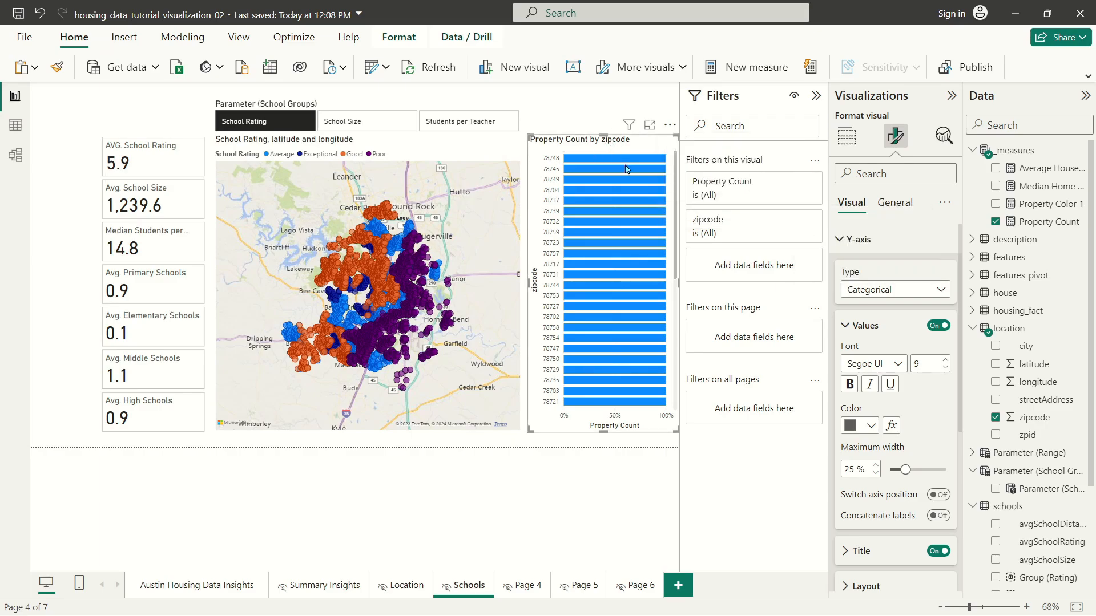
scroll(591, 353, "up", 5)
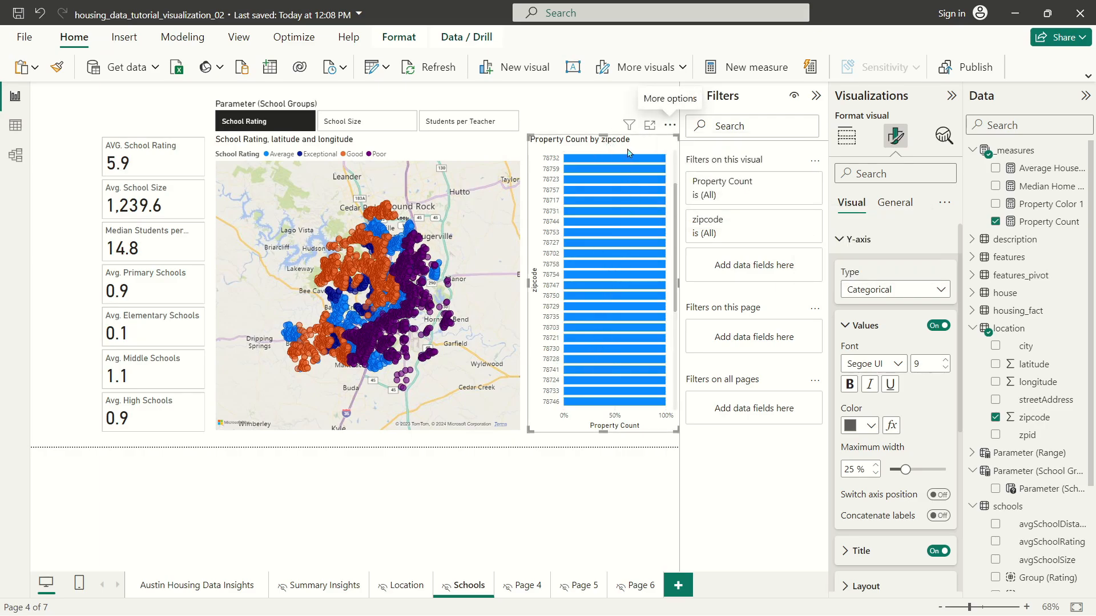
- Add the Parameter (School Groups) field to the legend of the Property Count by zipcode bar chart
mouse_move(630, 163)
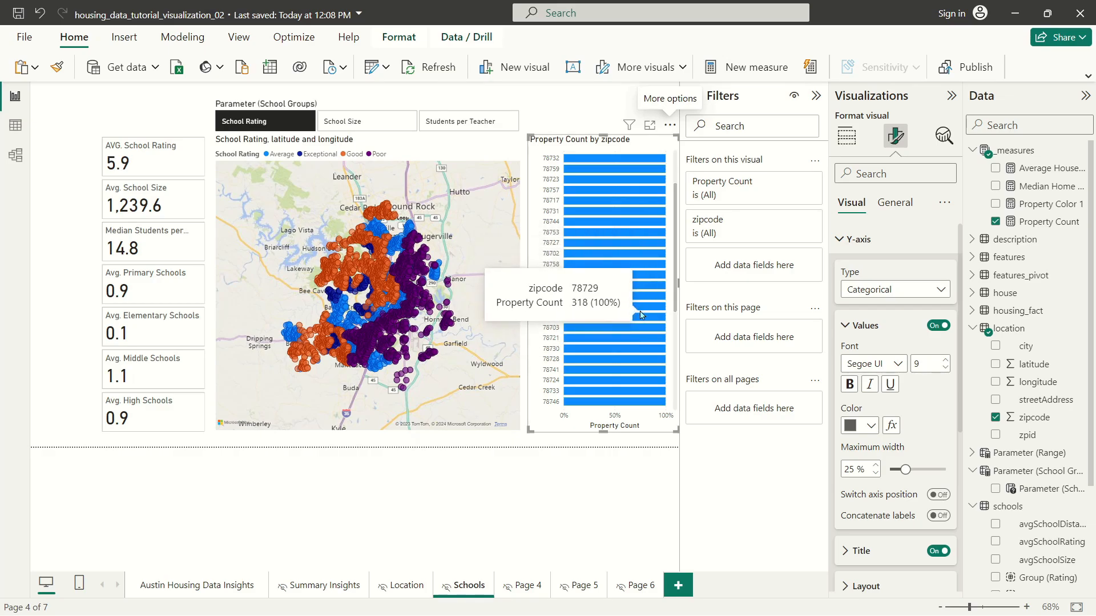
left_click(846, 135)
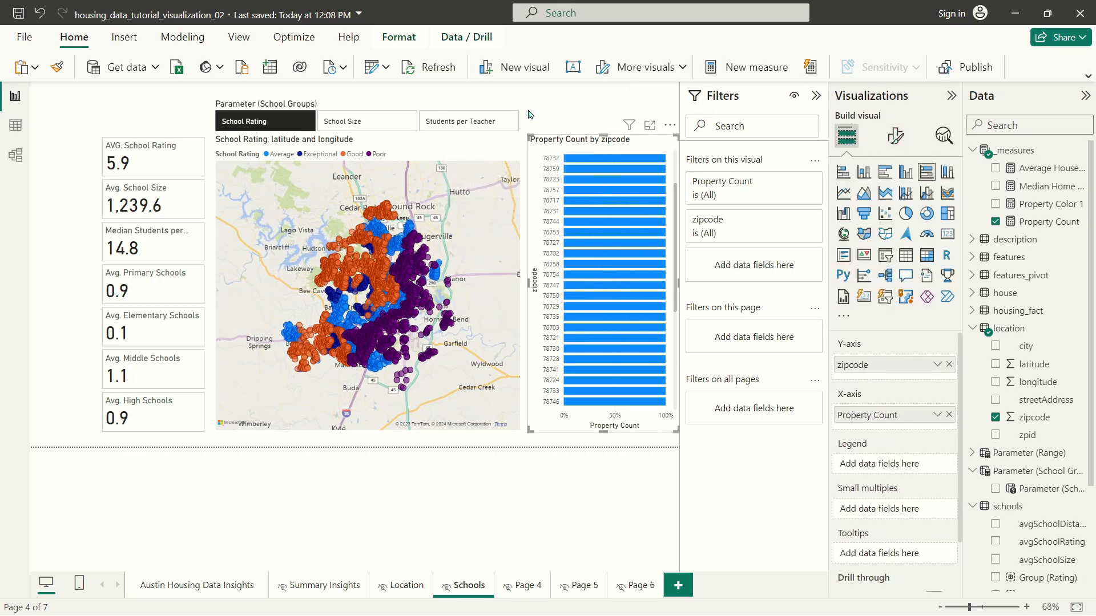
scroll(608, 141, "up", 3)
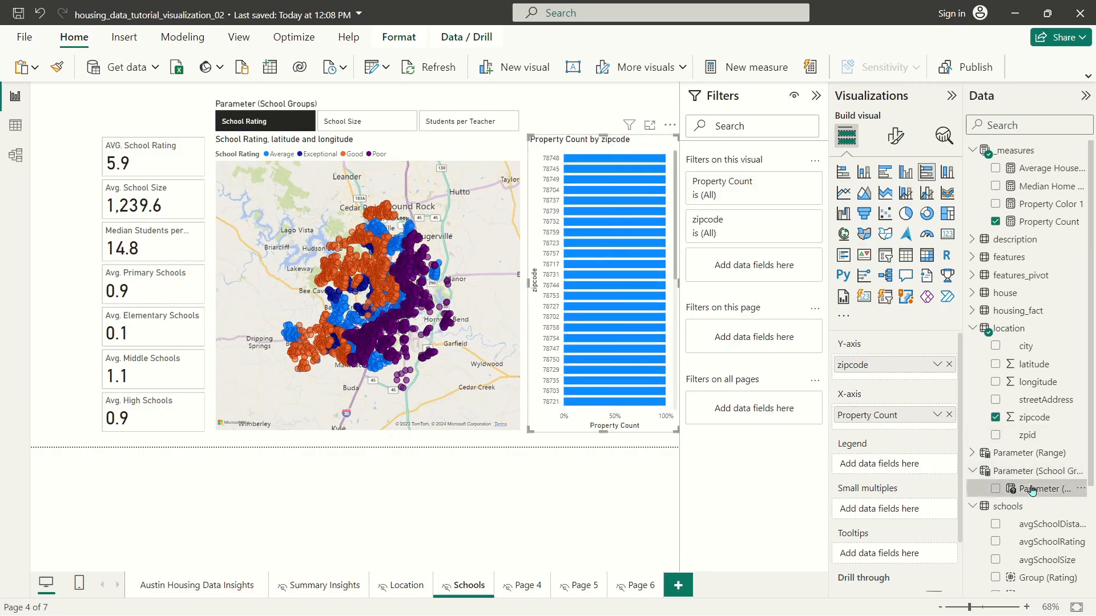
left_click_drag(1022, 489, 1053, 471)
left_click_drag(1051, 488, 896, 463)
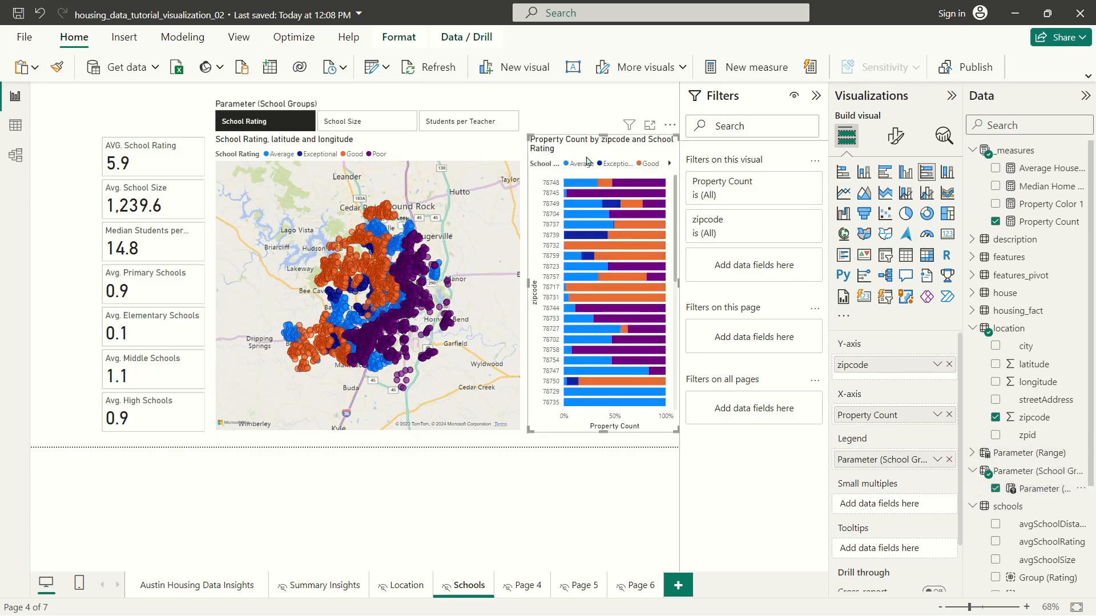
- Narrow the map and widen the zipcode bar chart toward it so that all its legend entries fit
left_click_drag(527, 284, 508, 286)
left_click(521, 286)
left_click(576, 140)
- Turn off the legend of the zipcode bar chart, keeping the chart aligned with the map
left_click(895, 137)
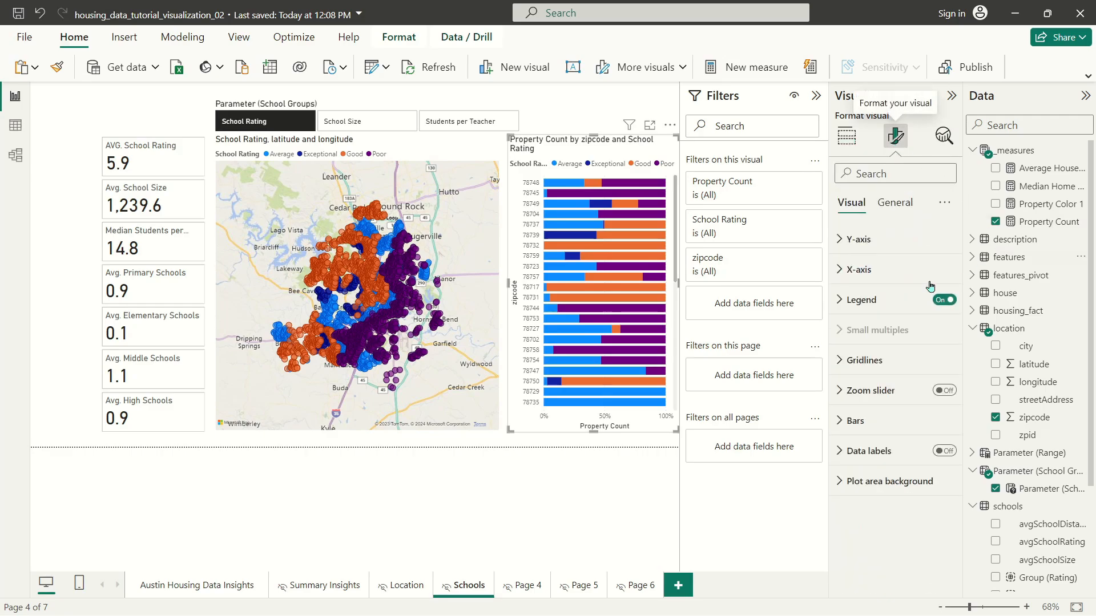
left_click(860, 300)
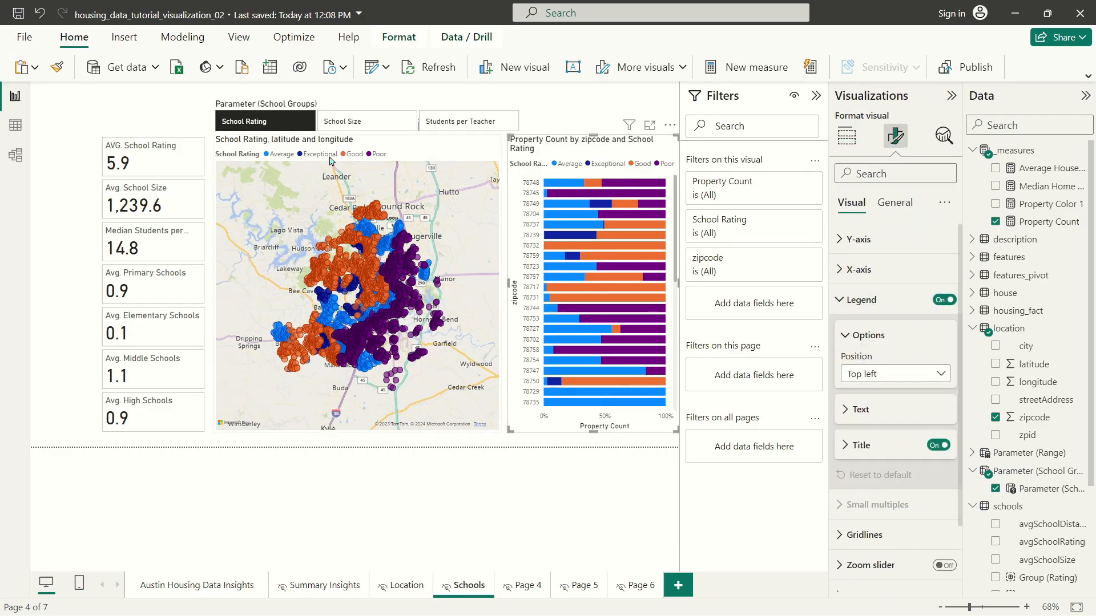
key("Down")
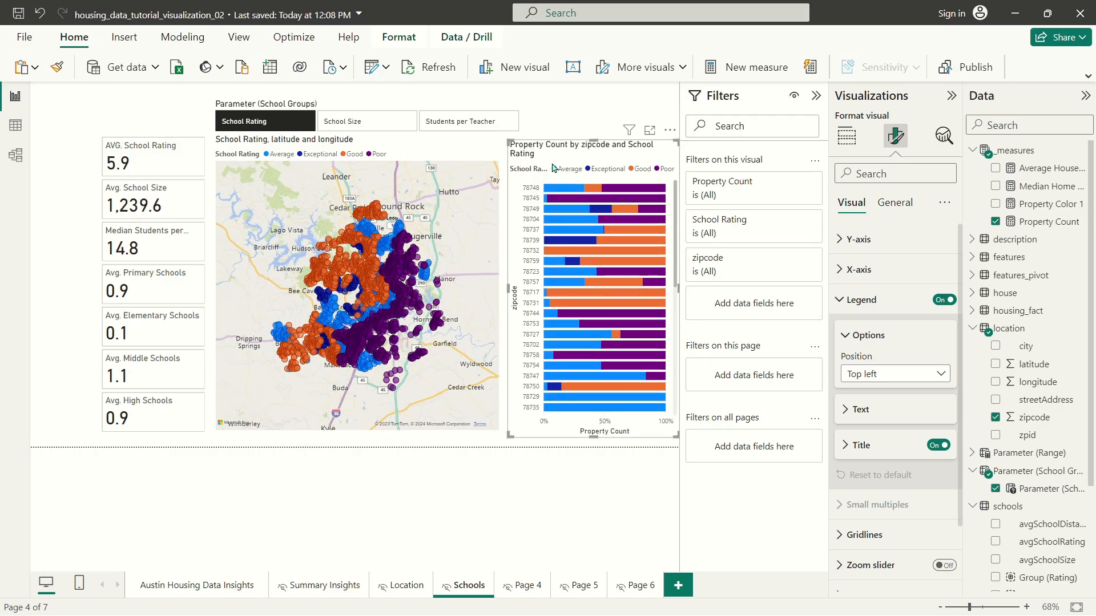
key("Up")
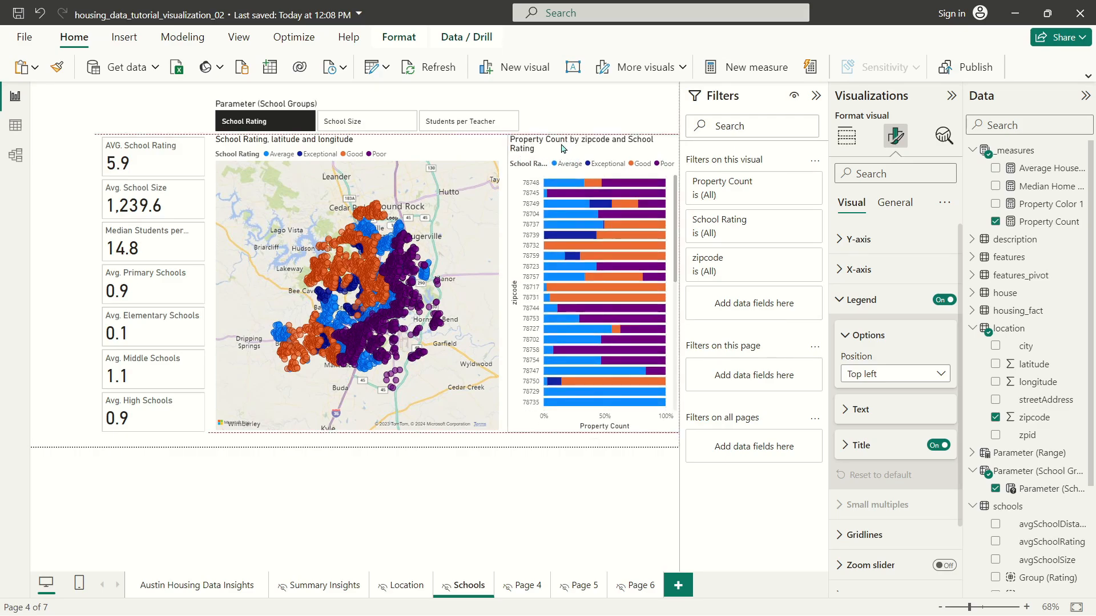
left_click(945, 300)
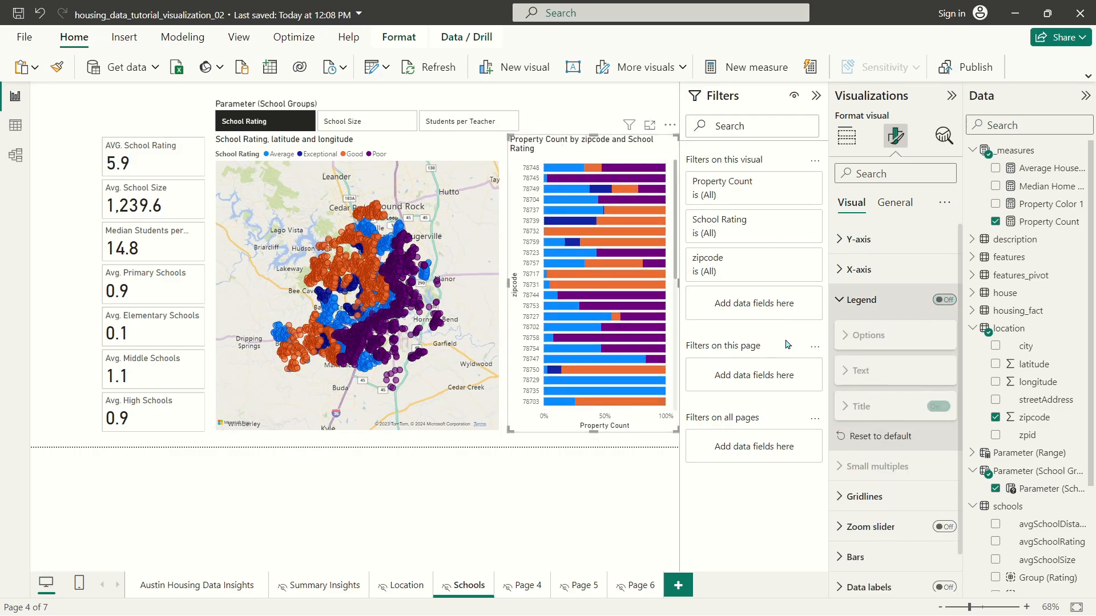
- Narrow the zipcode bar chart slightly and widen the map to fill the gap between them
left_click_drag(514, 428, 524, 429)
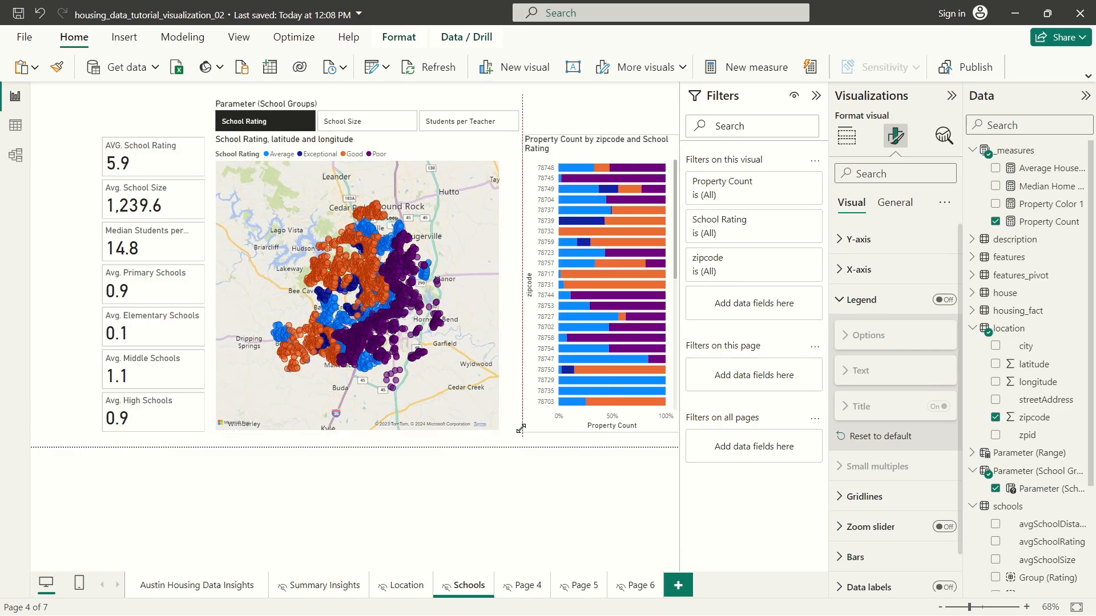
left_click(498, 287)
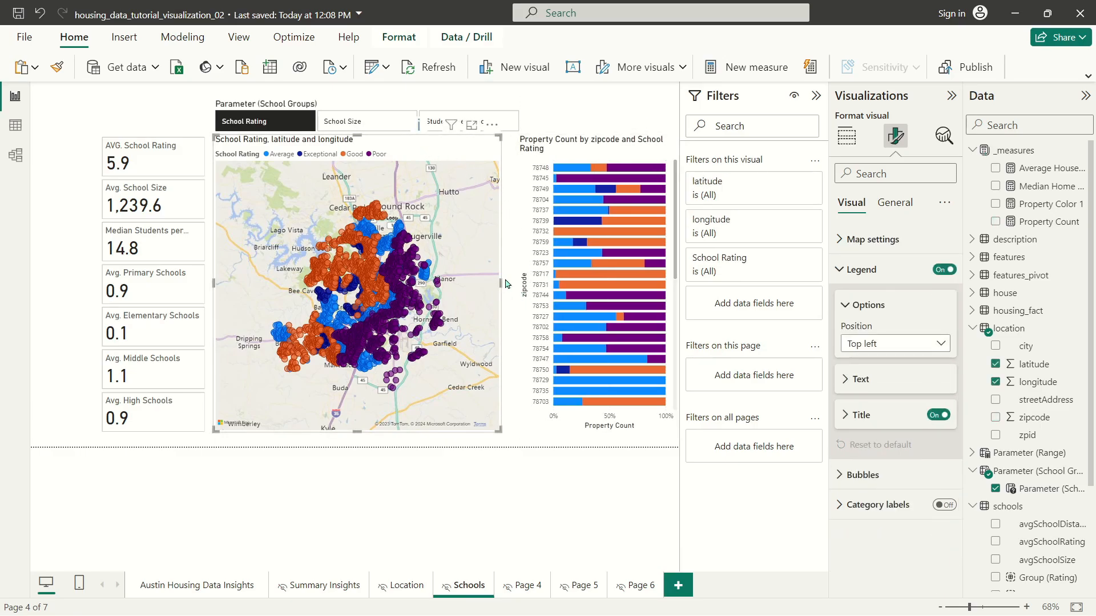
left_click_drag(502, 284, 511, 279)
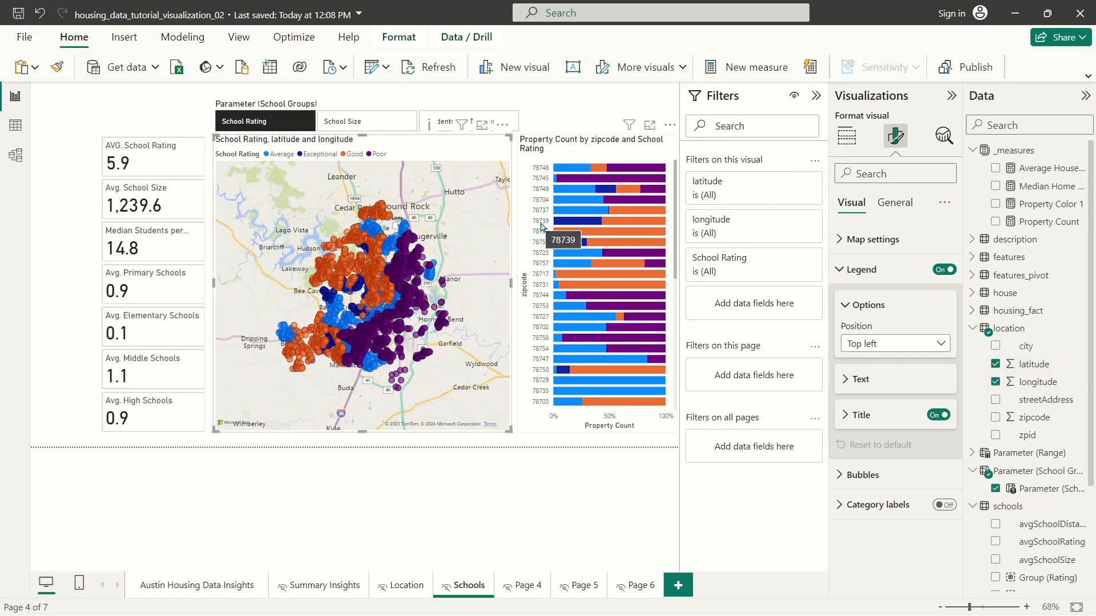
- Cross-filter the map by zipcode 78739 from the bar chart, examine its school rating clusters, and clear the selection
mouse_move(566, 223)
left_click(540, 222)
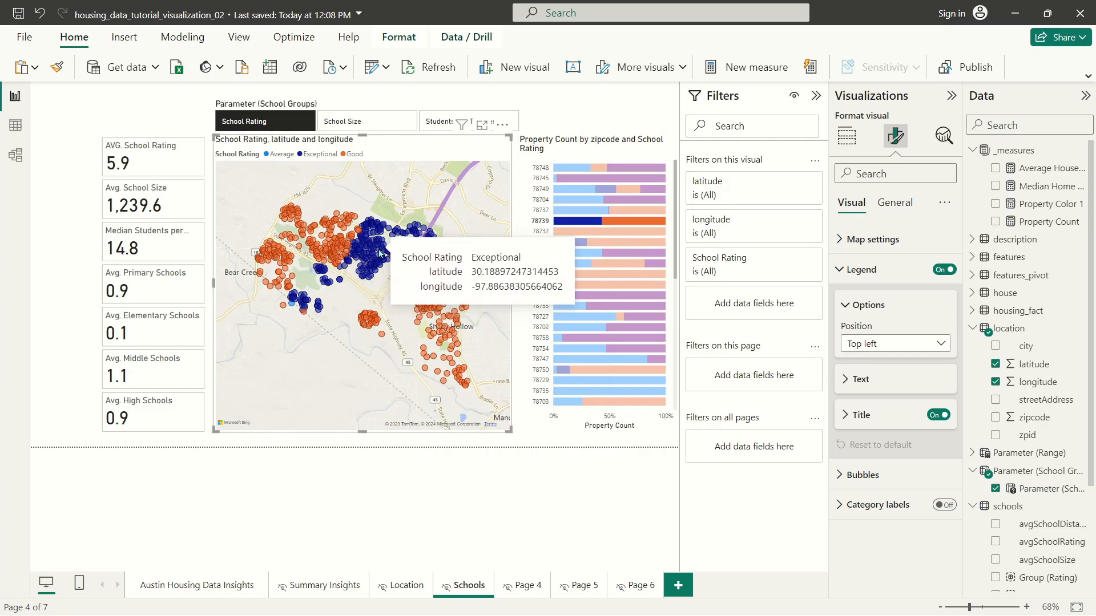
mouse_move(387, 245)
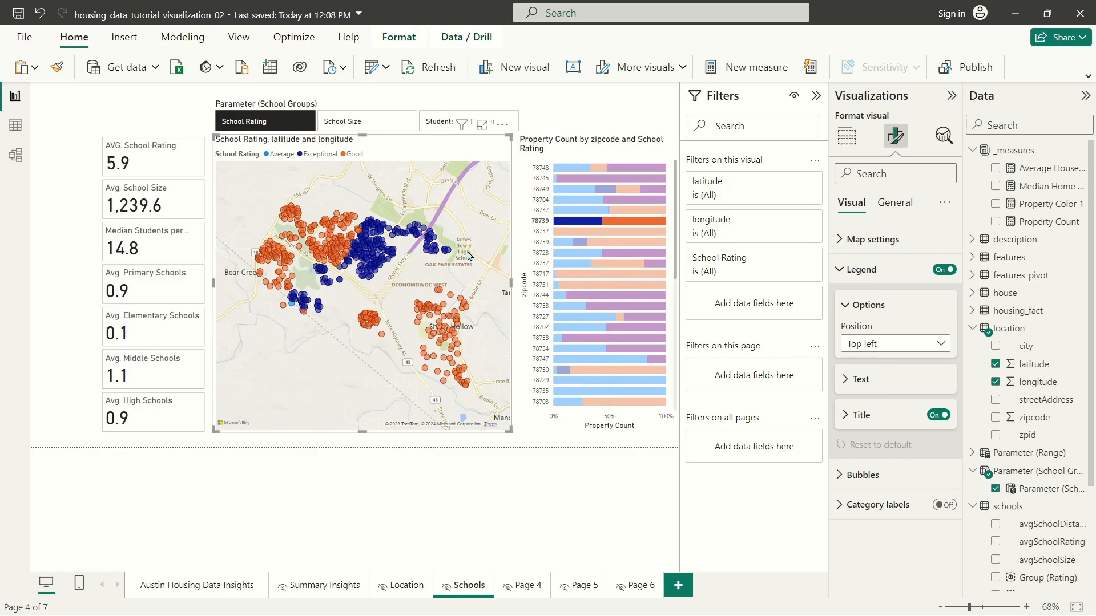
scroll(470, 255, "up", 1)
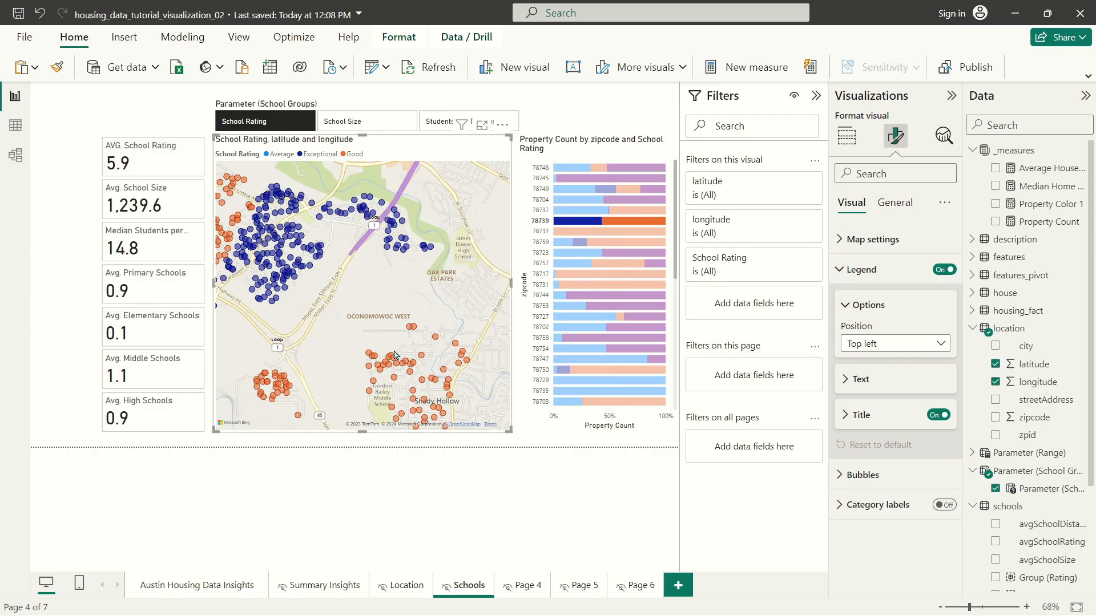
left_click_drag(262, 258, 416, 321)
scroll(417, 321, "up", 5)
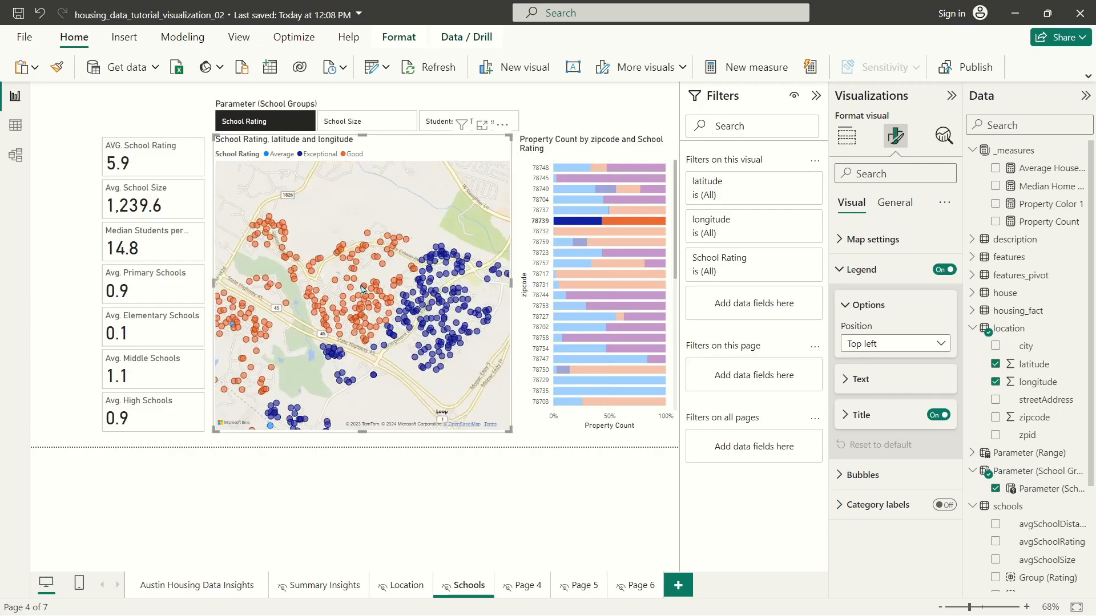
scroll(386, 310, "down", 5)
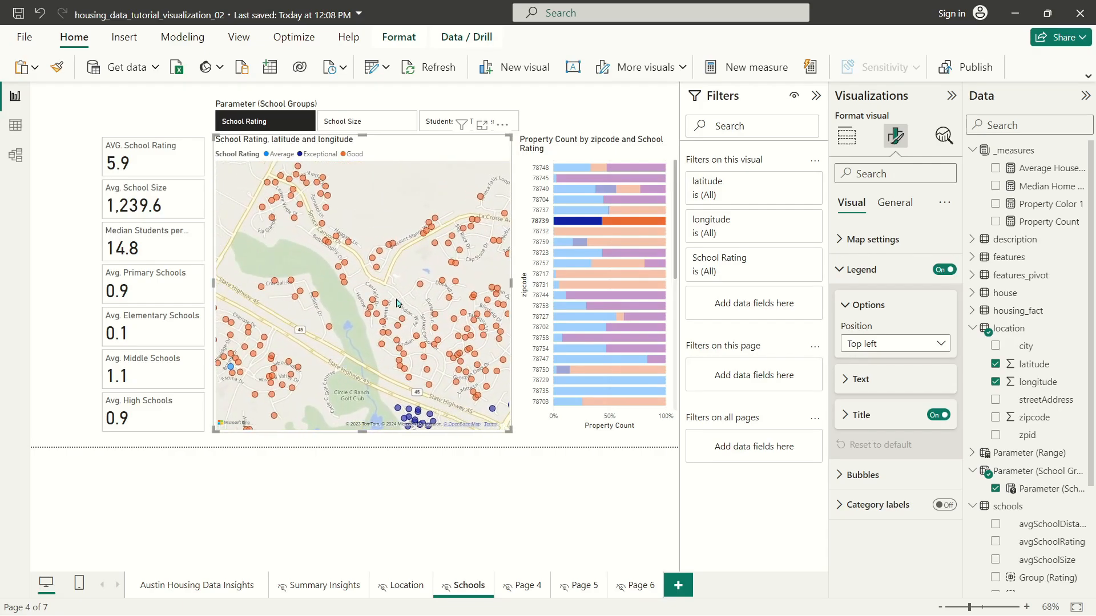
left_click_drag(386, 310, 194, 291)
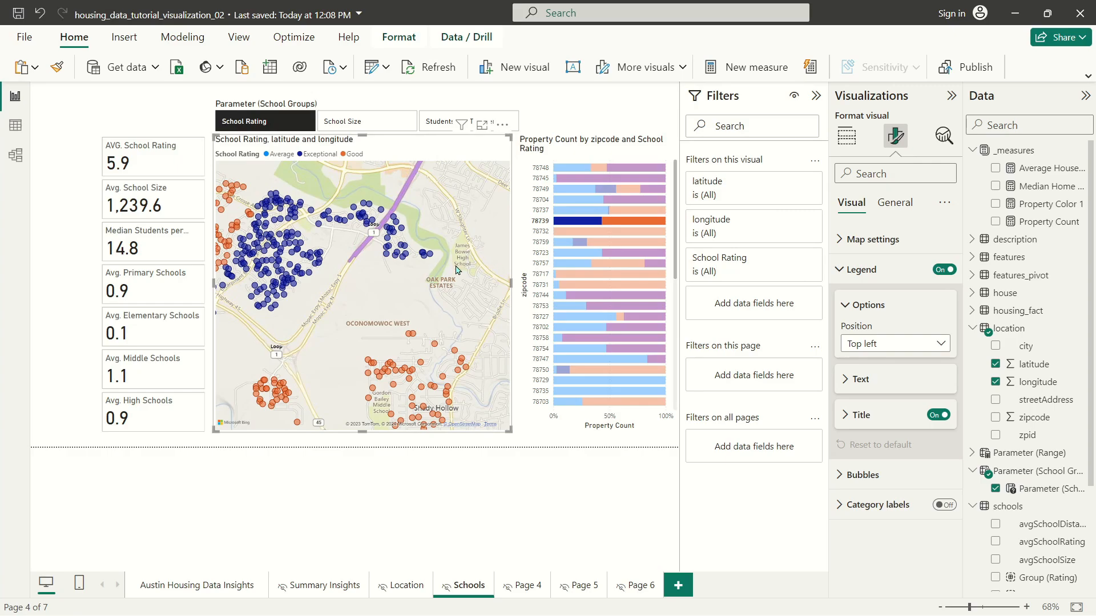
left_click_drag(356, 276, 378, 296)
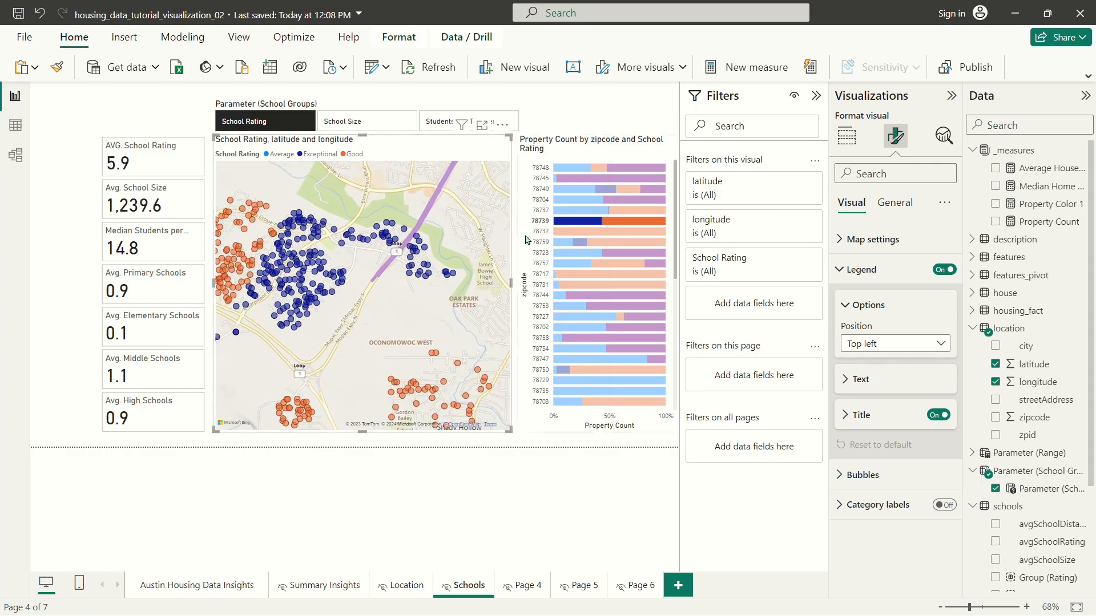
left_click(555, 221)
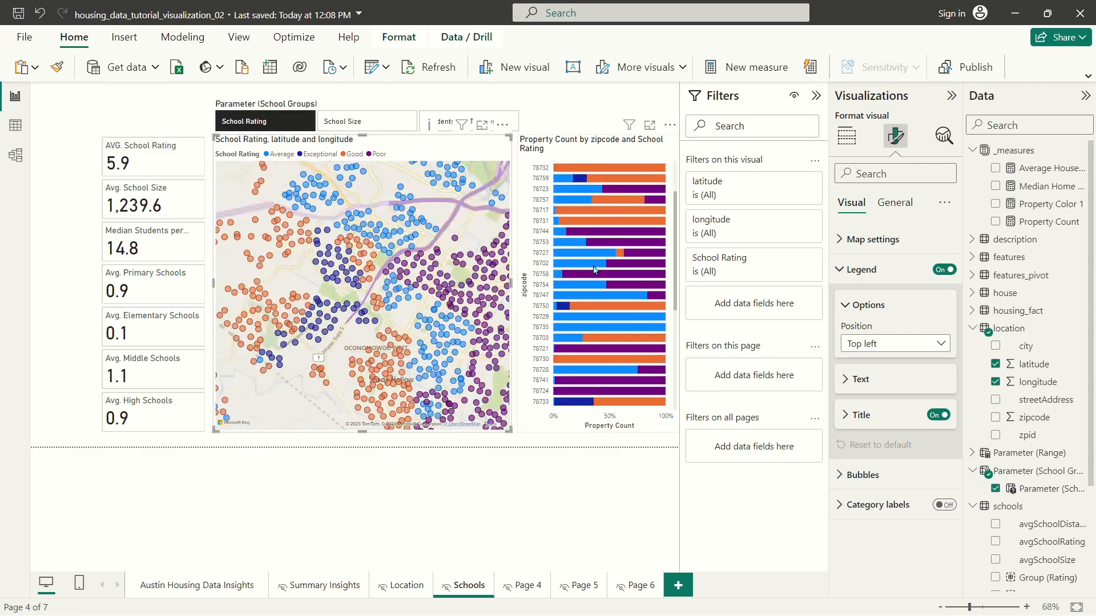
- Cross-filter the map by zipcode 78746 from the bar chart, examine where its school ratings fall, and clear the selection
scroll(594, 359, "down", 5)
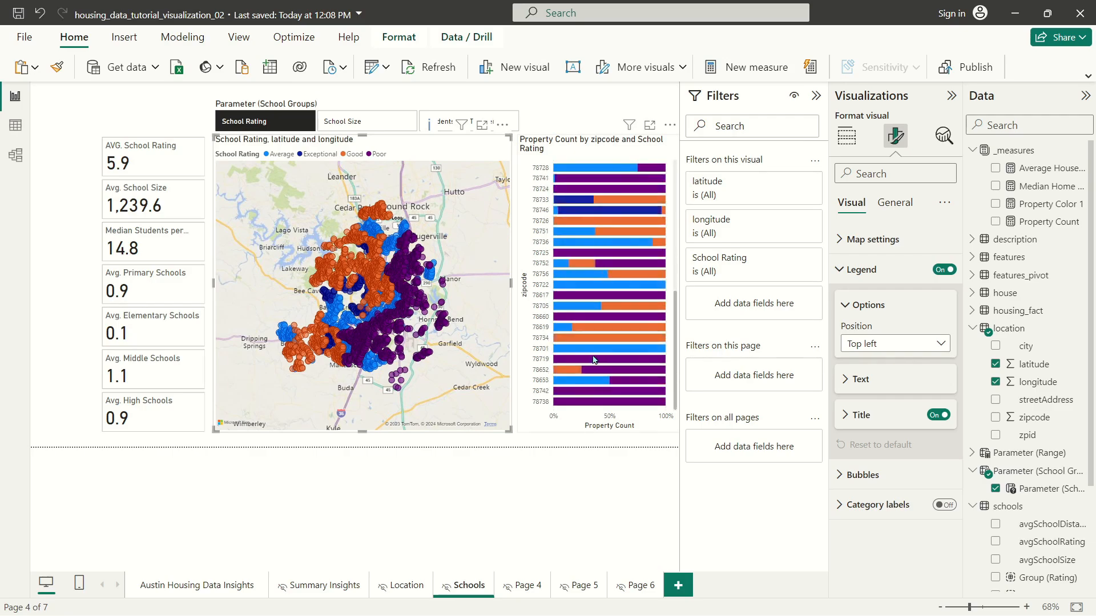
scroll(591, 360, "up", 3)
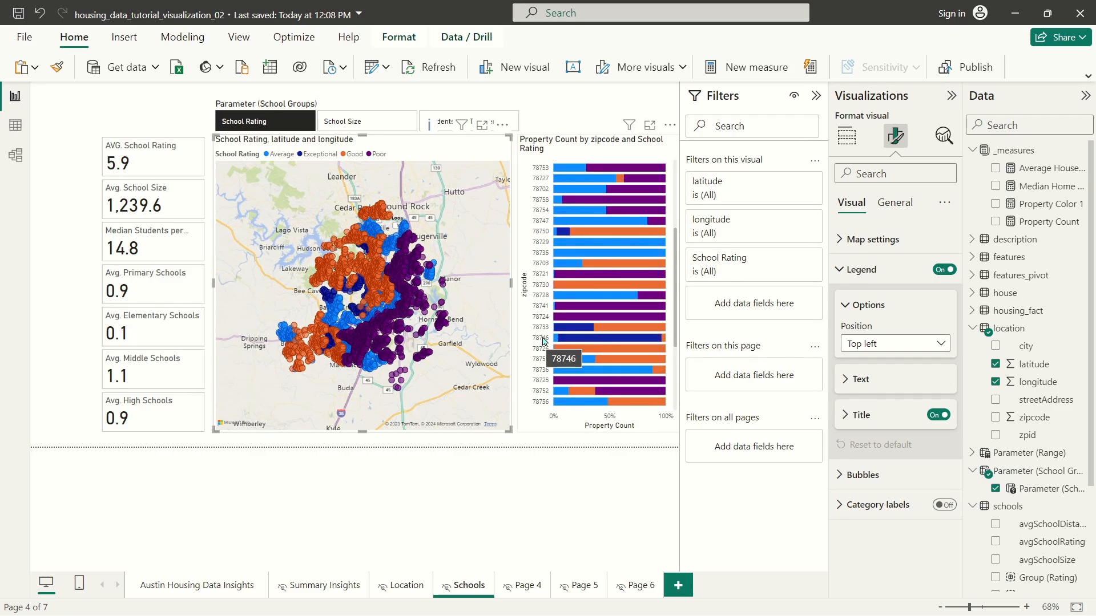
left_click(543, 341)
scroll(383, 259, "up", 3)
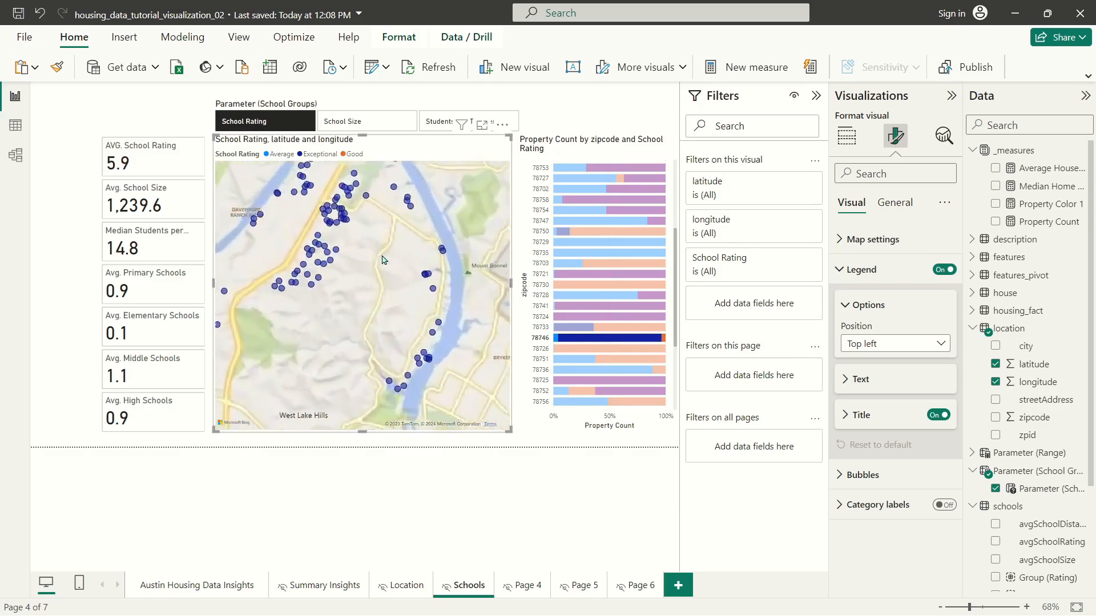
left_click_drag(326, 219, 291, 205)
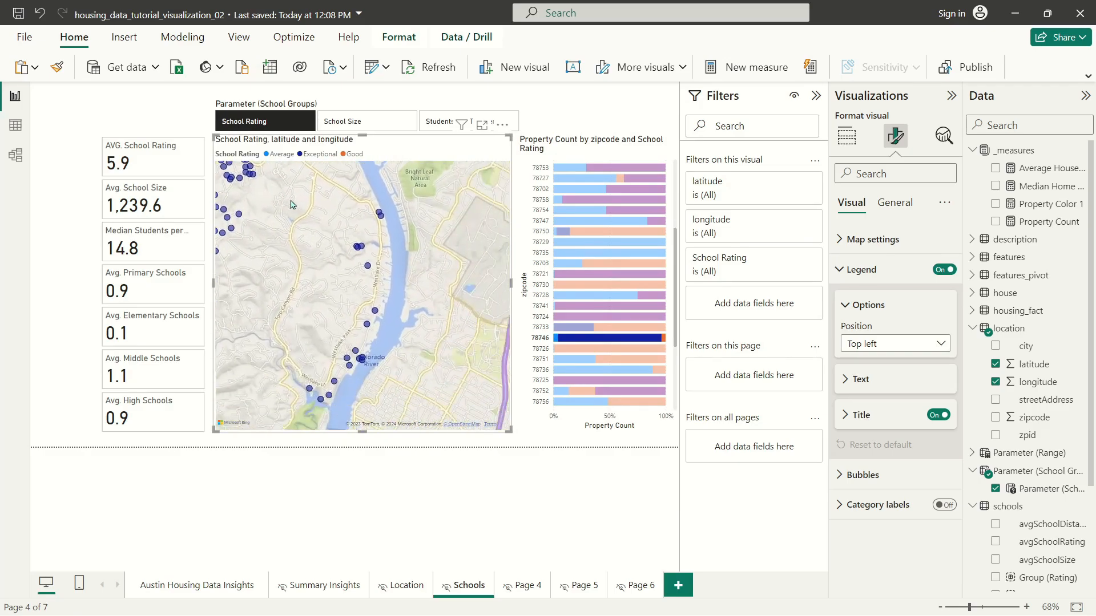
scroll(331, 224, "down", 1)
left_click_drag(332, 251, 366, 208)
scroll(343, 337, "up", 1)
left_click_drag(340, 337, 381, 316)
scroll(365, 276, "up", 1)
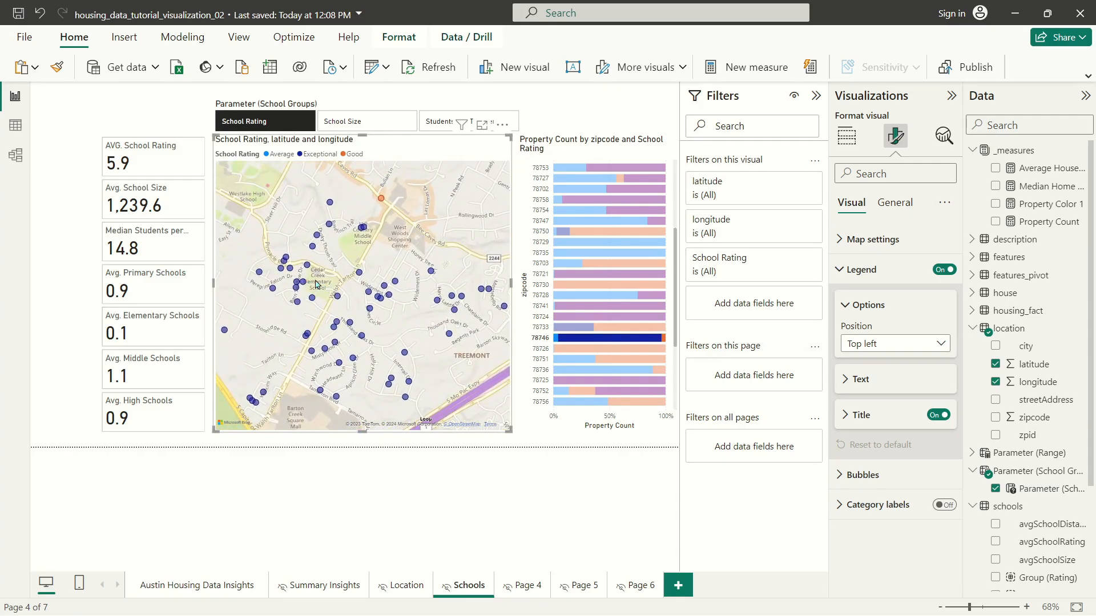
left_click_drag(399, 234, 337, 284)
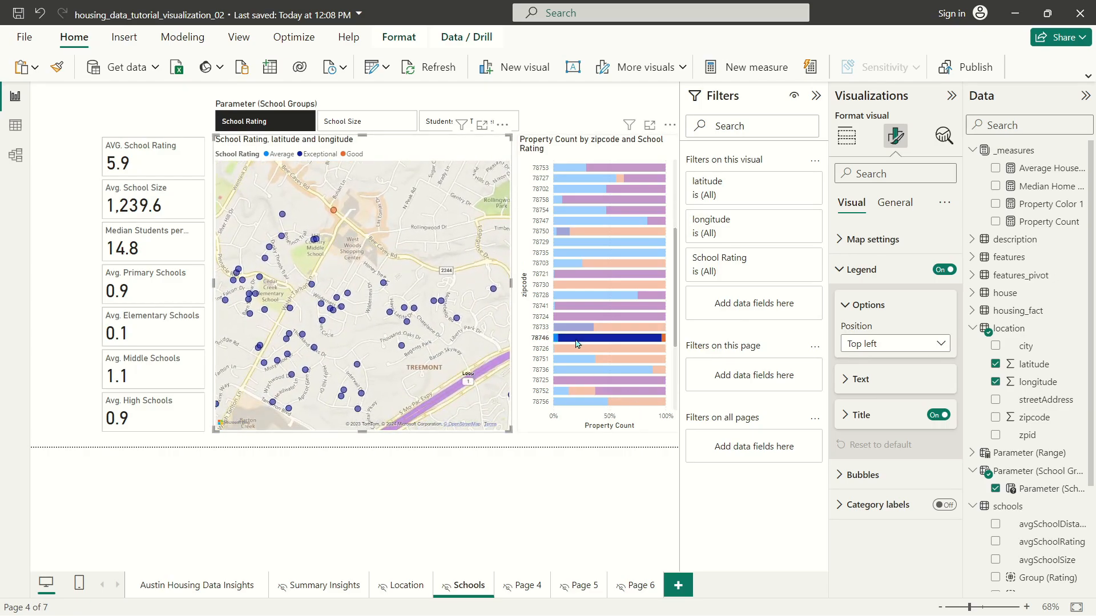
mouse_move(576, 345)
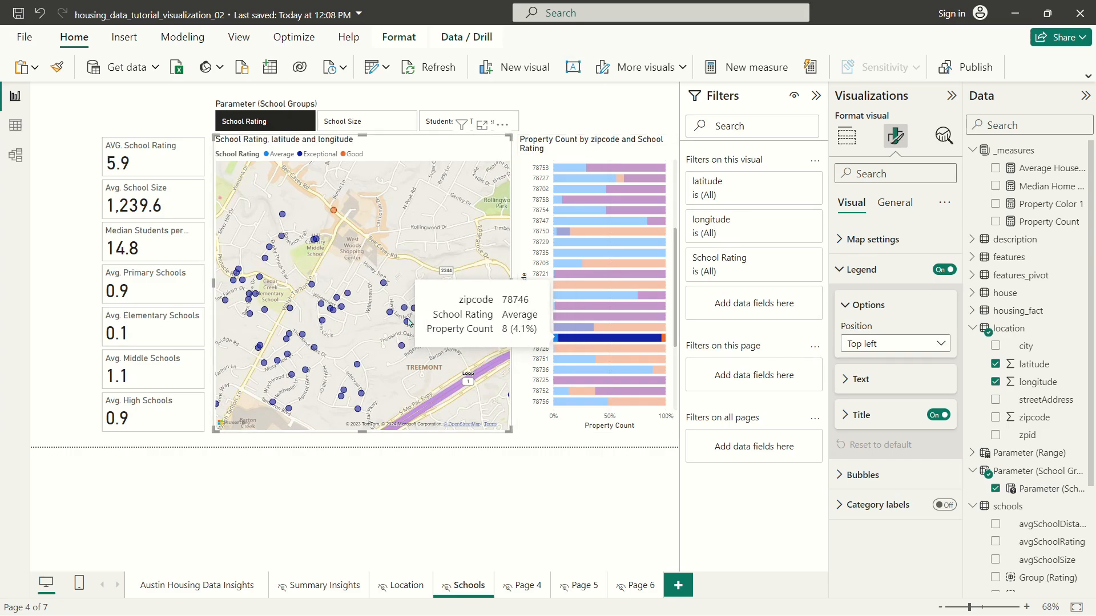
scroll(327, 295, "down", 2)
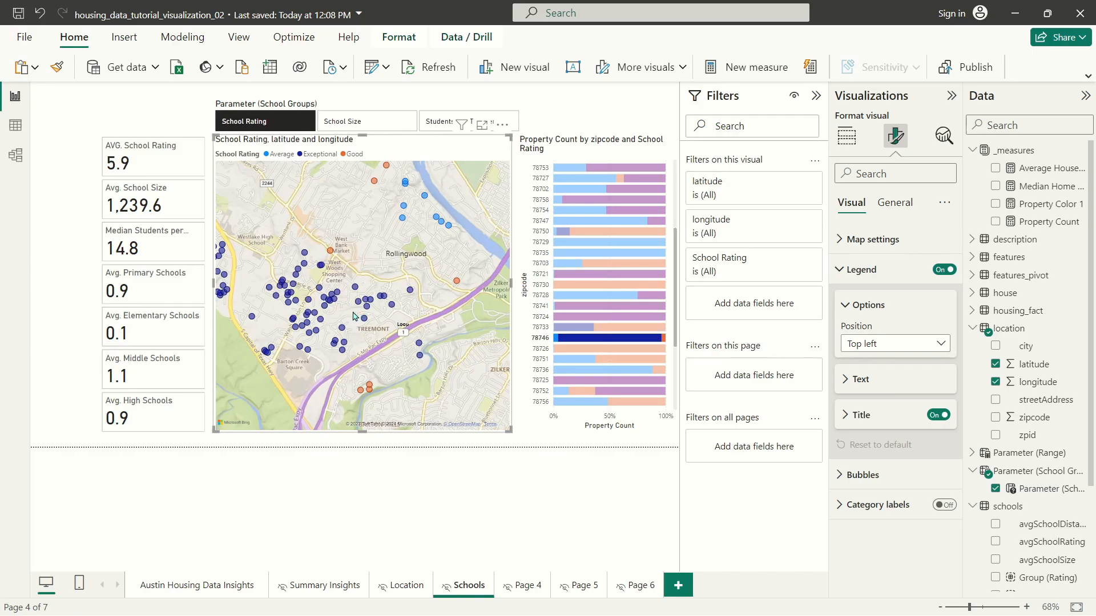
scroll(353, 316, "down", 2)
left_click(493, 326)
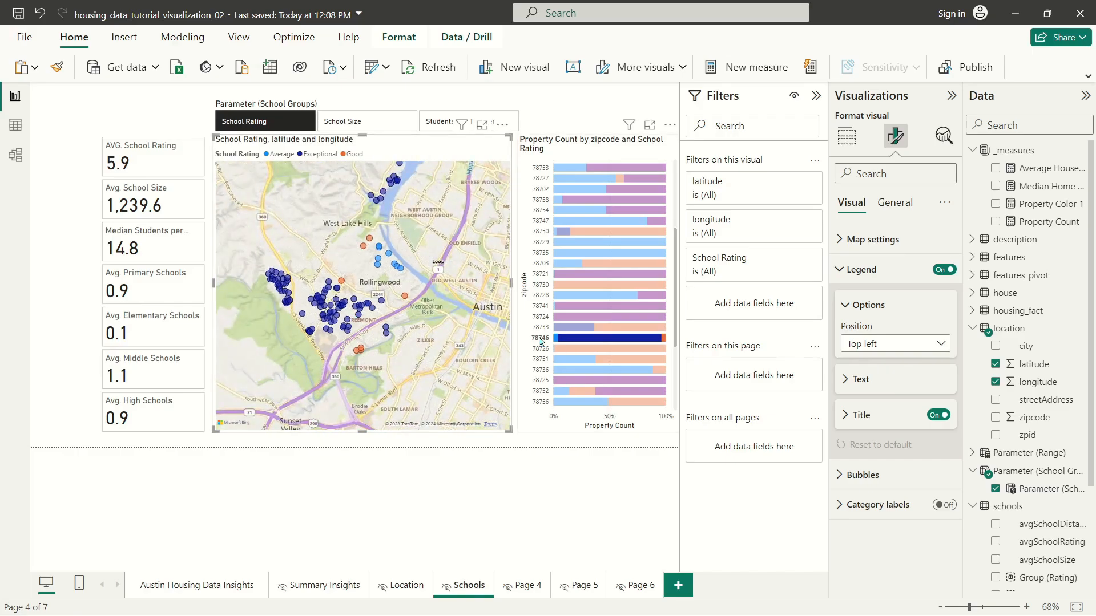
- Examine the school rating clusters on the unfiltered map around Austin and the Yucca Mountain area
scroll(425, 287, "up", 2)
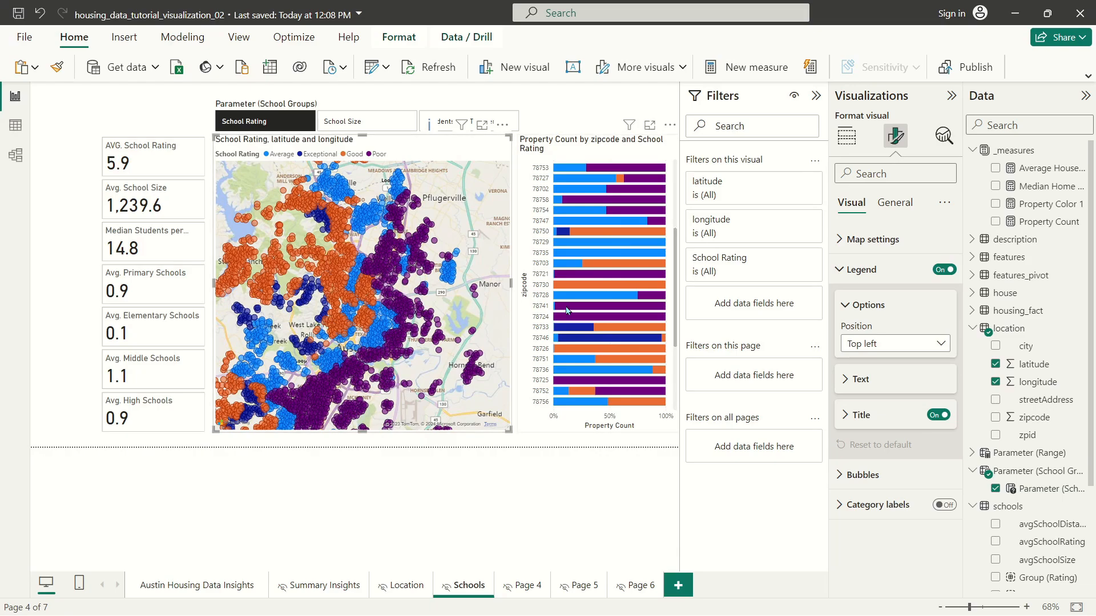
scroll(444, 304, "up", 2)
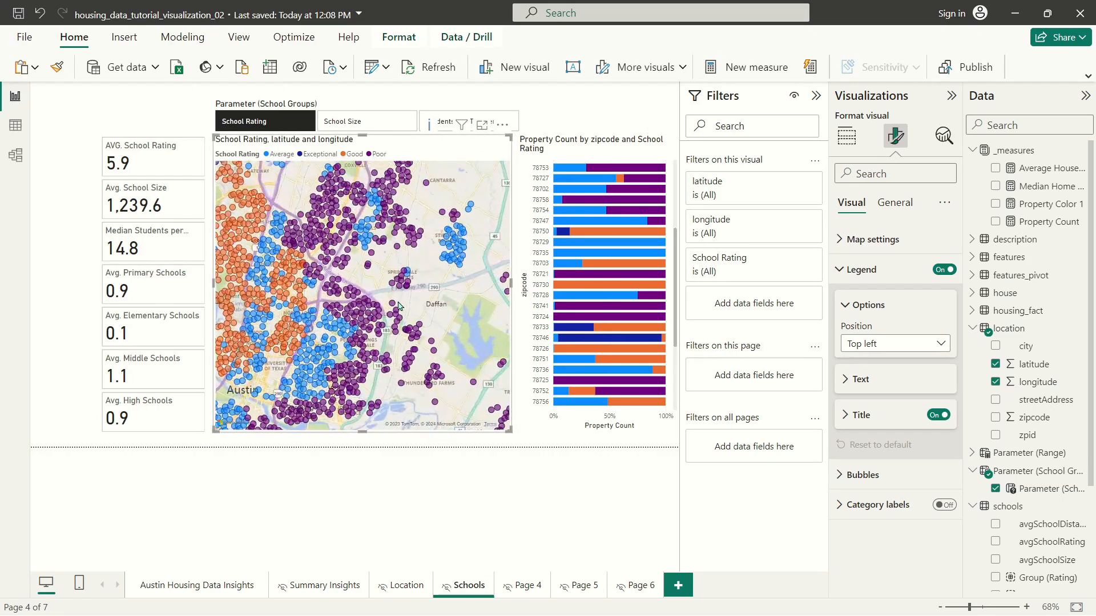
left_click_drag(361, 263, 459, 314)
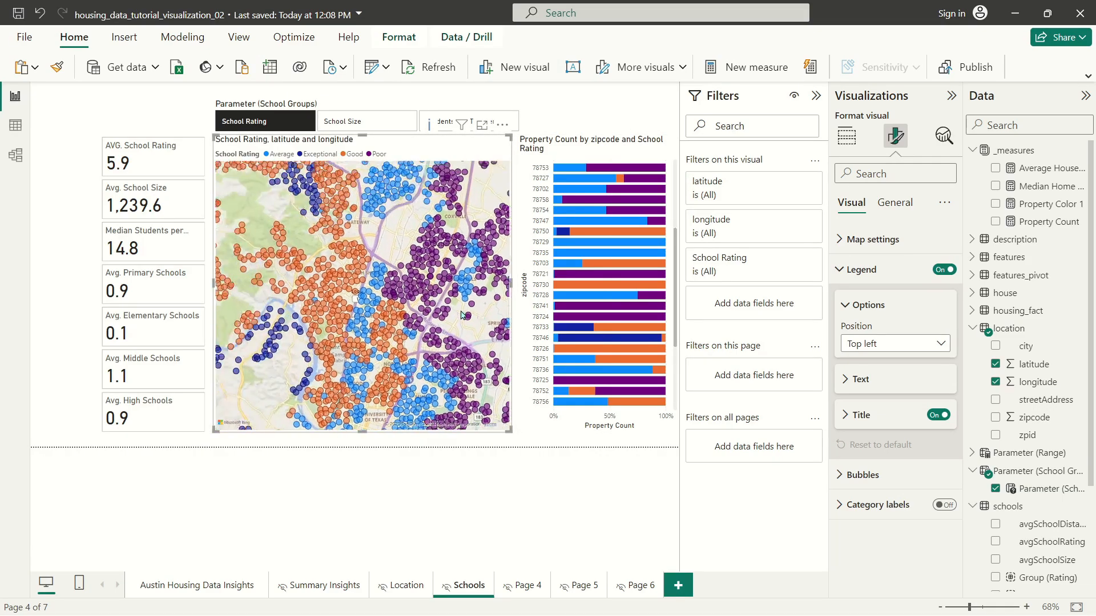
scroll(305, 209, "up", 1)
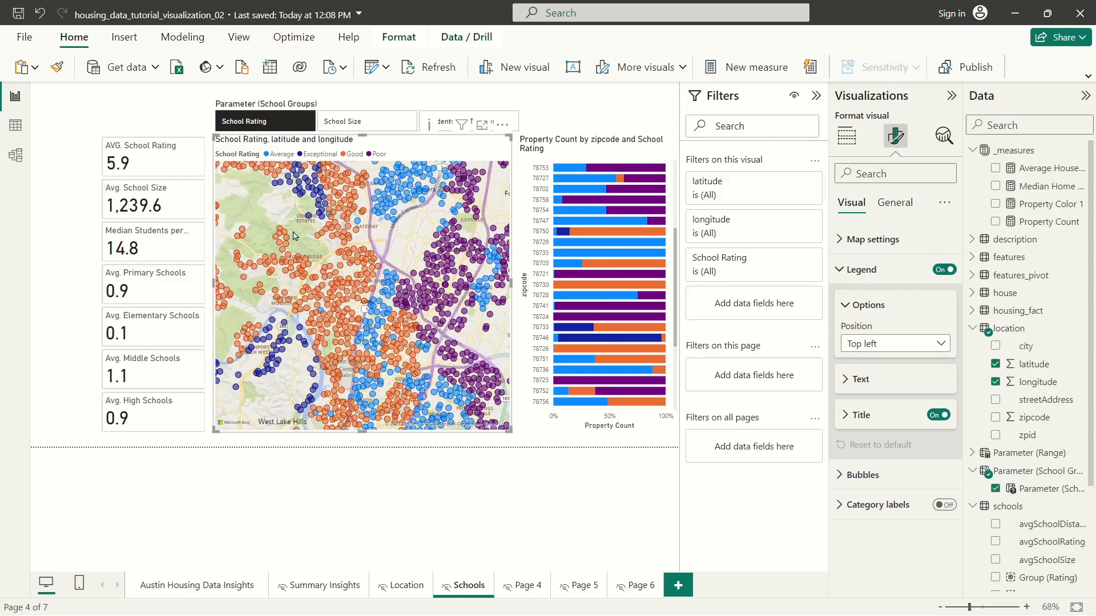
left_click_drag(305, 209, 395, 329)
scroll(393, 330, "up", 1)
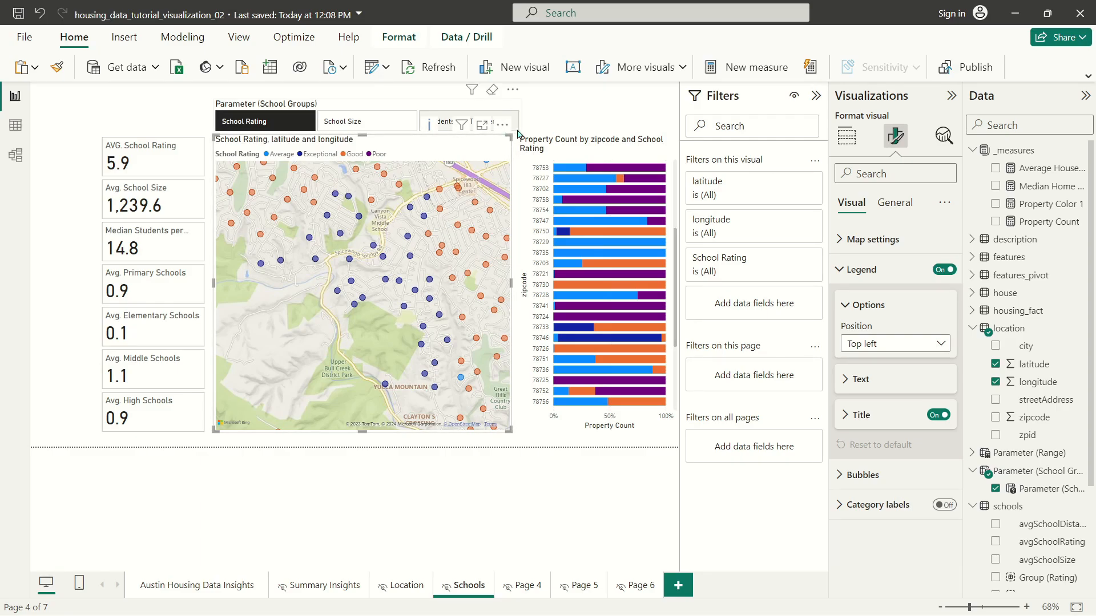
scroll(381, 251, "down", 1)
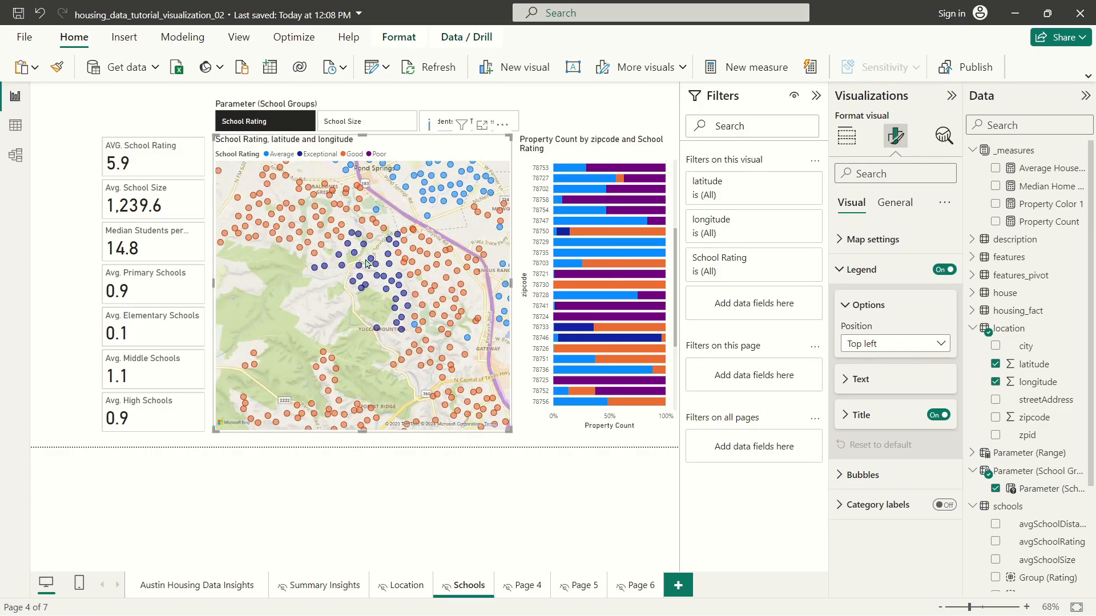
- Examine the school rating cluster on the map around Canyon Vista Middle School, and deselect the map
scroll(382, 260, "up", 2)
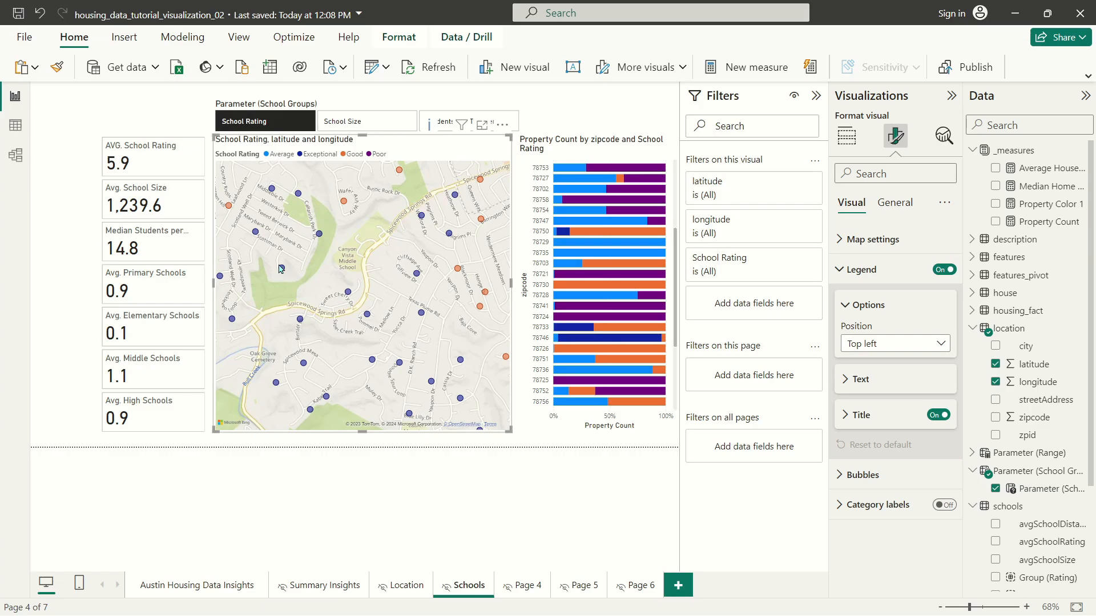
mouse_move(284, 274)
left_click(592, 107)
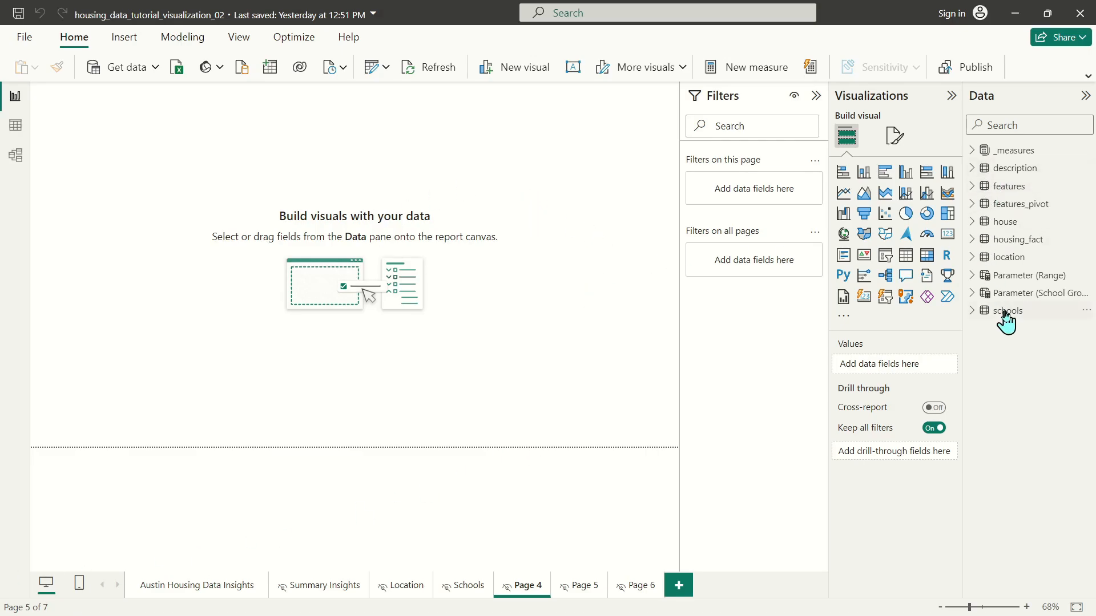
- Review the fields available in the features and house tables for the new page's visuals
left_click(992, 187)
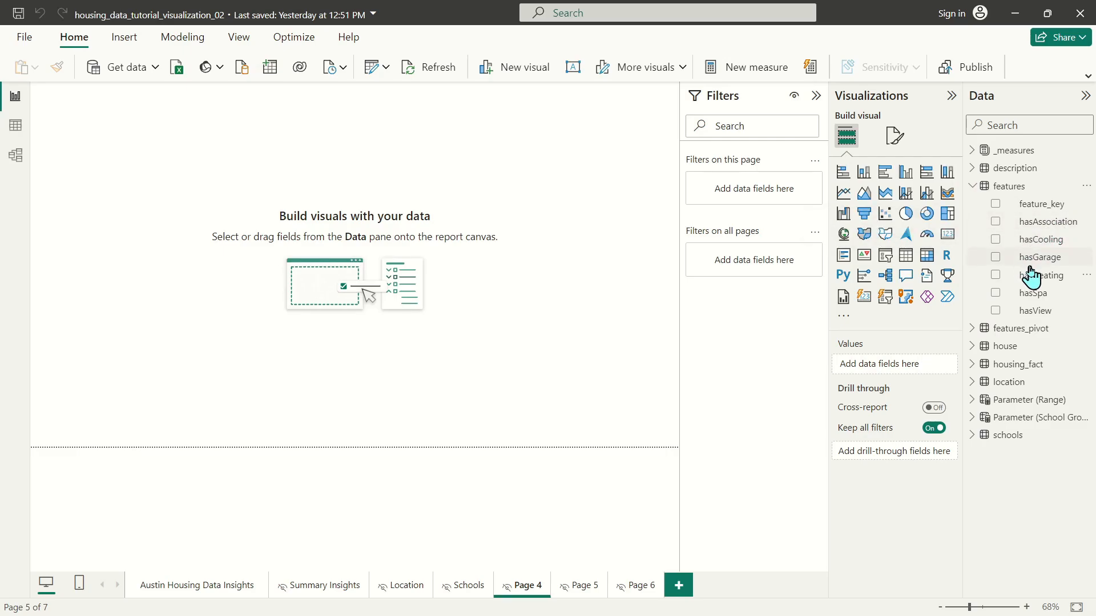
left_click(971, 187)
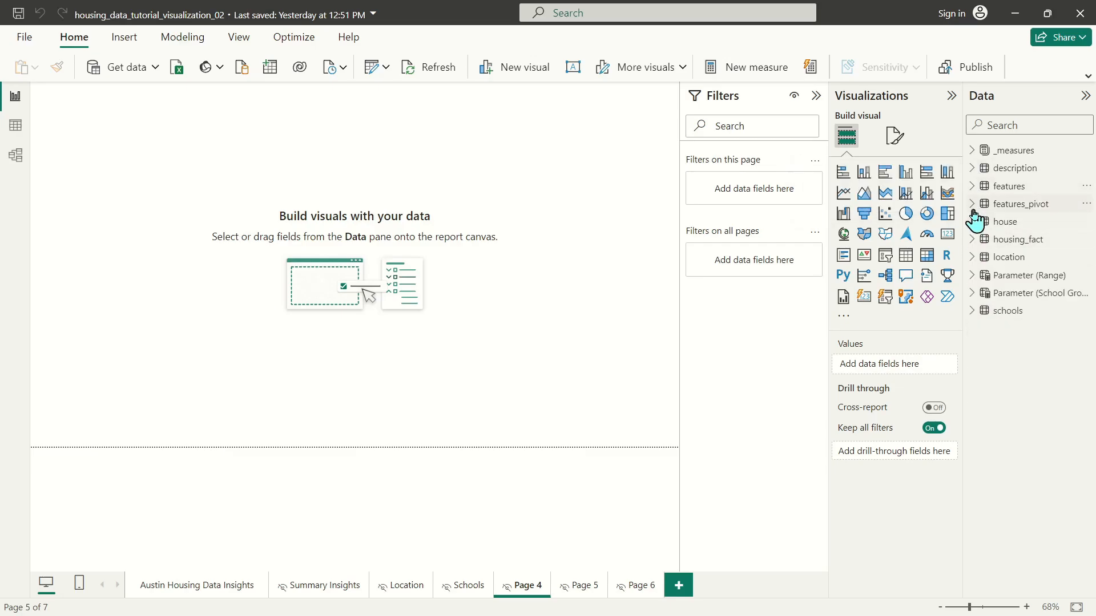
left_click(973, 223)
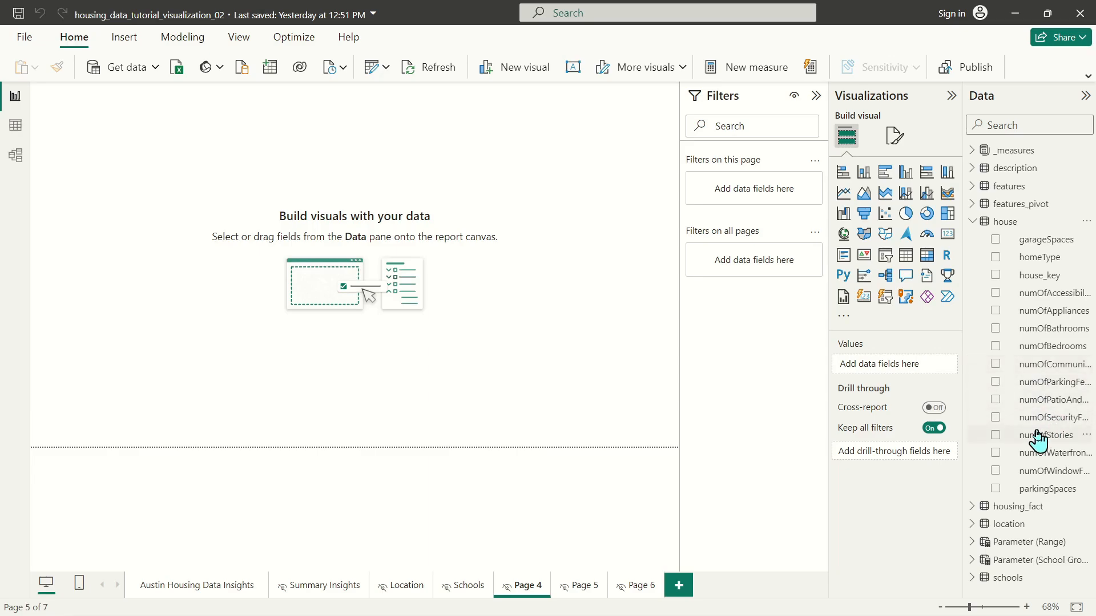
left_click(972, 221)
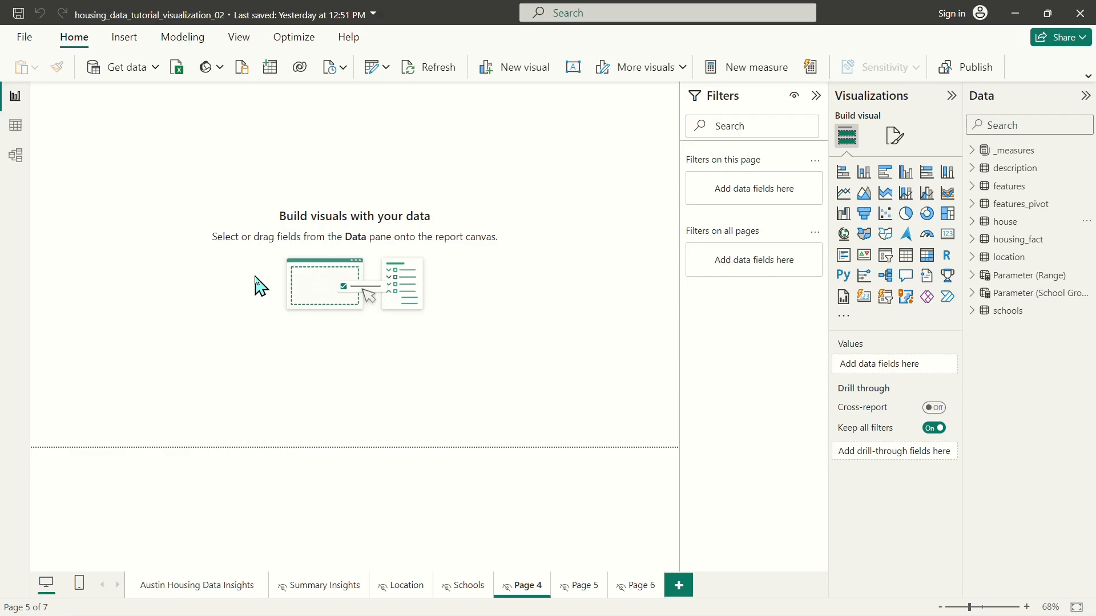
left_click(972, 223)
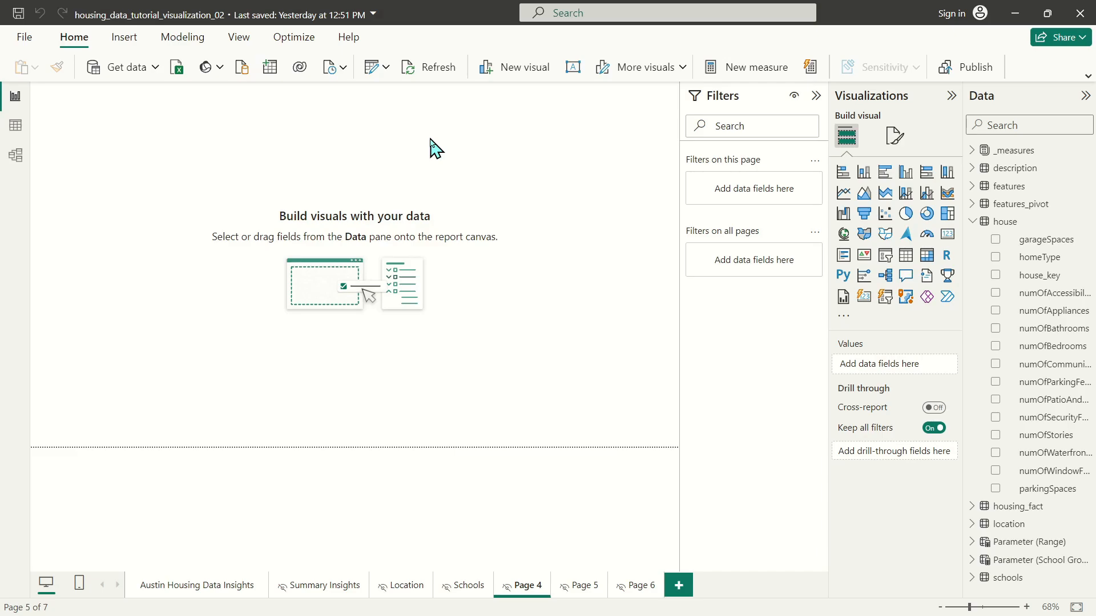
- Inspect the rows of the description table in the data view, and return to the report canvas
left_click(17, 127)
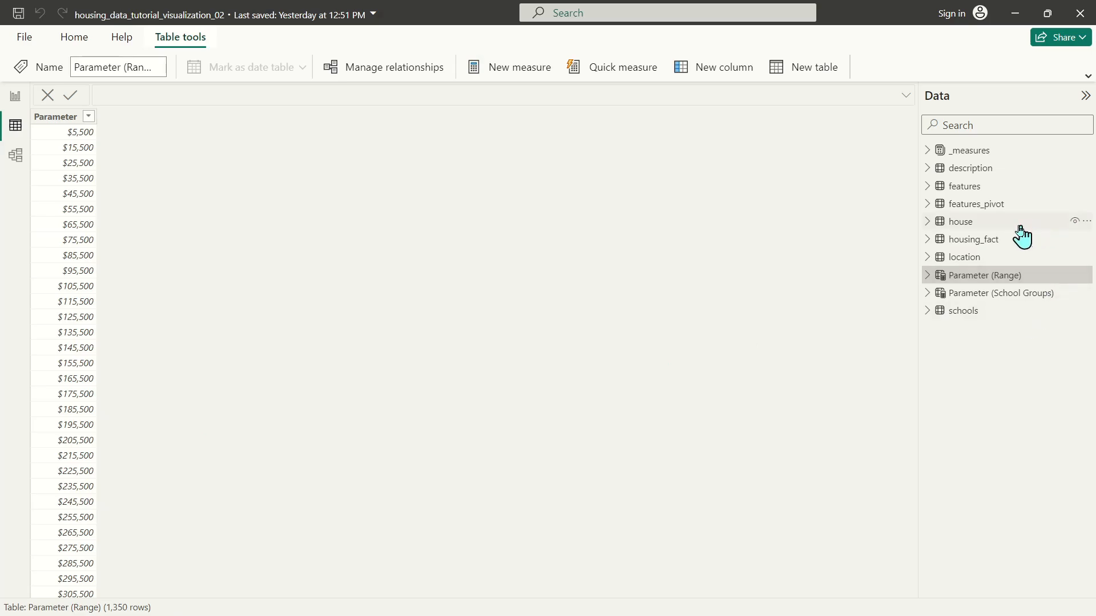
left_click(997, 170)
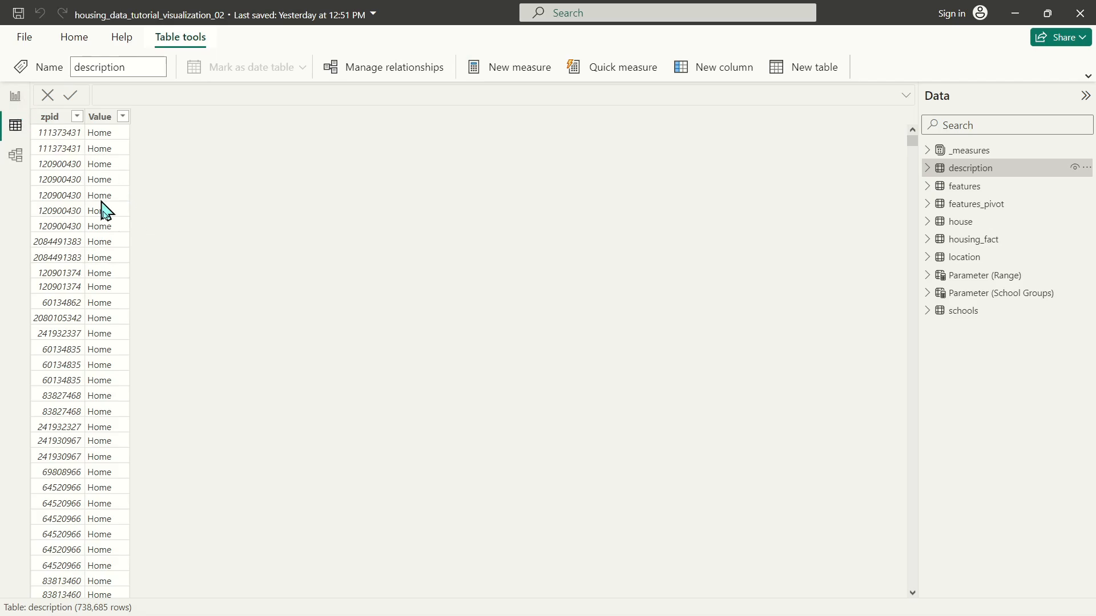
left_click(14, 96)
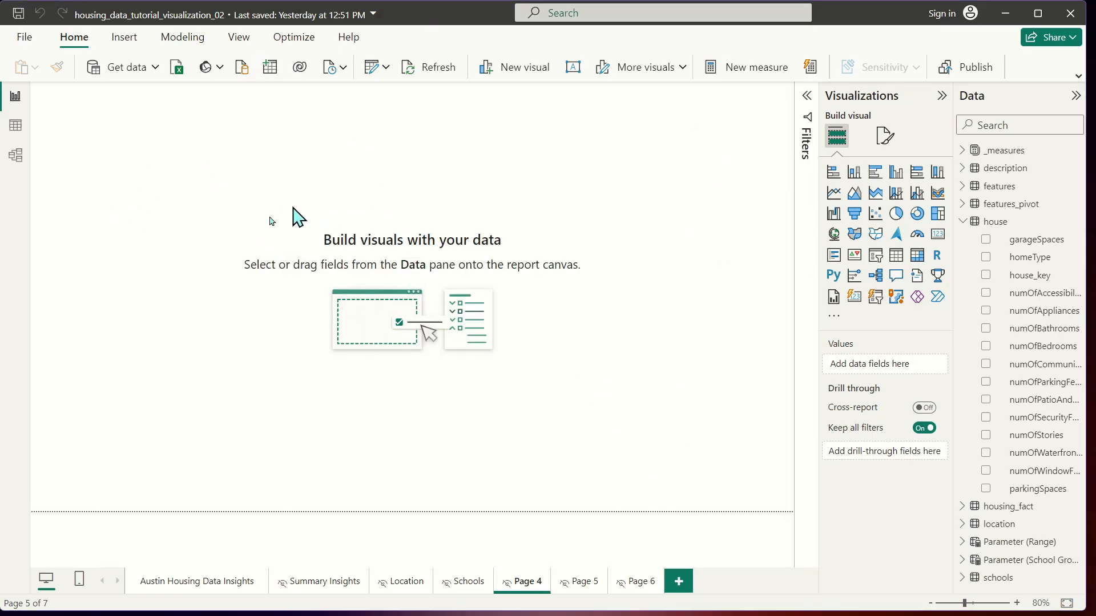
- Add a clustered column chart to the upper part of Page 4, shaped as a wide, short rectangle
left_click(895, 177)
left_click_drag(98, 177, 156, 190)
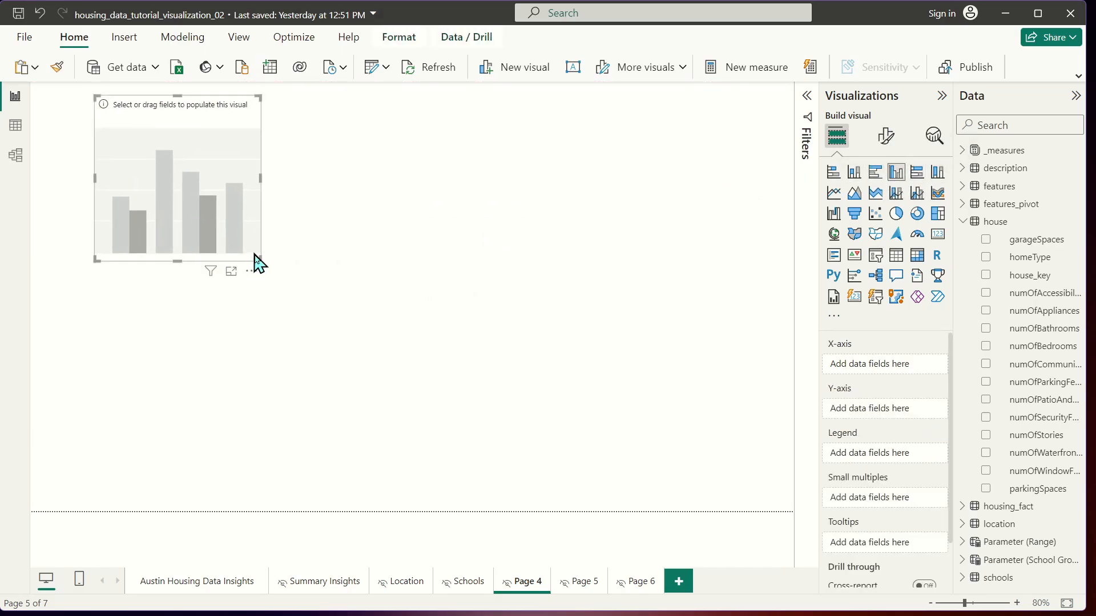
left_click_drag(258, 263, 429, 217)
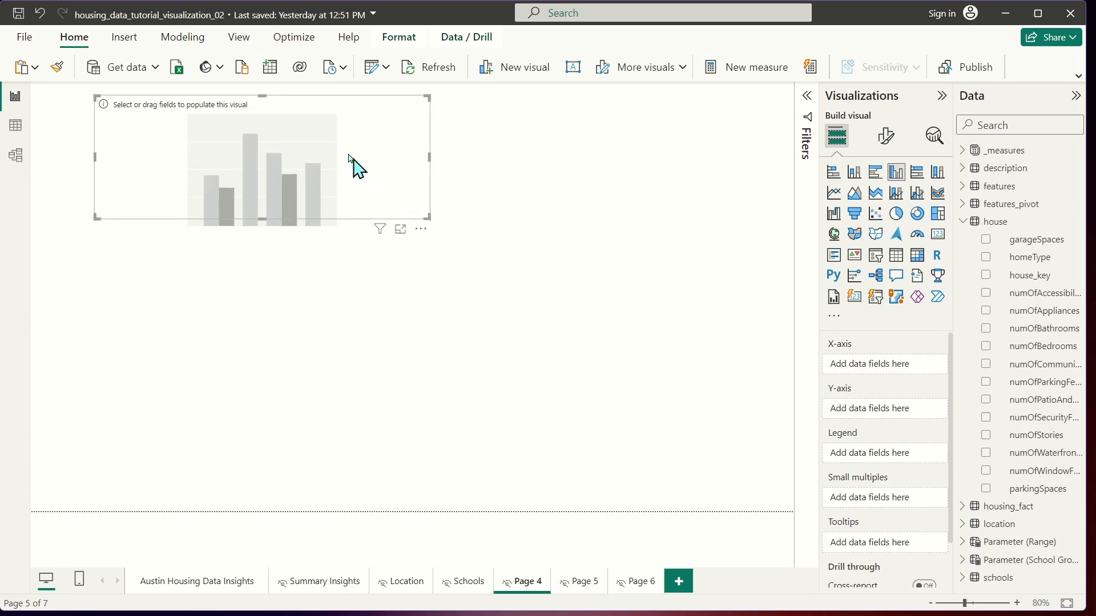
left_click_drag(349, 159, 350, 174)
- Plot the Median Home Price measure on the column chart's Y-axis, and make the chart slightly wider and shorter
left_click(962, 221)
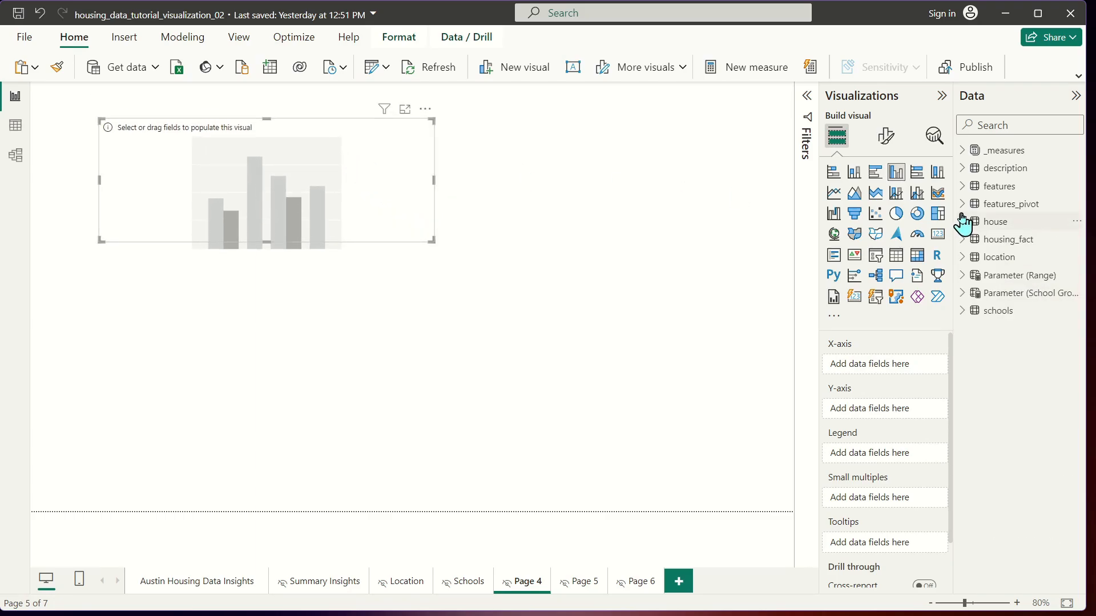
left_click(963, 204)
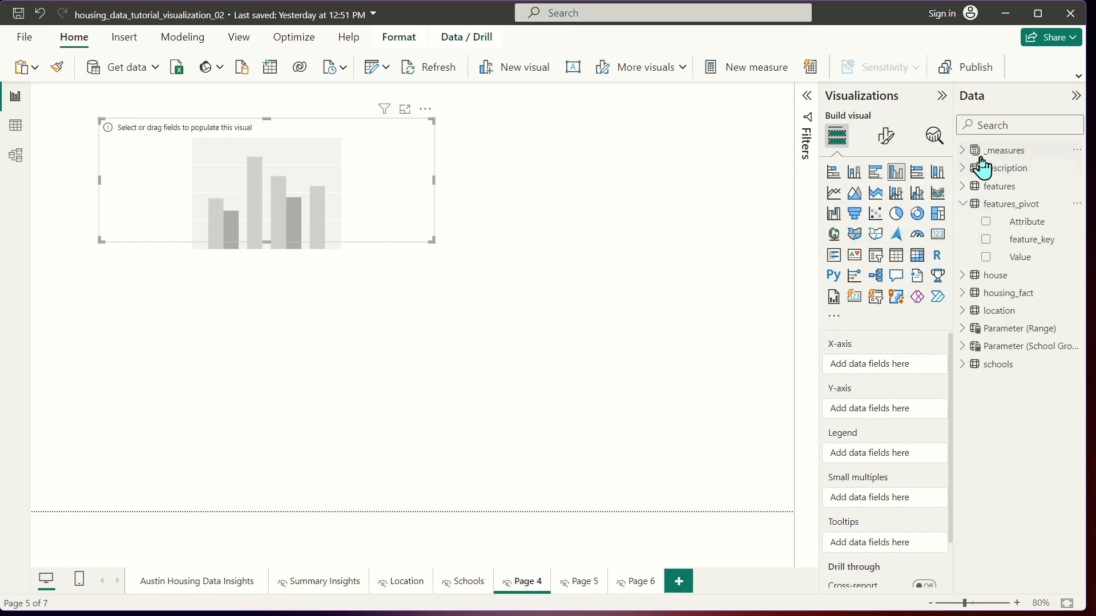
left_click(962, 150)
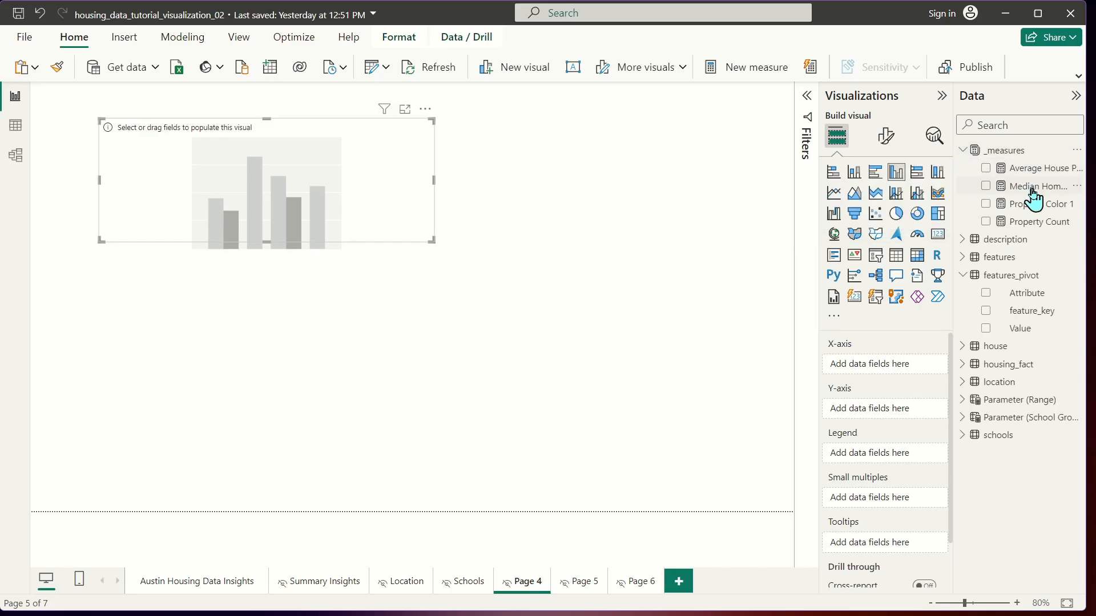
left_click_drag(1032, 194, 898, 427)
mouse_move(298, 209)
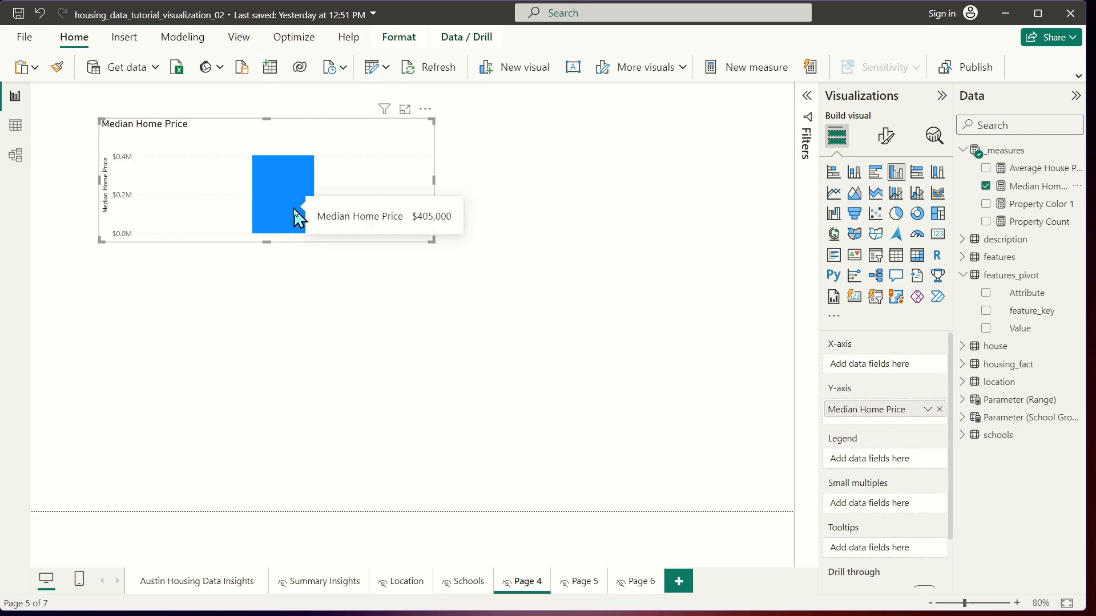
mouse_move(427, 239)
left_mouse_down()
mouse_move(433, 225)
mouse_move(439, 232)
left_mouse_up()
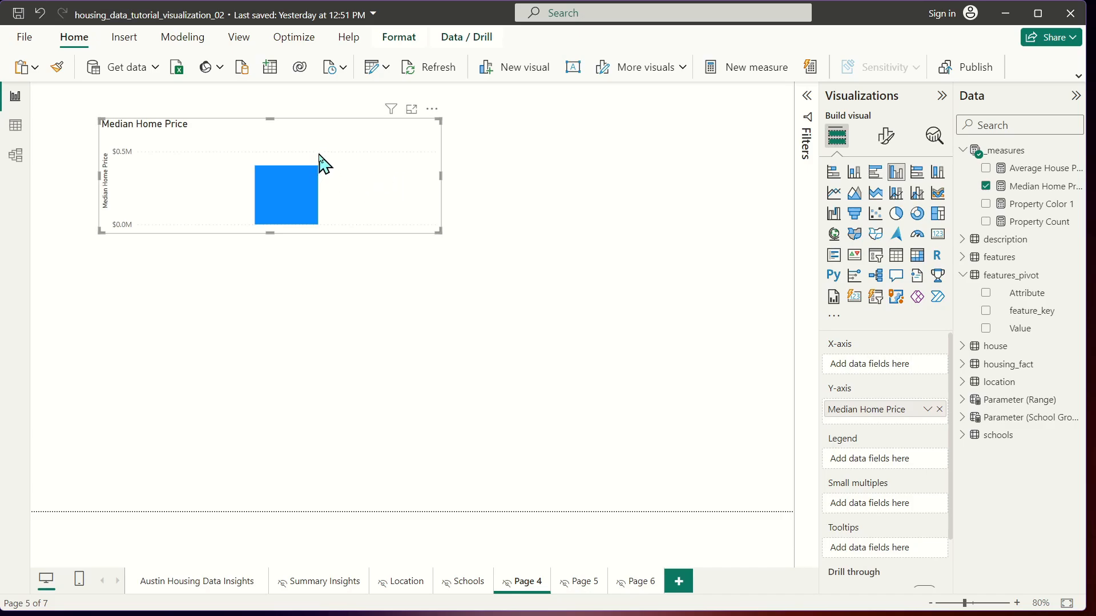
- Compare the fields of the features and features_pivot tables for use in the column chart
left_click(964, 276)
left_click(964, 275)
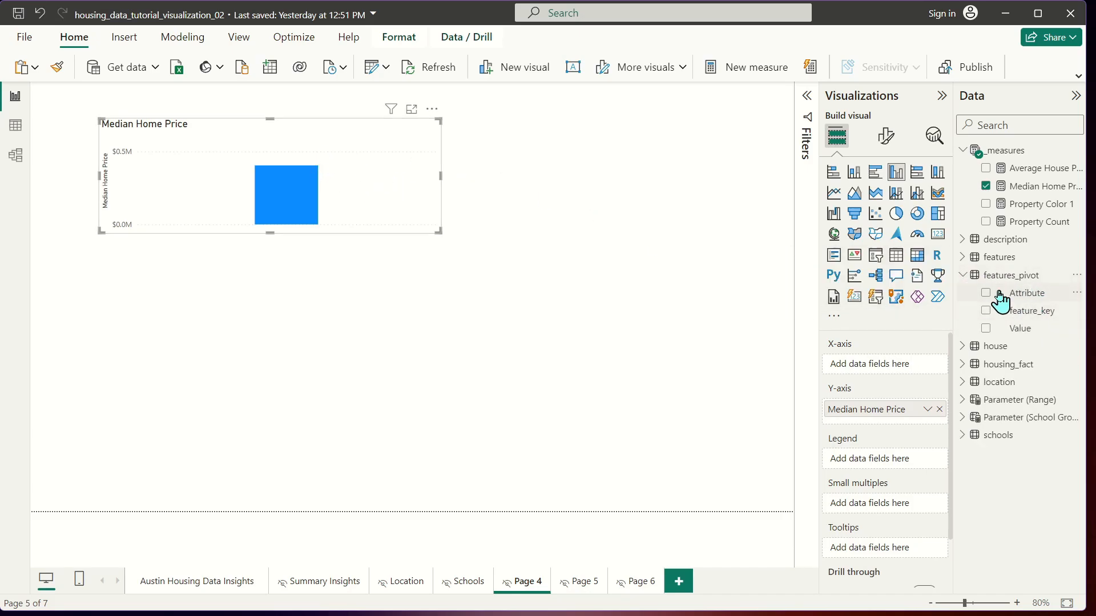
left_click(963, 257)
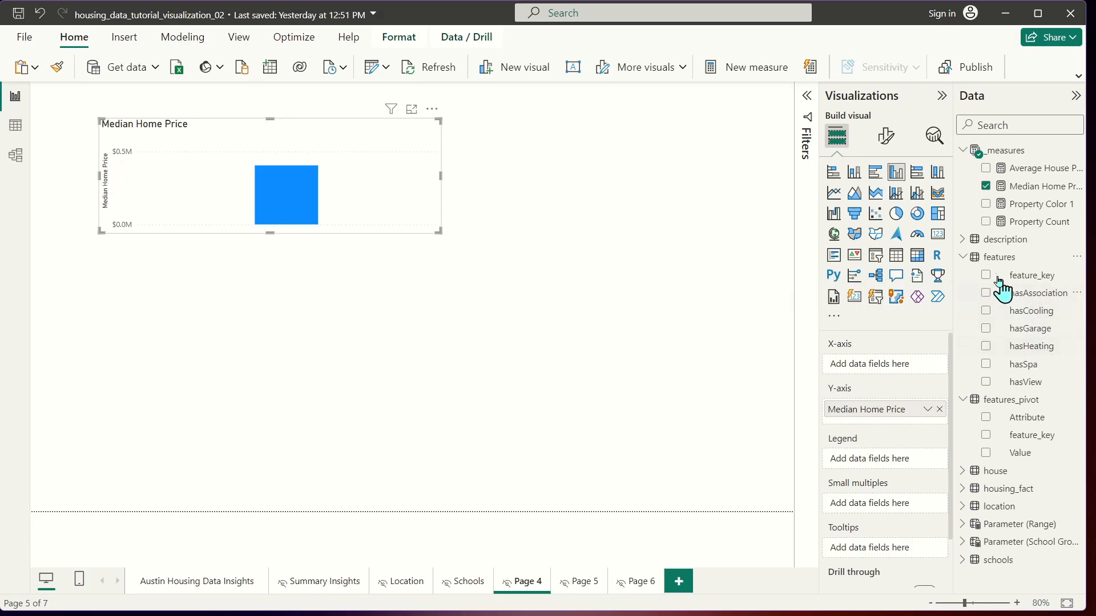
left_click(963, 258)
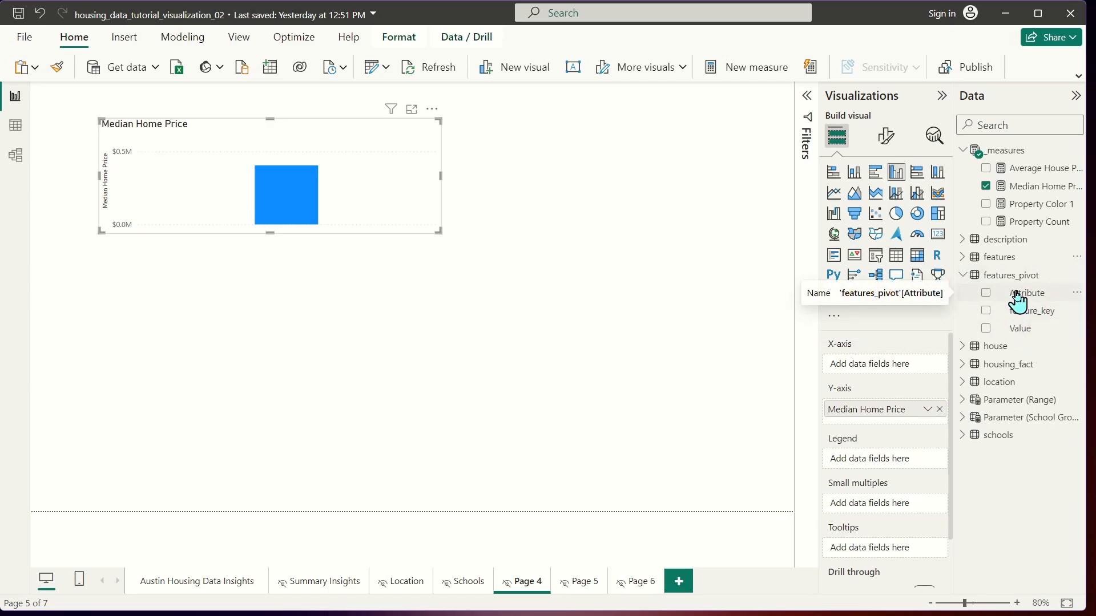
- Add the Attribute field from features_pivot to the X-axis of the Median Home Price chart and check the model's table relationships
left_click_drag(1018, 301, 854, 367)
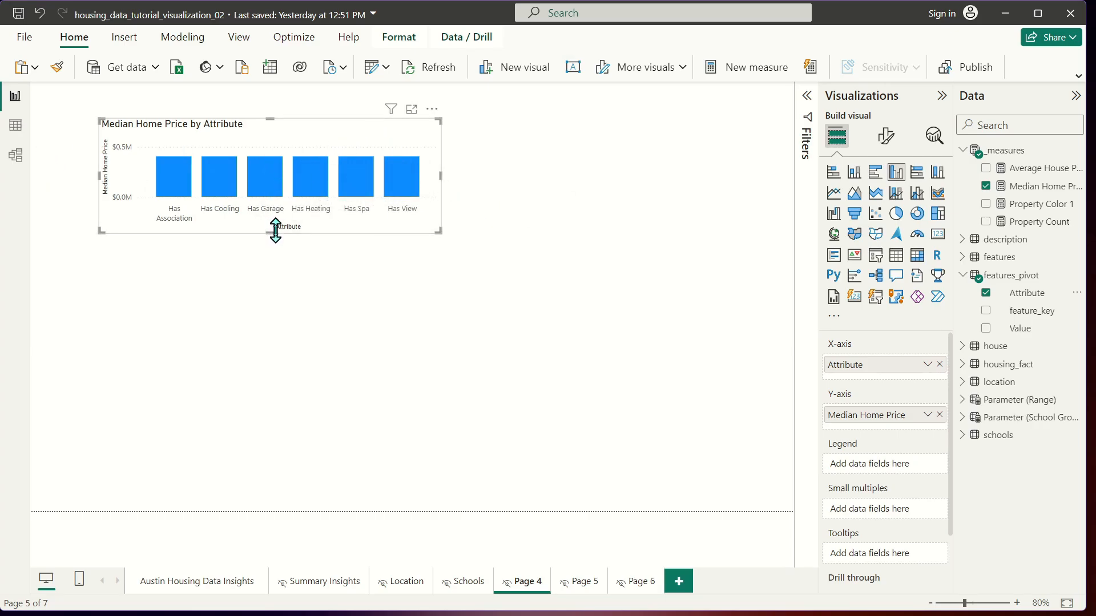
left_click(15, 155)
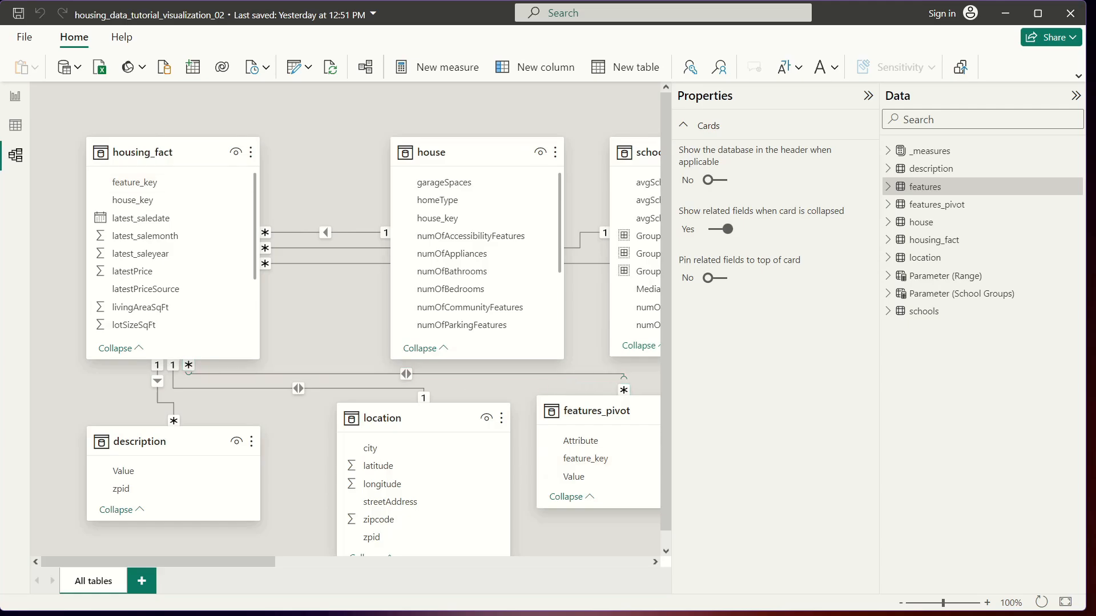
left_click(16, 99)
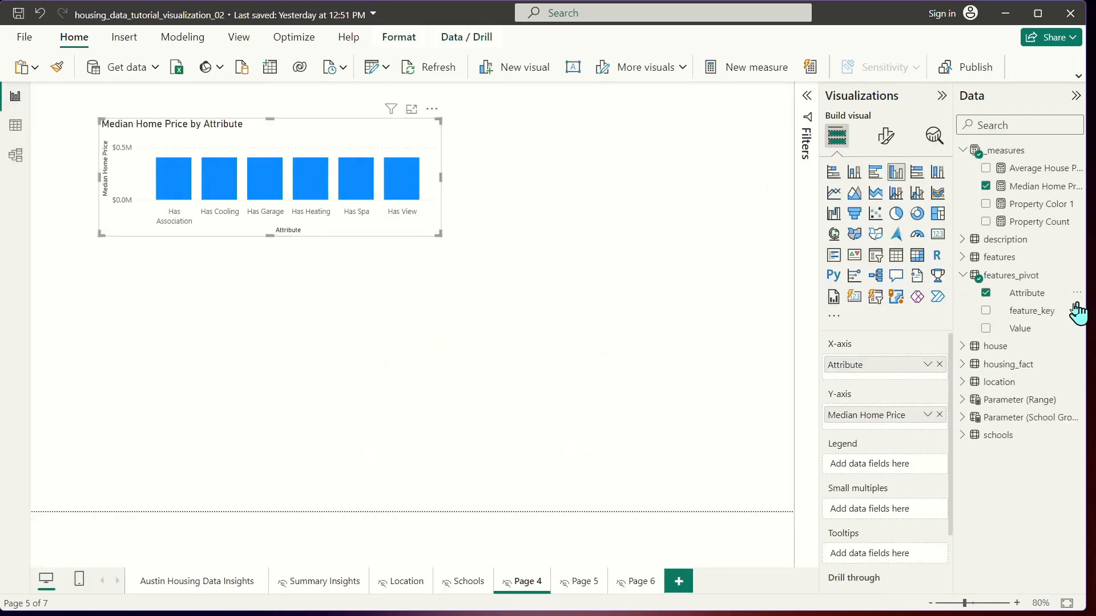
- Inspect the features_pivot table's rows and add its Value field as the legend of the Median Home Price chart
mouse_move(1022, 330)
left_mouse_down()
mouse_move(1025, 339)
mouse_move(1040, 328)
mouse_move(1021, 328)
left_mouse_up()
left_click(15, 125)
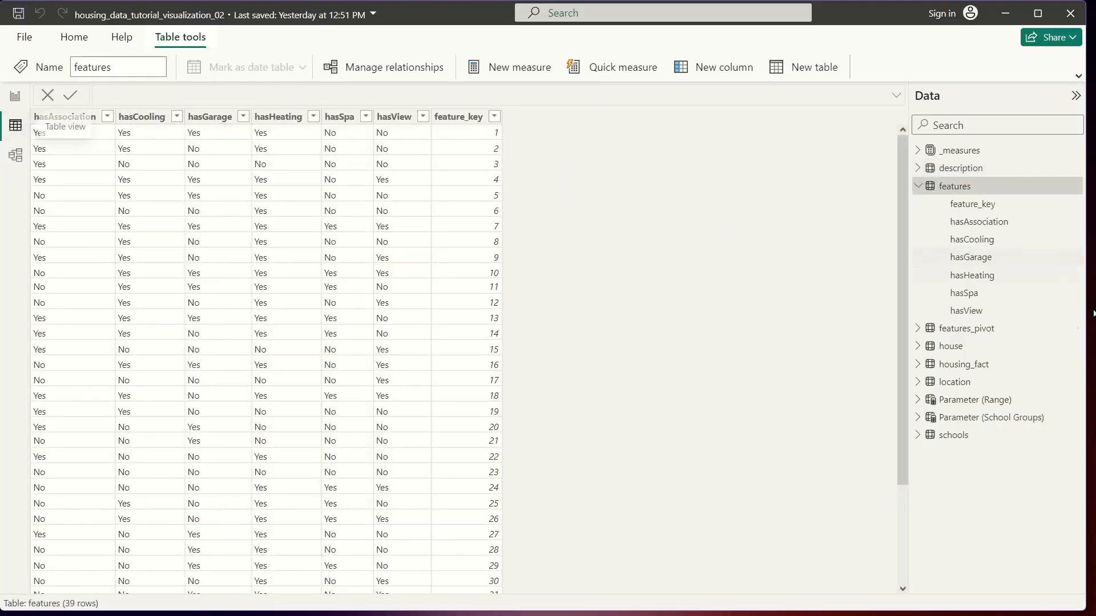
left_click(986, 333)
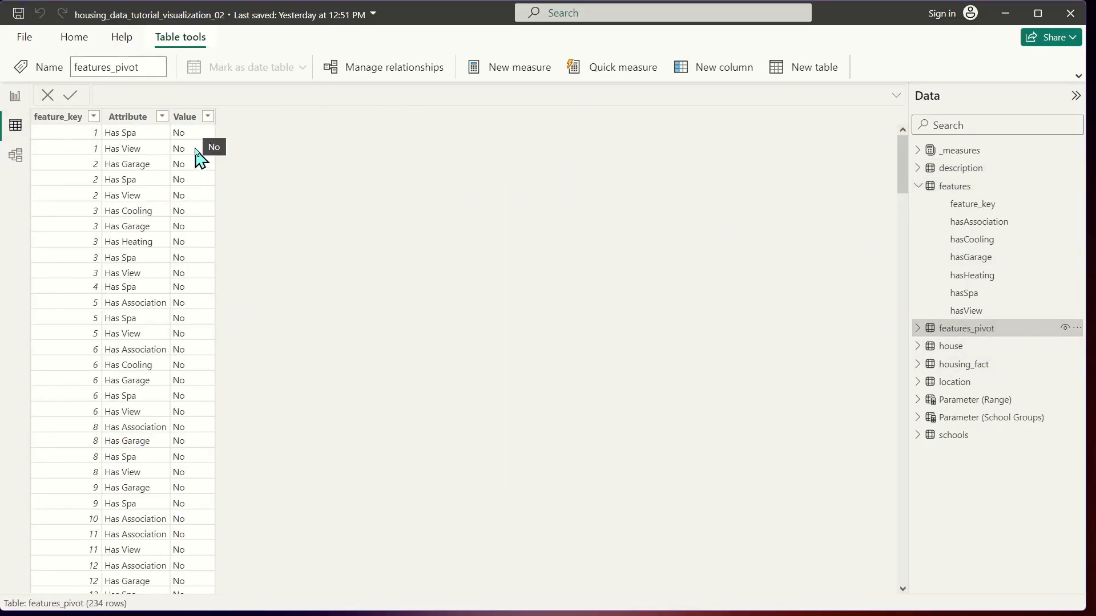
left_click(16, 97)
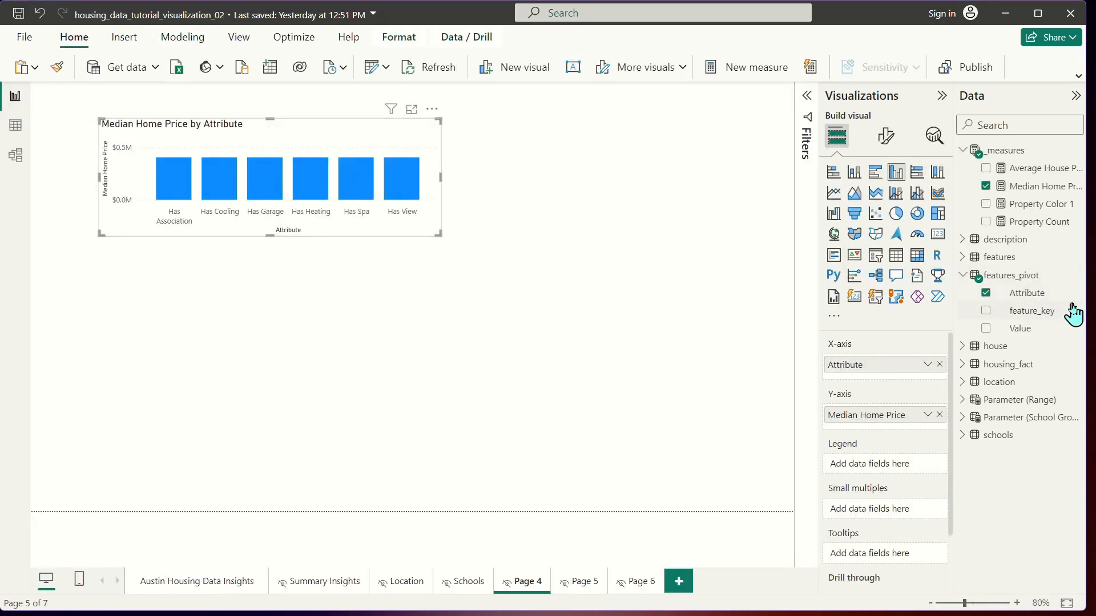
left_click_drag(1025, 331, 900, 468)
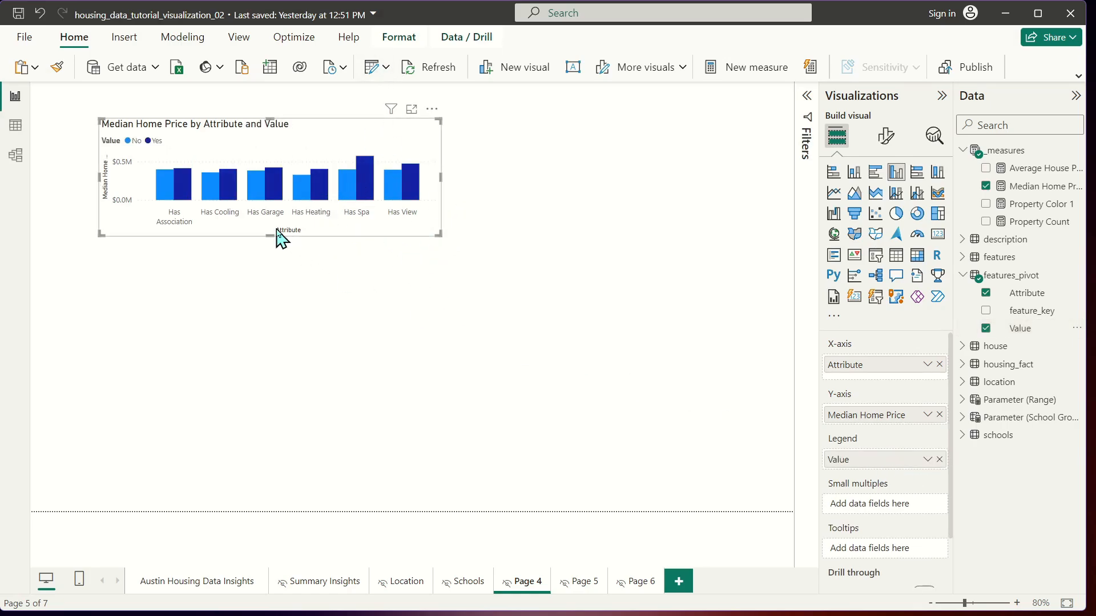
- Adjust the chart's height to about 201 and move it slightly down and to the right on the page
left_click_drag(270, 235, 272, 238)
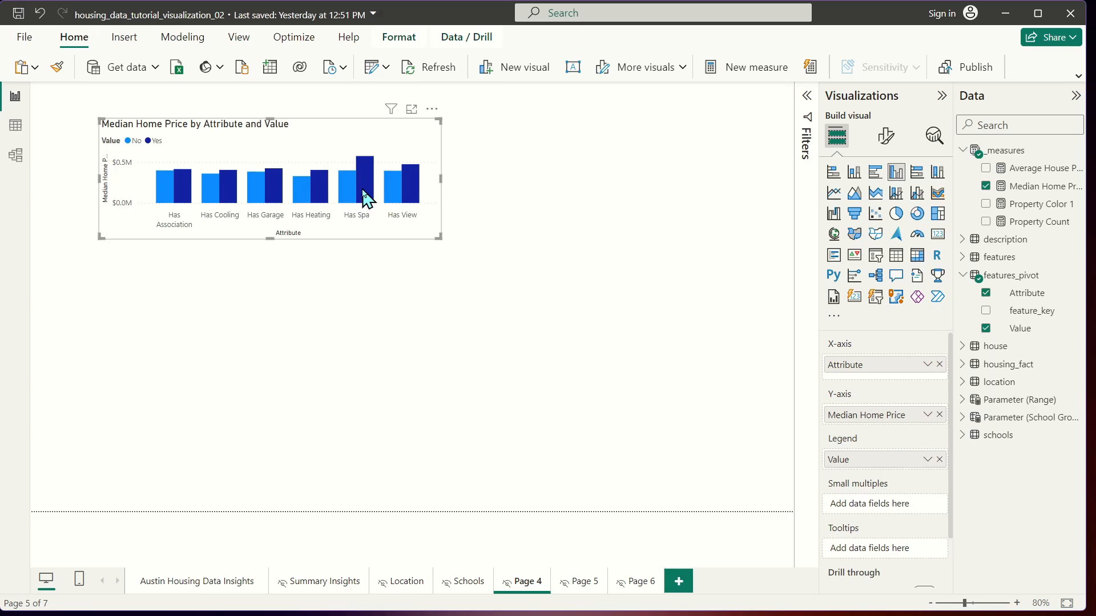
mouse_move(366, 197)
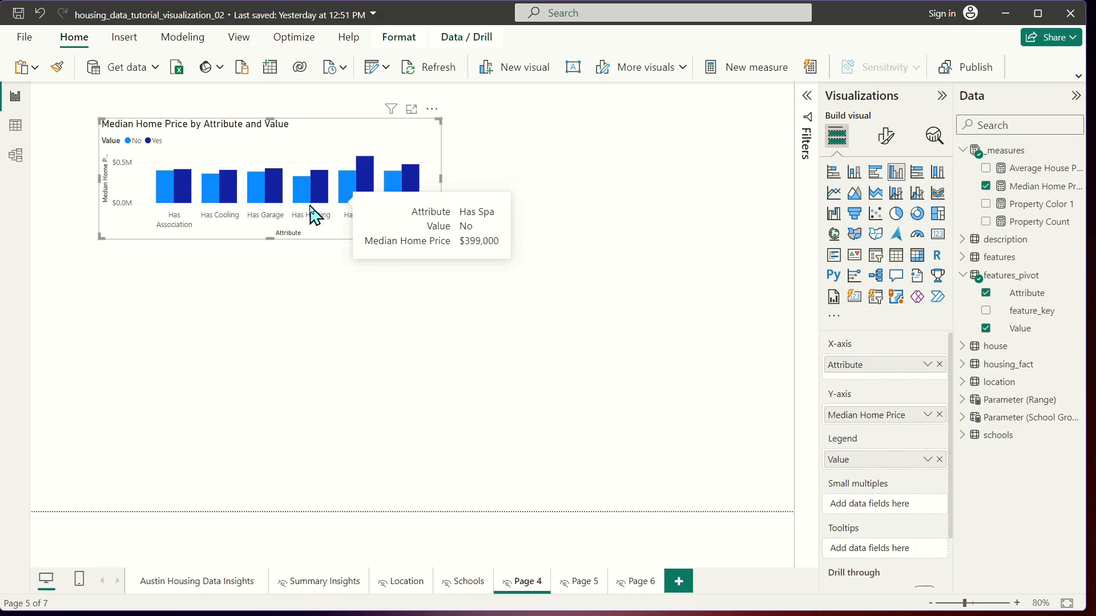
mouse_move(325, 201)
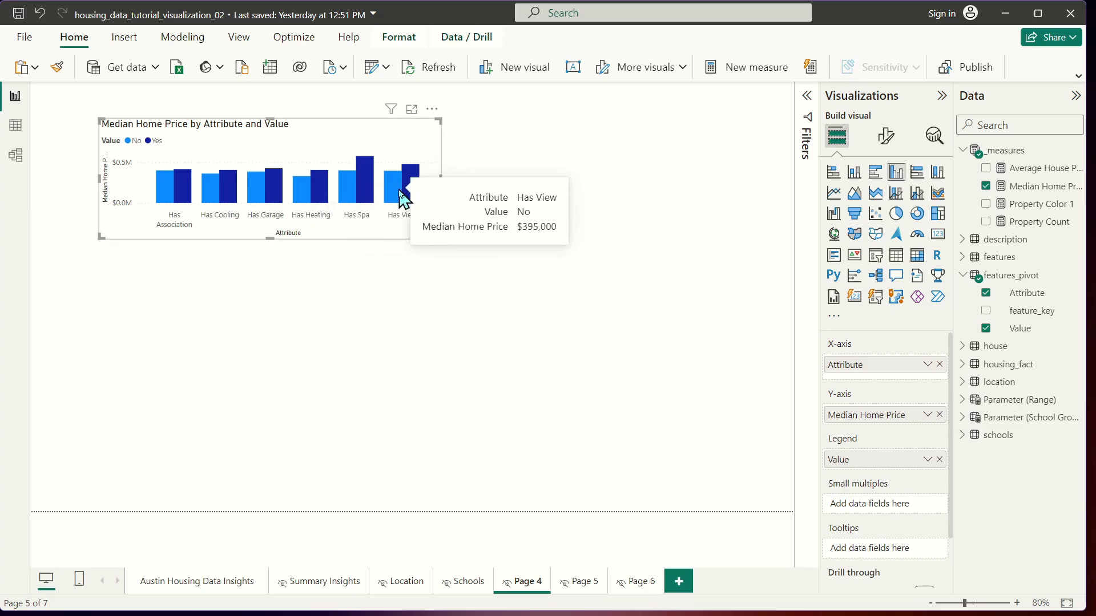
mouse_move(261, 201)
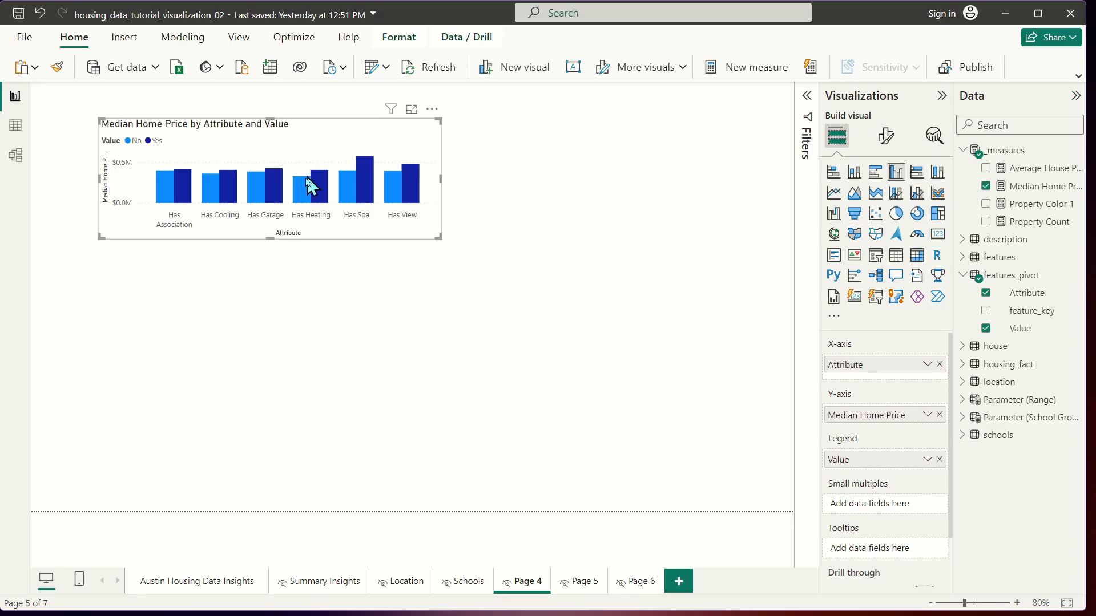
left_click_drag(271, 238, 272, 237)
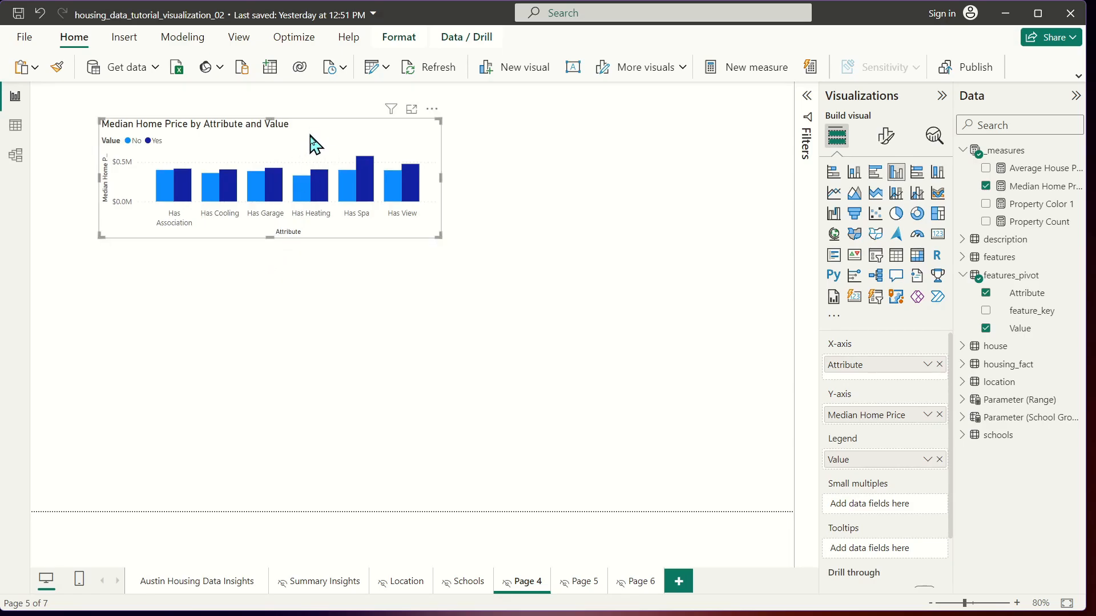
left_click_drag(310, 143, 319, 159)
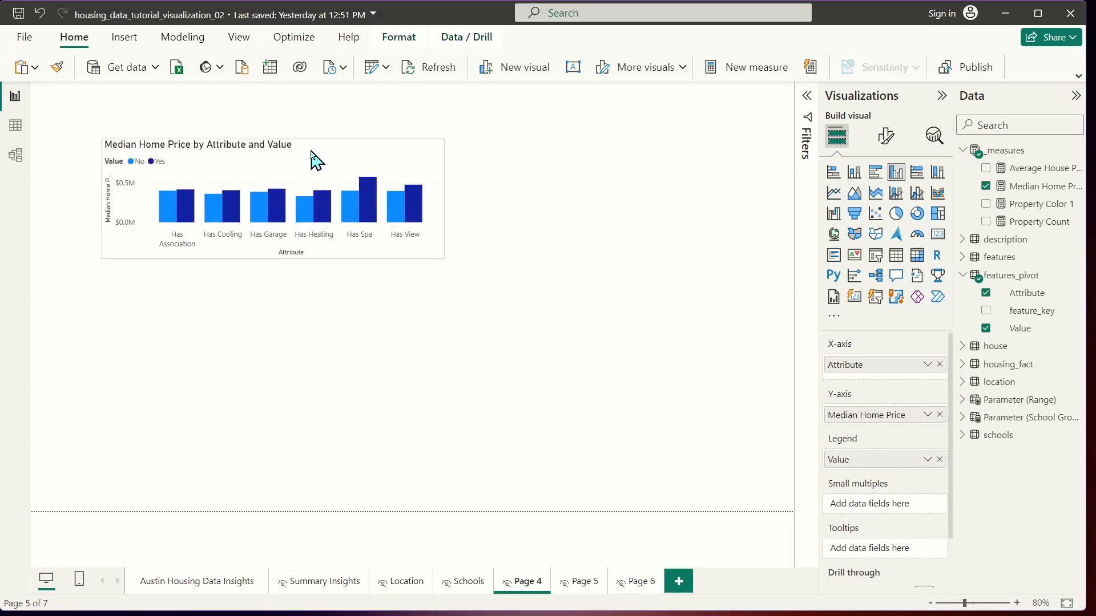
- Turn off the Responsive option in the chart's advanced properties
left_click(888, 137)
left_click(884, 206)
left_click(854, 239)
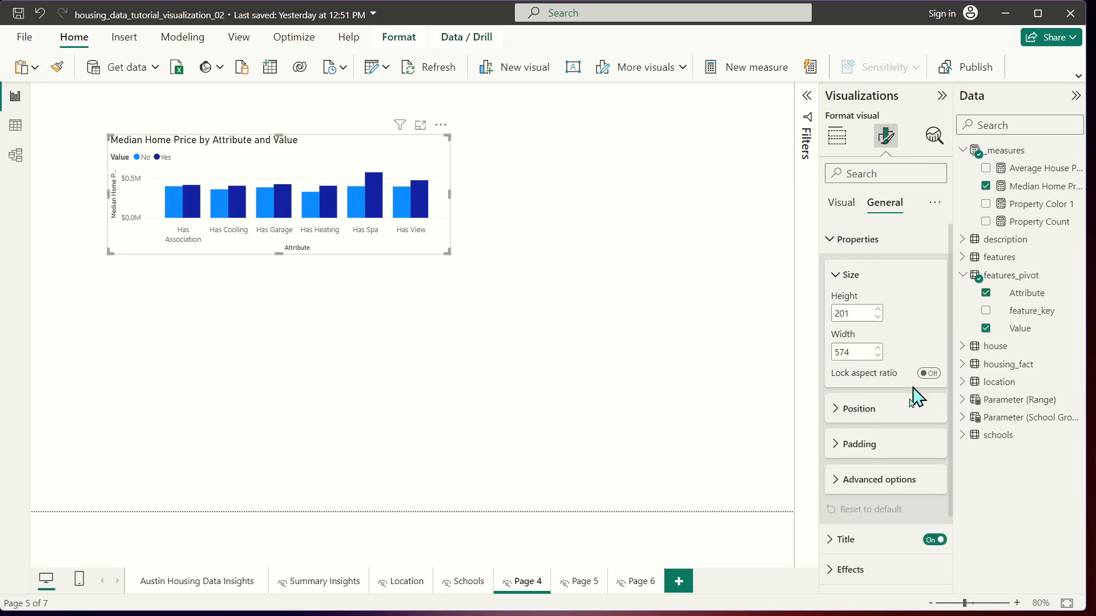
left_click(899, 481)
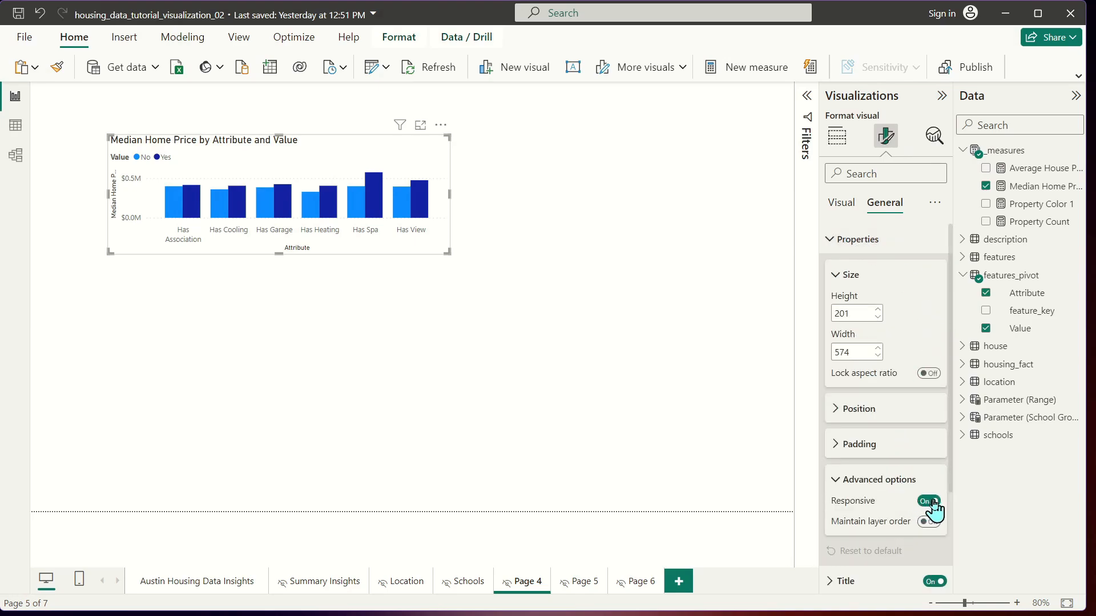
left_click(892, 483)
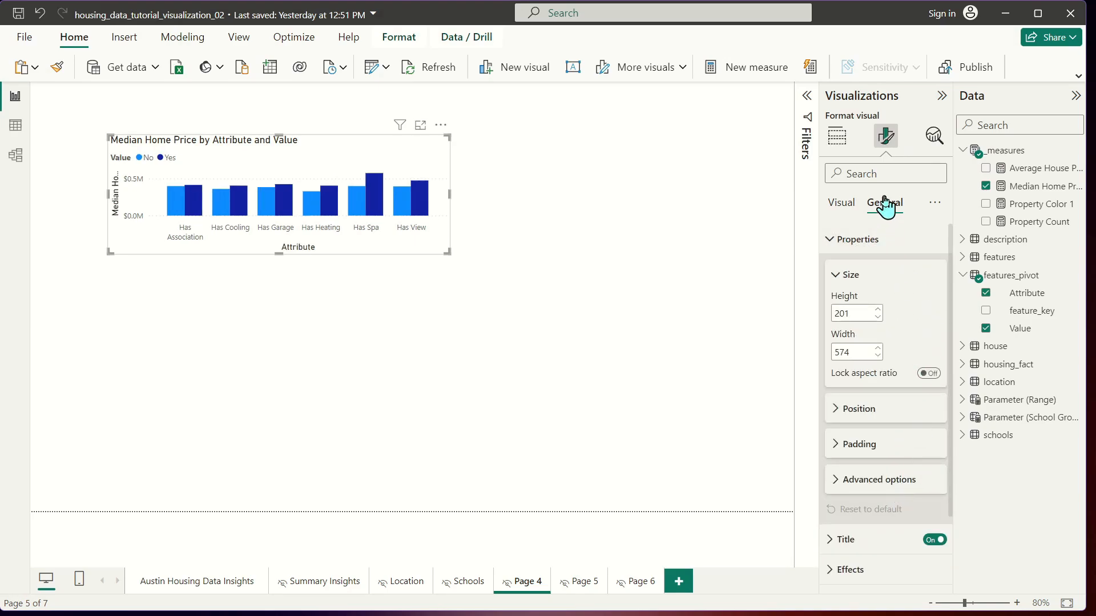
- Turn off the X-axis title of the column chart
left_click(841, 203)
left_click(849, 239)
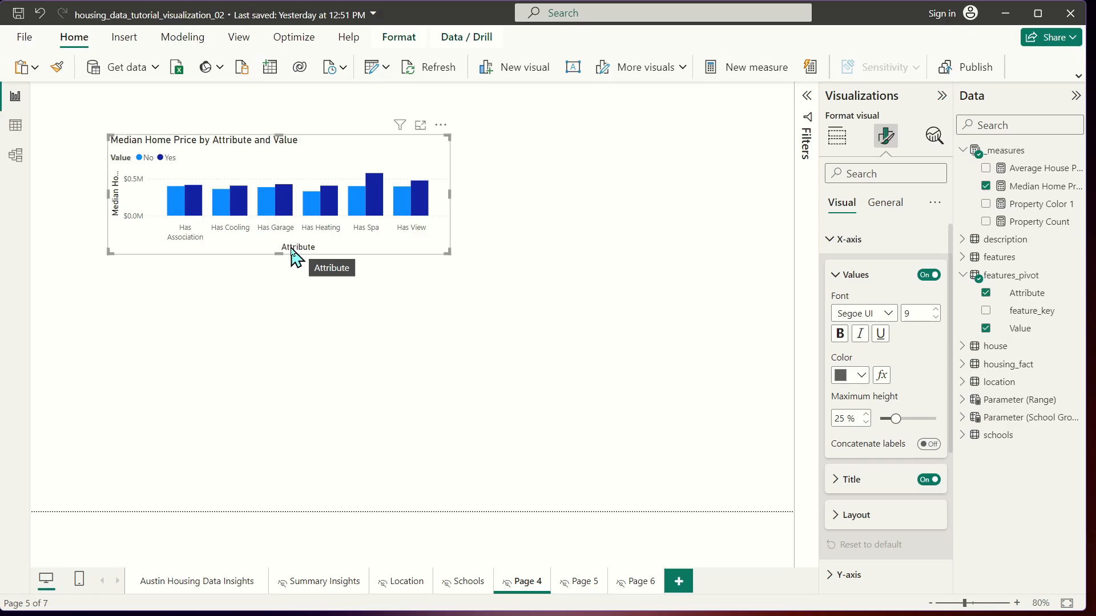
left_click(930, 480)
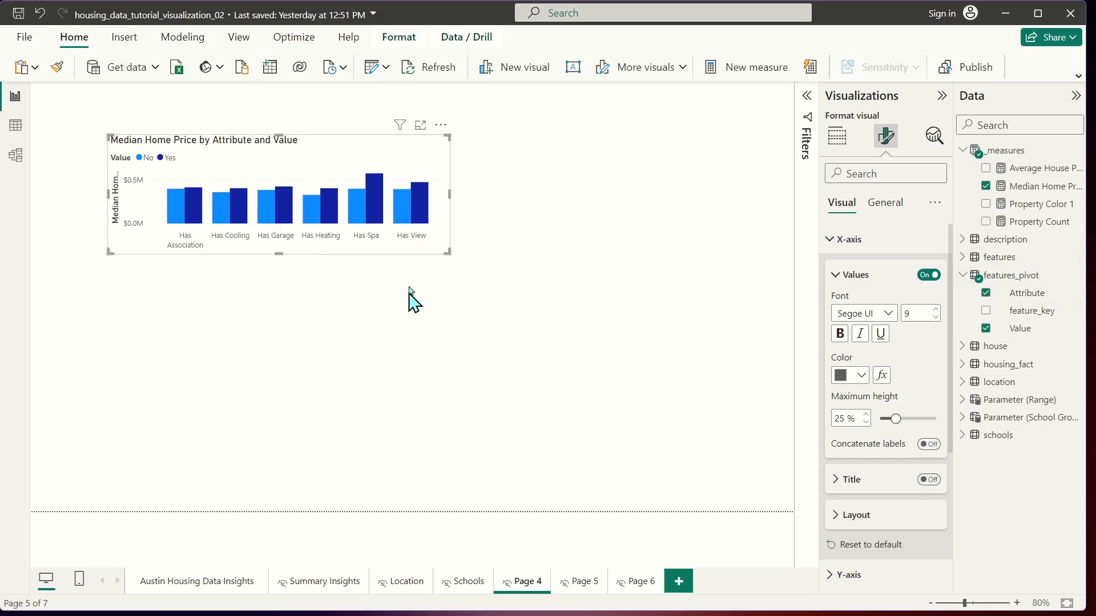
- Resize the chart to about 619 wide and 205 high, and shift it slightly to the right
left_click_drag(446, 252, 473, 255)
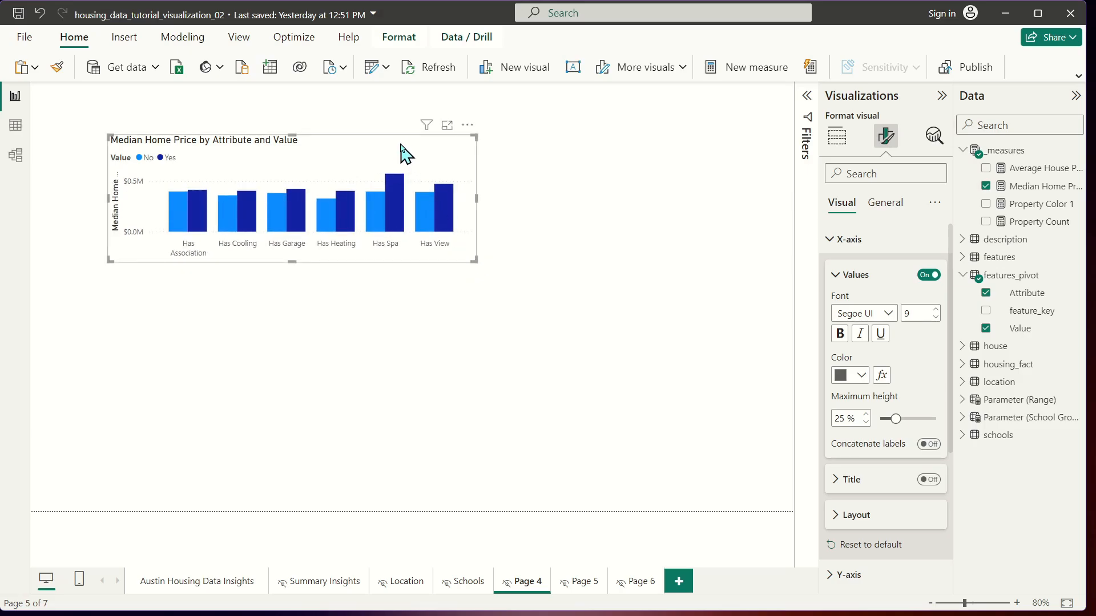
left_click_drag(403, 152, 418, 166)
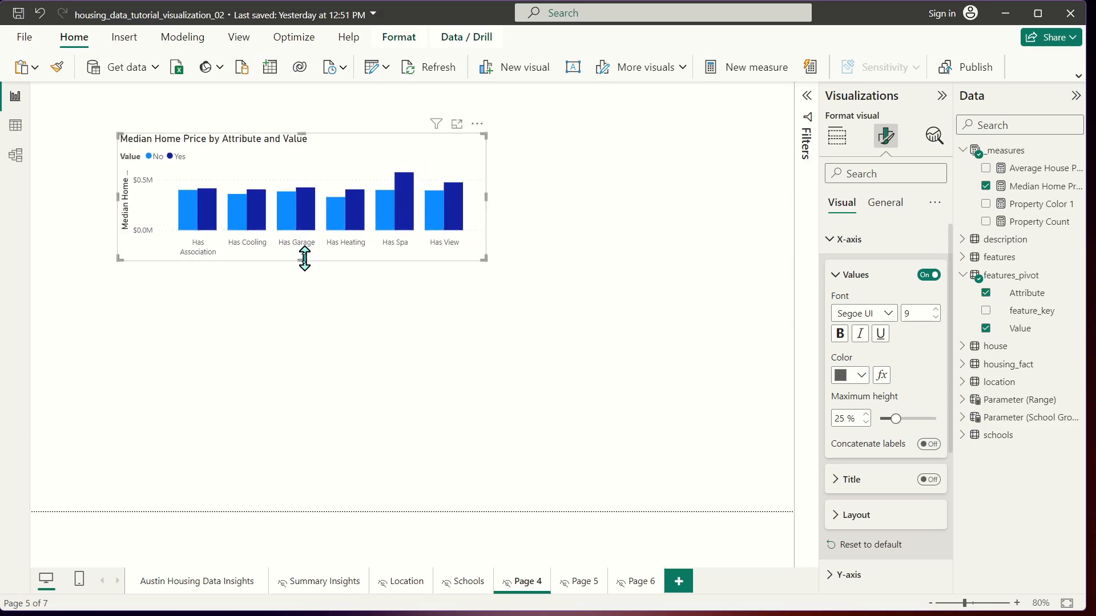
left_click_drag(305, 258, 306, 253)
- Title the chart "Does Median Listing Price Change Based on Different Features Being Available?" in italic at font size 13
left_click(833, 276)
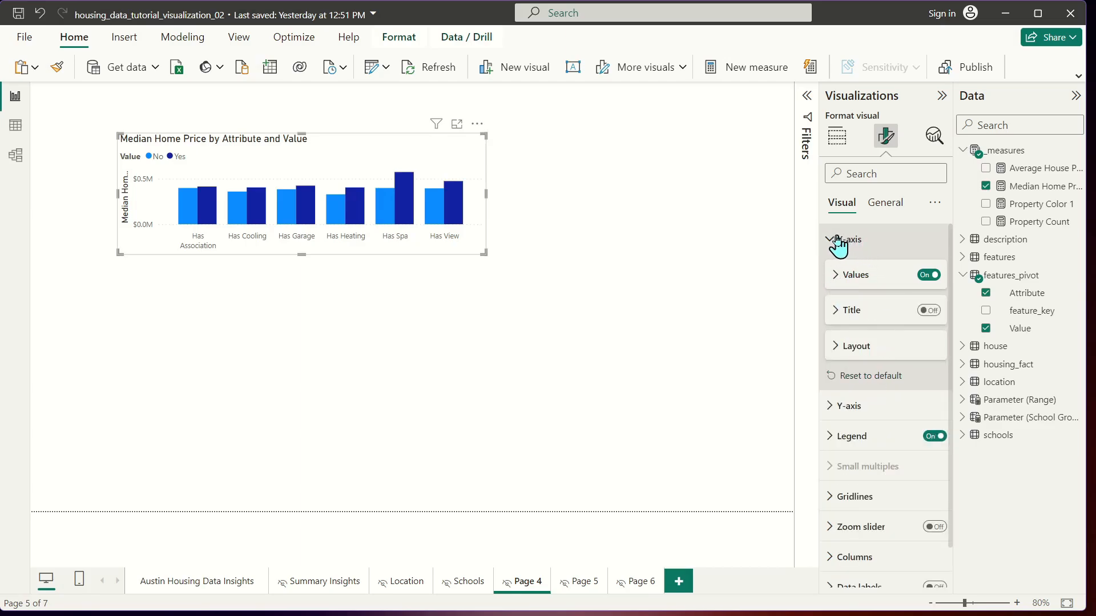
left_click(837, 242)
left_click(885, 202)
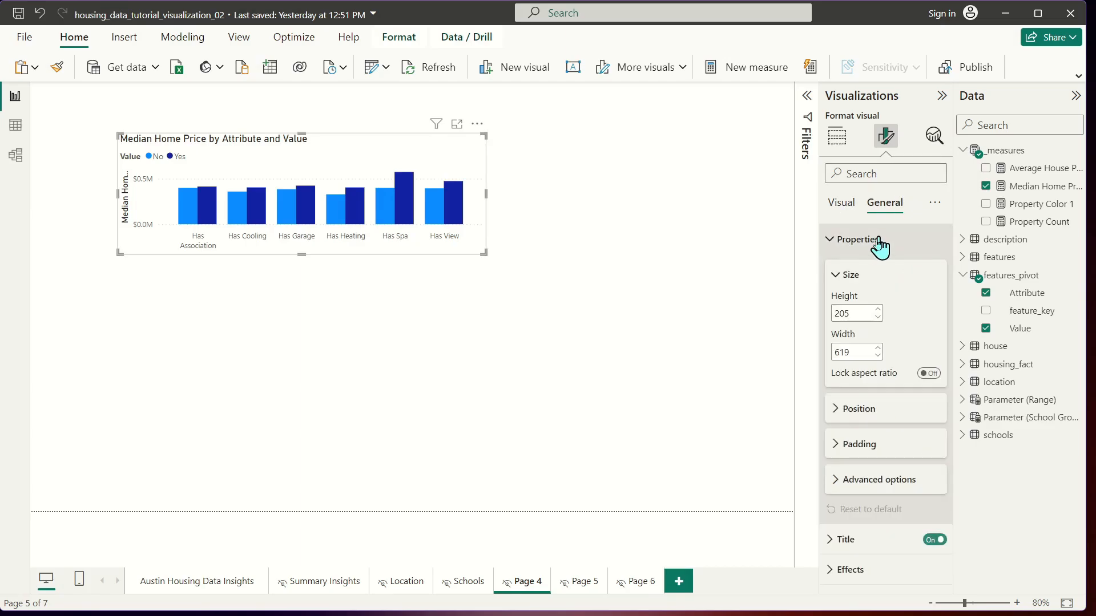
left_click(901, 538)
scroll(875, 442, "down", 3)
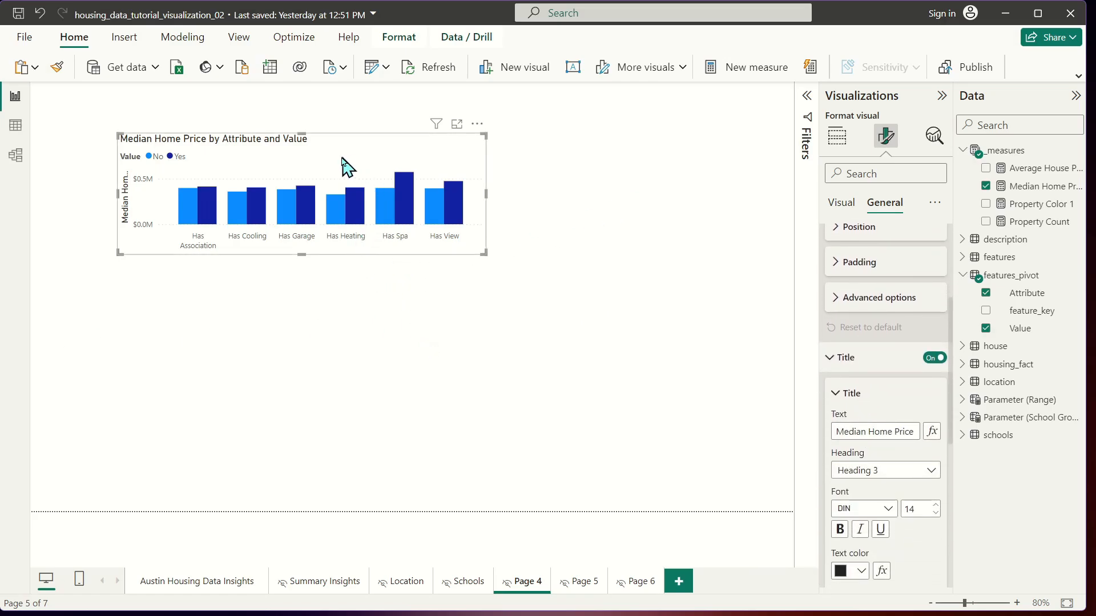
triple_click(875, 432)
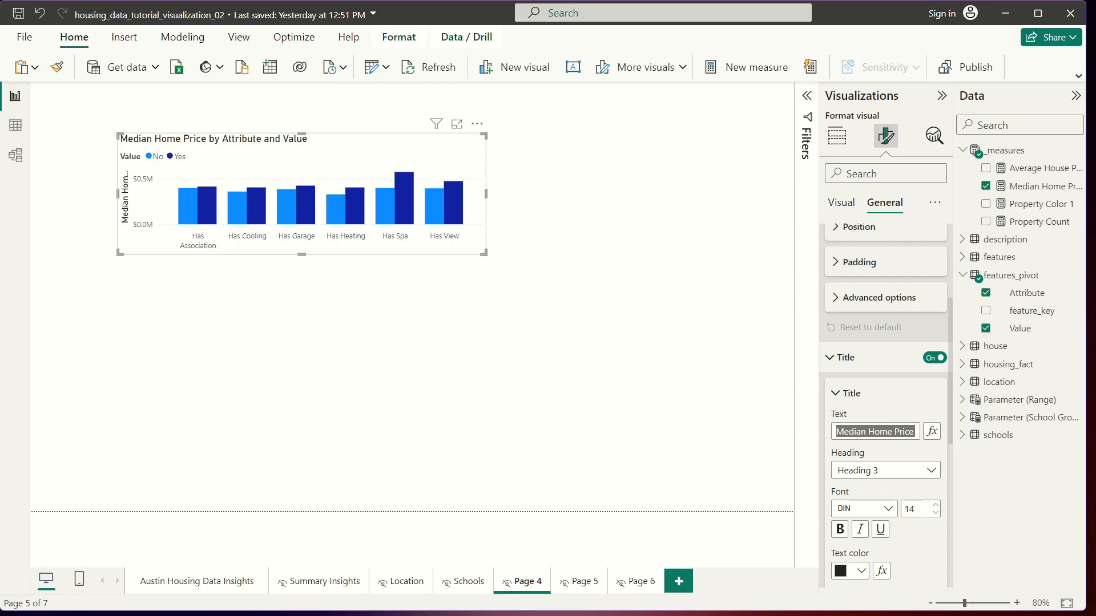
type("D")
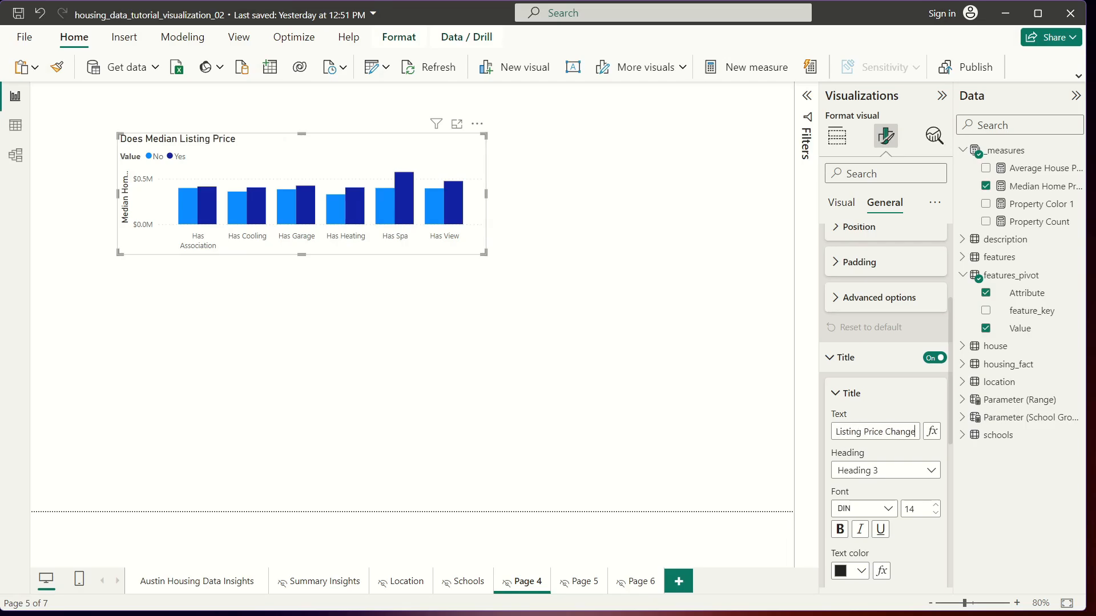
type("W")
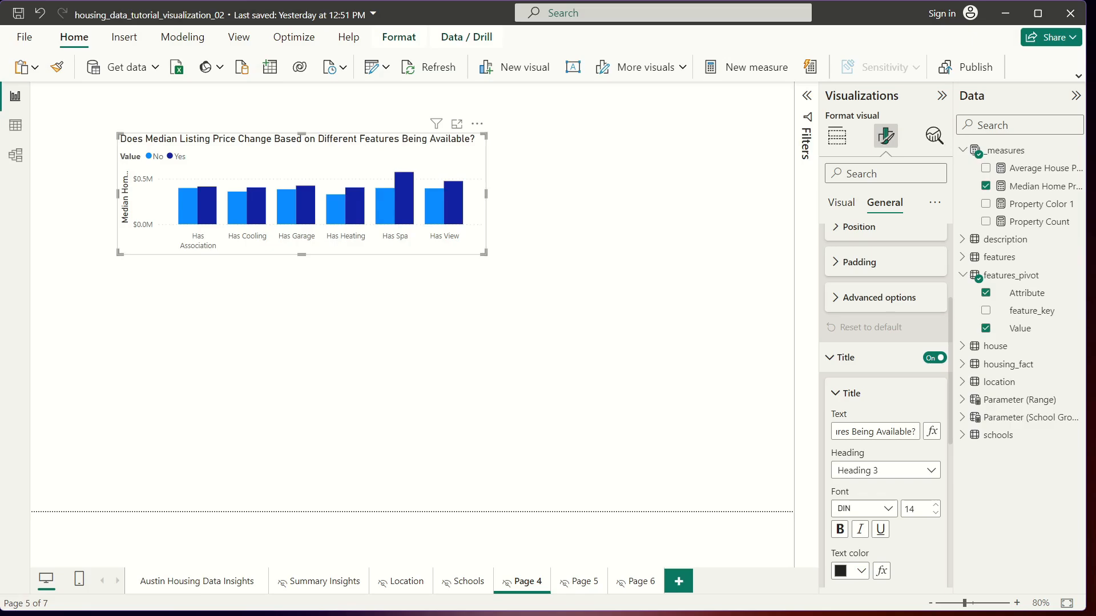
left_click(860, 529)
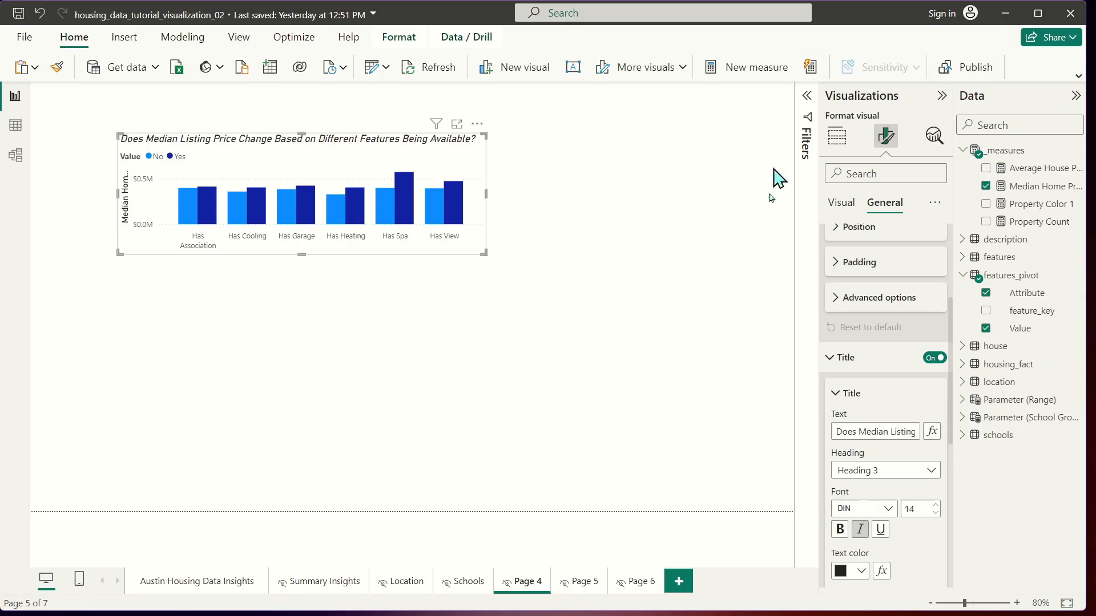
left_click(936, 513)
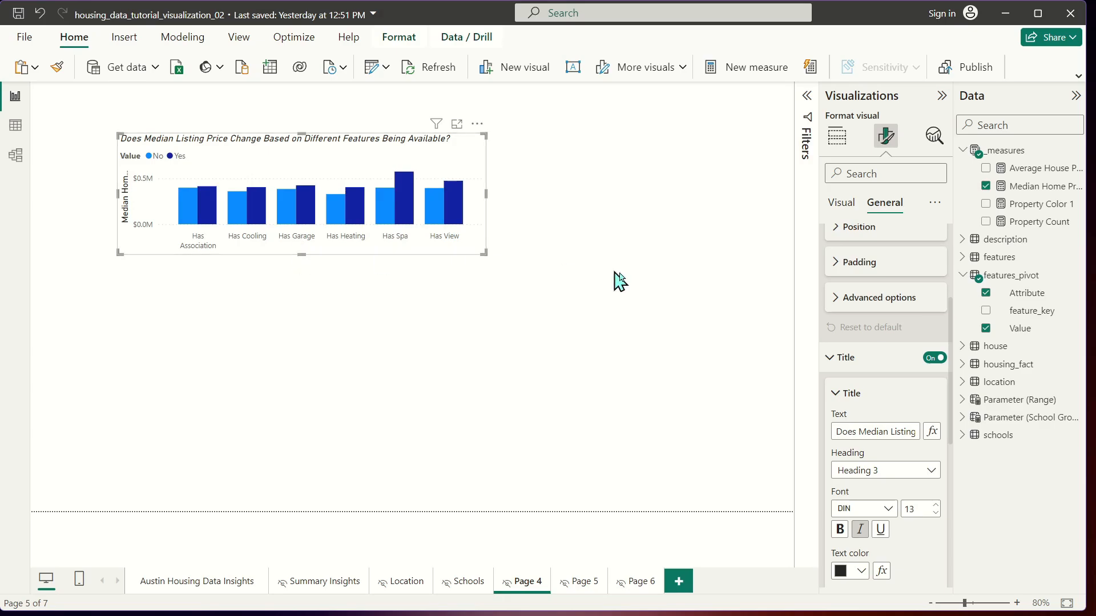
- Narrow the chart slightly to fit its title, nudge it to the right, and deselect it
left_click_drag(484, 258, 476, 254)
left_click_drag(351, 150, 355, 150)
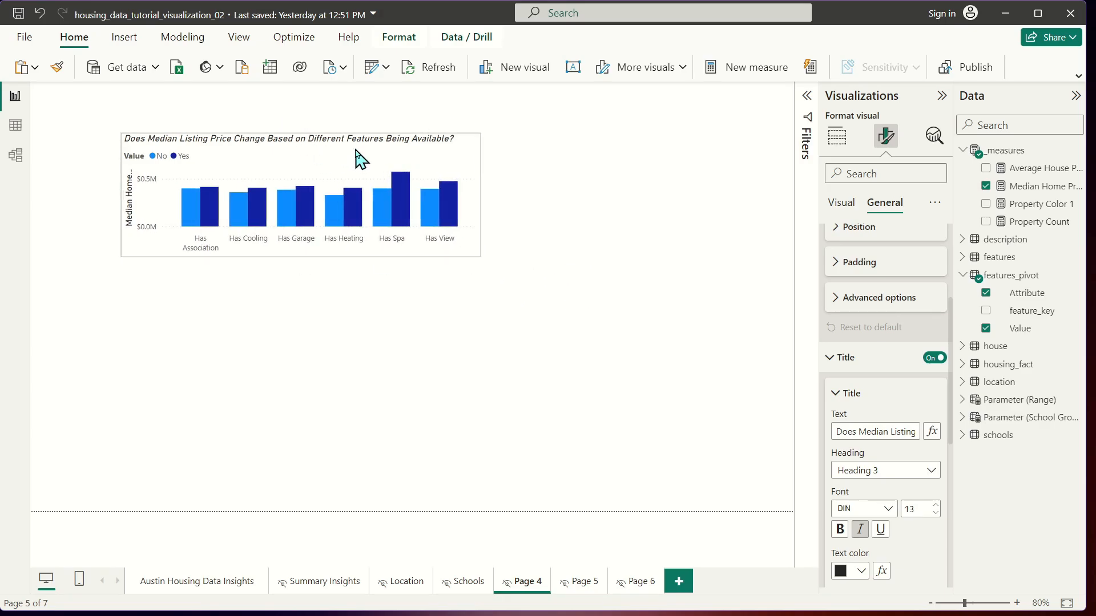
left_click(645, 239)
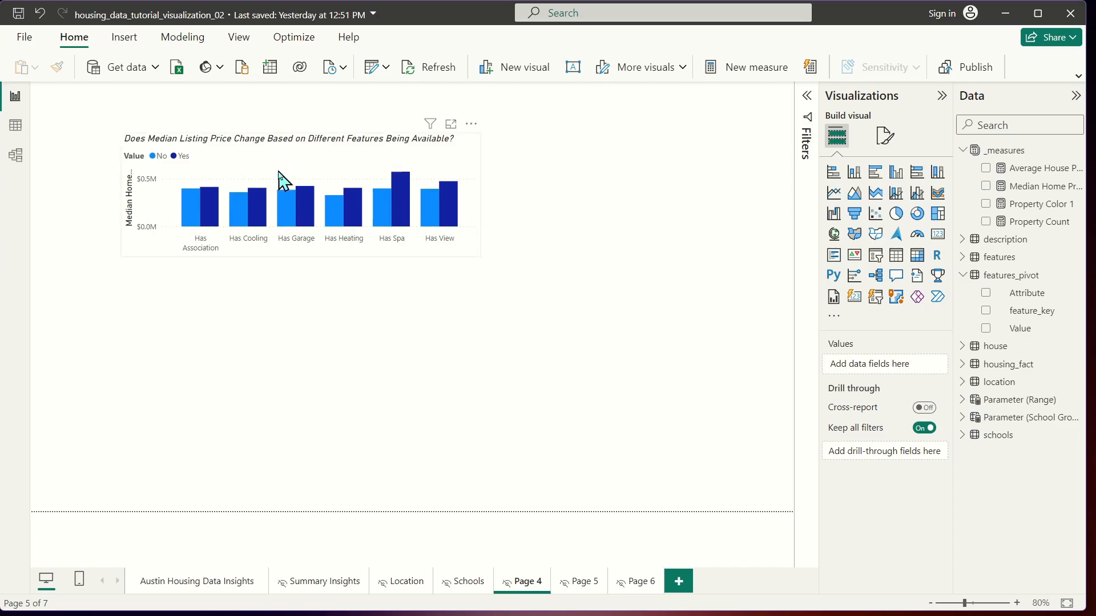
left_click(341, 141)
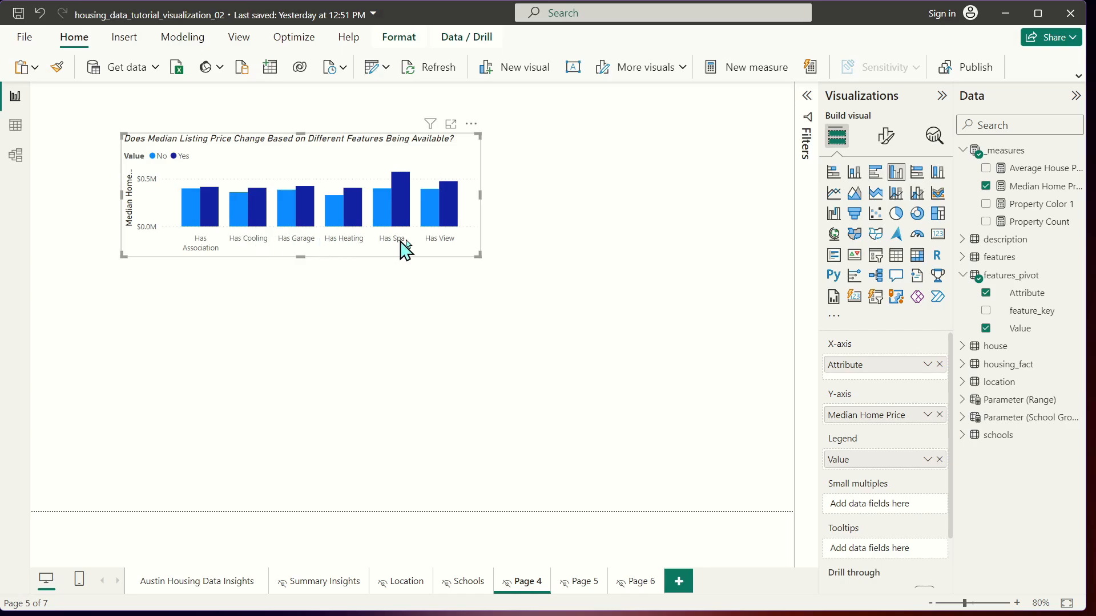
left_click_drag(479, 255, 472, 258)
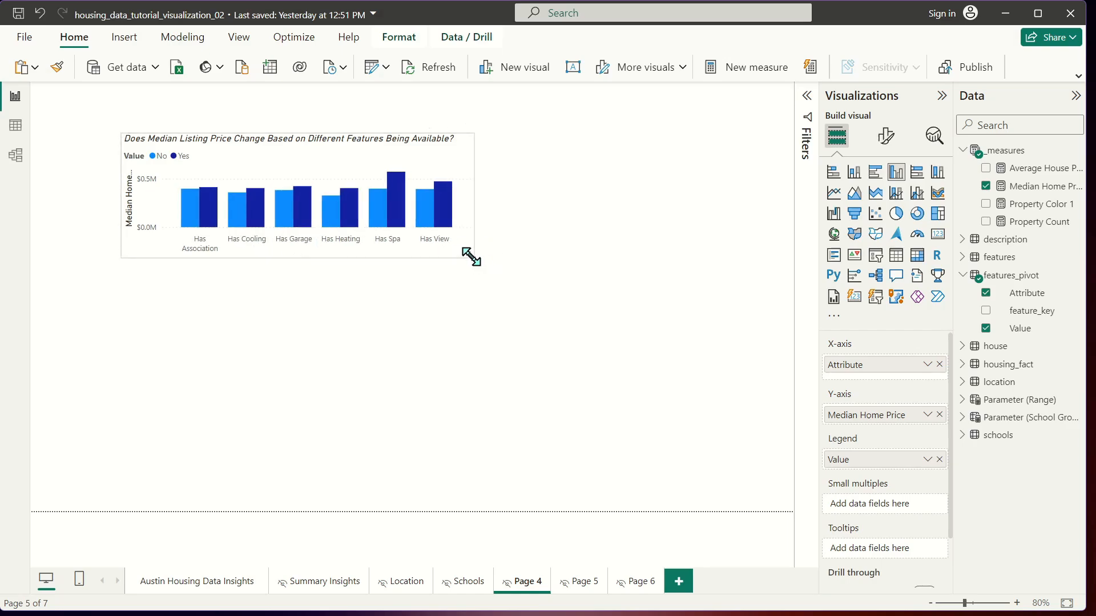
left_click(524, 299)
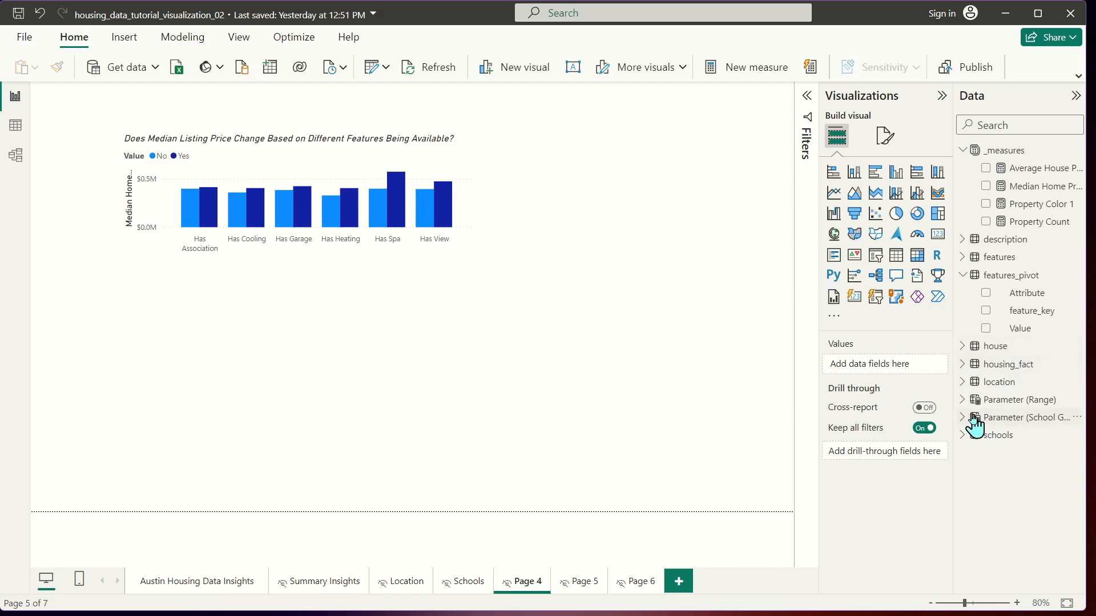
- Expand the house table and browse its available fields
left_click(961, 346)
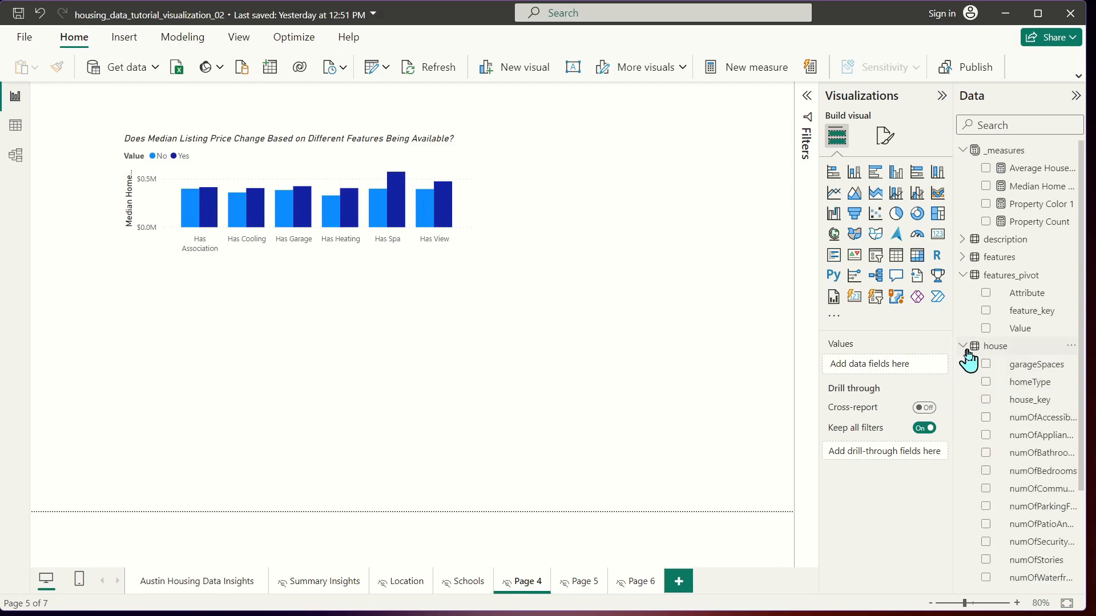
scroll(1069, 464, "down", 3)
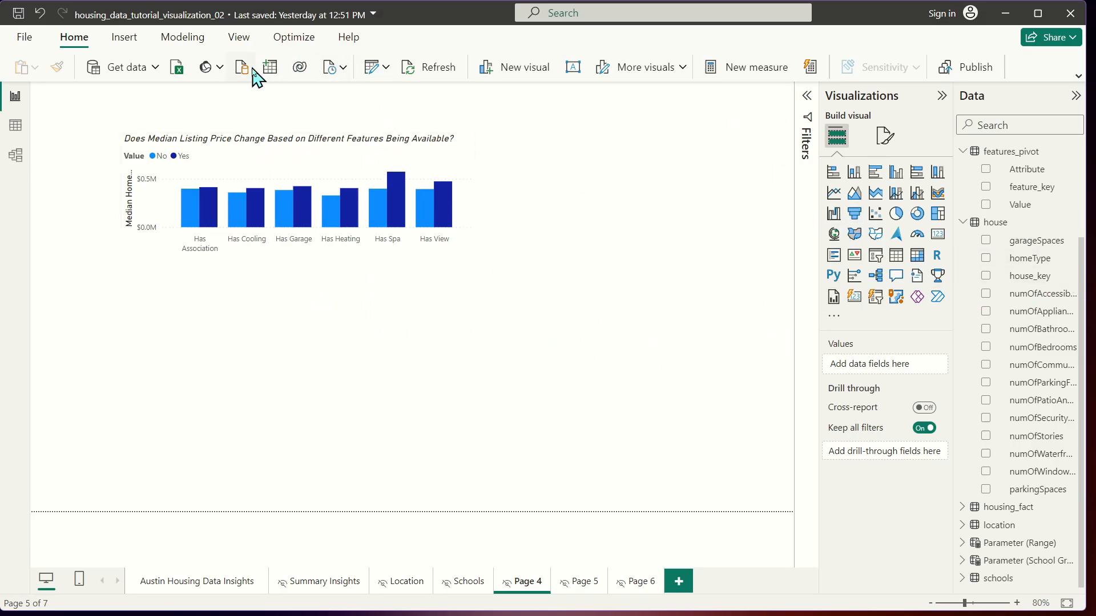
- Start a new fields parameter that adds a slicer to this page, with garageSpaces from the house table as its first field
left_click(184, 39)
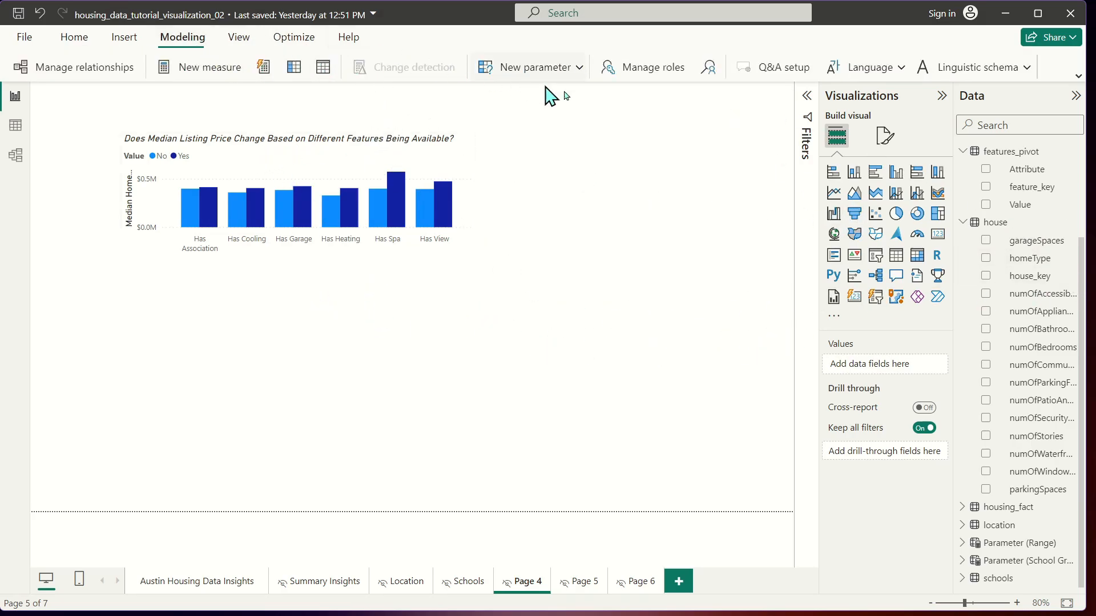
left_click(580, 69)
left_click(527, 123)
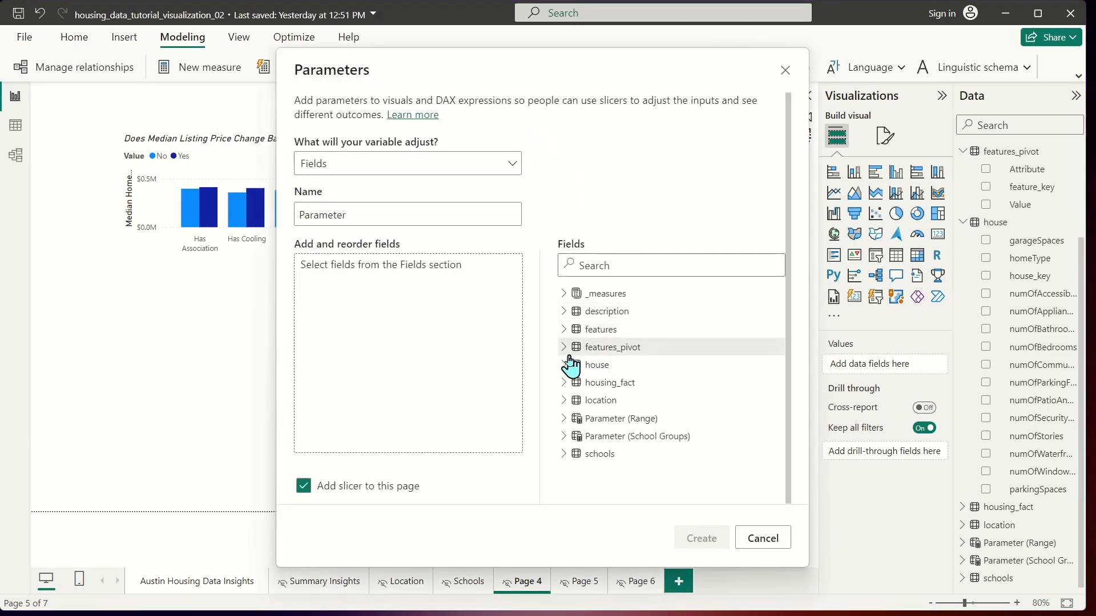
left_click(564, 366)
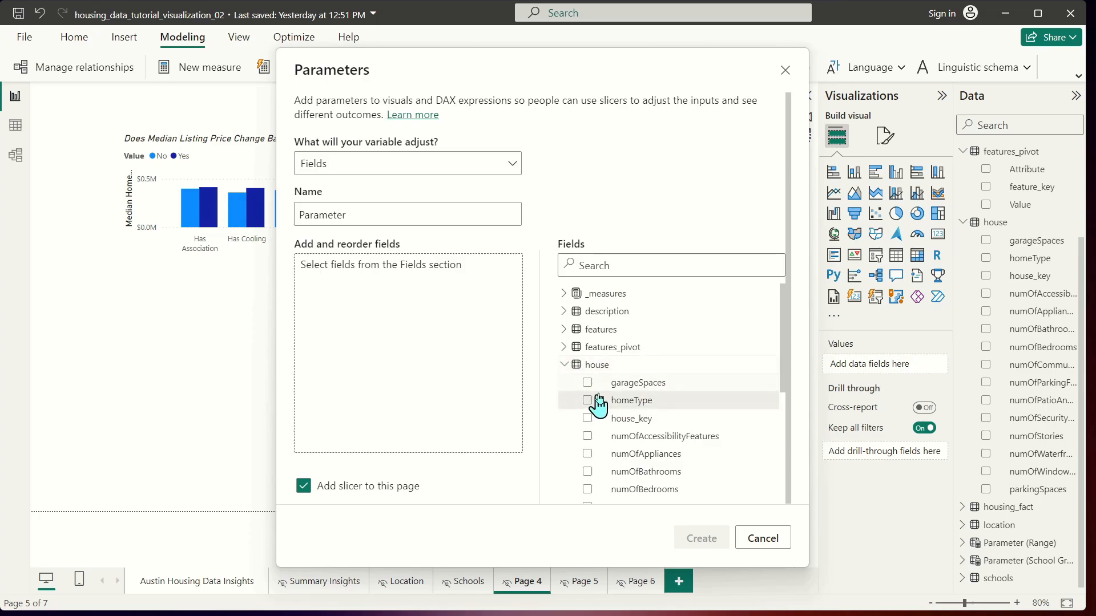
left_click(587, 384)
- Add numOfAccessibilityFeatures, numOfAppliances, numOfBathrooms, numOfBedrooms, numOfCommunityFeatures, numOfParkingFeatures, numOfPatioAndPorchFeatures and numOfSecurityFeatures to the parameter
scroll(639, 416, "down", 3)
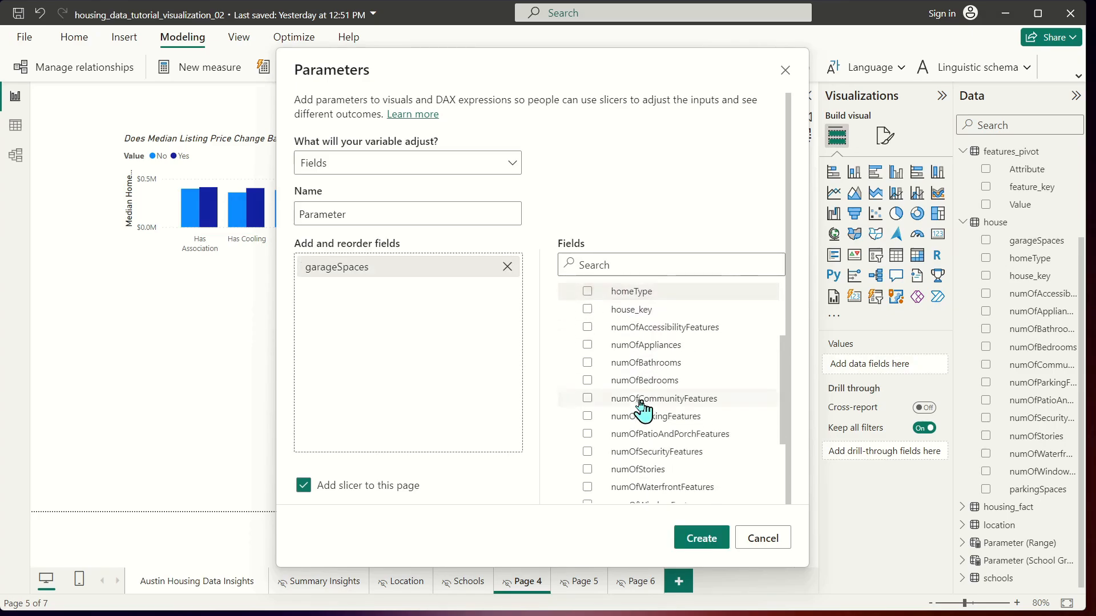
left_click(587, 326)
left_click(587, 343)
left_click(587, 361)
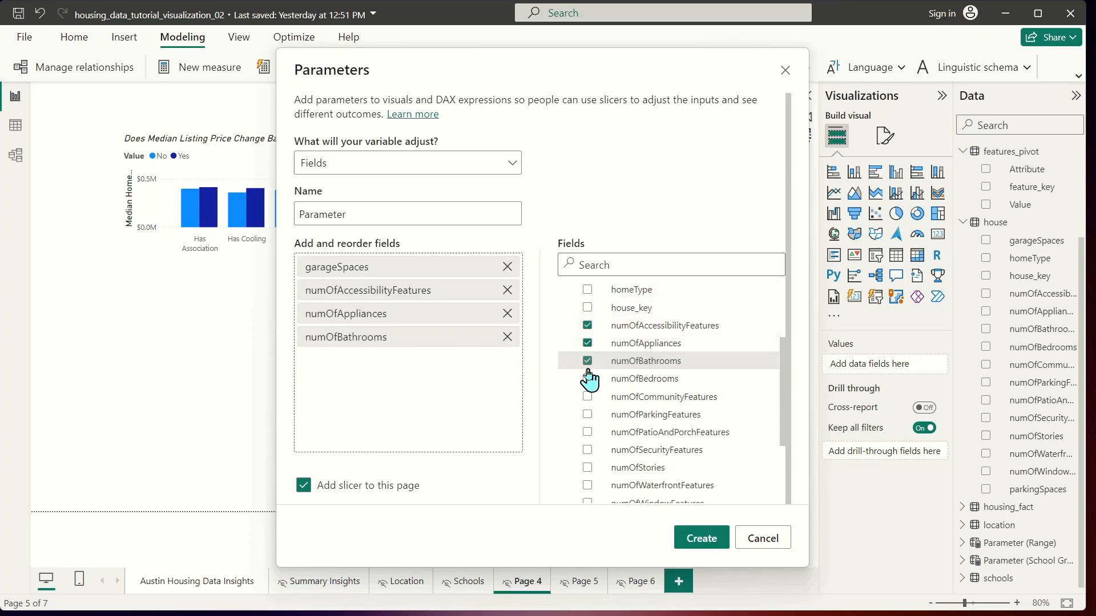
left_click(587, 378)
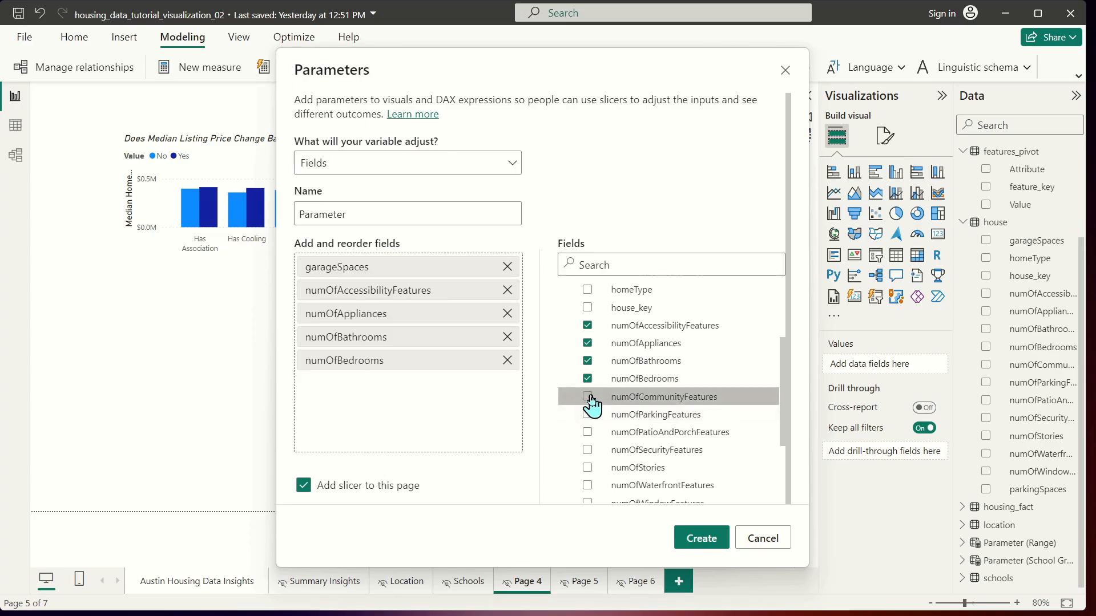
left_click(587, 397)
left_click(587, 415)
left_click(587, 432)
left_click(587, 450)
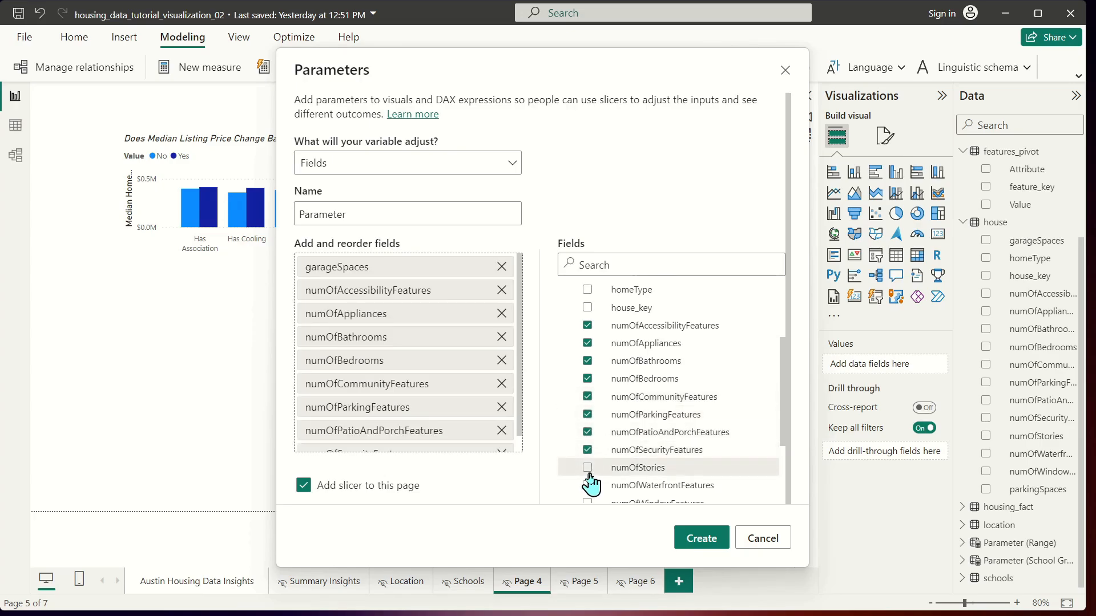
- Add the remaining house fields numOfStories, numOfWaterfrontFeatures, numOfWindowFeatures and parkingSpaces to the parameter
left_click(587, 467)
left_click(587, 485)
scroll(616, 423, "down", 3)
left_click(587, 394)
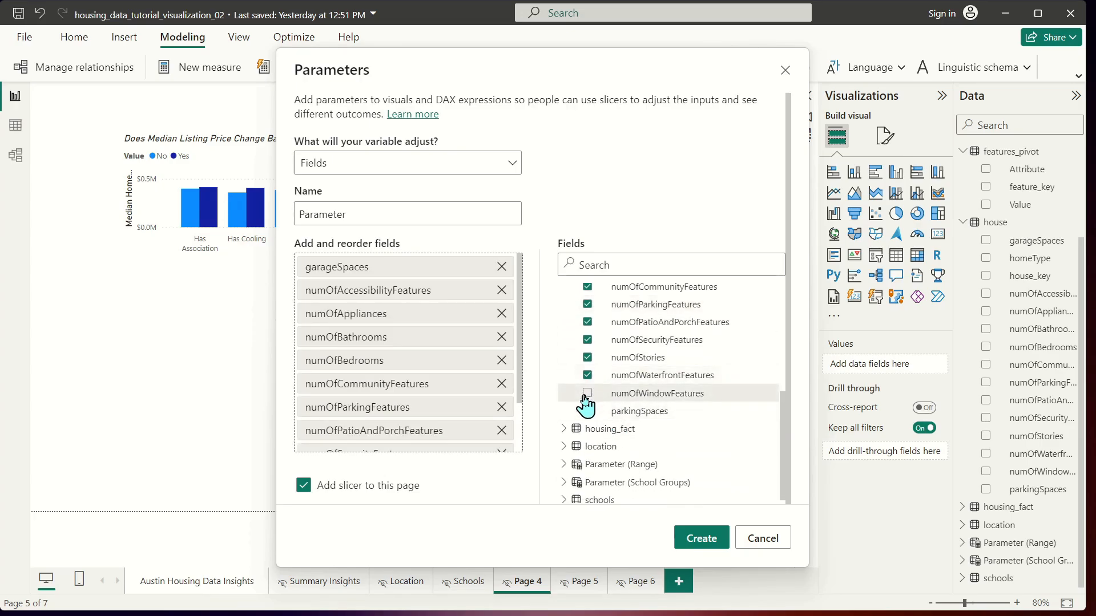
left_click(587, 411)
- Add yearBuilt, lotSizeSqFt and livingAreaSqFt from the housing_fact table to the parameter's fields
scroll(631, 416, "up", 5)
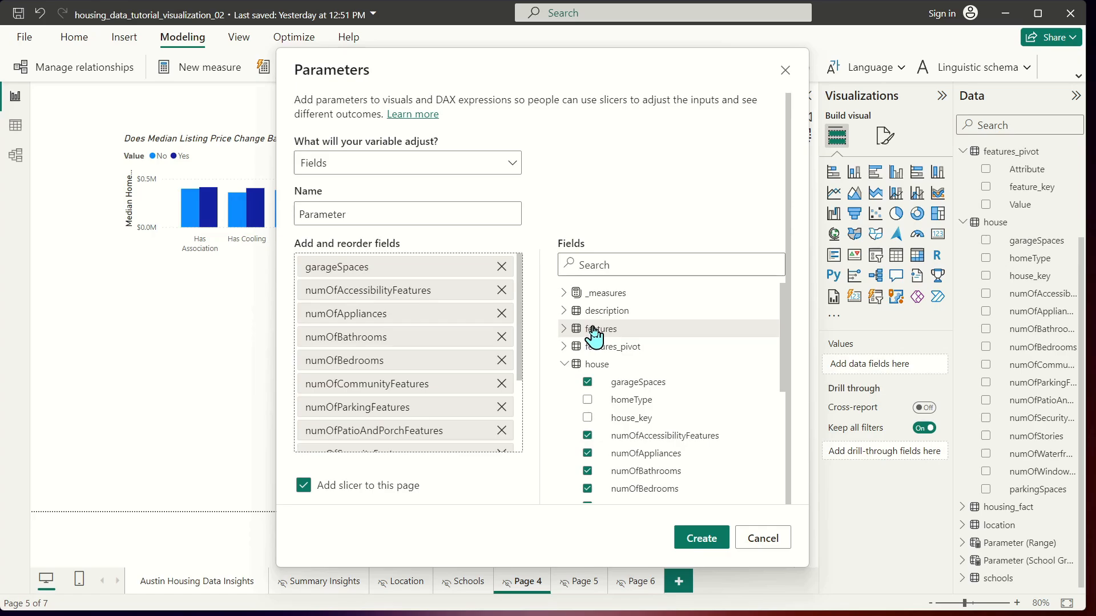
left_click(565, 347)
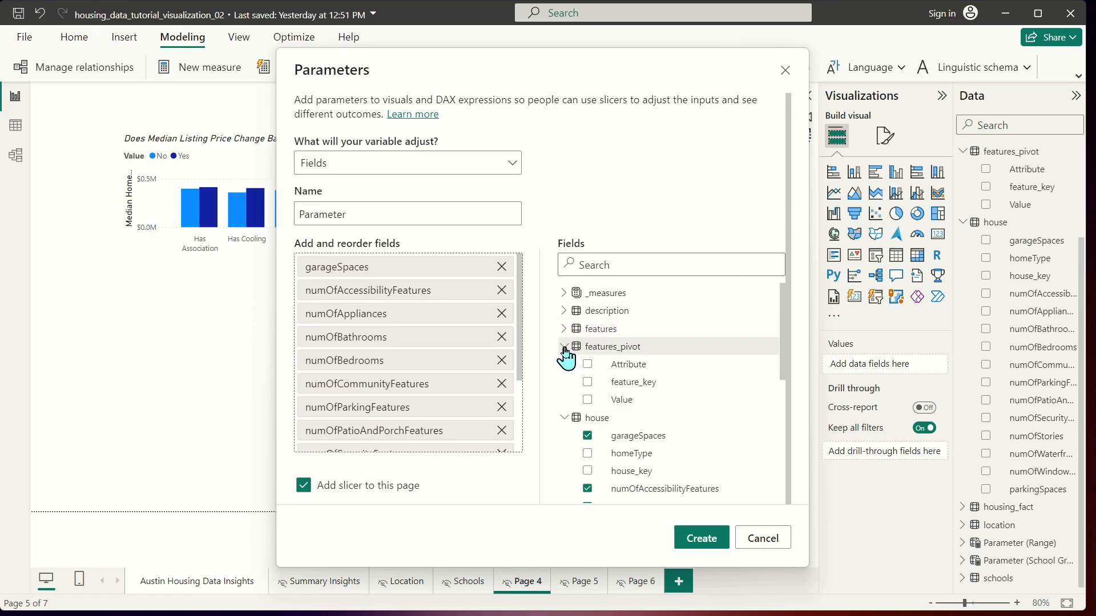
left_click(565, 348)
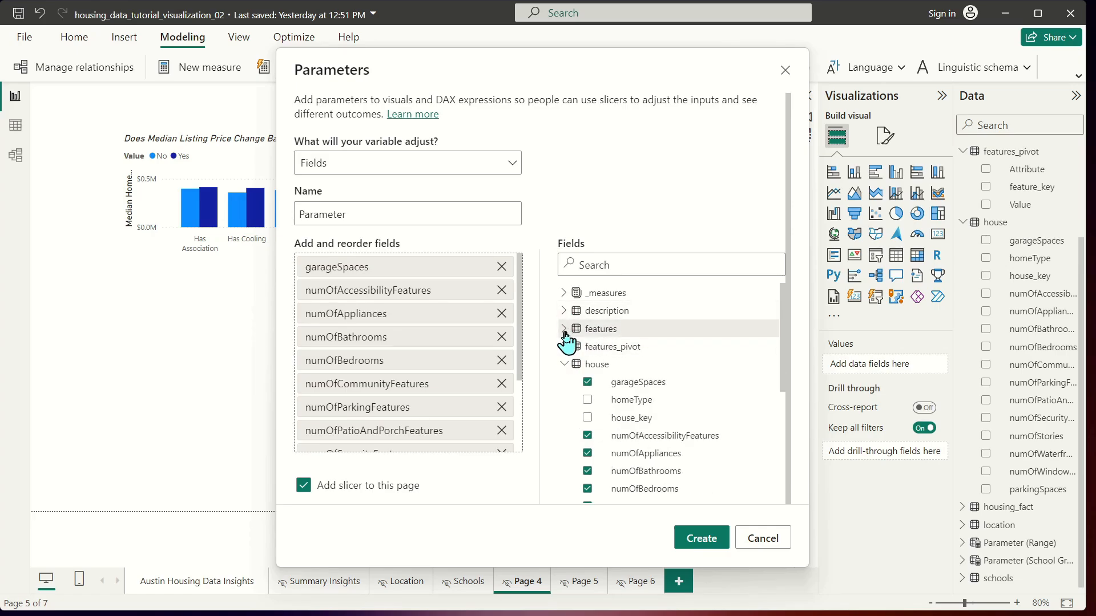
left_click(569, 370)
left_click(568, 380)
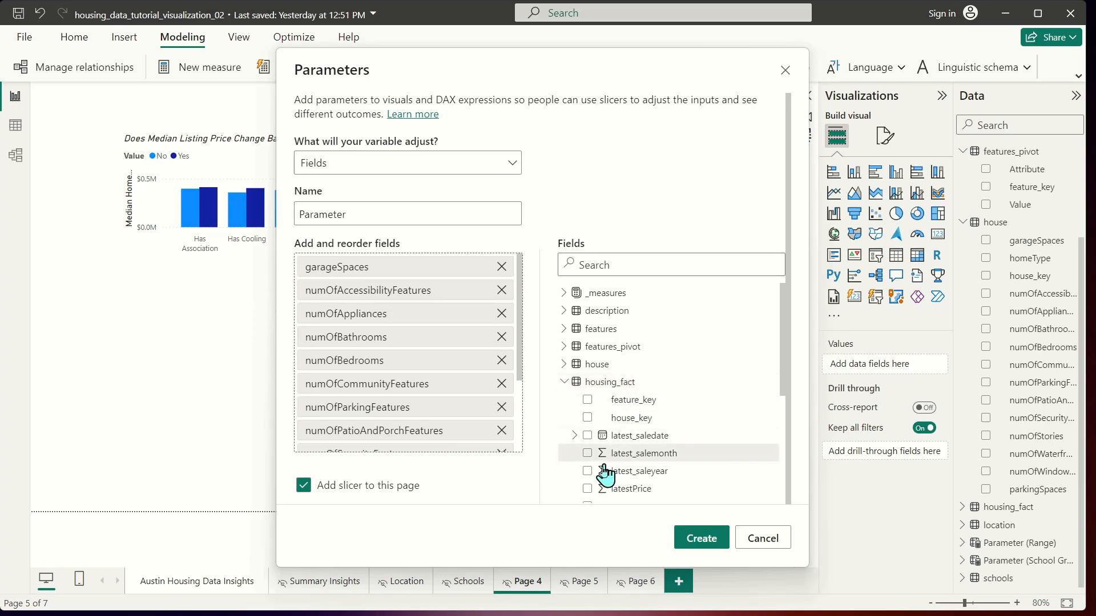
scroll(617, 451, "down", 3)
scroll(640, 447, "down", 1)
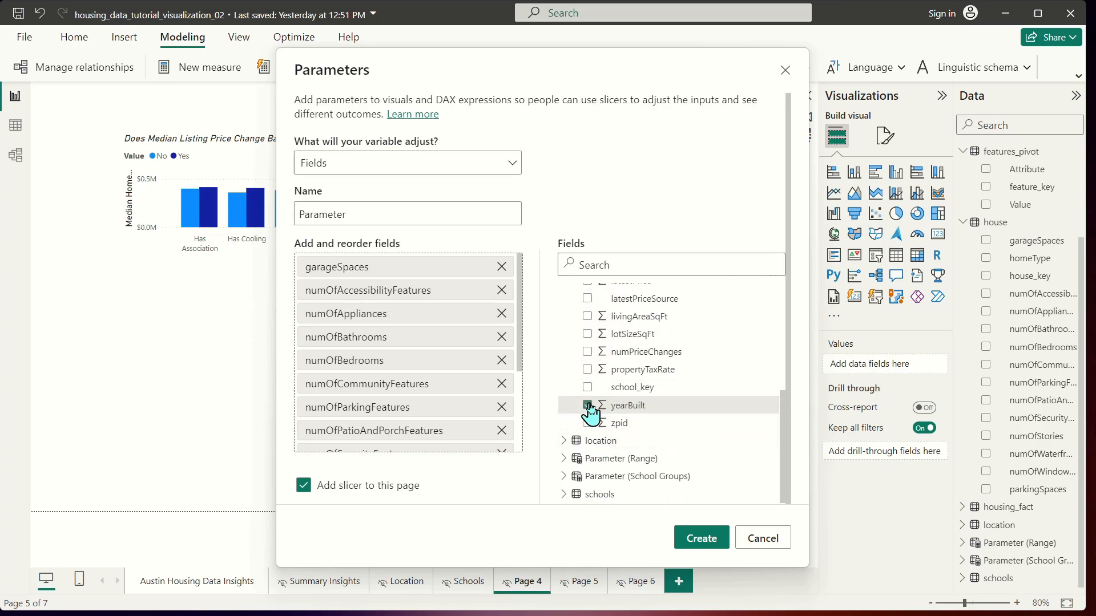
scroll(736, 440, "up", 2)
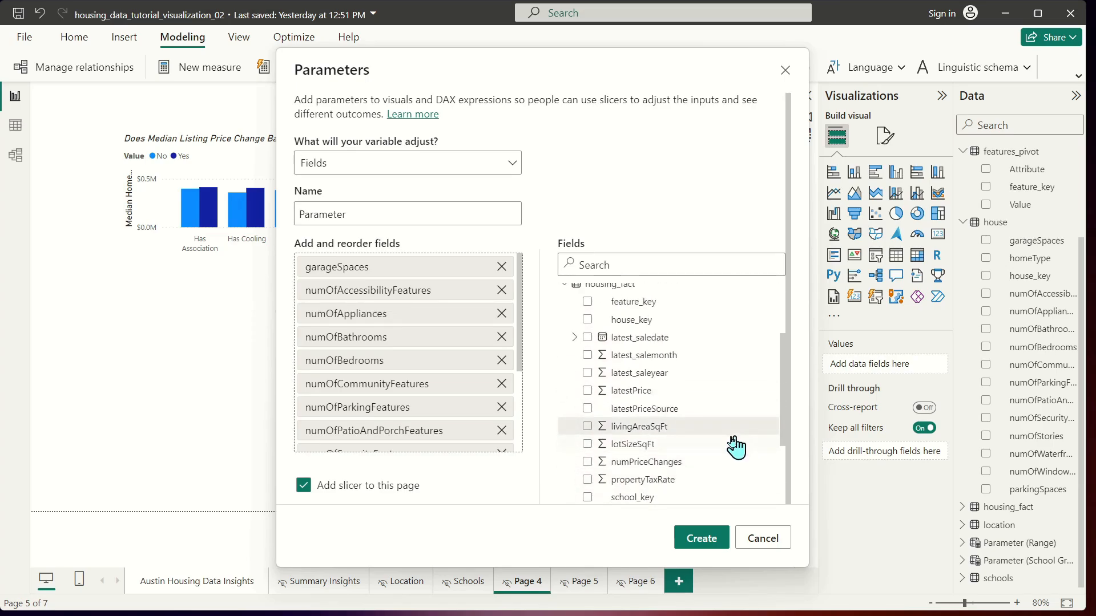
left_click(588, 444)
left_click(588, 426)
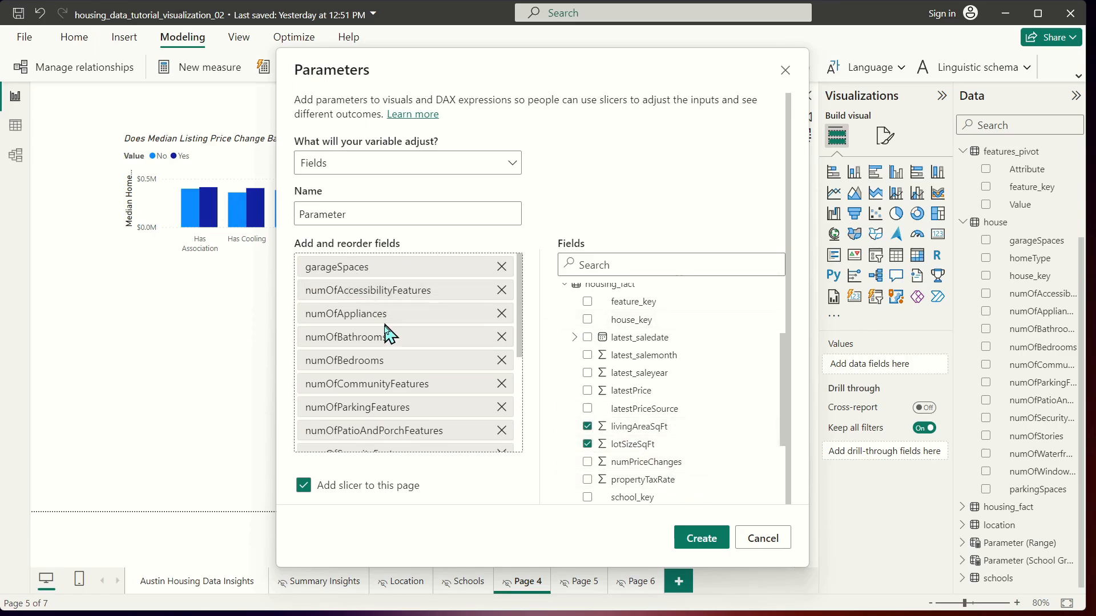
- Try to rename the garageSpaces entry in the parameter's field list as Garage Spaces
scroll(393, 336, "down", 3)
scroll(397, 357, "up", 3)
scroll(395, 358, "up", 1)
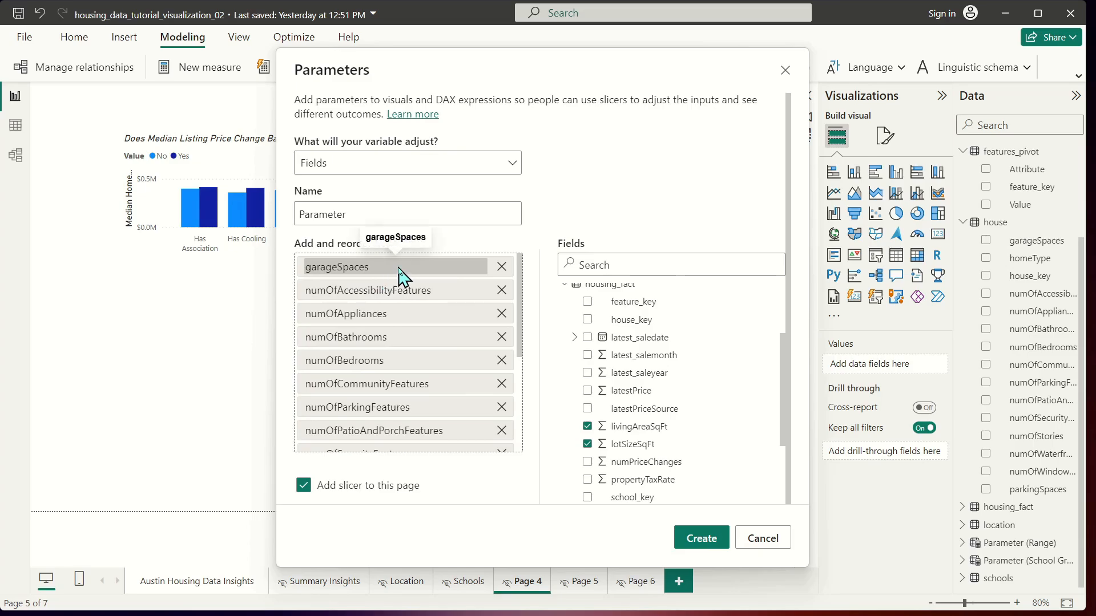
double_click(400, 269)
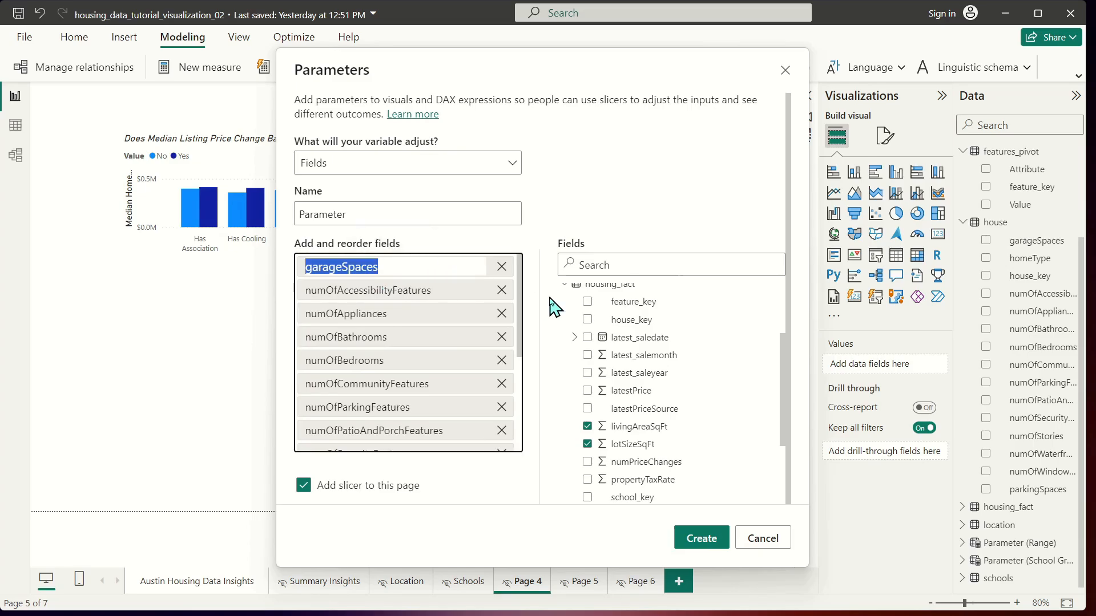
type("Garage Spac")
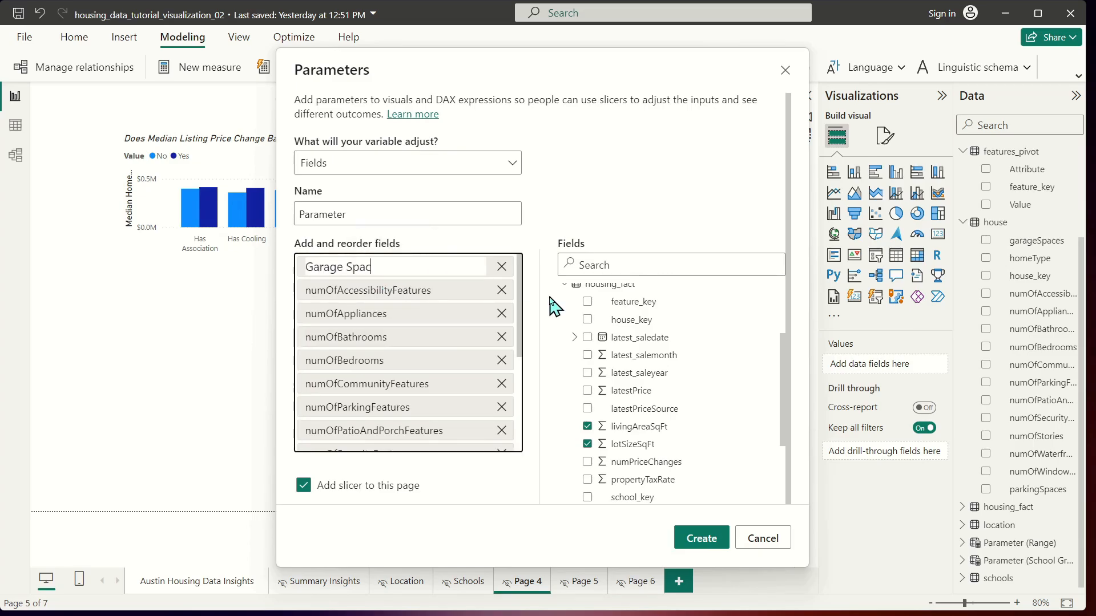
type("es")
left_click(553, 307)
scroll(374, 399, "down", 3)
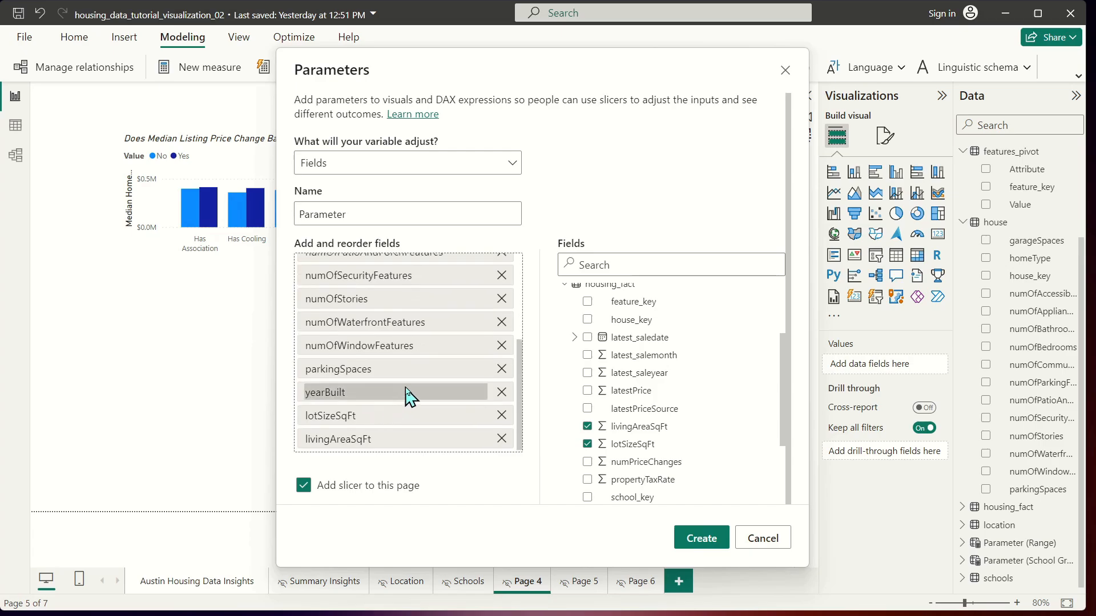
scroll(410, 395, "up", 5)
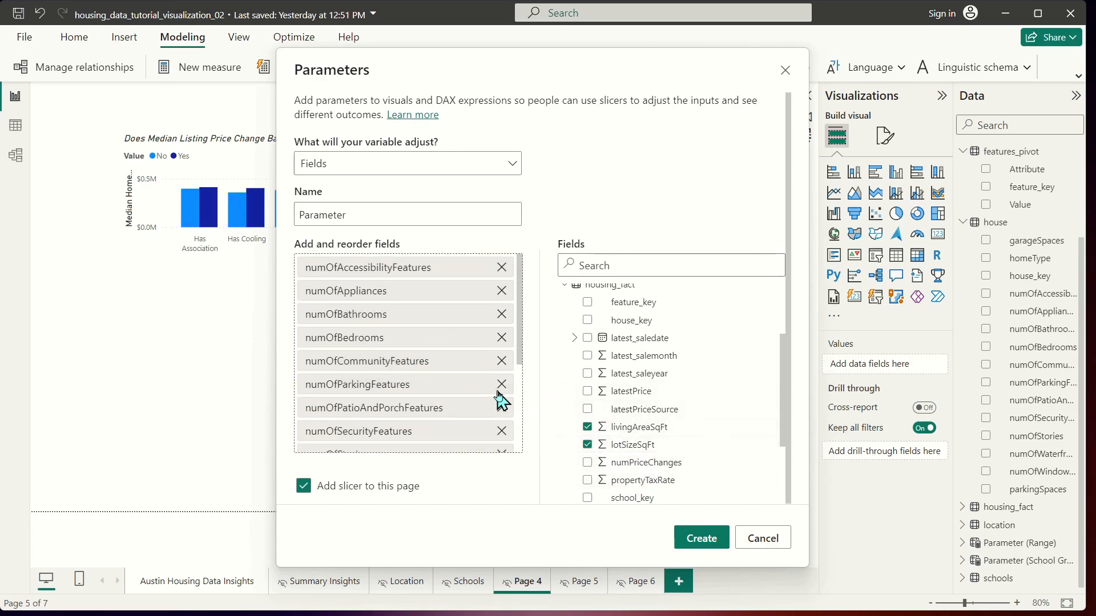
scroll(457, 371, "down", 5)
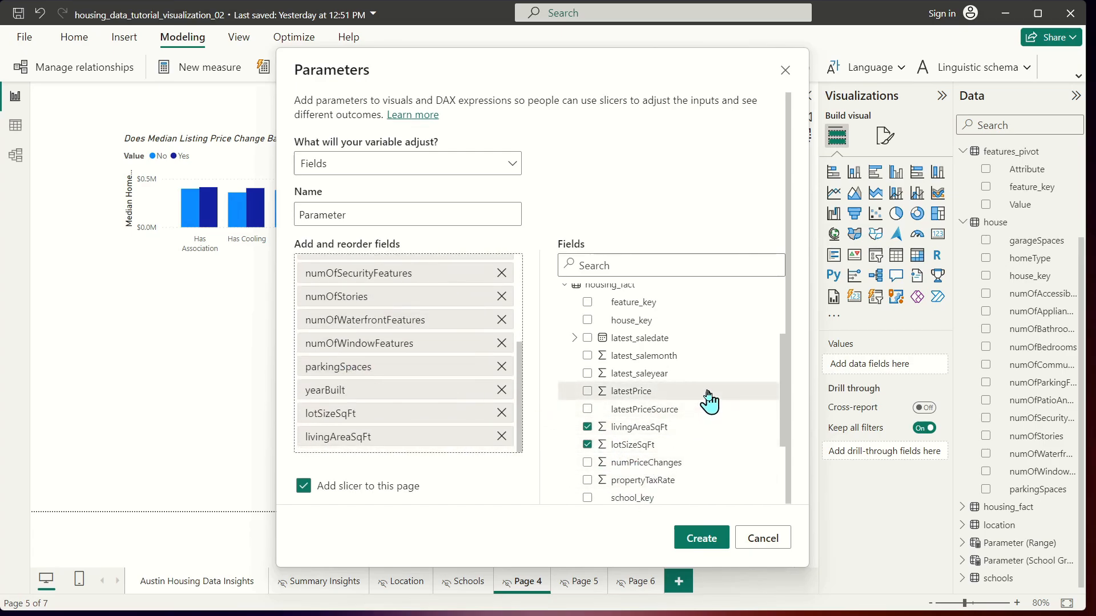
scroll(705, 412, "up", 3)
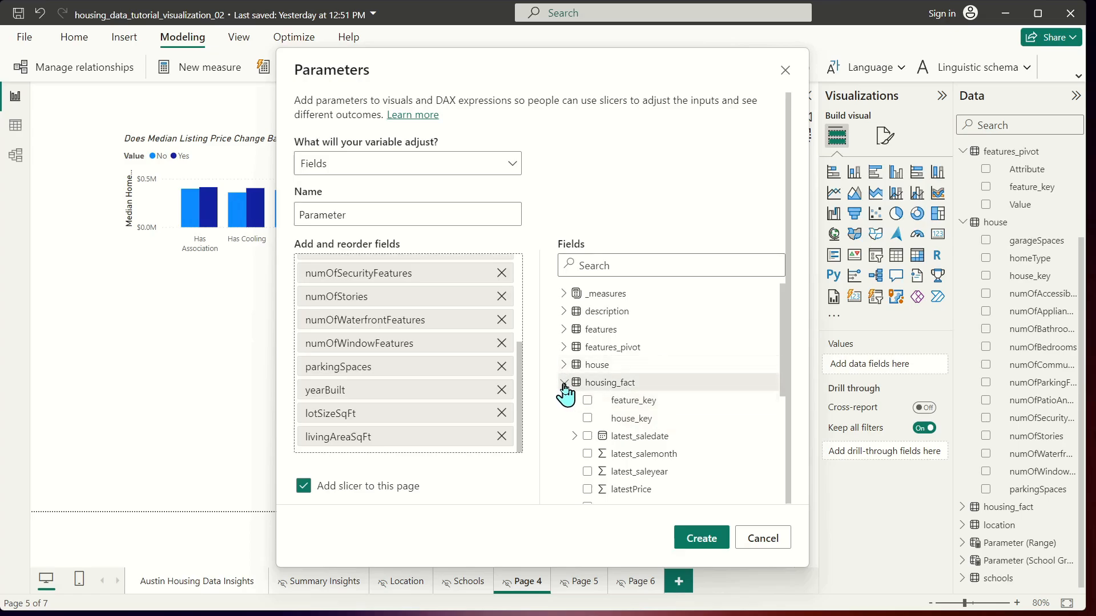
left_click(564, 383)
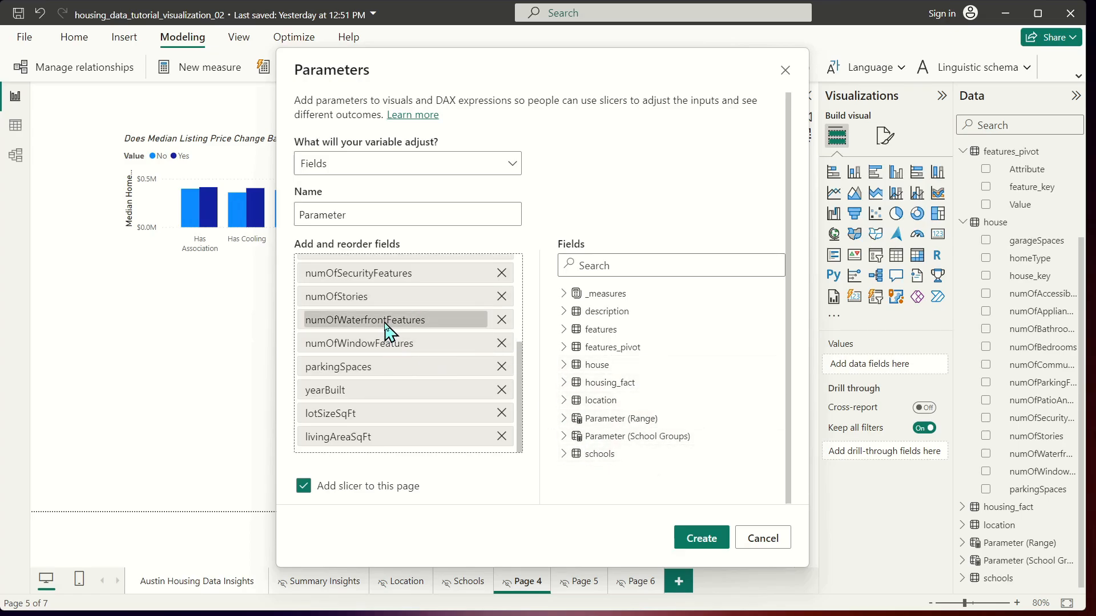
scroll(386, 330, "up", 5)
double_click(368, 268)
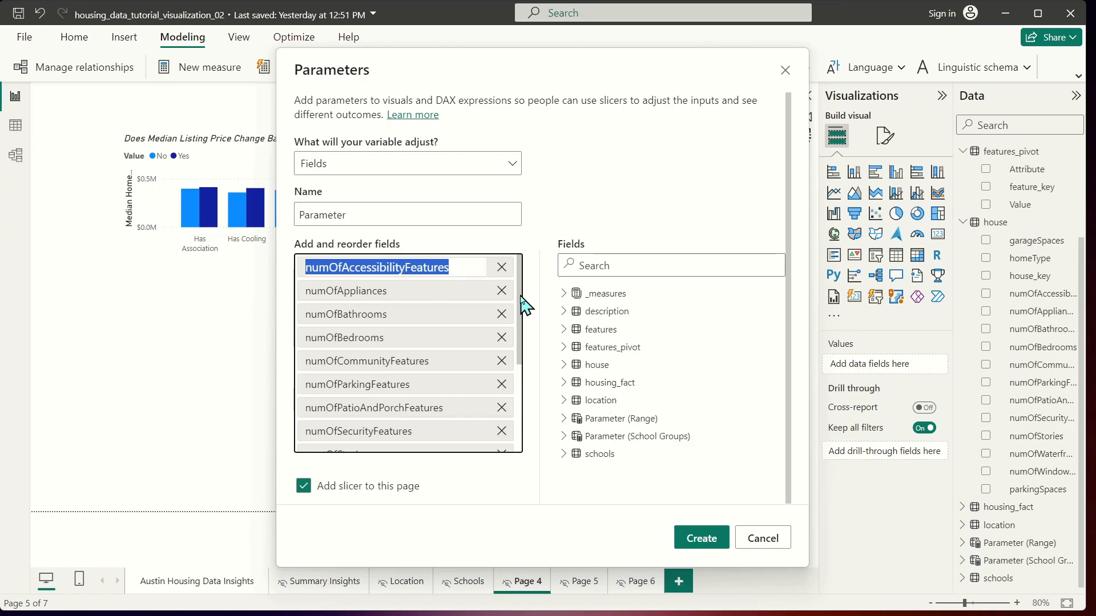
left_click(464, 260)
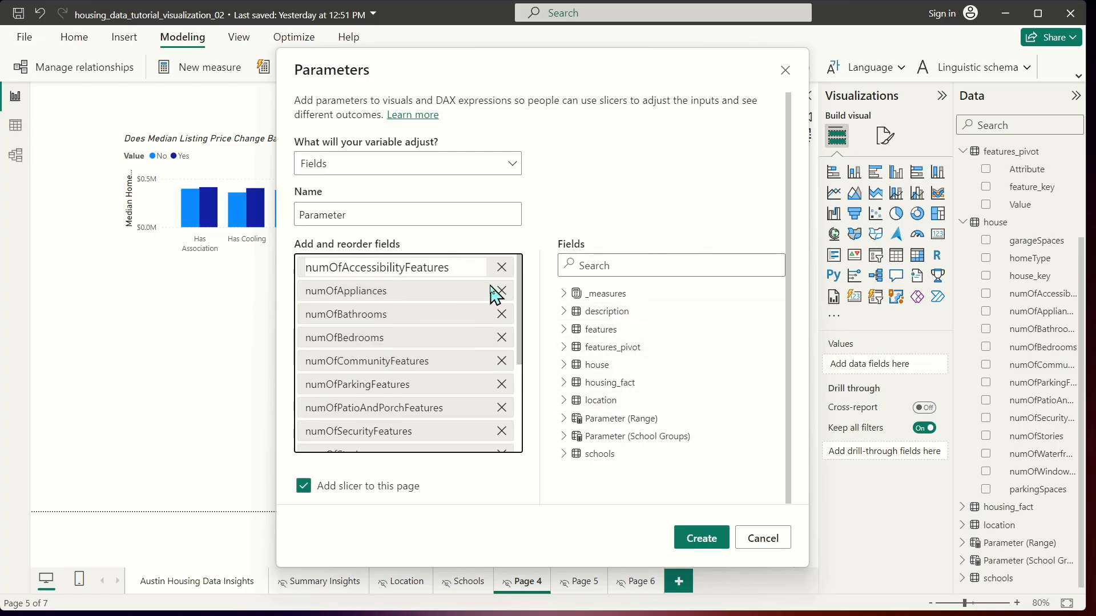
left_click(607, 221)
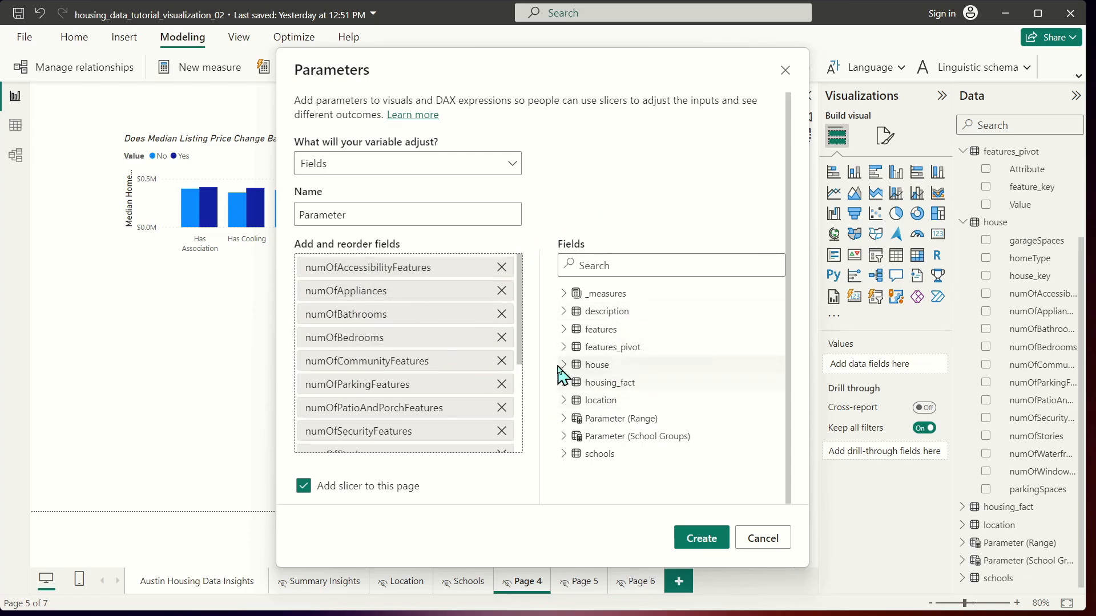
- Add garageSpaces from the house table back at the head of the parameter's field list
left_click(564, 330)
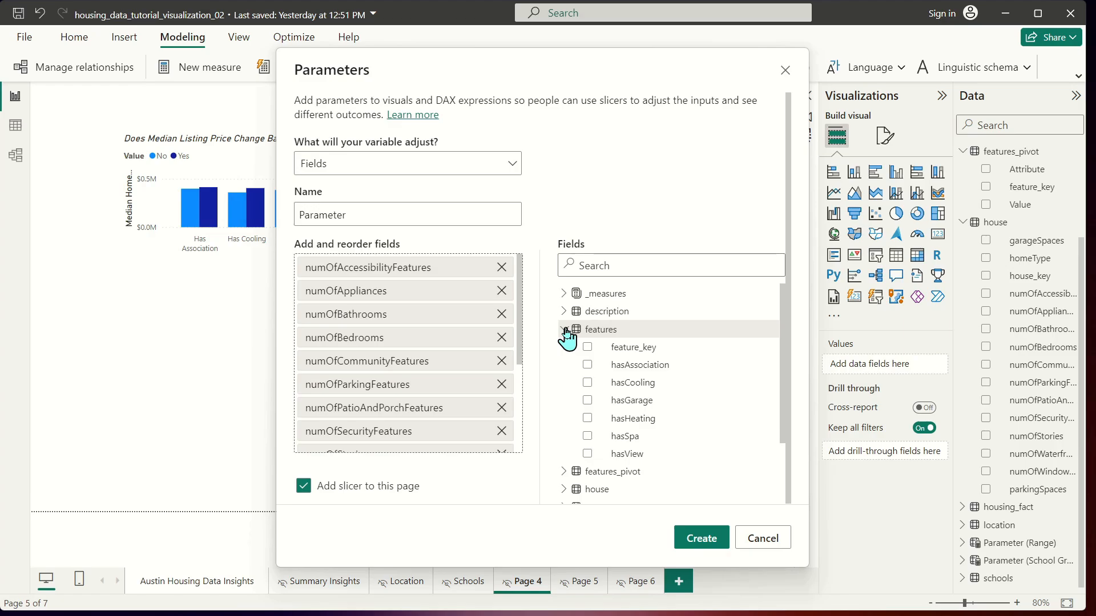
left_click(564, 331)
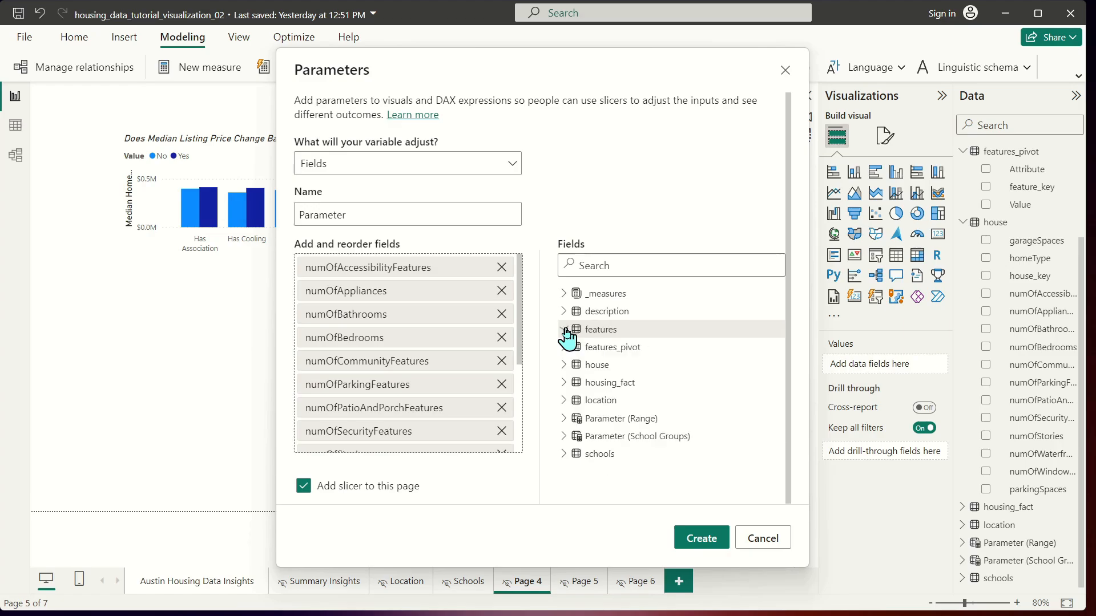
left_click(564, 365)
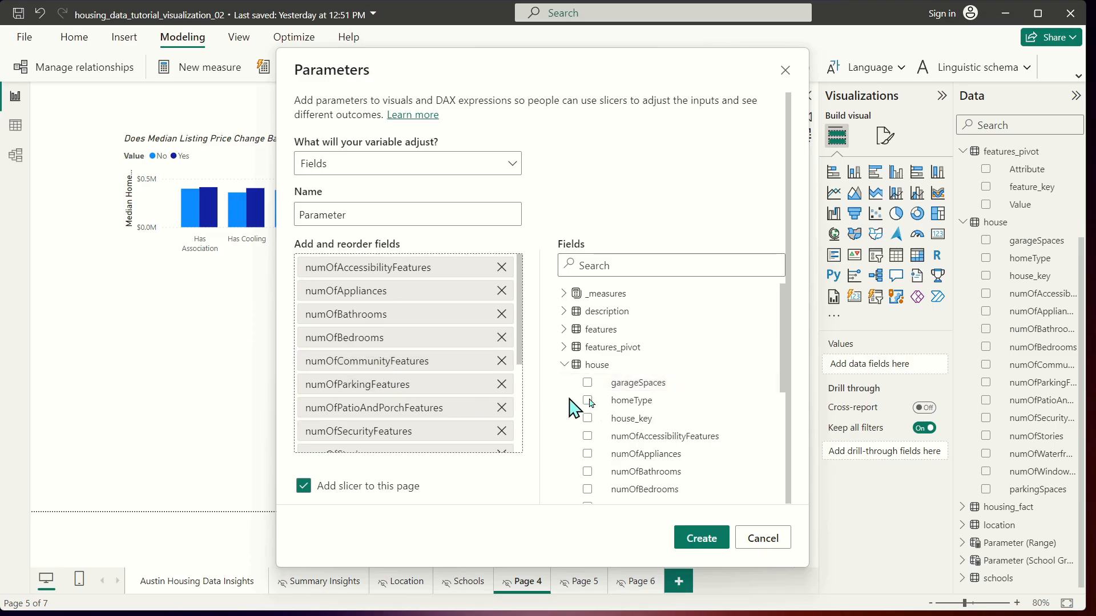
scroll(494, 331, "down", 3)
left_click_drag(636, 387, 420, 264)
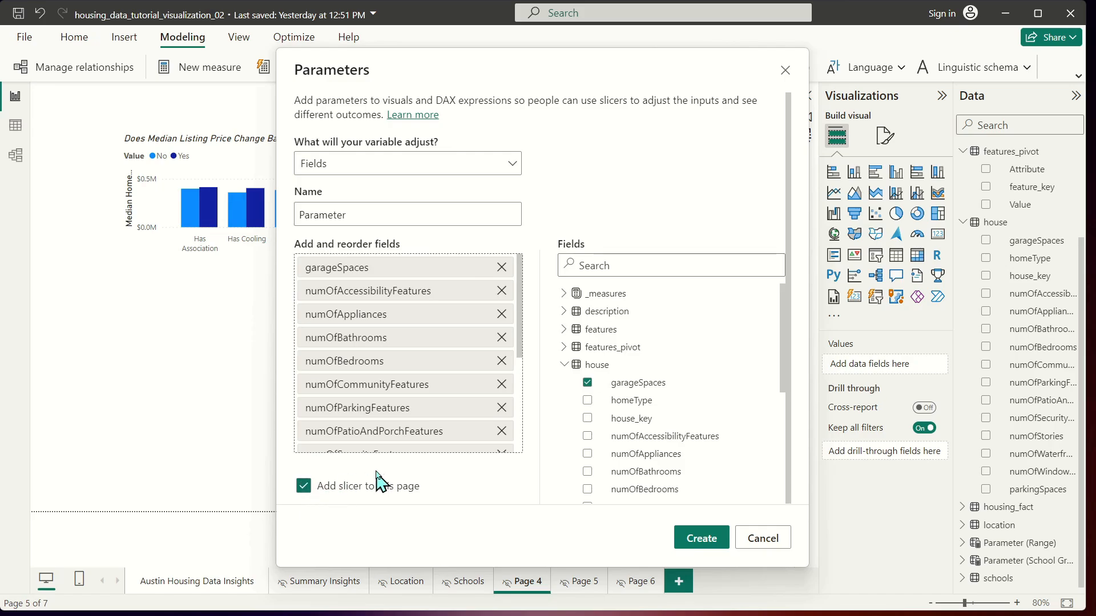
- Create the parameter with its slicer and extend the slicer upward to just below the chart
scroll(409, 345, "down", 4)
scroll(406, 337, "up", 4)
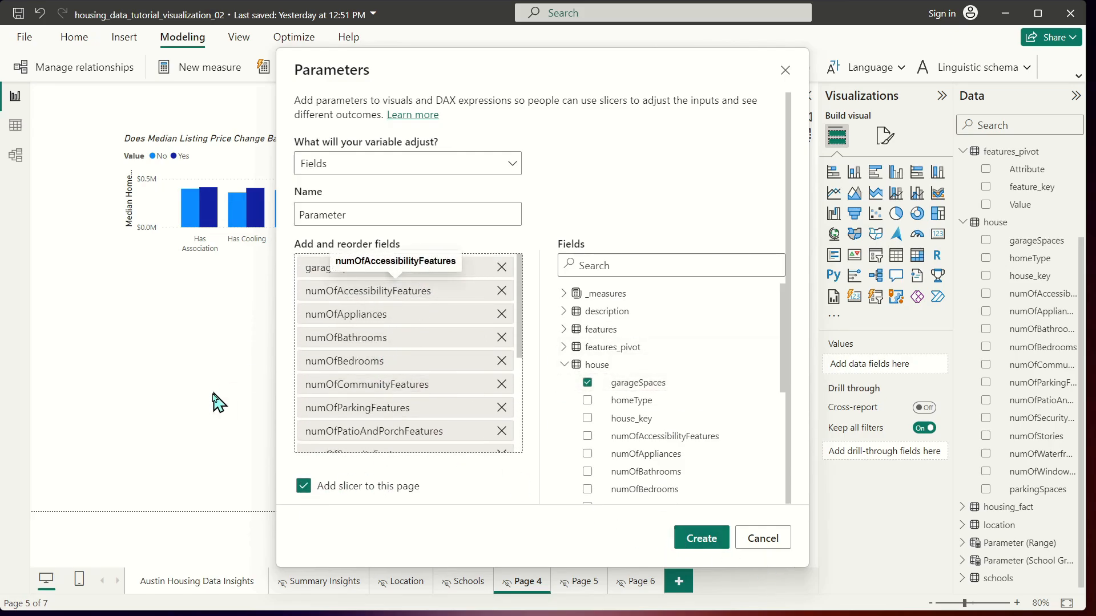
left_click(701, 538)
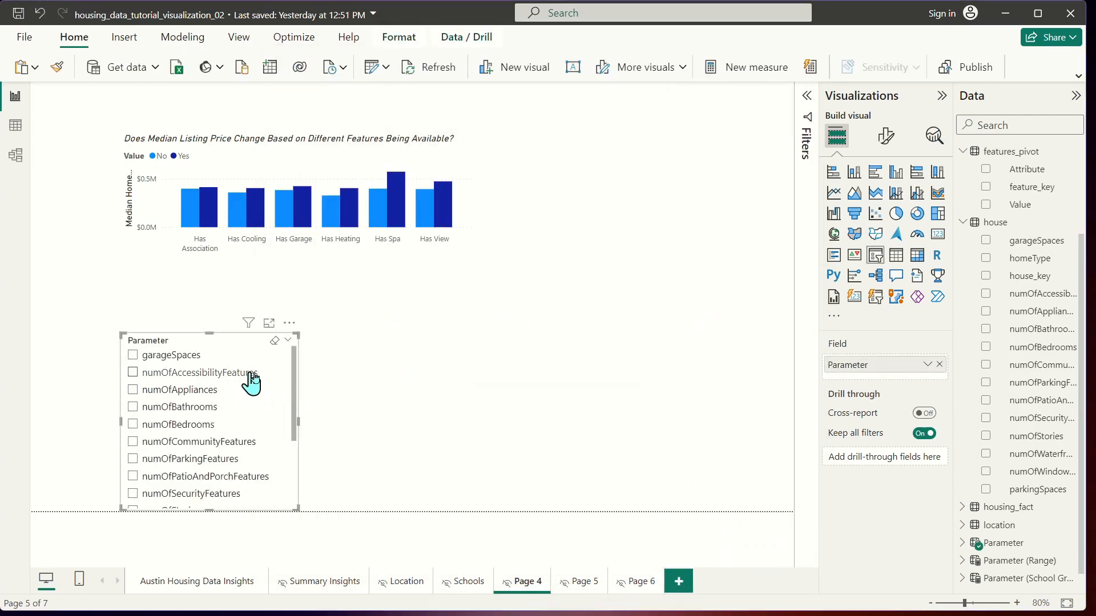
left_click_drag(209, 334, 210, 289)
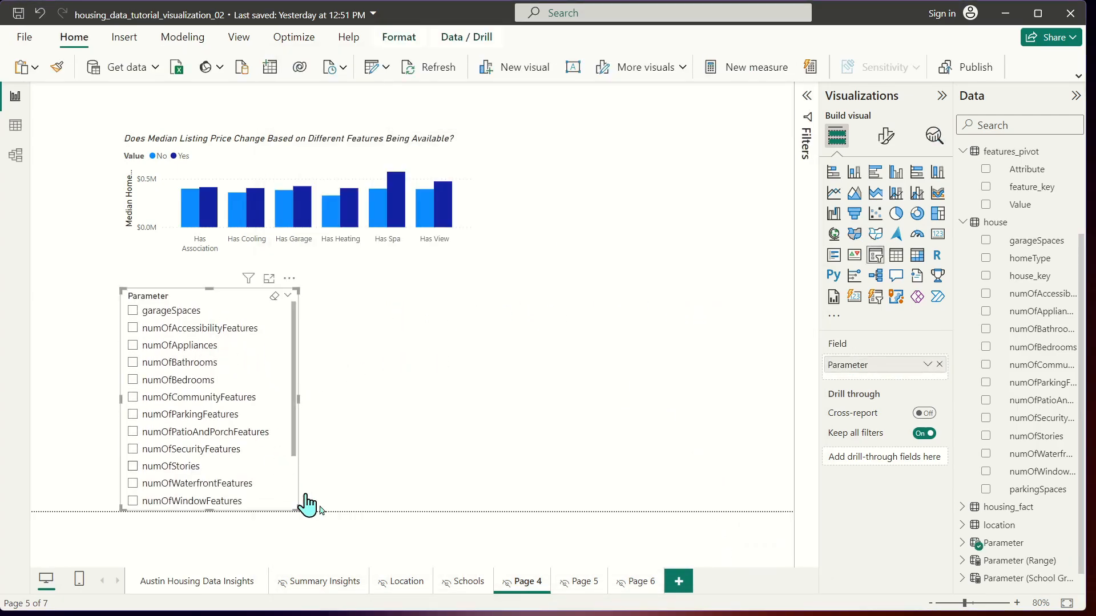
- Open the Parameter table's formula and examine the quoted display names of its field entries
left_click(1004, 543)
double_click(165, 107)
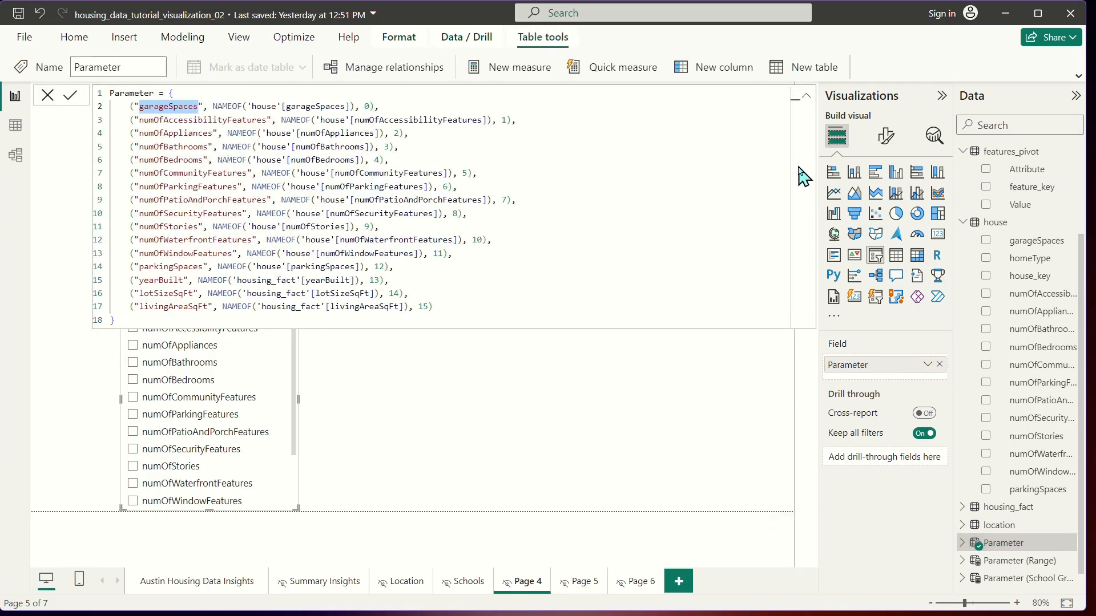
left_click(176, 121)
left_click(176, 132)
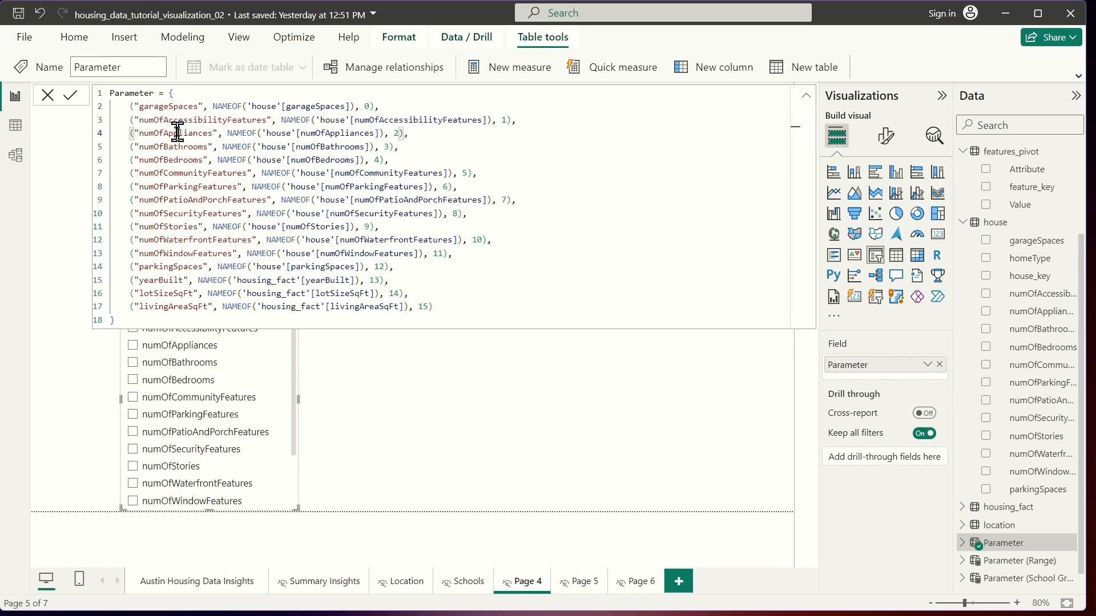
left_click(176, 146)
left_click(179, 171)
left_click(183, 188)
left_click(184, 211)
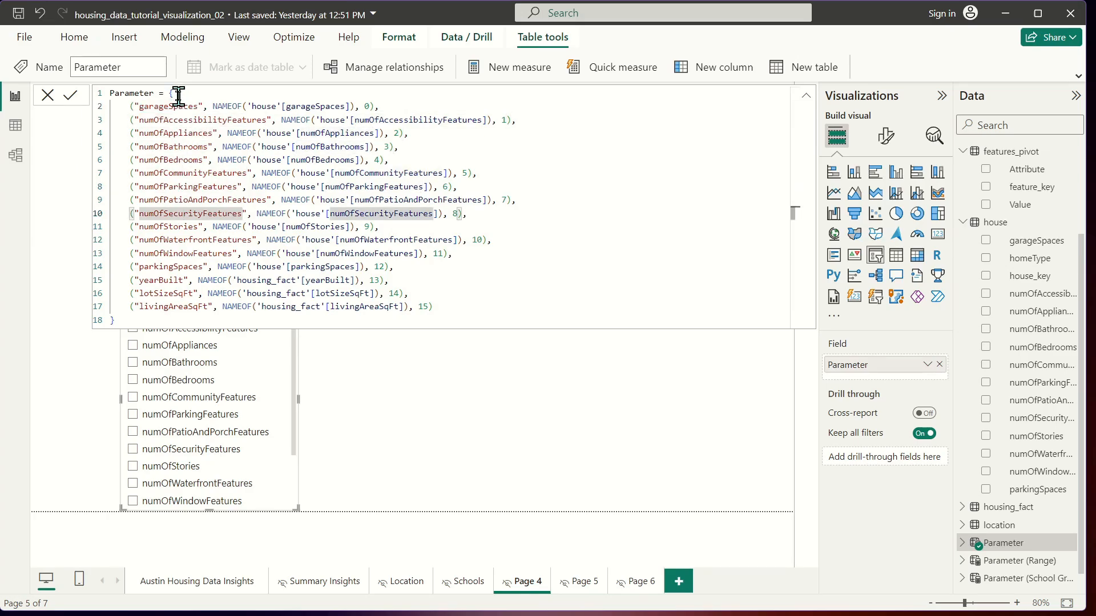
left_click_drag(162, 106, 183, 201)
left_click(182, 199)
left_click(172, 258)
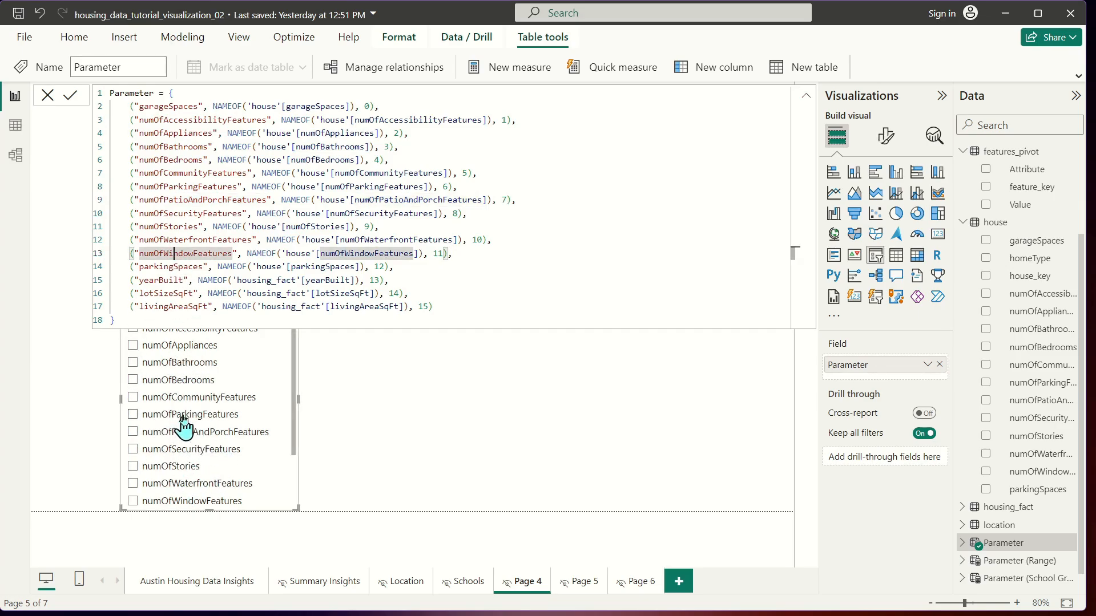
- Change the display name of the garageSpaces entry in the Parameter formula to "# Garage Spaces"
double_click(162, 106)
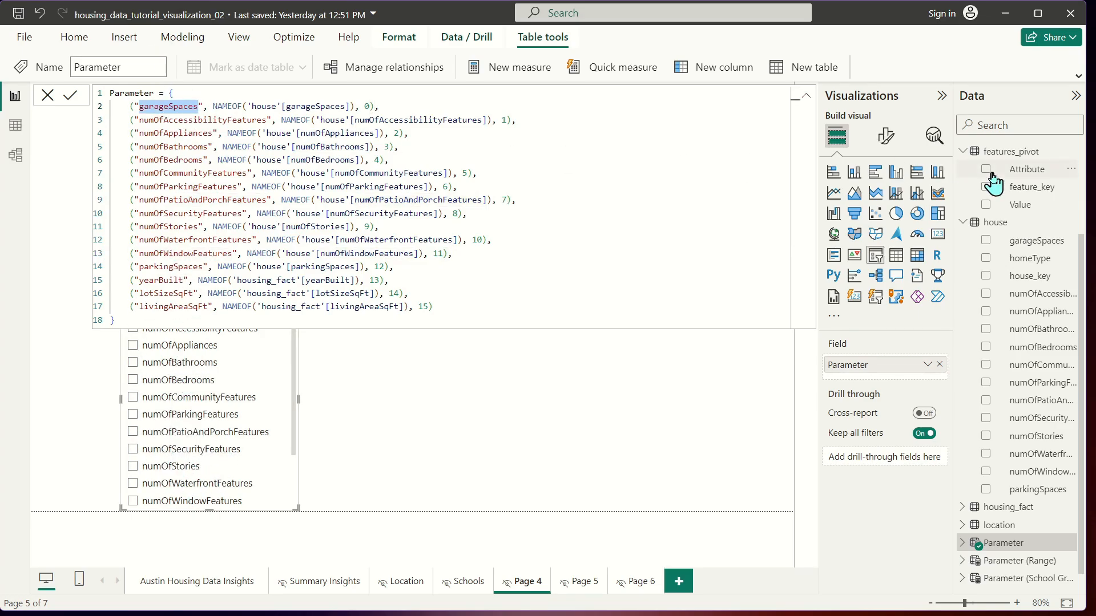
type("Garage Spaces")
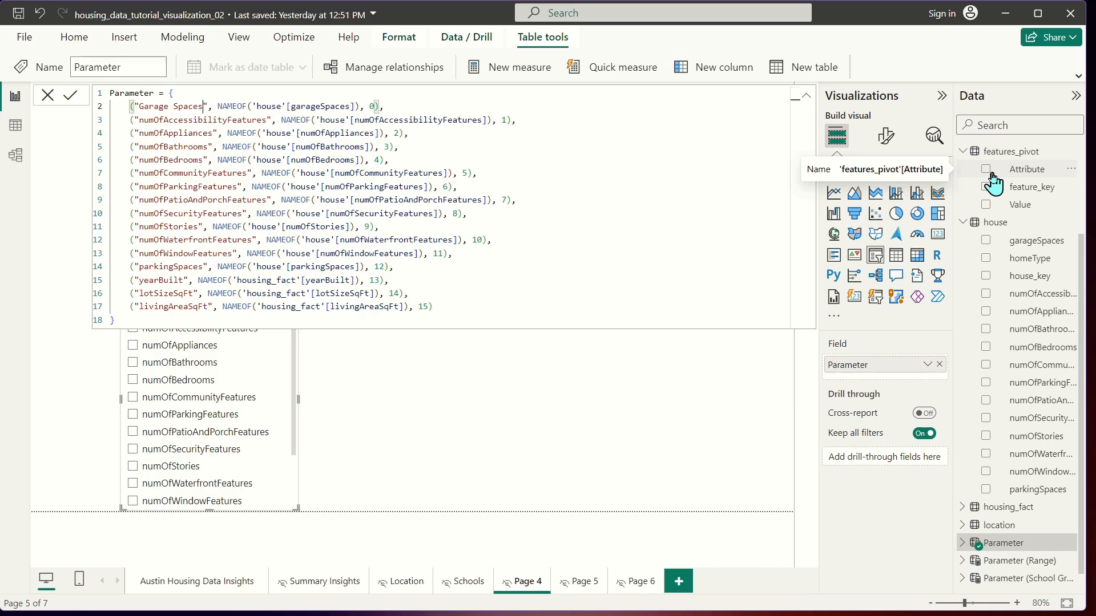
key("BackSpace")
key("BackSpace")
key("BackSpace")
key("BackSpace")
key("BackSpace")
key("BackSpace")
key("BackSpace")
key("BackSpace")
key("BackSpace")
key("BackSpace")
key("BackSpace")
key("BackSpace")
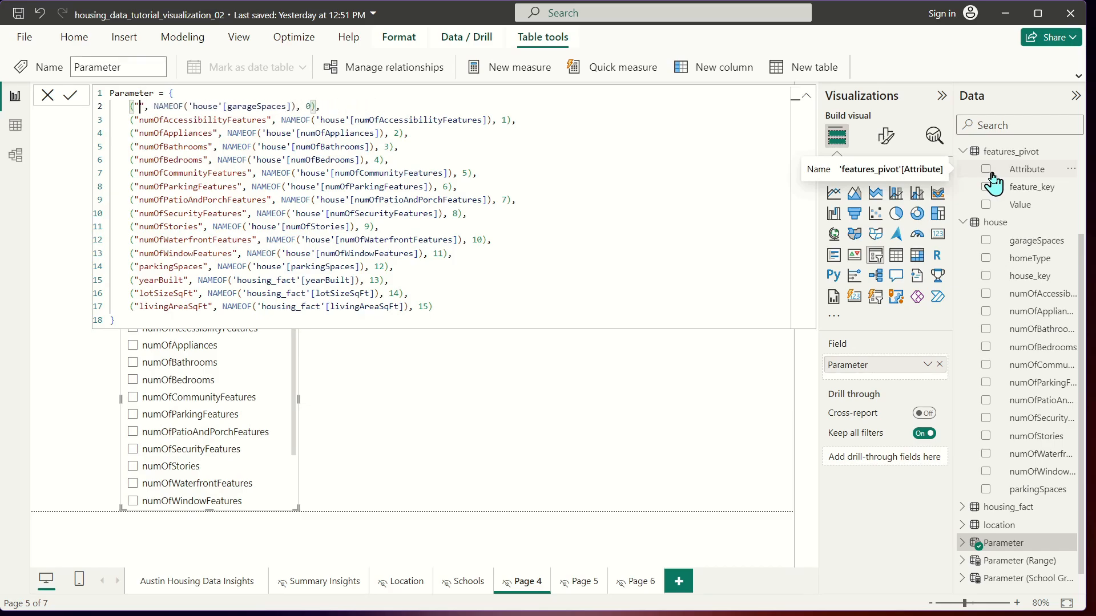
type("# Garage Spaces")
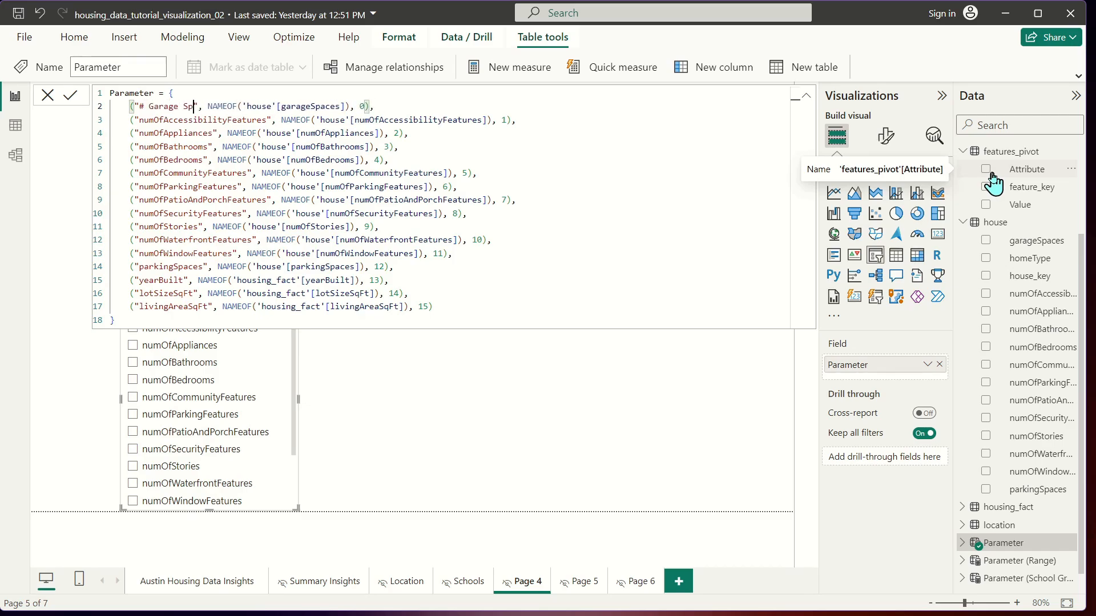
- Rename the display labels of numOfAccessibilityFeatures to "# Access. Features" and numOfAppliances to "# Appliances", and commit the formula
double_click(183, 119)
type("# Access. ")
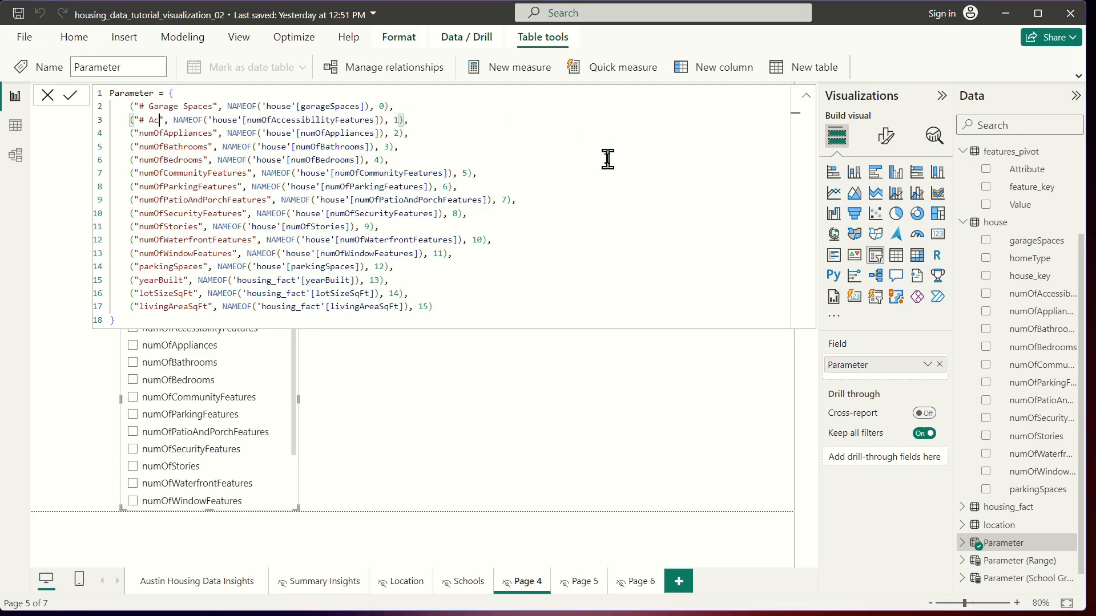
type("Features")
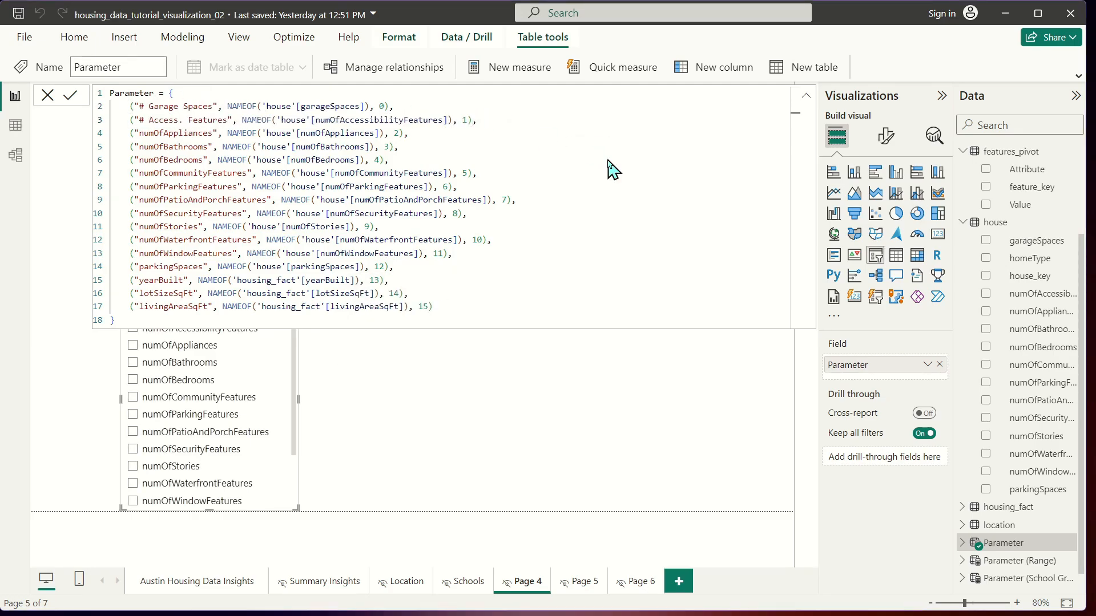
key("Return")
double_click(171, 133)
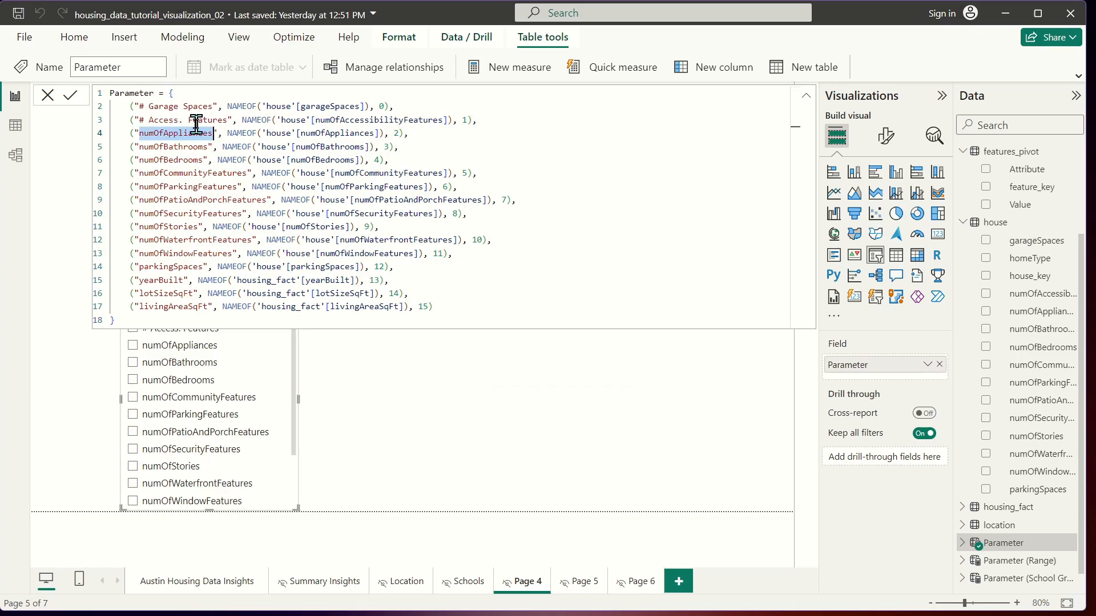
type("# Appliances")
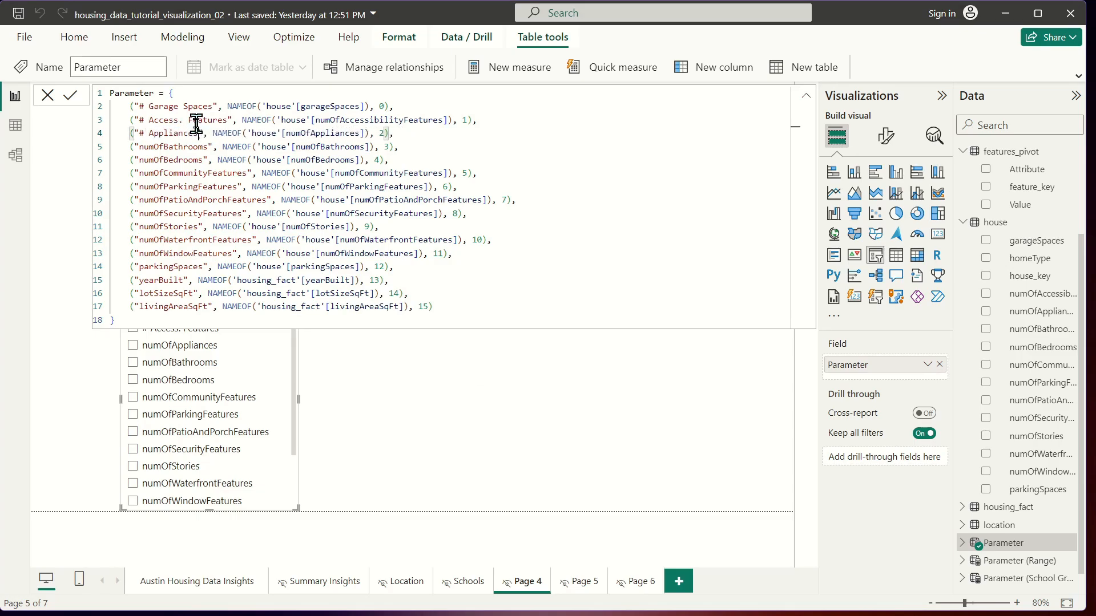
key("Return")
- Rename the display labels of numOfBathrooms to "# Bathrooms" and numOfBedrooms to "# Bedrooms", and commit the formula
double_click(178, 146)
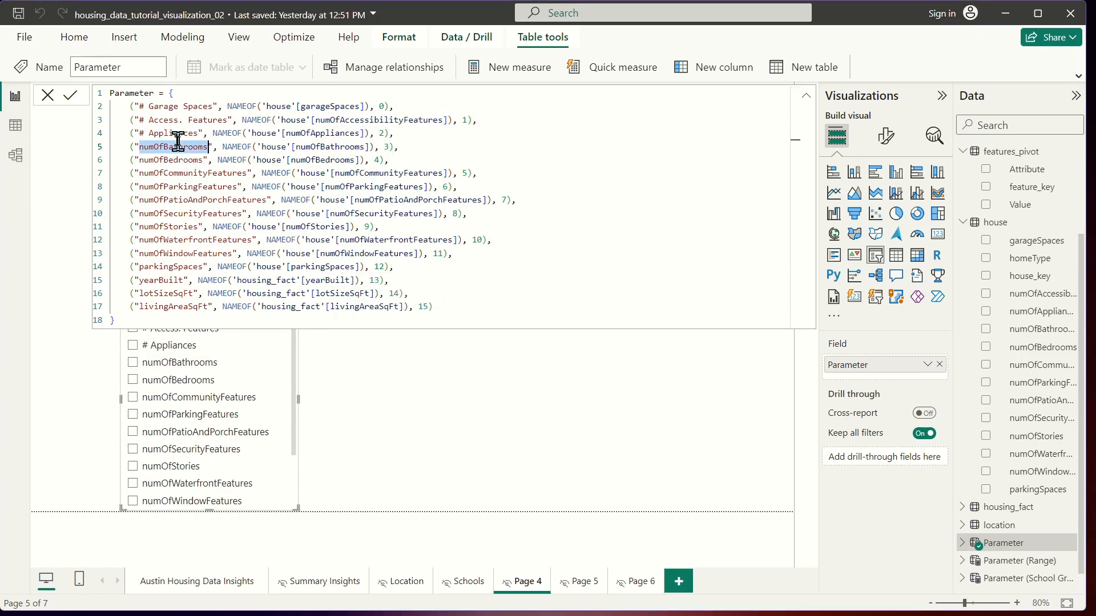
type("# G")
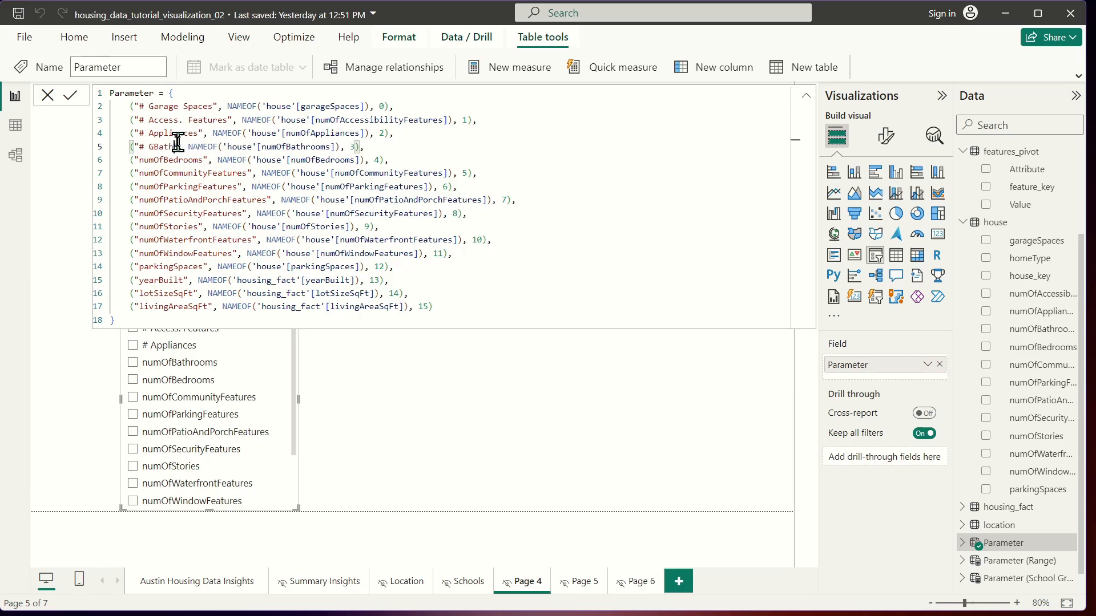
type("ah")
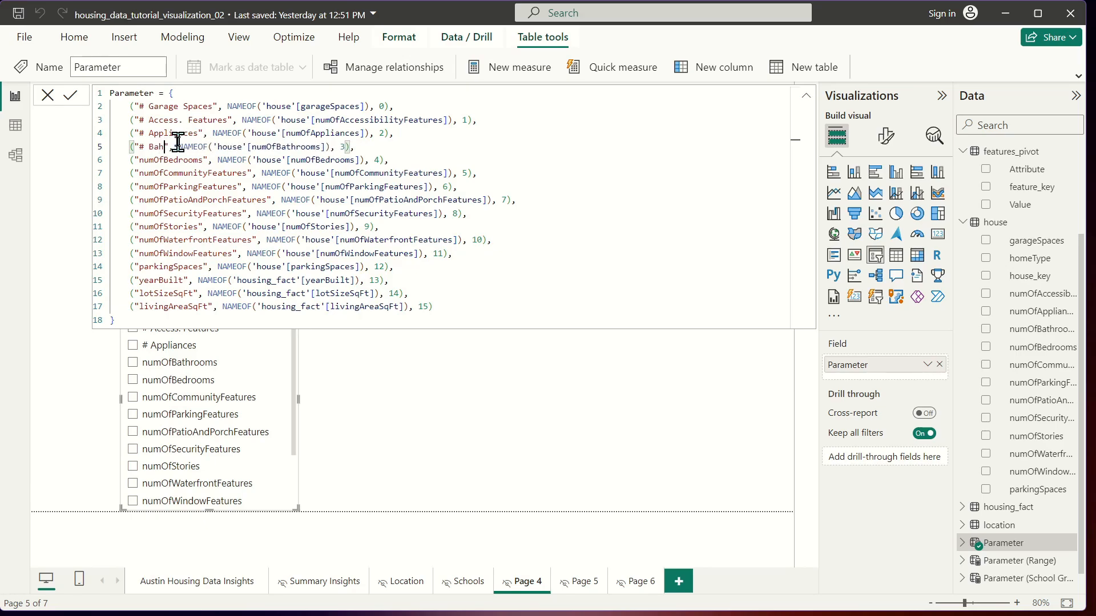
key("BackSpace")
type("throoms")
key("Return")
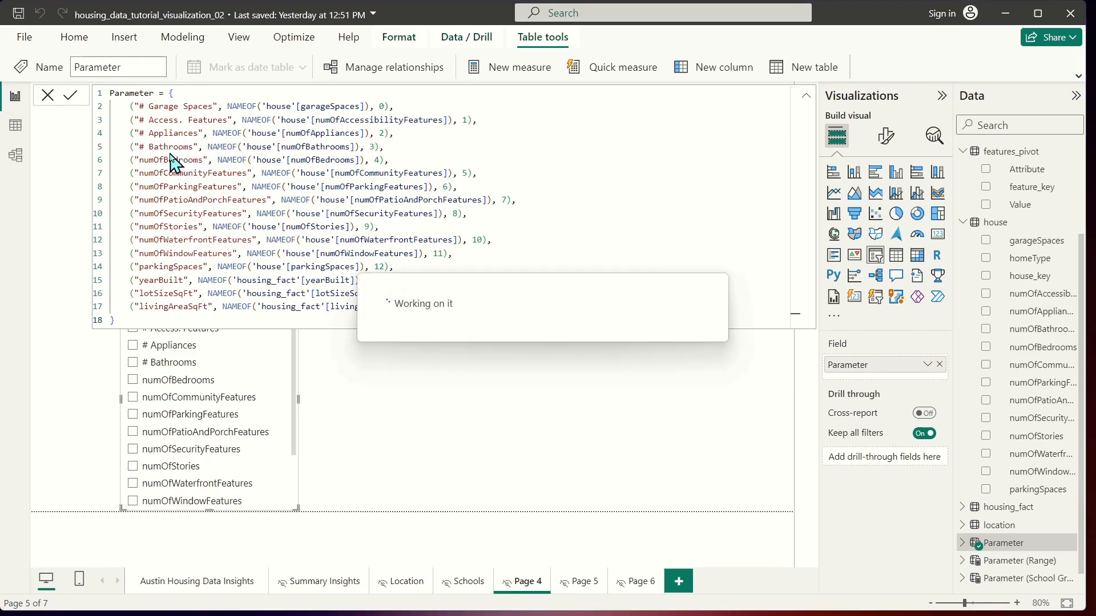
double_click(174, 156)
type("# ")
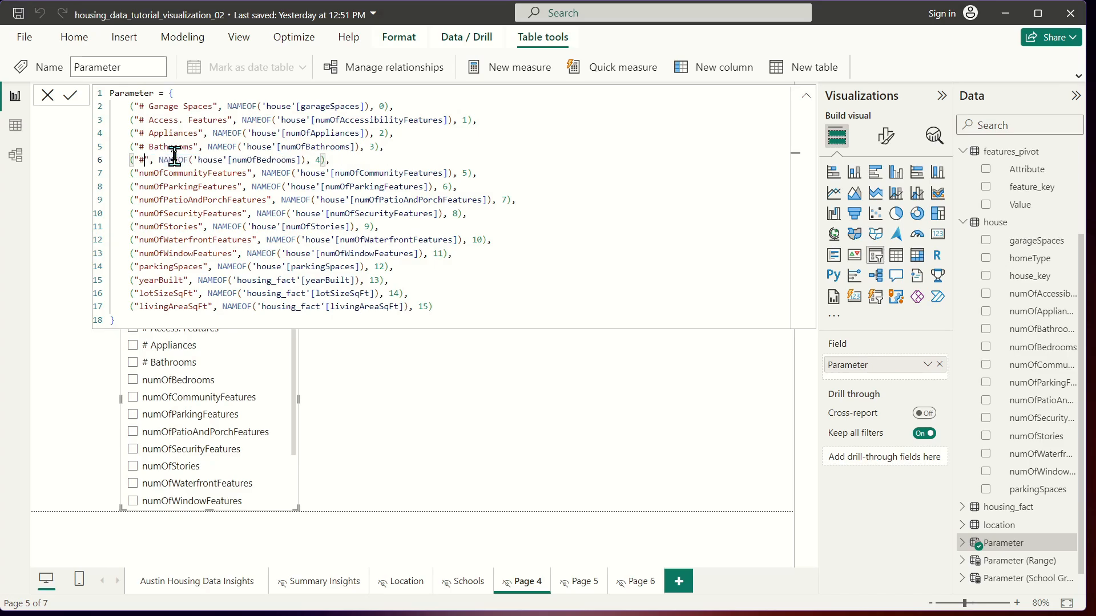
type("Bedrooms")
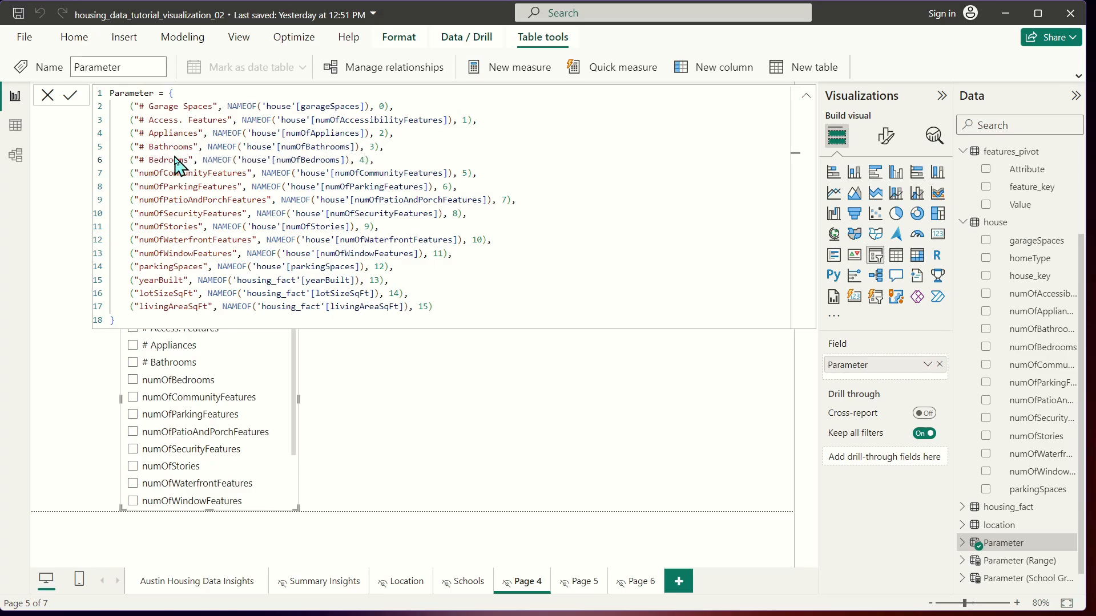
key("Return")
- Rename the display labels of numOfCommunityFeatures to "# Community Features" and numOfParkingFeatures to "# Parking Features", and commit the formula
double_click(180, 171)
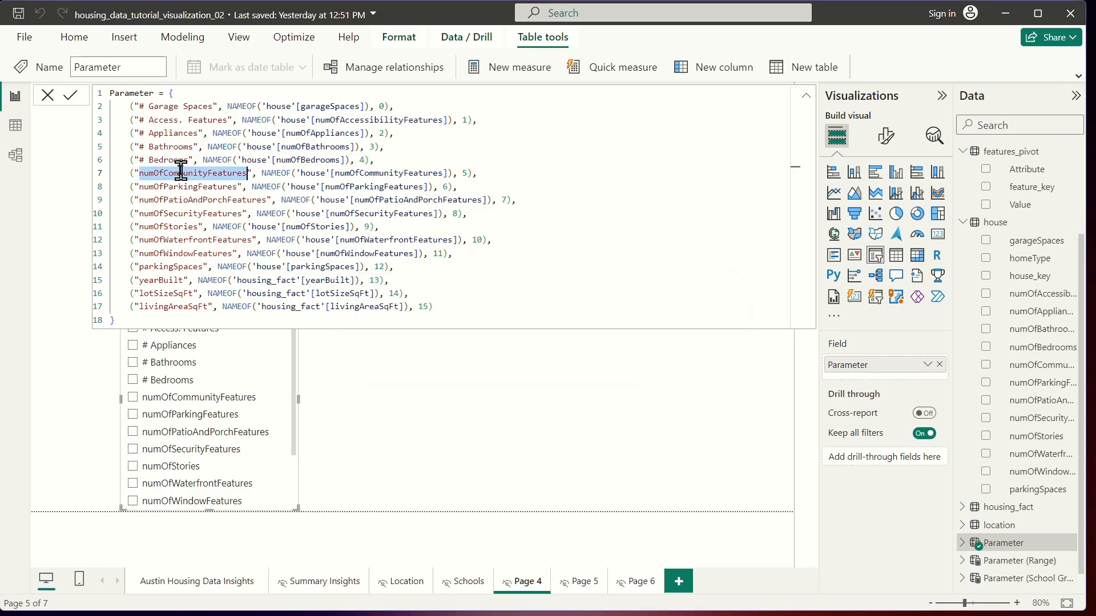
type("#")
type(" Community F")
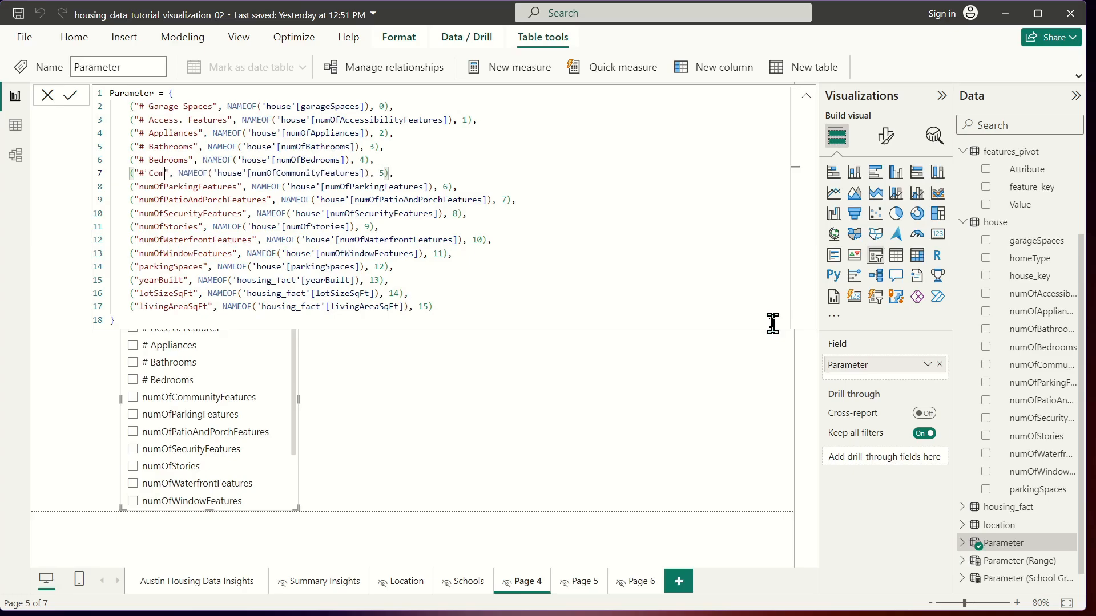
type("eatures")
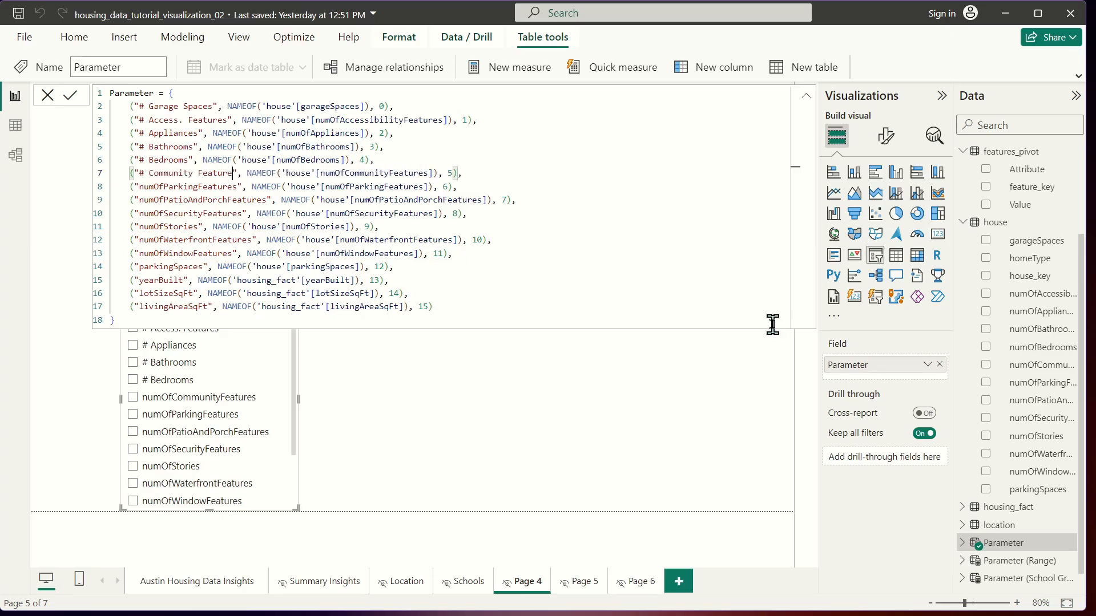
key("Return")
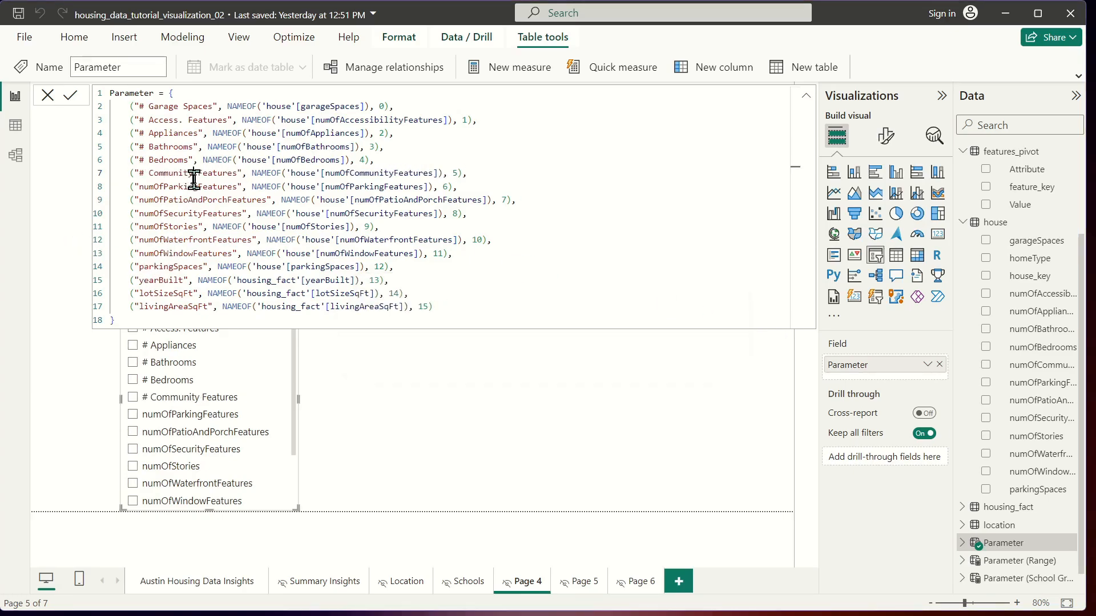
double_click(194, 186)
type("#")
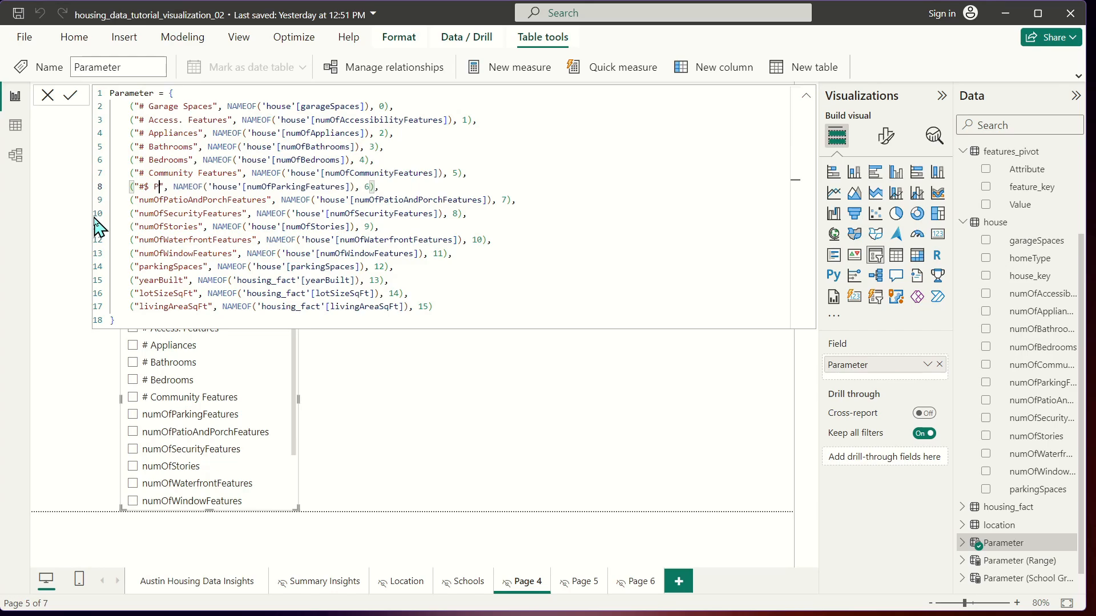
type(" Parking Features")
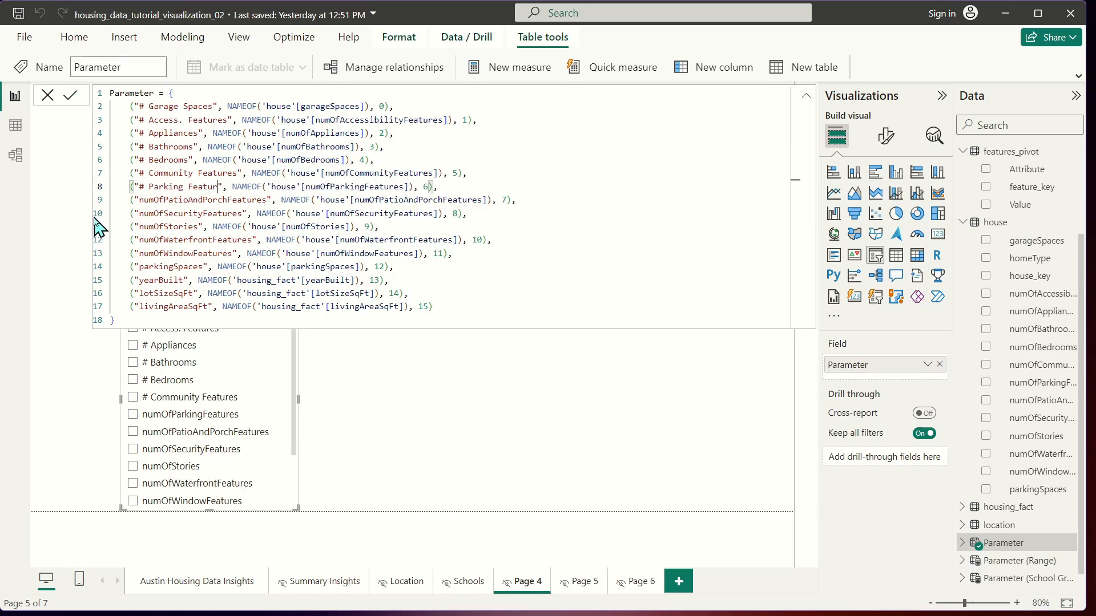
key("Return")
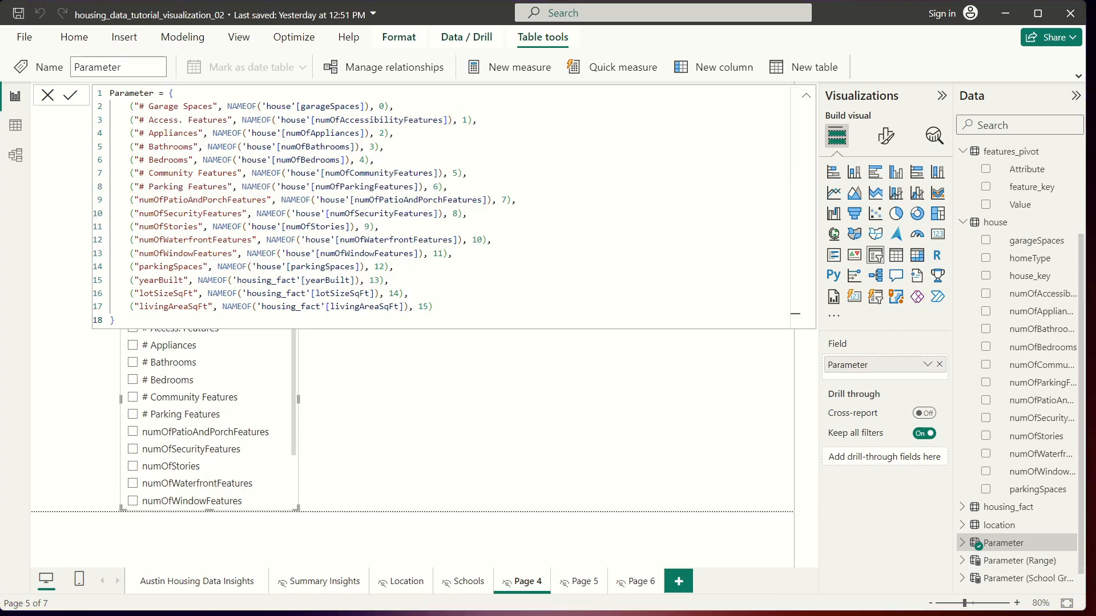
- Rename the display labels of numOfPatioAndPorchFeatures to "# Porch & Patio Features" and numOfSecurityFeatures to "# Security Features", and commit the formula
double_click(231, 199)
type("# Por")
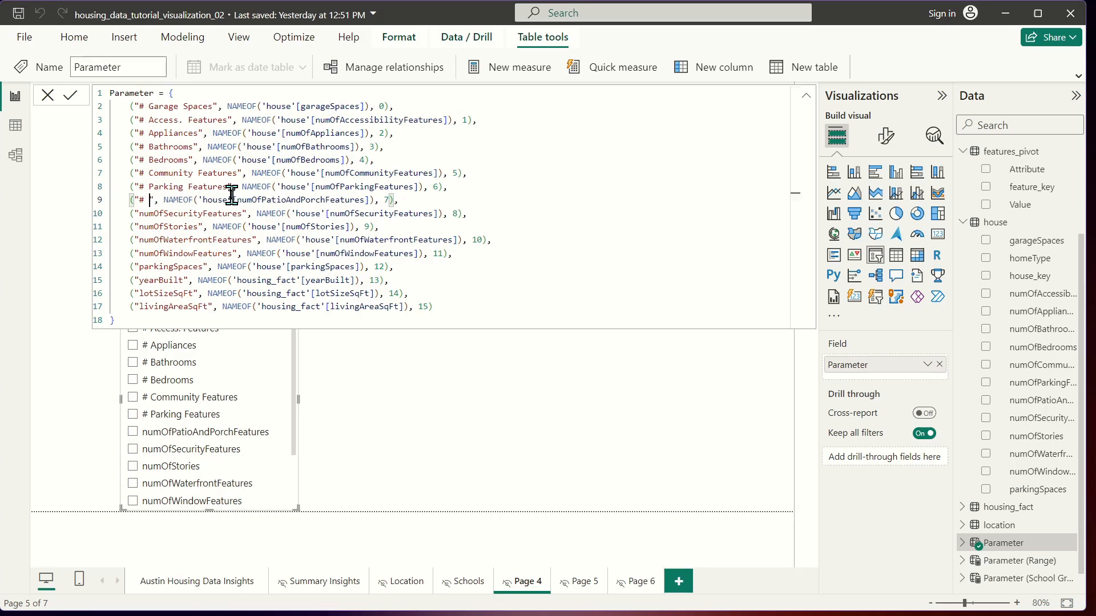
type("ch & Patio Features")
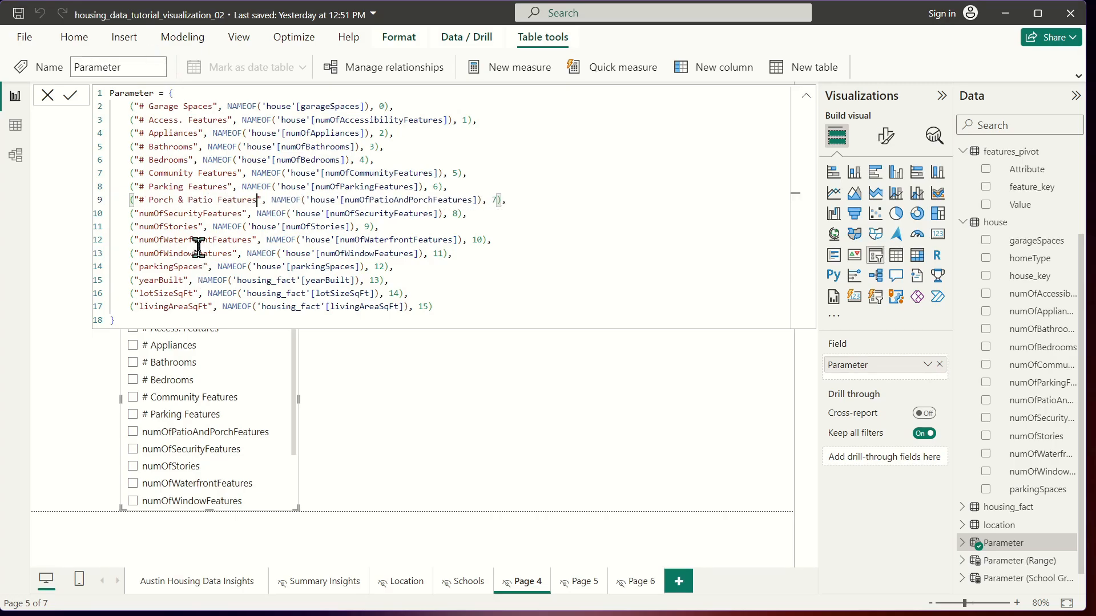
double_click(196, 213)
type("# Security Feat")
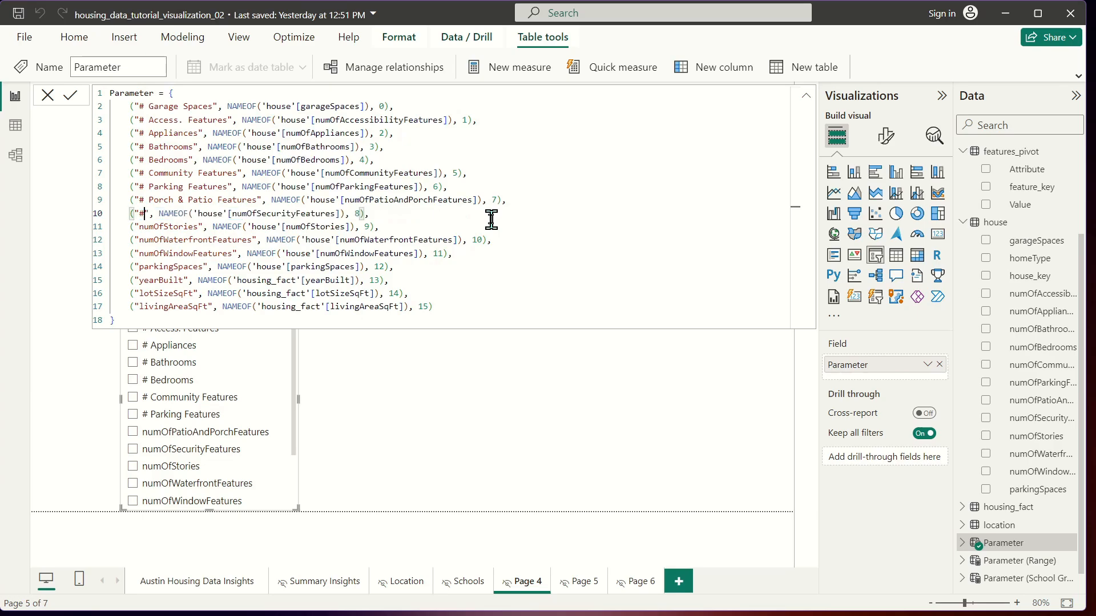
type("ures")
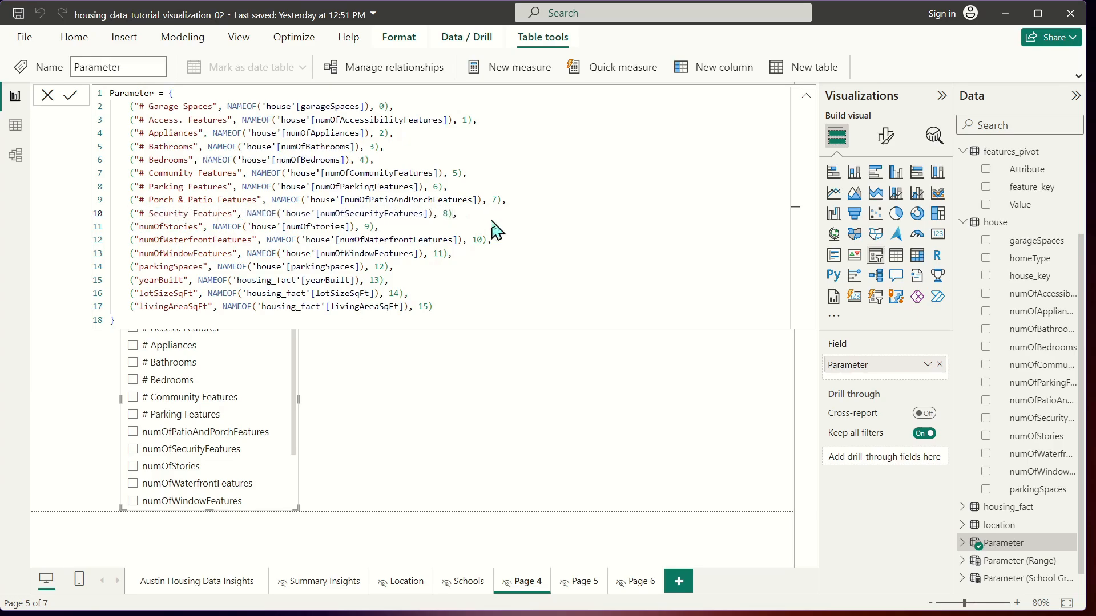
key("Return")
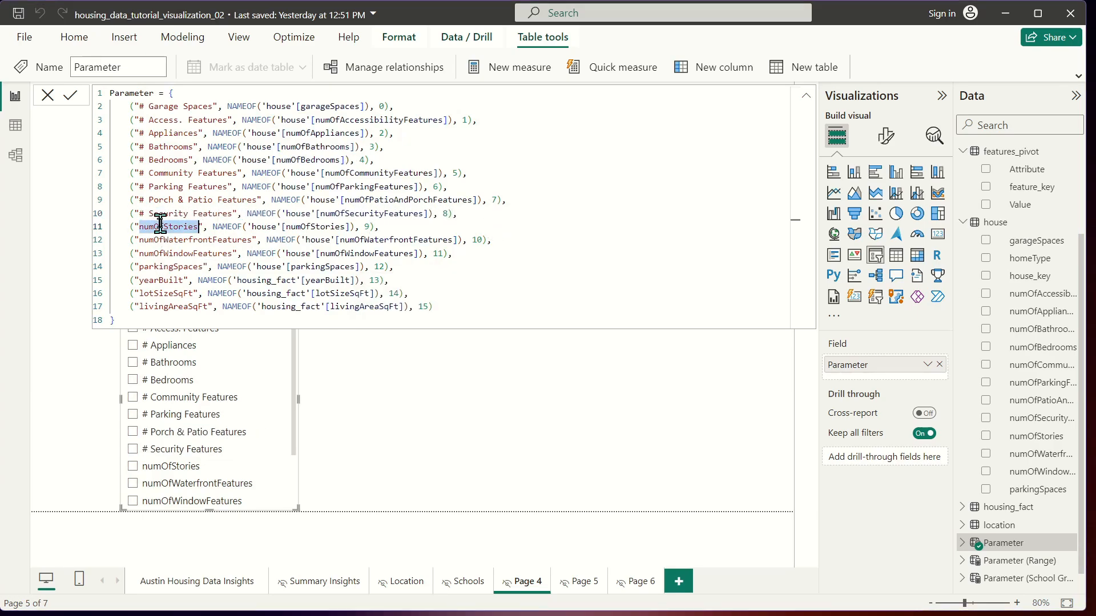
- Rename the display label of numOfStories to "# of Stories/Levels" and commit the formula
type("# of Stories/")
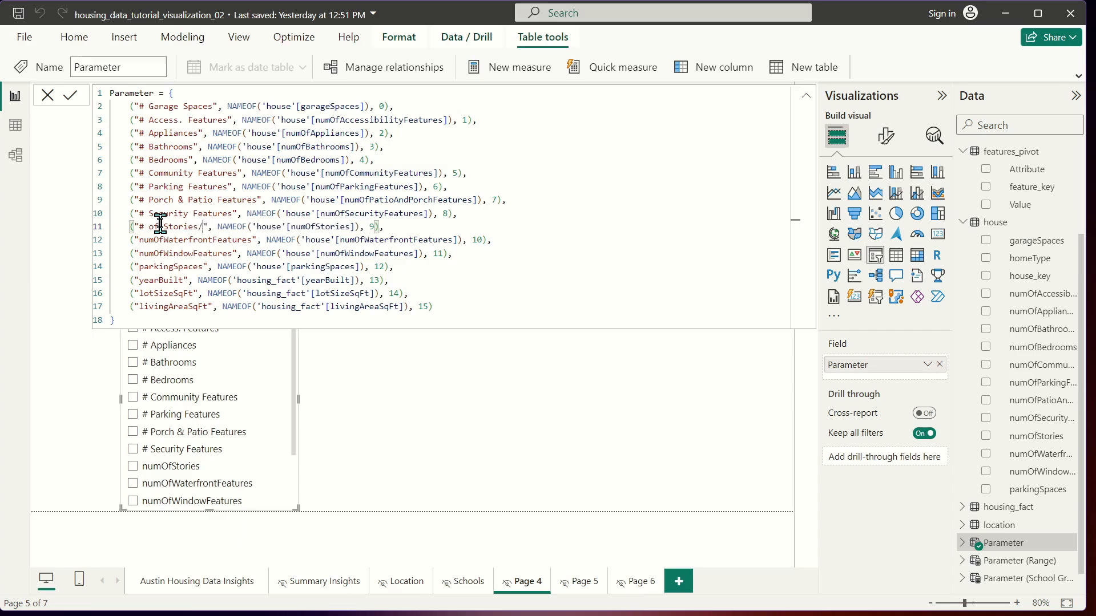
type("Levels")
key("Return")
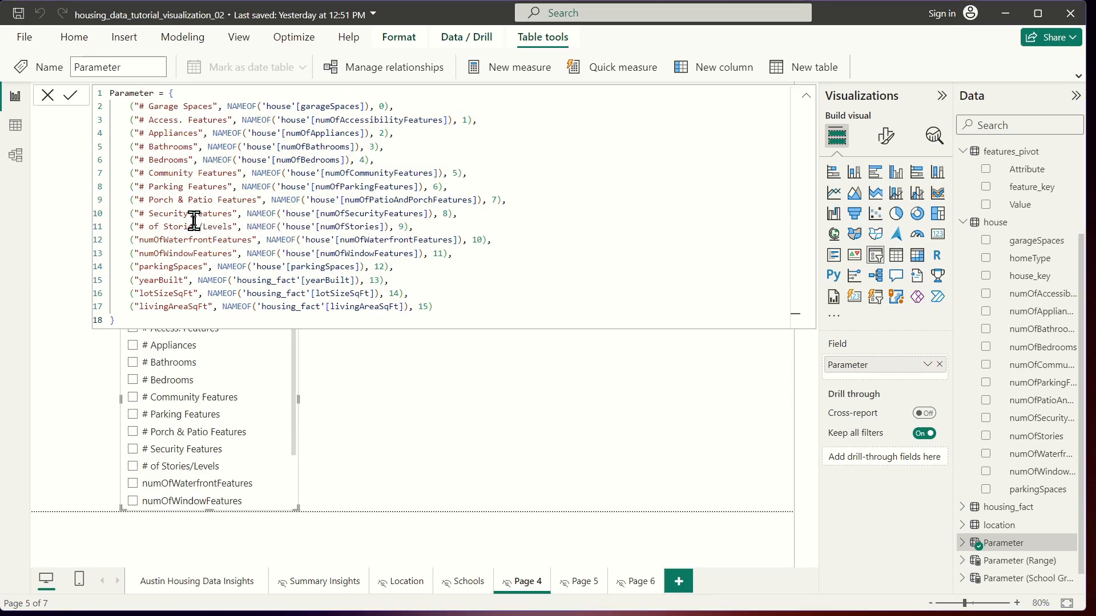
- Rename the display label of numOfWaterfrontFeatures to "# Waterfront Features" in the Parameter formula
double_click(189, 239)
type("#")
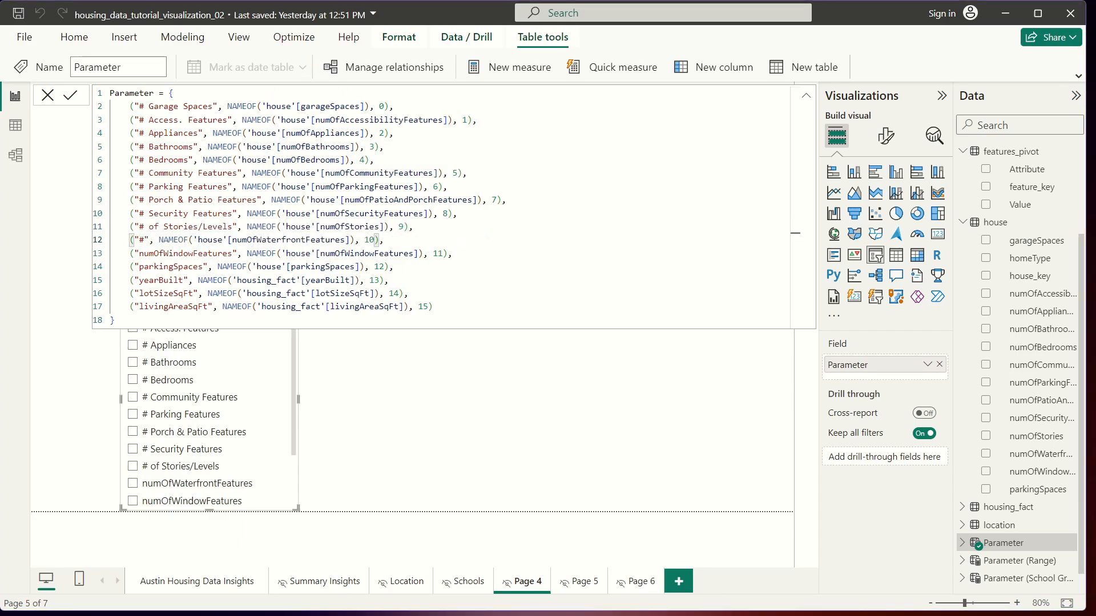
key("ctrl+z")
type("# of Wate")
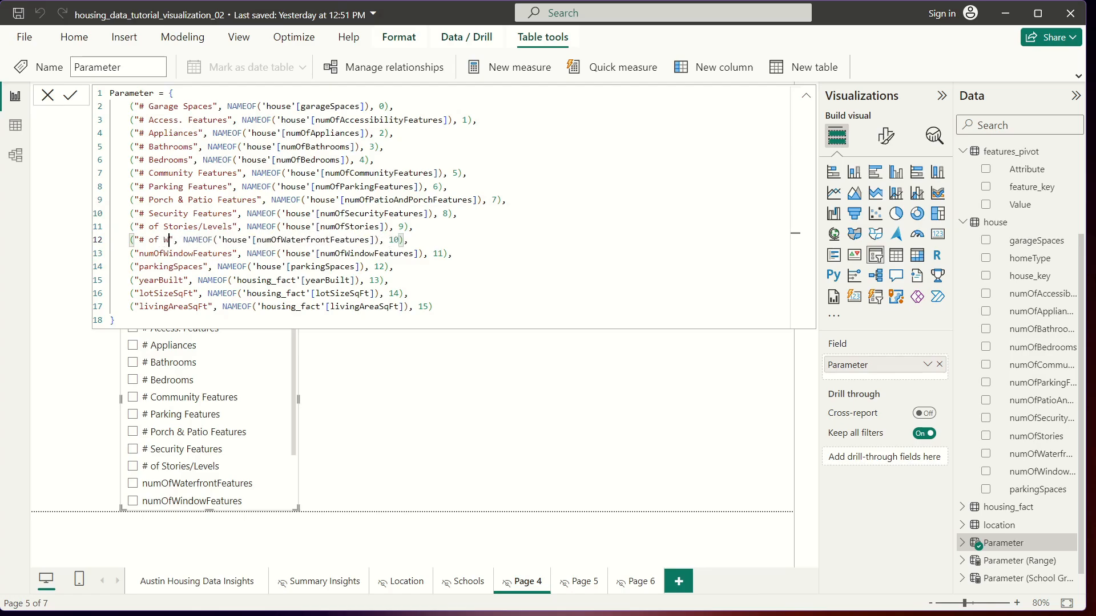
key("BackSpace")
key("BackSpace")
key("BackSpace")
key("BackSpace")
key("BackSpace")
key("BackSpace")
key("BackSpace")
type("Waterfro")
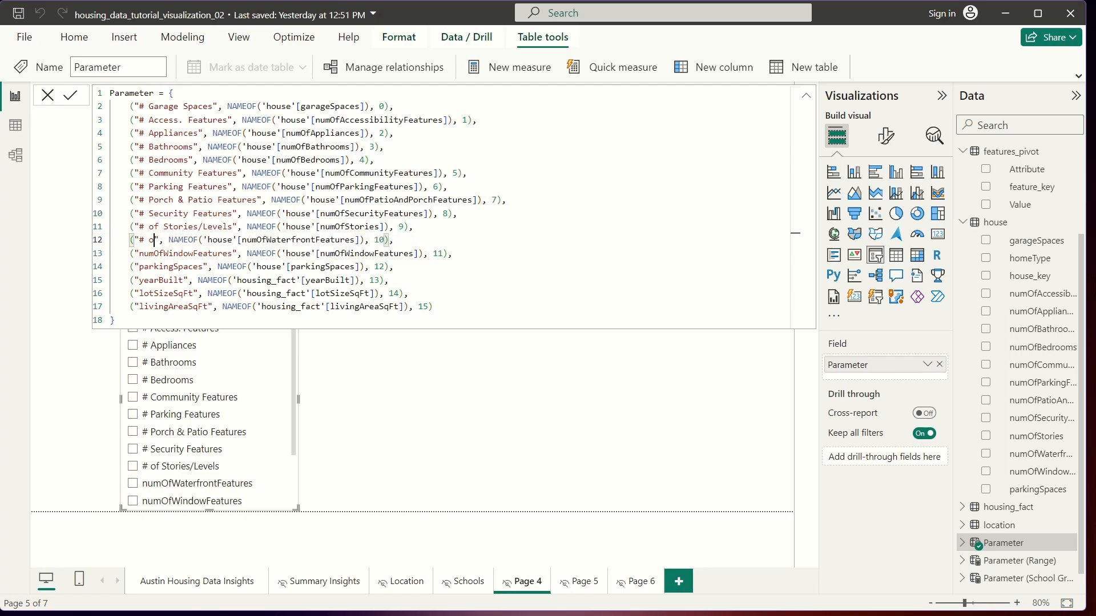
type("nt Features")
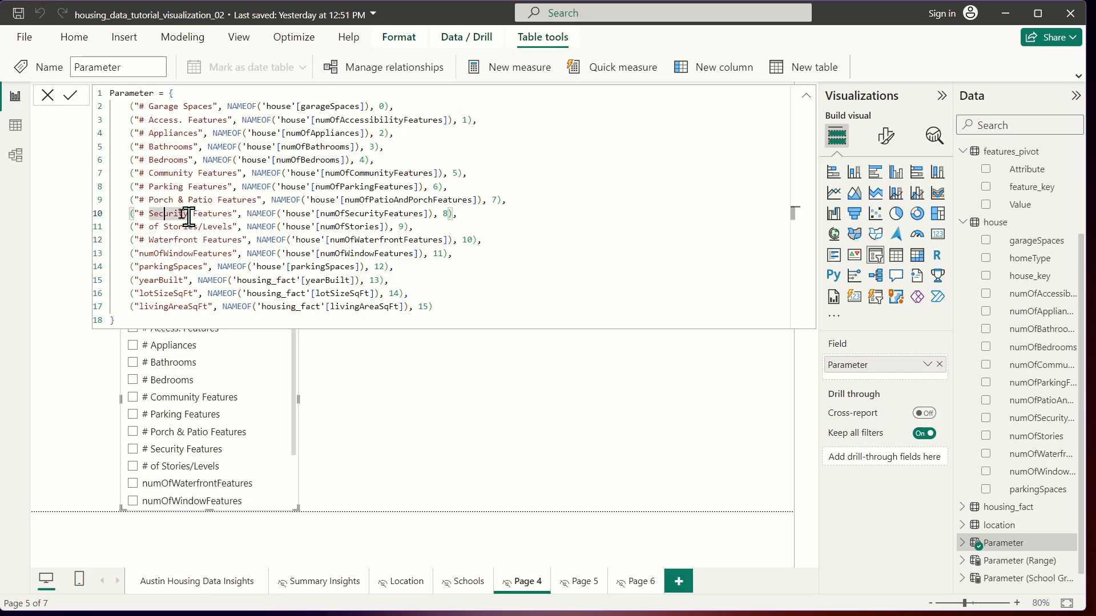
- Remove "of" from the stories label in the formula so it reads "# Stories/Levels"
key("Down")
key("BackSpace")
key("BackSpace")
key("BackSpace")
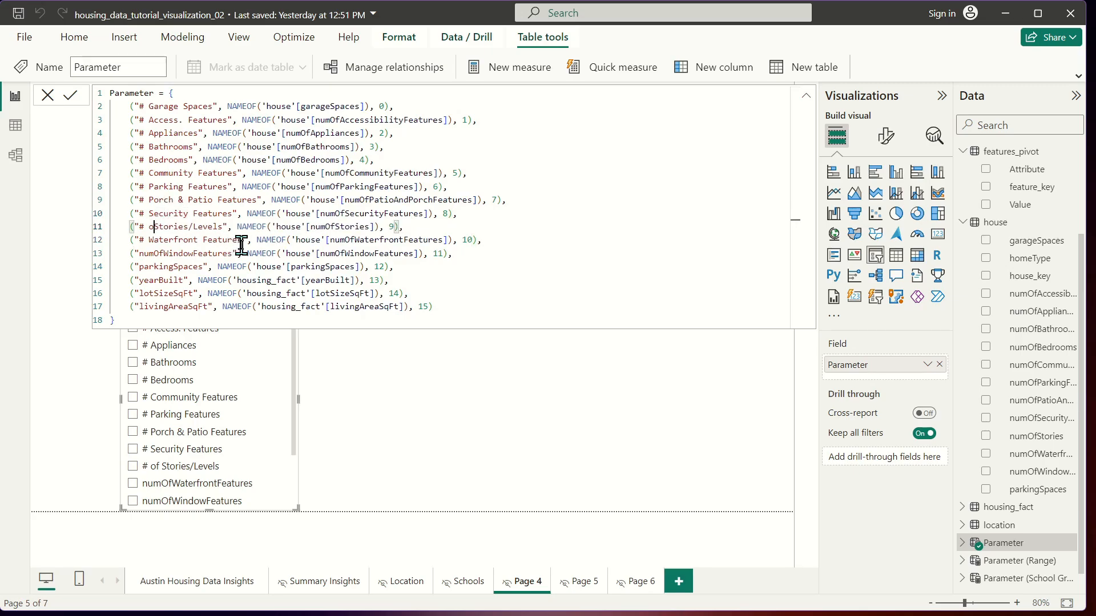
- Rename the display labels of numOfWindowFeatures to "# Window Features" and parkingSpaces to "# Parking Spaces", and commit the formula
double_click(176, 254)
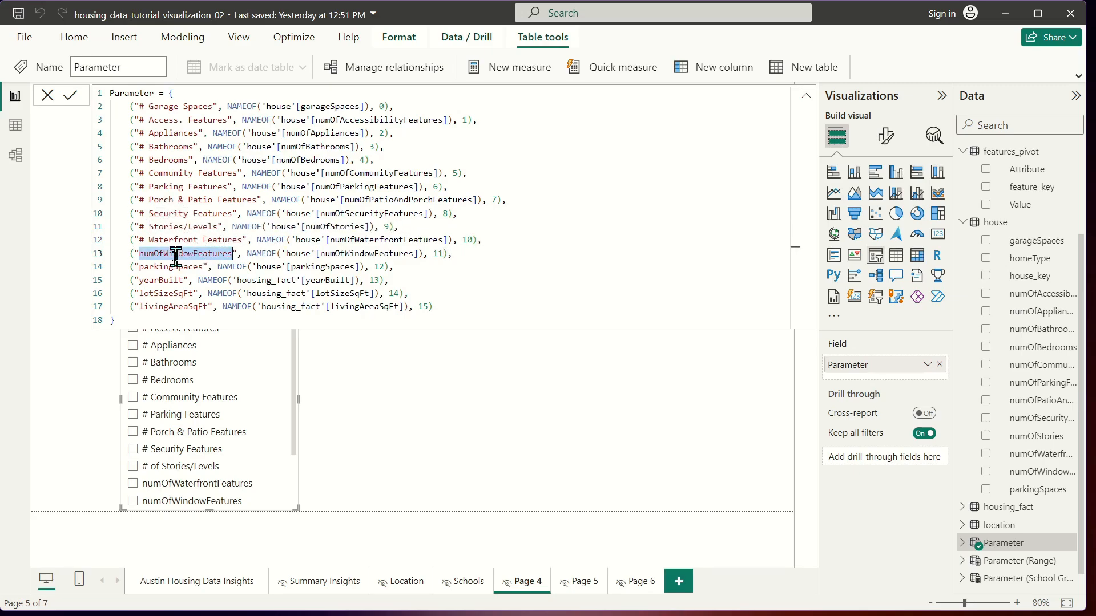
type("# Window Features")
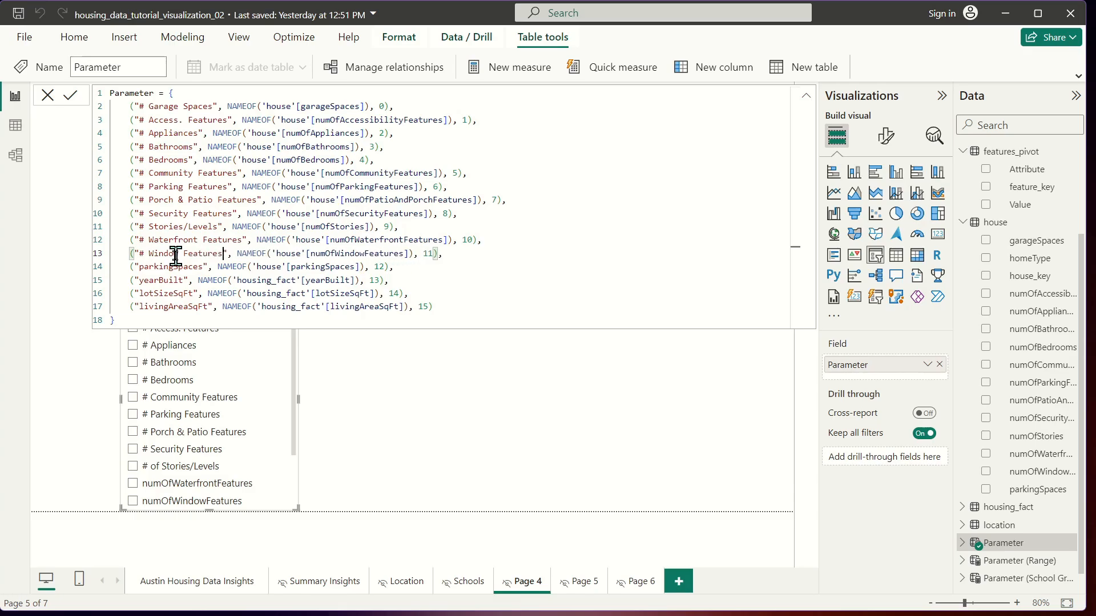
key("Return")
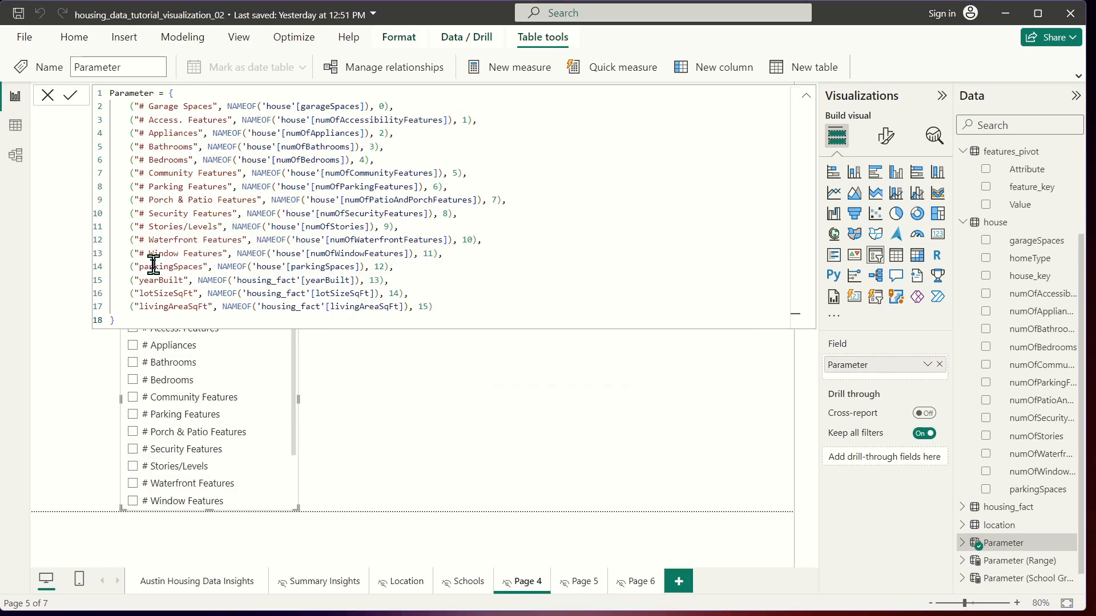
type("# Parking Spa")
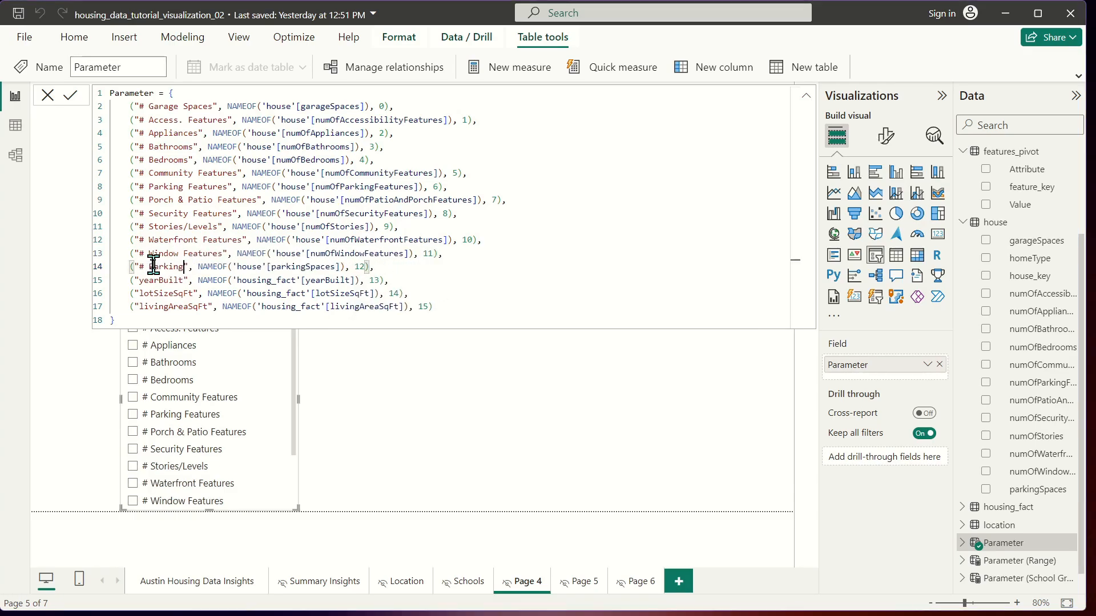
type("ces")
key("Return")
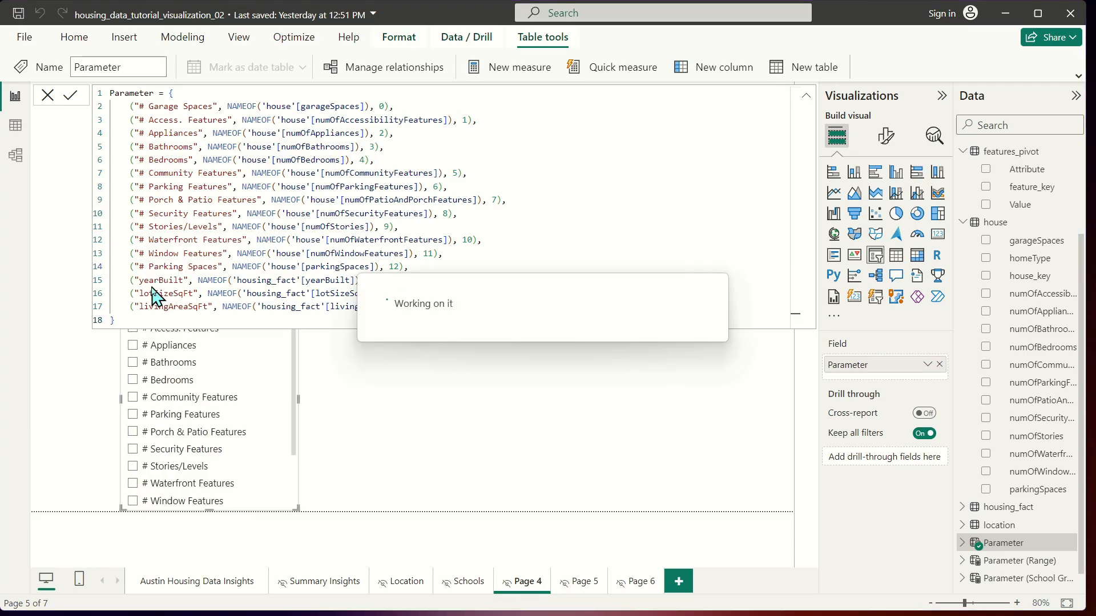
- Rename the display labels of yearBuilt to "Year Constructed" and lotSizeSqFt to "Lot Size (Sq. Feet)", and commit the formula
double_click(163, 280)
type("Year B")
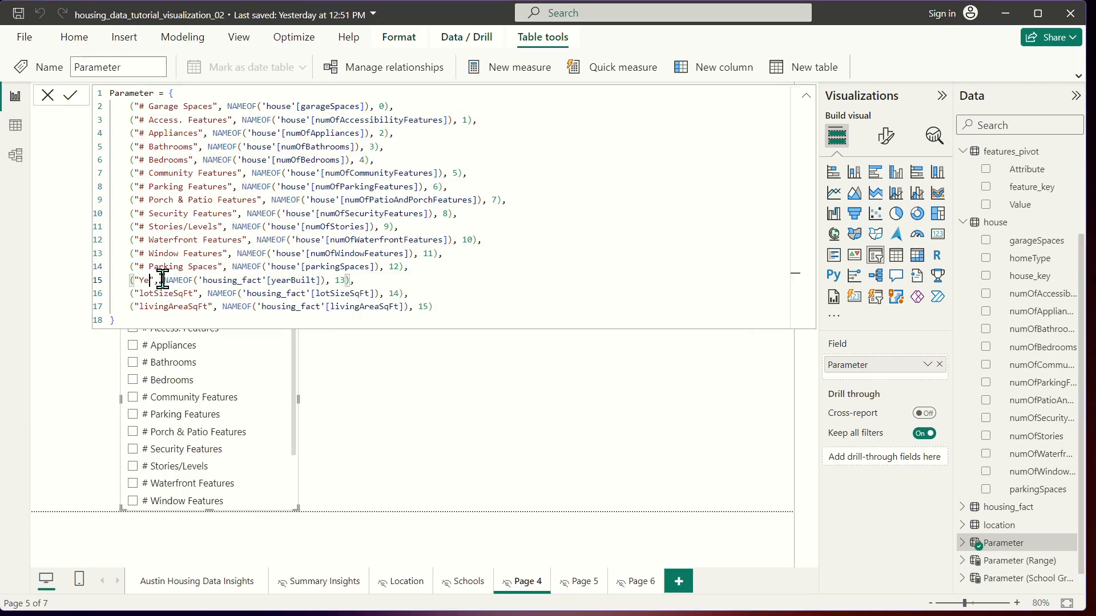
type("onstructed")
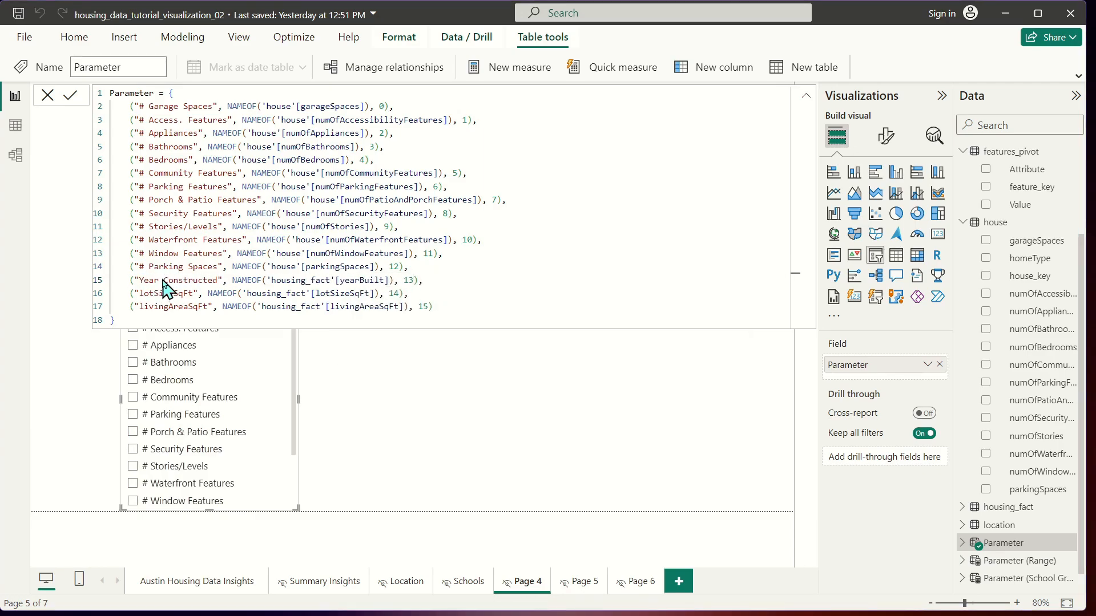
key("Return")
type("Lot Size (Sq. Fe")
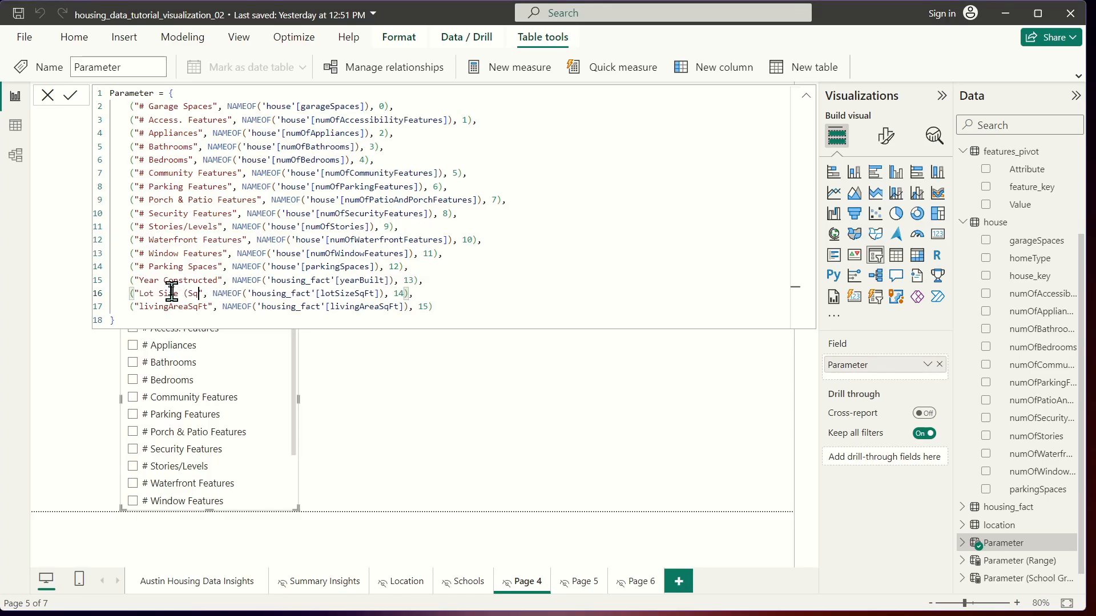
type("et)")
key("Return")
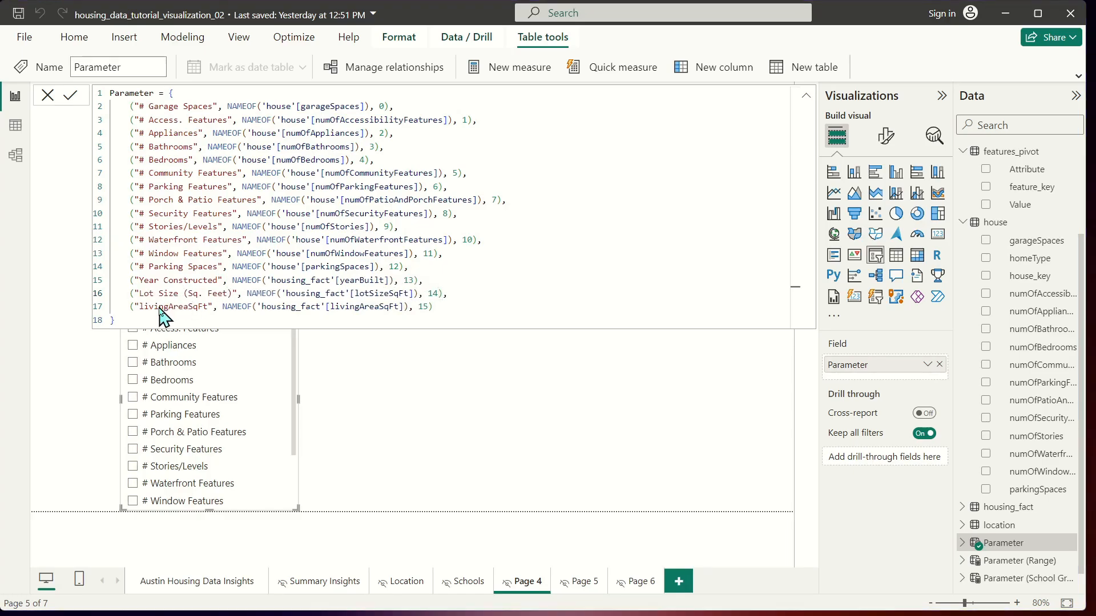
- Rename the display label of livingAreaSqFt to "Living Area (Sq. Feet)", collapse the formula, and check the slicer's list of names
type("Living Area (")
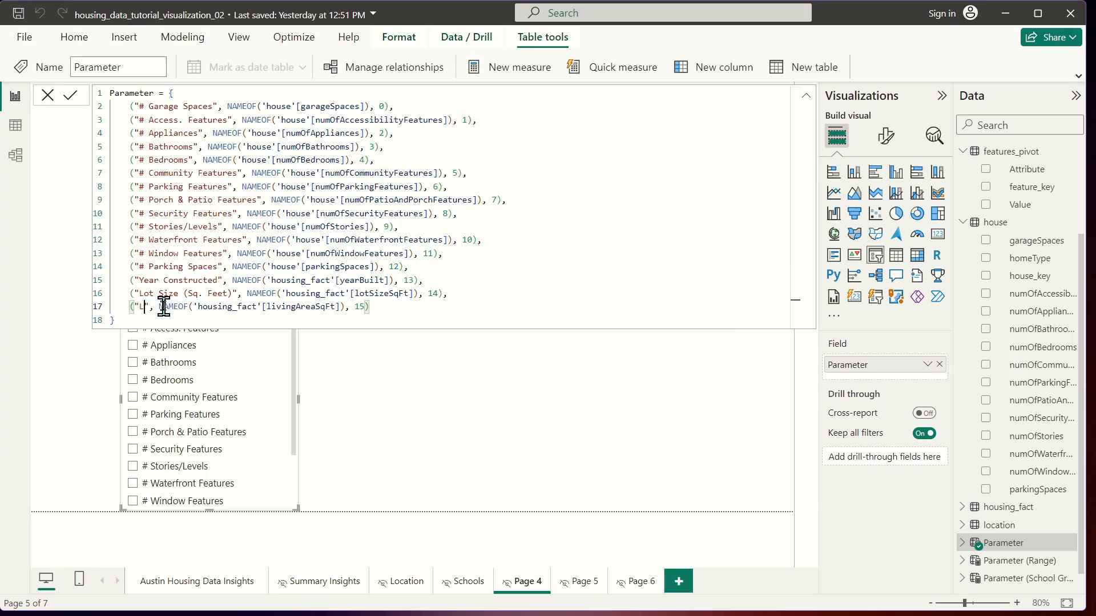
type("Sq. Feet)")
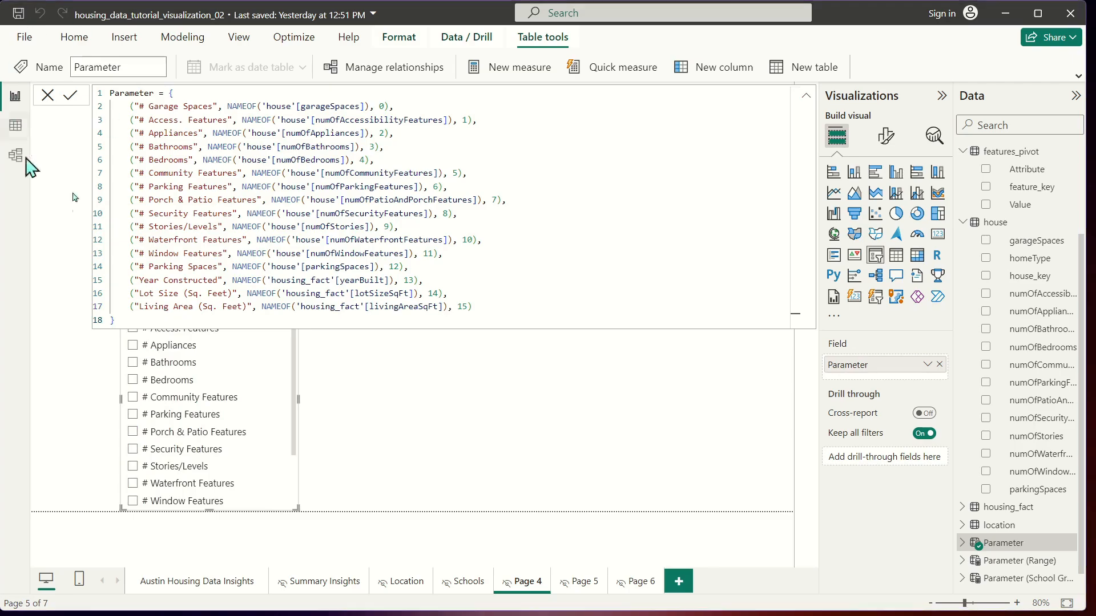
left_click(806, 96)
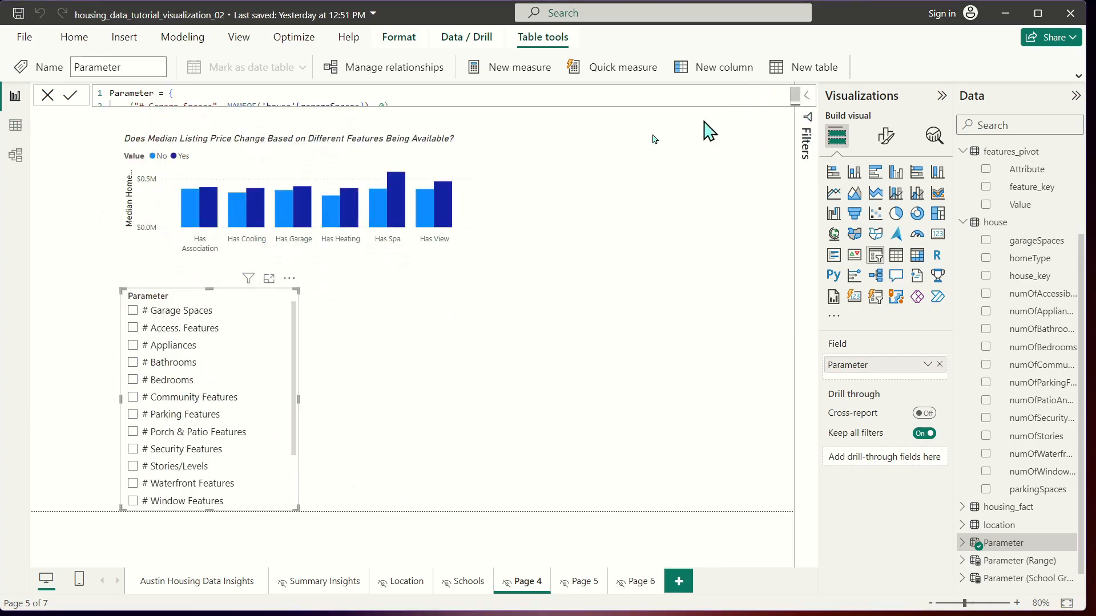
scroll(160, 366, "down", 3)
scroll(194, 377, "up", 3)
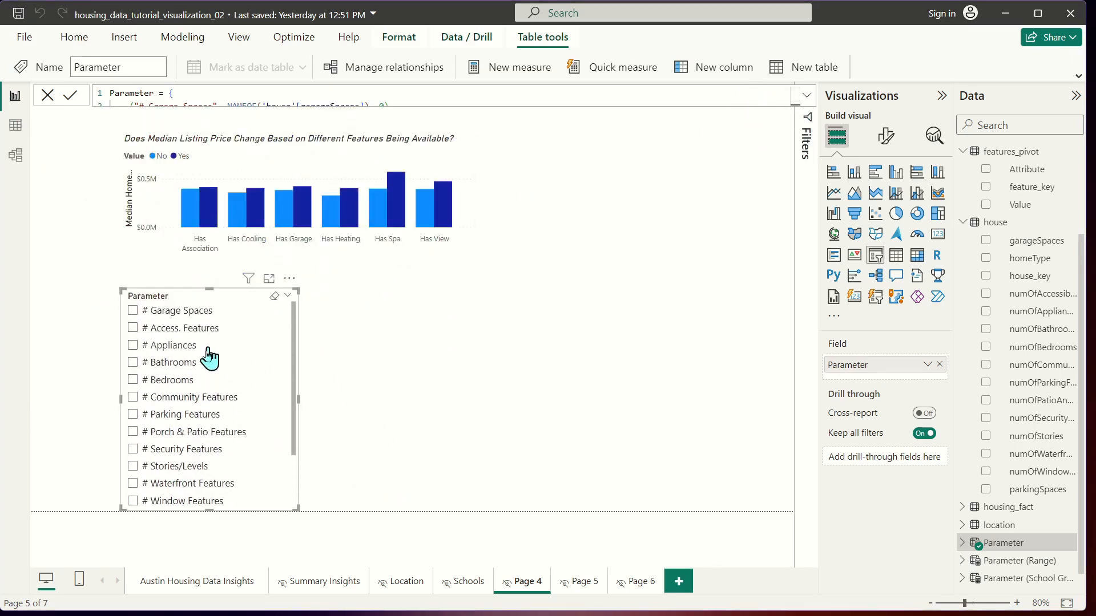
- Move the Parameter slicer up under the median price chart and set its style to Dropdown
left_click(876, 133)
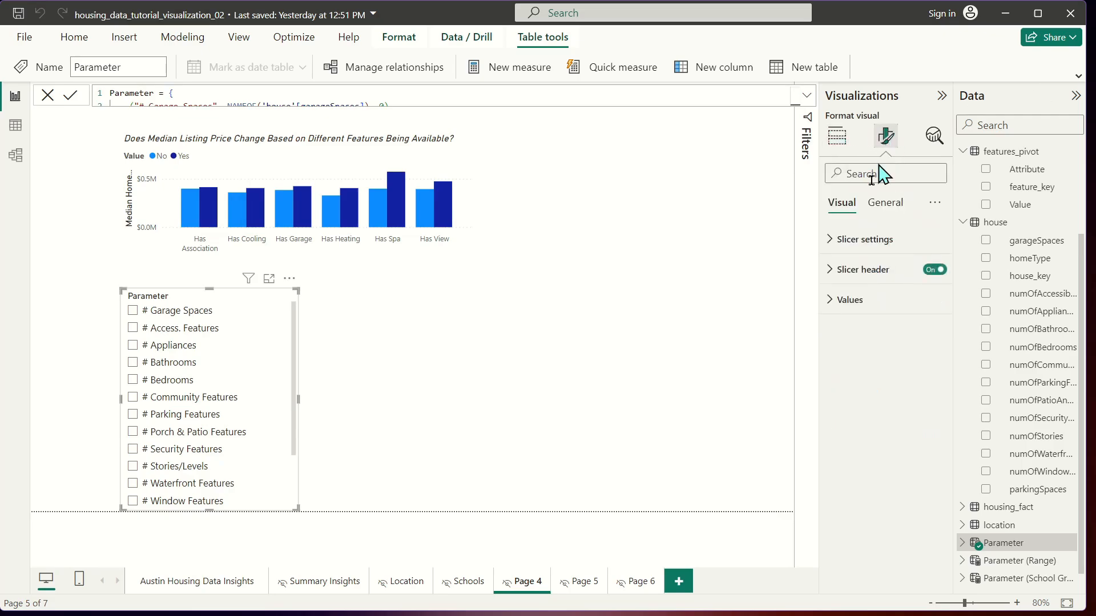
scroll(230, 399, "down", 2)
scroll(230, 400, "up", 2)
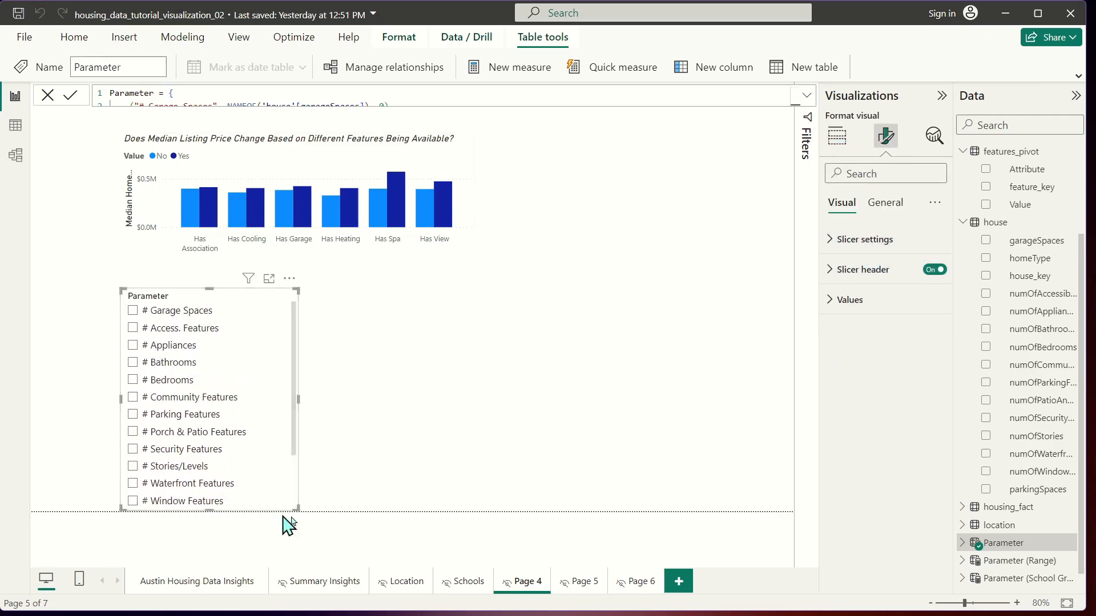
left_click_drag(262, 335, 284, 351)
left_click(896, 241)
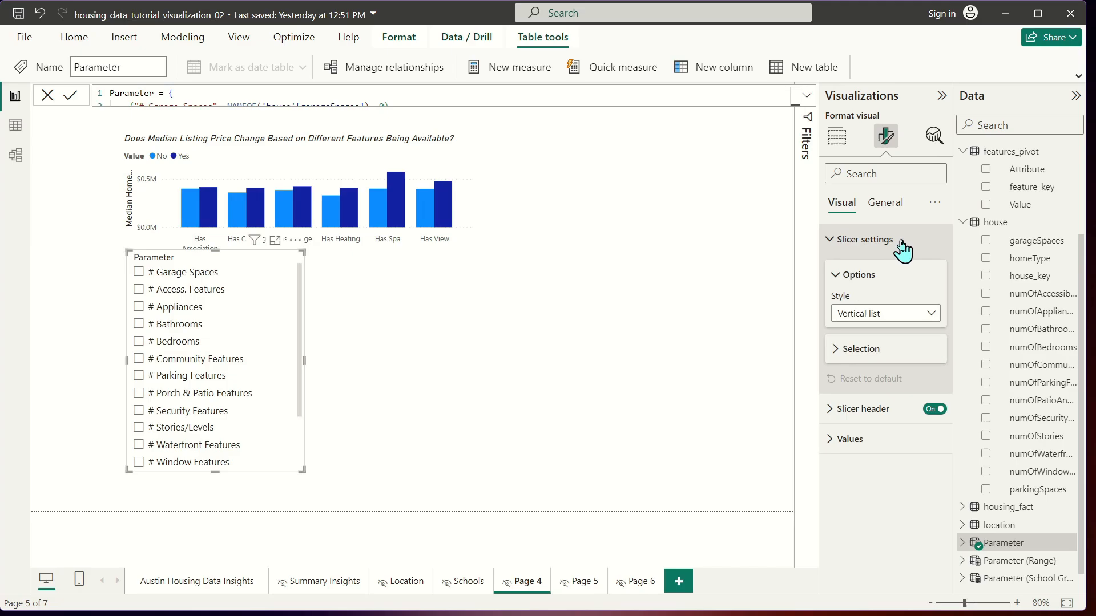
left_click(895, 314)
left_click(873, 367)
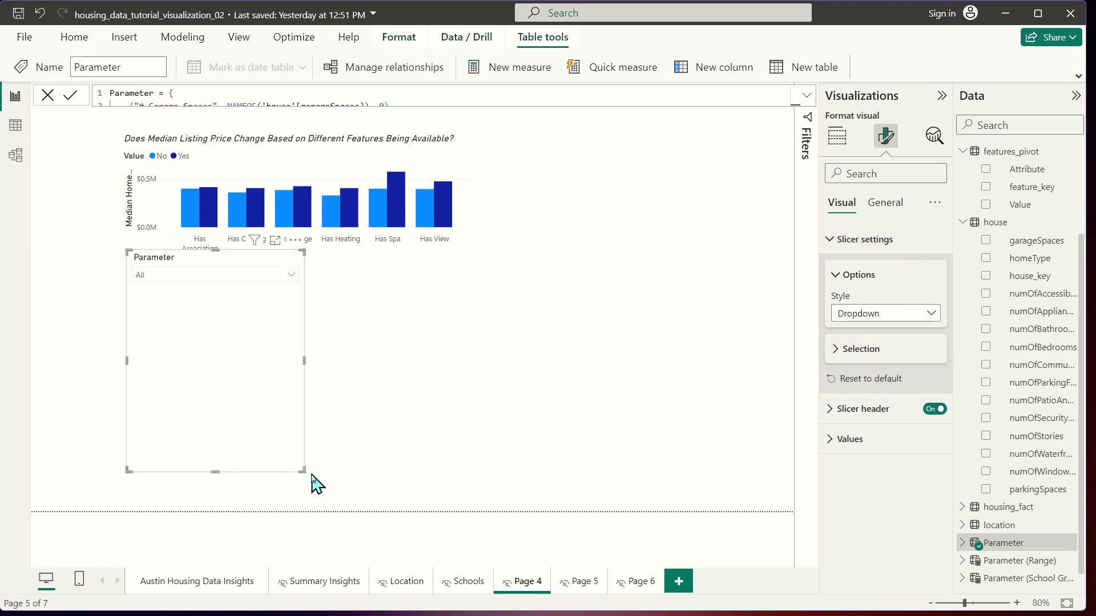
- Shrink the Parameter slicer to a compact dropdown and place it below the right end of the median price chart
left_click_drag(303, 472, 270, 287)
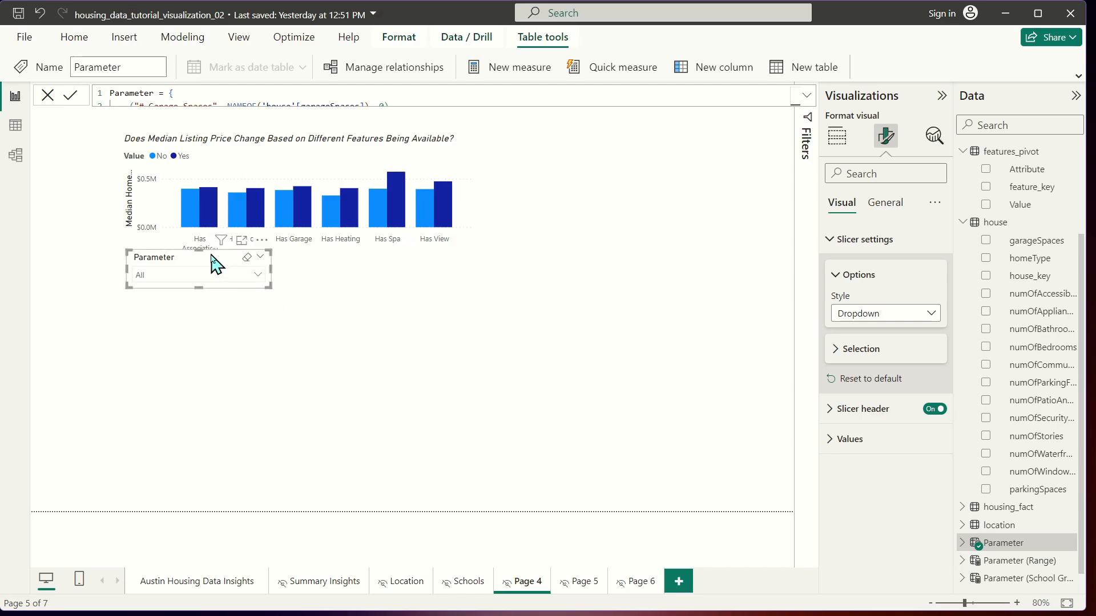
left_click_drag(215, 259, 398, 275)
left_click(267, 279)
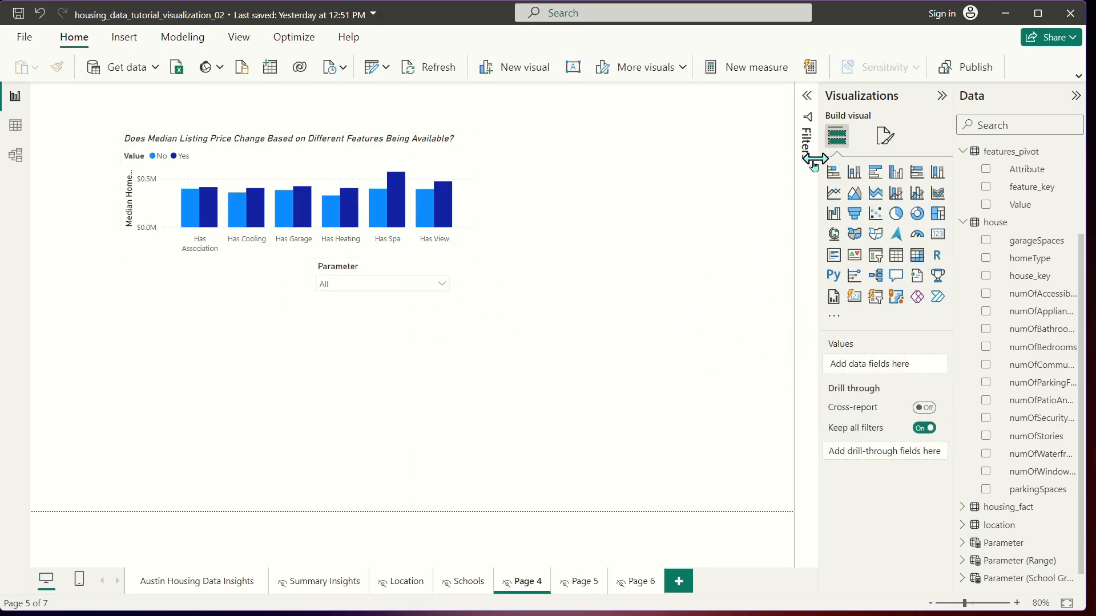
- Add an empty clustered column chart below the median price chart, sized to about the same width, and check its analytics options
left_click(917, 194)
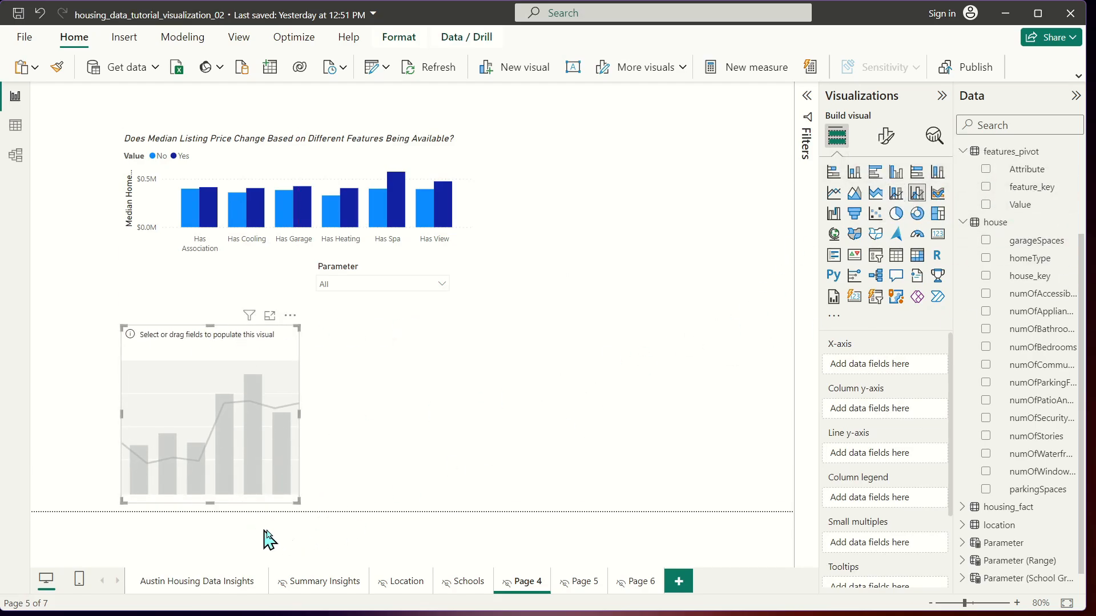
left_click_drag(294, 505, 455, 399)
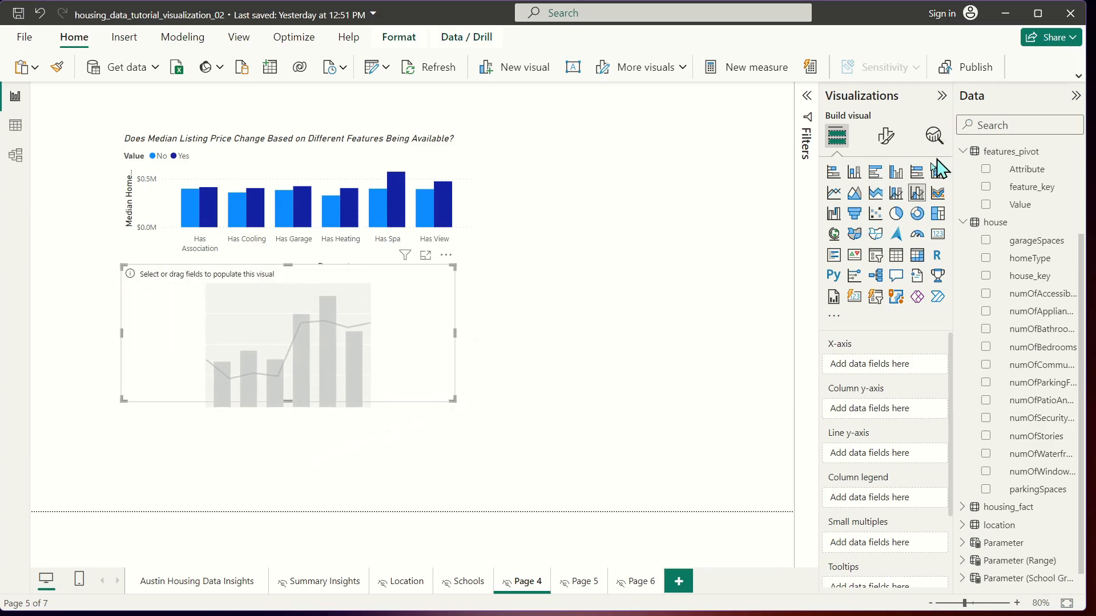
left_click(932, 137)
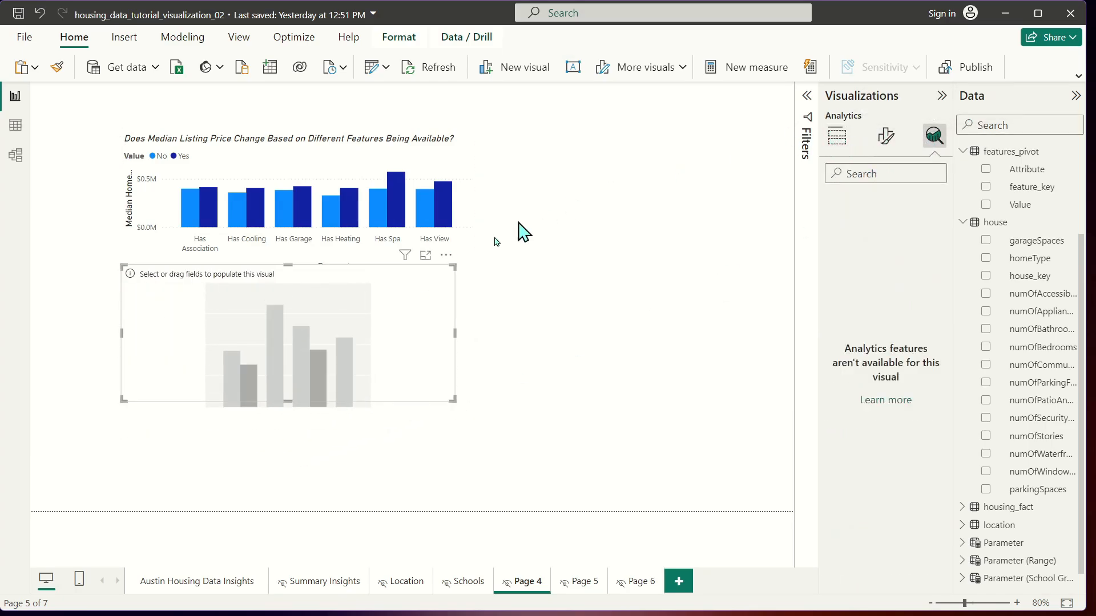
left_click(837, 137)
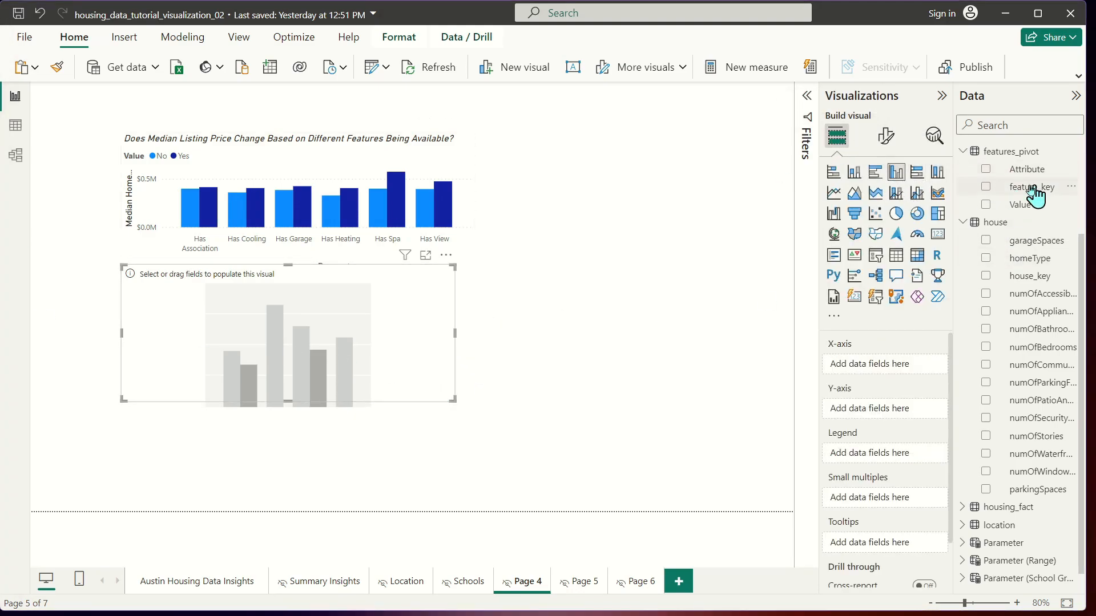
left_click(933, 140)
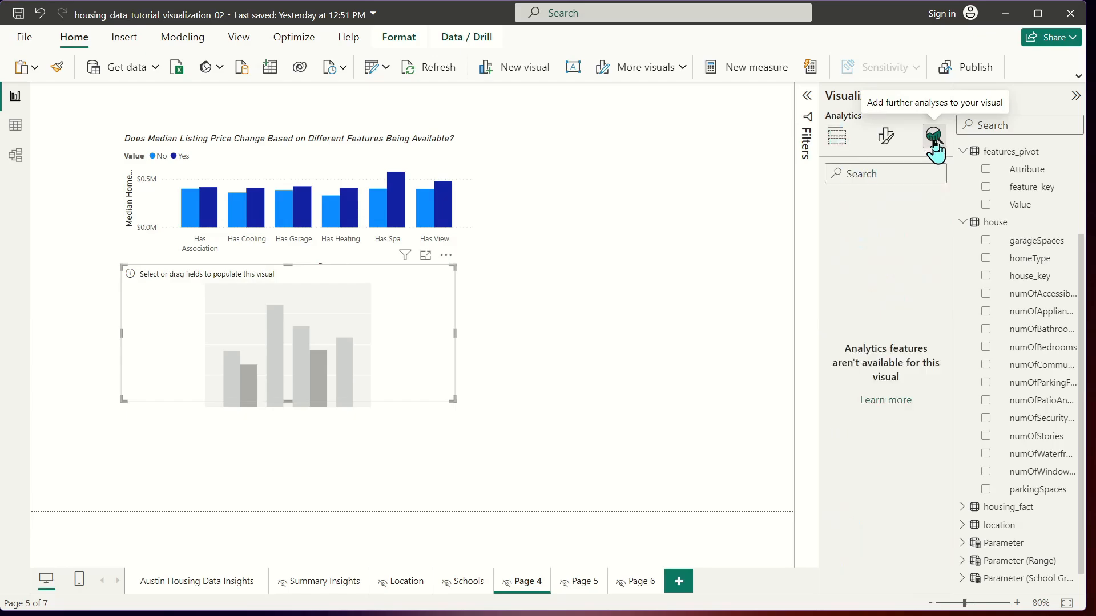
left_click(837, 137)
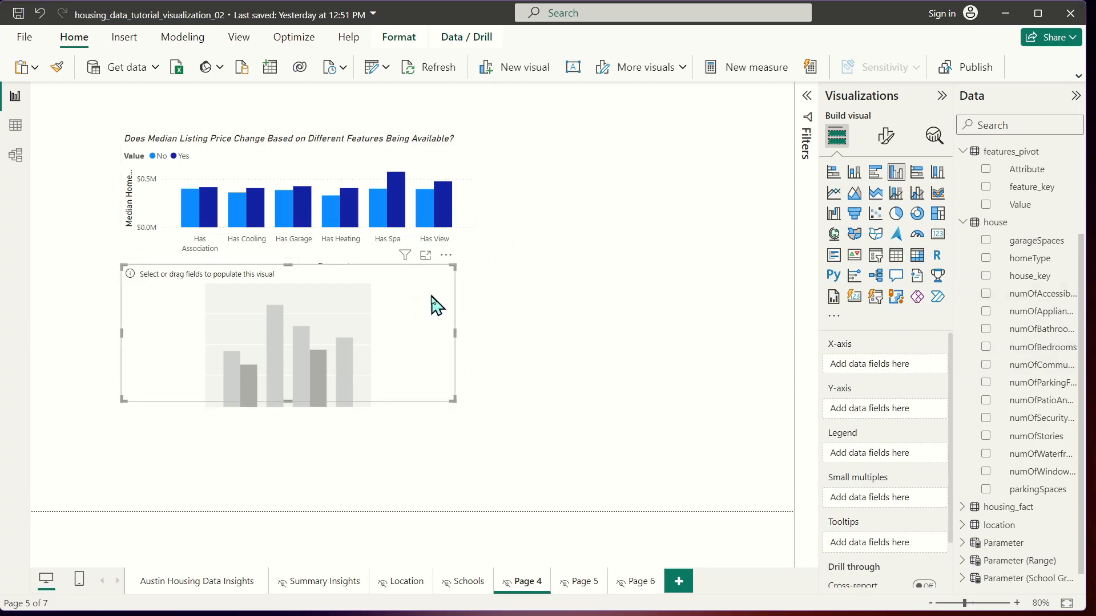
- Assign the Parameter field to the Y-axis of the new clustered column chart
scroll(1039, 411, "down", 1)
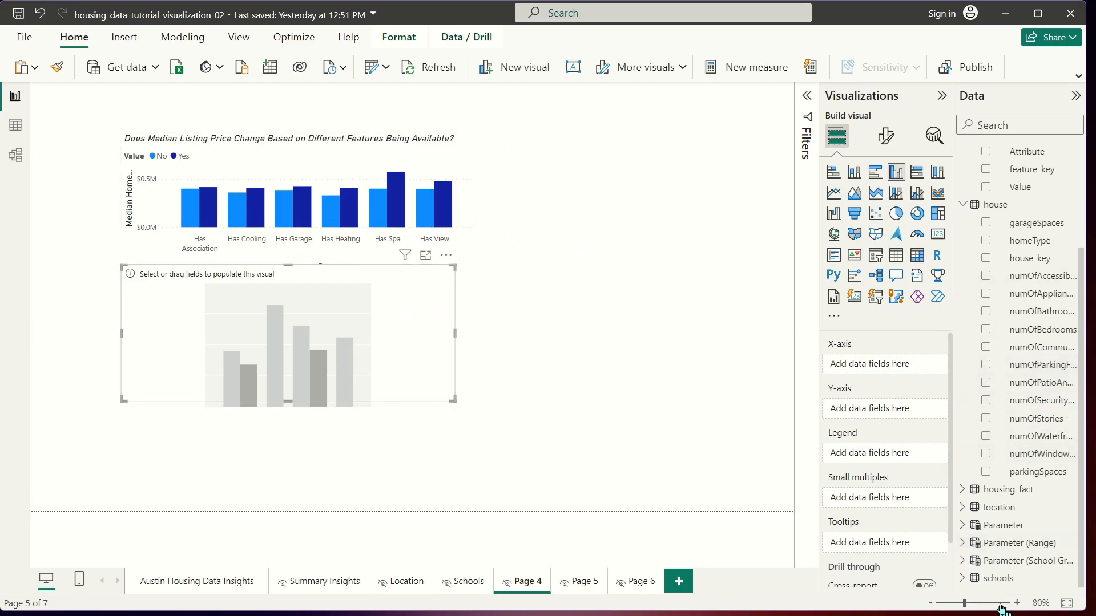
left_click(961, 526)
left_click_drag(1030, 545, 899, 421)
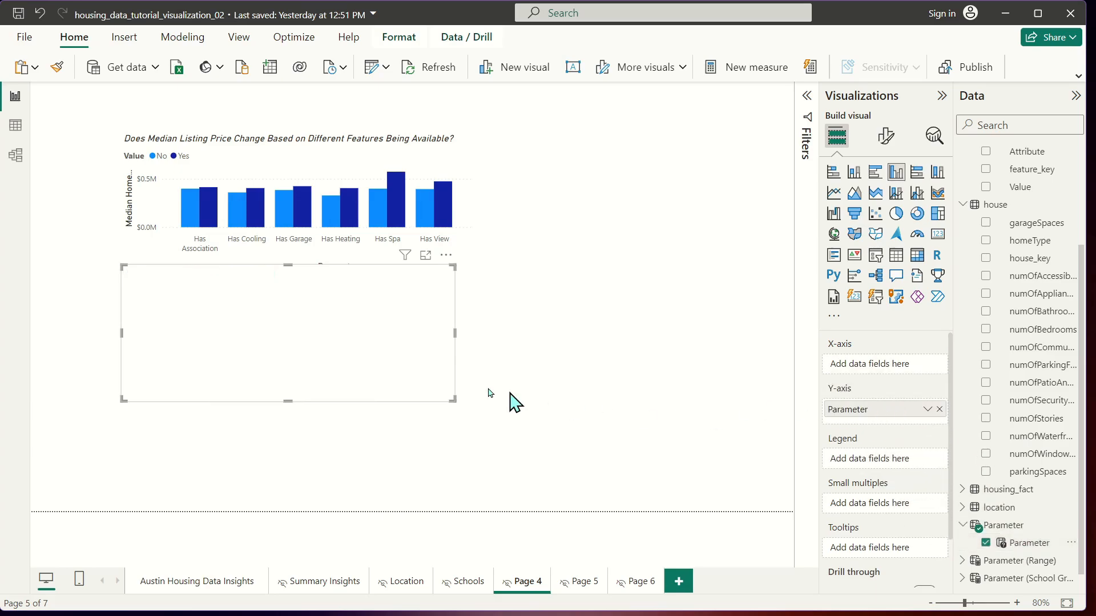
- Choose "# Garage Spaces" in the Parameter slicer and move the new column chart down to clear the slicer
left_click(504, 323)
left_click_drag(363, 289, 363, 308)
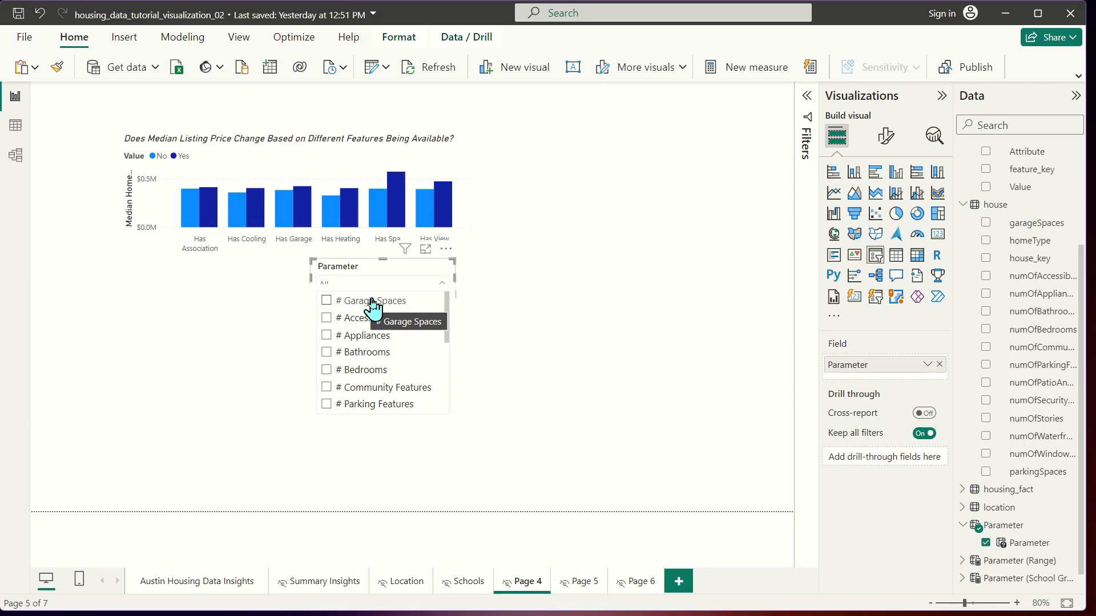
key("ctrl+z")
- Move Parameter to the new chart's X-axis, assign Average House Price to its Y-axis, and shift the chart down clear of the slicer
scroll(1030, 311, "up", 3)
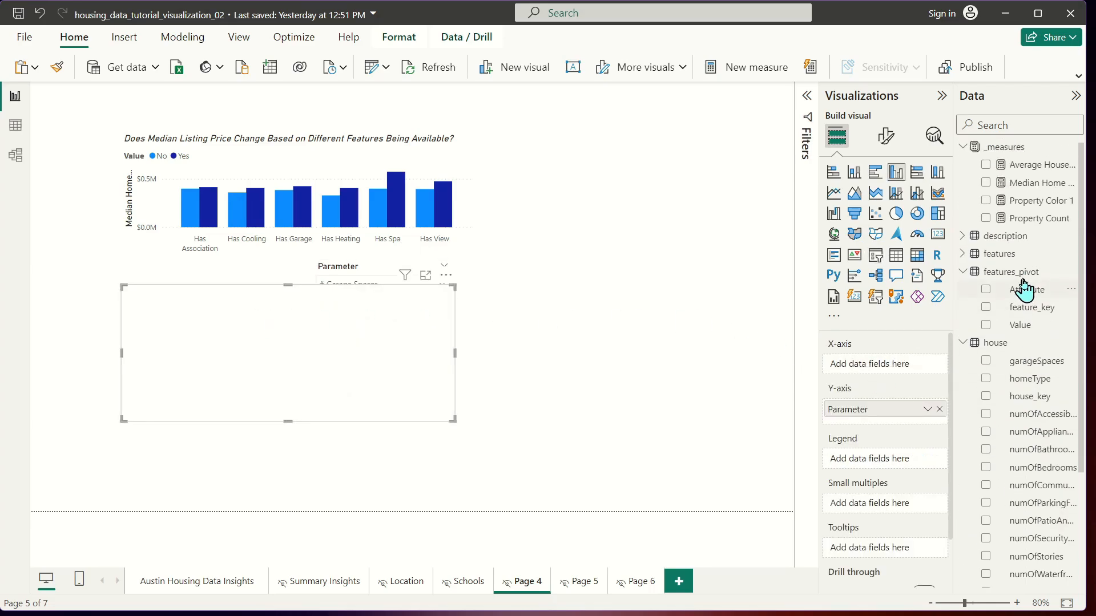
left_click(1033, 190)
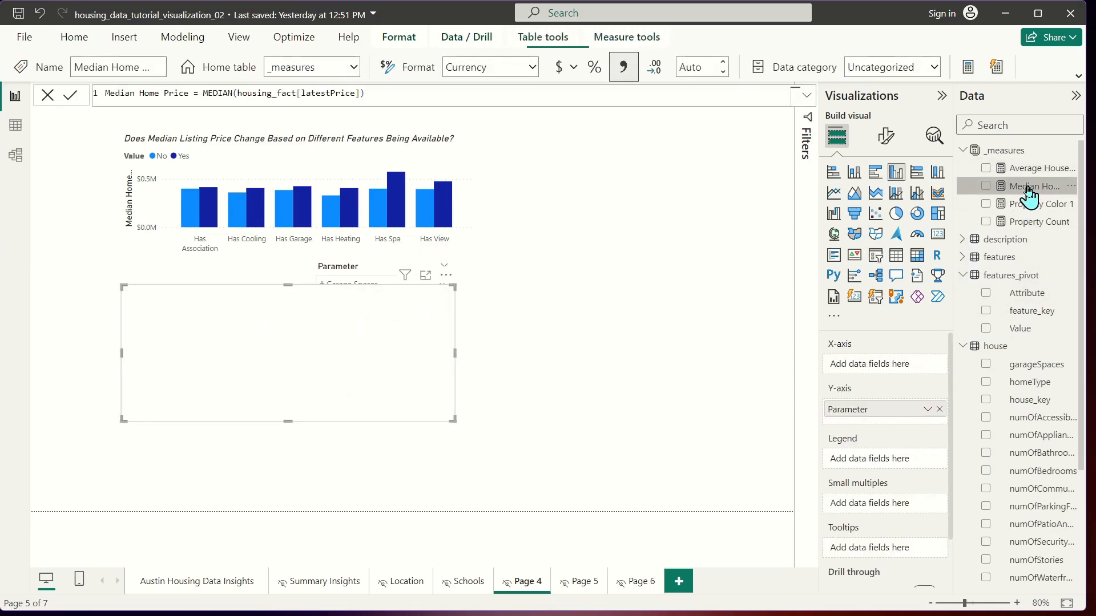
left_click_drag(1030, 194, 902, 368)
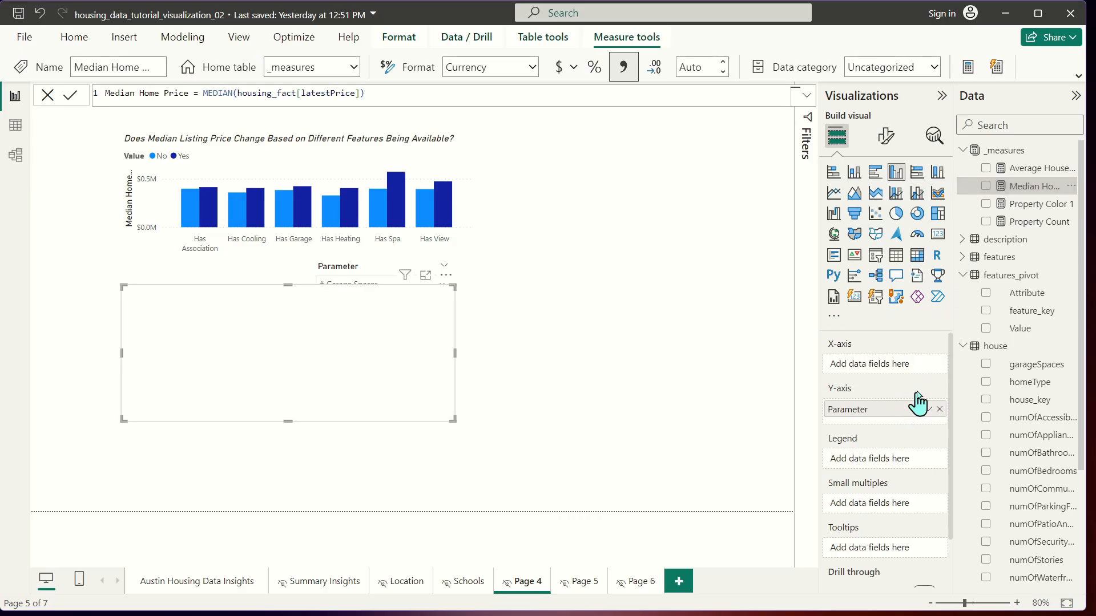
left_click_drag(890, 423, 898, 368)
left_click_drag(1020, 169, 901, 415)
left_click_drag(454, 417, 454, 412)
left_click_drag(416, 311, 417, 323)
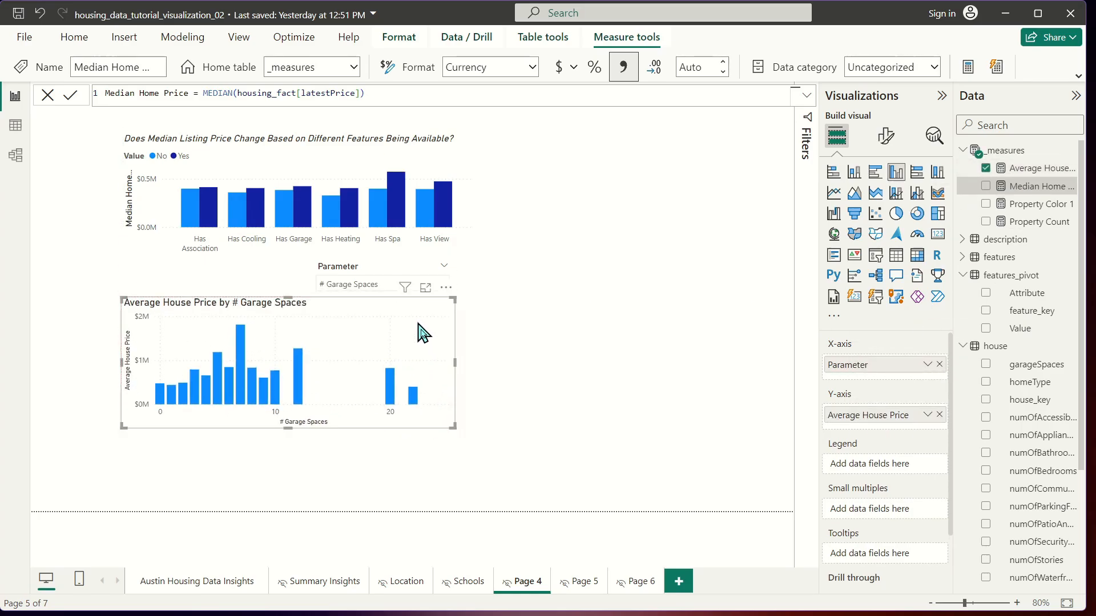
- Turn on a trend line for the Average House Price chart and slightly reduce the chart's height
left_click(935, 136)
left_click(934, 207)
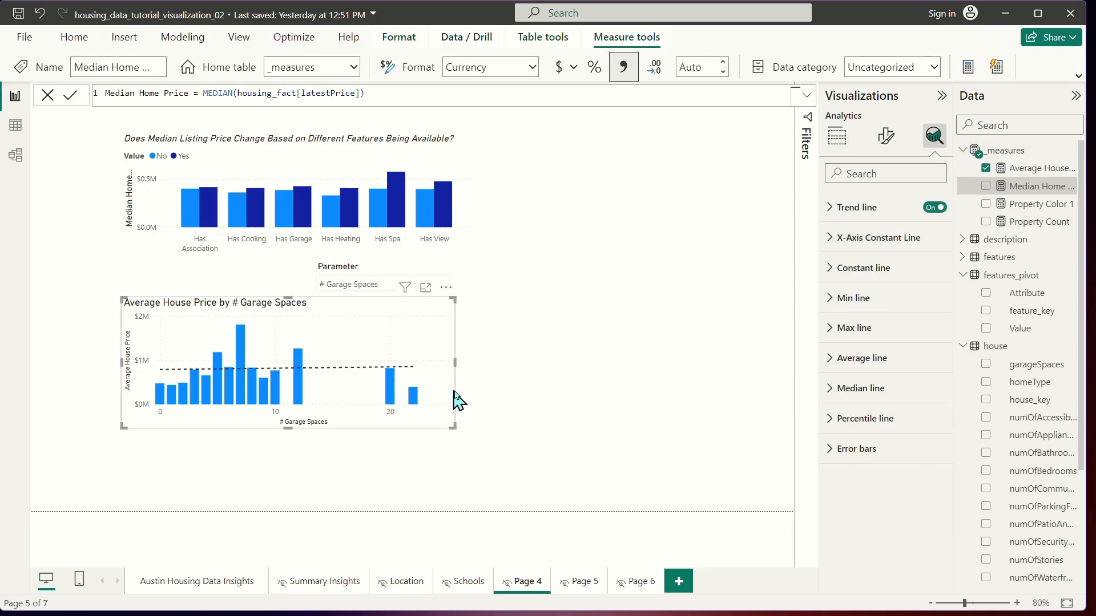
left_click_drag(285, 427, 288, 421)
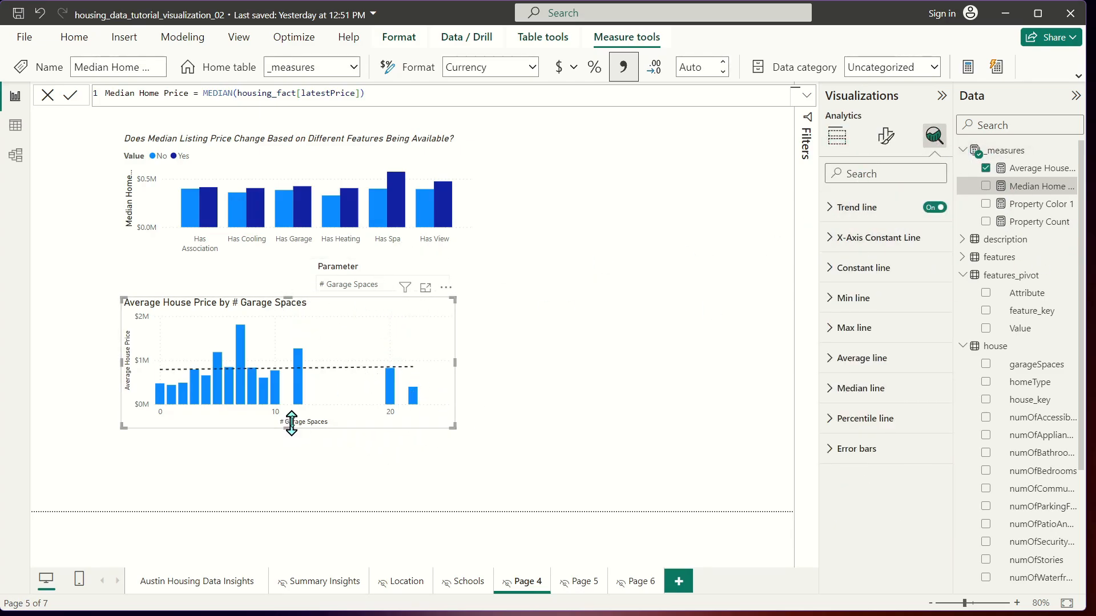
- Move the Average House Price chart up directly beneath the feature availability chart and send it to the back
left_click(372, 271)
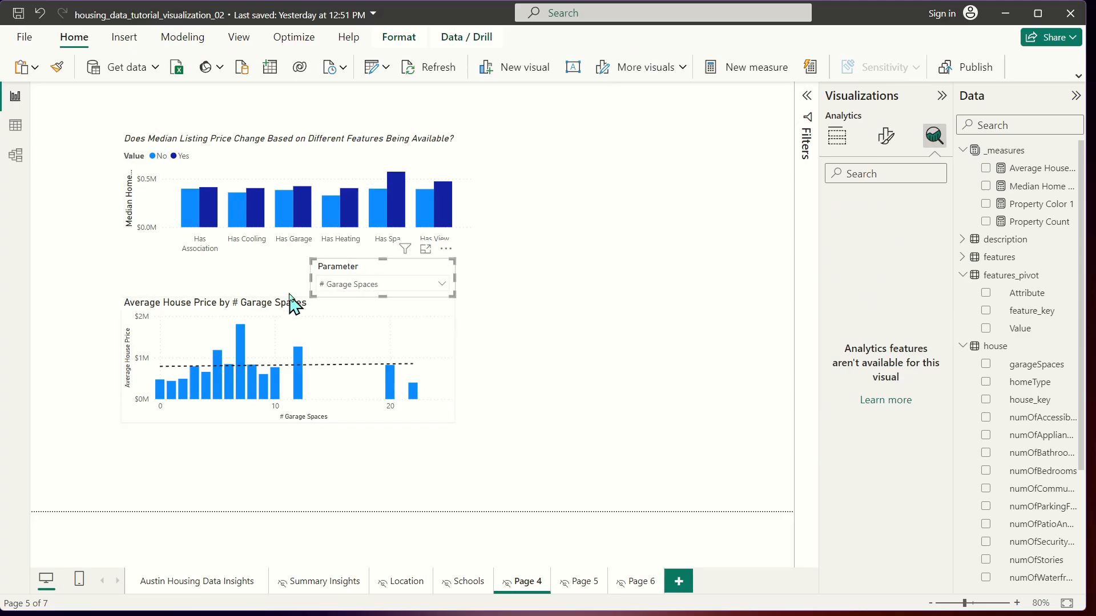
left_click_drag(294, 303, 294, 276)
left_click(517, 325)
left_click(233, 281)
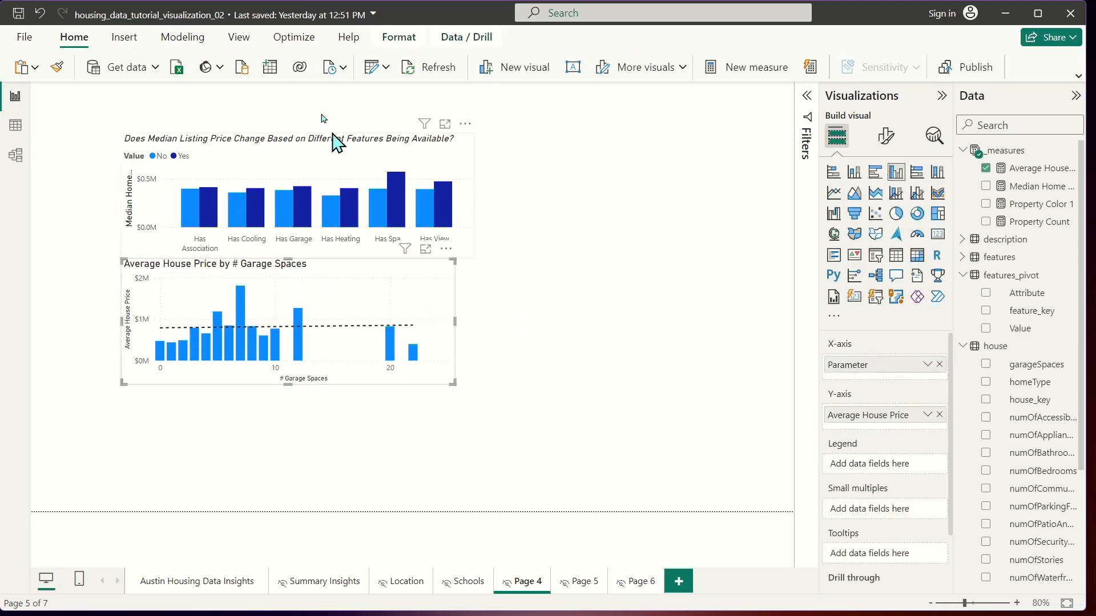
left_click(398, 38)
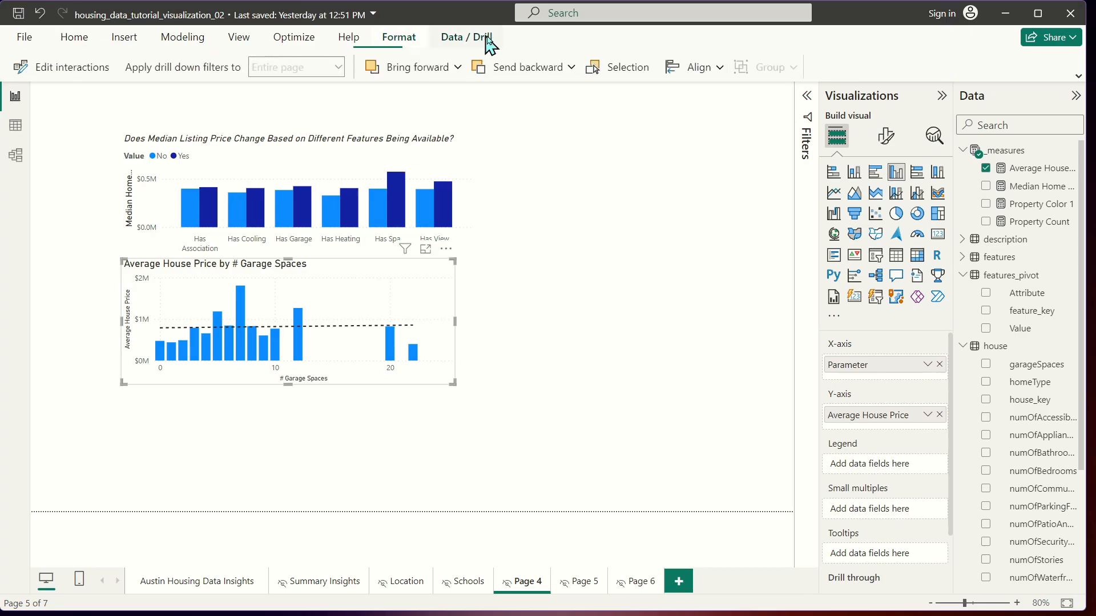
left_click(571, 67)
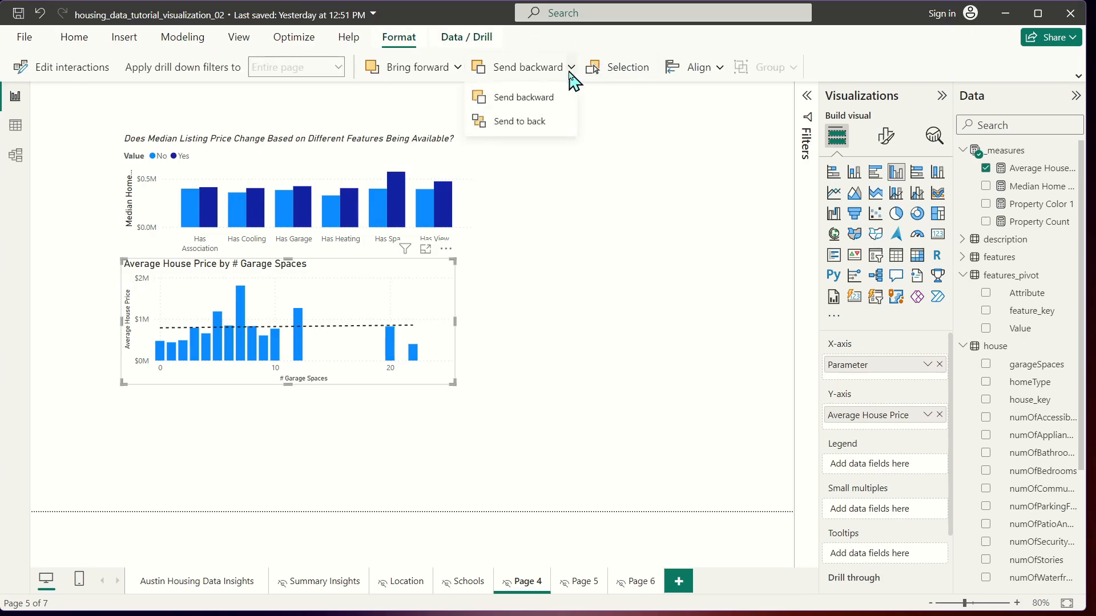
left_click(525, 119)
- Move the Parameter slicer up so its dropdown lines up with the lower chart's title
left_click(562, 346)
left_click_drag(380, 267, 380, 247)
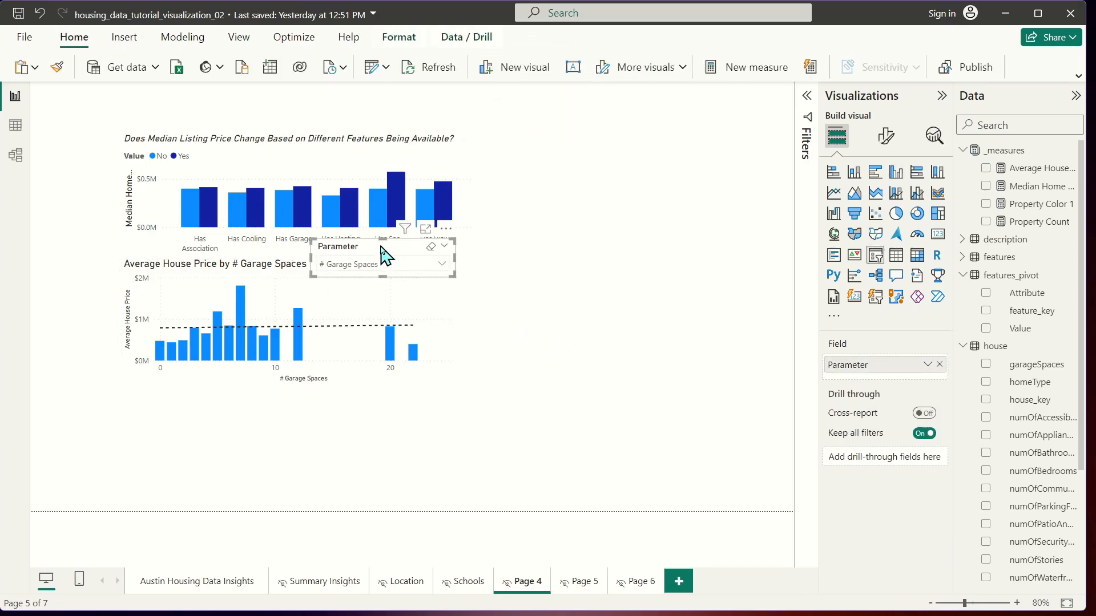
left_click(560, 308)
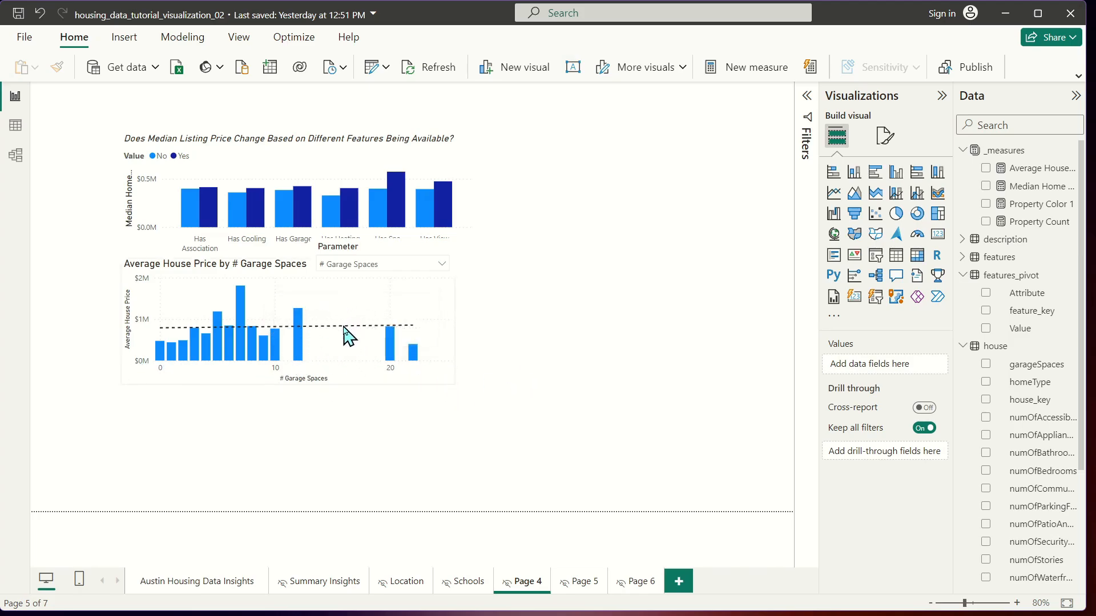
- Replace Average House Price with Median Home Price on the lower chart's Y-axis
left_click(201, 273)
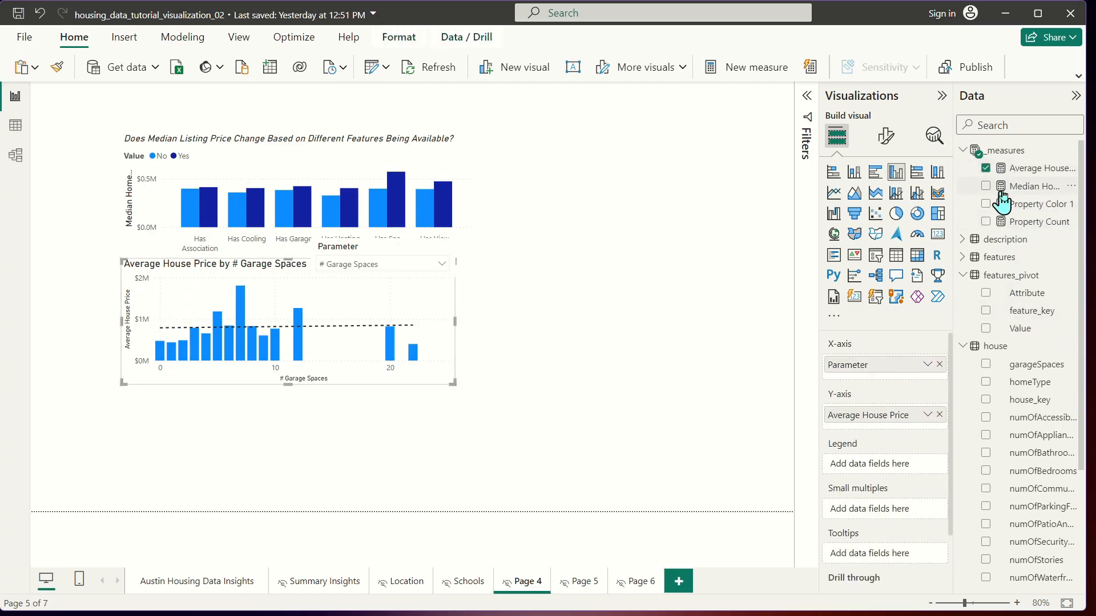
left_click_drag(996, 188, 930, 423)
left_click(939, 415)
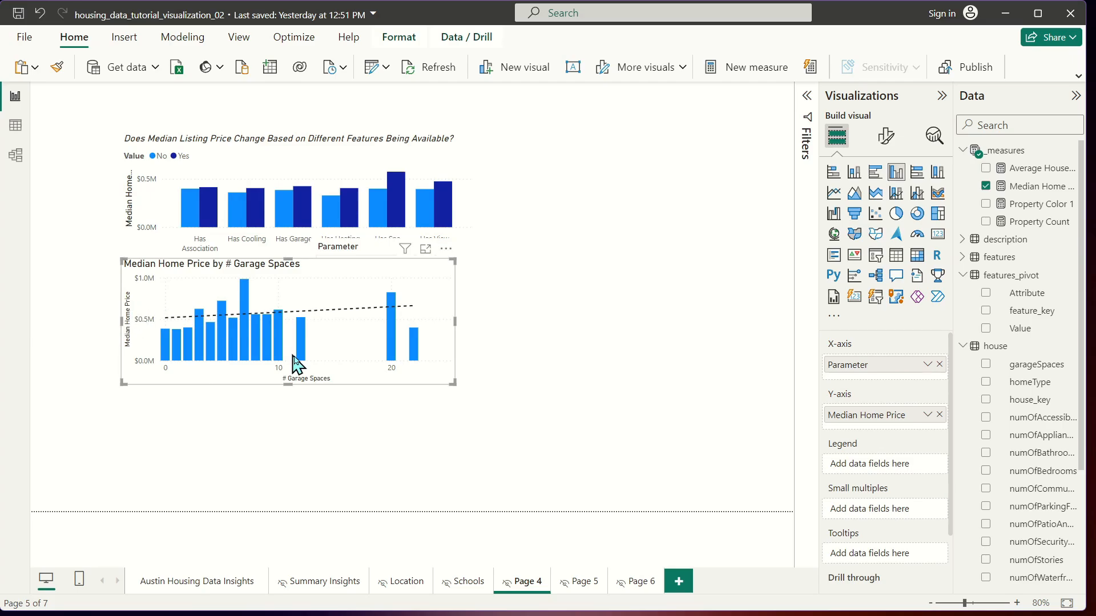
- View the lower chart by # Bathrooms, inspect its tallest bar, and switch the Parameter slicer to # Bedrooms
left_click(374, 263)
left_click(374, 264)
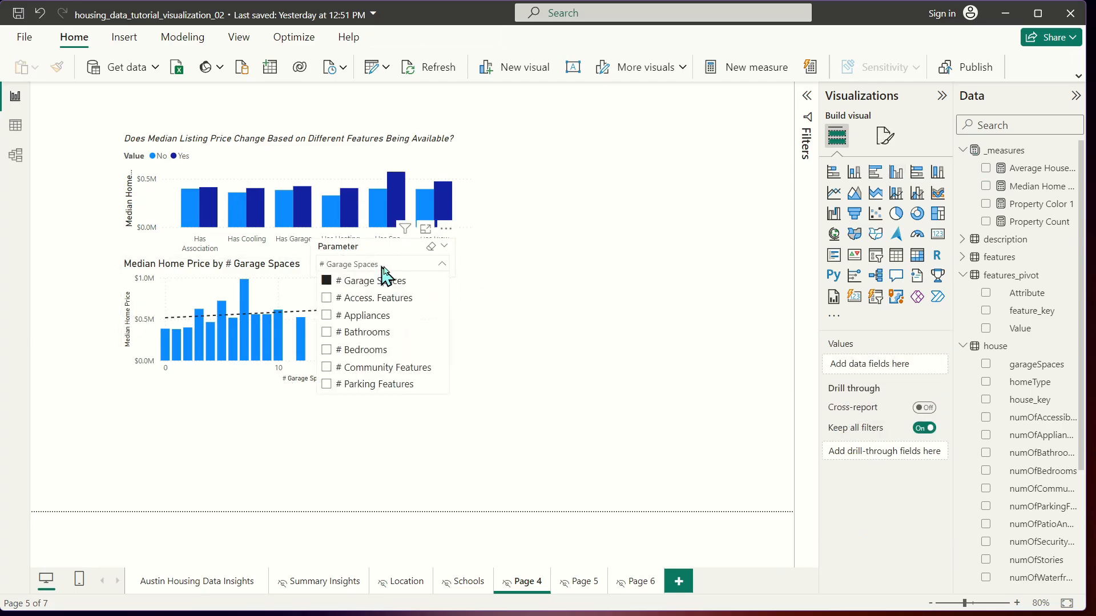
left_click(382, 335)
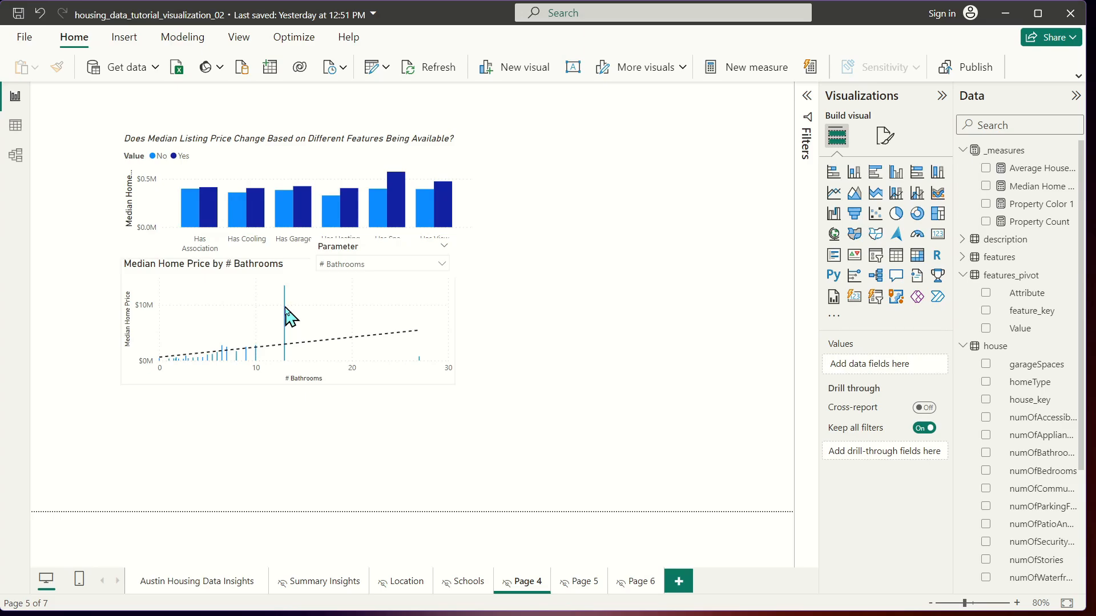
mouse_move(284, 308)
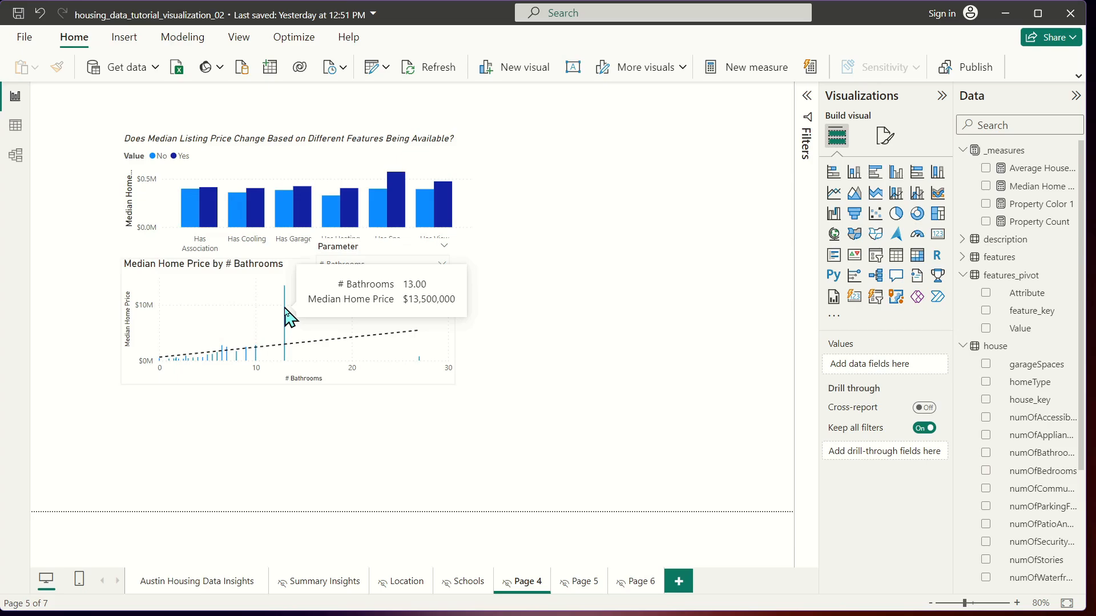
left_click(415, 263)
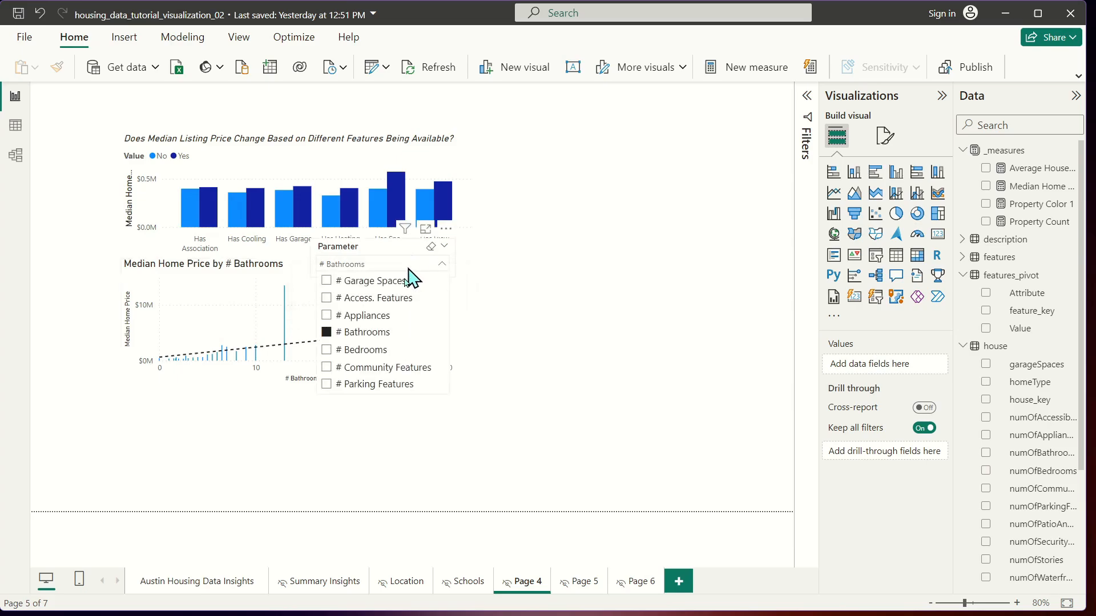
left_click(364, 350)
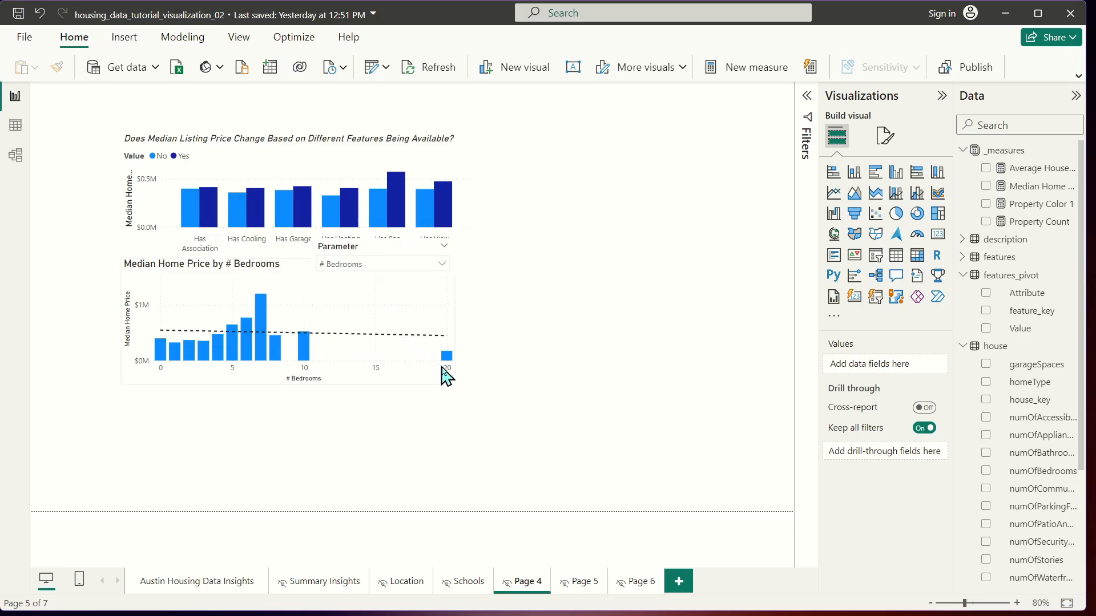
- Choose # Stories/Levels in the Parameter slicer and inspect the median home price for four levels
left_click(406, 266)
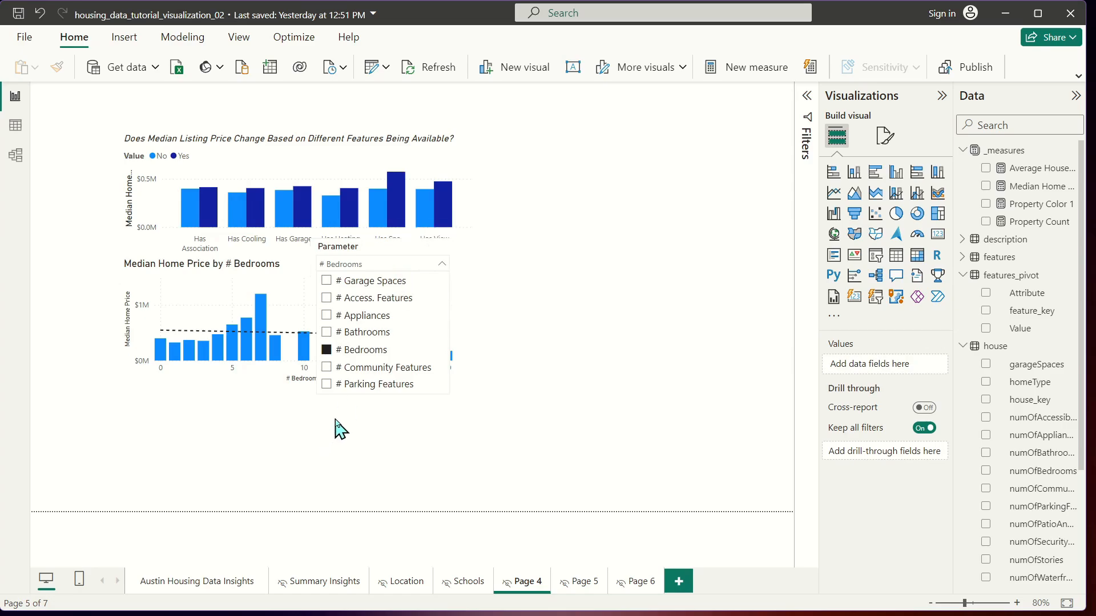
scroll(394, 343, "down", 2)
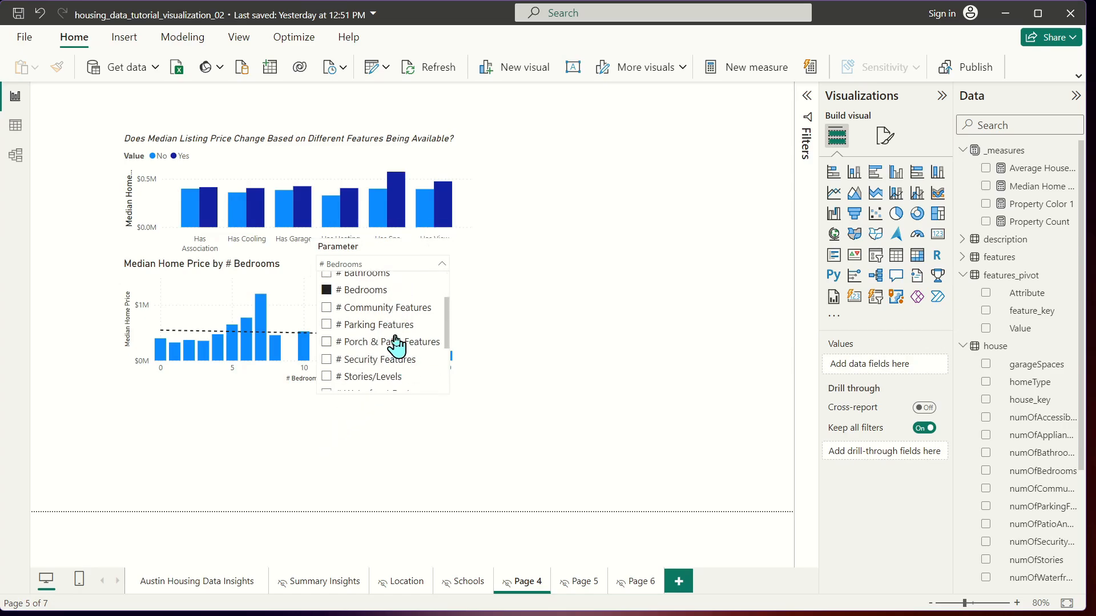
scroll(406, 365, "down", 2)
left_click(384, 319)
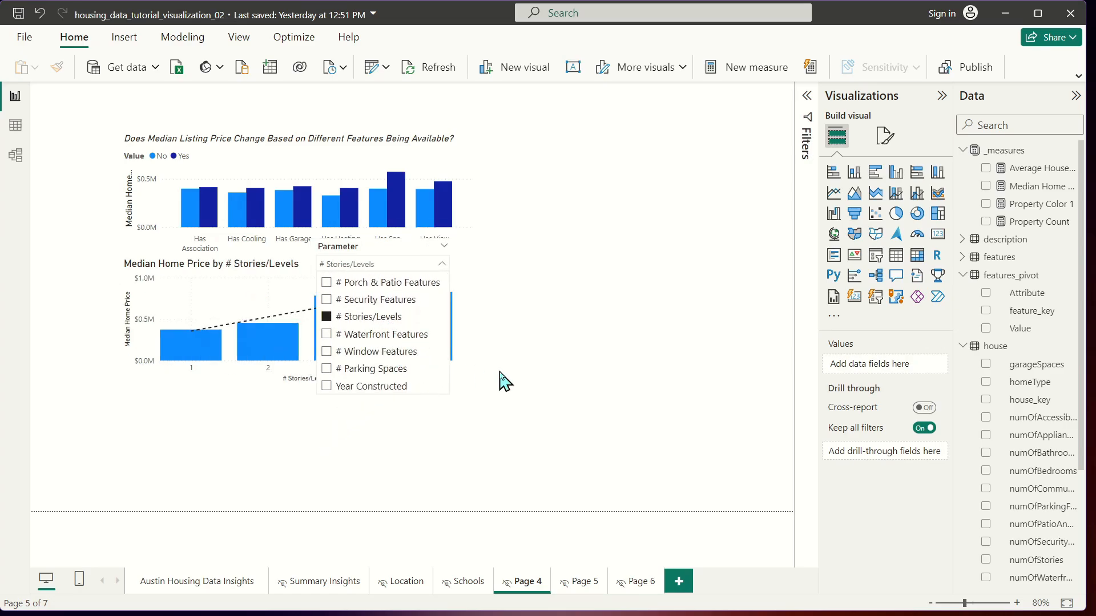
left_click(457, 381)
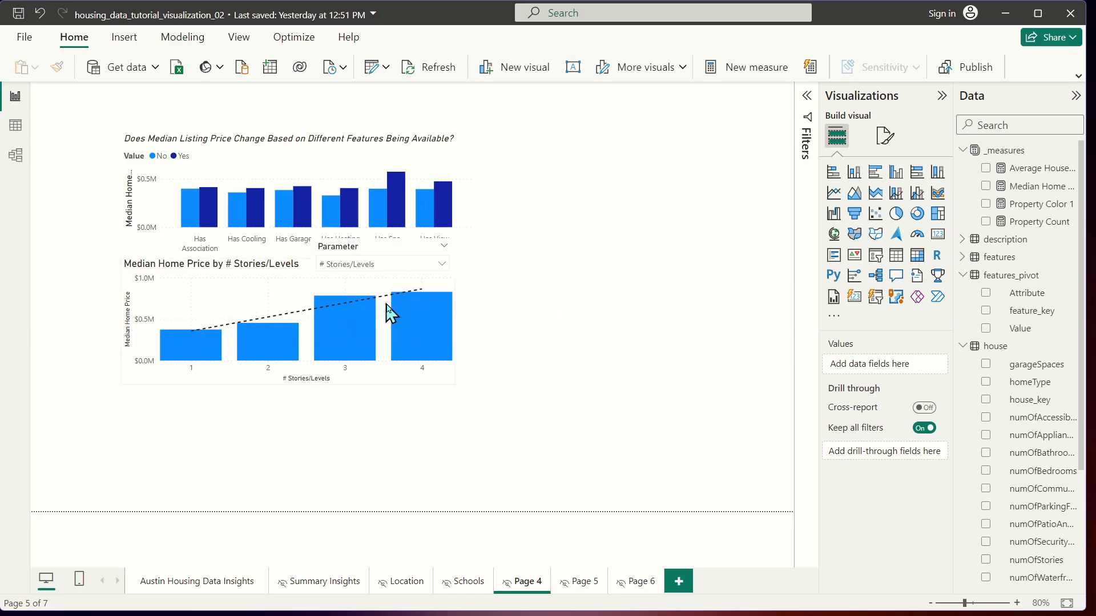
mouse_move(434, 312)
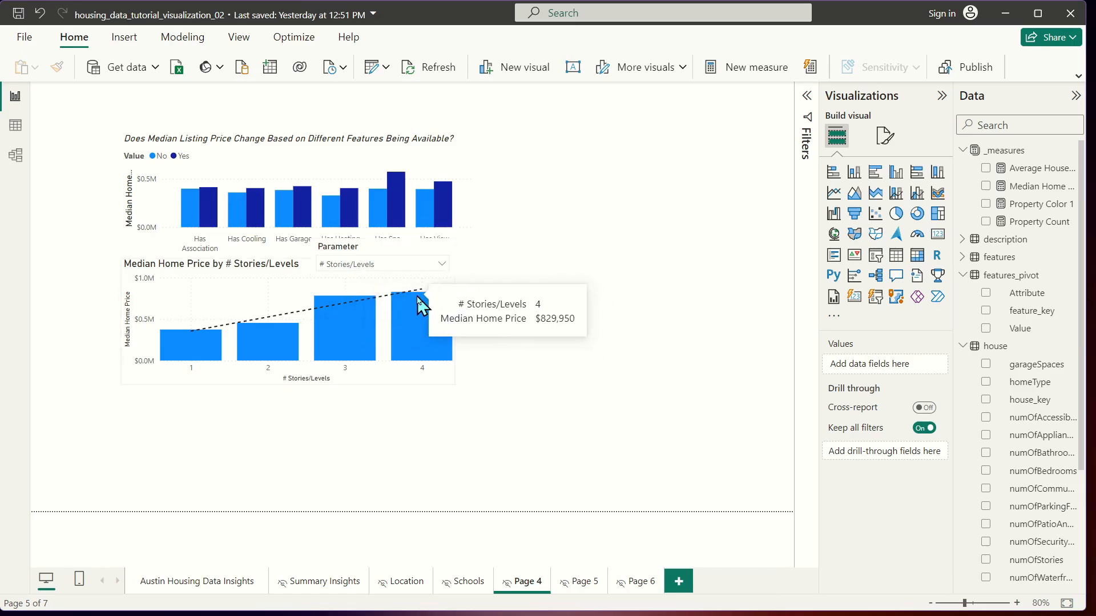
- Choose Lot Size (Sq. Feet) in the Parameter slicer and close its list
left_click(439, 264)
scroll(392, 337, "down", 1)
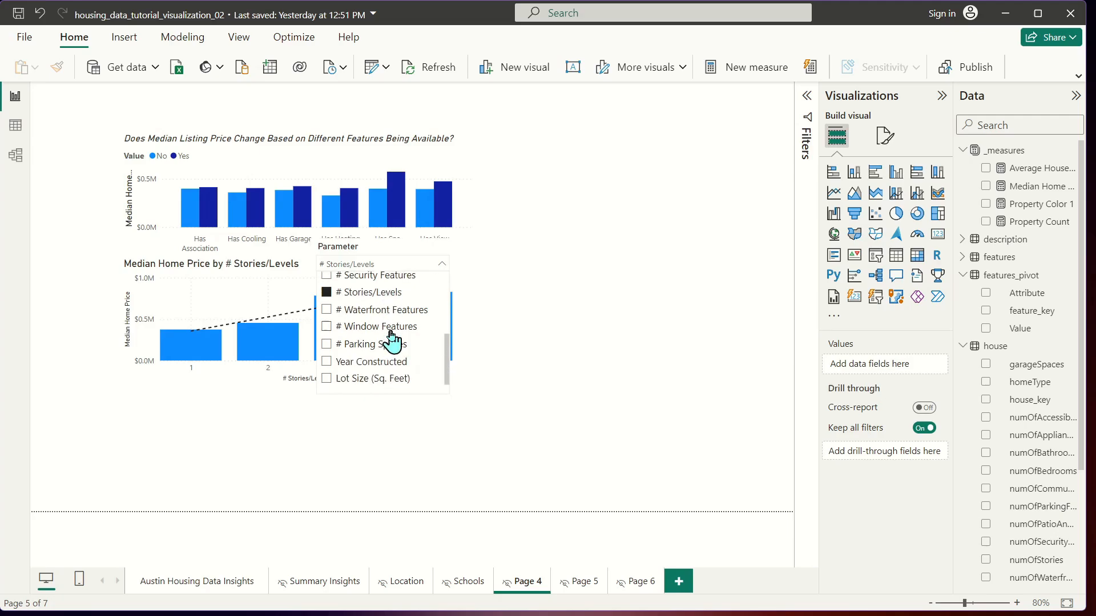
scroll(392, 338, "down", 1)
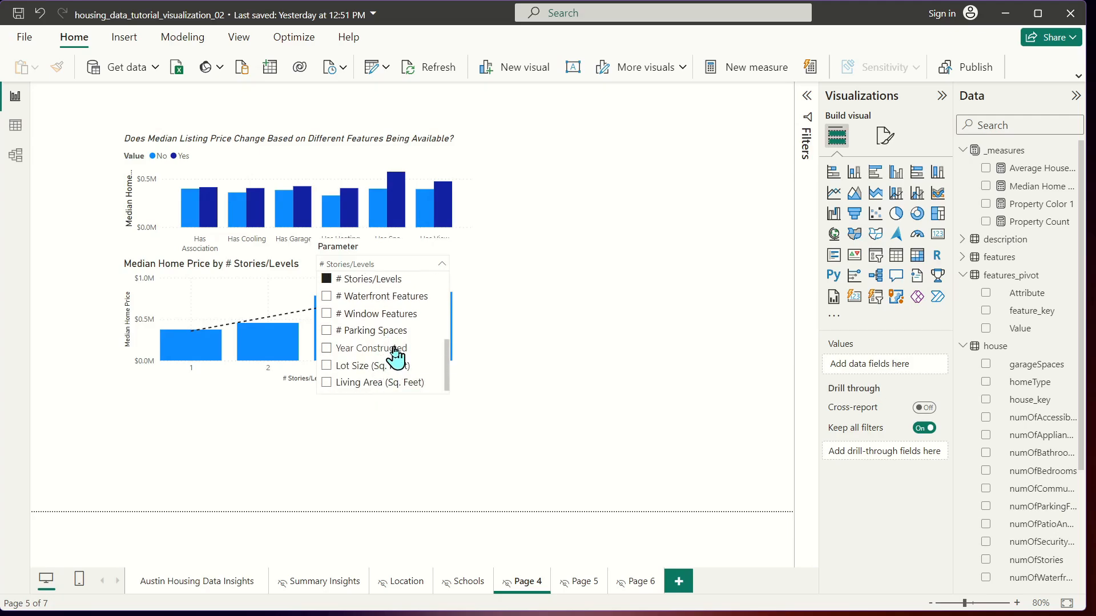
left_click(407, 368)
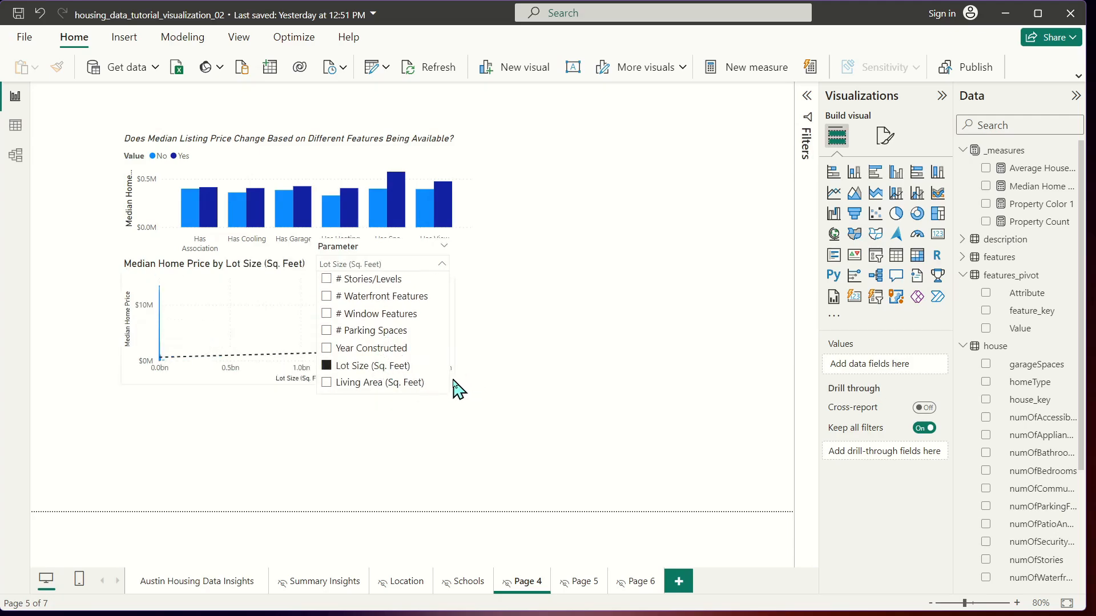
left_click(489, 388)
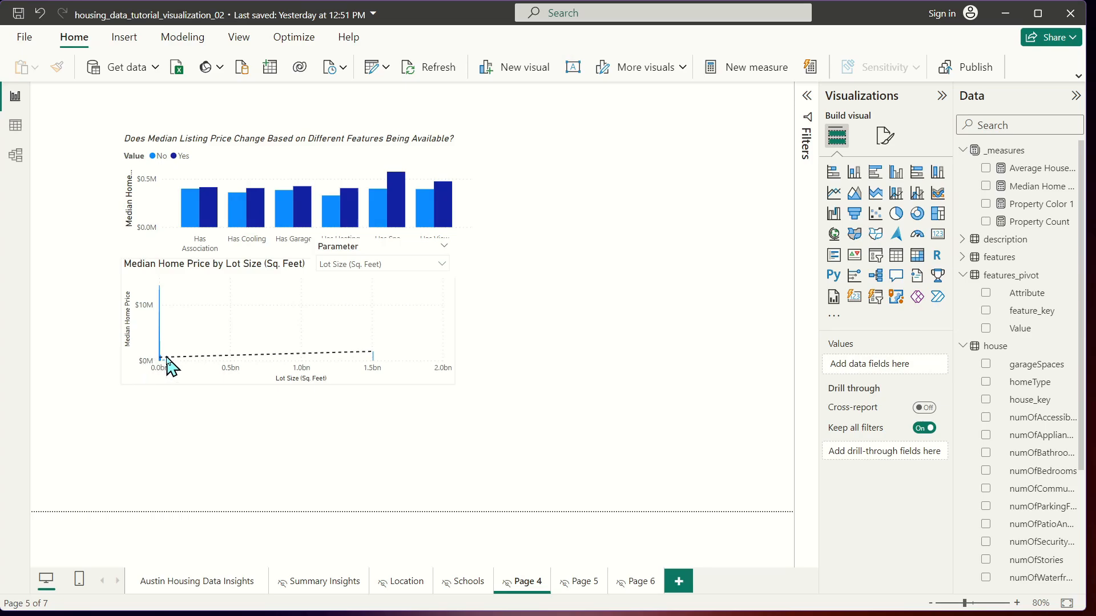
- Exclude the outlier bar at about 1.5bn square feet from the lot size chart
left_click(372, 358)
right_click(372, 359)
left_click(369, 346)
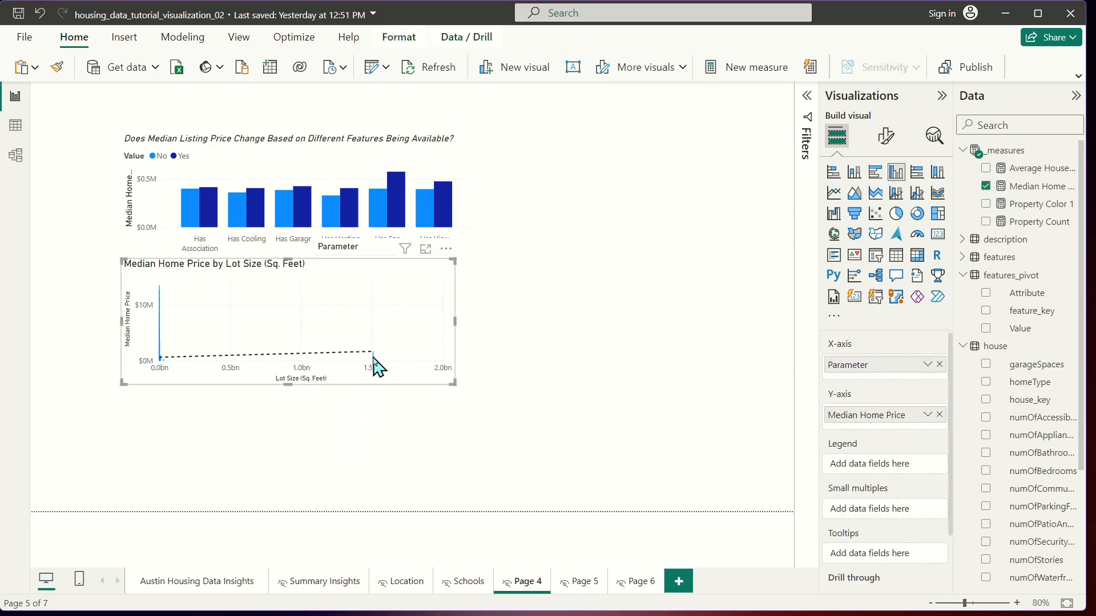
right_click(373, 359)
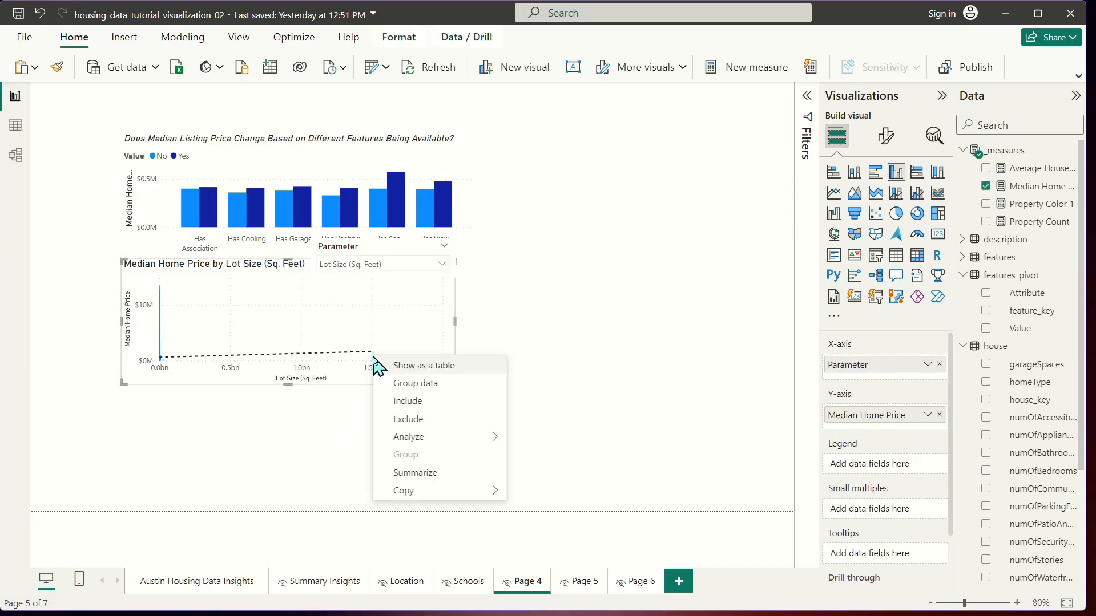
left_click(439, 425)
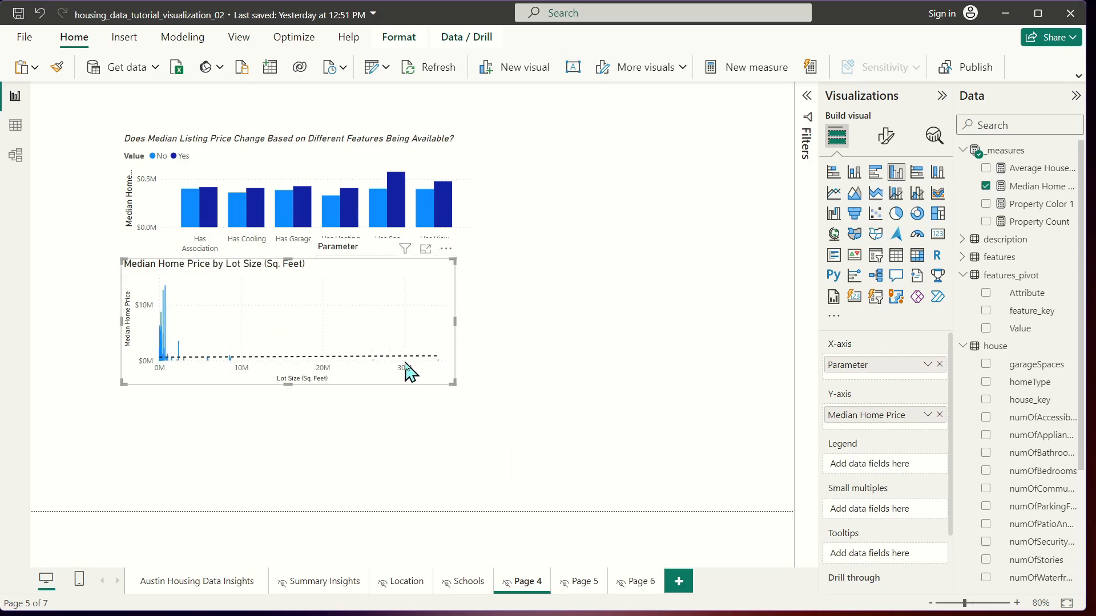
right_click(442, 368)
left_click(487, 350)
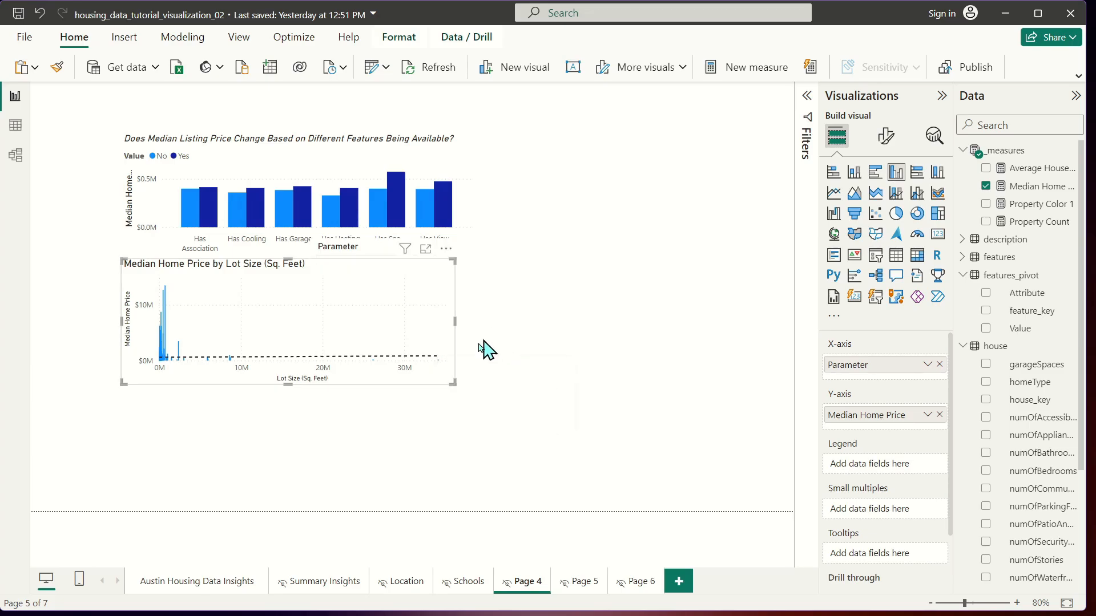
right_click(439, 360)
left_click(463, 329)
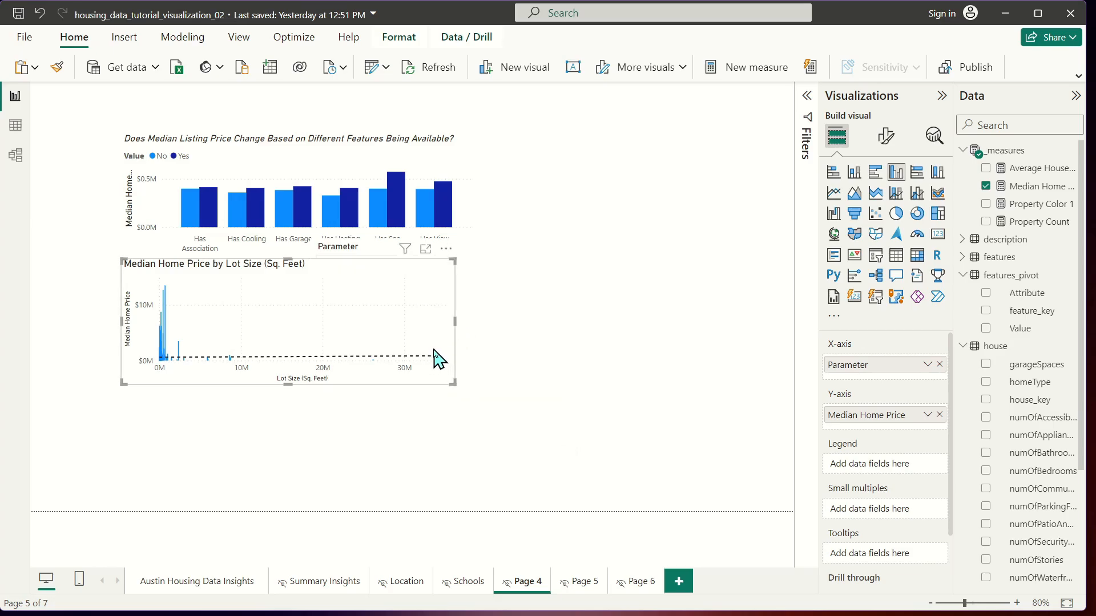
- Enlarge the lot size chart in focus mode and exclude its outlier bar at about 34M square feet
left_click(426, 249)
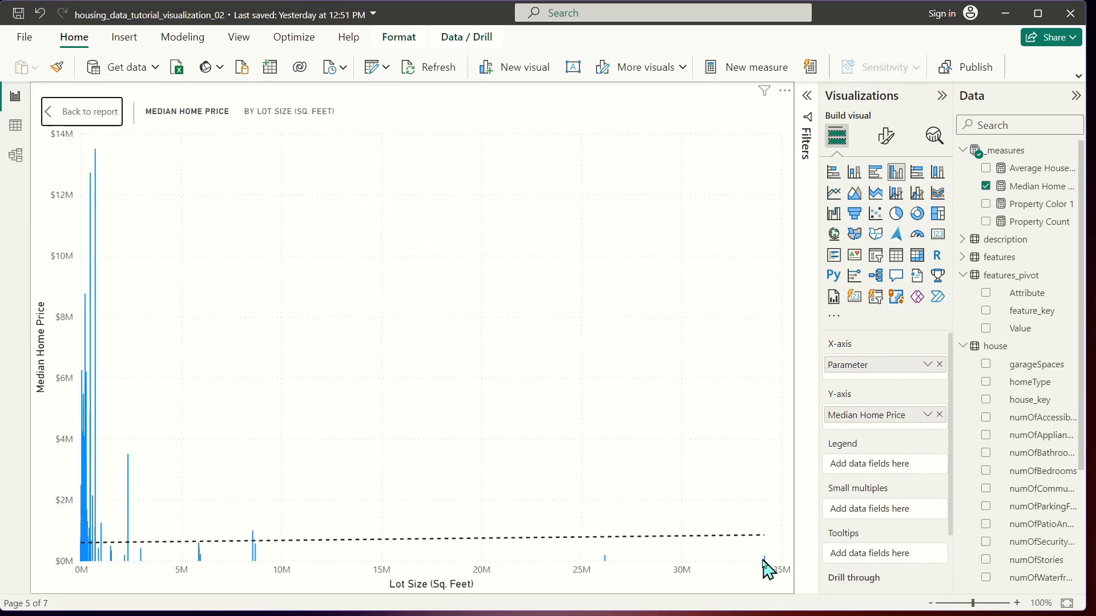
right_click(768, 566)
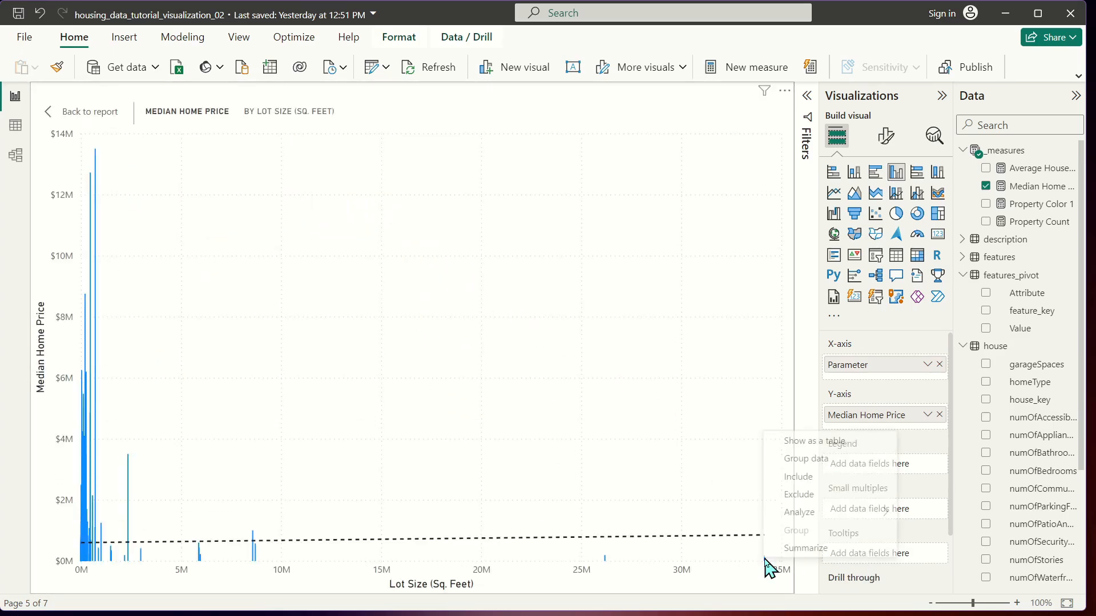
left_click(804, 496)
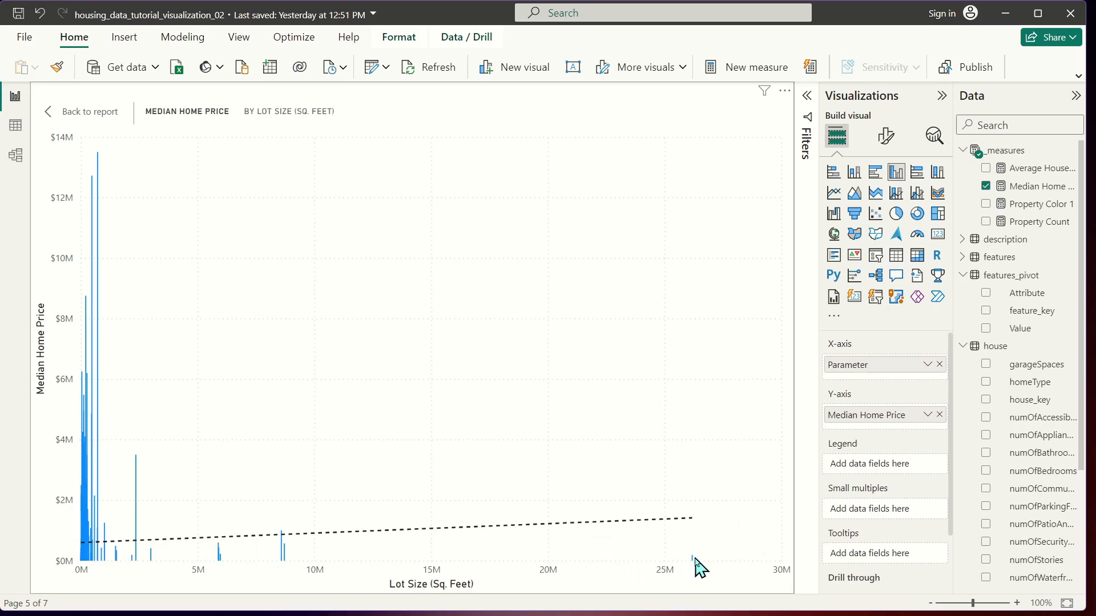
- Exclude the lot size chart's outlier bar at about 26M square feet and return to the report page
right_click(692, 557)
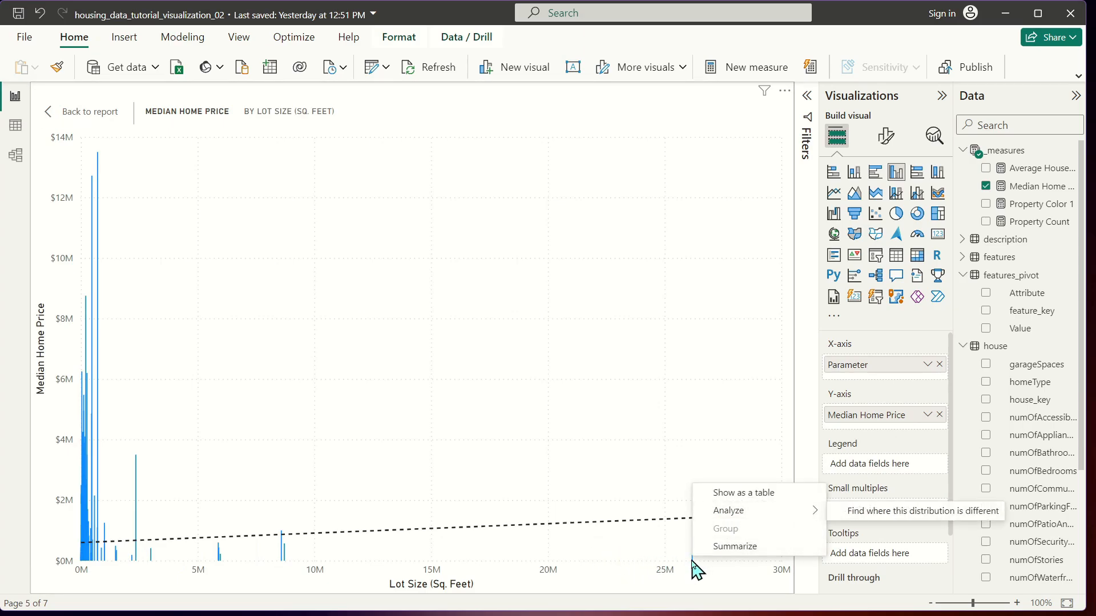
right_click(693, 562)
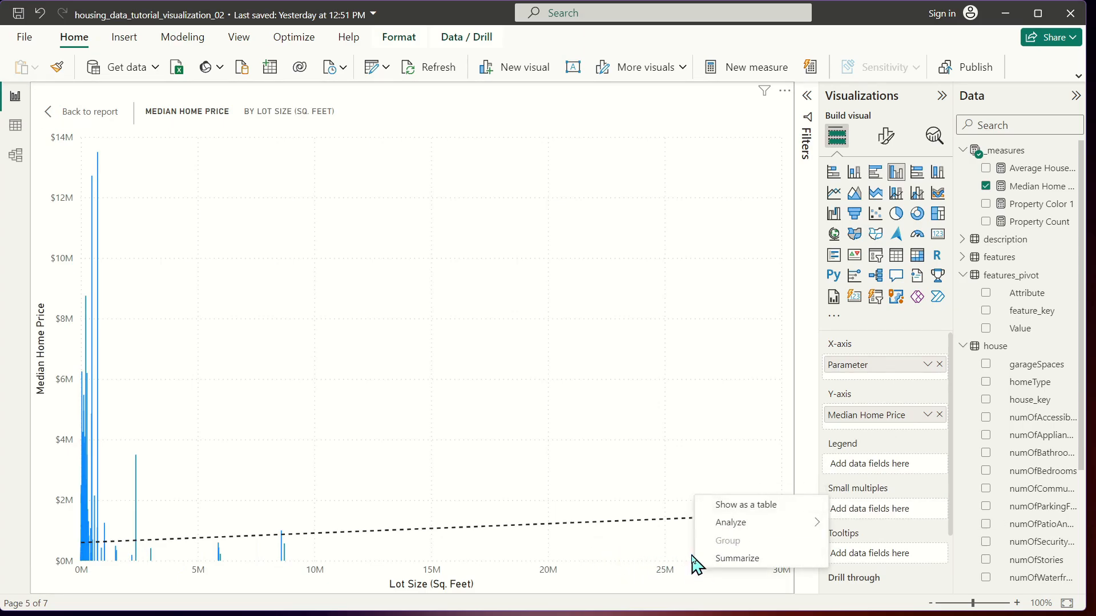
right_click(692, 557)
right_click(695, 567)
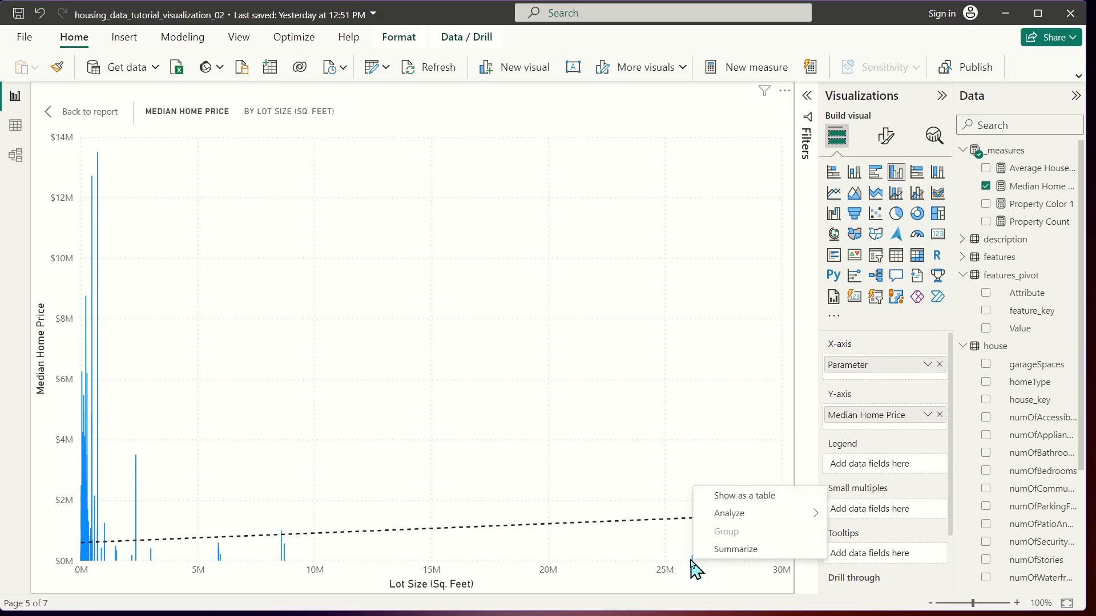
right_click(695, 567)
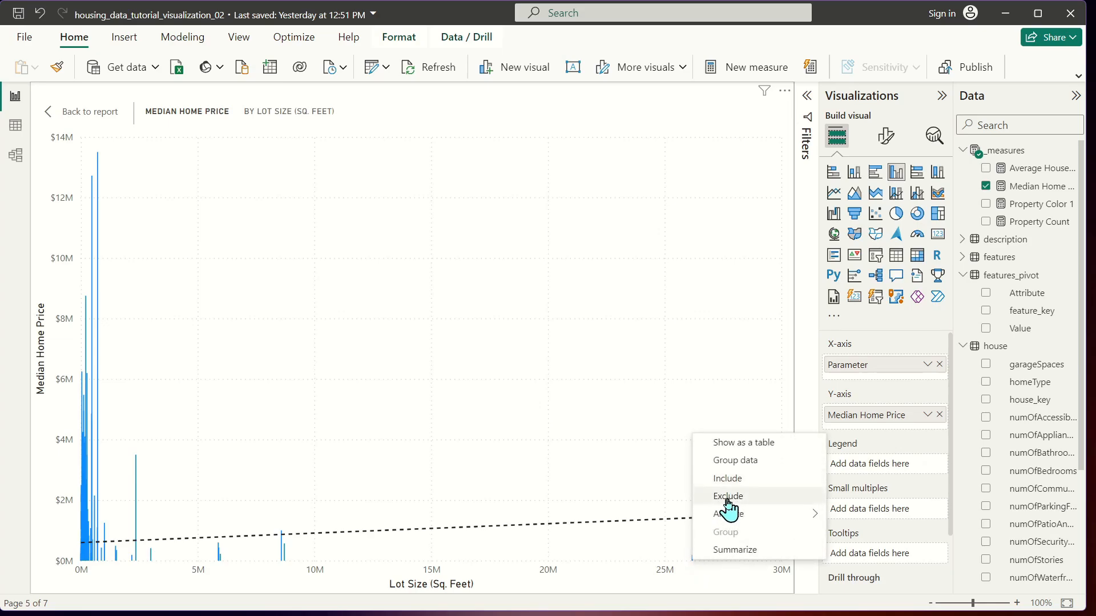
left_click(729, 497)
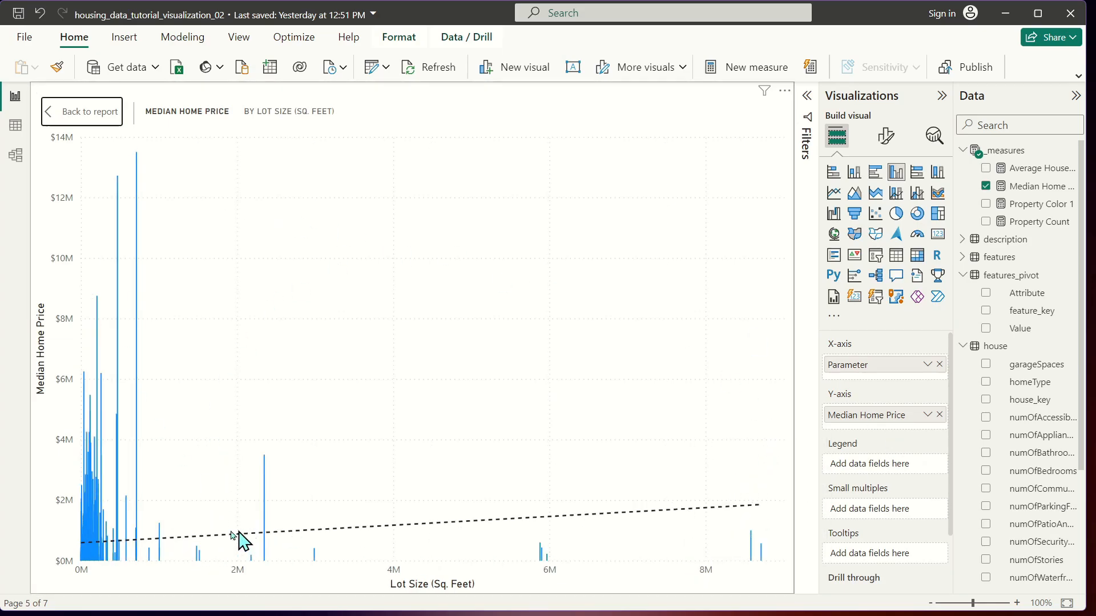
left_click(96, 114)
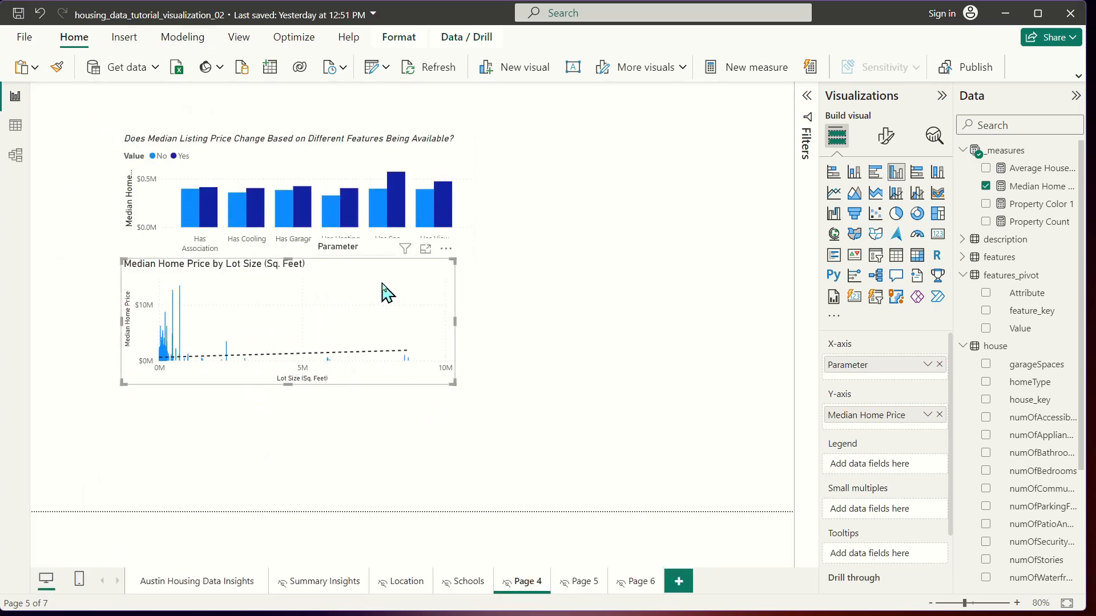
- Choose Living Area (Sq. Feet) in the Parameter slicer and try to exclude the outlier bar above 100K square feet
left_click(346, 251)
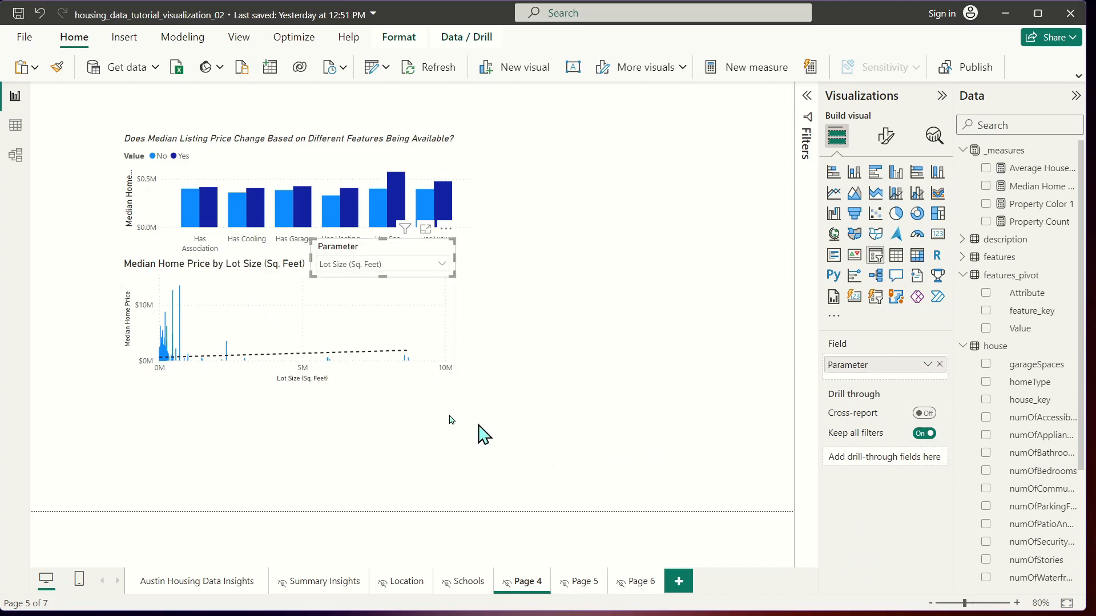
left_click(379, 264)
left_click(381, 385)
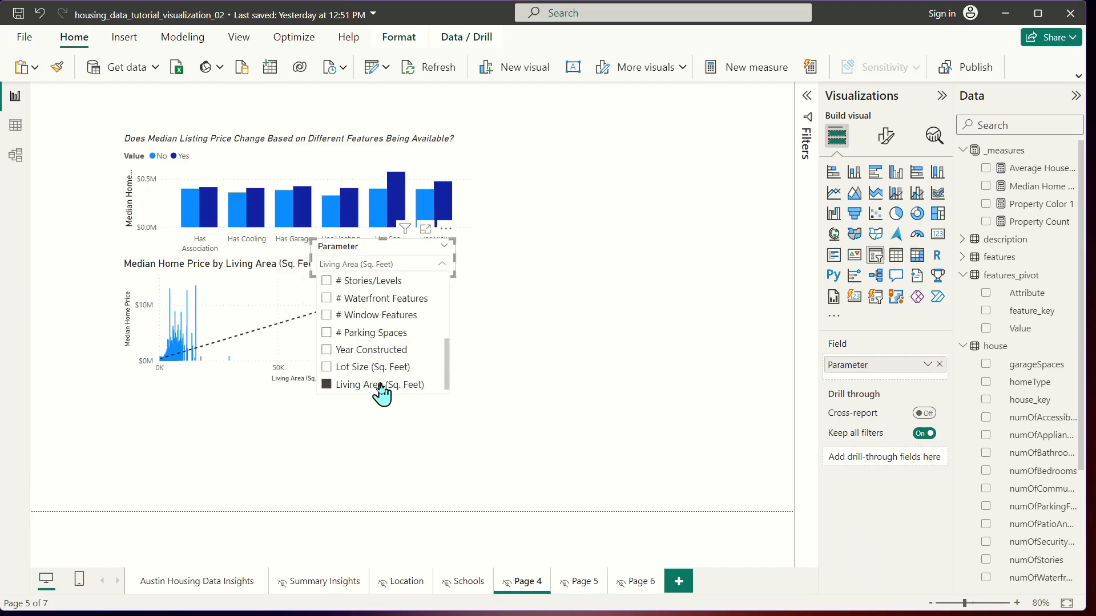
left_click(567, 347)
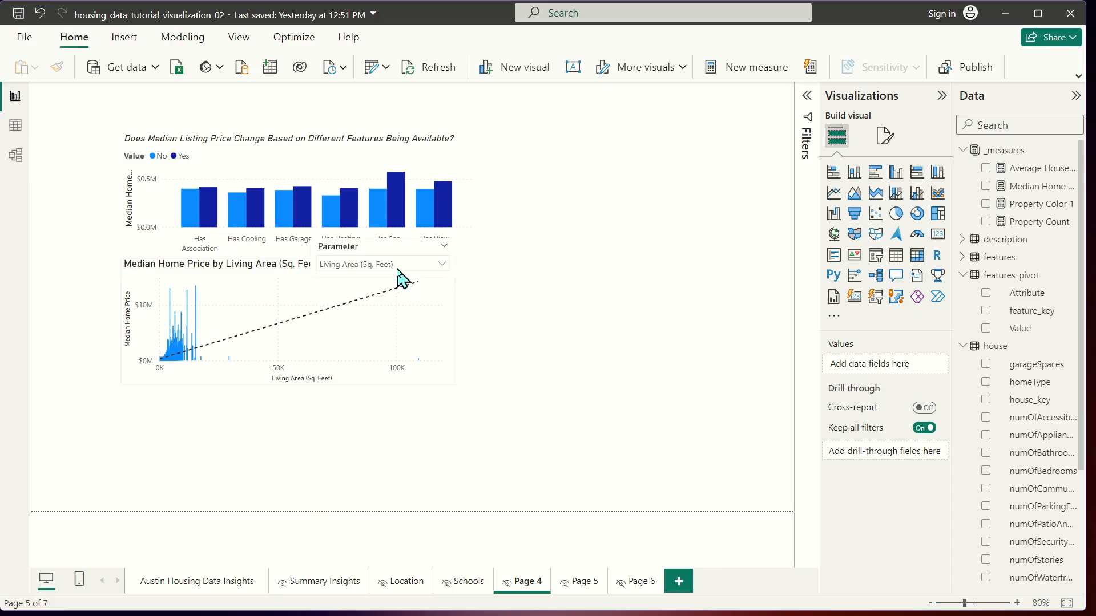
right_click(425, 369)
left_click(378, 437)
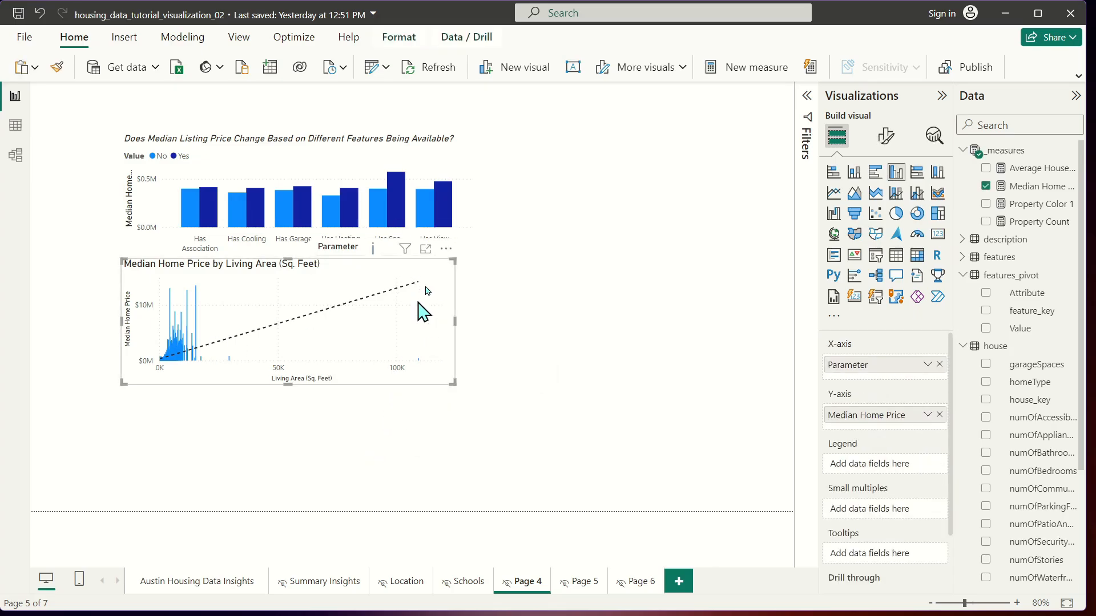
- Clear the Parameter slicer's selection and set it to # Garage Spaces
left_click(348, 254)
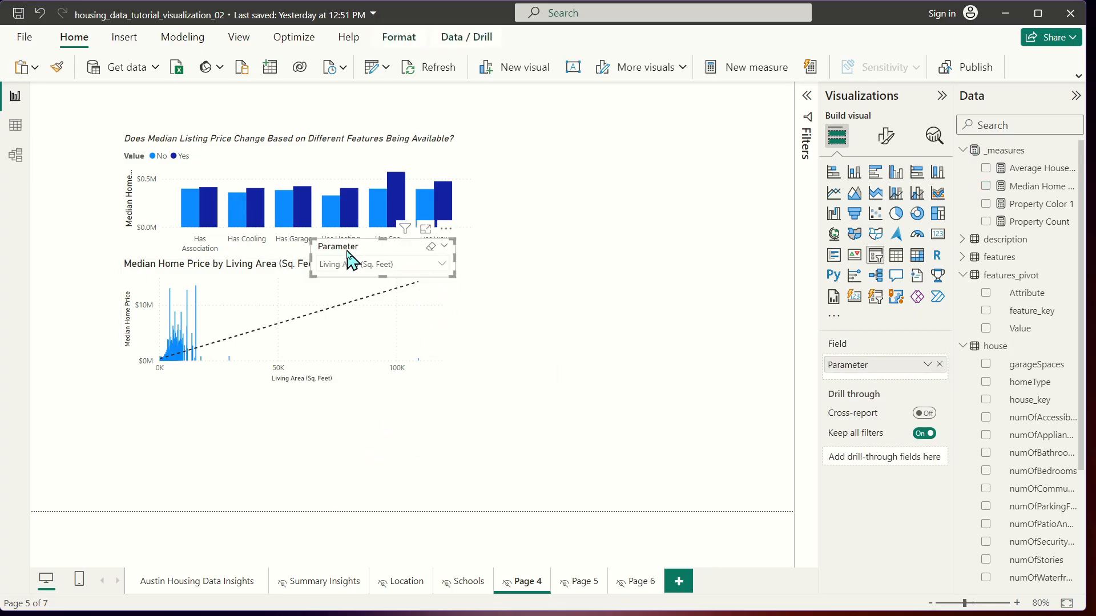
left_click(433, 251)
left_click(602, 430)
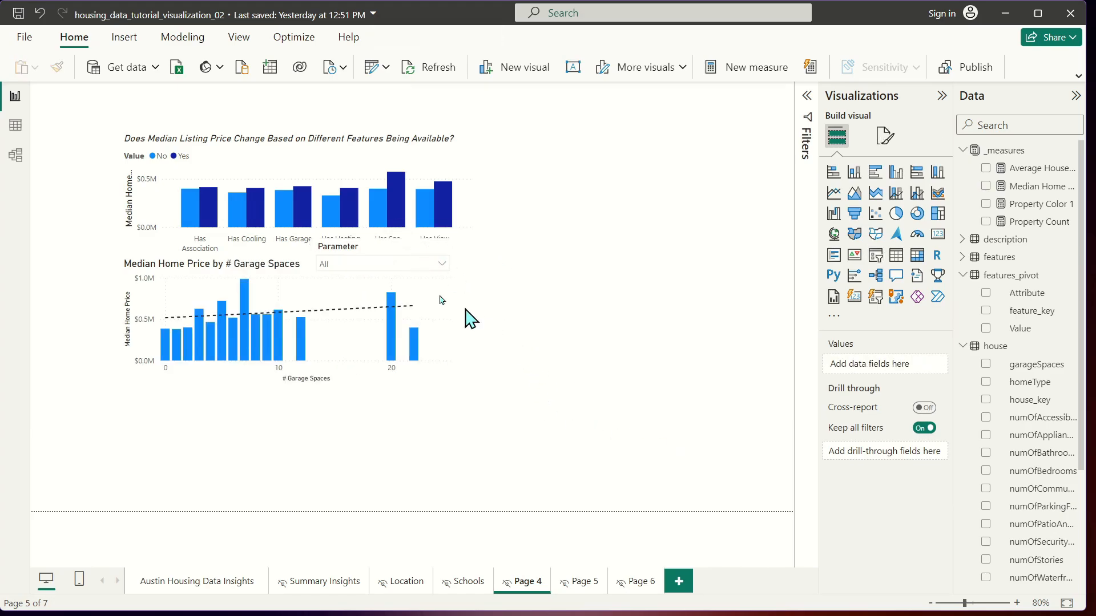
left_click(422, 263)
left_click(365, 281)
scroll(366, 291, "up", 5)
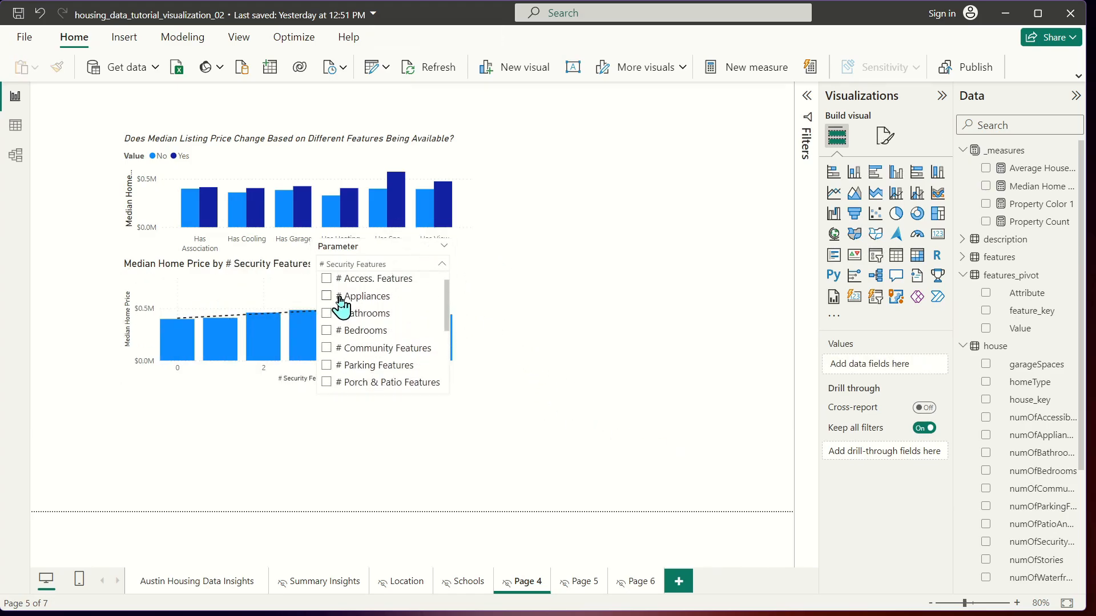
left_click(364, 282)
left_click(565, 388)
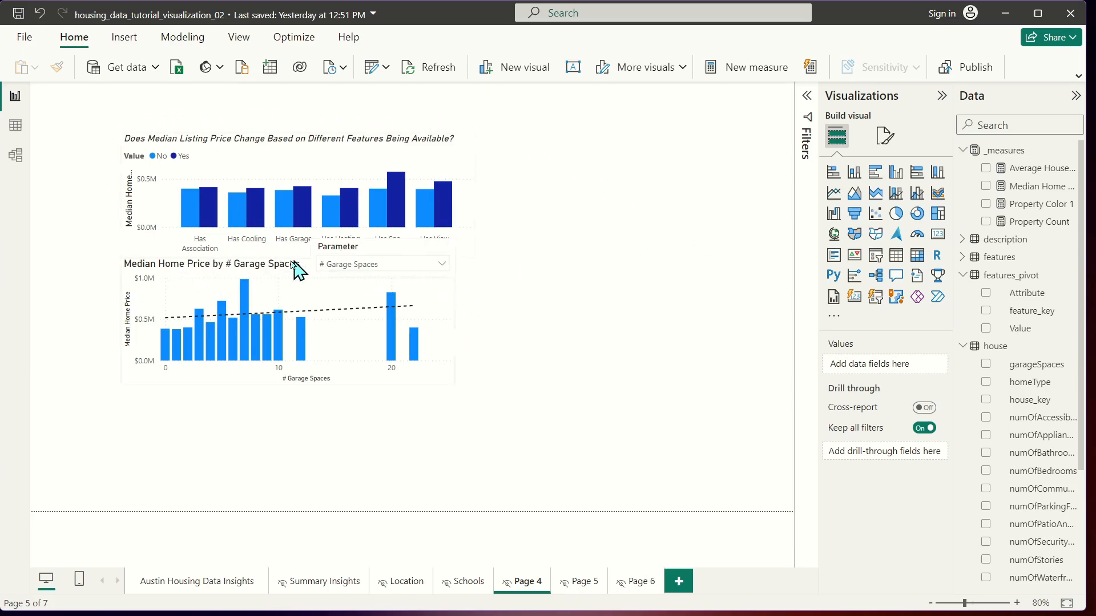
- Browse the Parameter slicer's options, view the chart by # Bathrooms, # Bedrooms and other nearby options, and return to # Garage Spaces
left_click(392, 265)
scroll(399, 314, "down", 5)
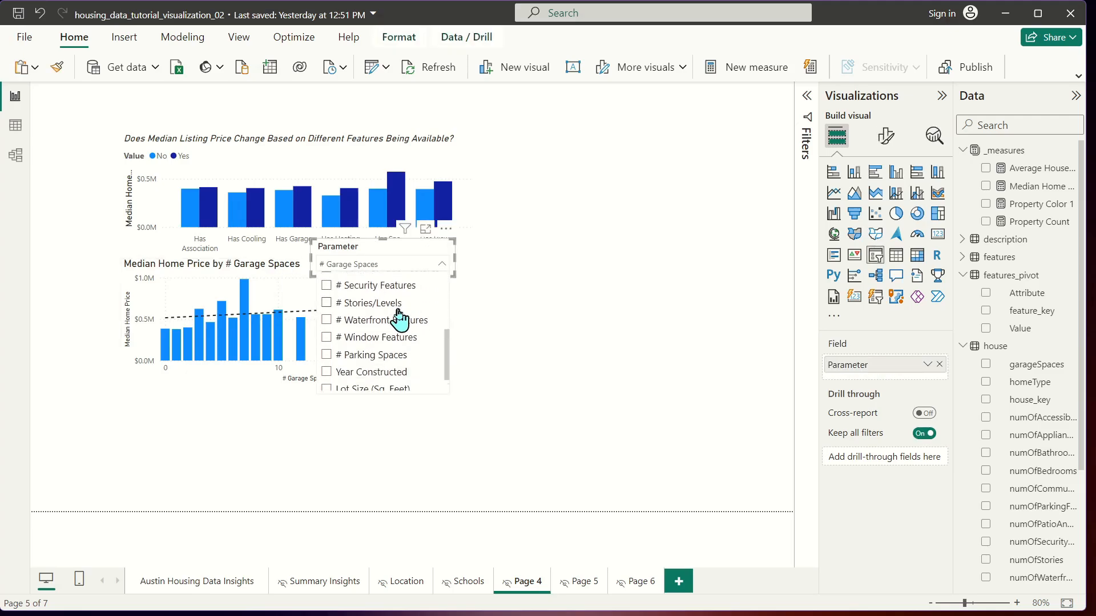
scroll(411, 331, "up", 4)
scroll(364, 342, "up", 2)
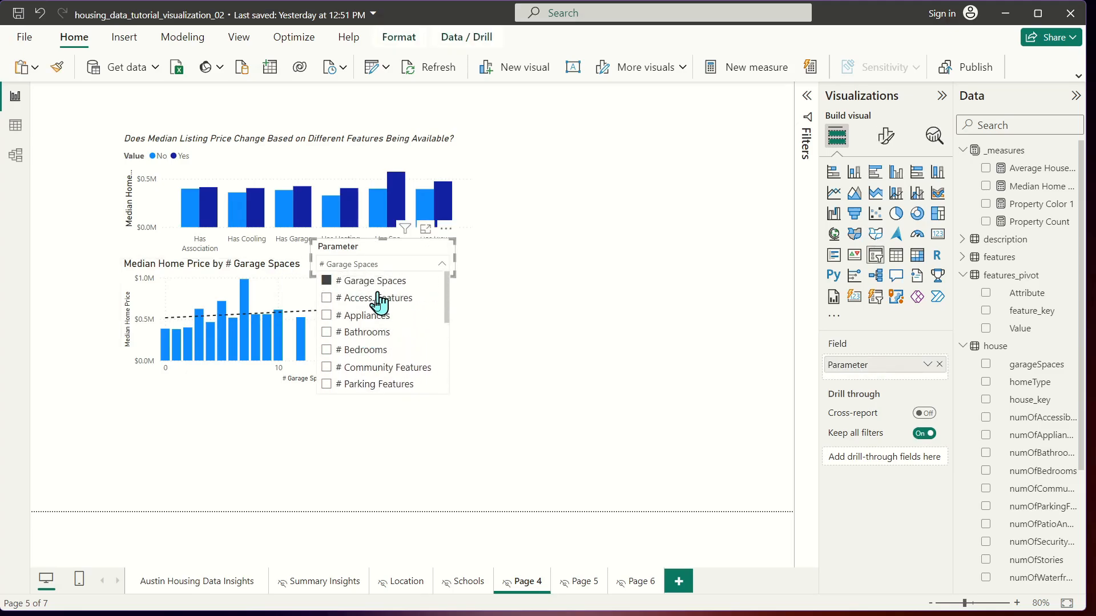
left_click(382, 262)
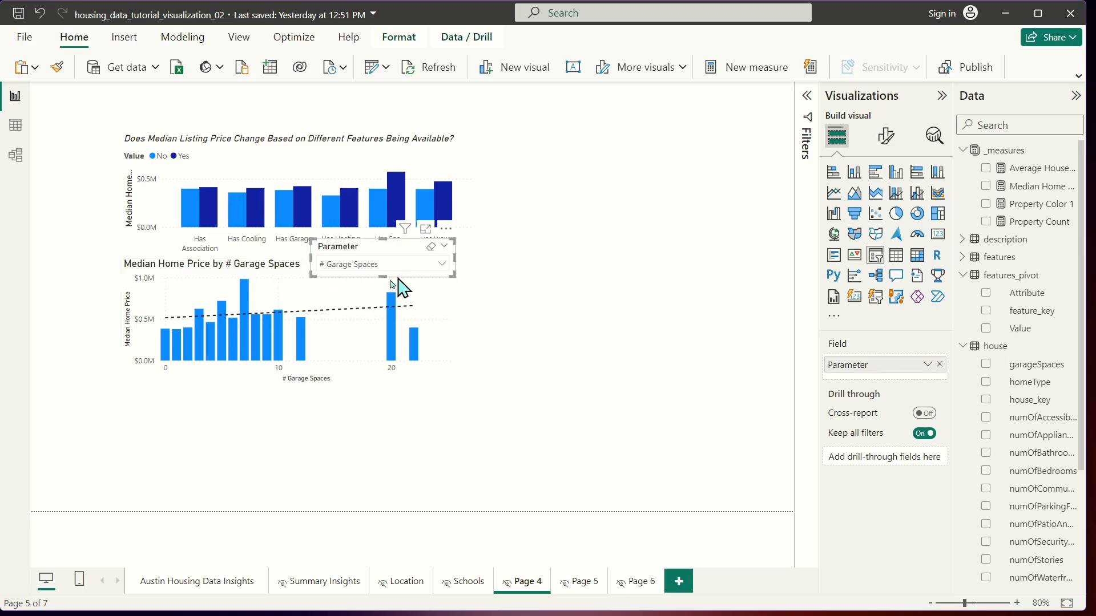
left_click(354, 264)
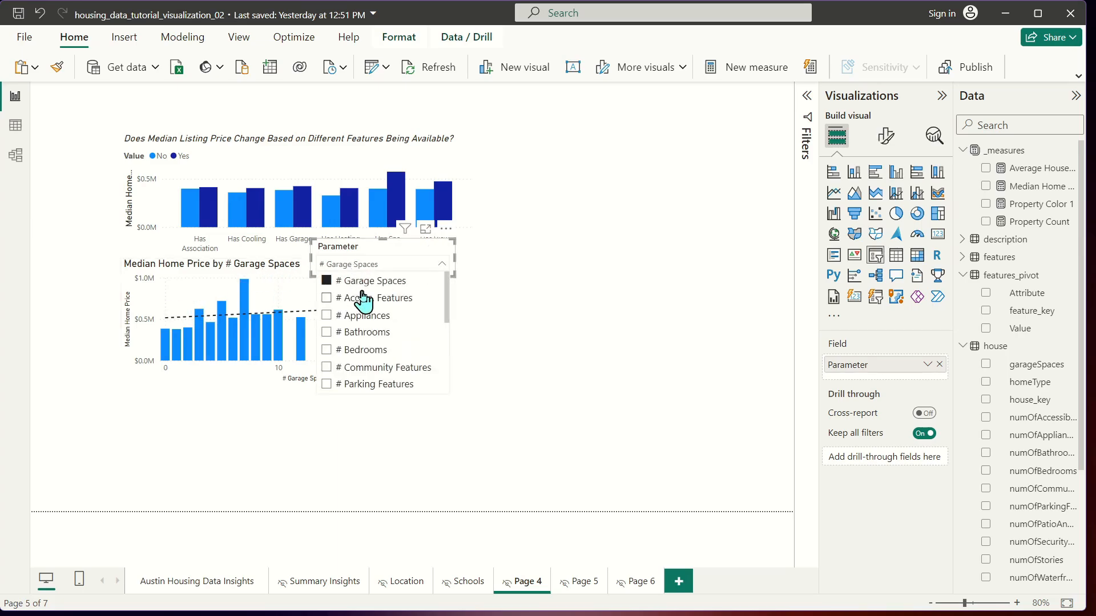
left_click(359, 298)
left_click(355, 316)
left_click(359, 332)
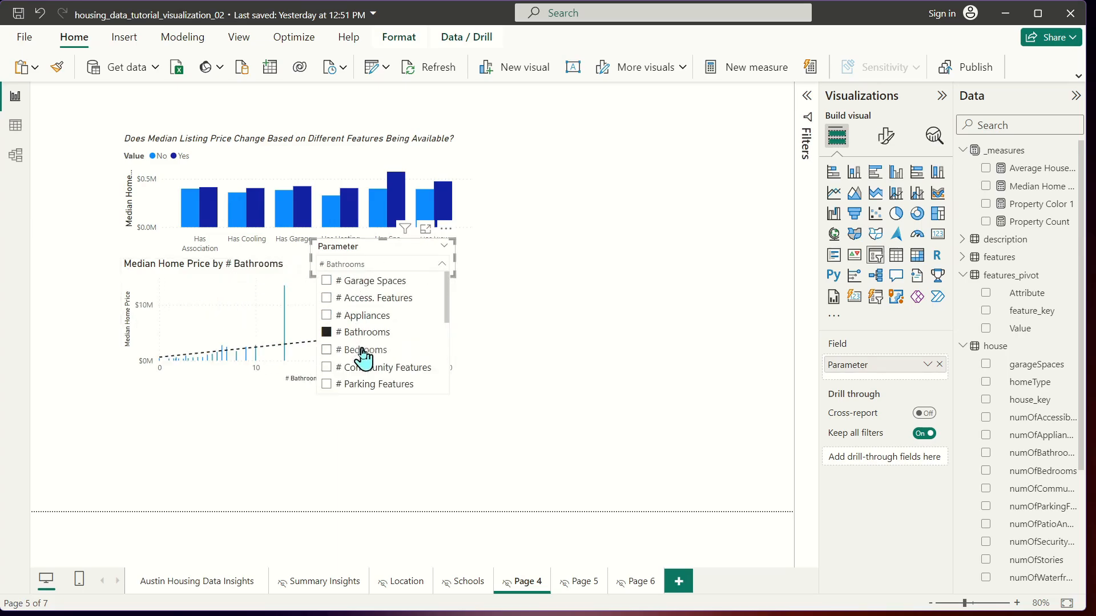
left_click(360, 349)
left_click(361, 316)
left_click(366, 281)
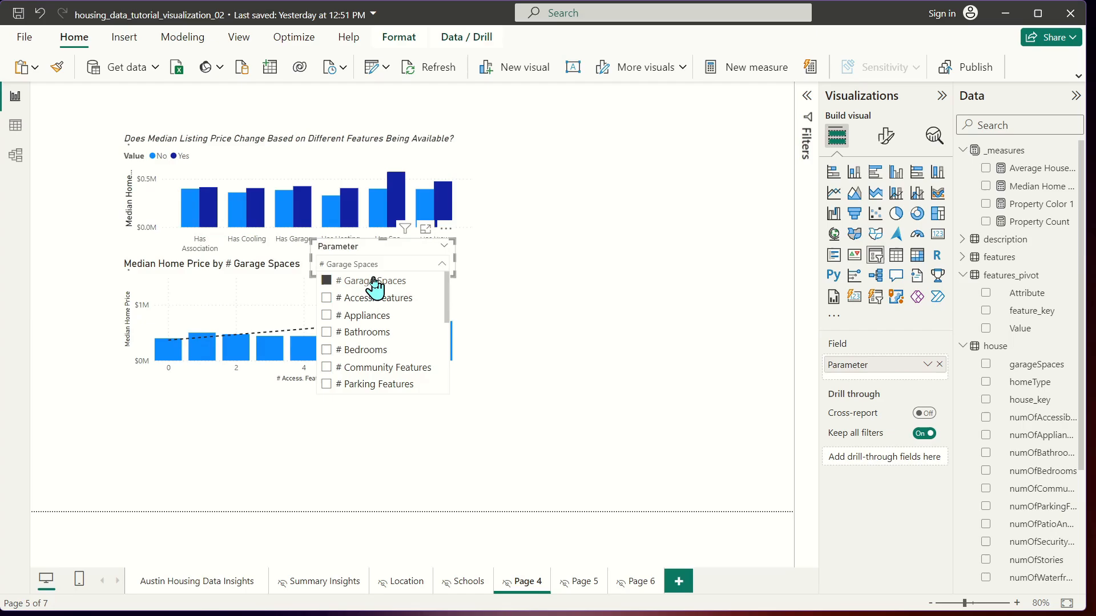
left_click(289, 274)
left_click(618, 318)
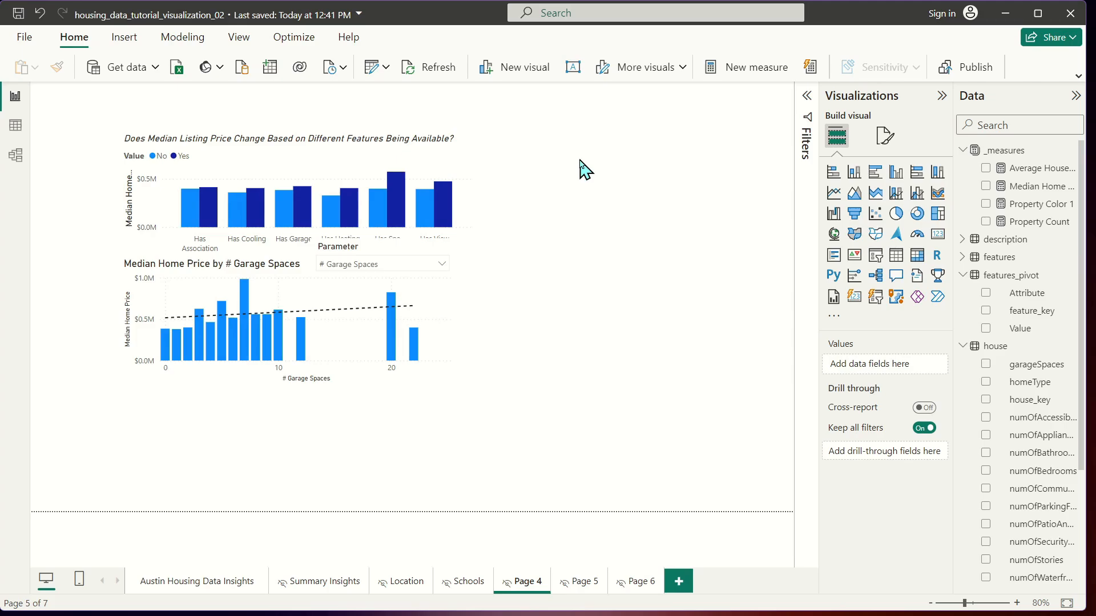
- Examine the description table's rows and the distinct entries of its Value column in Table view, and return to the report
left_click(963, 239)
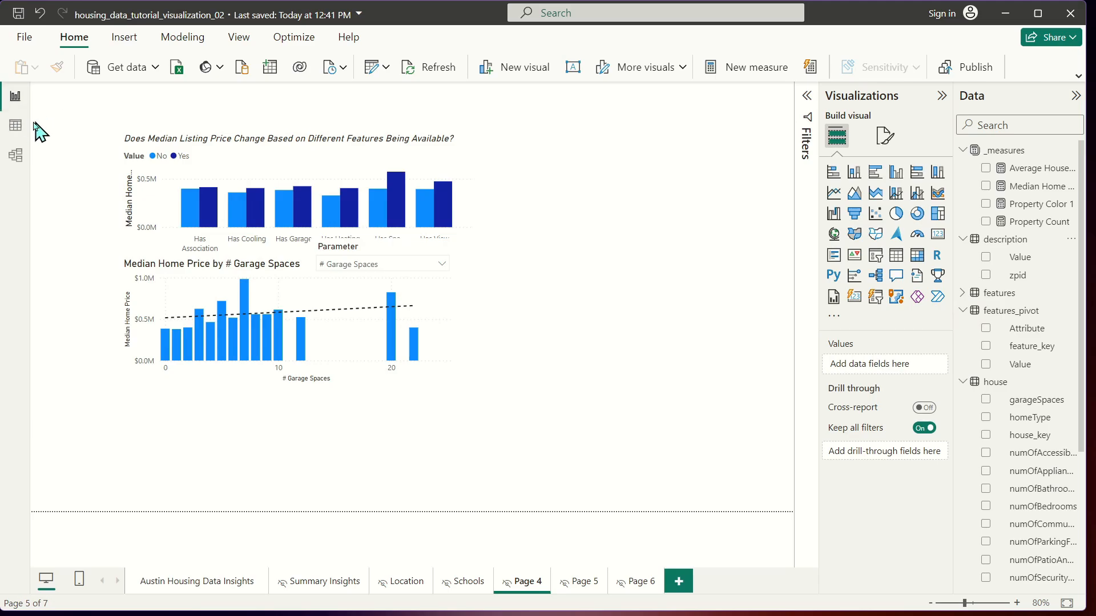
left_click(16, 126)
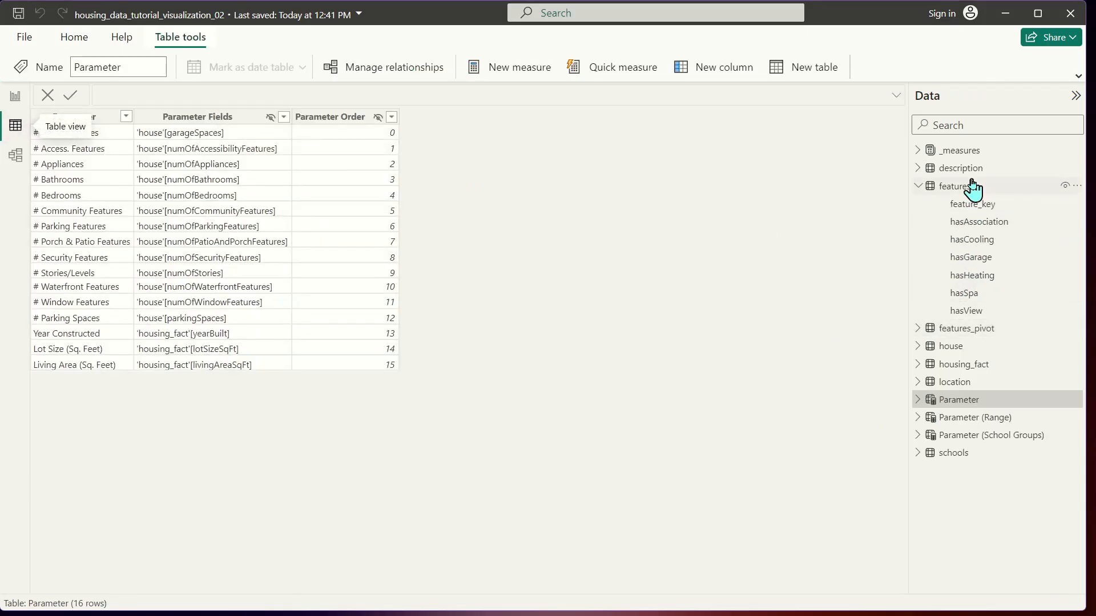
left_click(952, 170)
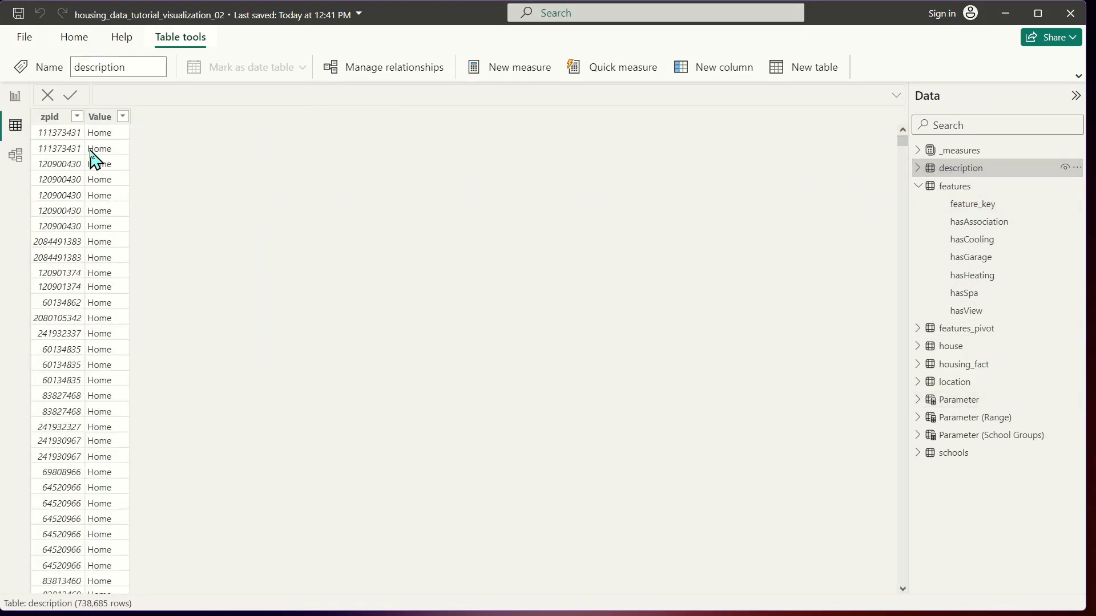
scroll(114, 337, "down", 15)
scroll(113, 397, "down", 15)
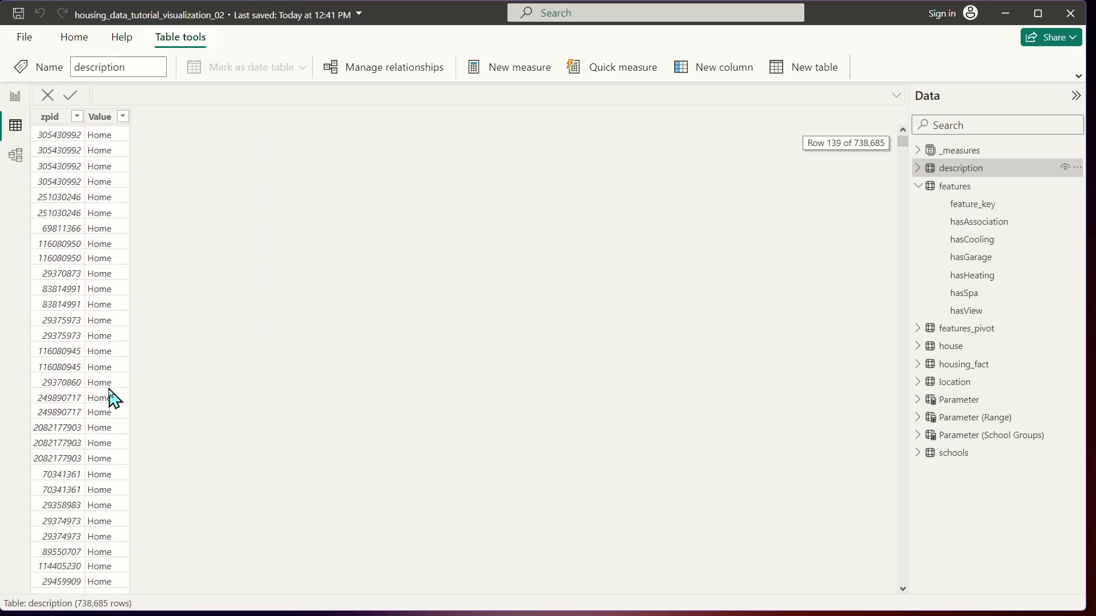
left_click(123, 116)
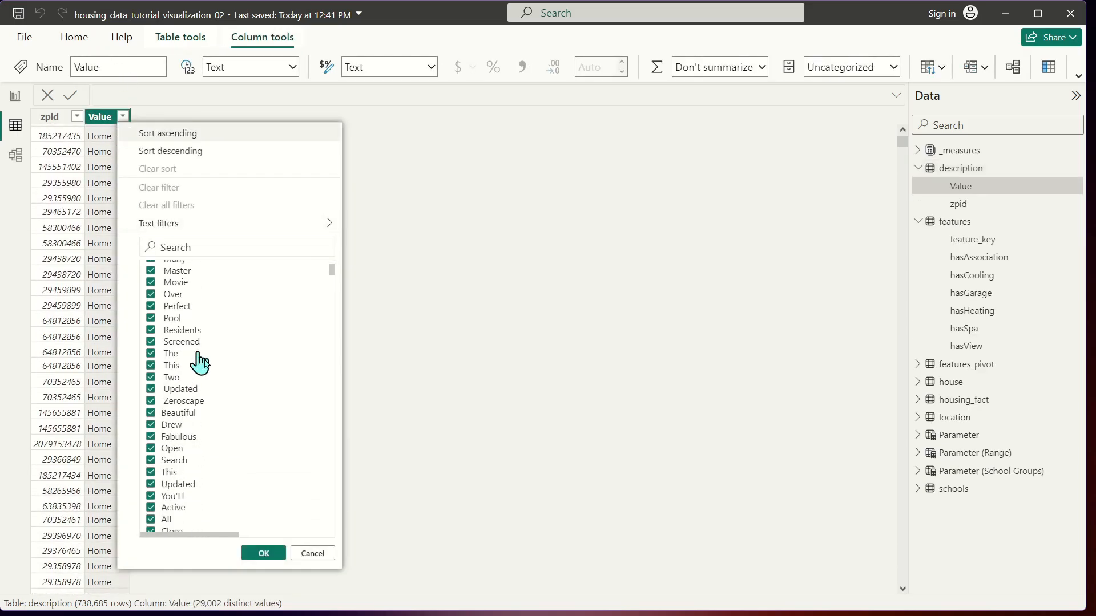
left_click(312, 554)
left_click(15, 97)
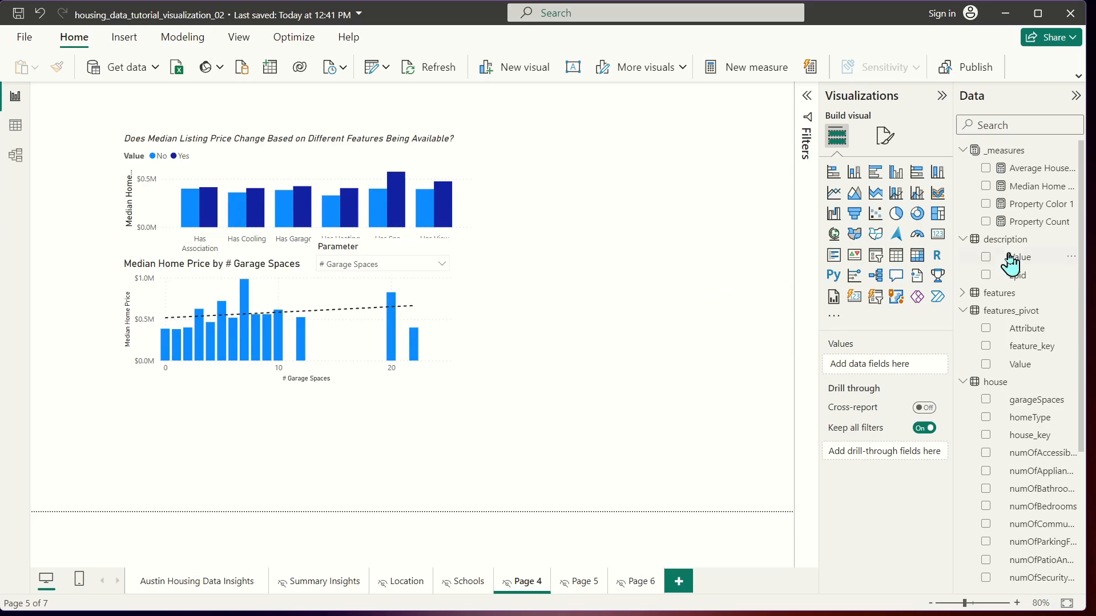
- Create a table visual from the description table's Value field below the charts, widen it, and keep zpid out of its columns
left_click(985, 257)
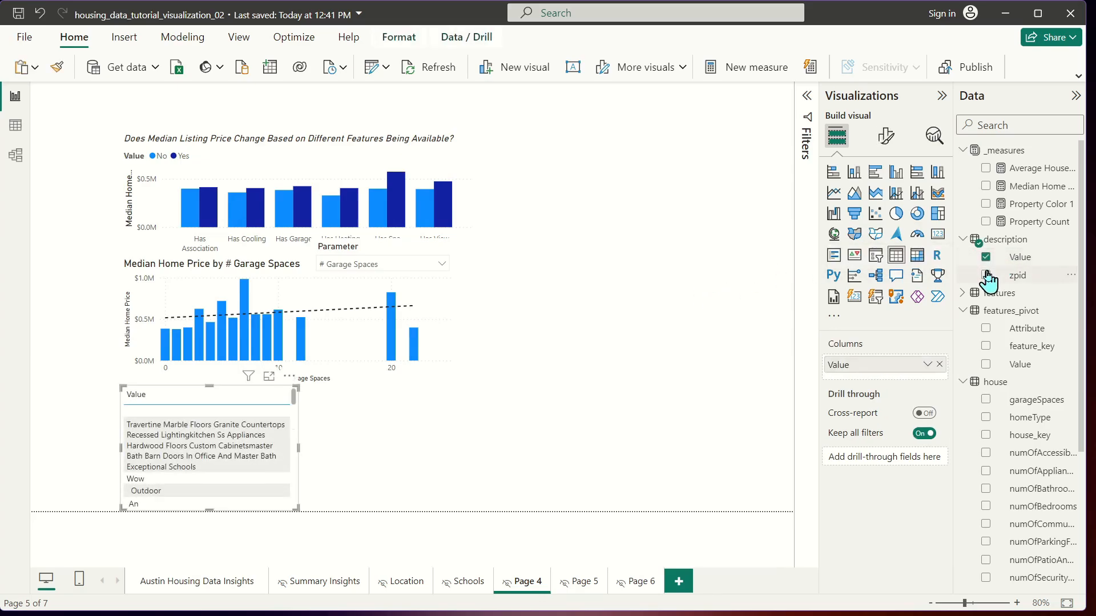
left_click(985, 275)
left_click_drag(299, 494, 544, 510)
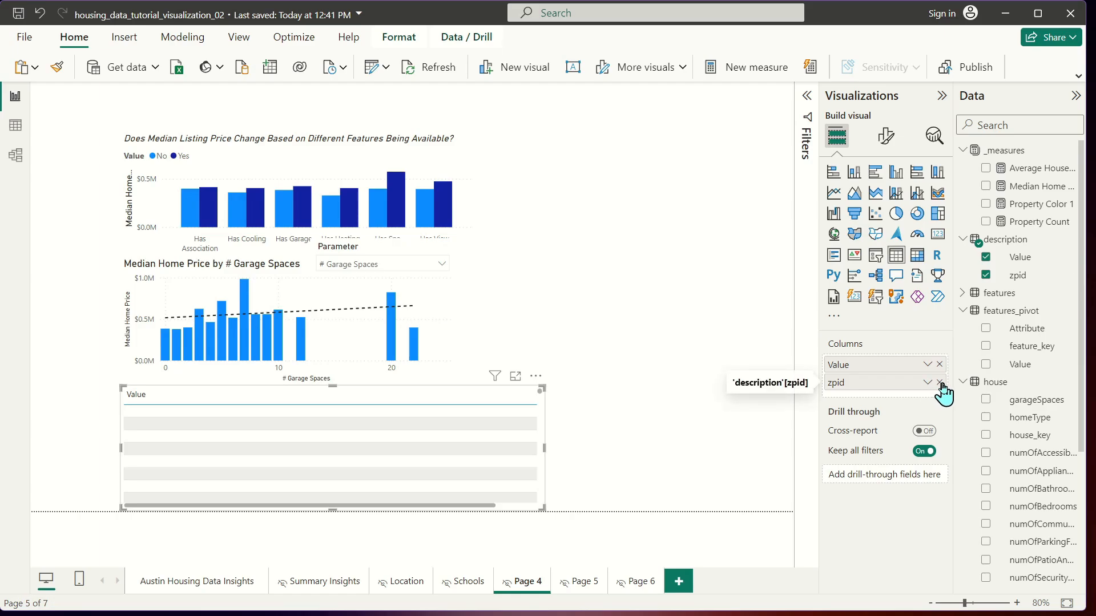
left_click(938, 382)
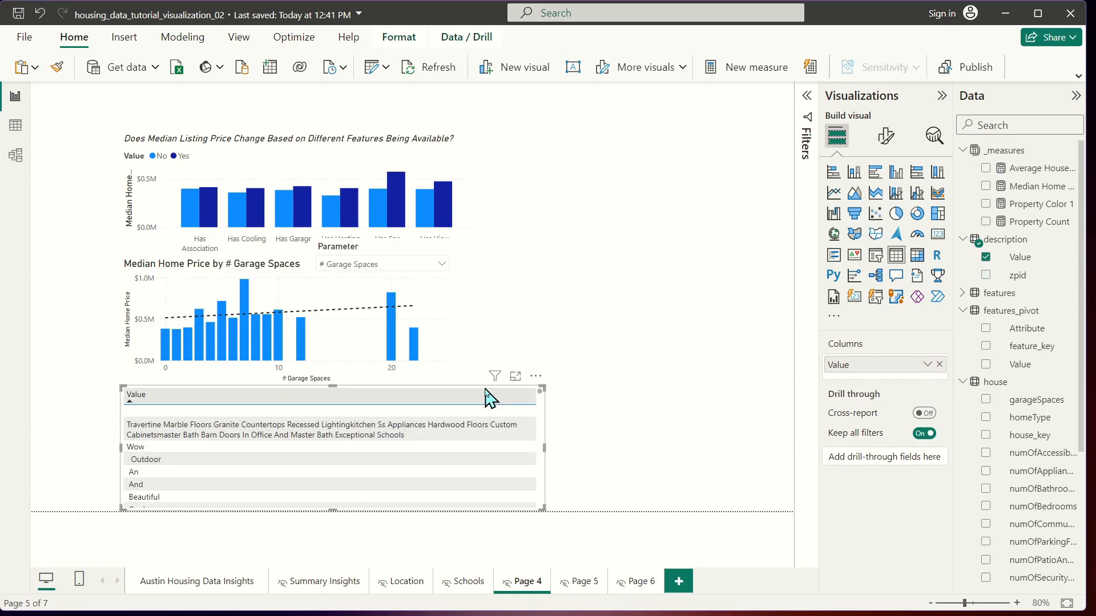
- Shift the Value table toward the page's right side and add the Property Count measure as its second column
mouse_move(529, 386)
left_mouse_down()
mouse_move(712, 395)
mouse_move(516, 396)
left_mouse_up()
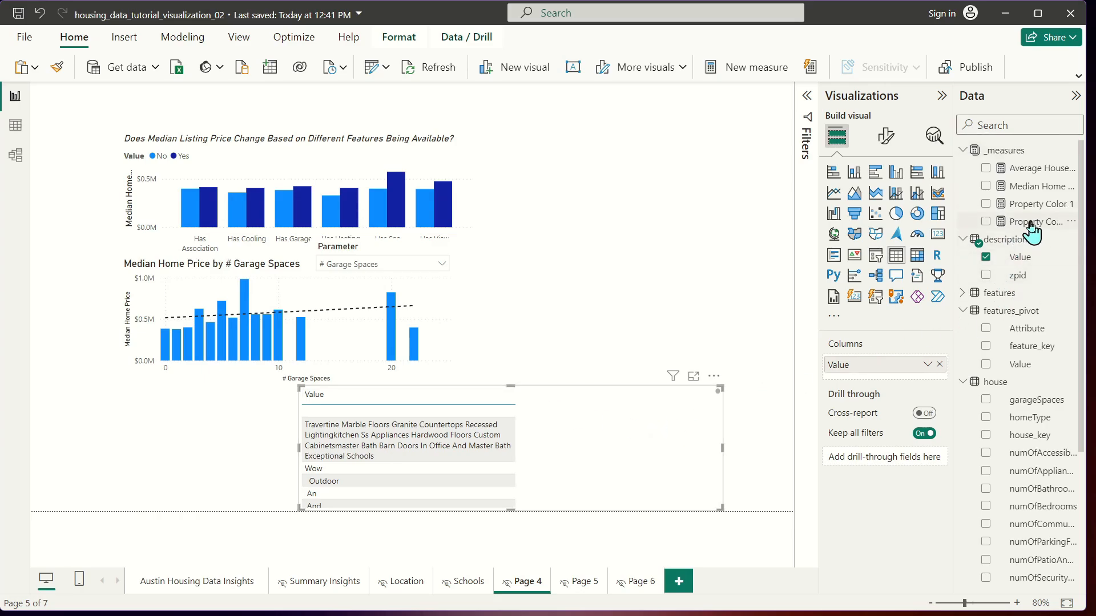
left_click_drag(1029, 224, 608, 454)
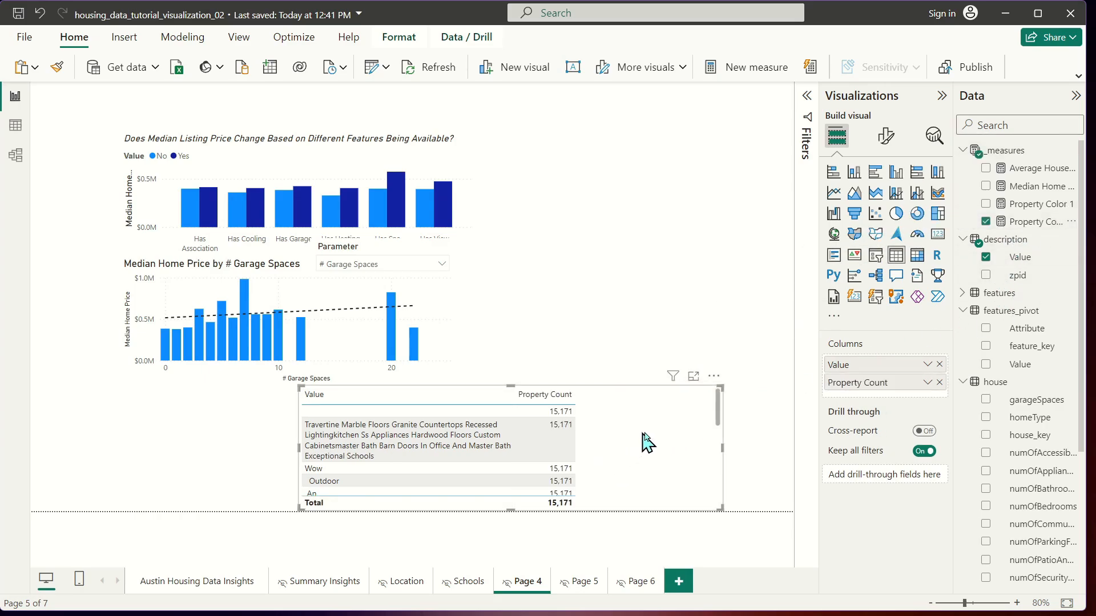
- Replace Property Count in the Value table with the description table's zpid field, summarized as Count
left_click_drag(930, 377, 733, 378)
left_click_drag(1018, 275, 657, 440)
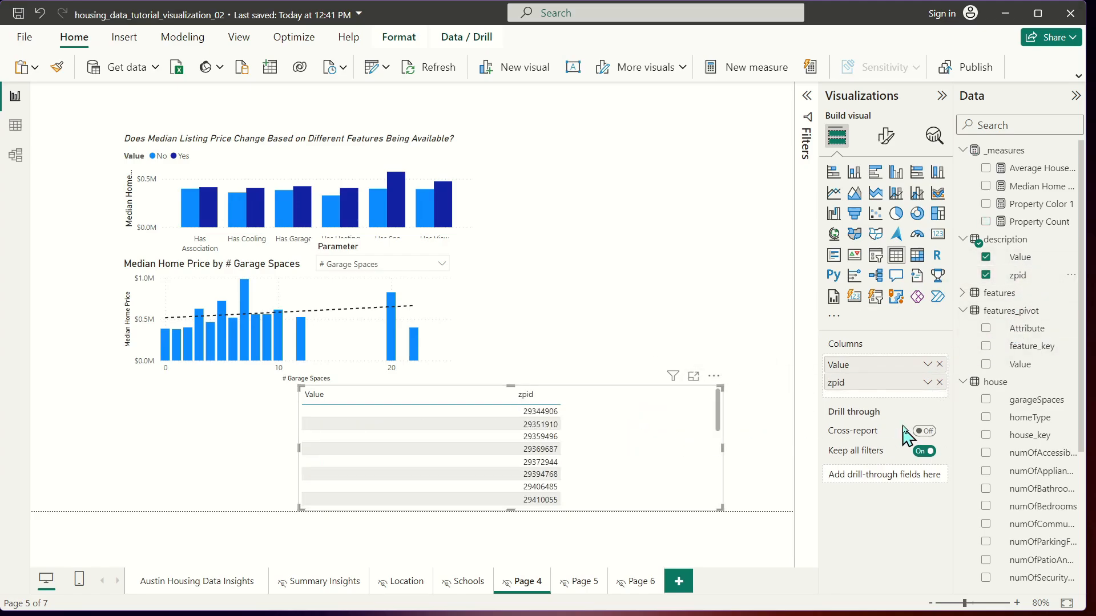
left_click(927, 382)
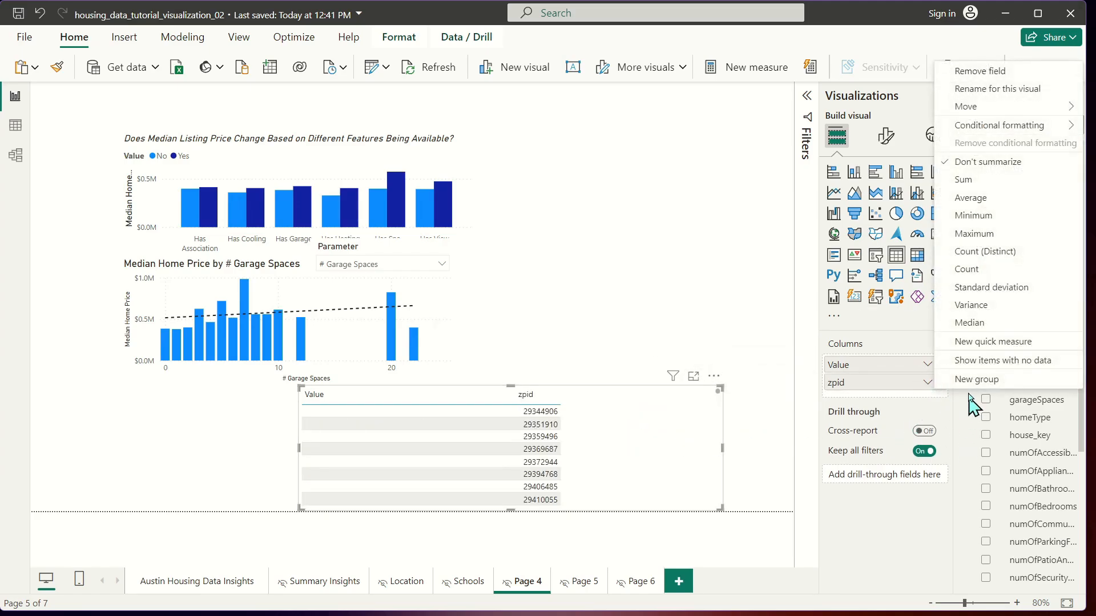
left_click(970, 269)
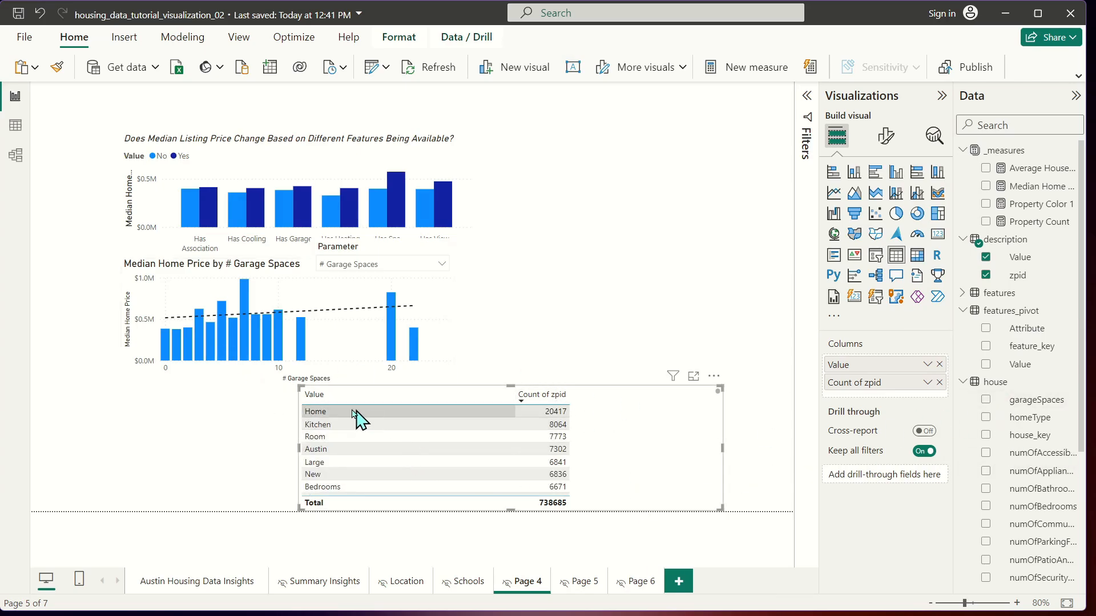
- Make the word table taller and narrower, reduce its Value column width, and look through the most frequent words
left_click_drag(300, 388, 457, 297)
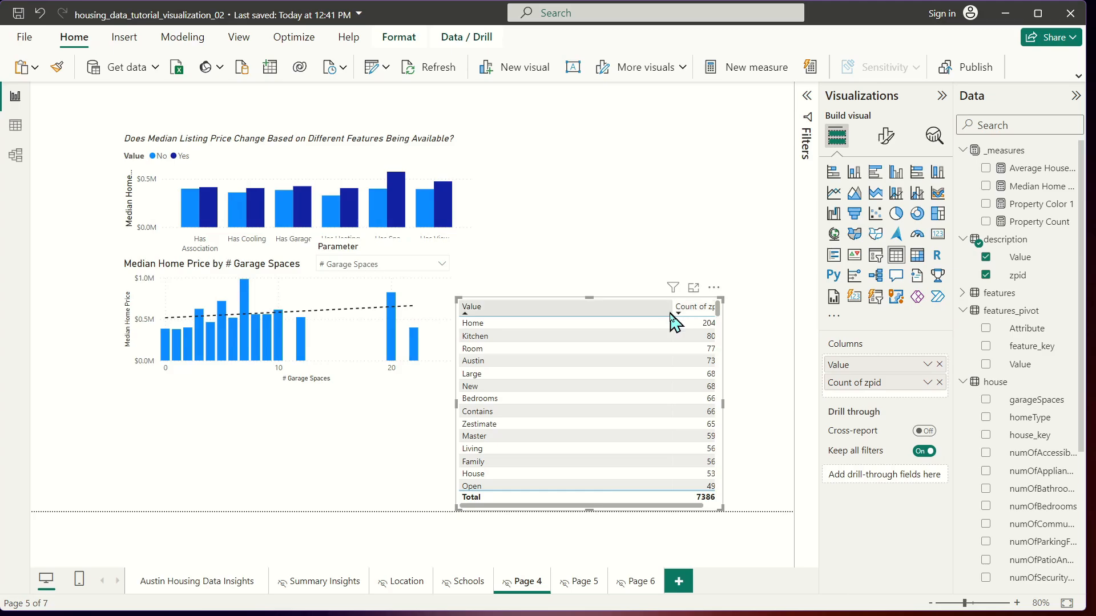
left_click_drag(672, 308, 595, 308)
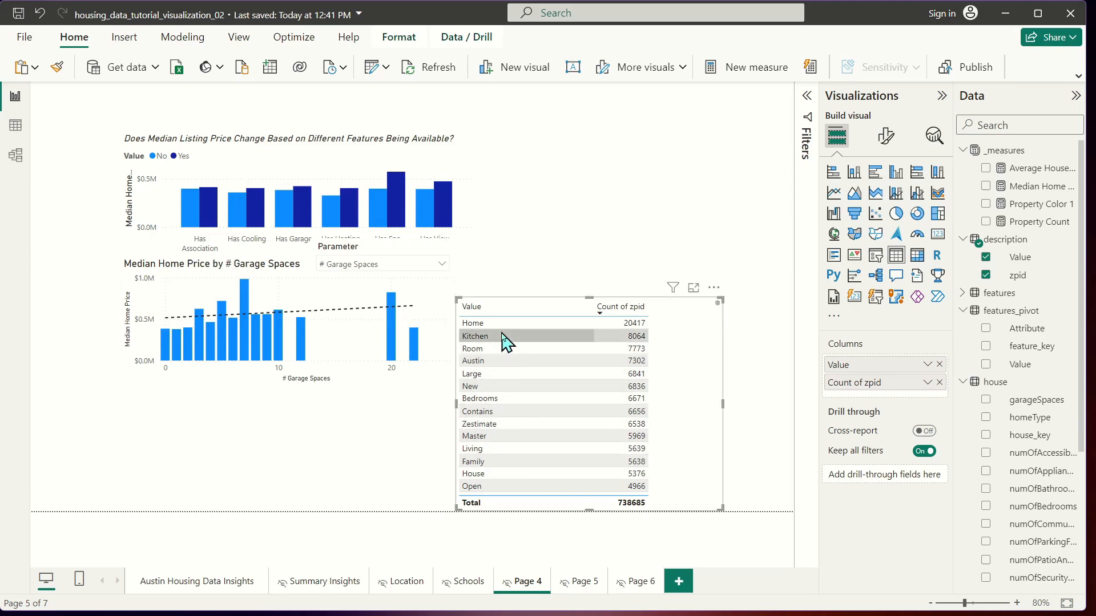
scroll(491, 428, "down", 3)
scroll(491, 434, "up", 3)
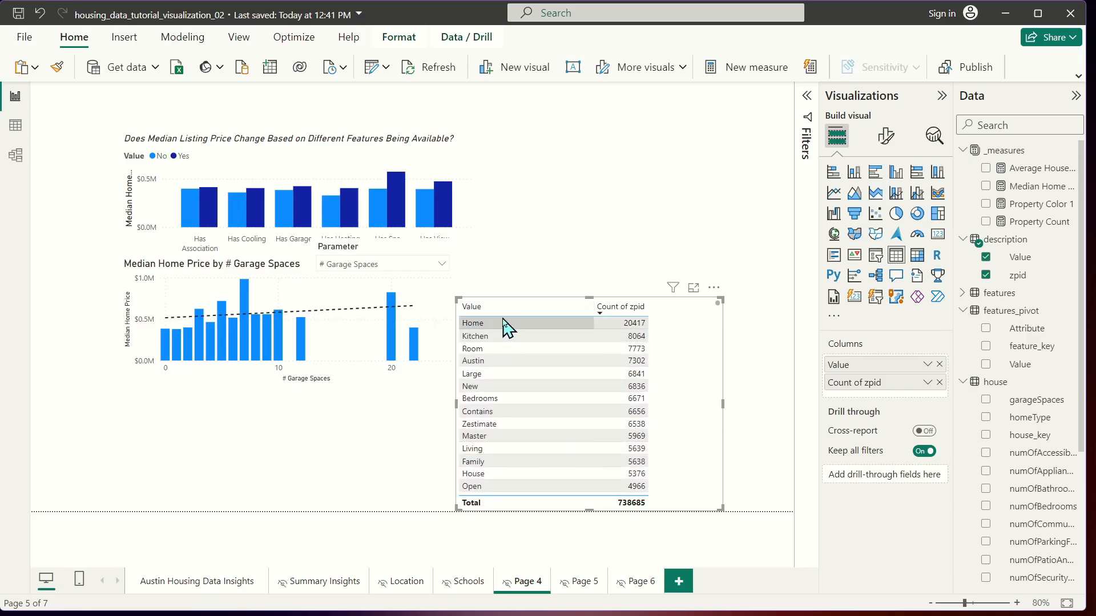
scroll(505, 337, "down", 3)
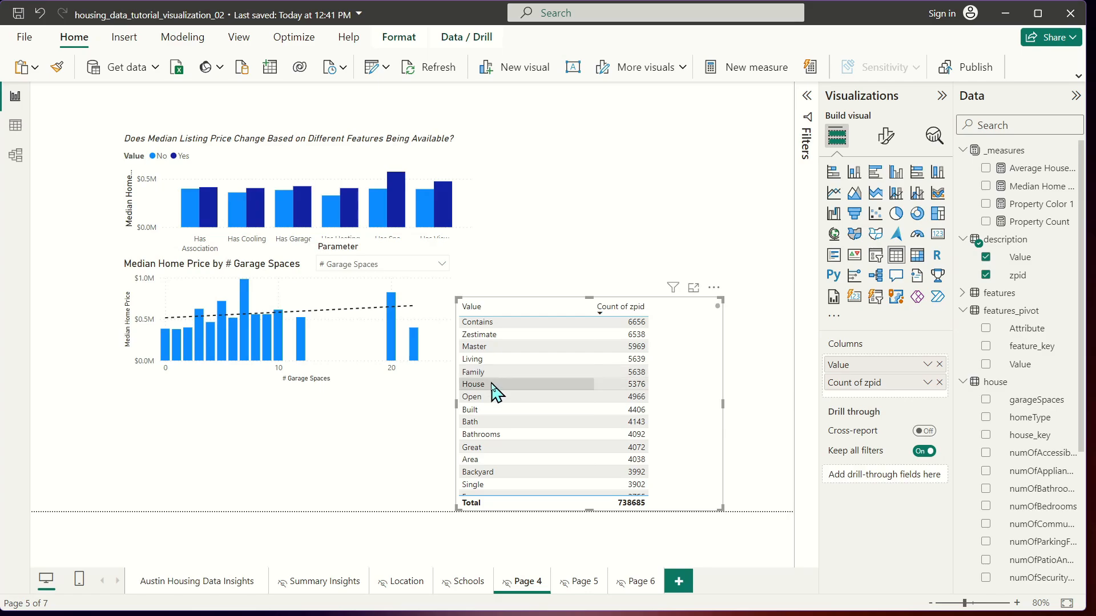
scroll(496, 394, "up", 3)
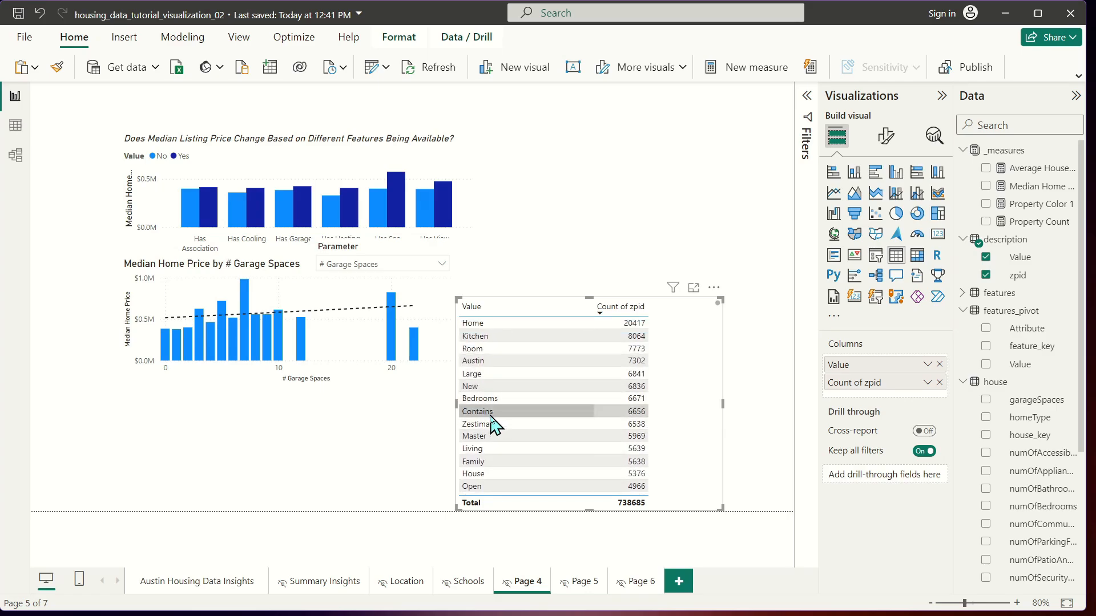
scroll(722, 377, "down", 3)
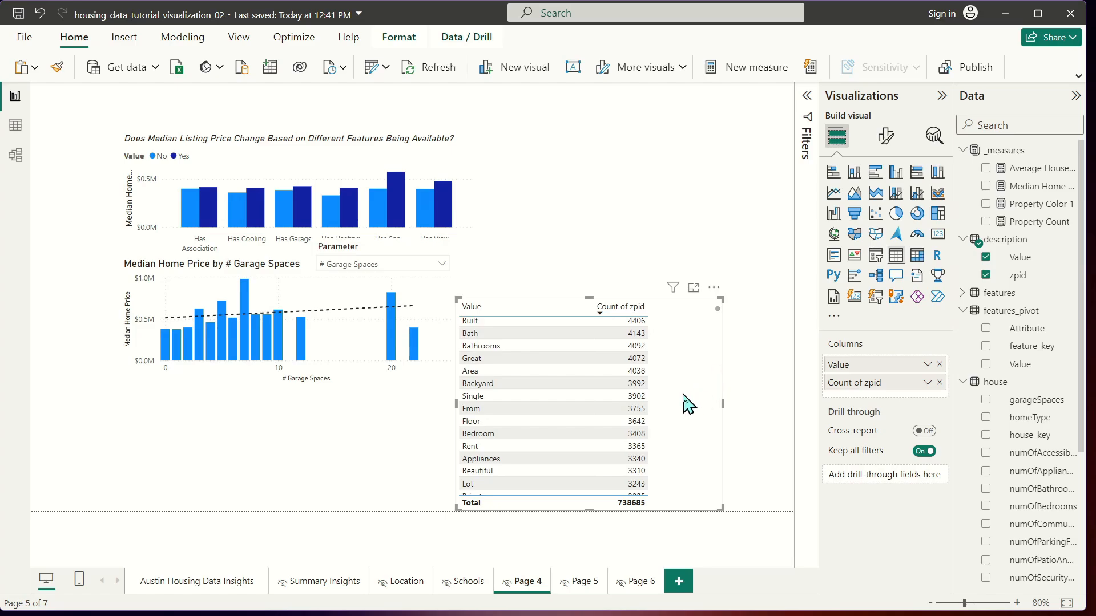
scroll(690, 401, "up", 3)
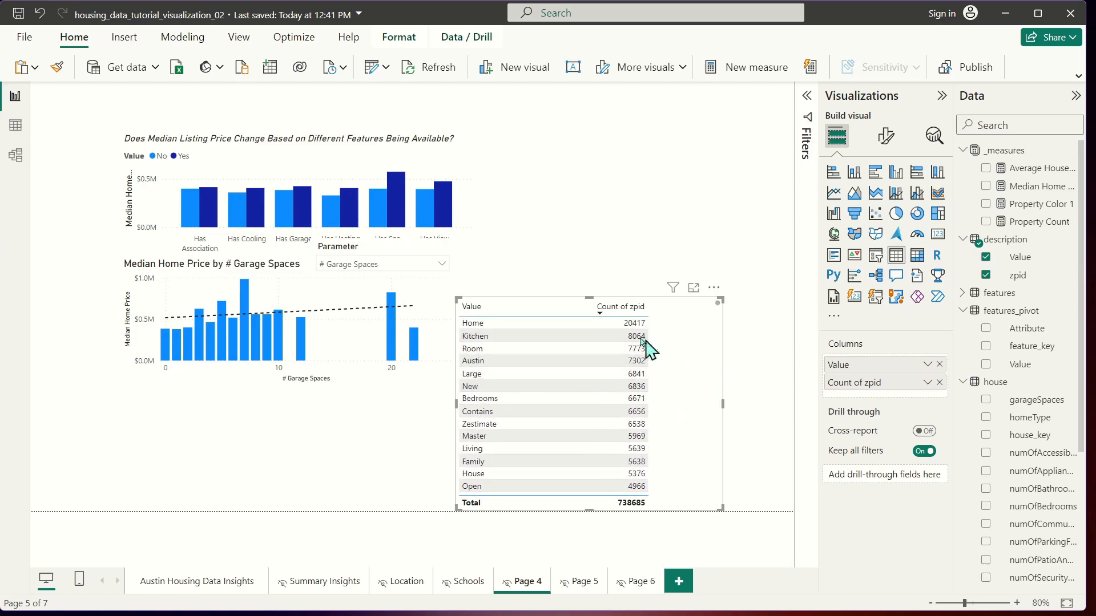
- Reposition the word table beside the garage spaces chart and narrow its Value column further
left_click_drag(680, 391, 716, 378)
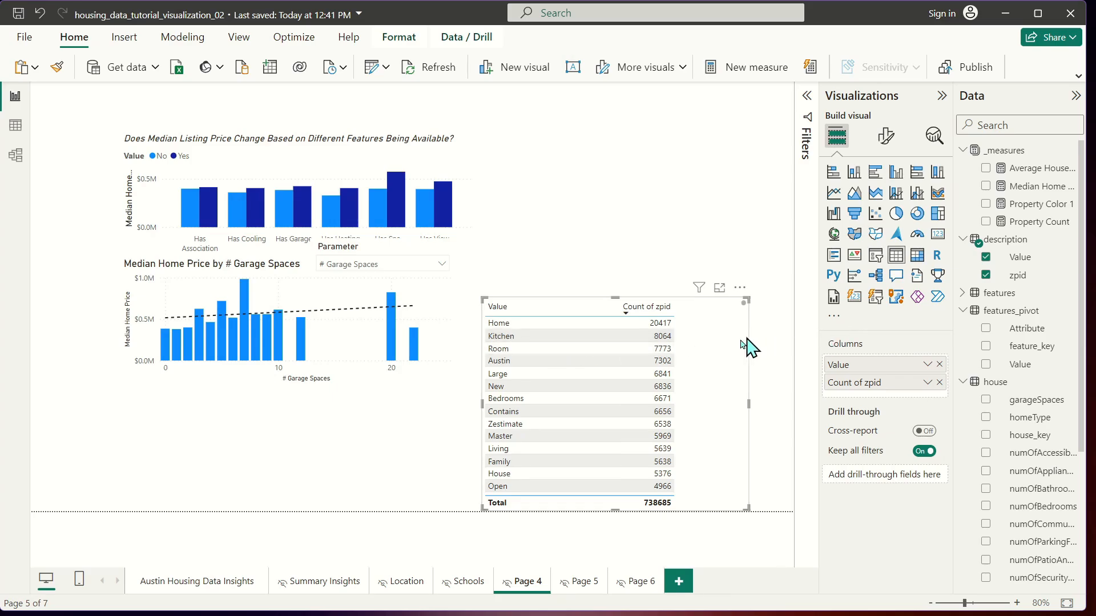
left_click_drag(723, 366, 679, 420)
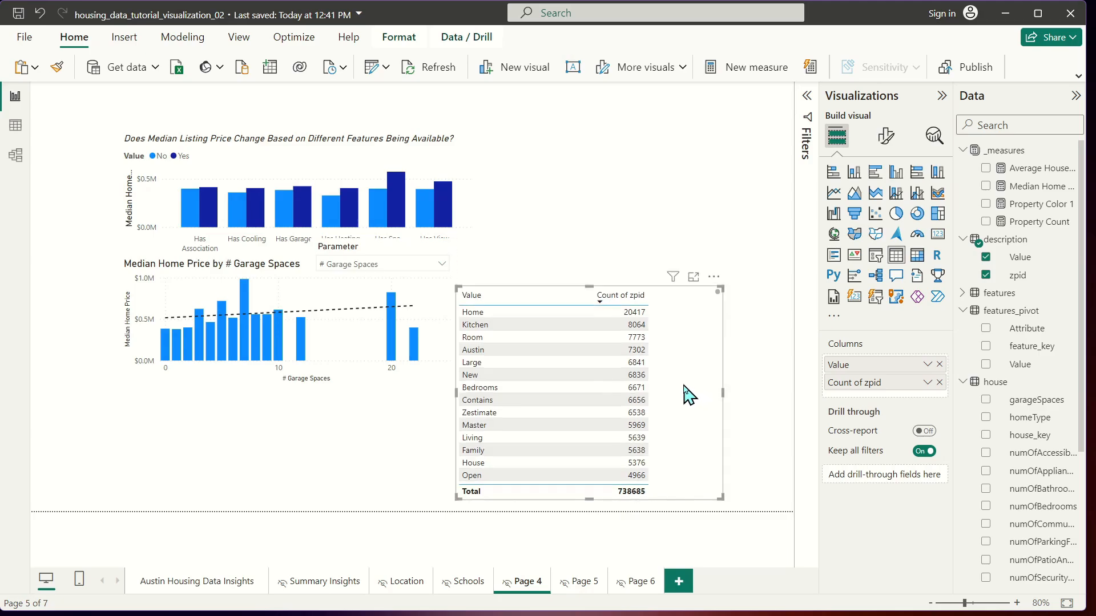
mouse_move(685, 384)
left_mouse_down()
mouse_move(708, 383)
mouse_move(699, 377)
left_mouse_up()
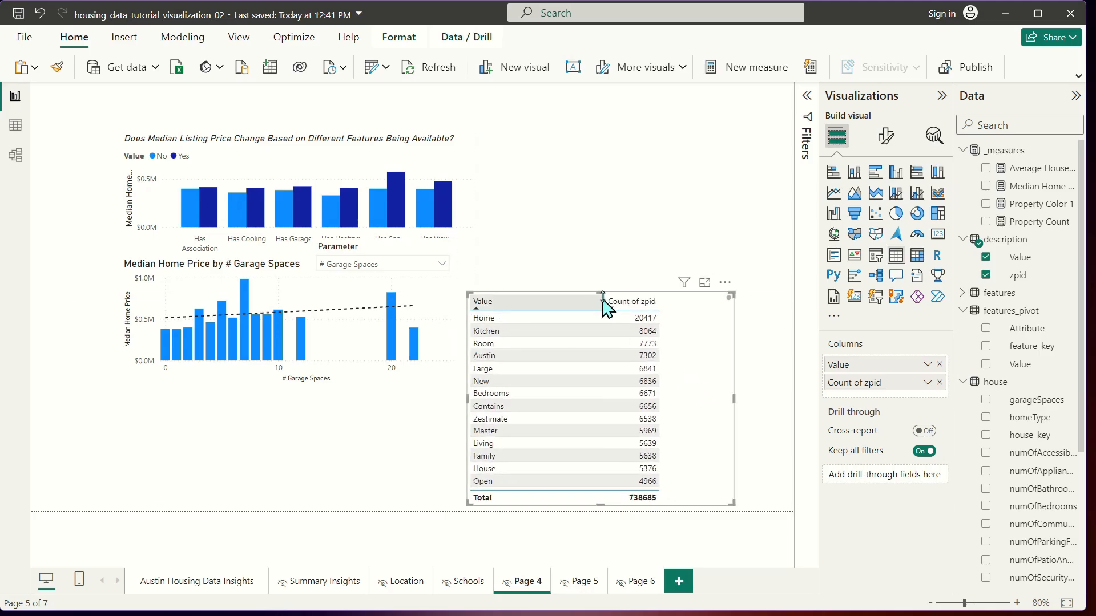
left_click_drag(602, 304, 552, 308)
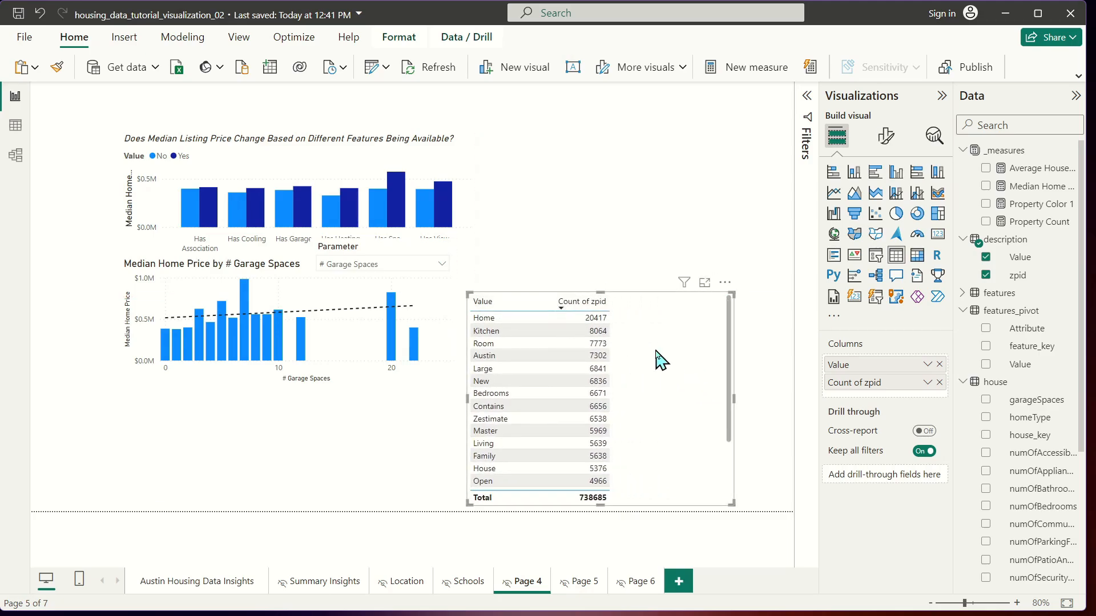
- Create a Word Count measure in the _measures table as count('description'[zpid])
right_click(1030, 222)
left_click(968, 266)
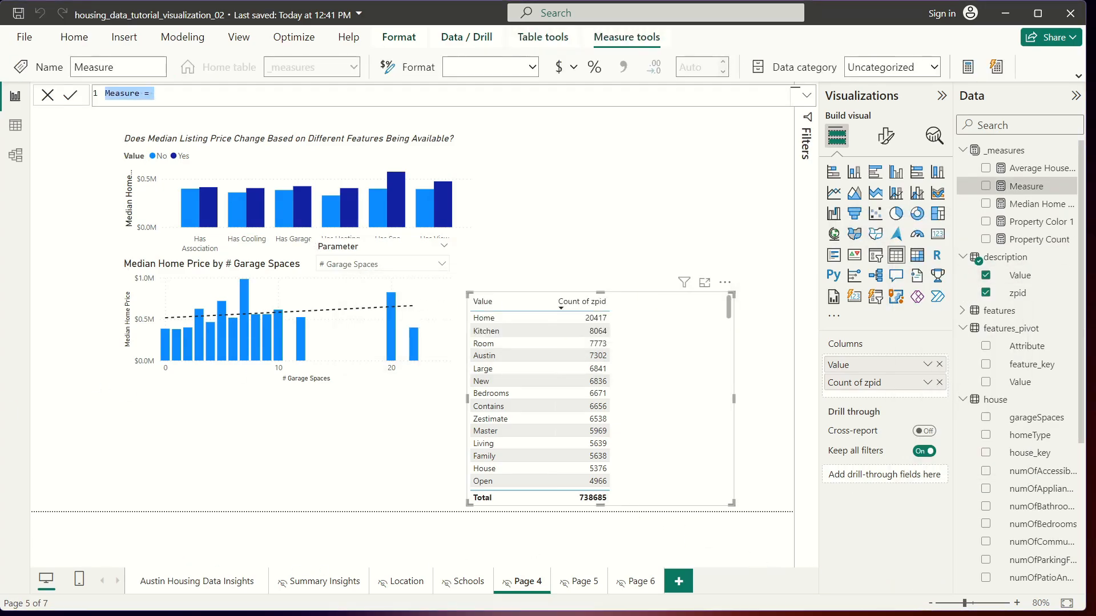
type("Rank")
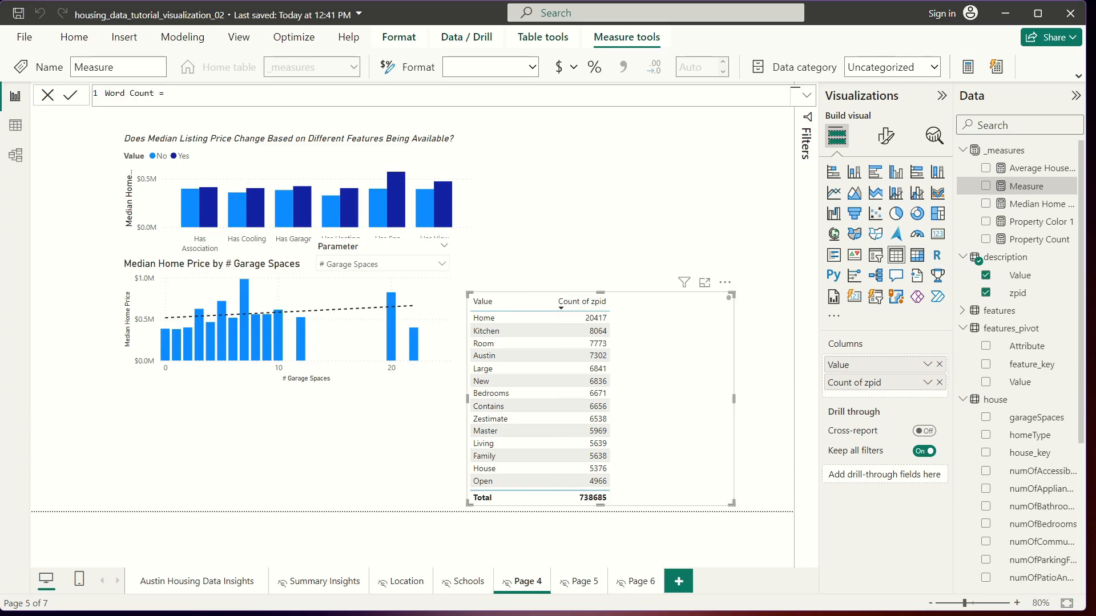
type("count(z")
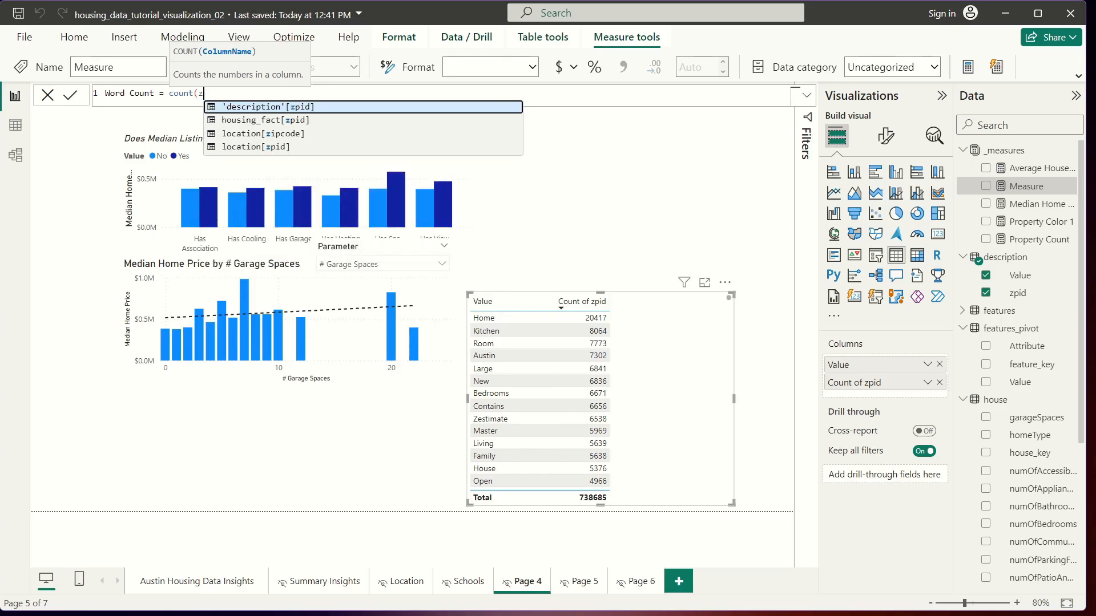
key("Tab")
type(")")
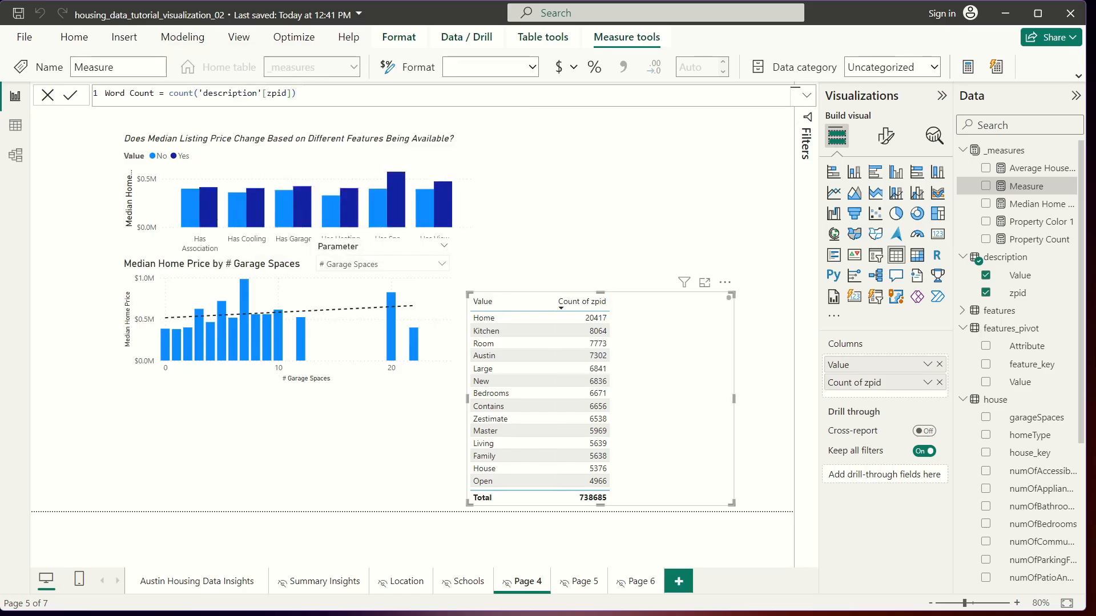
key("Return")
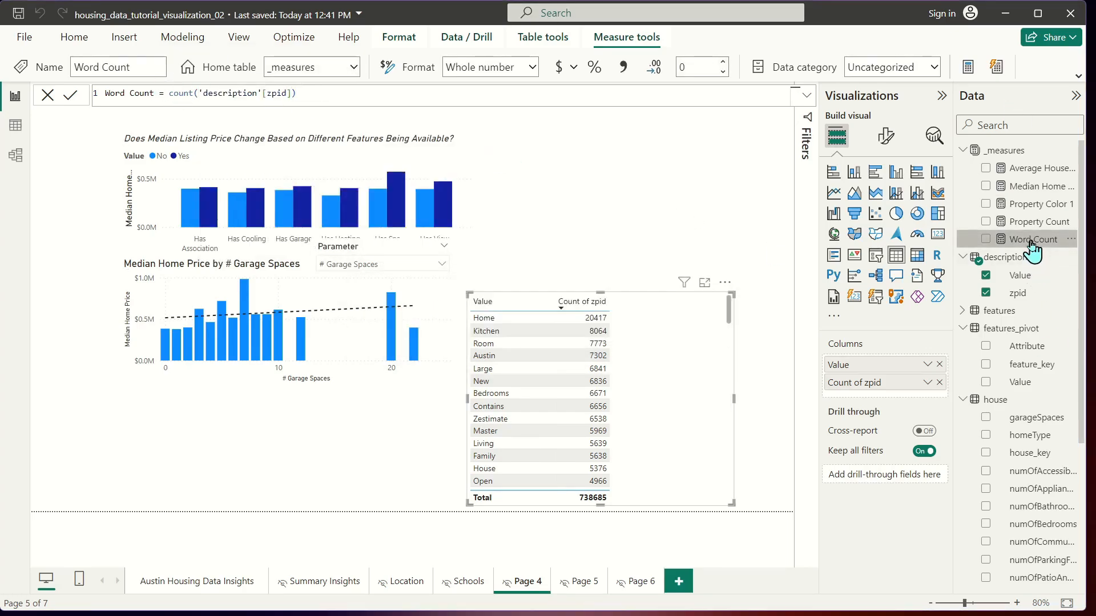
- Replace Count of zpid in the word table with the Word Count measure and format that measure with a thousands separator
left_click_drag(1032, 246, 691, 371)
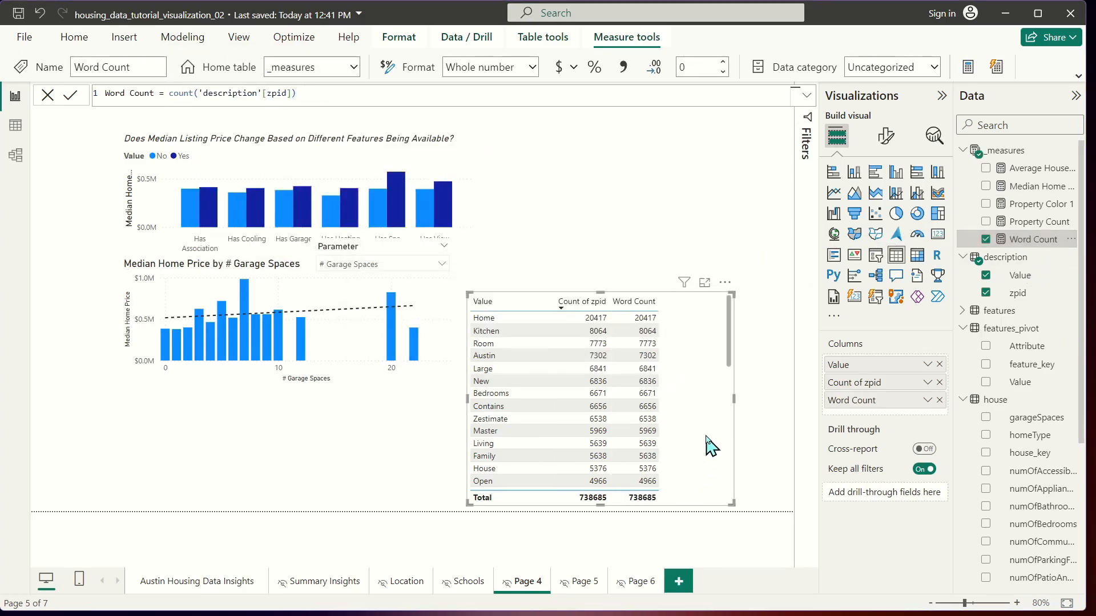
left_click(940, 382)
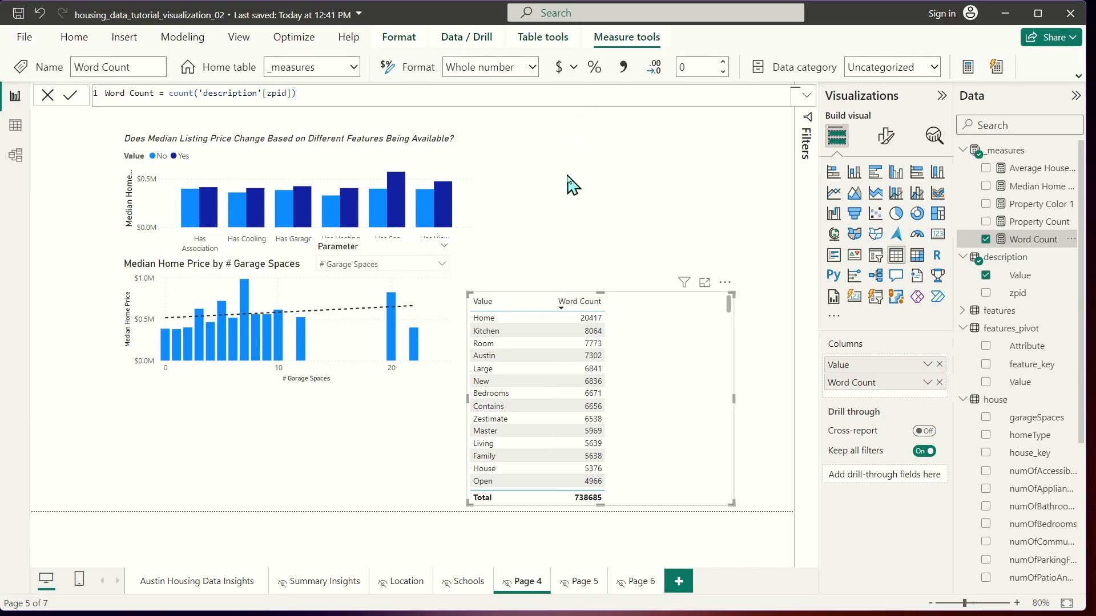
left_click(627, 75)
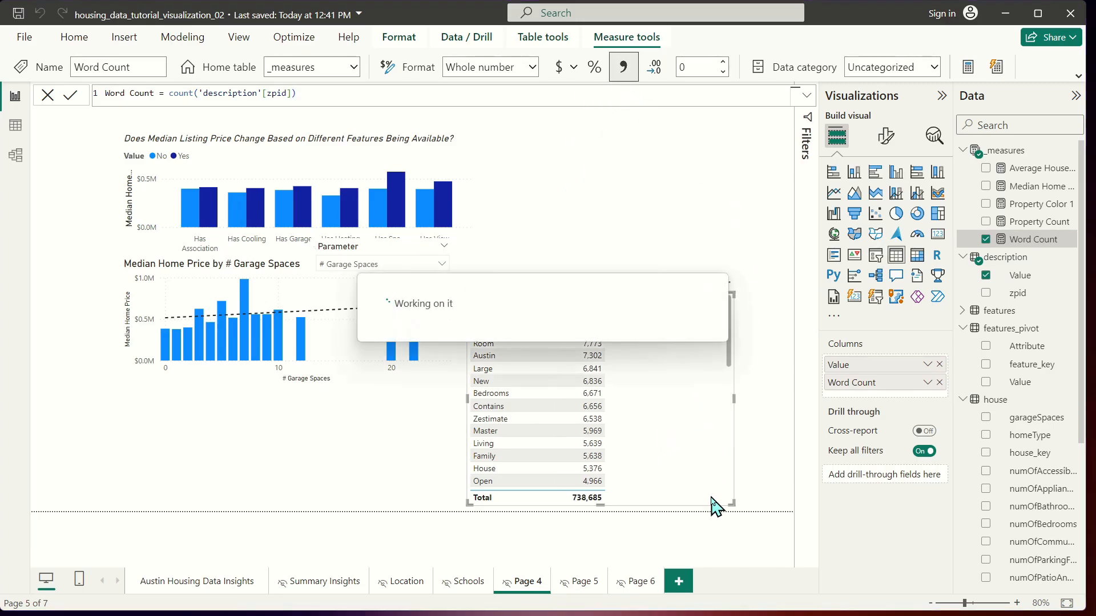
- Start a new Word Rank measure in _measures using Rankx over ALLSELECTED('description'[Value])
right_click(1033, 240)
left_click(969, 285)
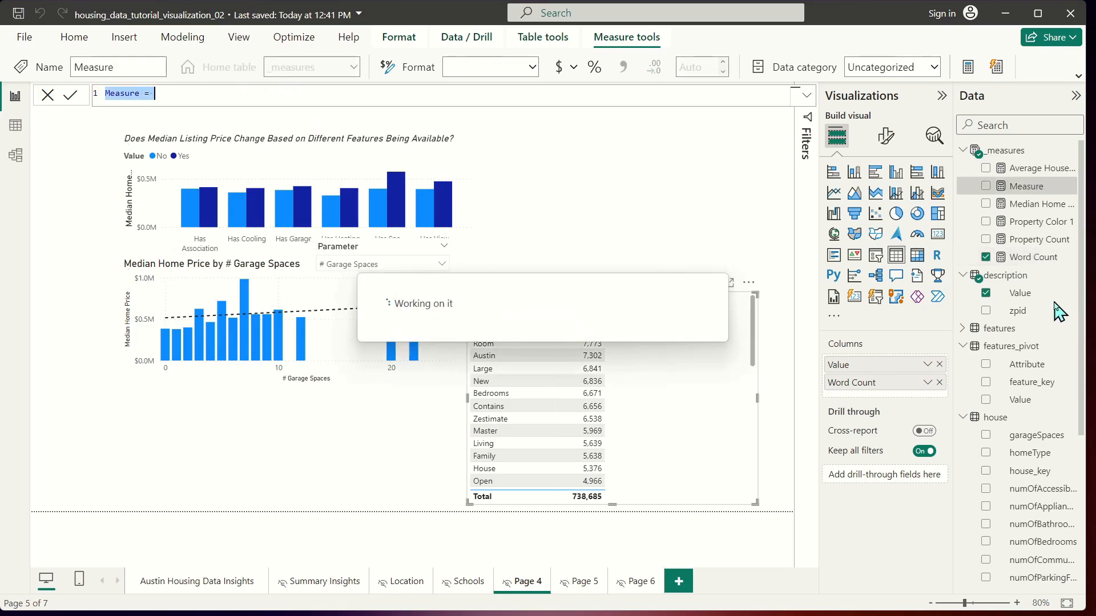
type("Word R")
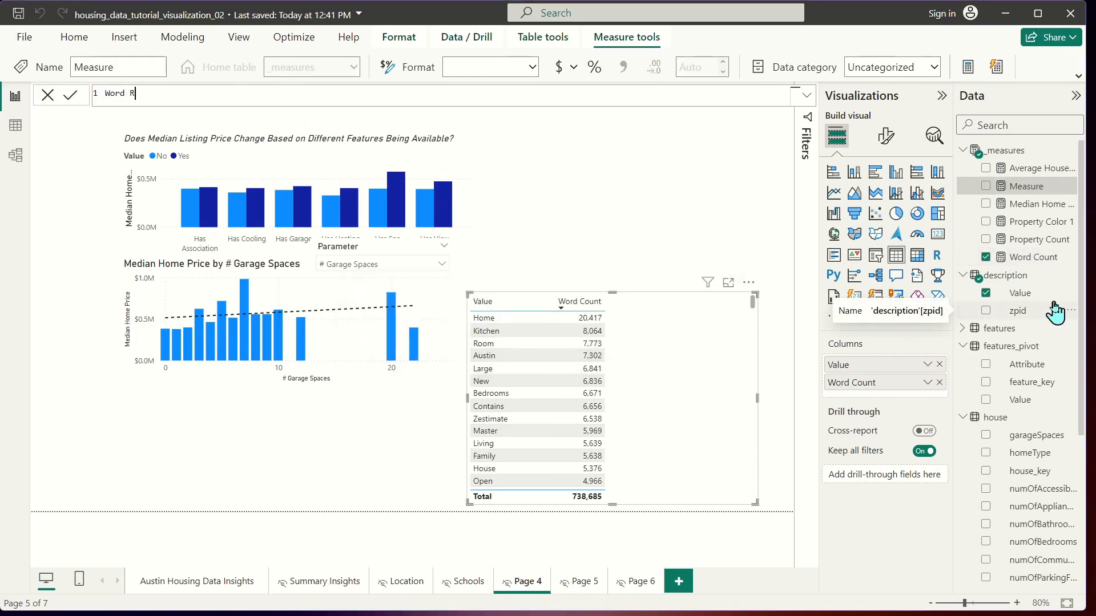
type("ank = Rankx(")
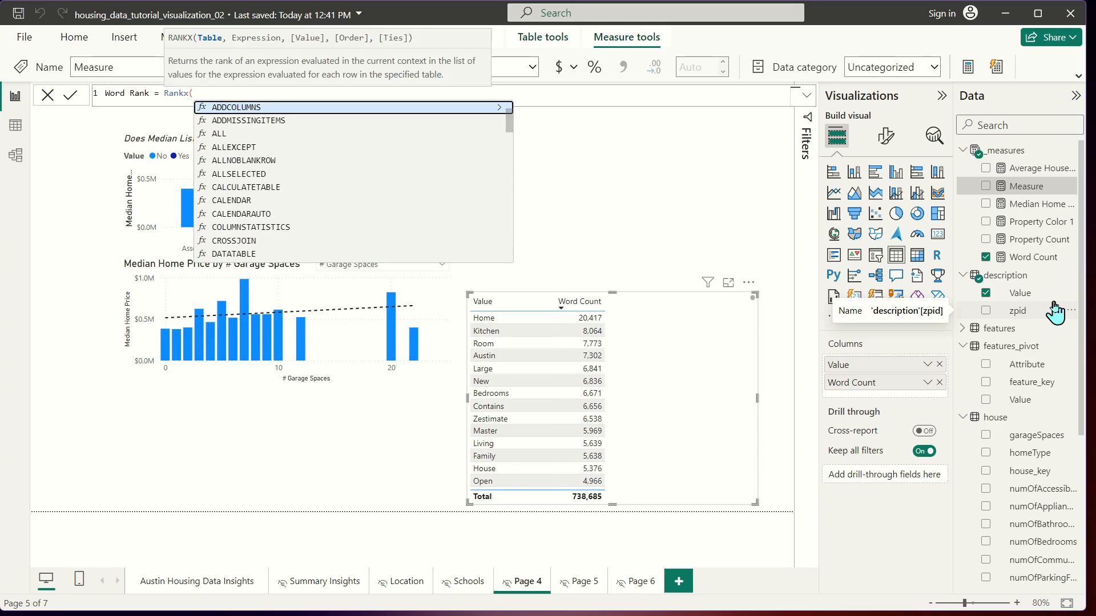
type("ALLSELECTED(")
key("Tab")
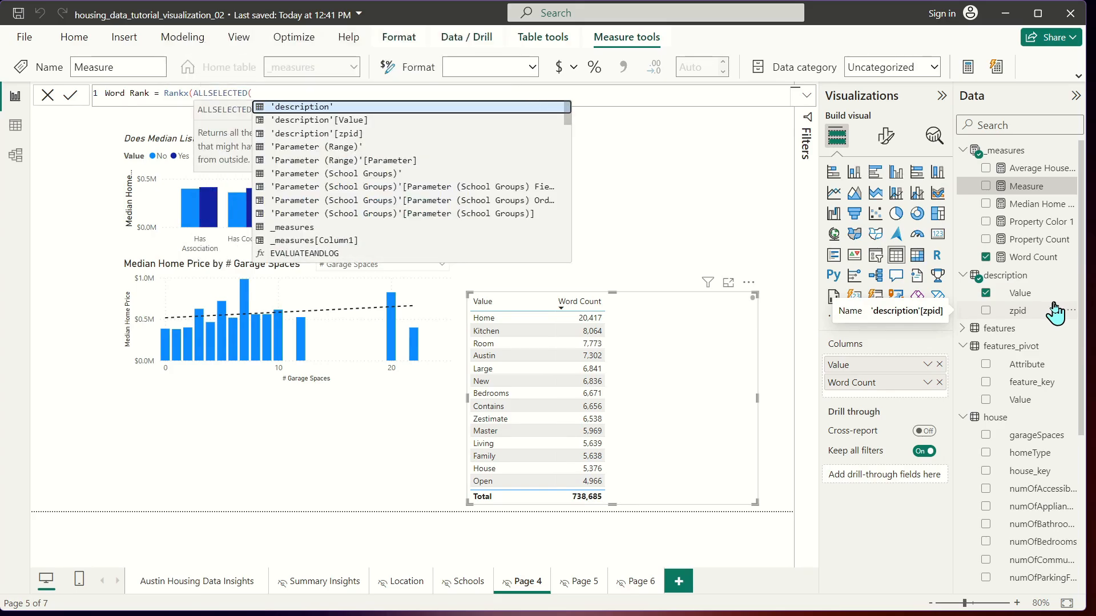
type("'description'[Value]")
key("Up")
key("Up")
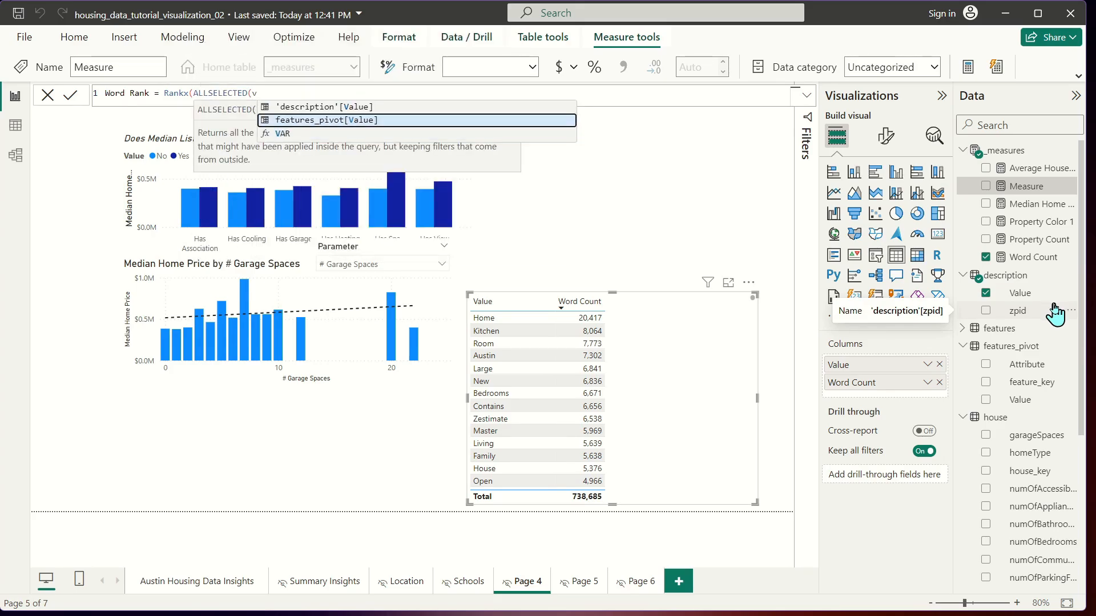
key("Tab")
type(")")
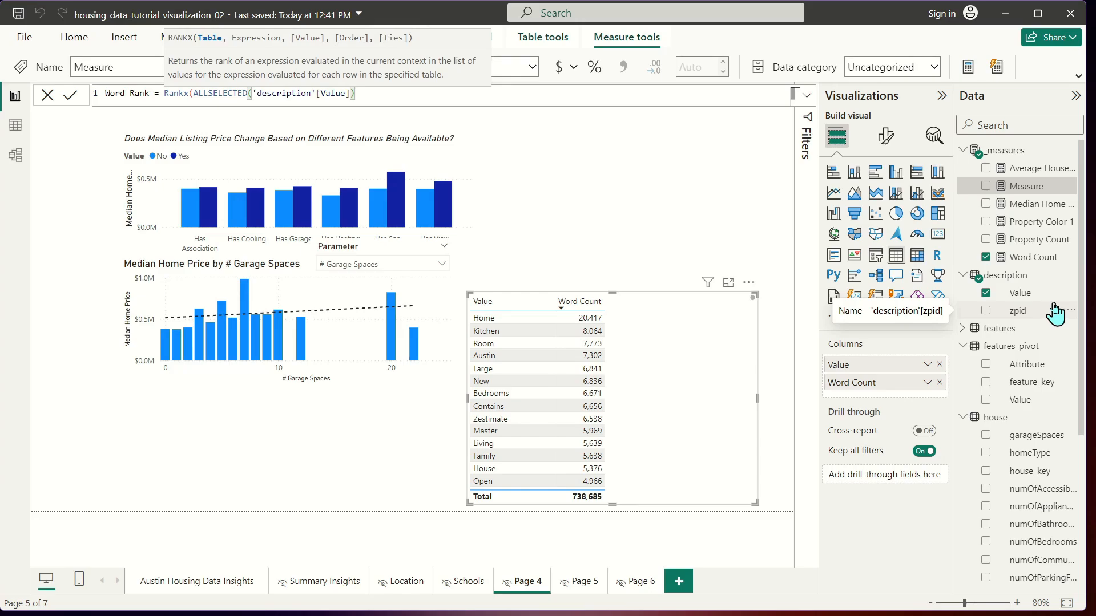
- Complete the Word Rank formula with [Word Count] as the expression, DESC order and Dense ties, and save the measure
type(",")
type("[Word Count]")
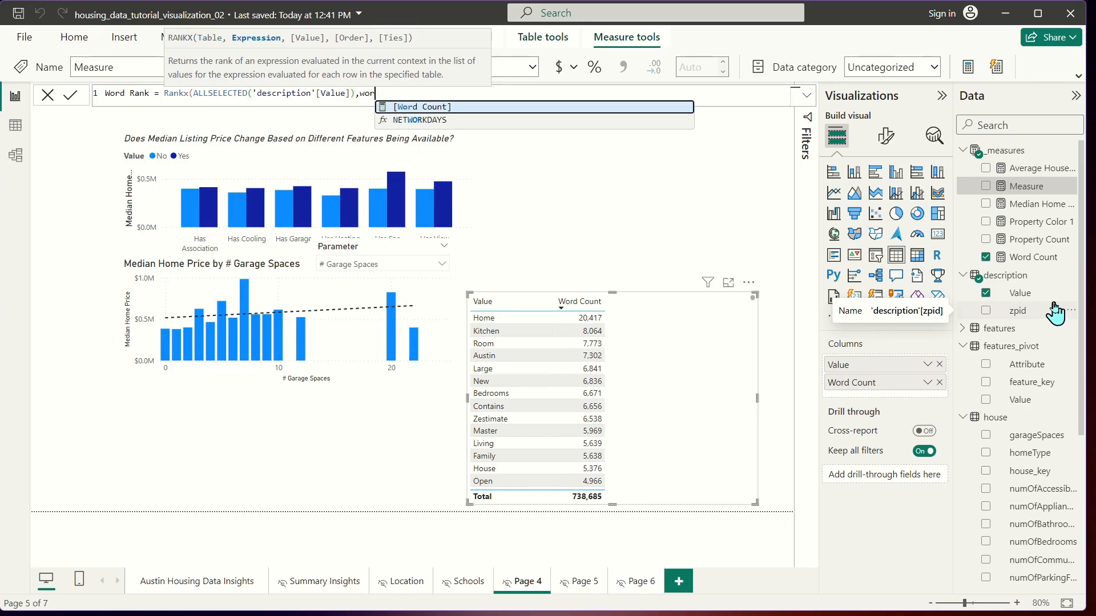
key("Tab")
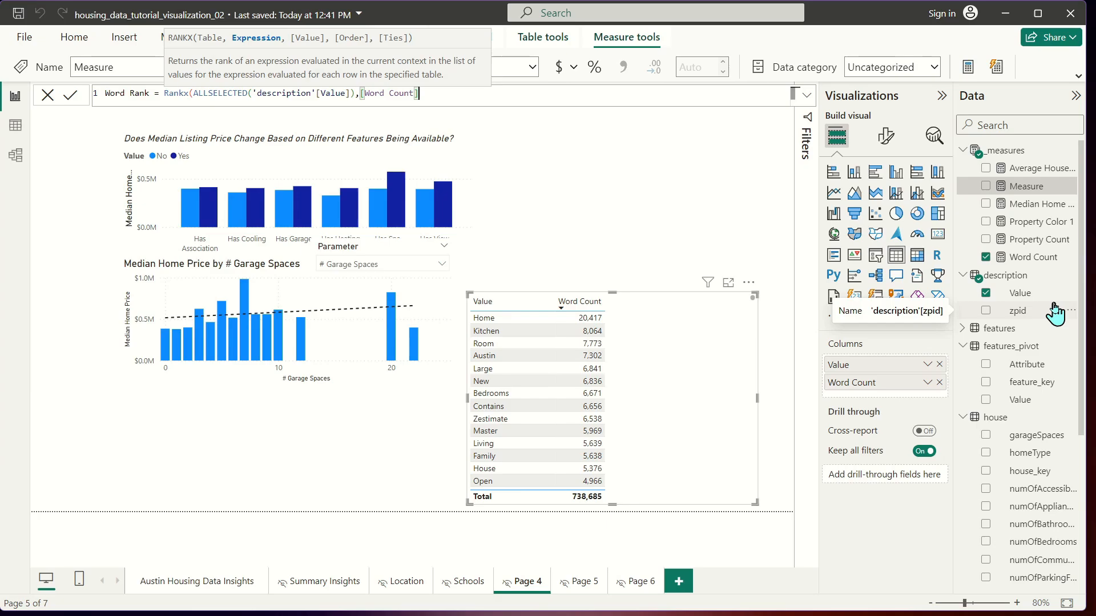
type(",,")
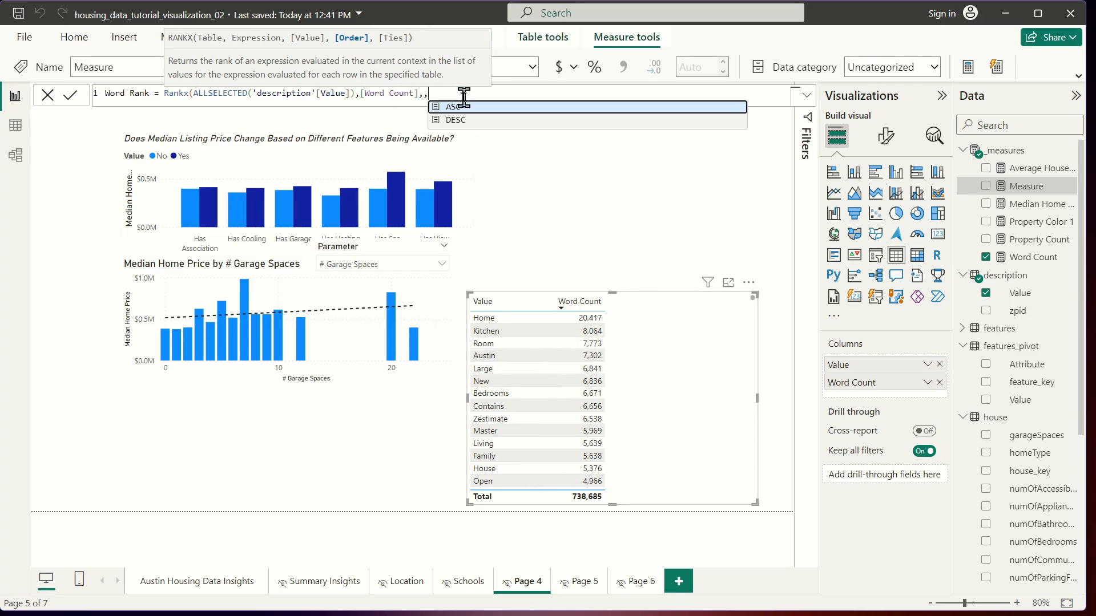
key("Down")
key("Tab")
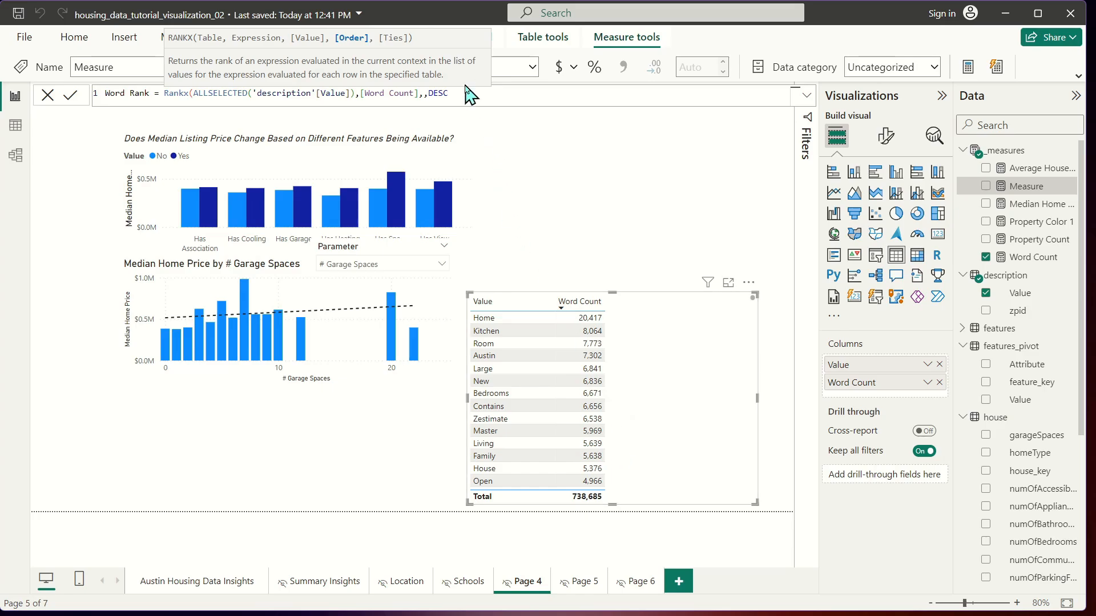
type(",Dense")
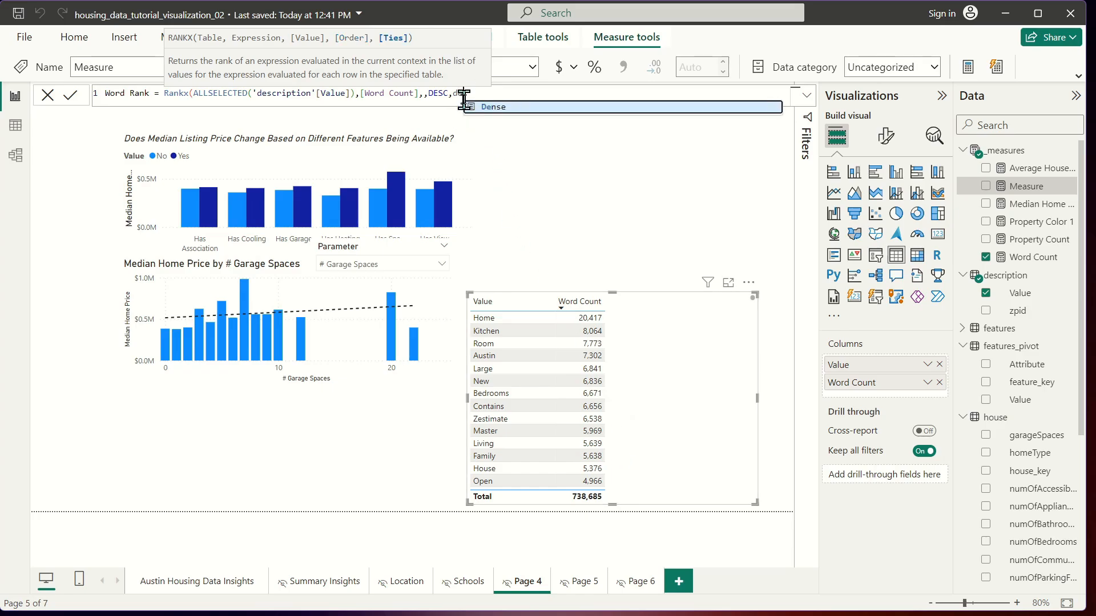
type(")")
key("Return")
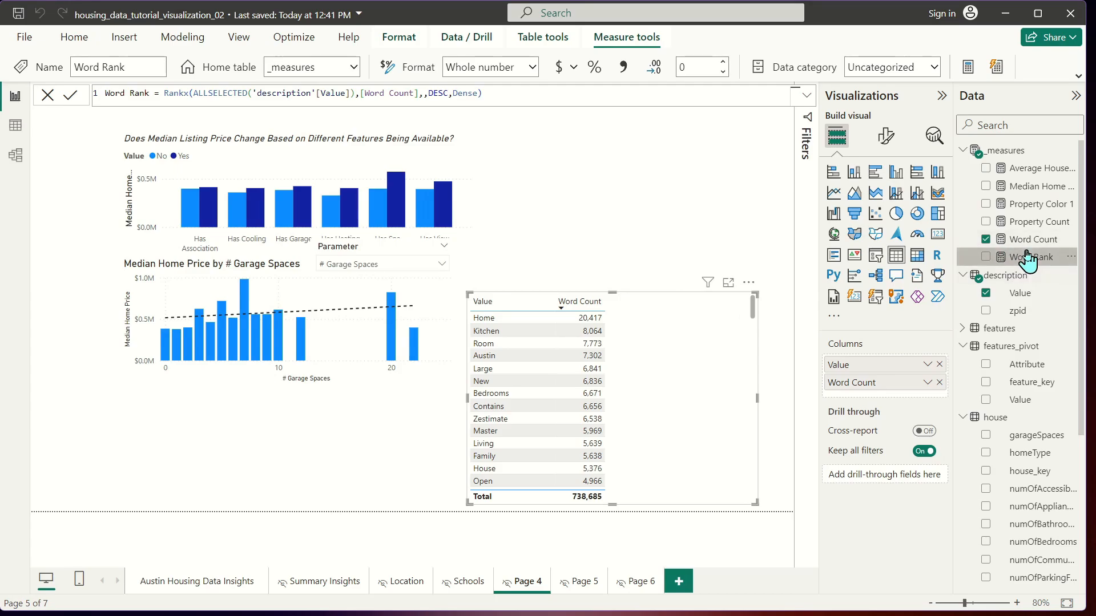
left_click_drag(1025, 262, 675, 154)
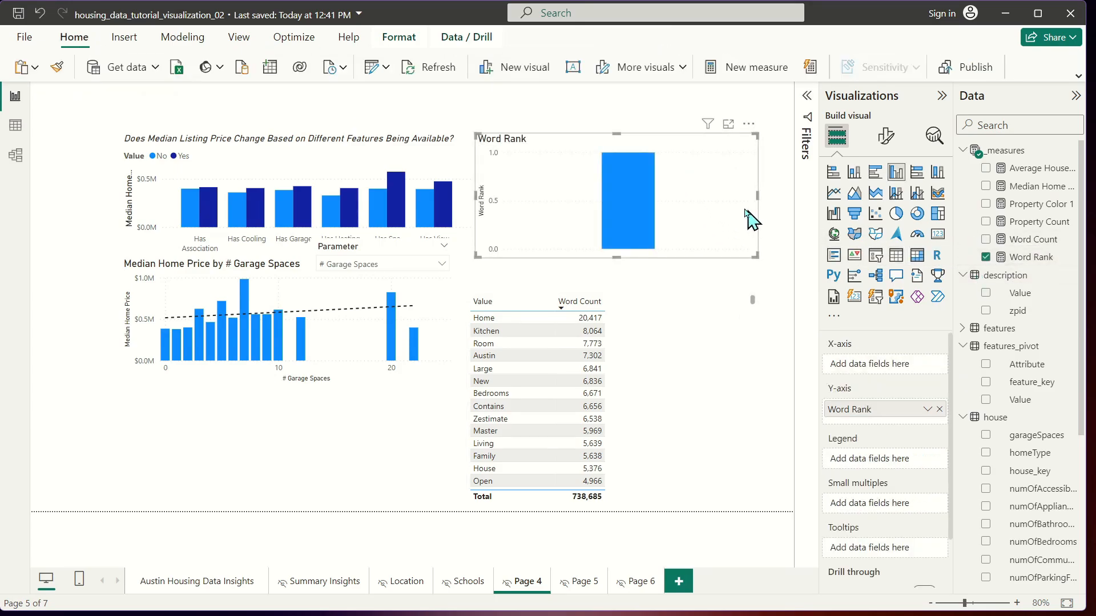
mouse_move(629, 181)
key("Delete")
- Add the Word Rank measure to the word table visual and open the measure's formula
left_click(656, 335)
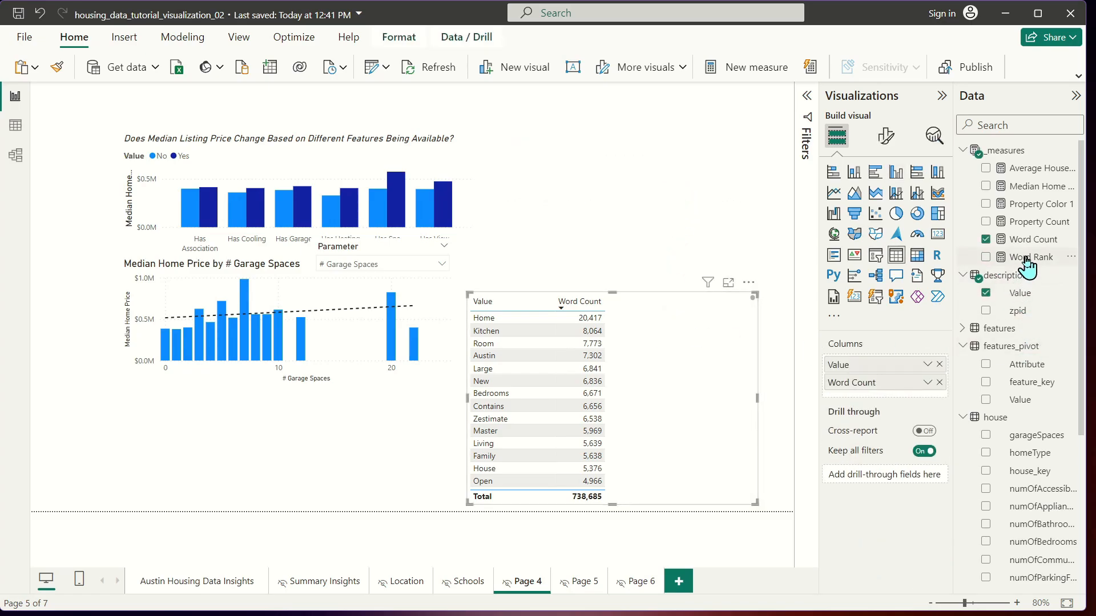
left_click_drag(1038, 266, 714, 355)
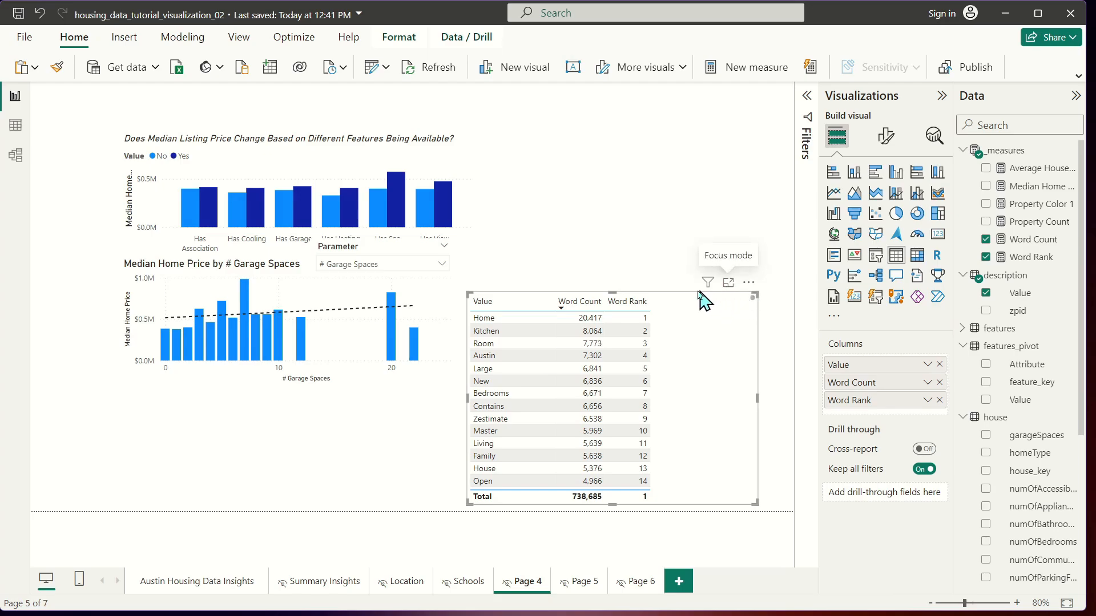
left_click(1031, 259)
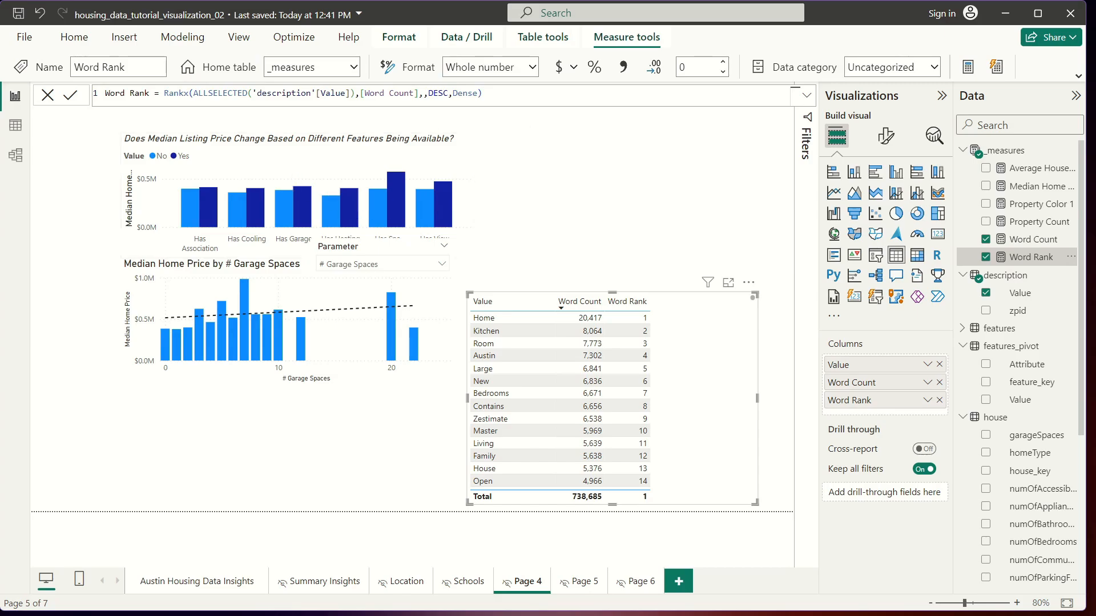
- Check the size of the description table in the table view and return to the report
left_click(23, 136)
left_click(975, 294)
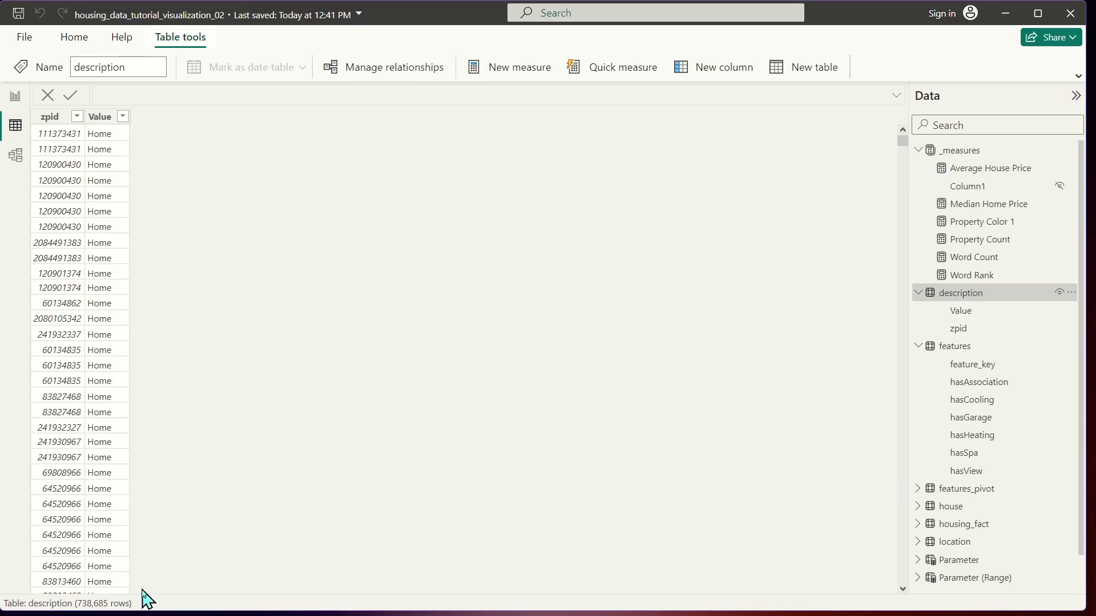
left_click(15, 101)
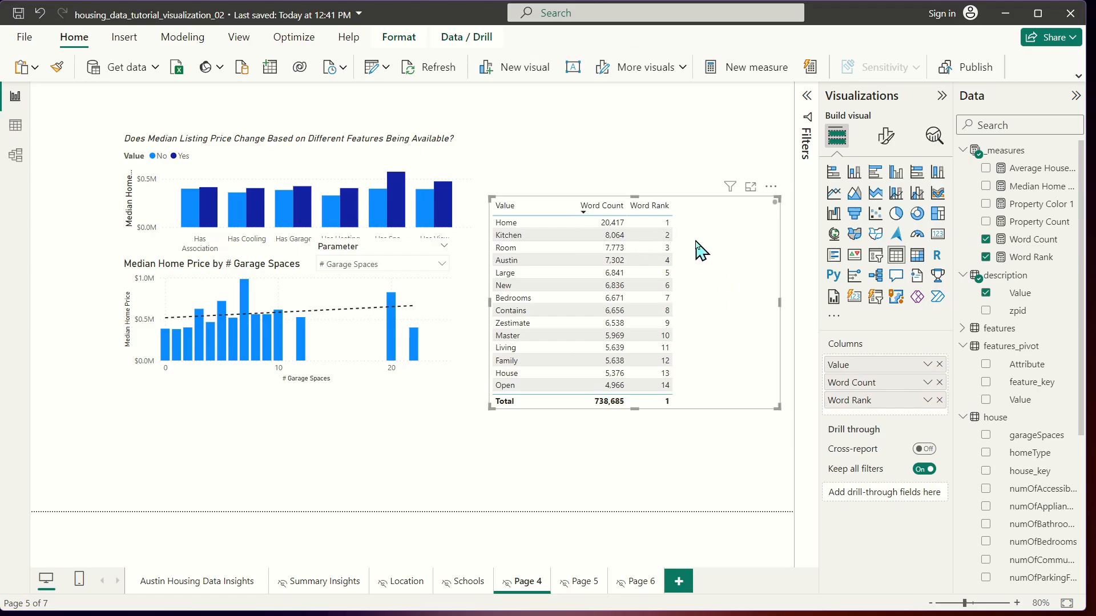
- Move the word table visual up on Page 4 so it sits beside the feature price chart
left_click_drag(723, 249, 716, 251)
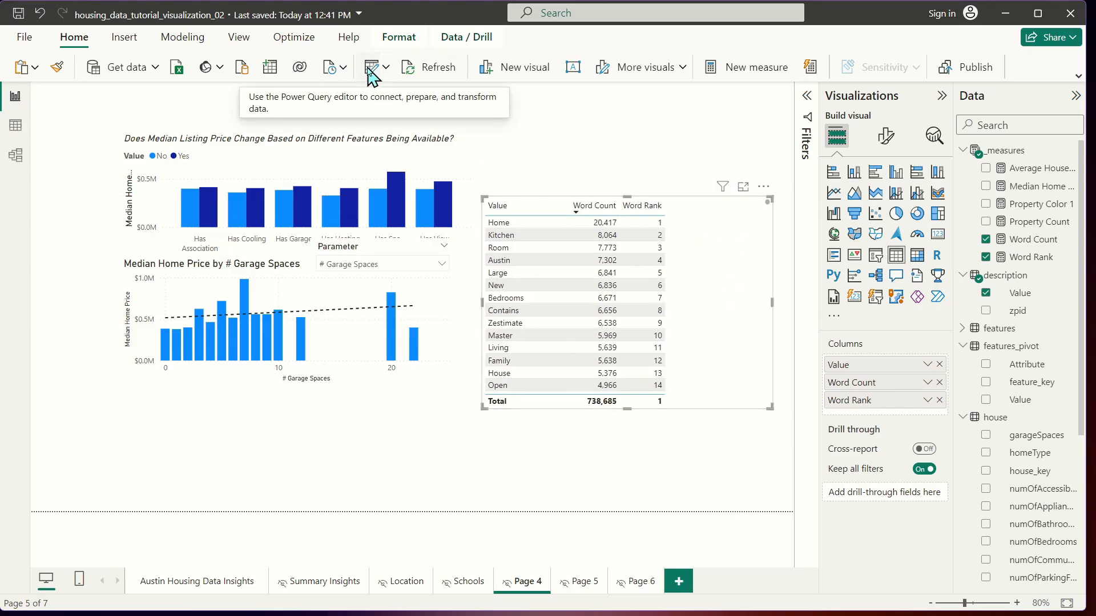
left_click_drag(715, 276, 715, 258)
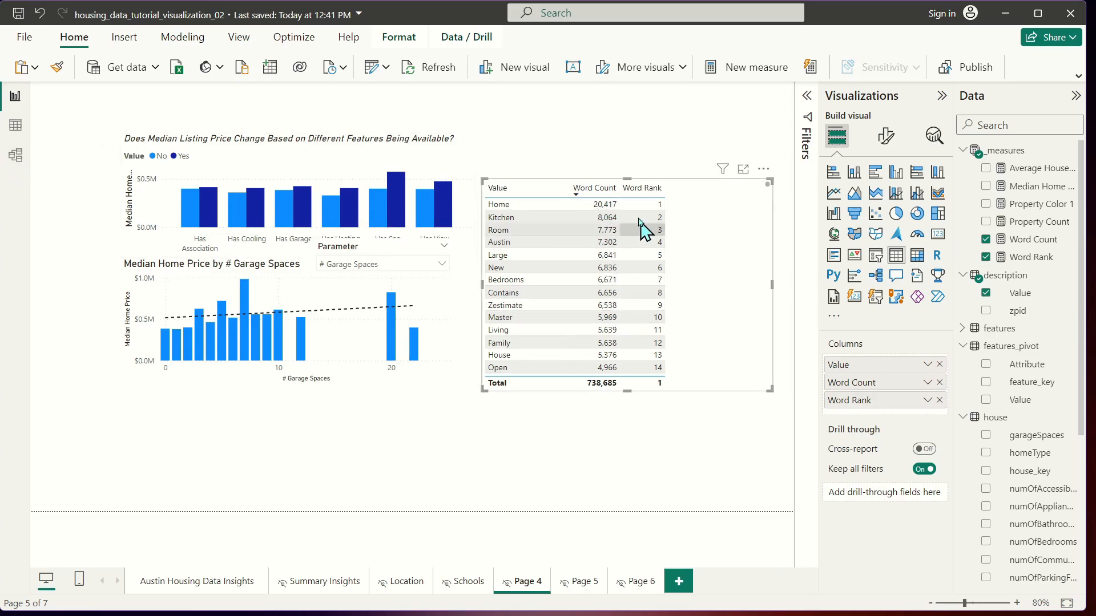
left_click_drag(694, 271, 697, 231)
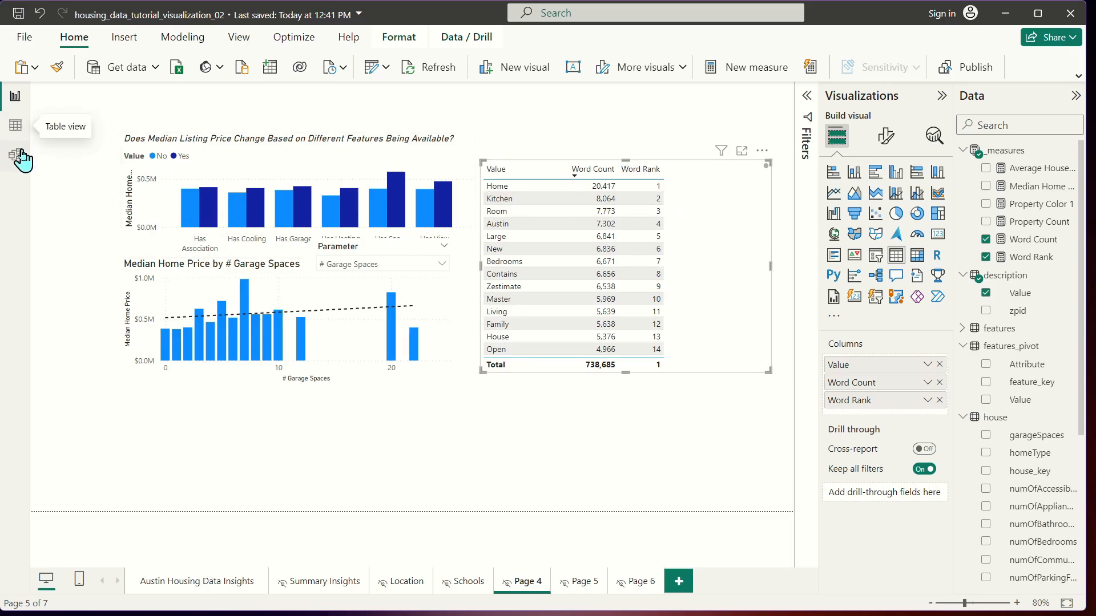
- Examine how words repeat across the rows of the description table in the table view
left_click(18, 133)
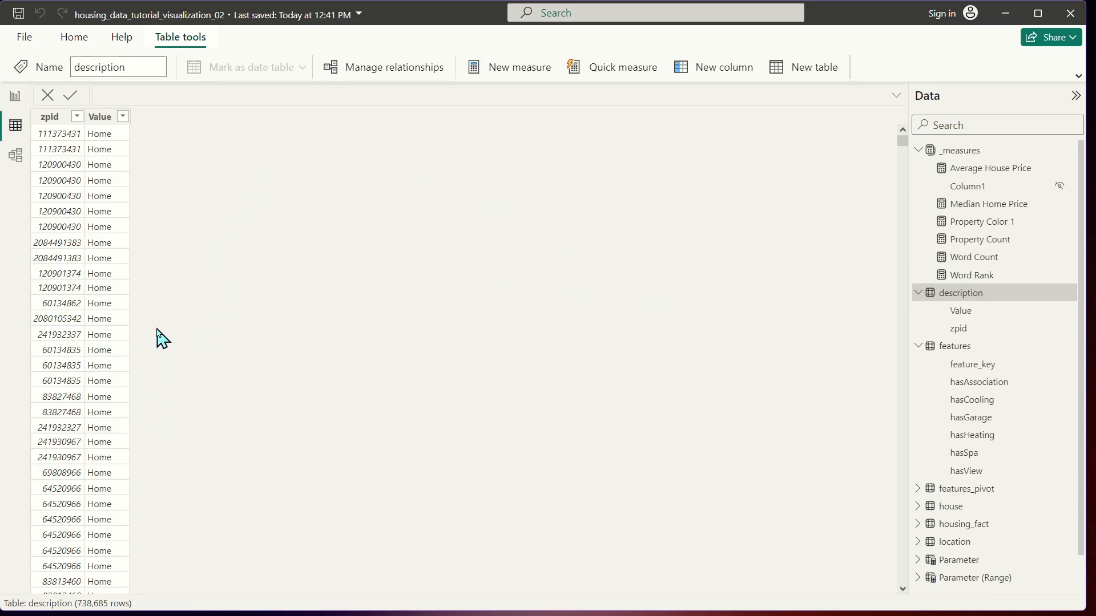
scroll(318, 303, "down", 20)
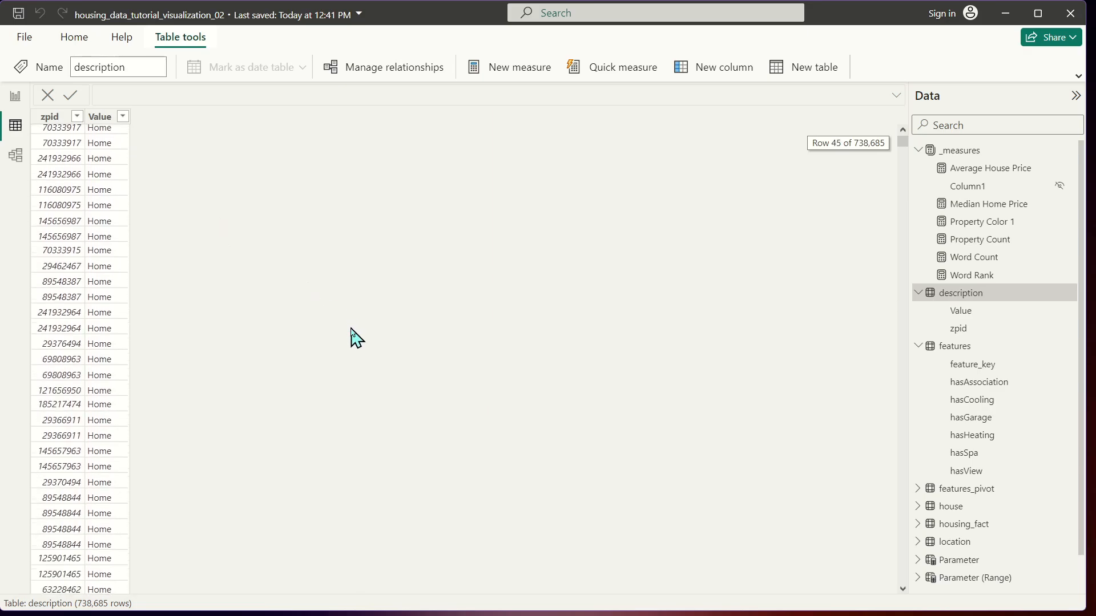
scroll(343, 338, "down", 10)
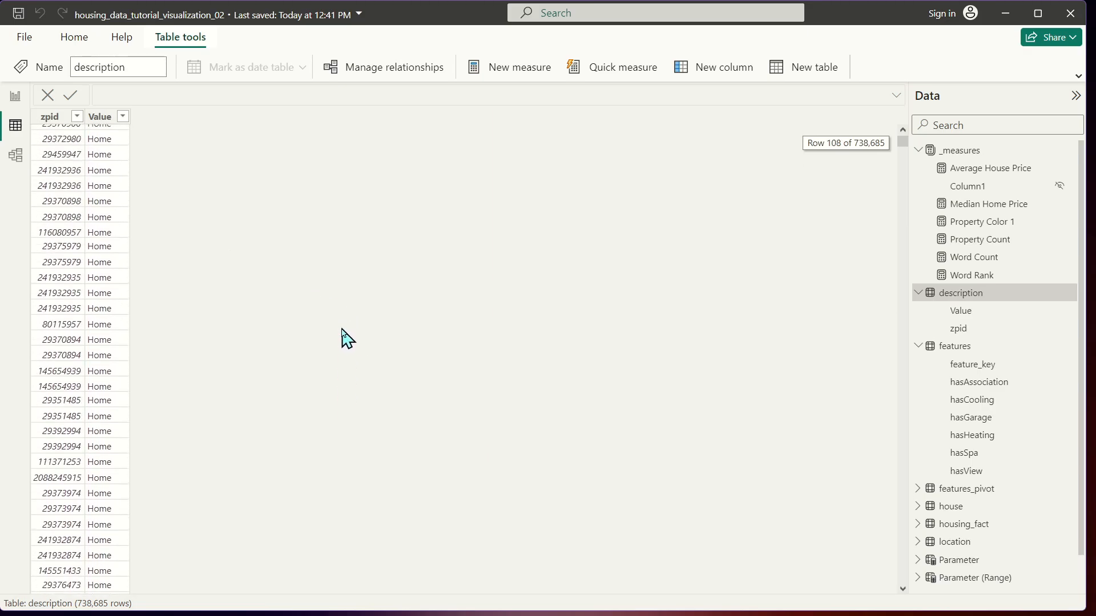
scroll(181, 505, "down", 20)
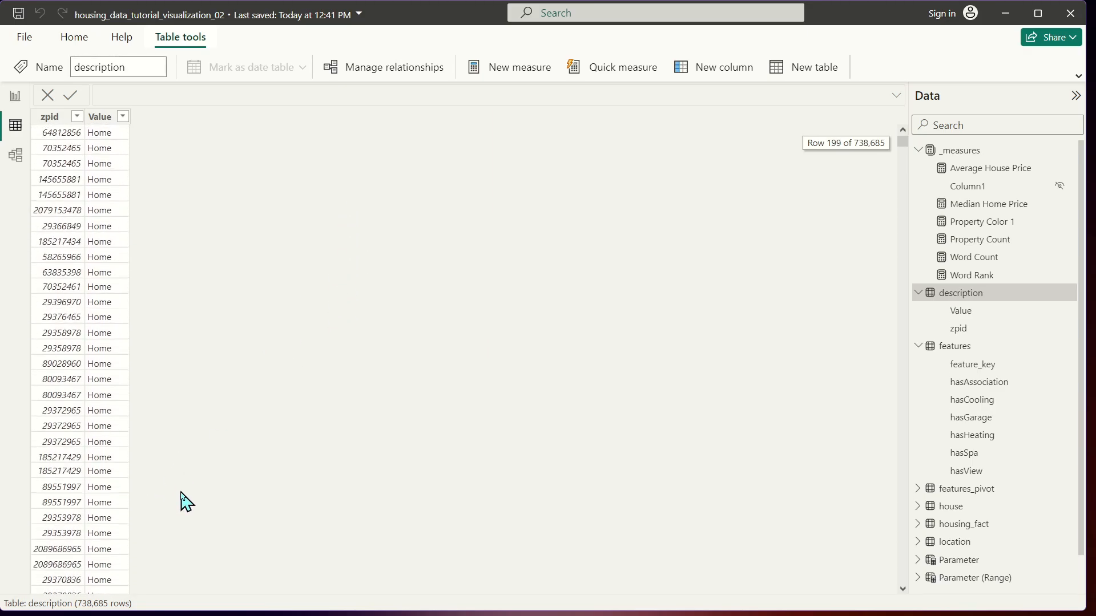
scroll(181, 505, "down", 20)
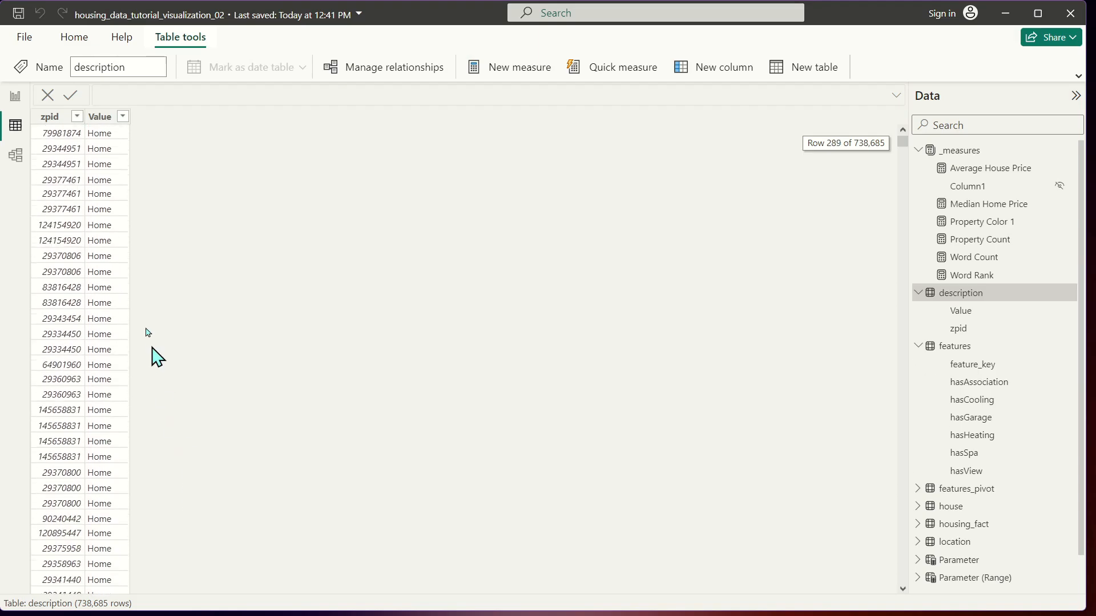
scroll(460, 318, "down", 20)
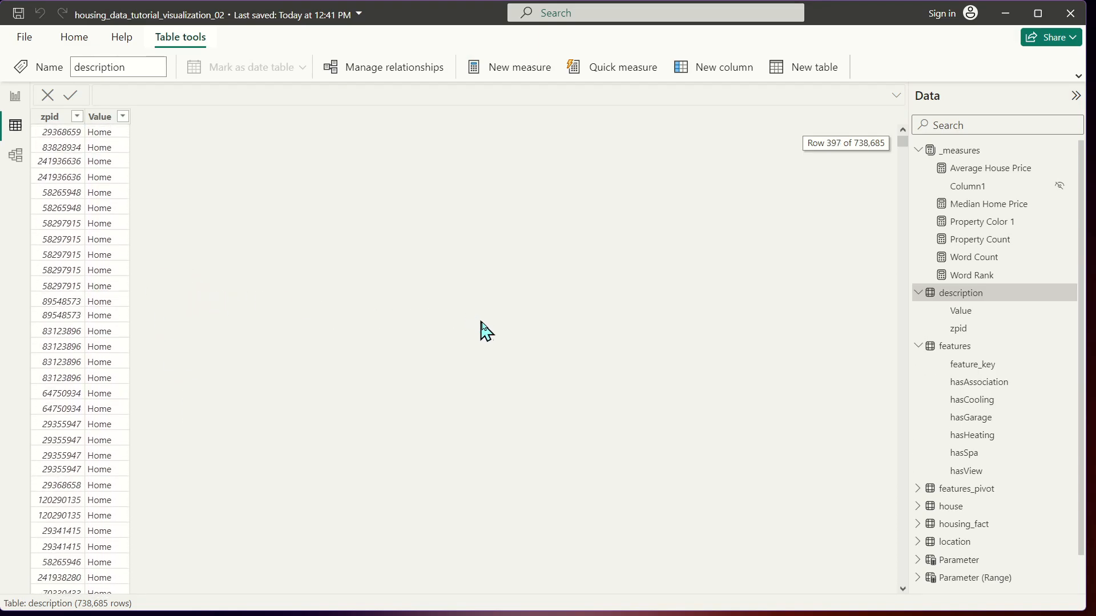
left_click_drag(901, 142, 896, 169)
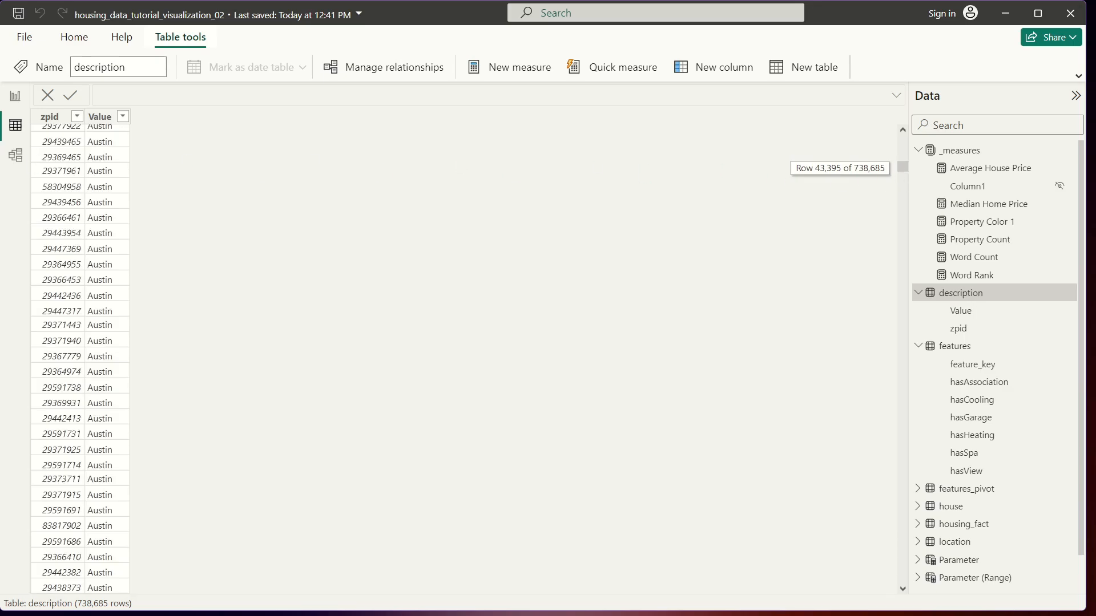
left_click(16, 96)
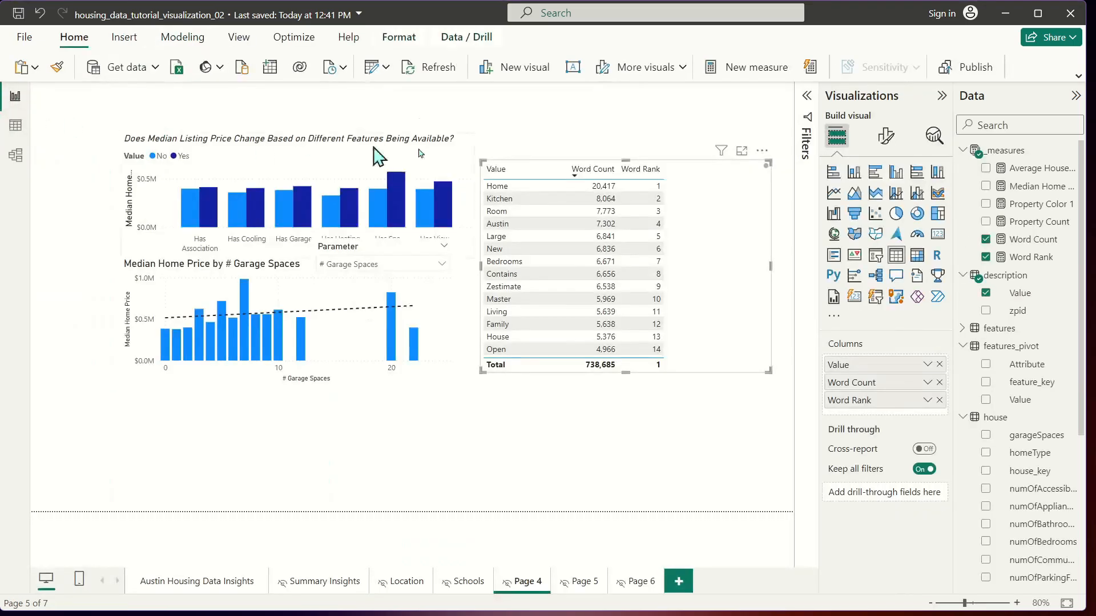
- Start a new calculated table named Word Summary using the DISTINCT function
left_click(531, 117)
scroll(1044, 365, "down", 2)
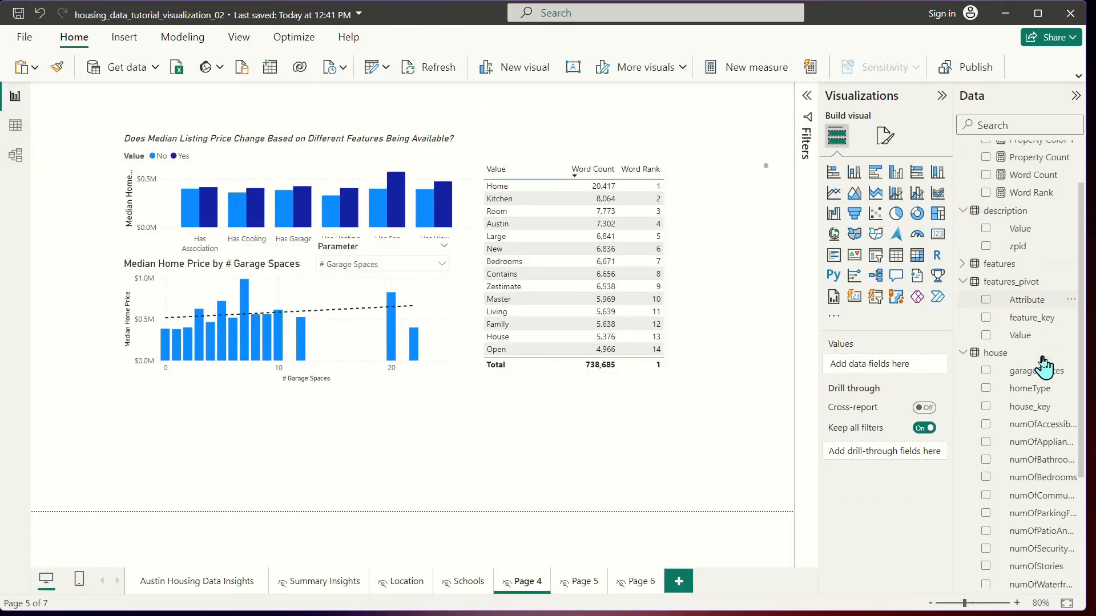
scroll(1045, 366, "down", 5)
scroll(1004, 374, "up", 7)
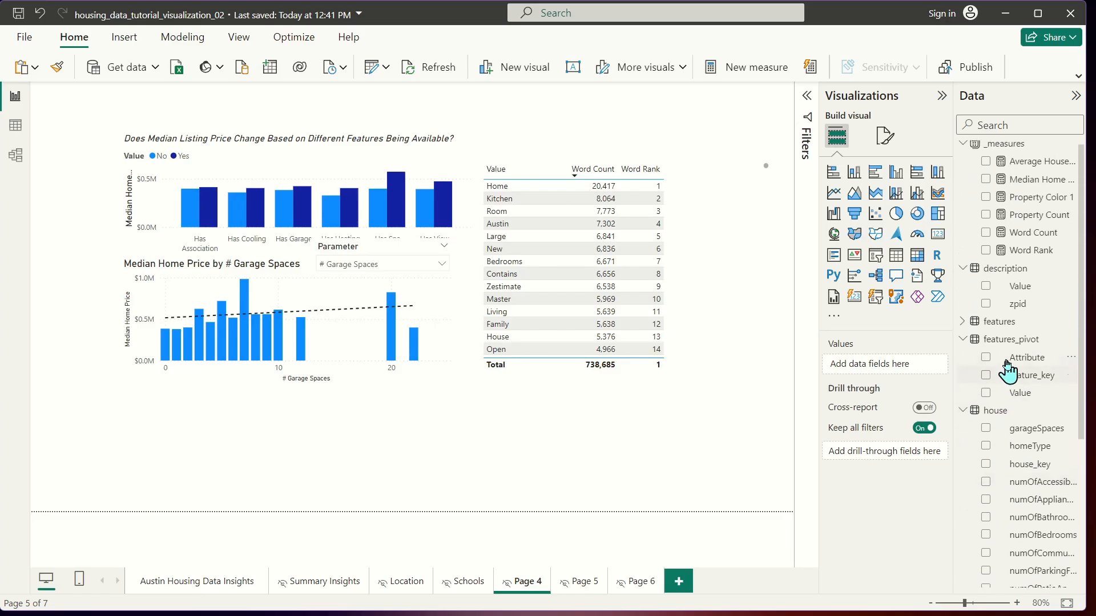
left_click(178, 35)
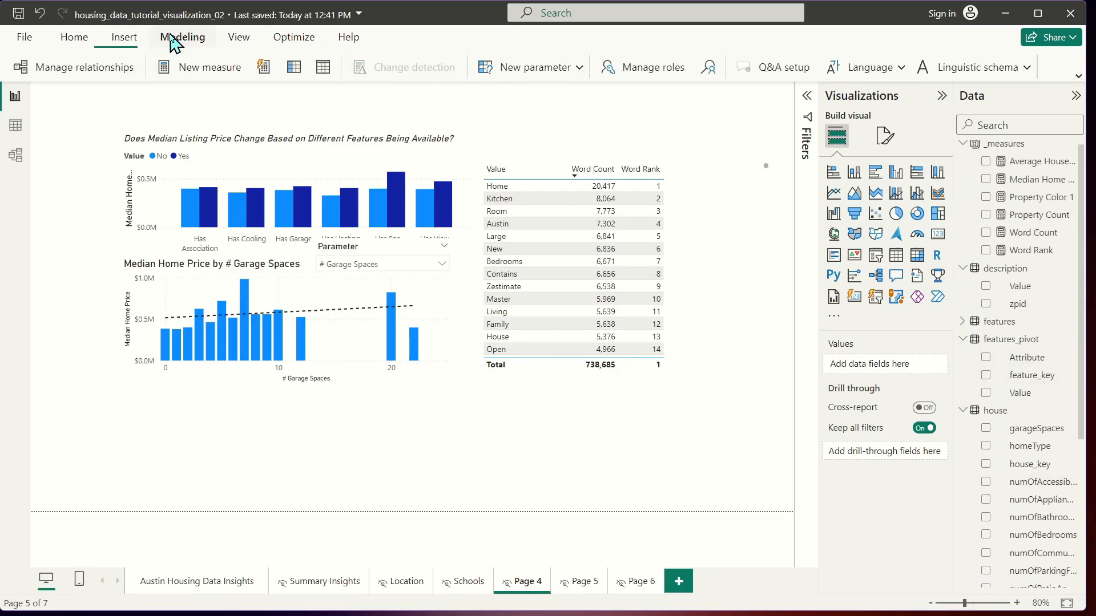
left_click(323, 68)
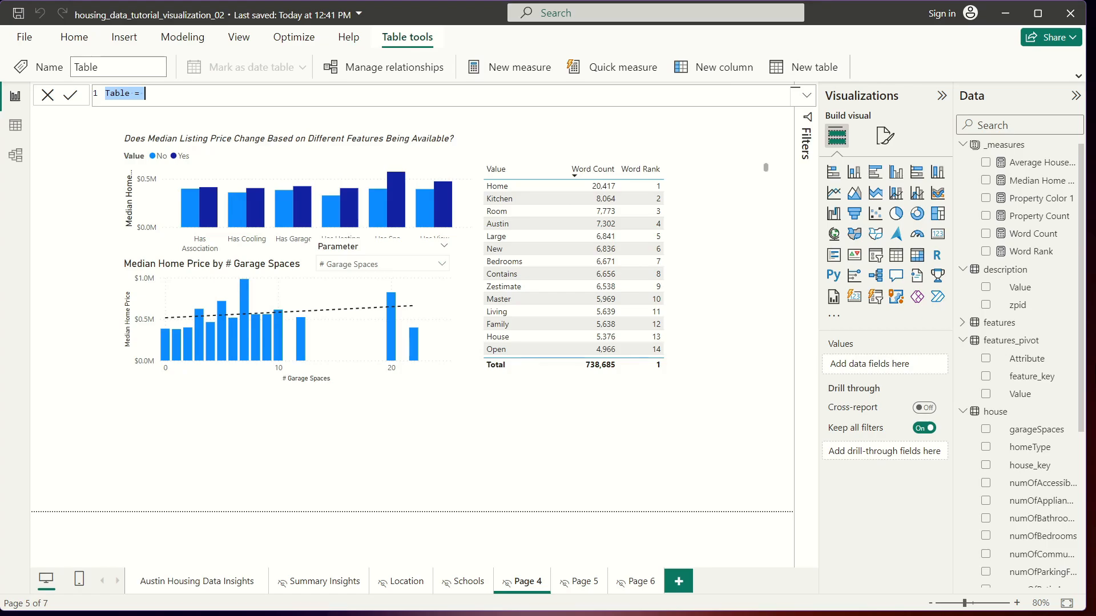
type("Word Summary")
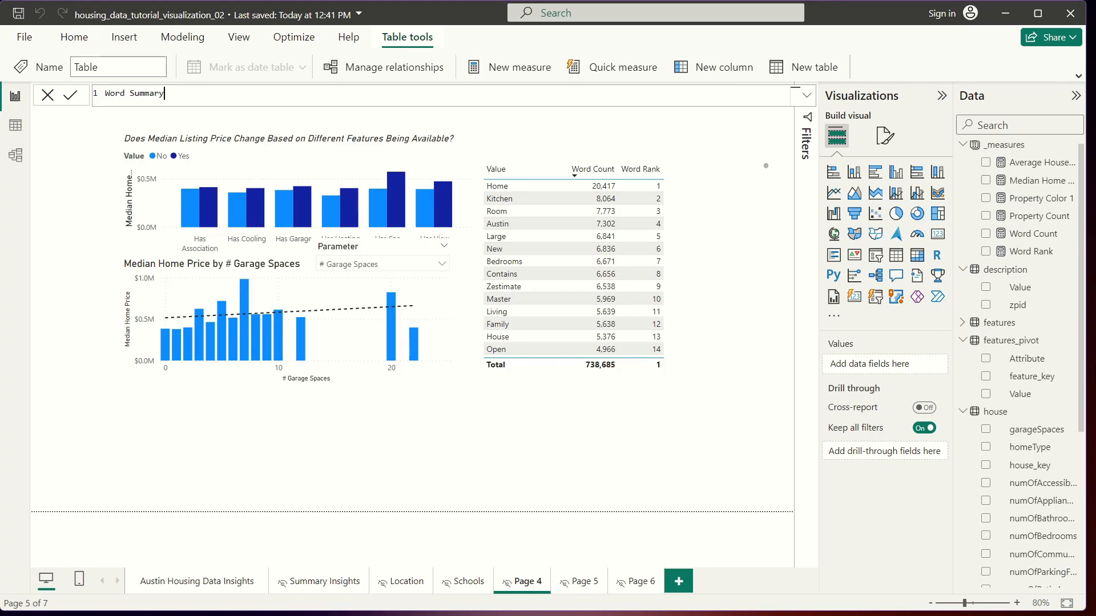
type("= DISTINCT(")
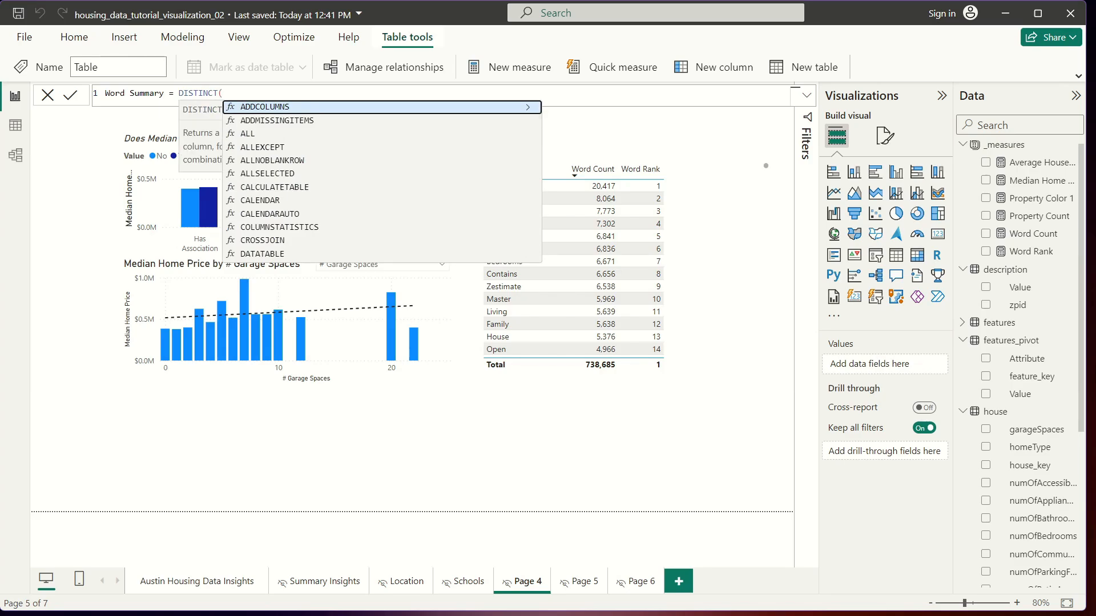
- Complete the DISTINCT formula with 'description'[Value] and create the Word Summary table
type("valu")
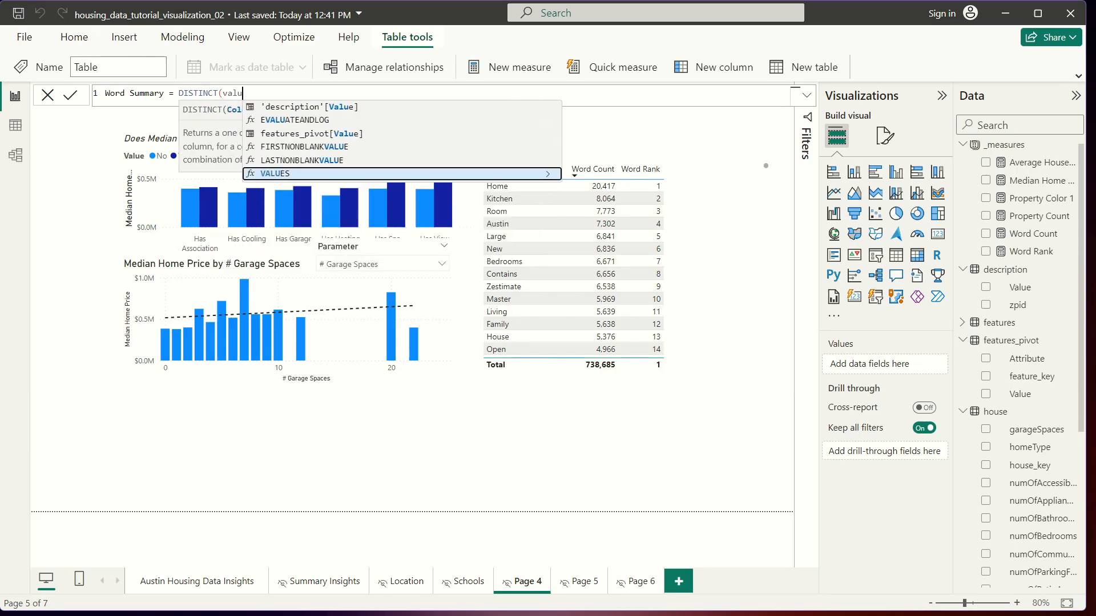
key("Up")
key("Up")
key("Up")
key("Up")
key("Up")
key("Tab")
type(")")
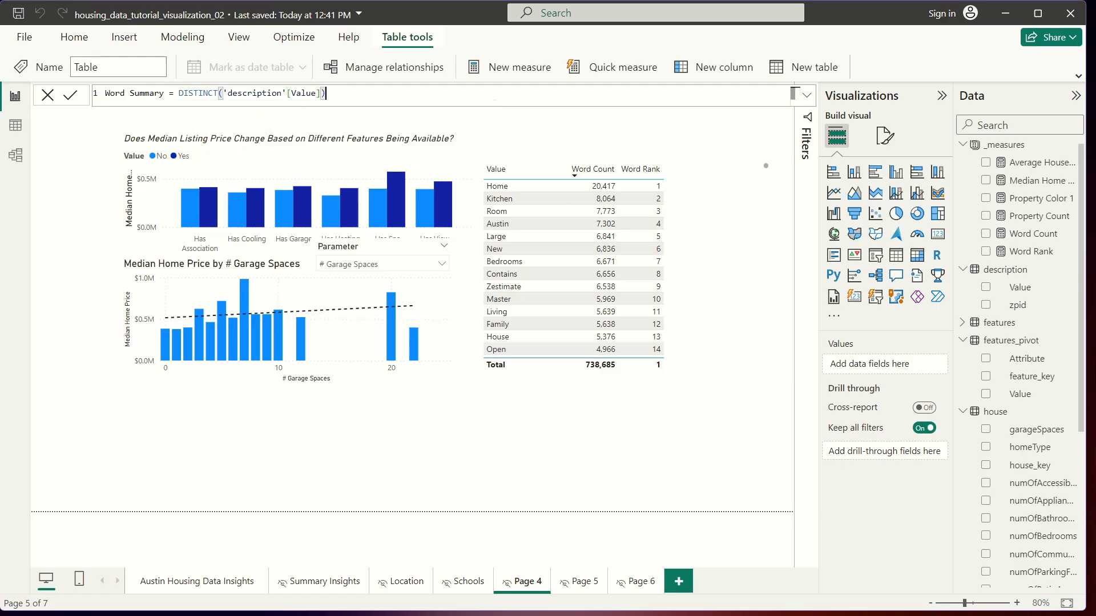
key("Return")
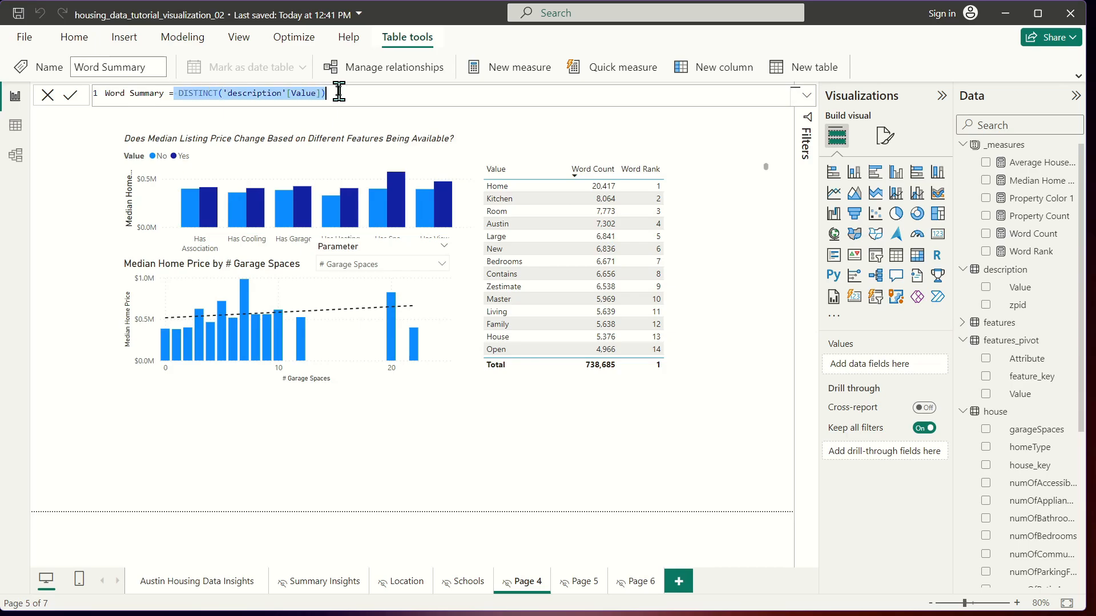
- Display the Word Summary table's data, sort its Value column descending and review the distinct words
left_click(16, 125)
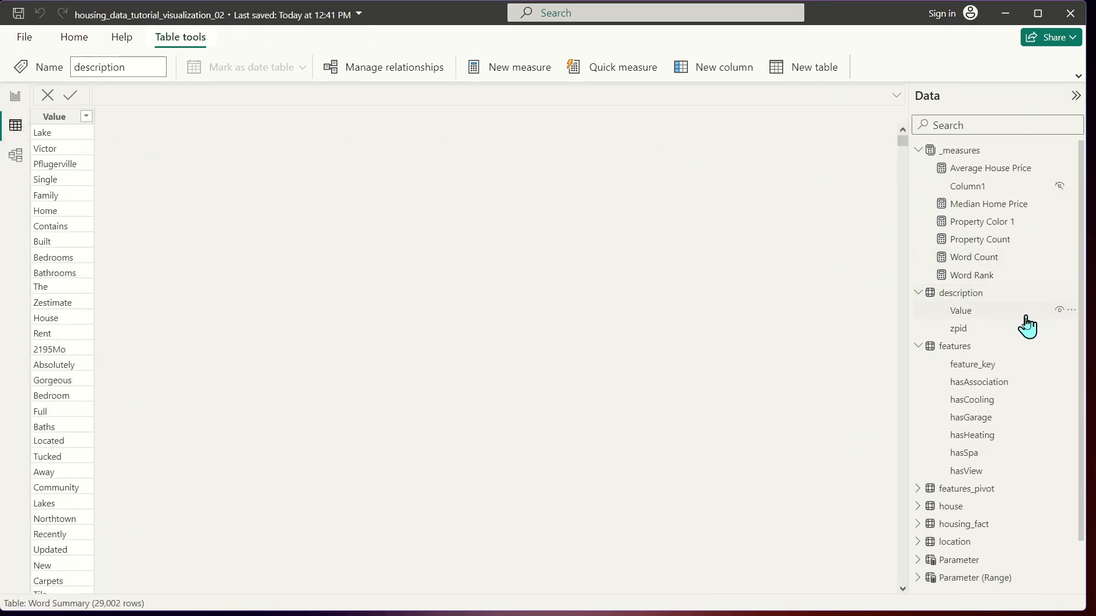
scroll(1005, 456, "down", 2)
left_click(968, 575)
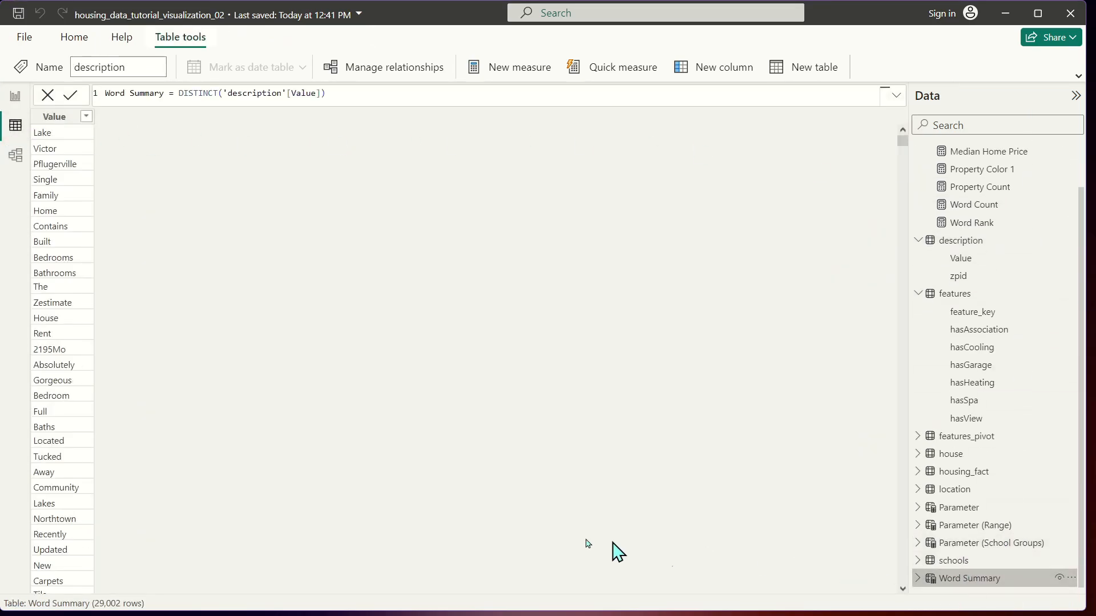
right_click(62, 123)
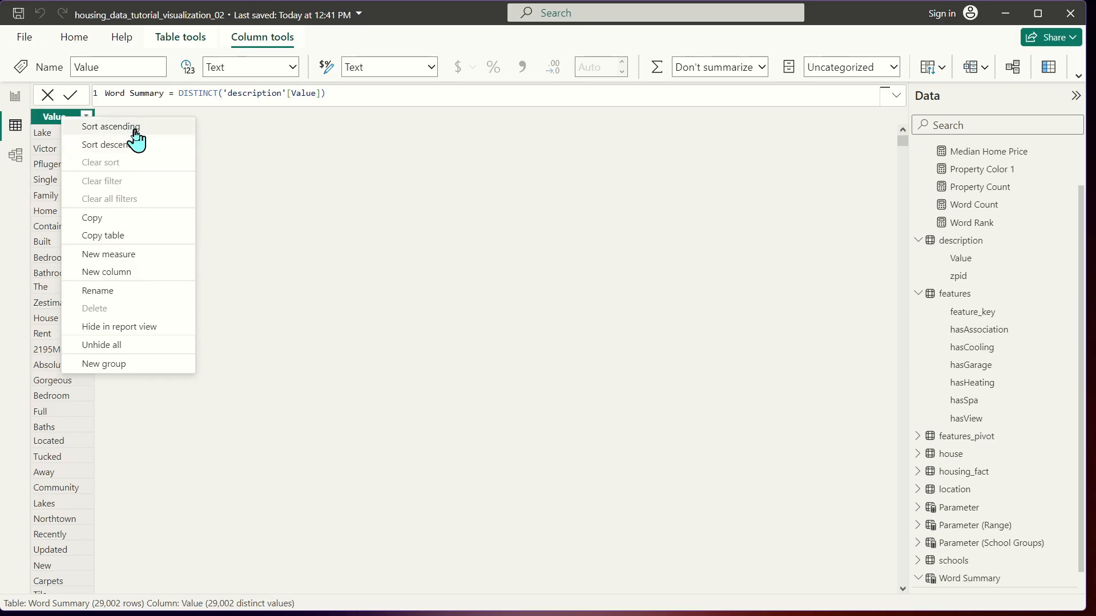
left_click(135, 146)
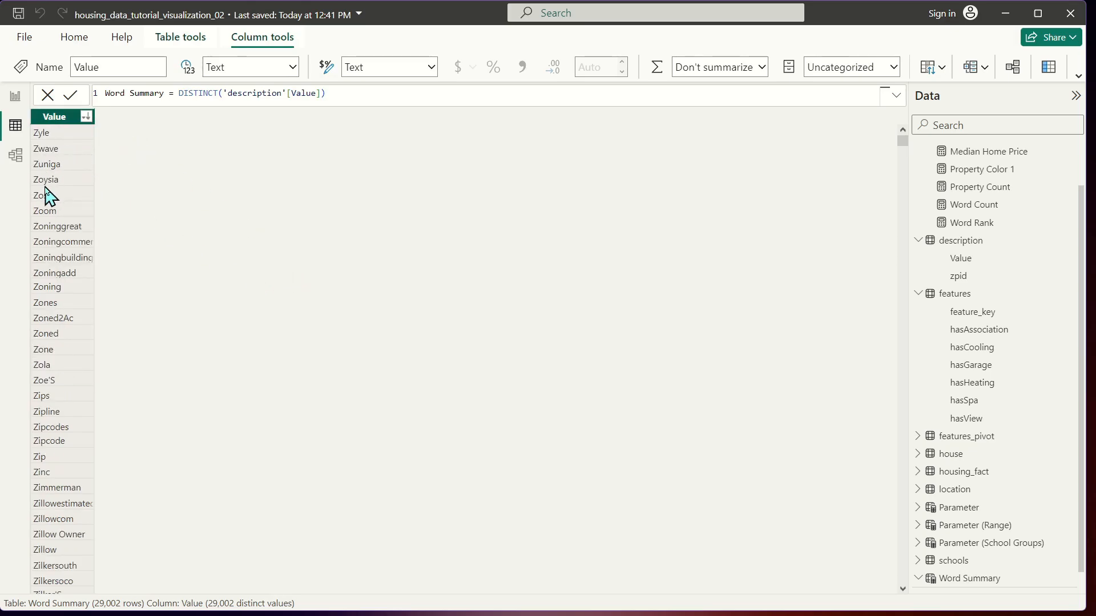
scroll(62, 200, "down", 20)
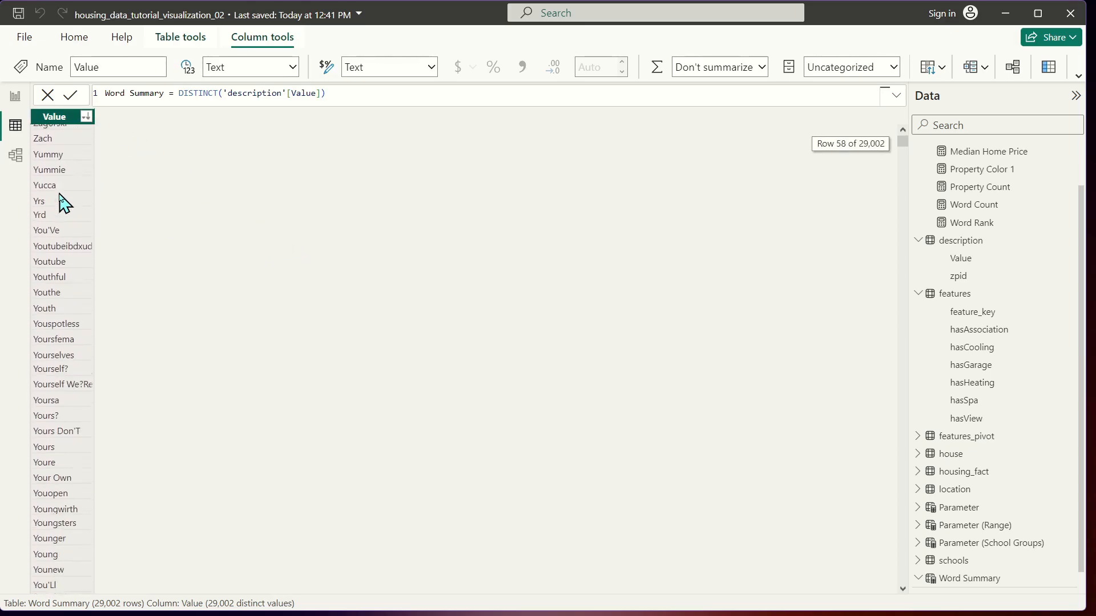
scroll(62, 199, "down", 10)
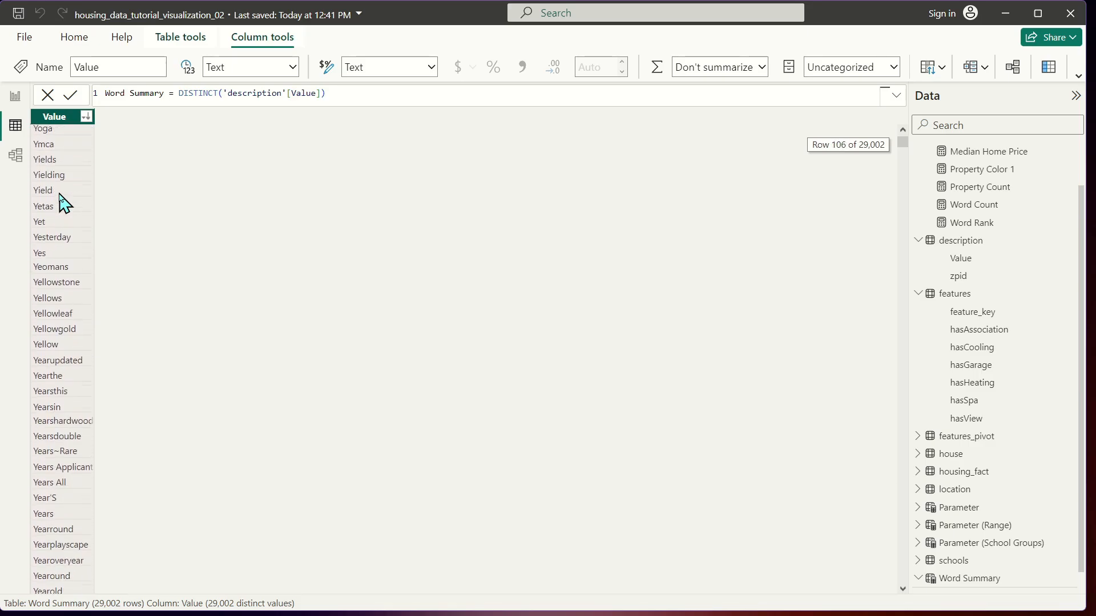
scroll(61, 200, "up", 20)
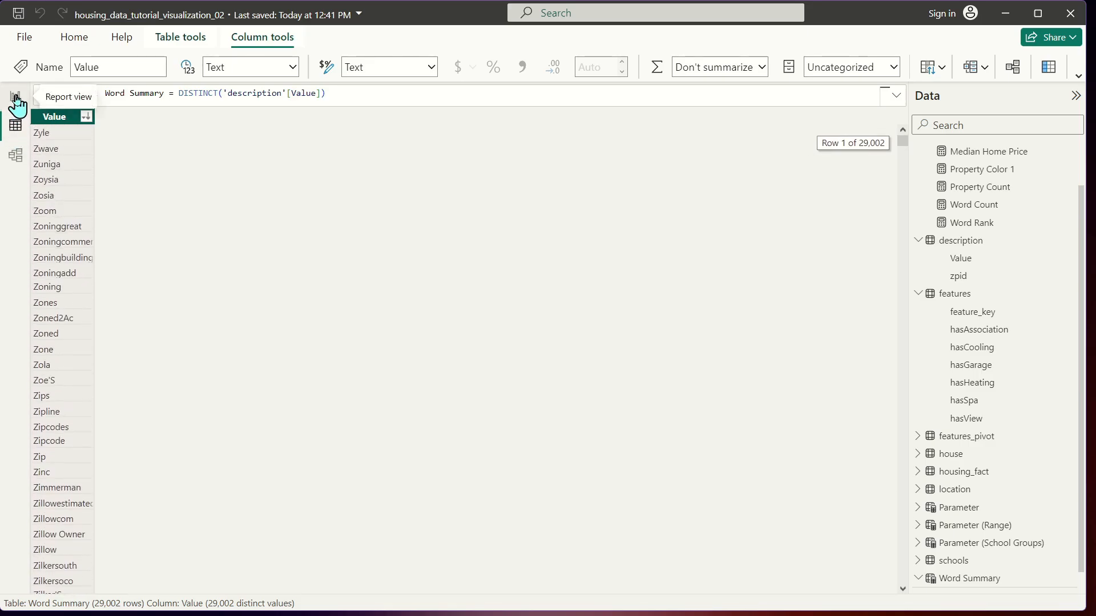
- Return to the report page, select the word table visual and open the Word Rank measure's formula
left_click(15, 96)
left_click(725, 273)
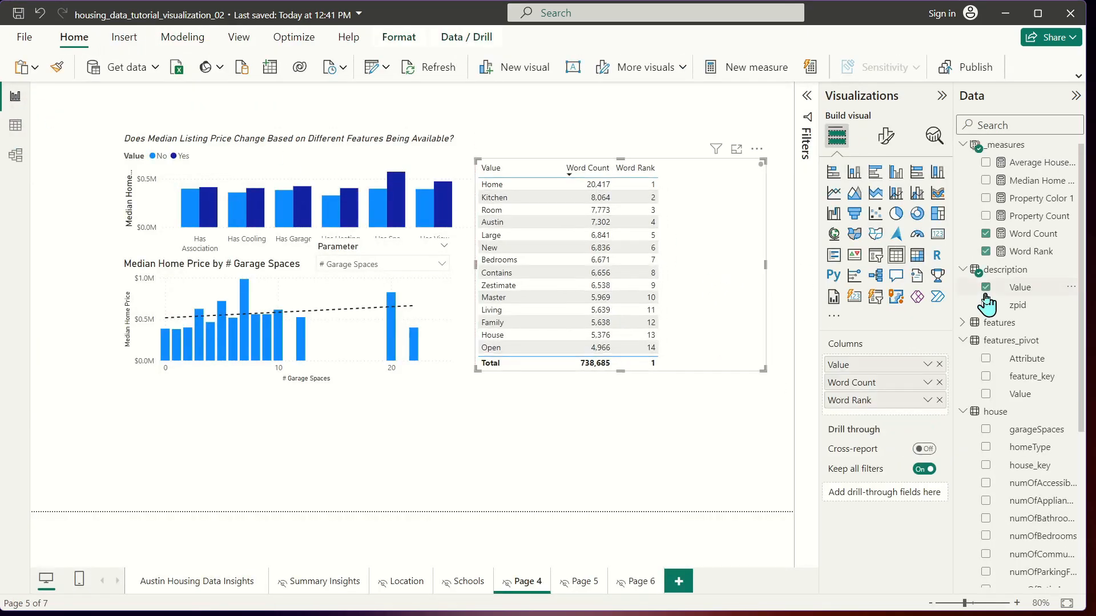
left_click(1031, 251)
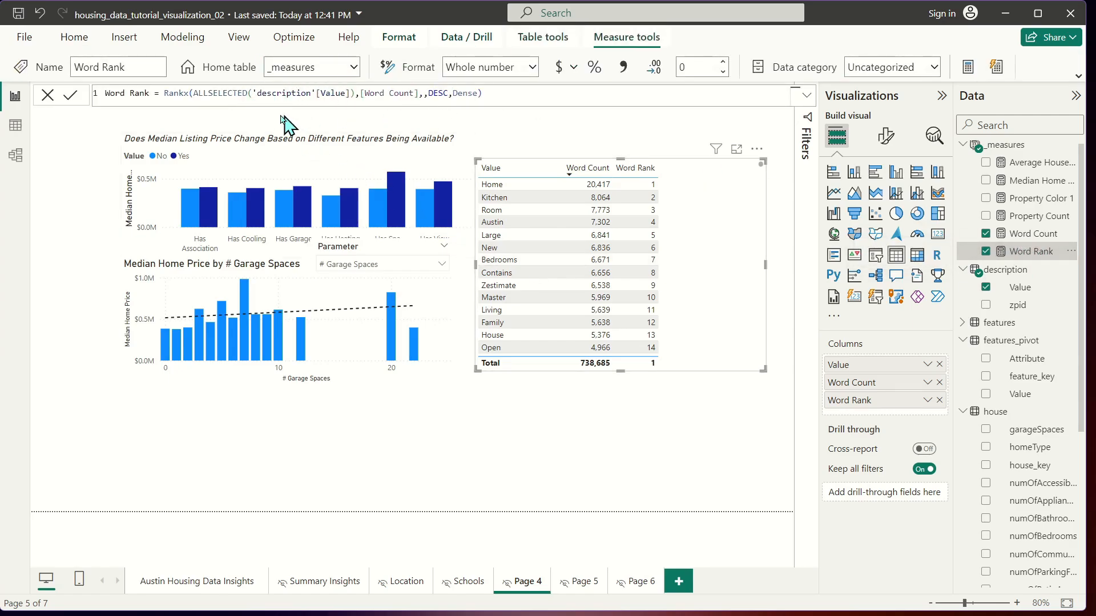
- Show the data model and move the Word Summary table to just below the description table
left_click(15, 155)
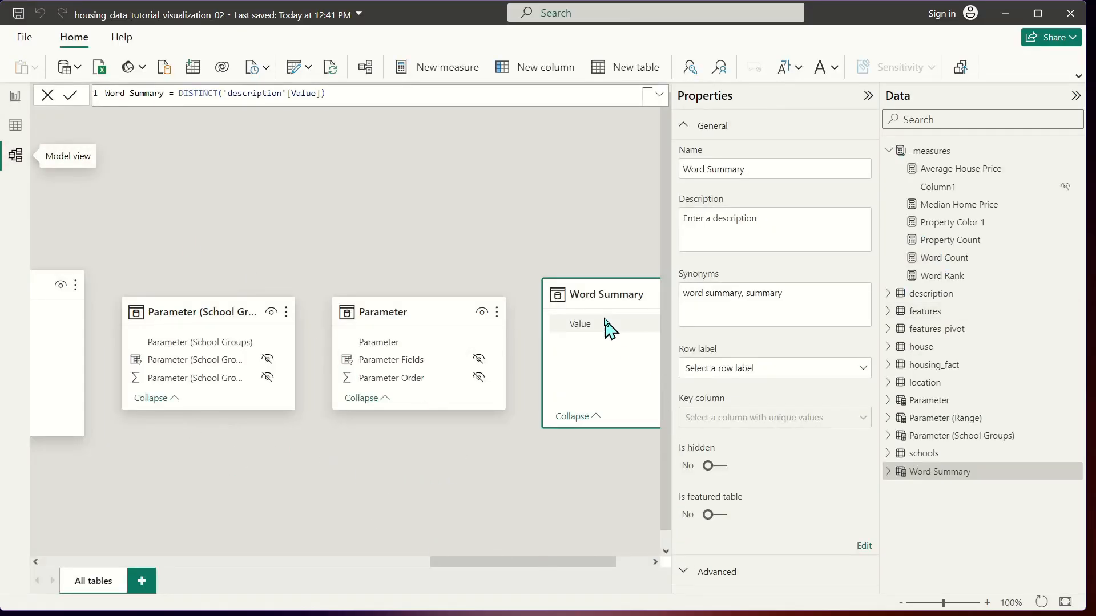
left_click_drag(605, 323, 109, 460)
left_click_drag(504, 563, 329, 563)
left_click_drag(610, 497, 85, 465)
left_click_drag(286, 562, 94, 559)
left_click(422, 564)
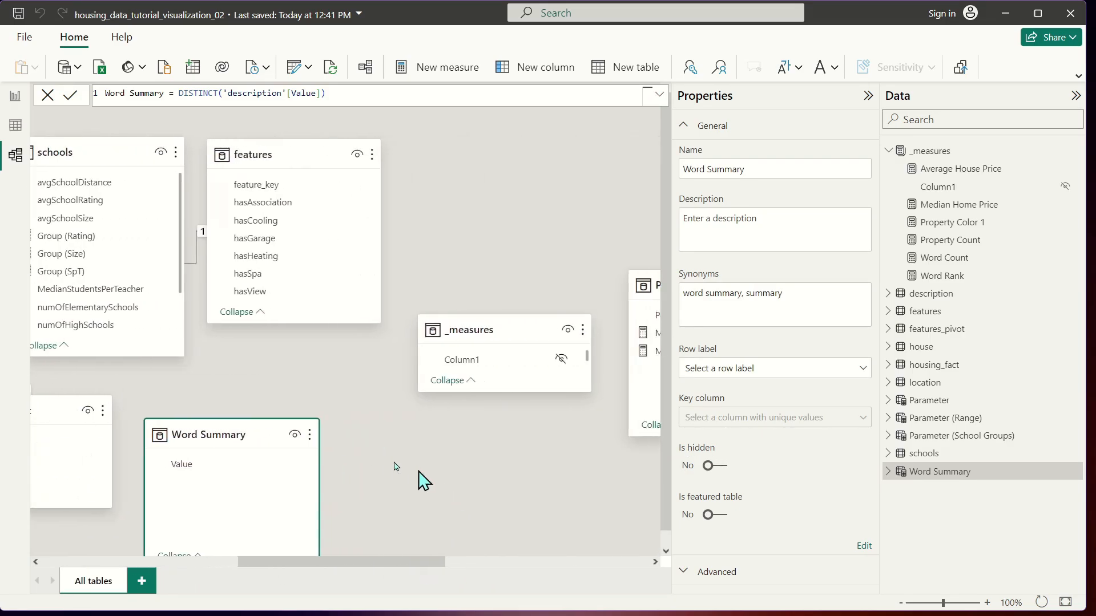
left_click_drag(269, 564, 226, 564)
left_click_drag(319, 441, 59, 520)
left_click_drag(227, 564, 156, 565)
left_click_drag(508, 531, 244, 553)
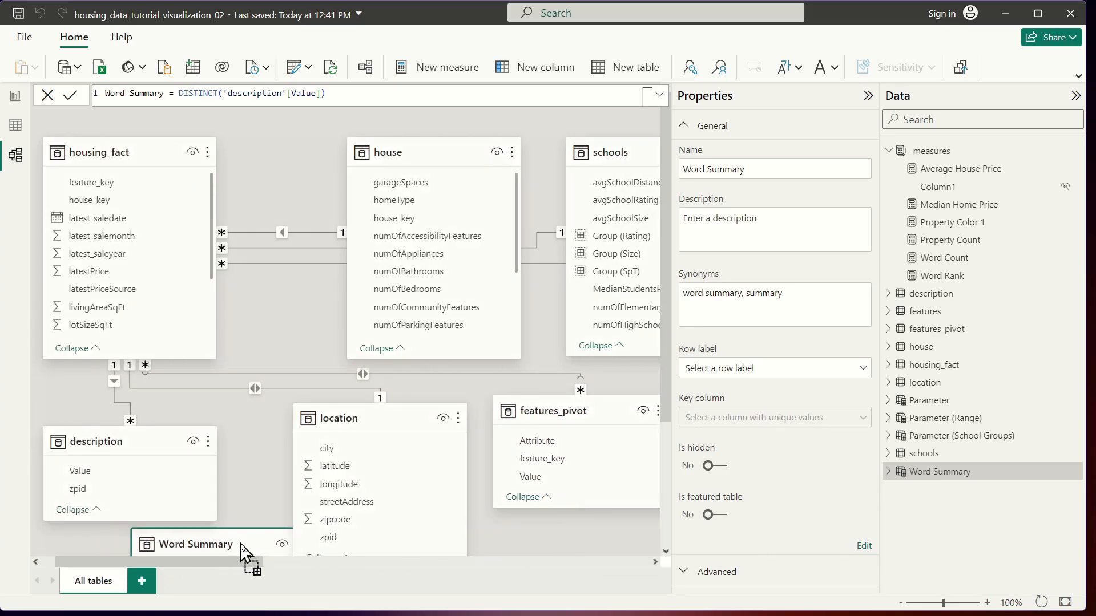
scroll(257, 464, "down", 3)
left_click_drag(207, 383, 201, 399)
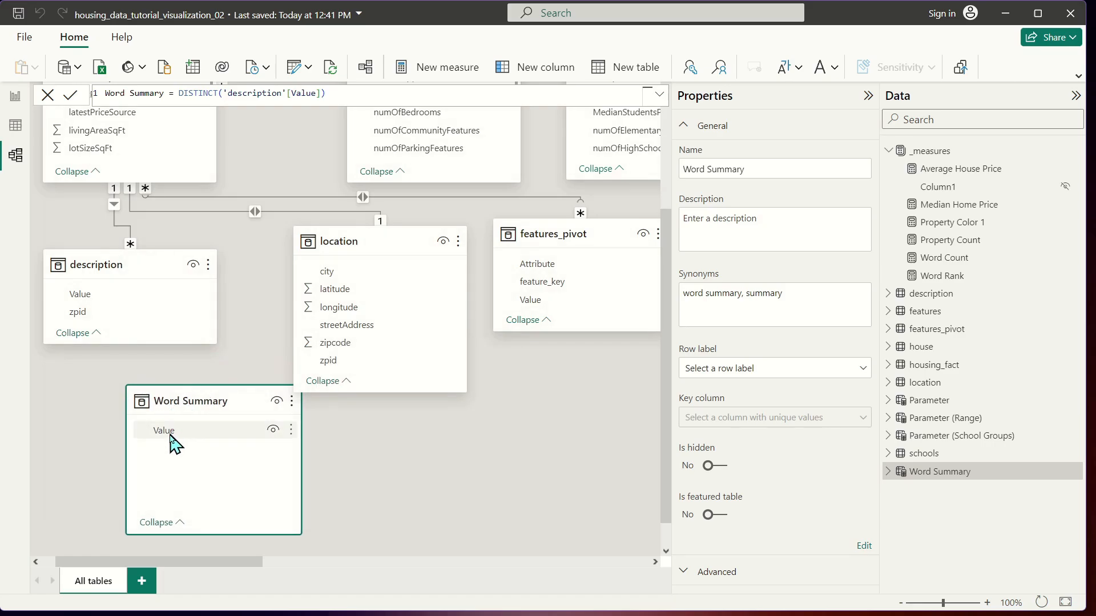
- Relate description's Value column to Word Summary's Value column and place the Word Summary table clear of the location table
left_click_drag(268, 422, 269, 425)
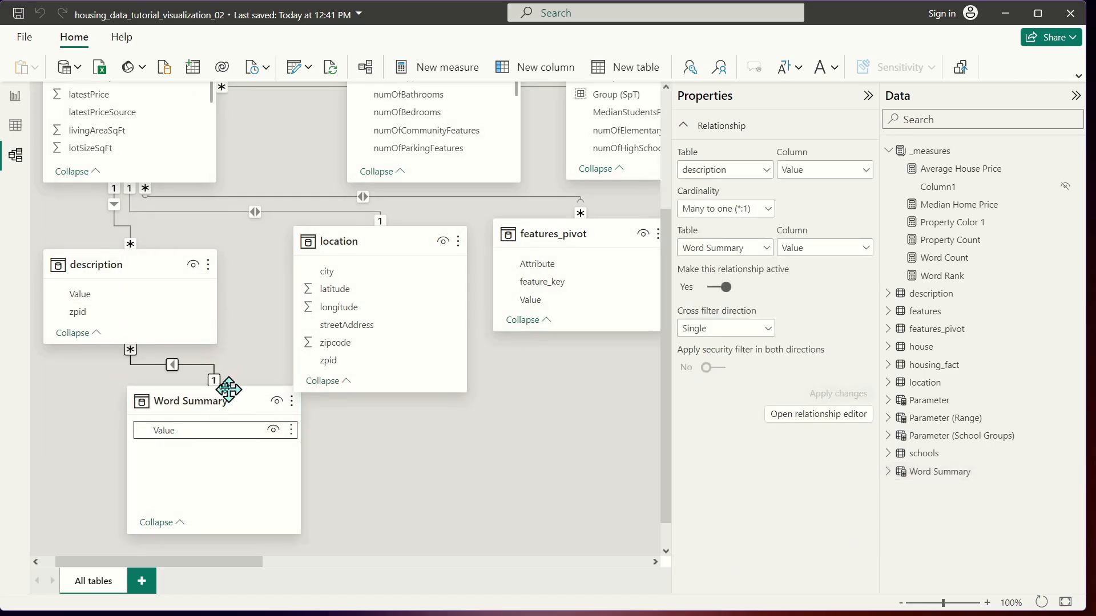
left_click_drag(202, 395, 177, 413)
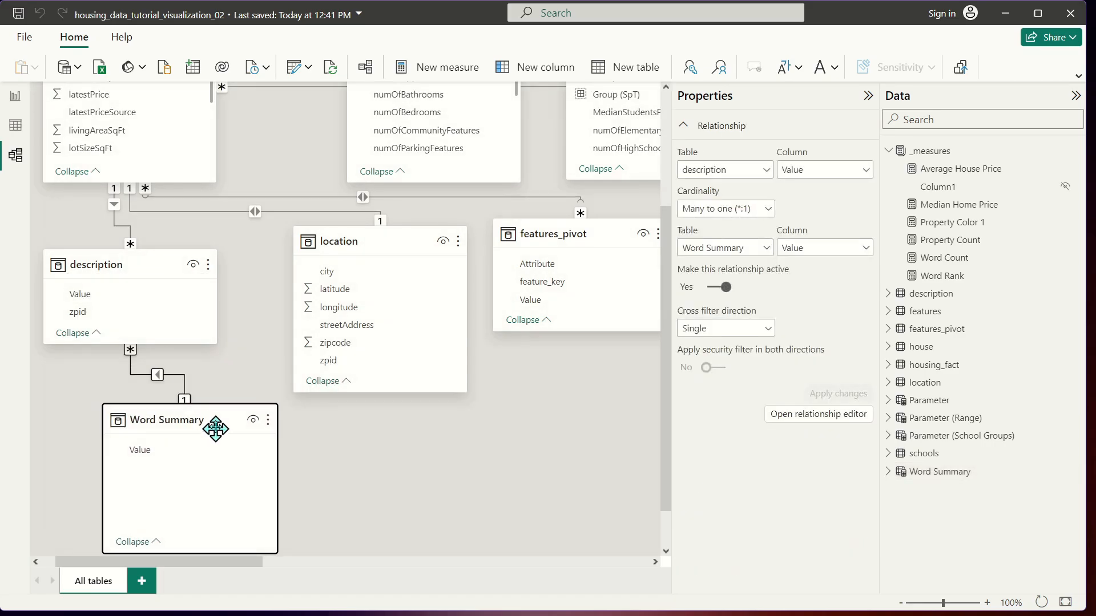
left_click(95, 262)
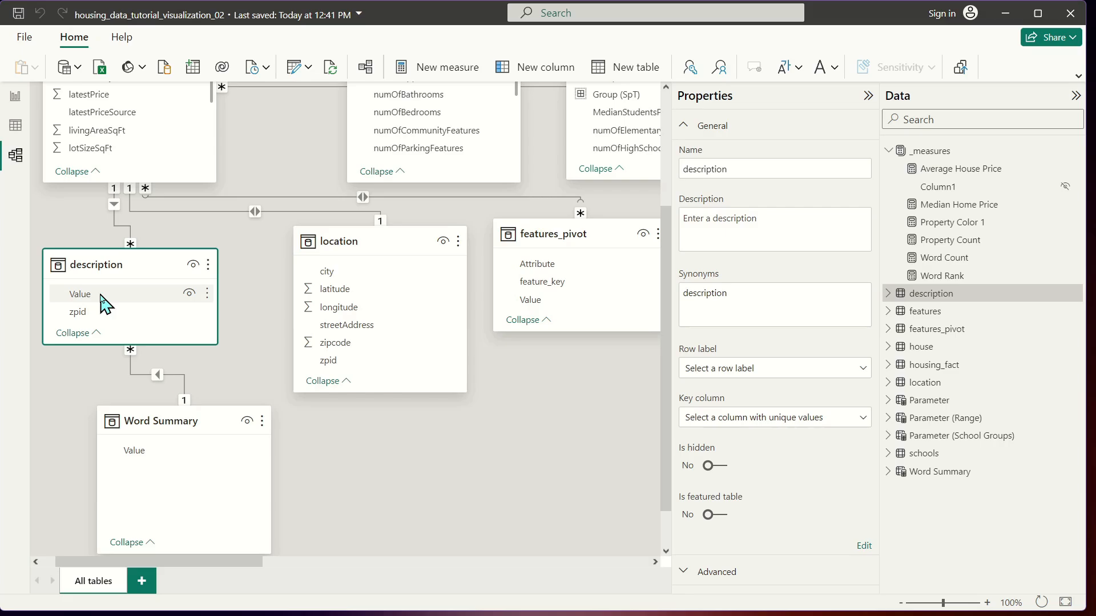
- Back in the report, replace the word table visual's description Value column with Value from Word Summary as the first column
left_click(15, 97)
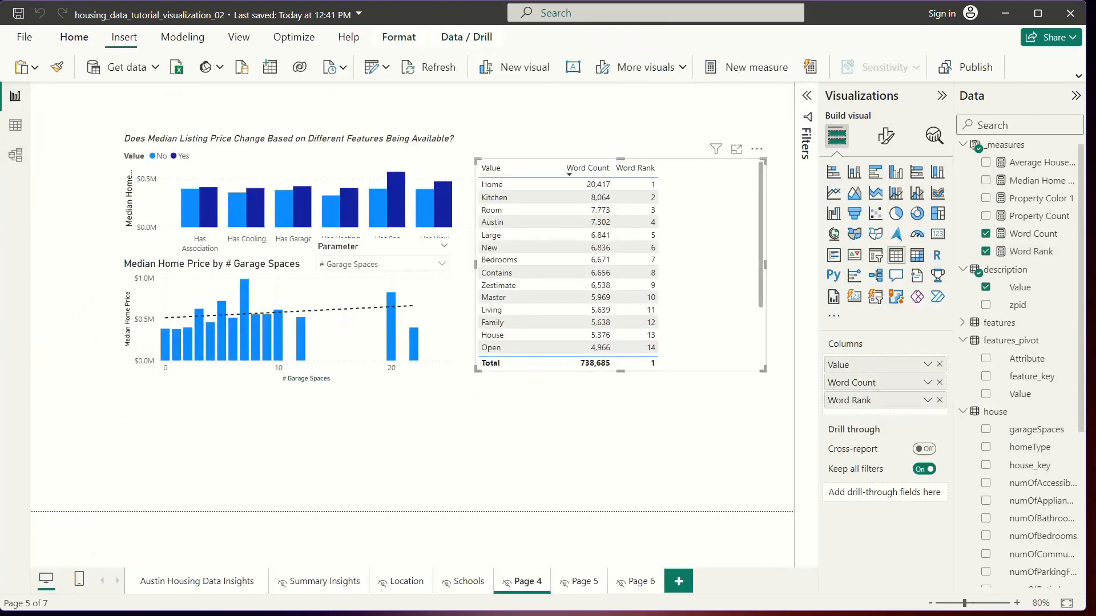
left_click(1031, 251)
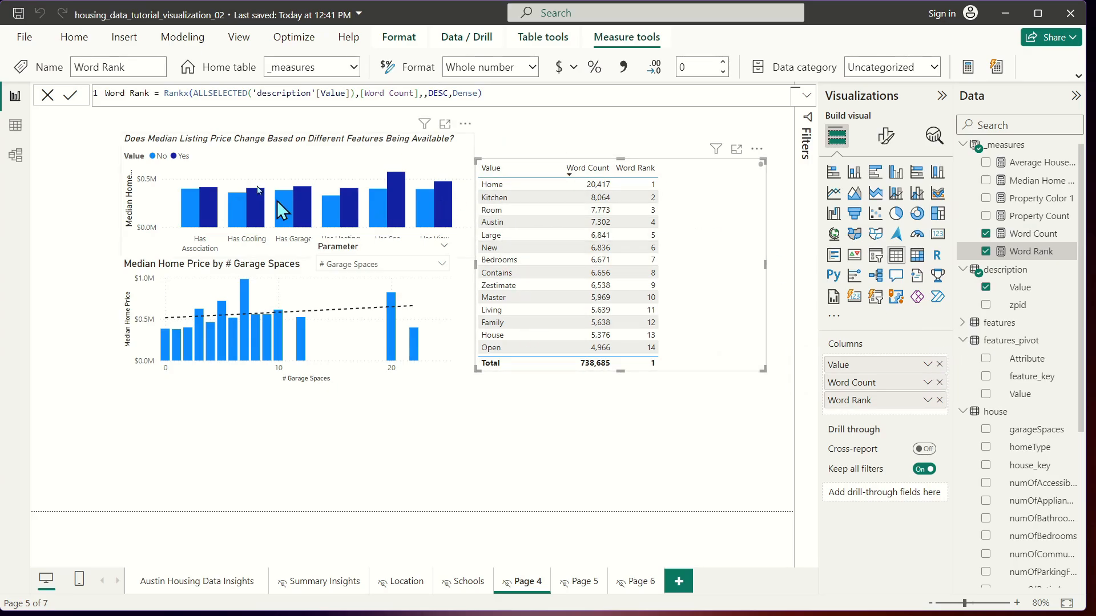
double_click(284, 93)
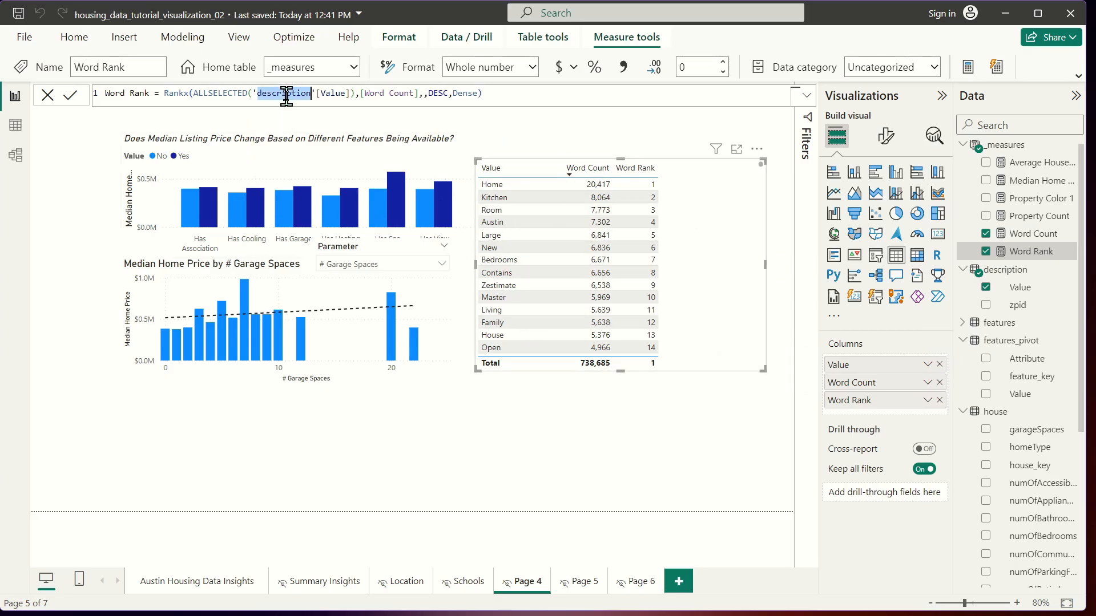
left_click(938, 365)
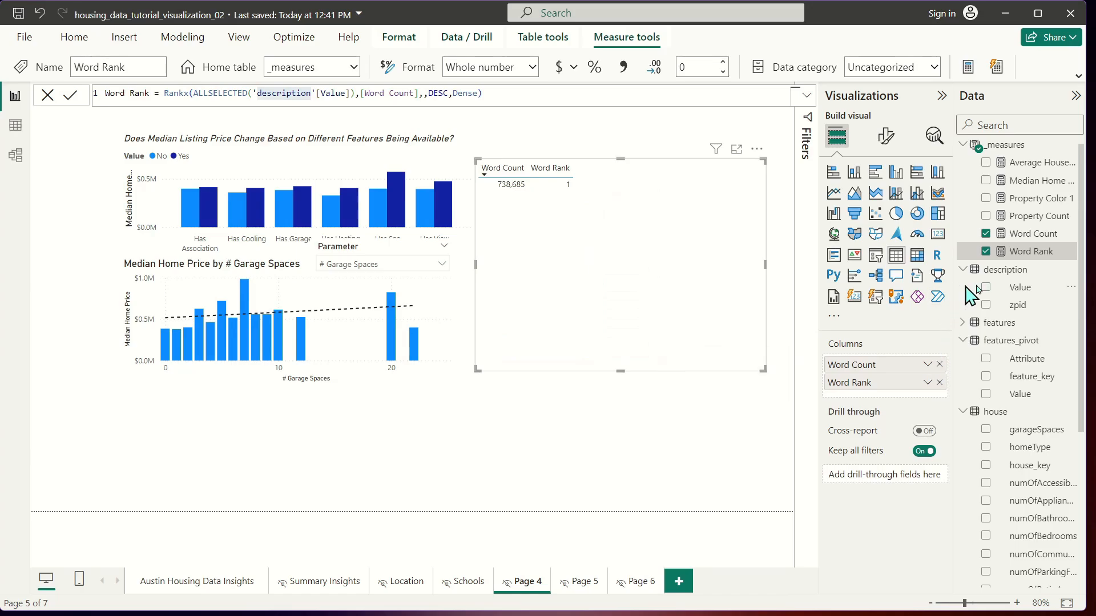
scroll(1004, 434, "down", 5)
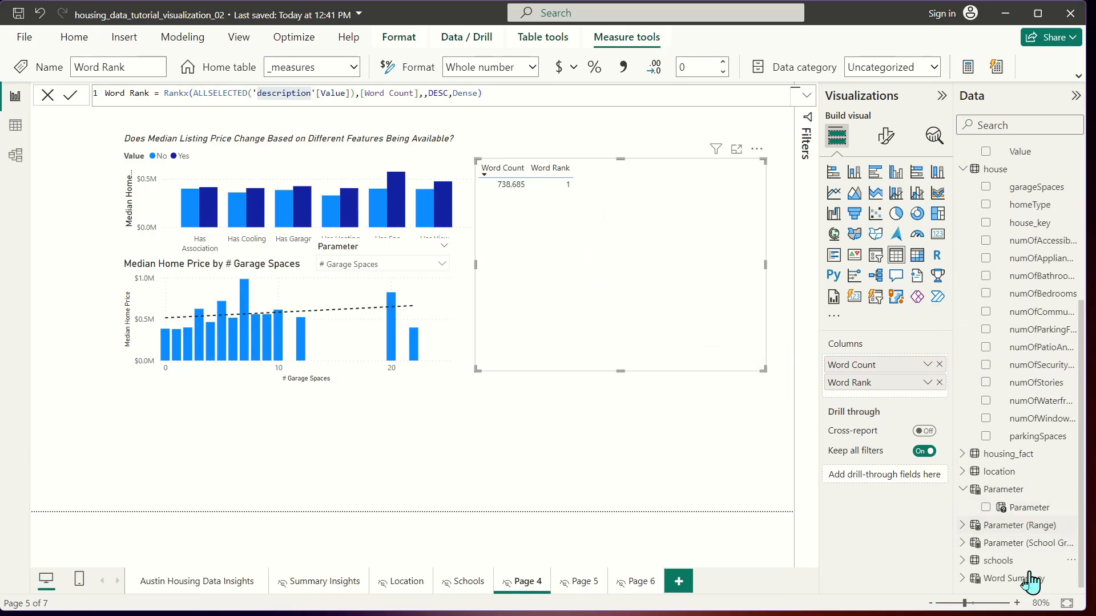
left_click(962, 579)
scroll(1036, 528, "down", 1)
left_click_drag(1015, 578, 891, 368)
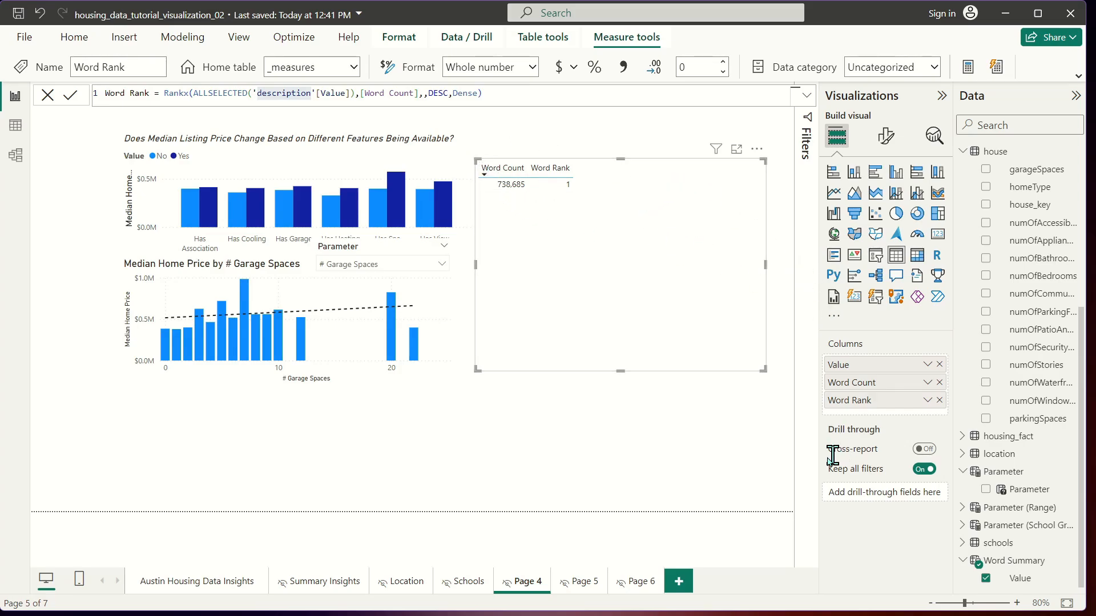
- Change the Word Rank formula to rank over ALLSELECTED('Word Summary'[Value]) in place of the description table
scroll(1040, 237, "up", 5)
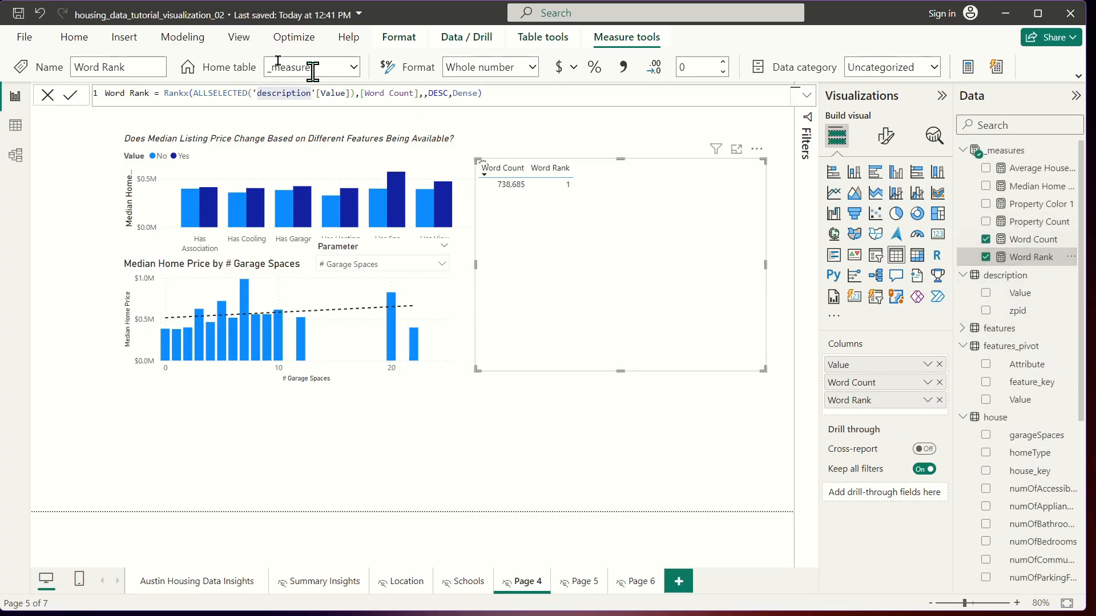
left_click_drag(253, 92, 272, 92)
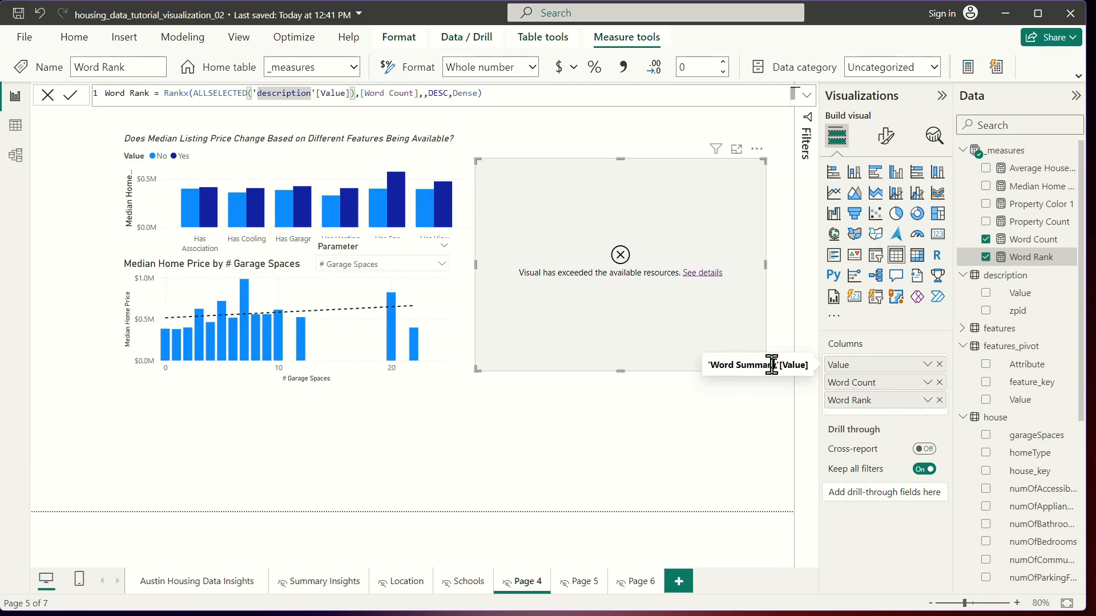
left_click(272, 91)
double_click(275, 92)
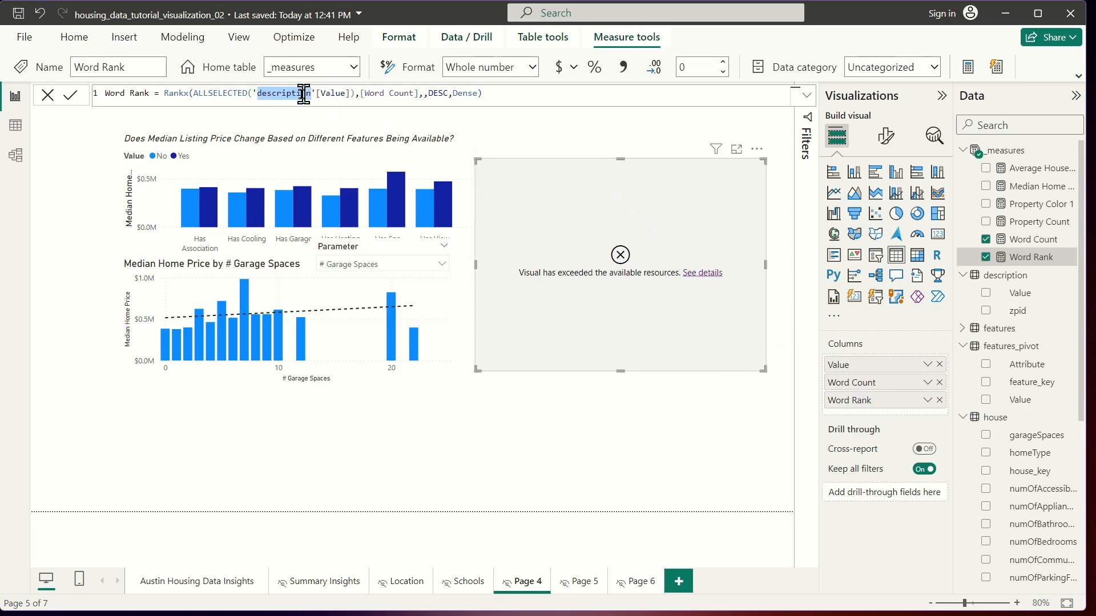
type("Word")
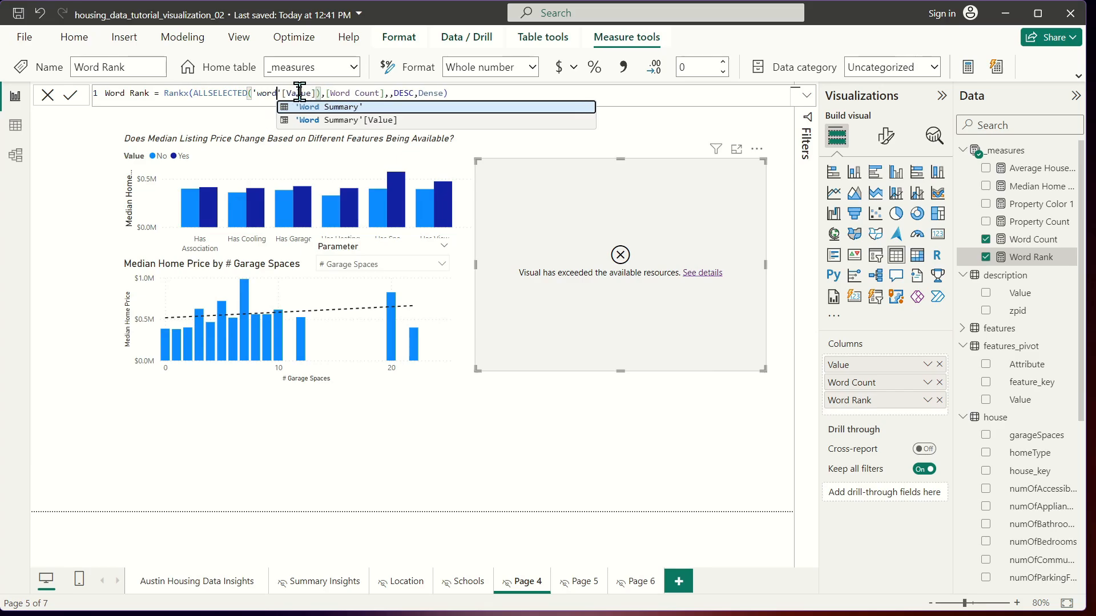
key("Tab")
key("Return")
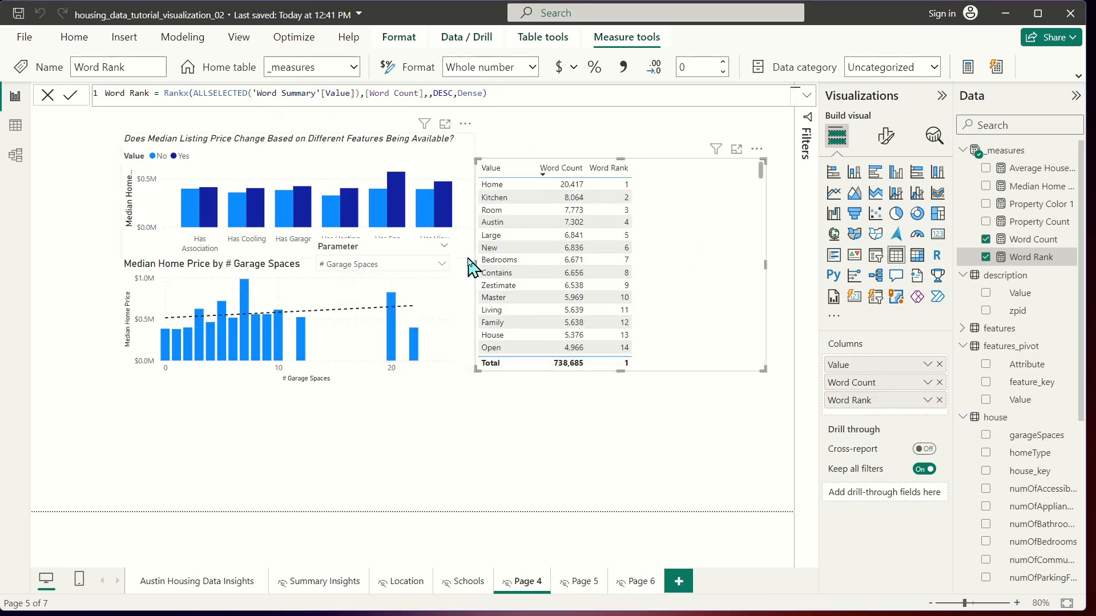
- Shrink the word table visual and move it to the upper-right area of the report page
left_click_drag(475, 261, 519, 261)
scroll(665, 294, "down", 3)
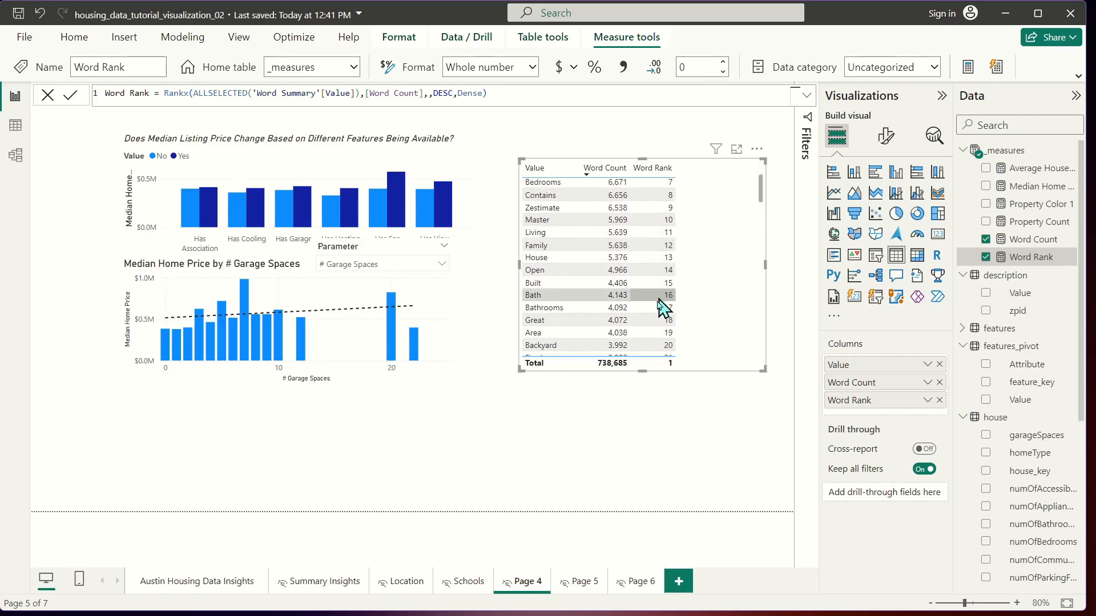
scroll(692, 280, "up", 5)
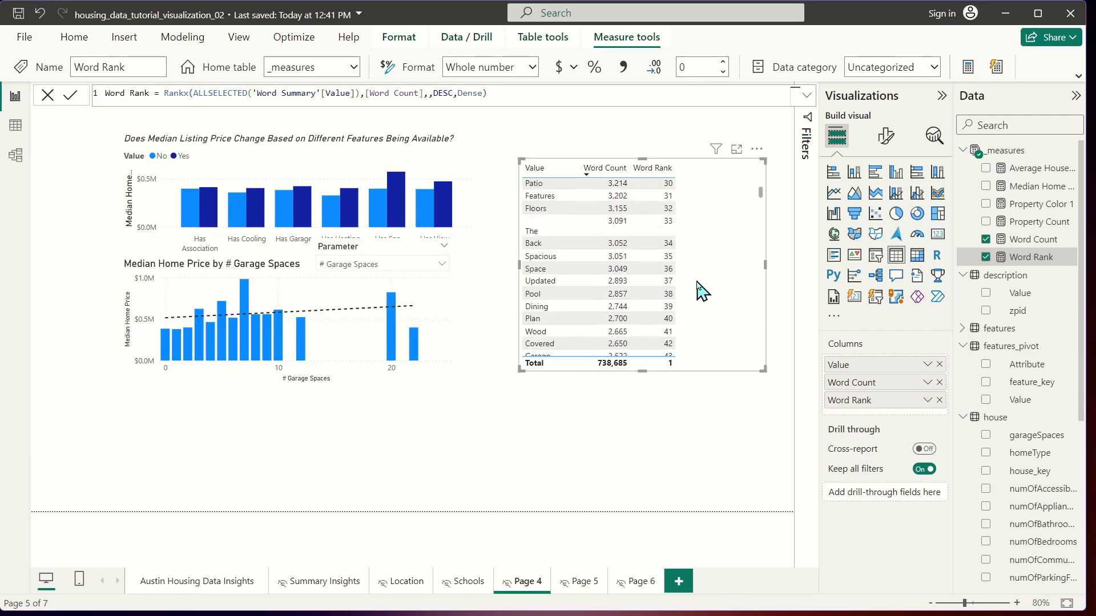
left_click(729, 416)
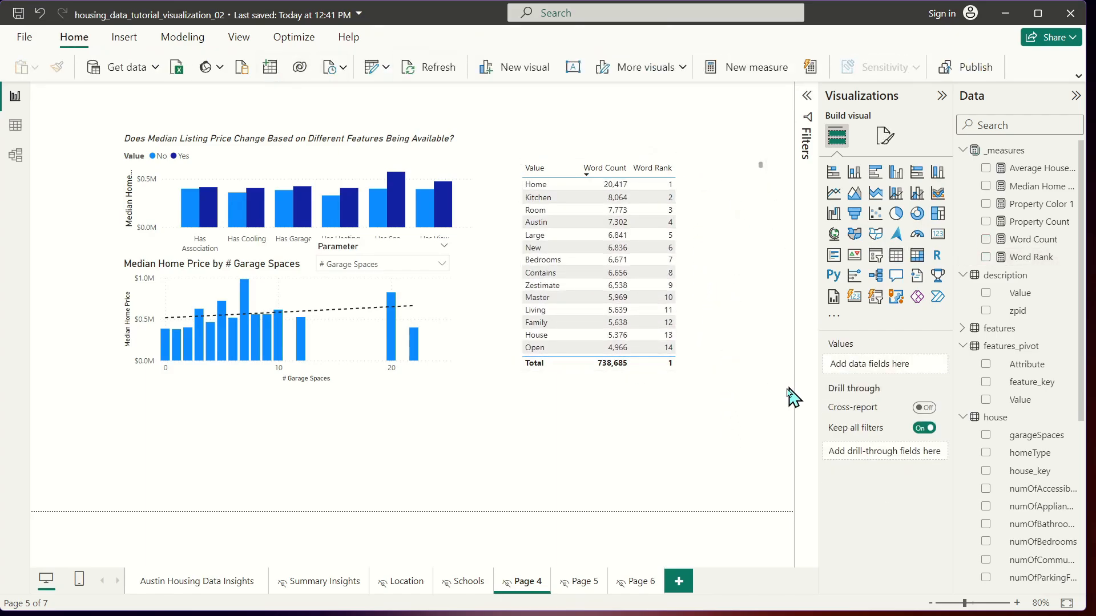
left_click_drag(736, 333, 768, 255)
left_click_drag(656, 295, 693, 244)
left_click_drag(737, 172, 721, 185)
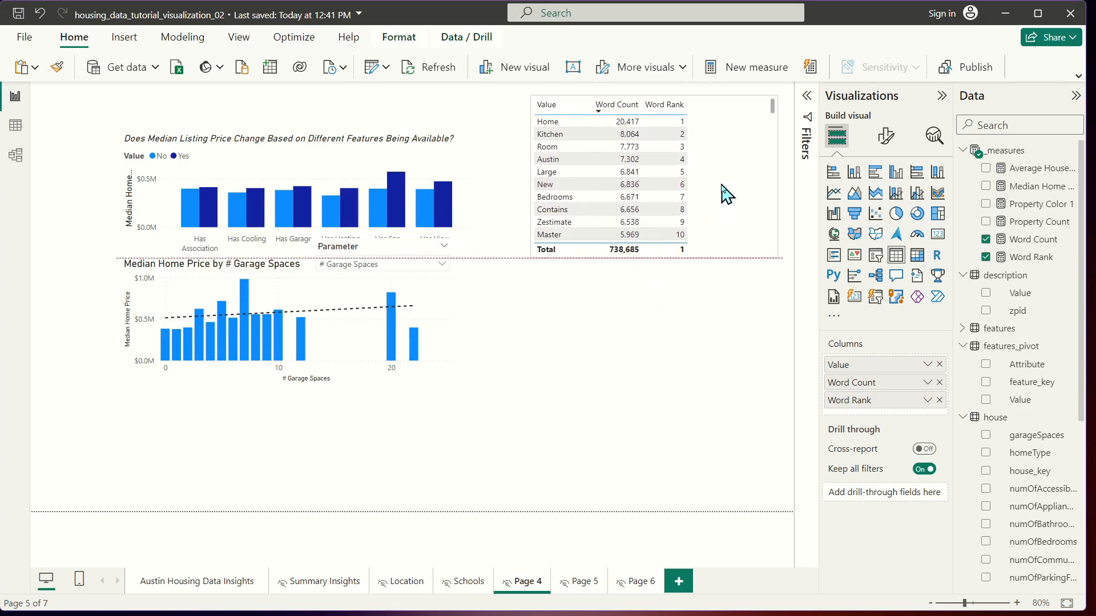
left_click(658, 295)
left_click(724, 143)
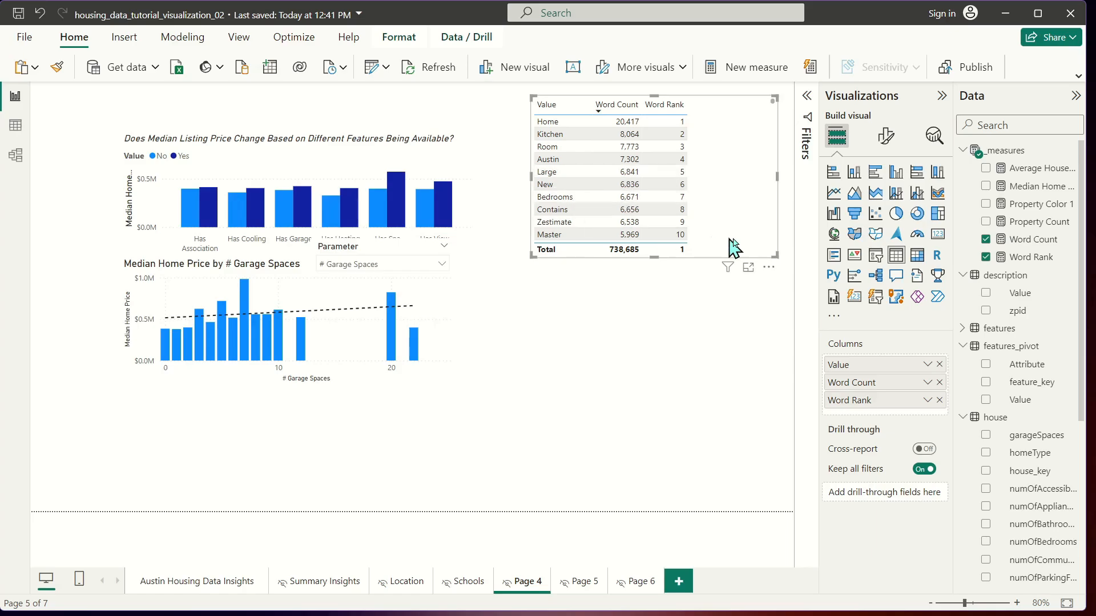
- Review the DISTINCT formula behind the Word Summary table
scroll(976, 472, "down", 5)
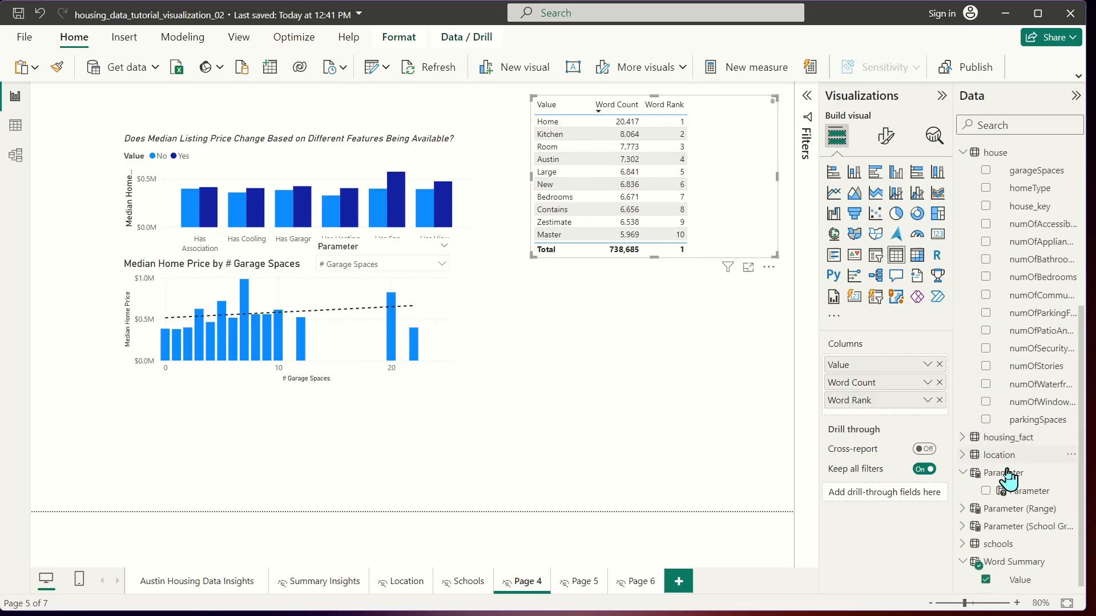
left_click(1022, 562)
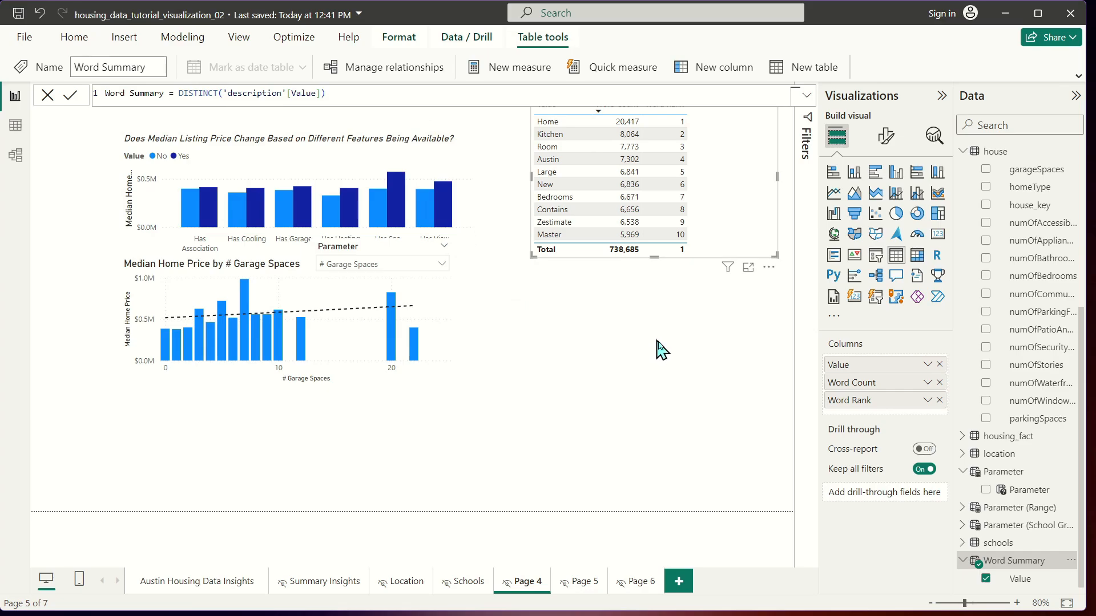
left_click(701, 342)
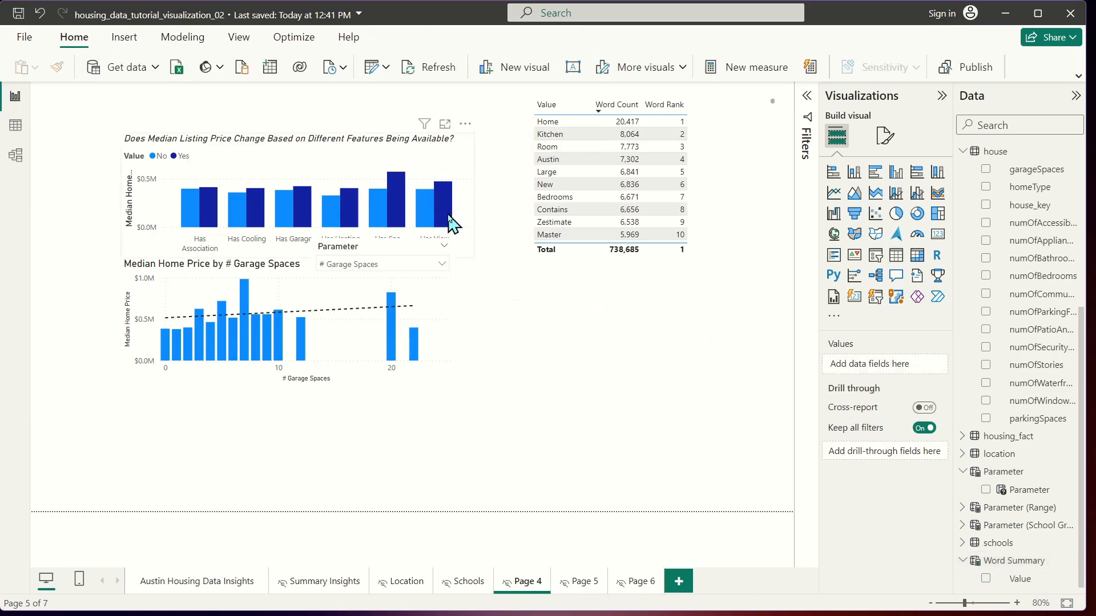
left_click(1013, 562)
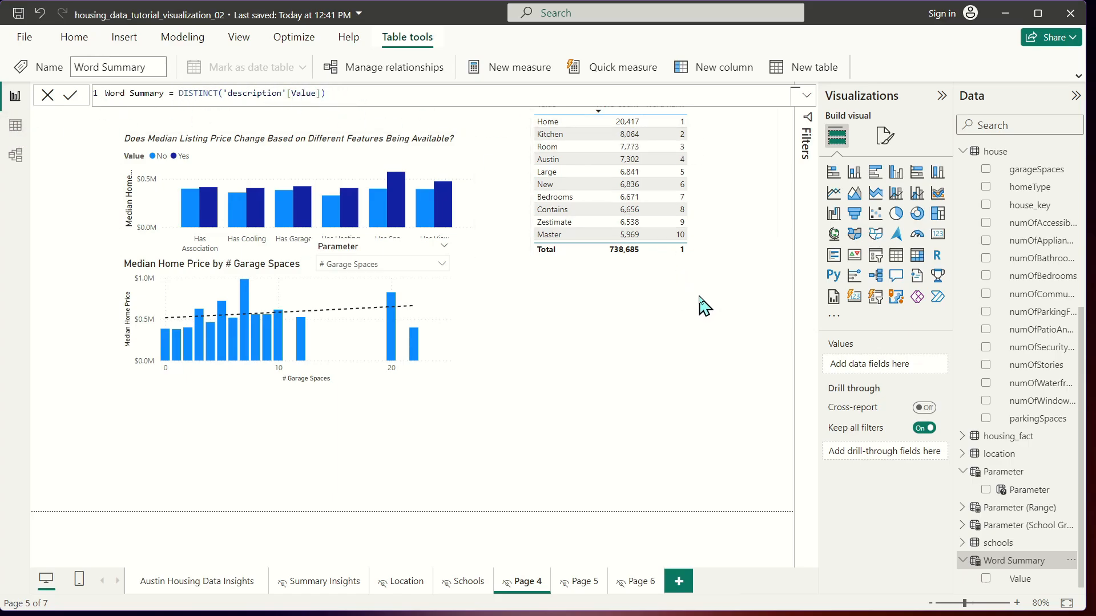
left_click(701, 274)
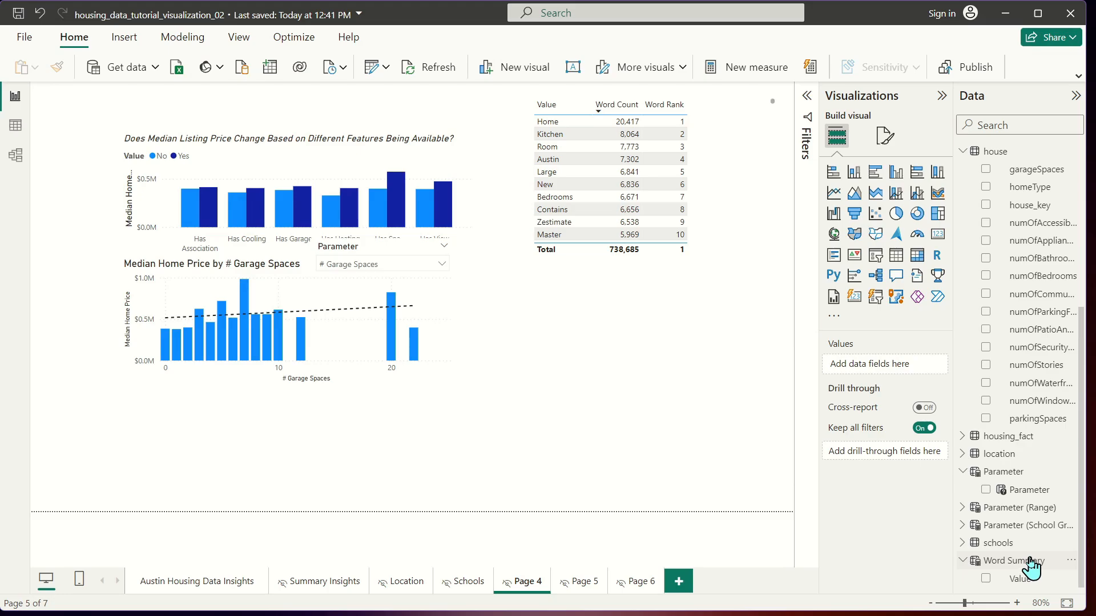
- Switch to the Power Query Editor and display the description query
left_click(372, 67)
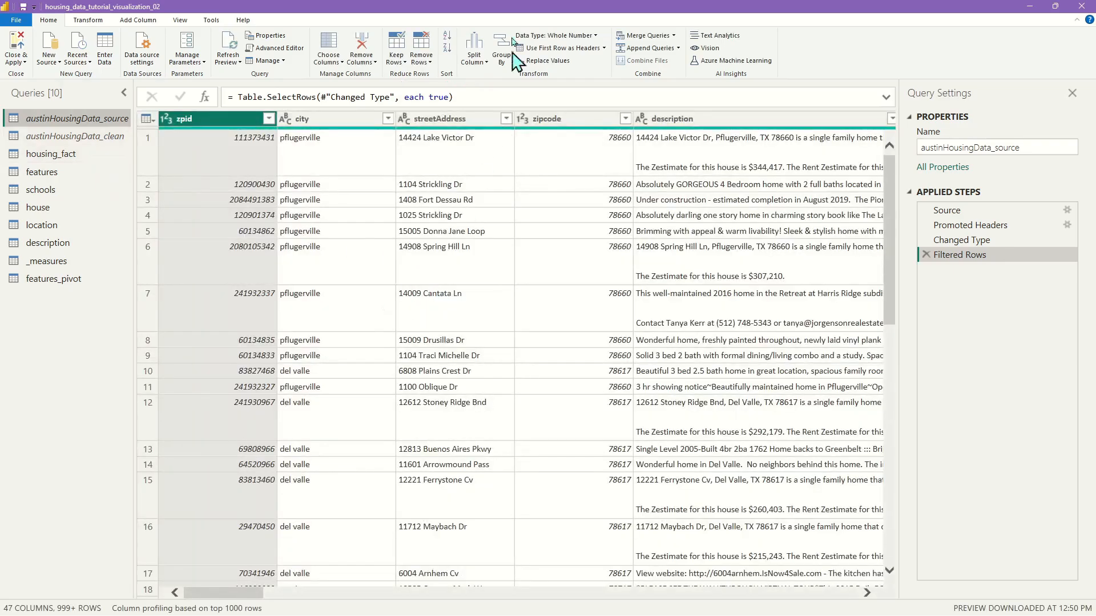
left_click_drag(530, 7, 805, 350)
left_click_drag(958, 343, 761, 326)
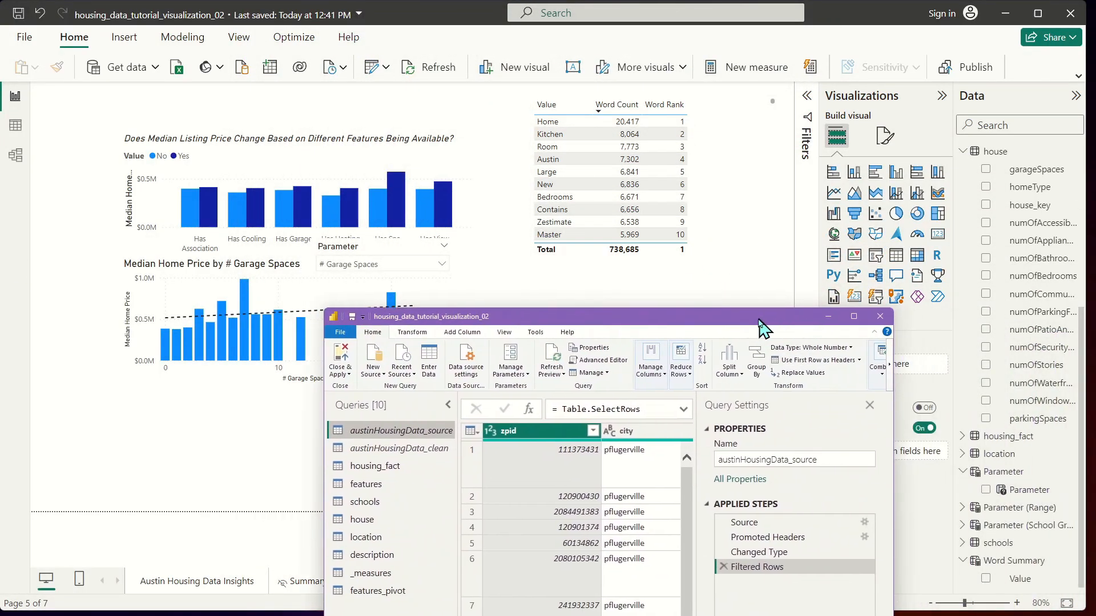
double_click(760, 325)
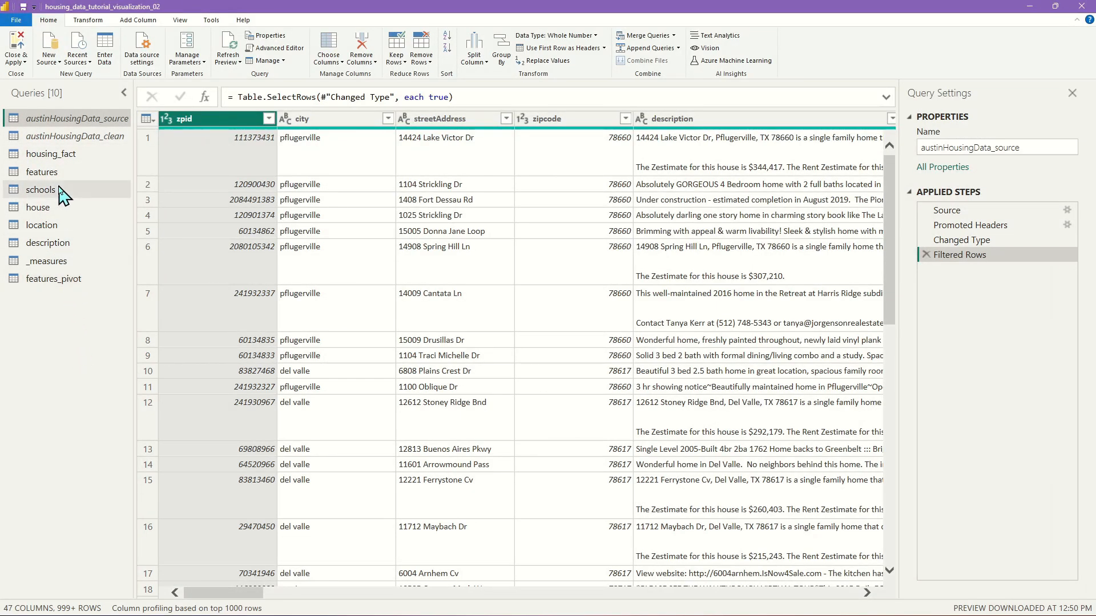
left_click(48, 243)
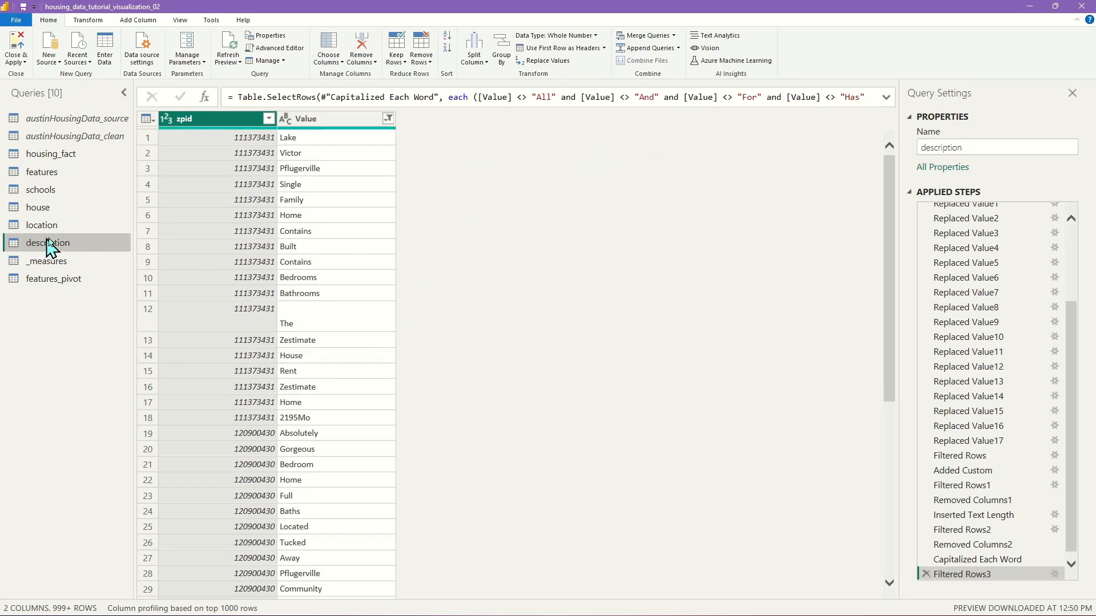
- Create a reference of the description query and name it word_summary_pqe
right_click(48, 243)
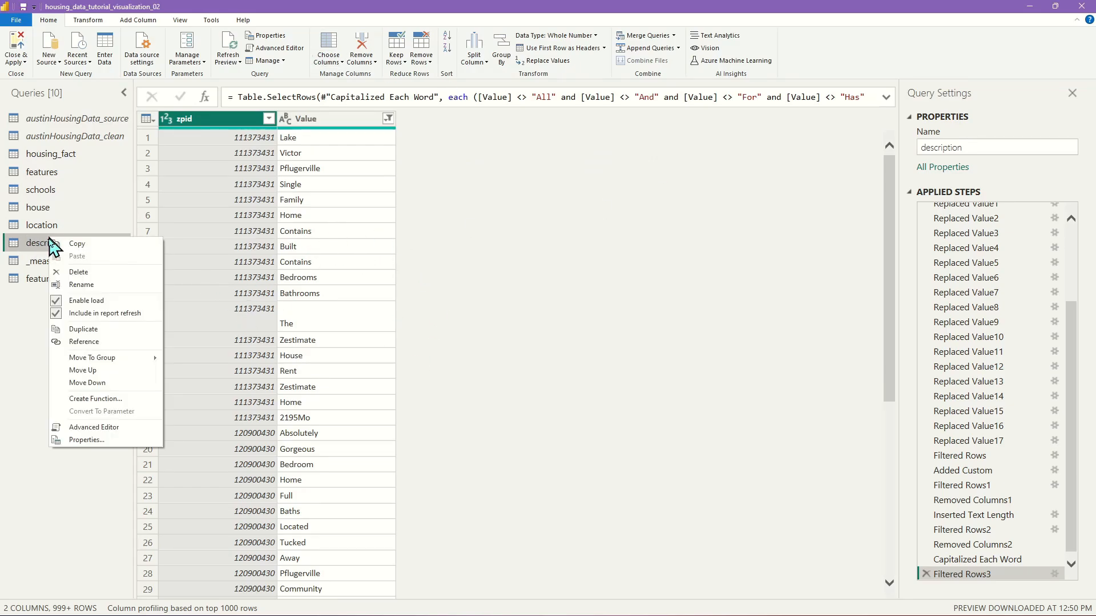
left_click(84, 342)
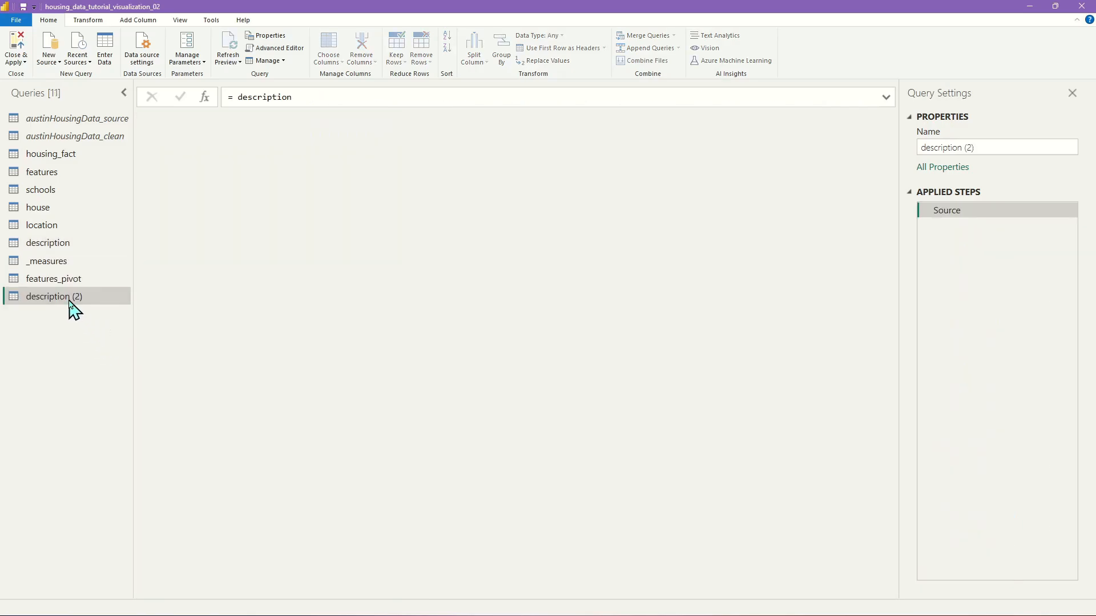
type("wro")
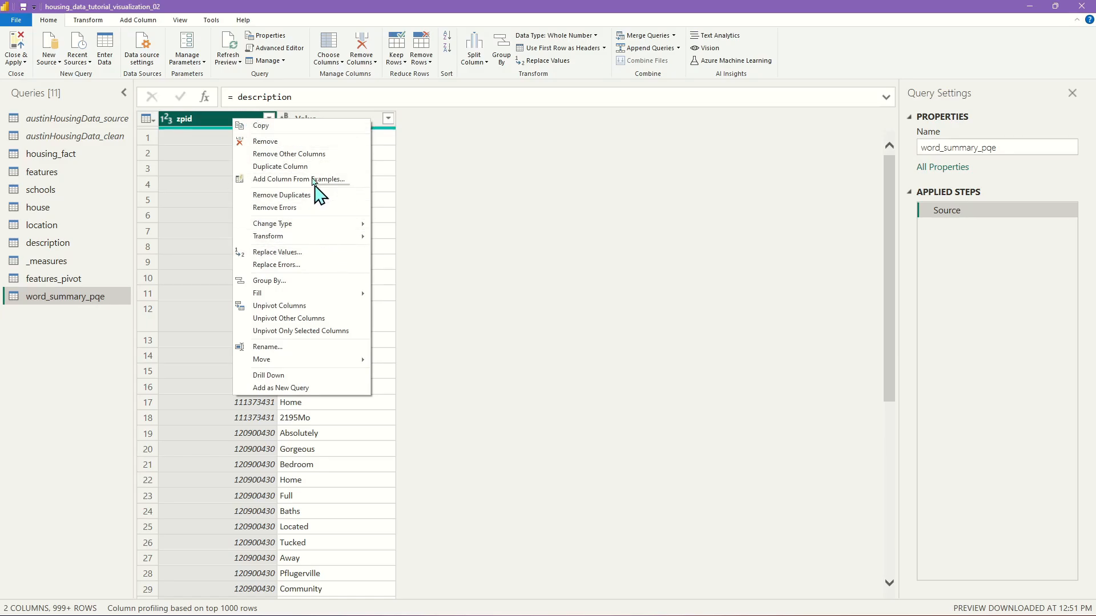
- Remove the zpid column from the word_summary_pqe query and remove duplicates from its Value column
left_click(296, 142)
right_click(199, 121)
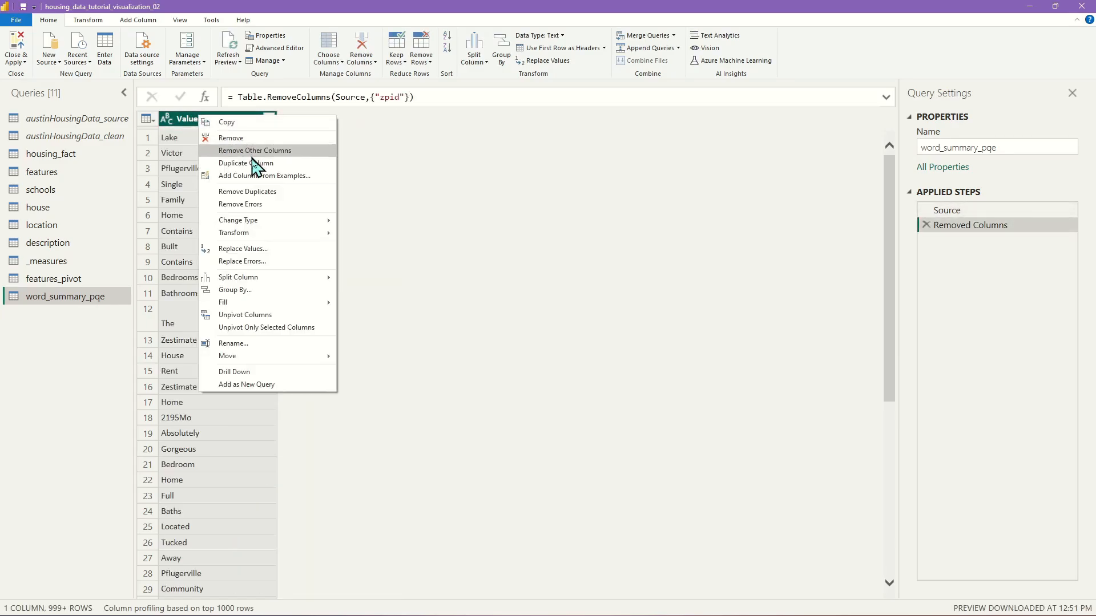
left_click(274, 194)
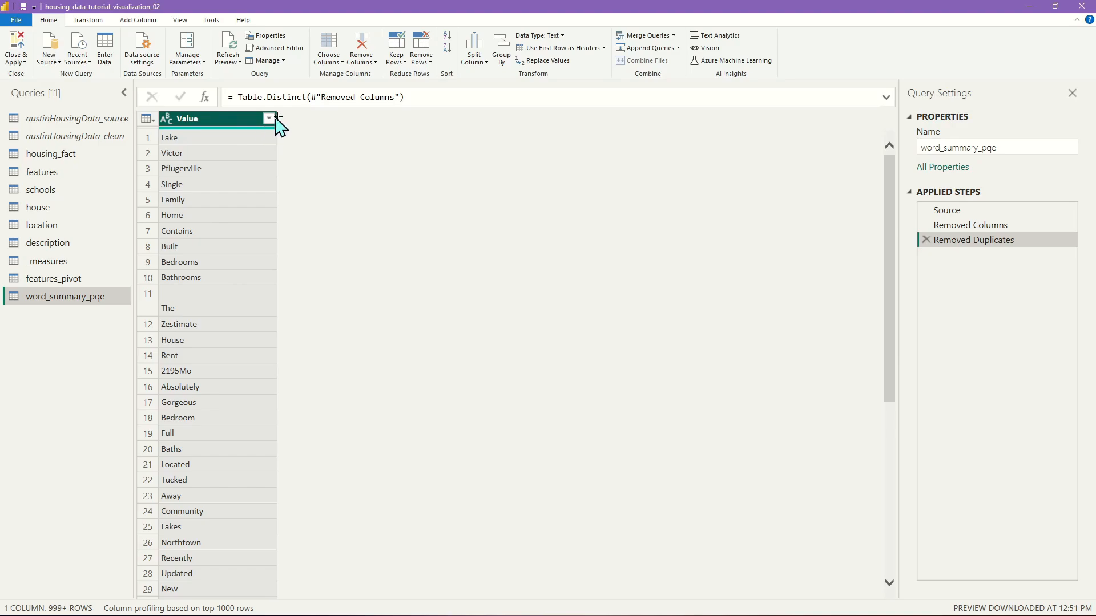
- Remove blank rows from the word_summary_pqe query and apply the query changes to the model
left_click(397, 58)
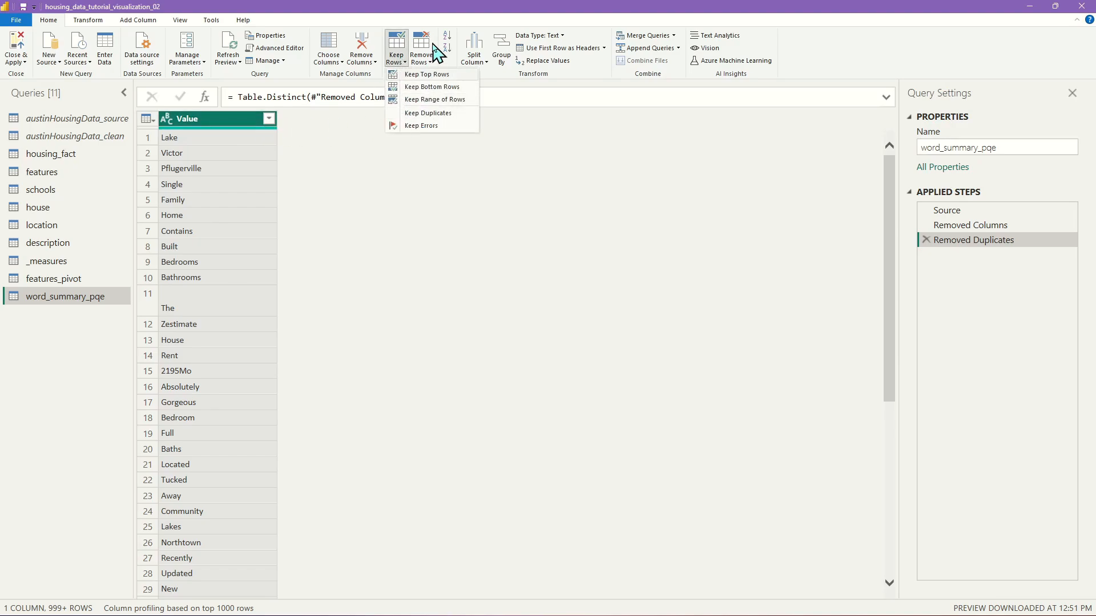
left_click(425, 54)
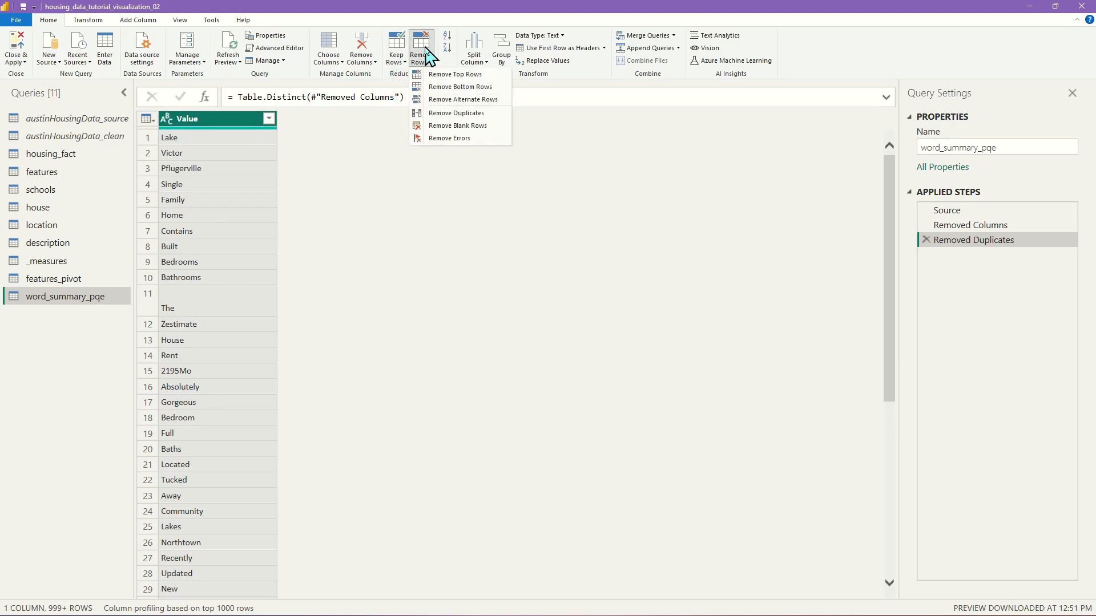
left_click(454, 126)
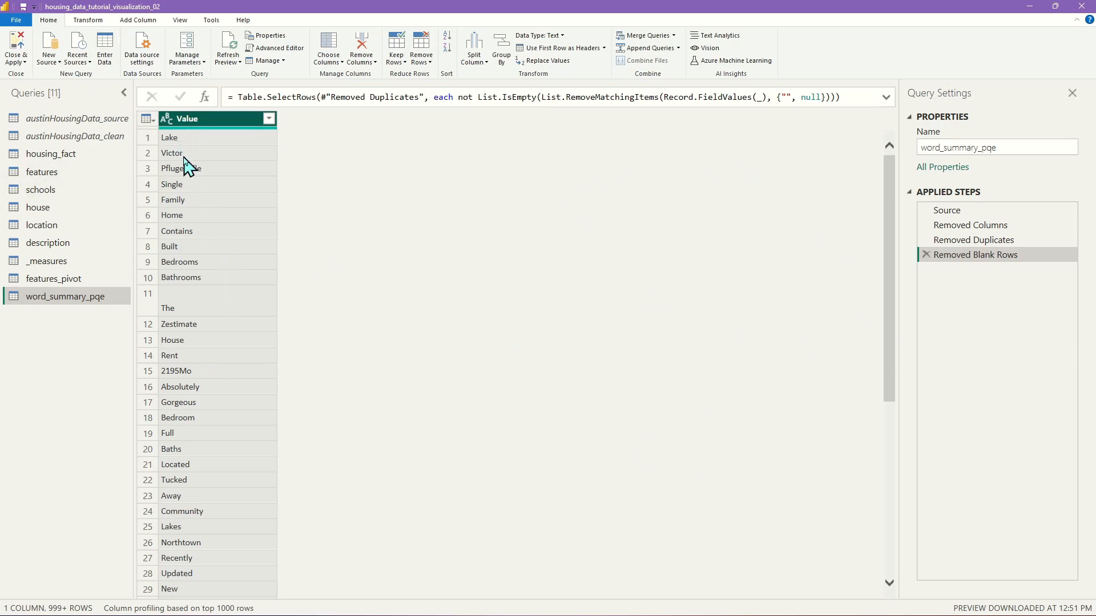
left_click(15, 43)
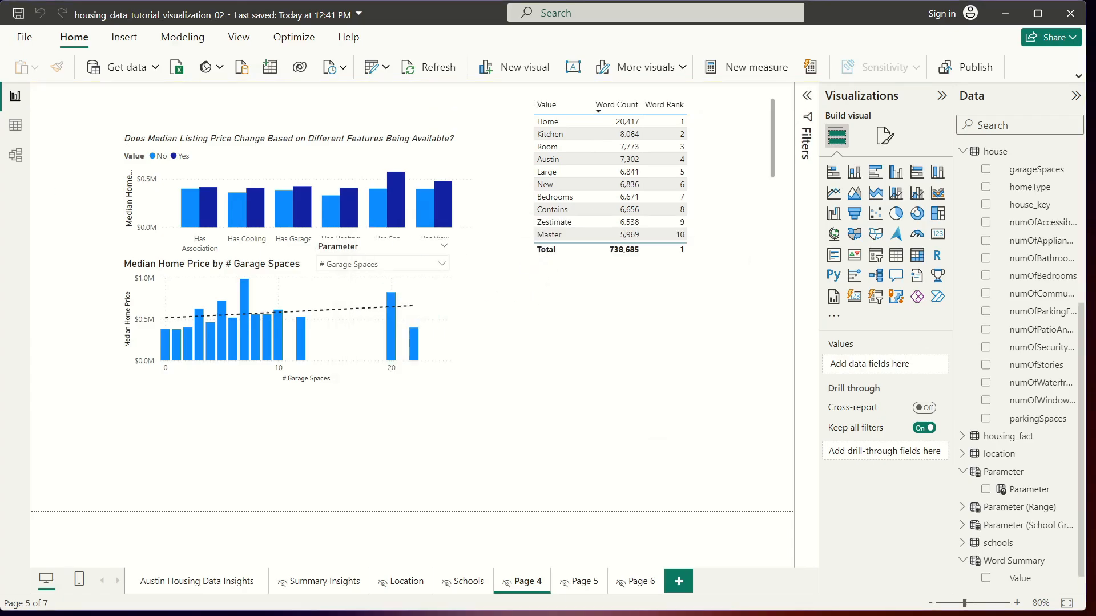
- In the model diagram, move the word_summary_pqe table beside Word Summary, below the location table
left_click(16, 155)
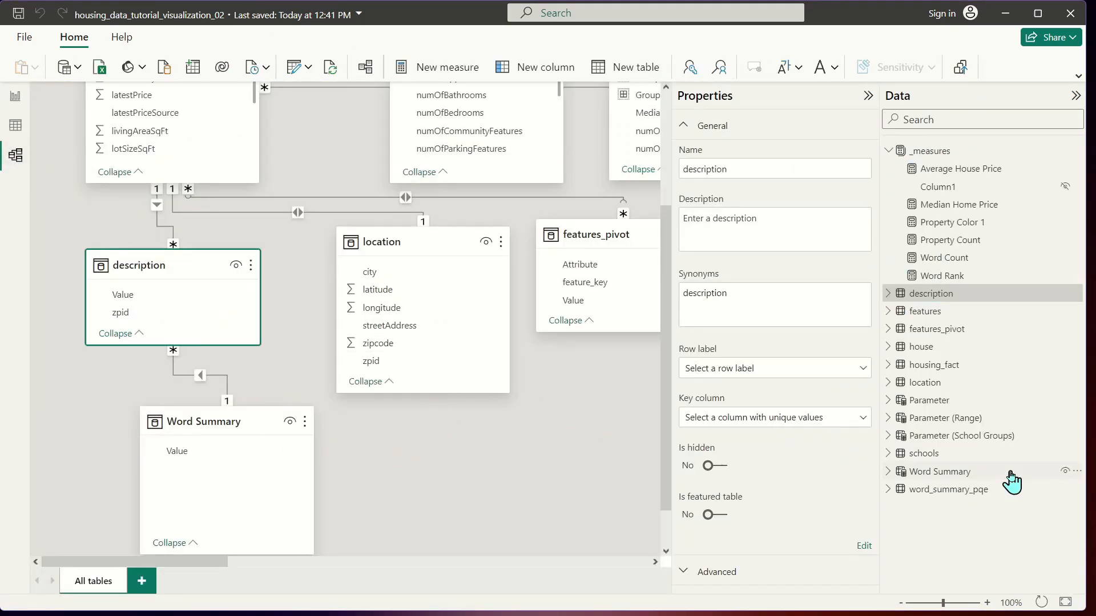
left_click(964, 490)
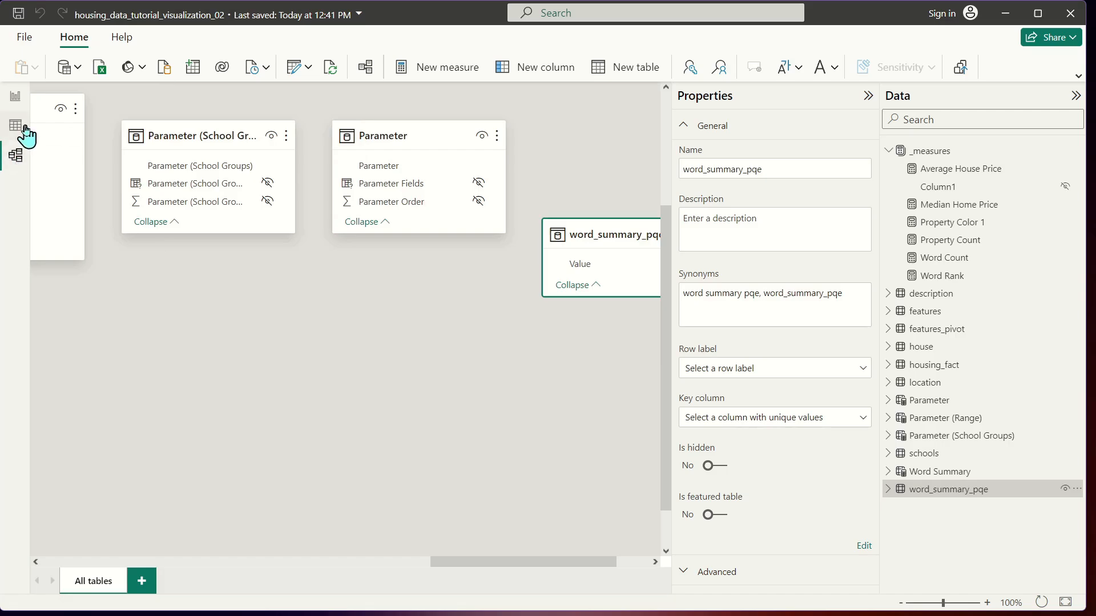
left_click_drag(599, 237, 82, 310)
left_click_drag(477, 563, 281, 561)
left_click_drag(649, 292, 97, 320)
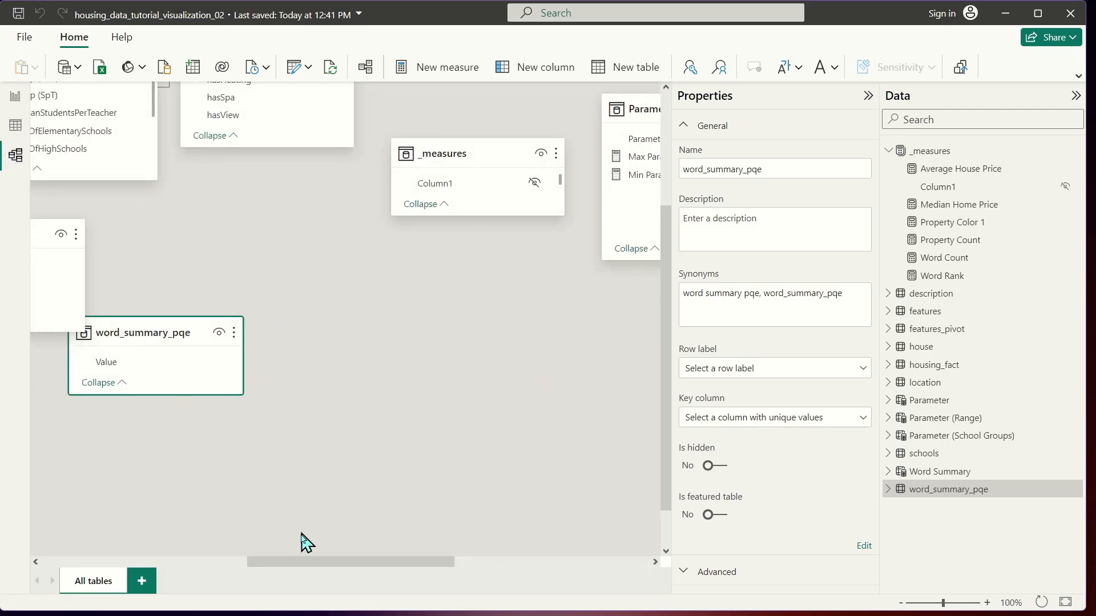
left_click_drag(311, 562, 147, 555)
left_click_drag(616, 330, 289, 453)
left_click_drag(212, 563, 168, 569)
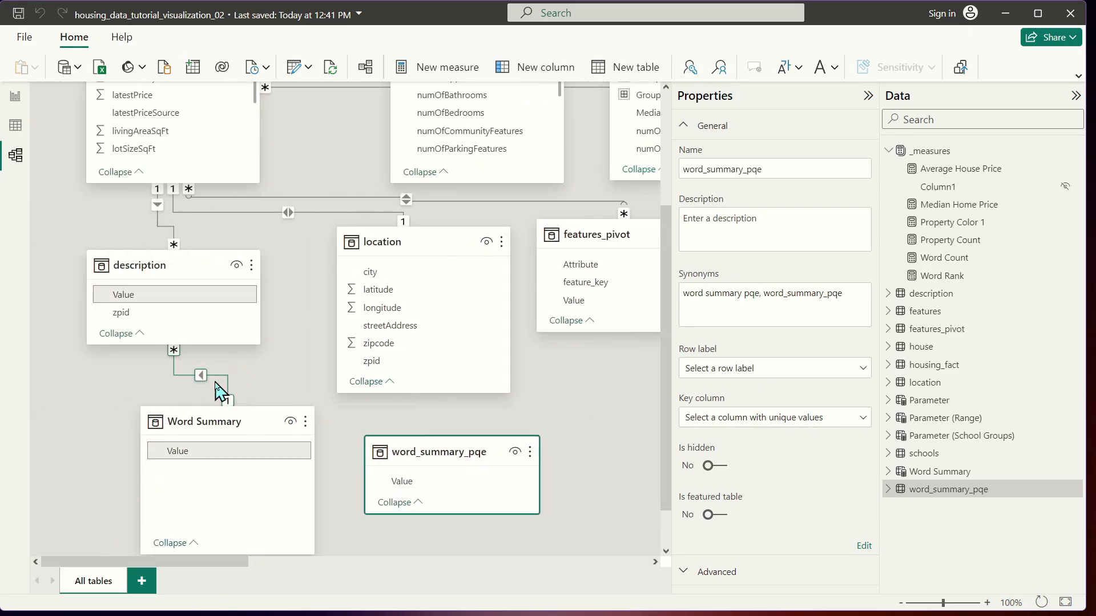
- Delete the relationship between the description and Word Summary tables
right_click(227, 377)
left_click(286, 387)
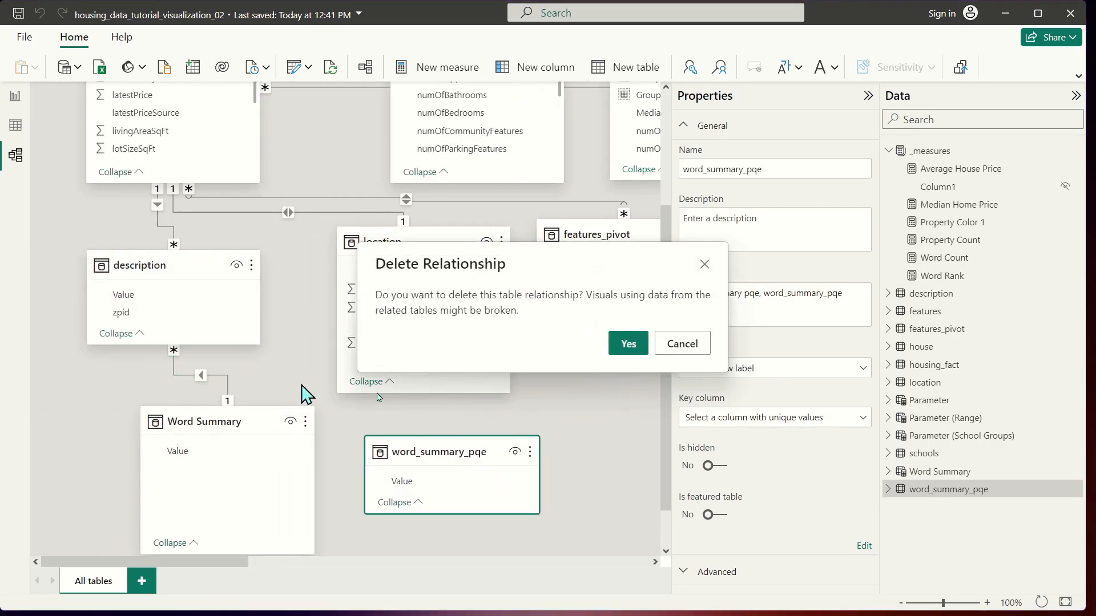
left_click(626, 344)
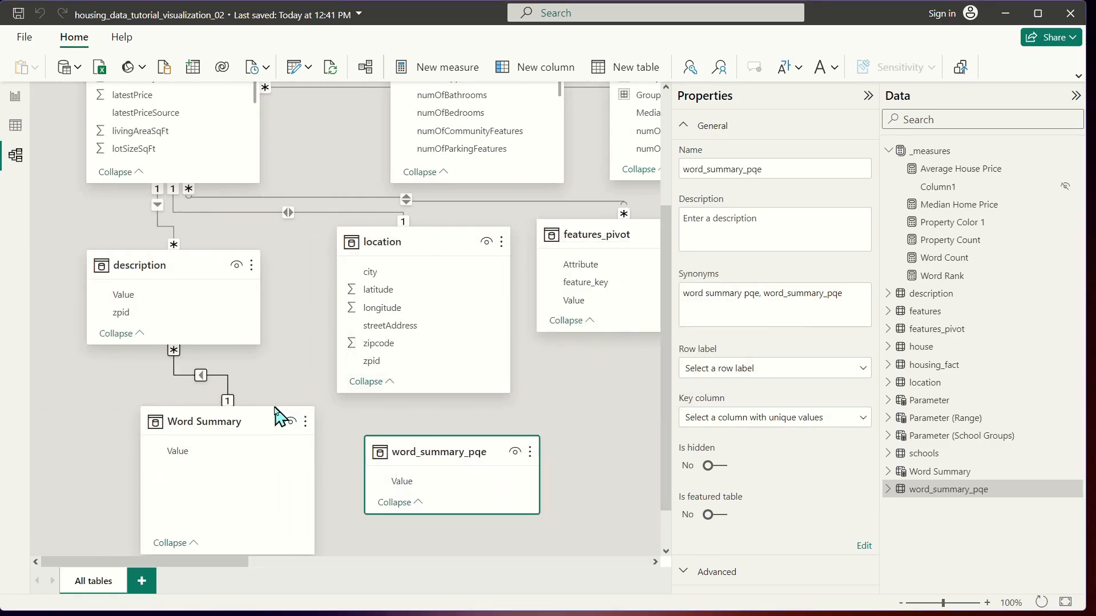
- Delete the Word Summary table from the model
left_click(305, 421)
left_click(366, 333)
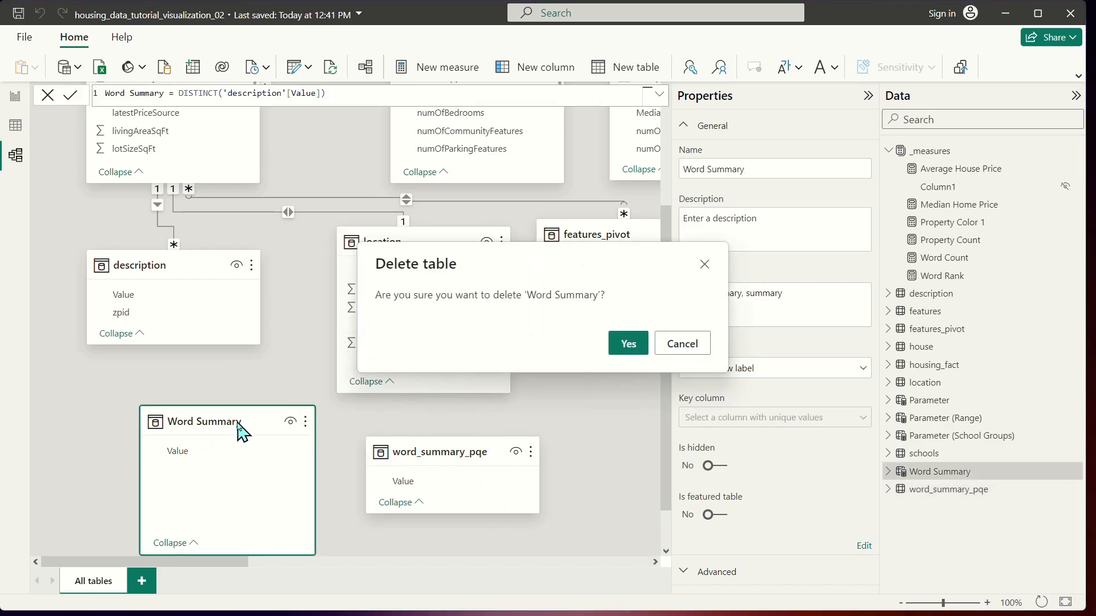
left_click(627, 342)
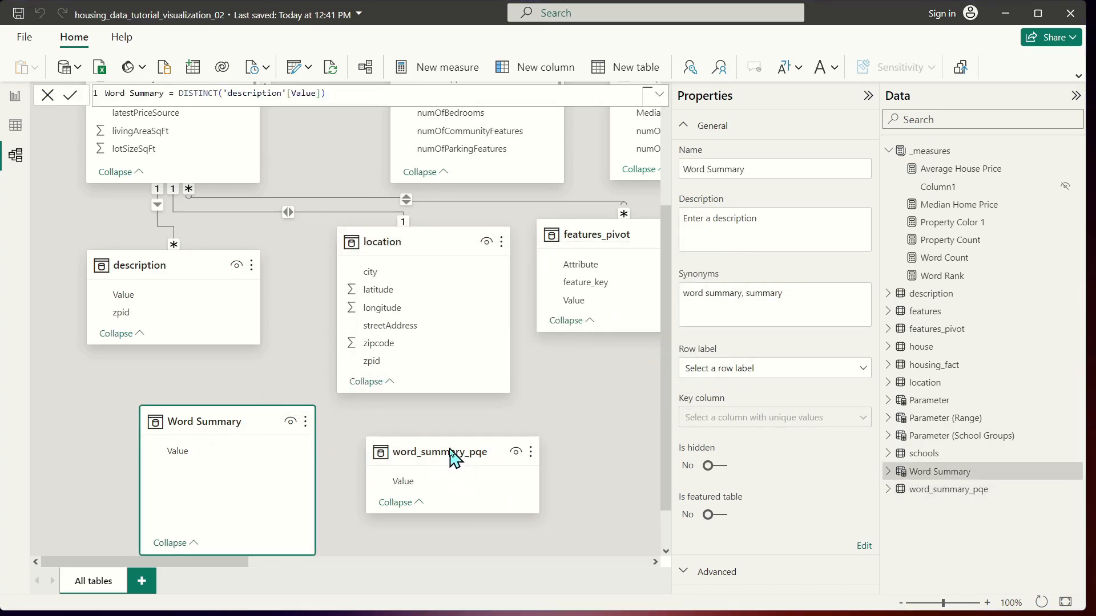
- Place word_summary_pqe below description and relate their Value columns as many-to-many with cross-filtering in both directions
left_click_drag(460, 449, 259, 548)
scroll(256, 492, "down", 2)
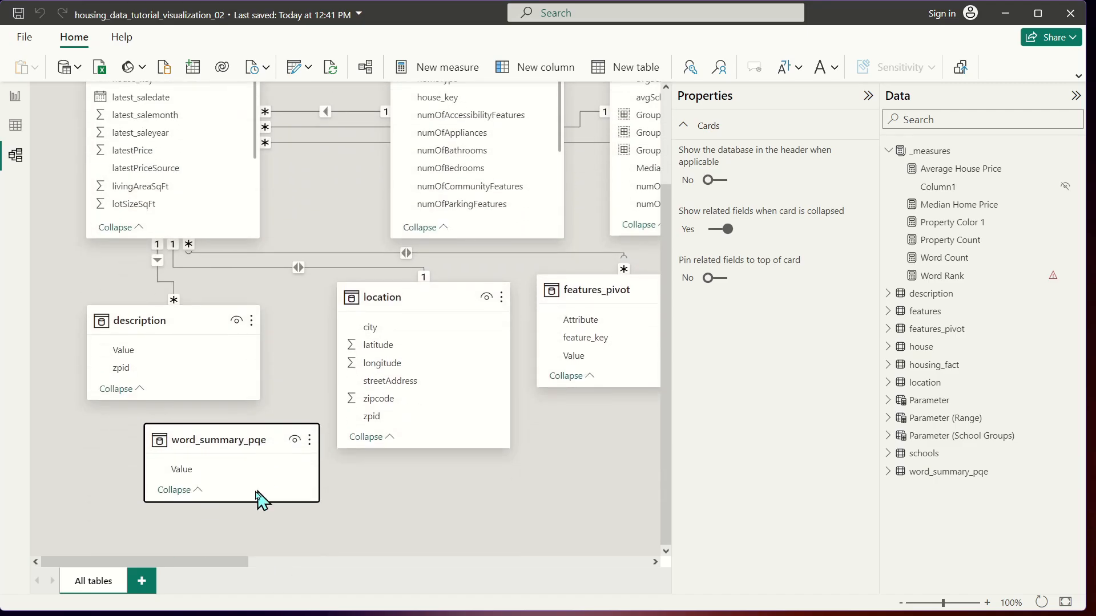
left_click_drag(182, 472, 133, 350)
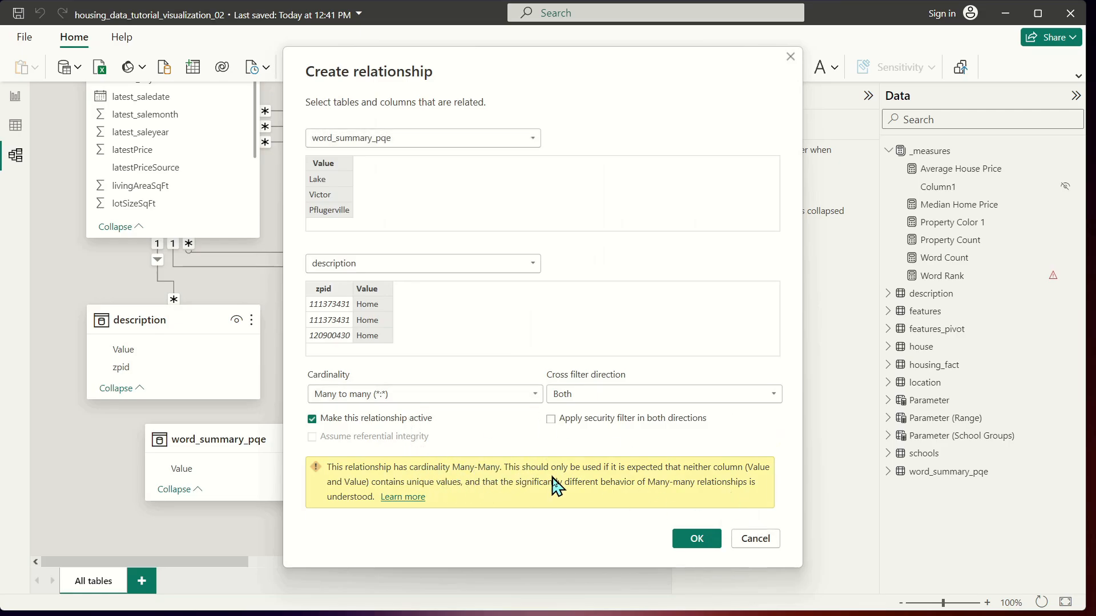
left_click(696, 538)
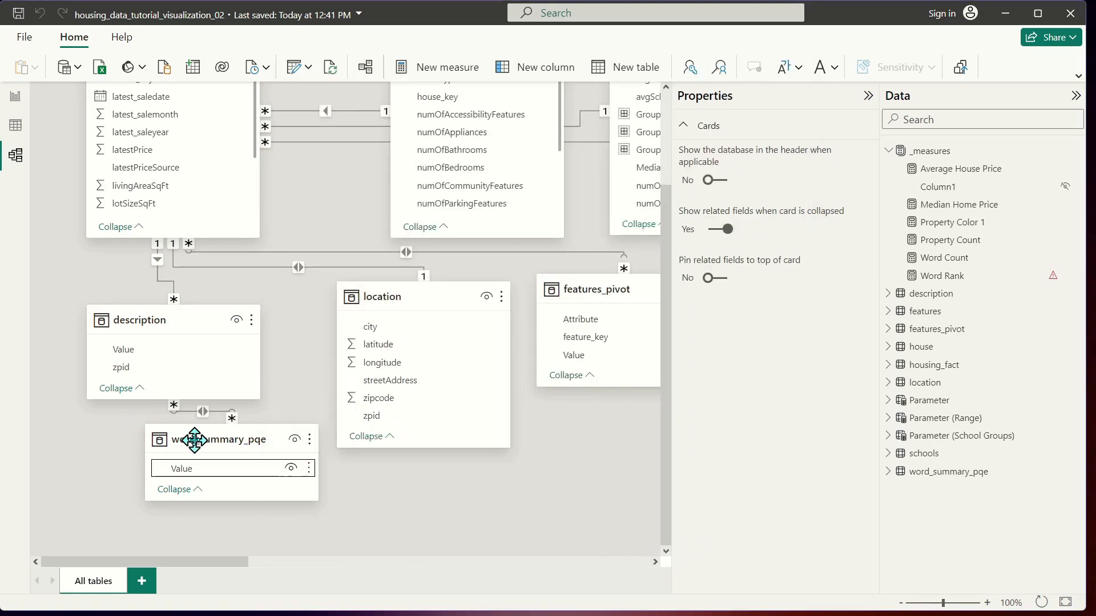
- Check the fields of the broken word table on Page 4, and switch to the table data view
left_click(17, 103)
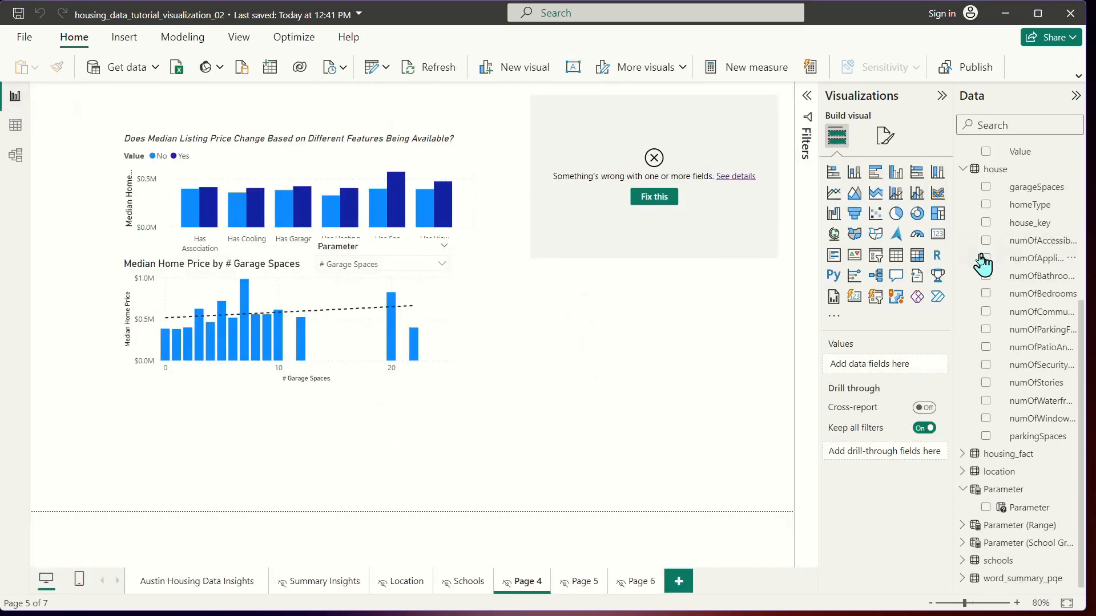
left_click(761, 134)
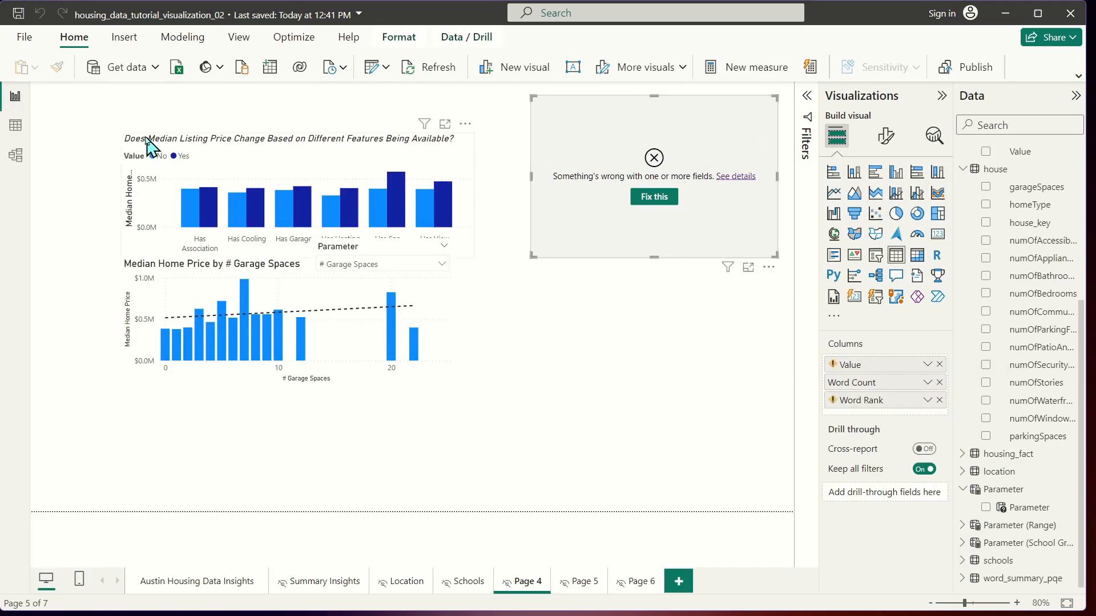
left_click(16, 125)
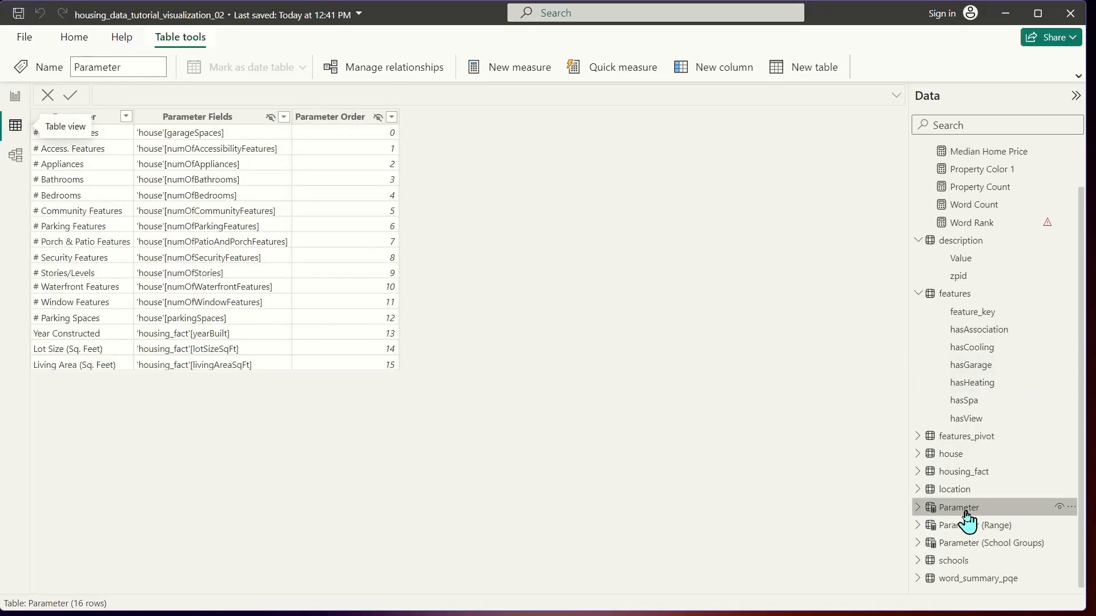
- Compare the row counts of the word_summary_pqe and description tables in Table view
left_click(990, 579)
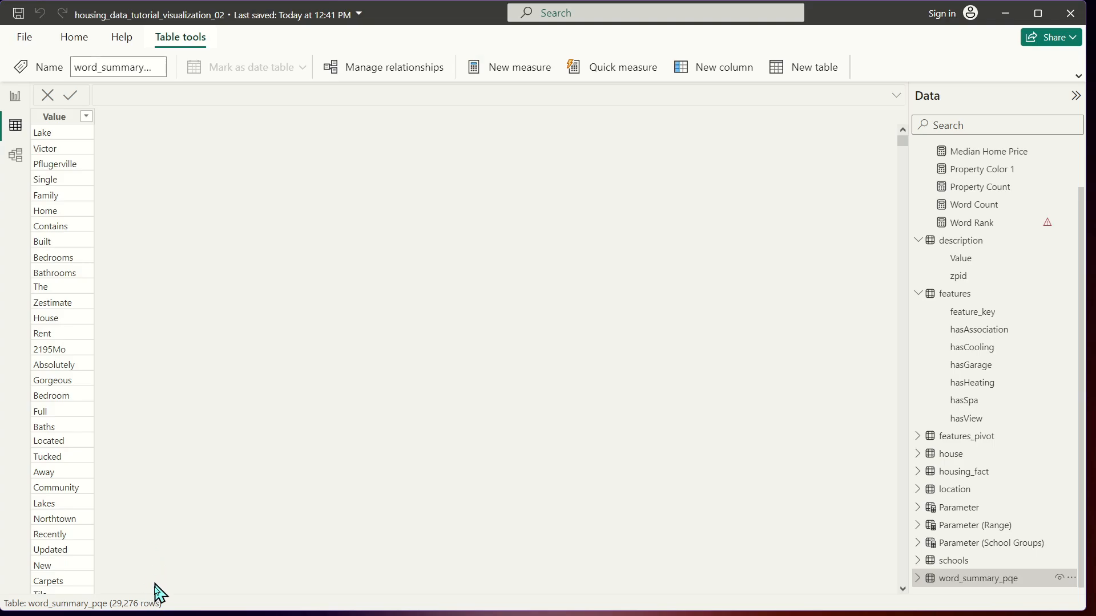
left_click_drag(153, 612, 153, 613)
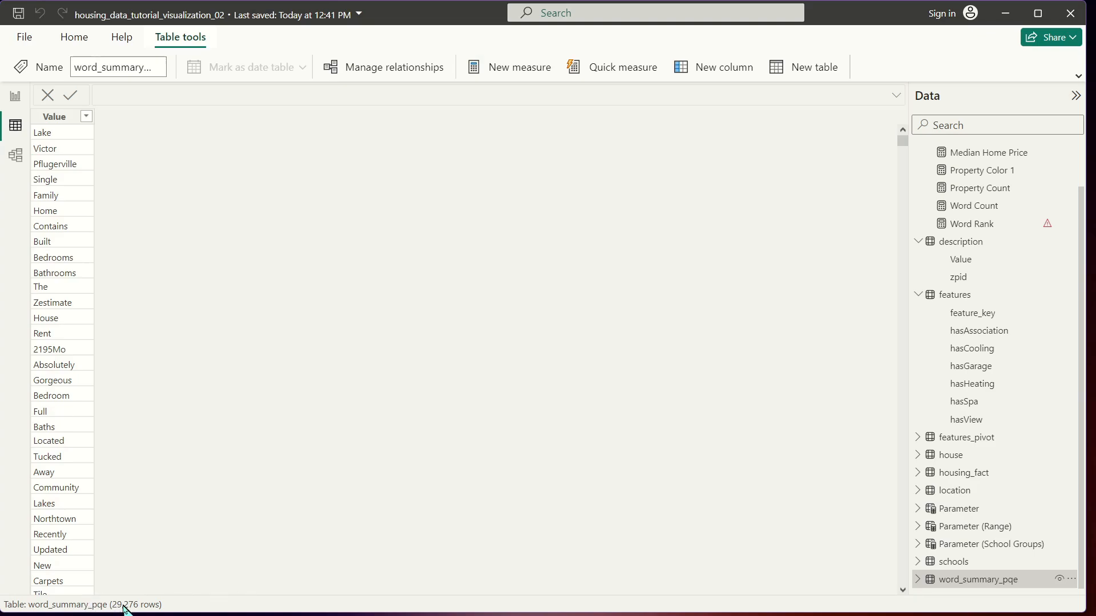
left_click(968, 243)
left_click(100, 116)
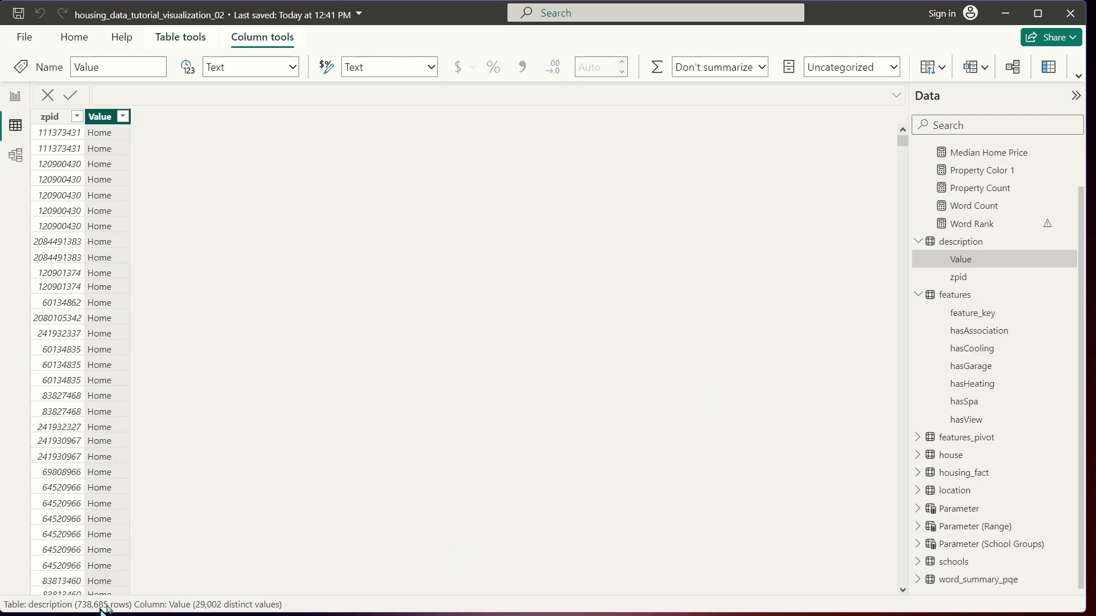
- On report Page 4, replace the broken Value column in the table visual with Value from word_summary_pqe
left_click(16, 96)
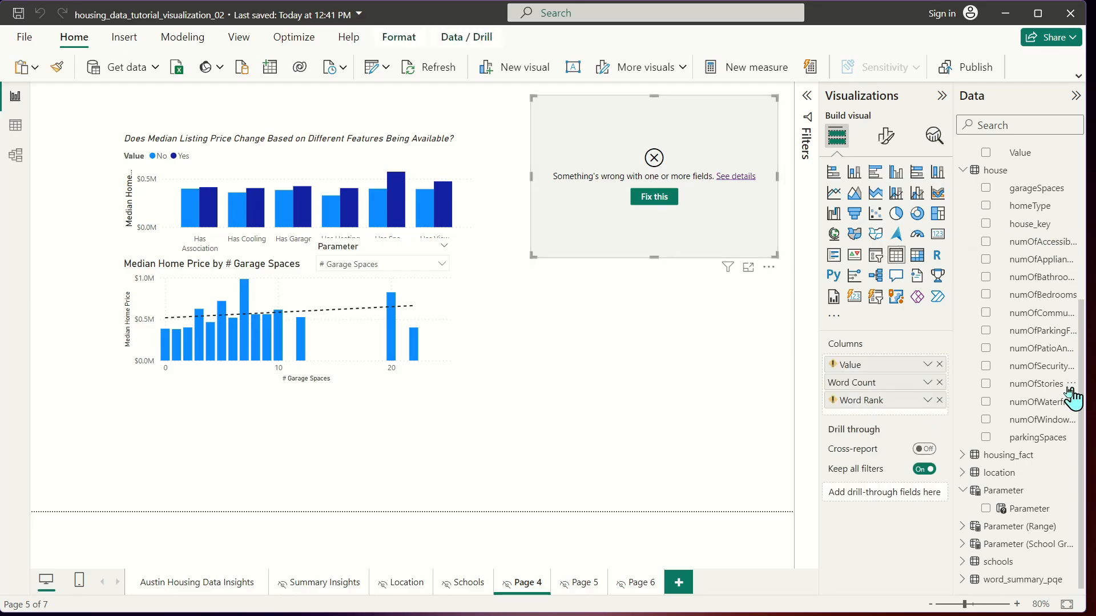
scroll(1064, 376, "up", 2)
scroll(1062, 370, "up", 3)
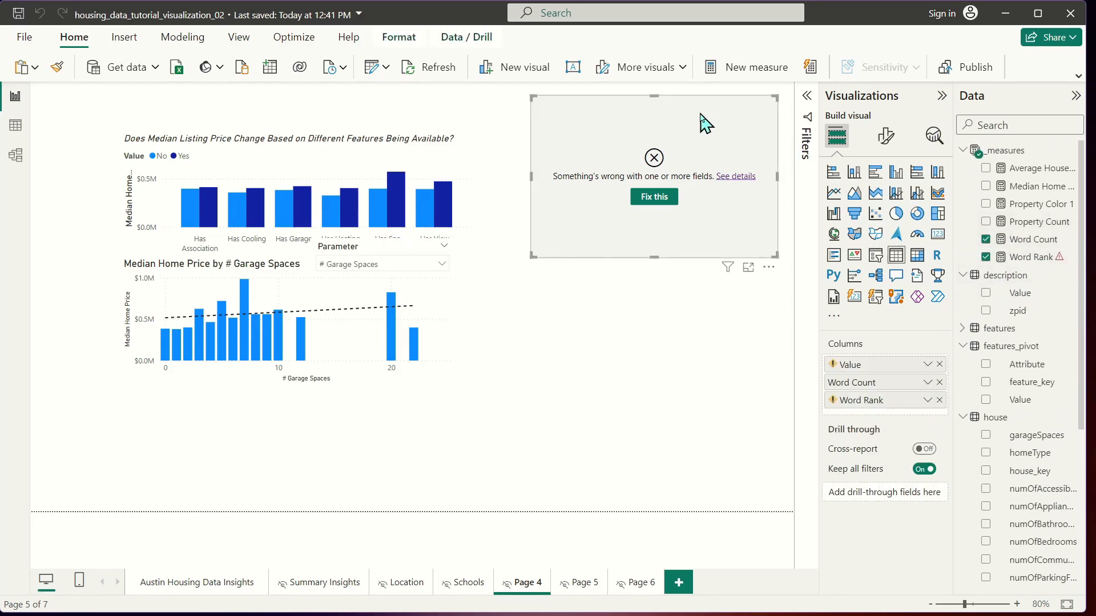
left_click(939, 364)
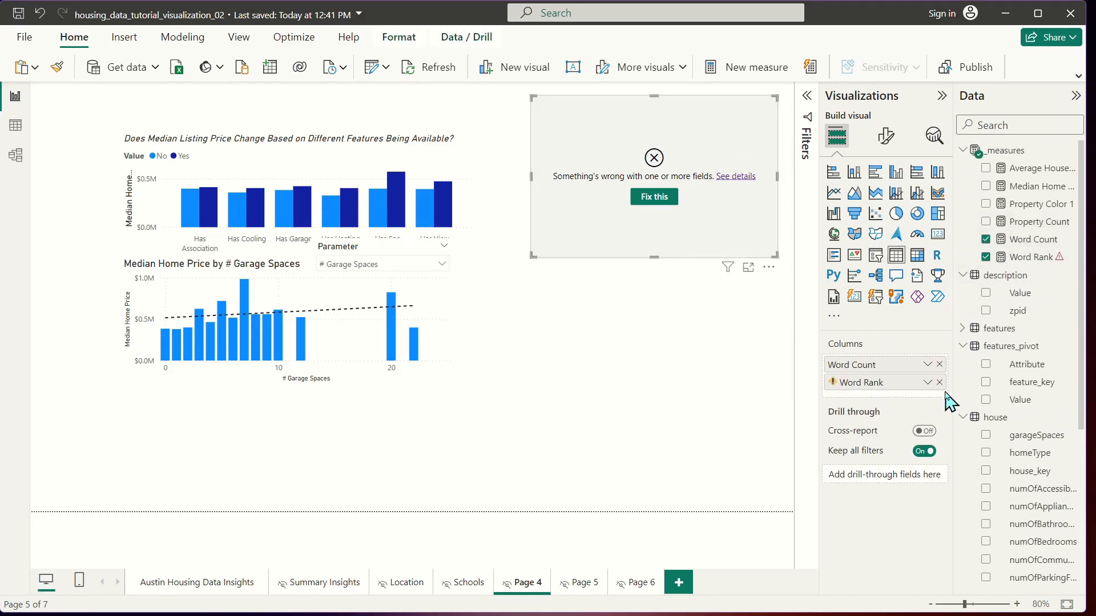
scroll(1050, 502, "down", 5)
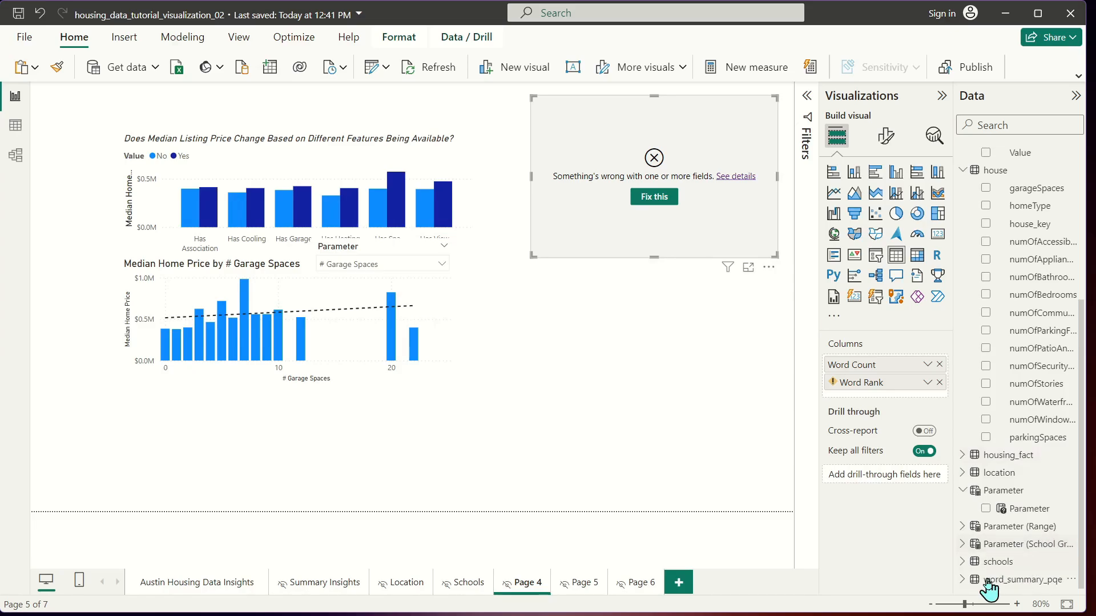
left_click(963, 580)
left_click_drag(1019, 580, 885, 365)
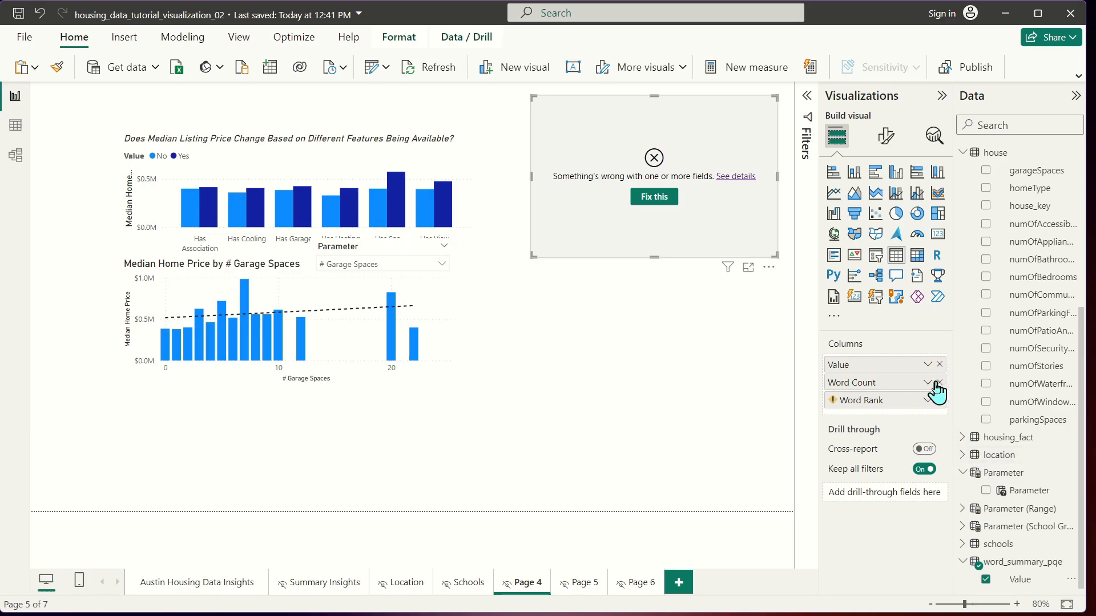
- Fix the Word Rank measure so ALLSELECTED references 'word_summary_pqe'[Value] instead of the missing 'Word Summary' table
scroll(999, 346, "up", 5)
left_click(1004, 256)
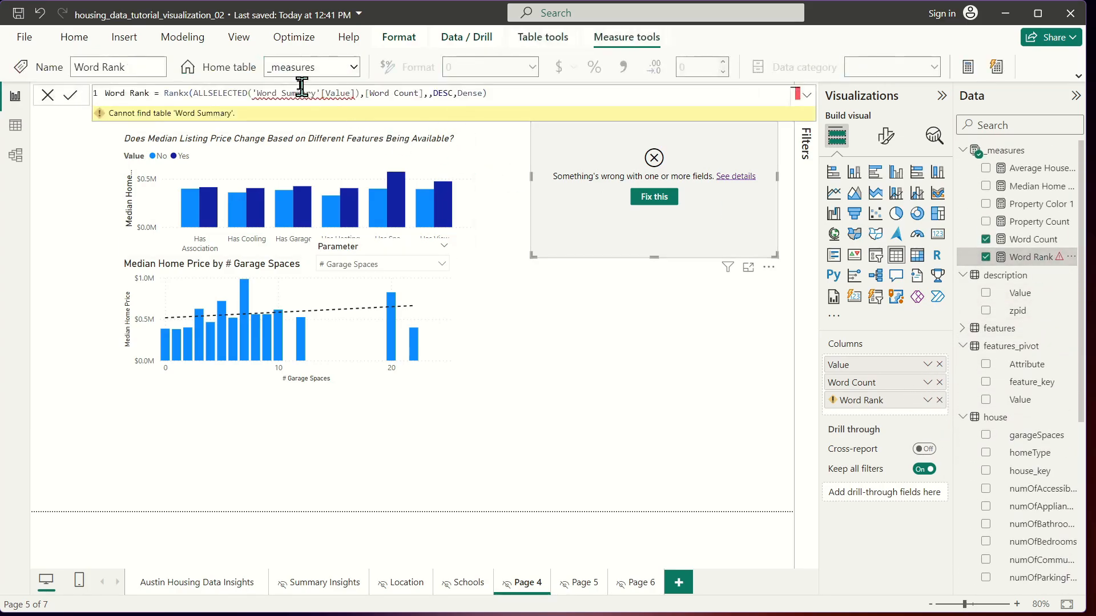
mouse_move(258, 91)
mouse_move(253, 93)
left_mouse_down()
mouse_move(324, 92)
mouse_move(260, 91)
left_mouse_up()
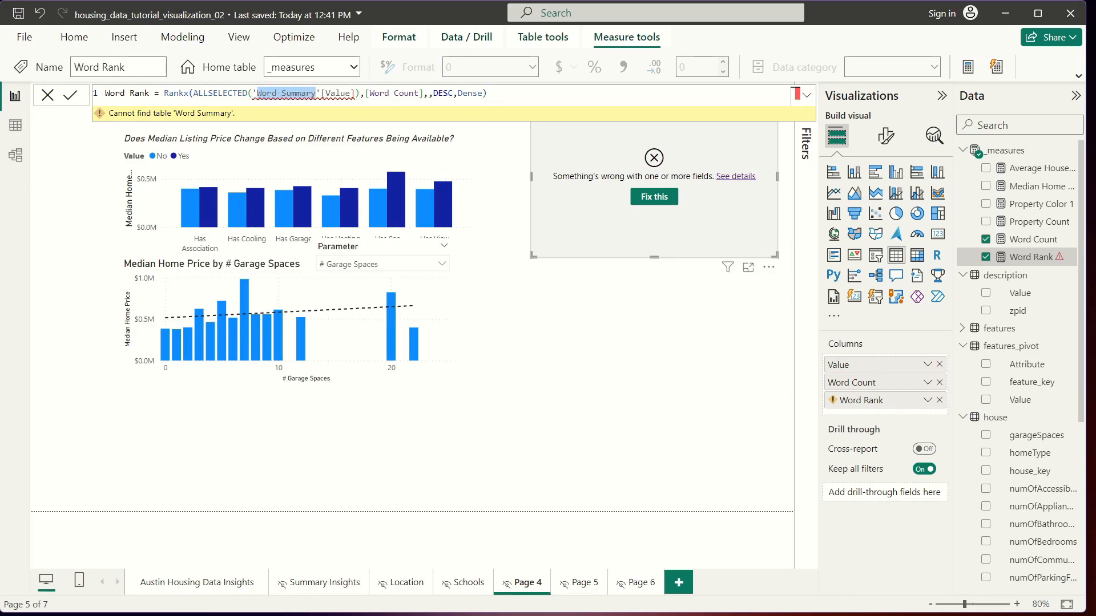
type("pqe")
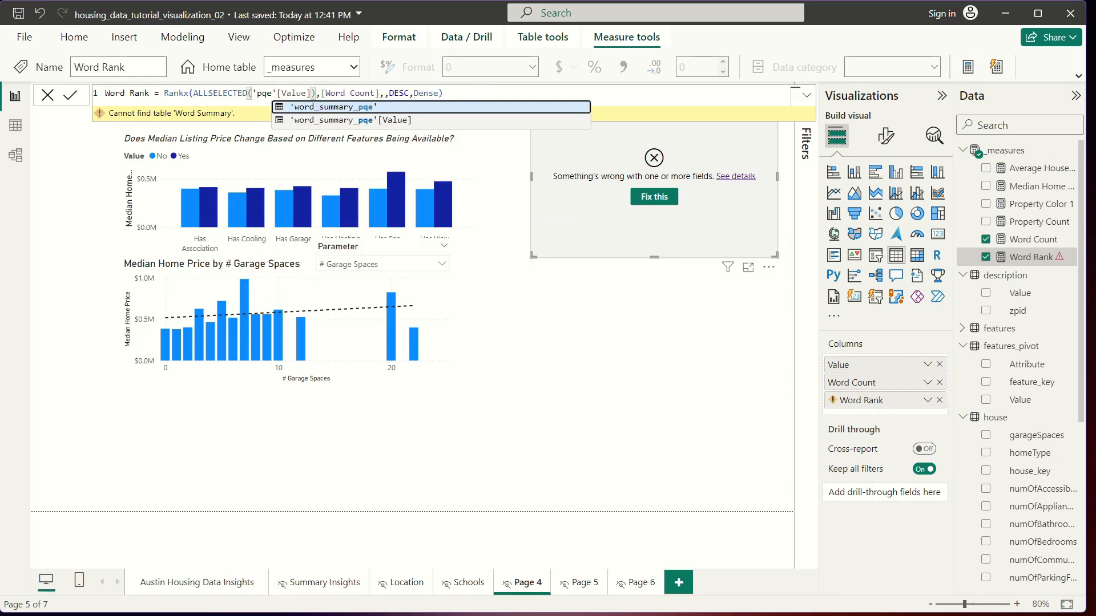
key("Down")
key("Tab")
key("Delete")
key("Delete")
key("Delete")
key("Delete")
key("Delete")
key("Delete")
key("Delete")
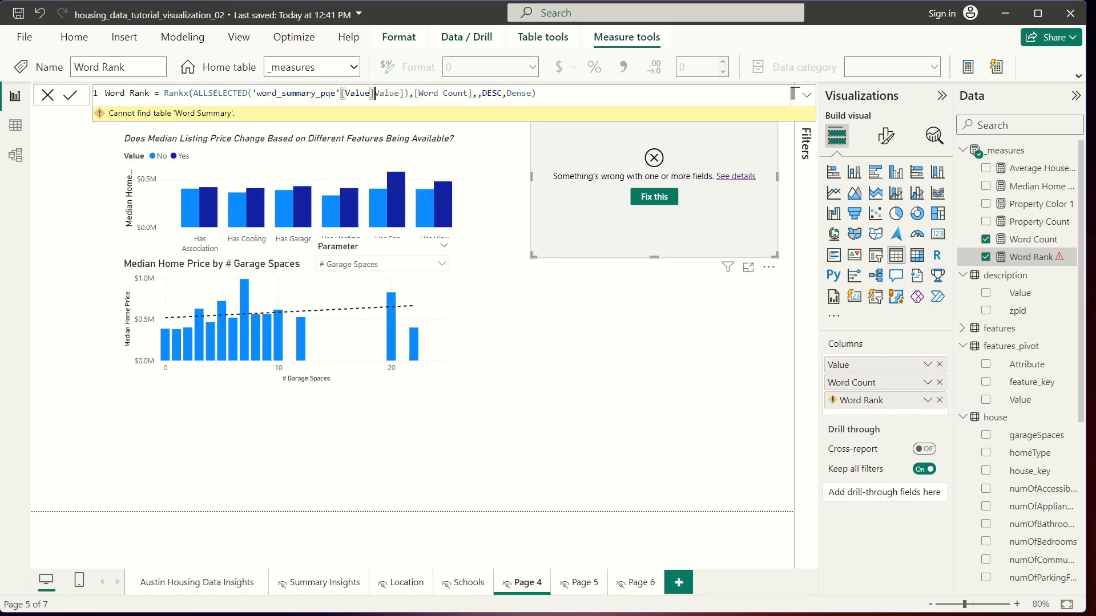
key("Return")
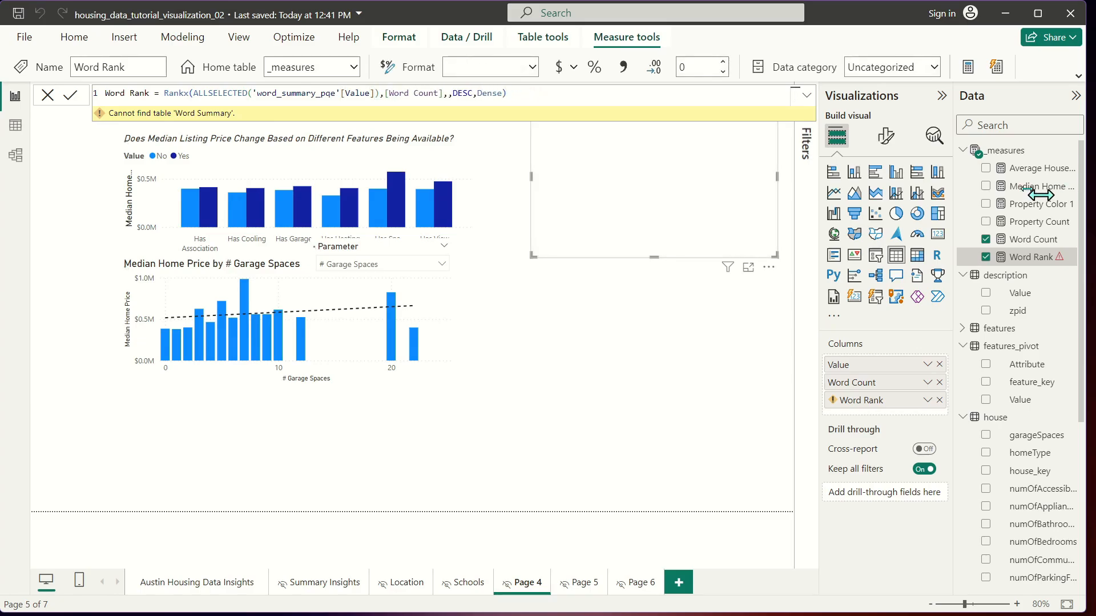
- Examine the word counts and ranks in the table visual in focus mode and back on the report page
left_click(748, 267)
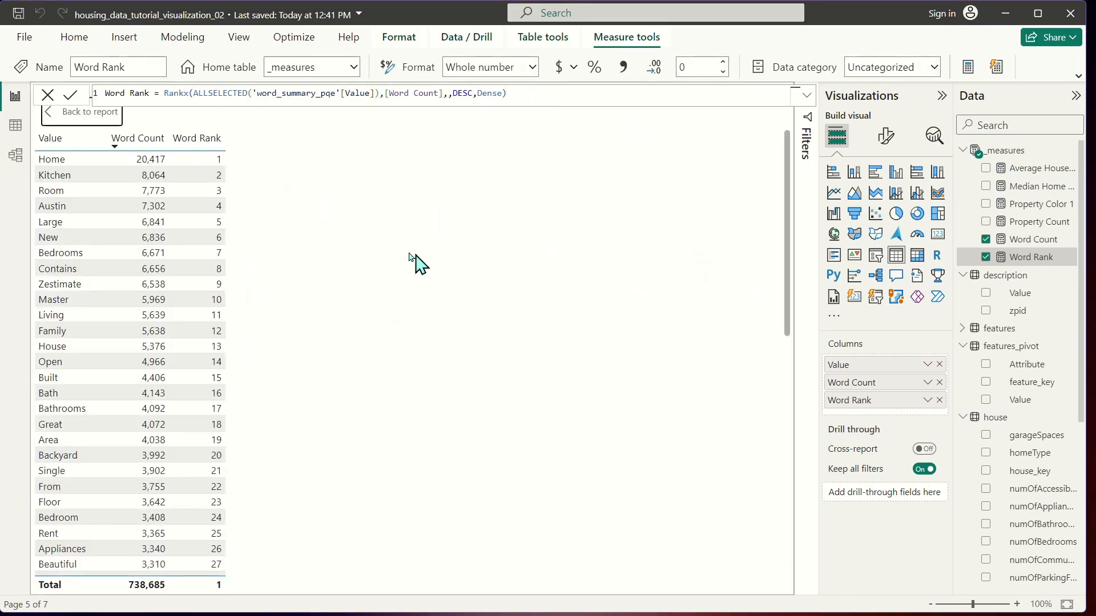
left_click(54, 112)
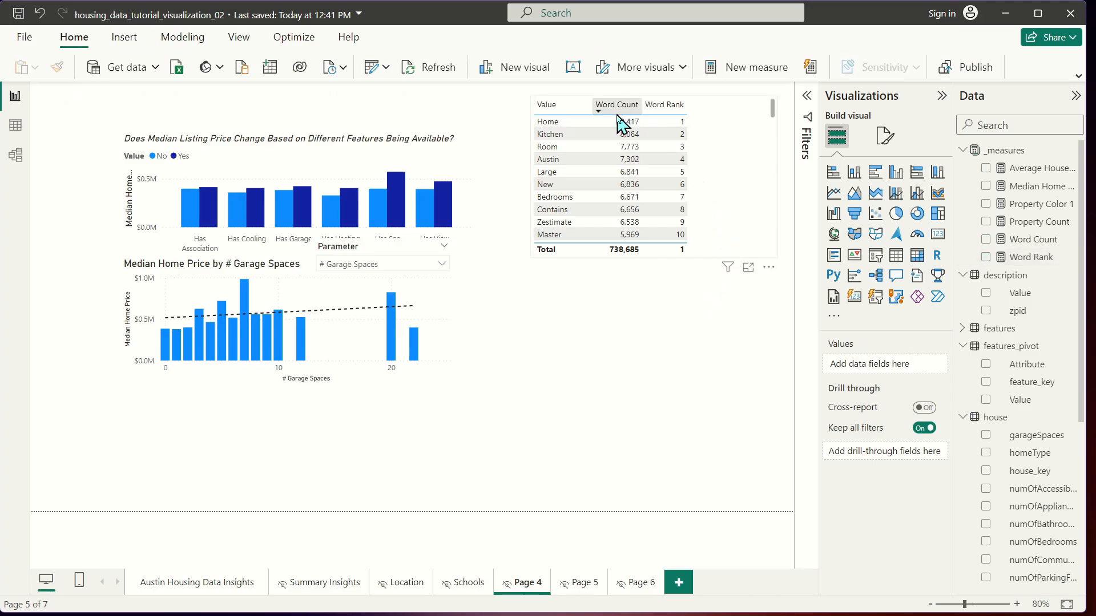
scroll(673, 152, "down", 3)
scroll(685, 177, "up", 1)
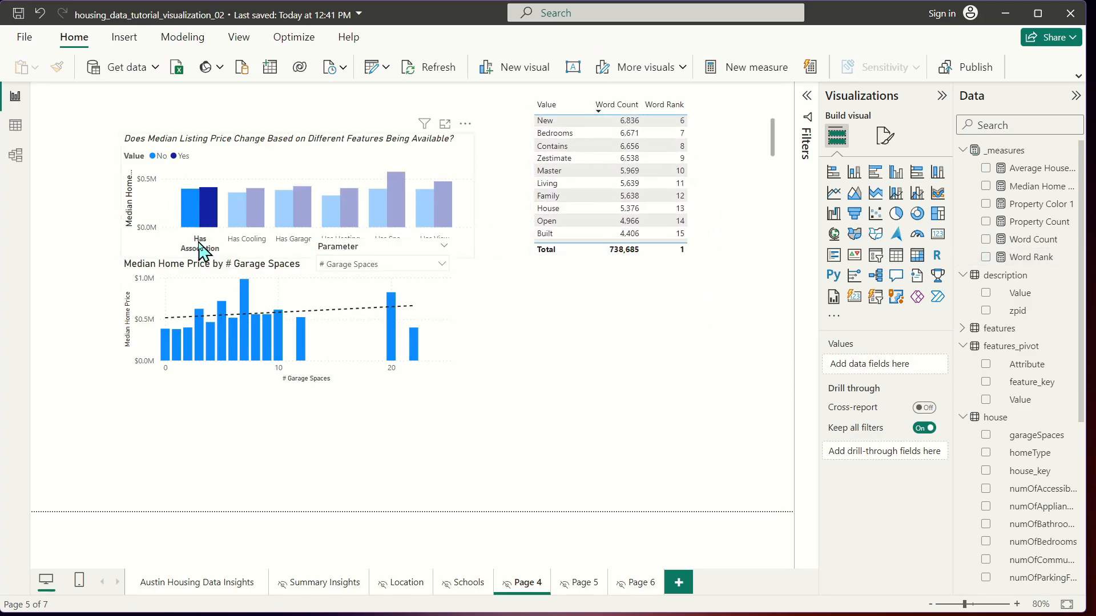
- Cross-filter the word table with the 20, 0, 1, 3, 4 and 5 garage-space bars to check how the ranking responds
left_click(398, 340)
left_click(393, 342)
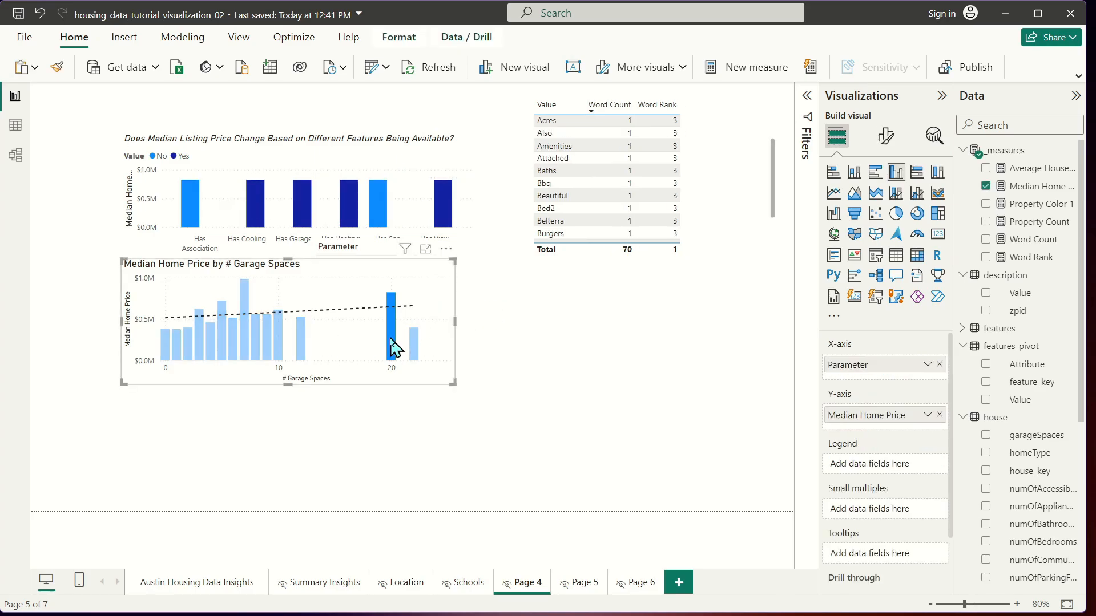
left_click(392, 343)
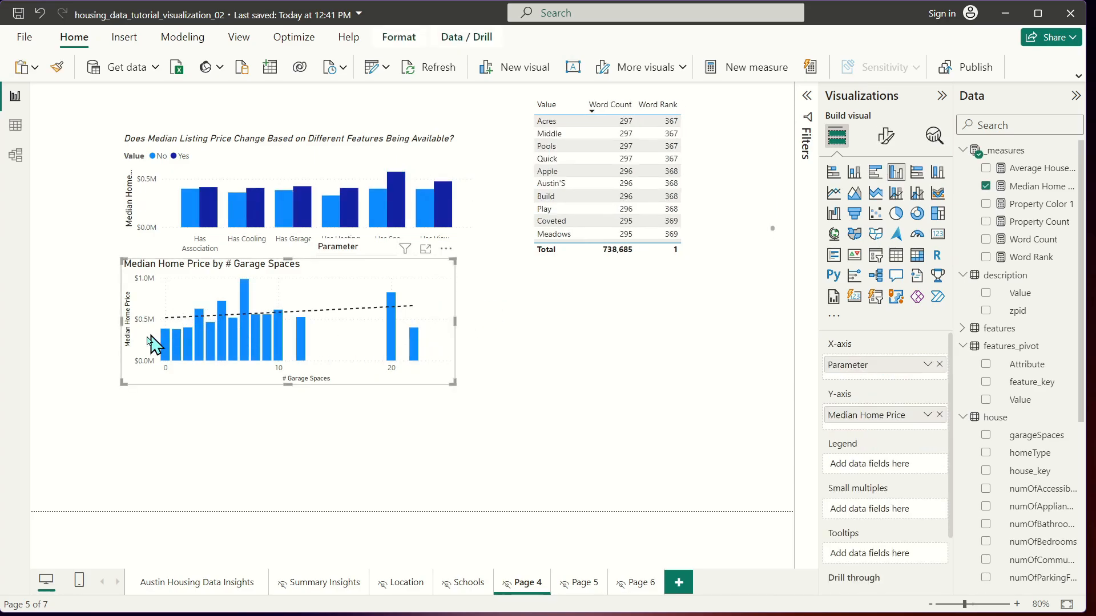
left_click(166, 351)
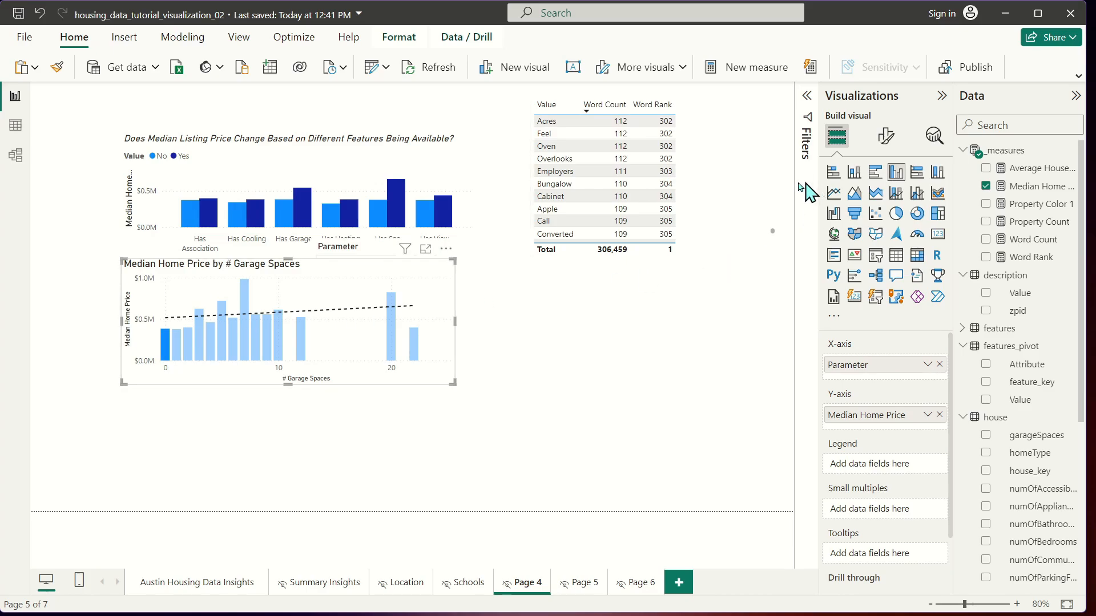
scroll(689, 194, "down", 5)
left_click_drag(772, 192, 767, 99)
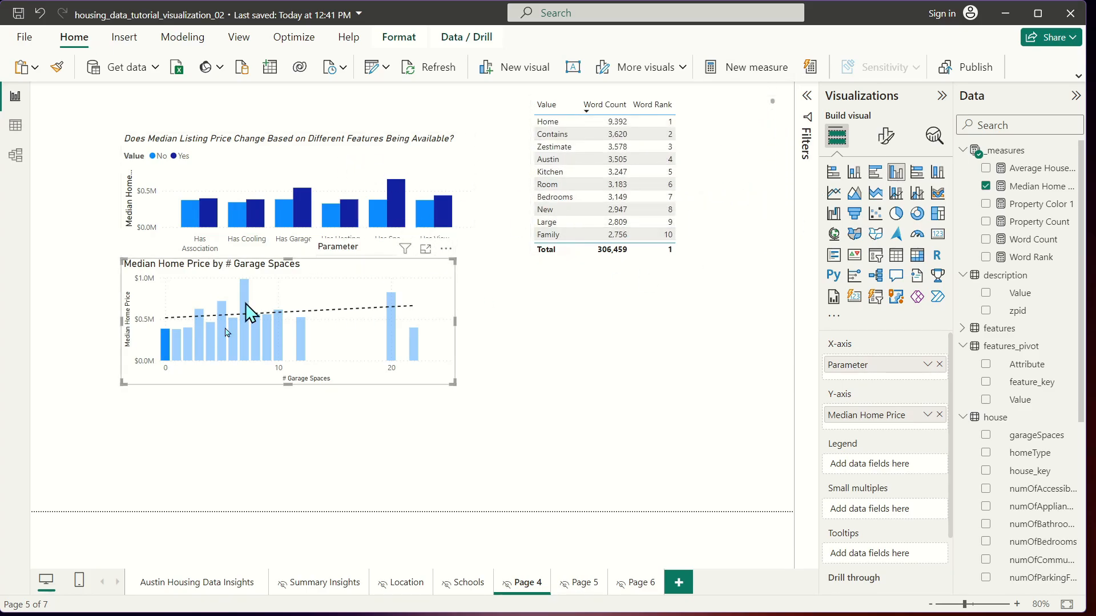
left_click(175, 358)
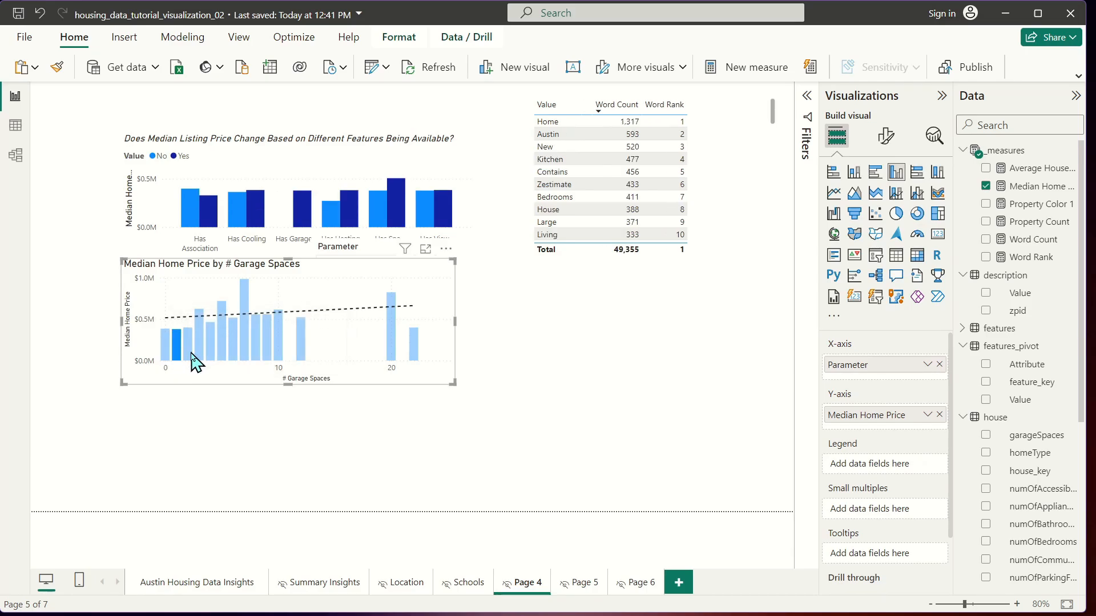
left_click(200, 357)
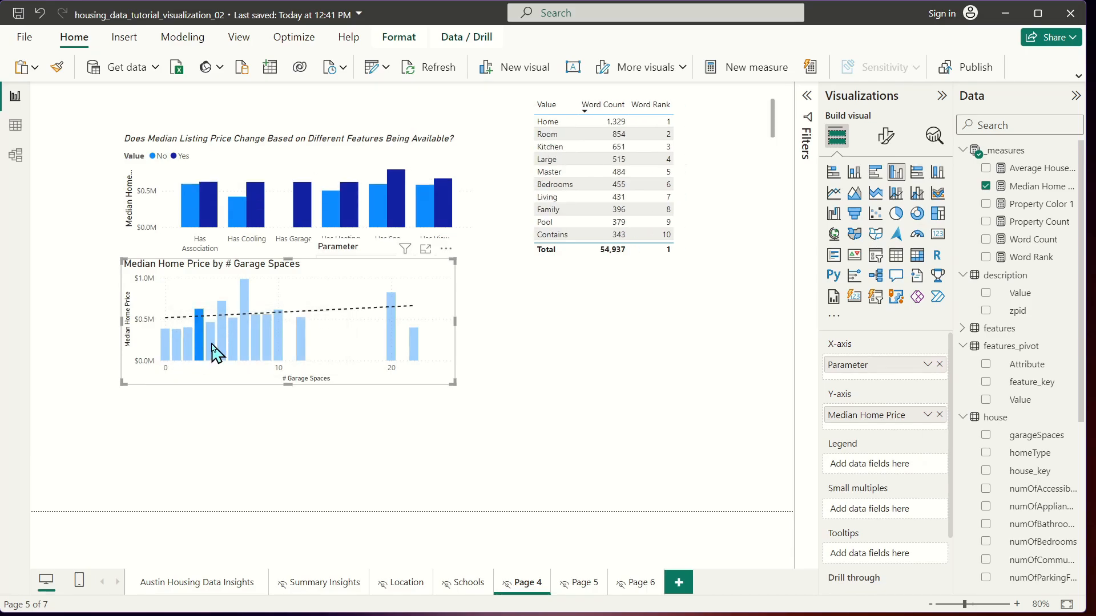
left_click(212, 345)
left_click(222, 349)
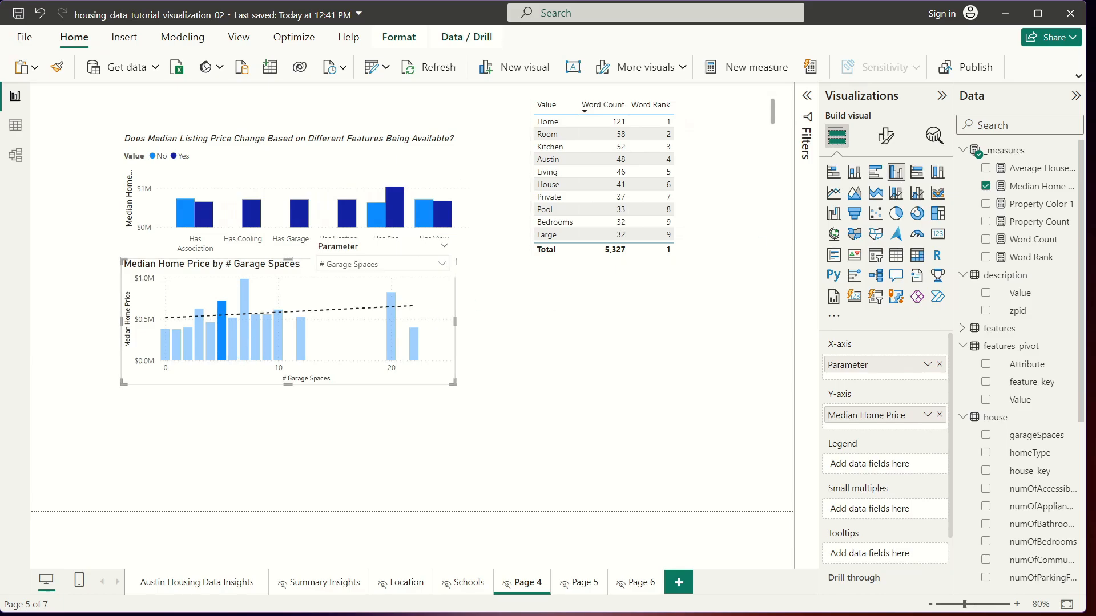
- Review the ALLSELECTED function in the Word Rank measure's formula
left_click(1027, 257)
double_click(231, 93)
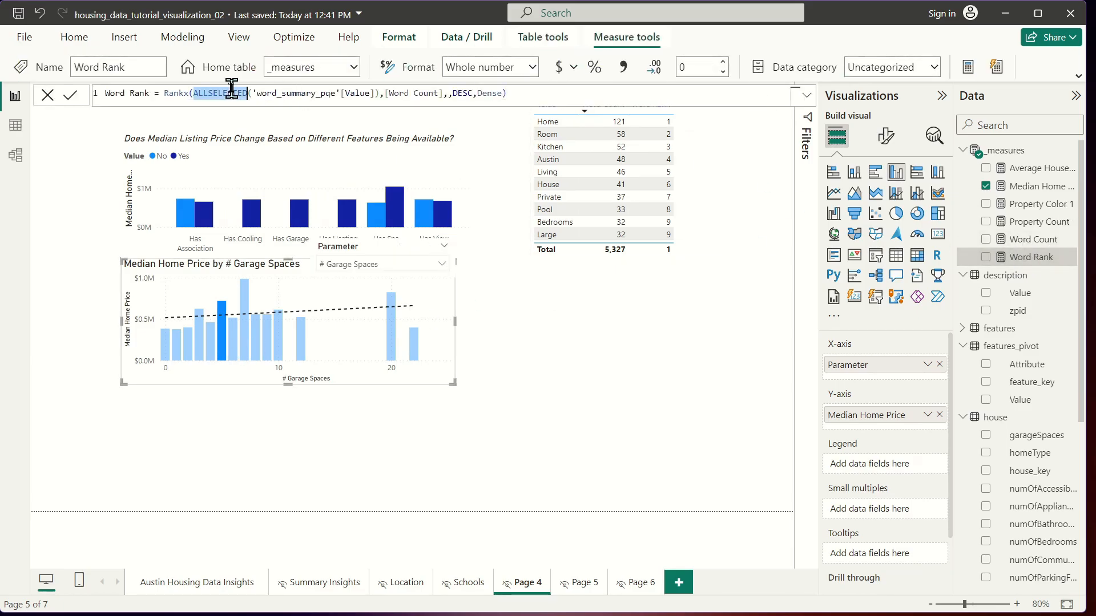
left_click(549, 99)
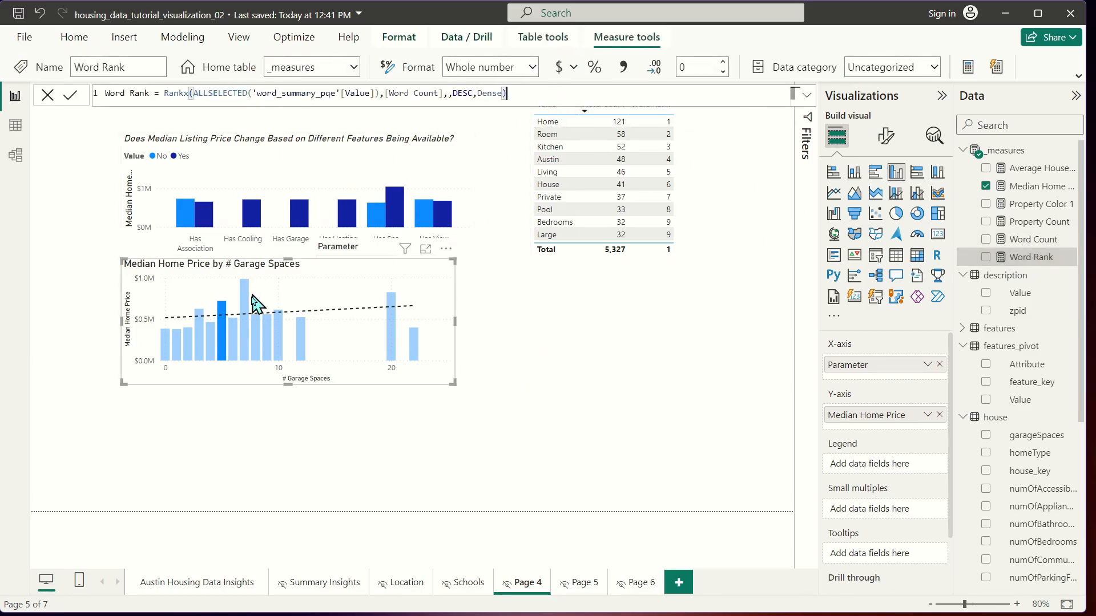
- Check the word ranking against more bars of the garage spaces chart, starting with the 6-space bar
left_click(232, 342)
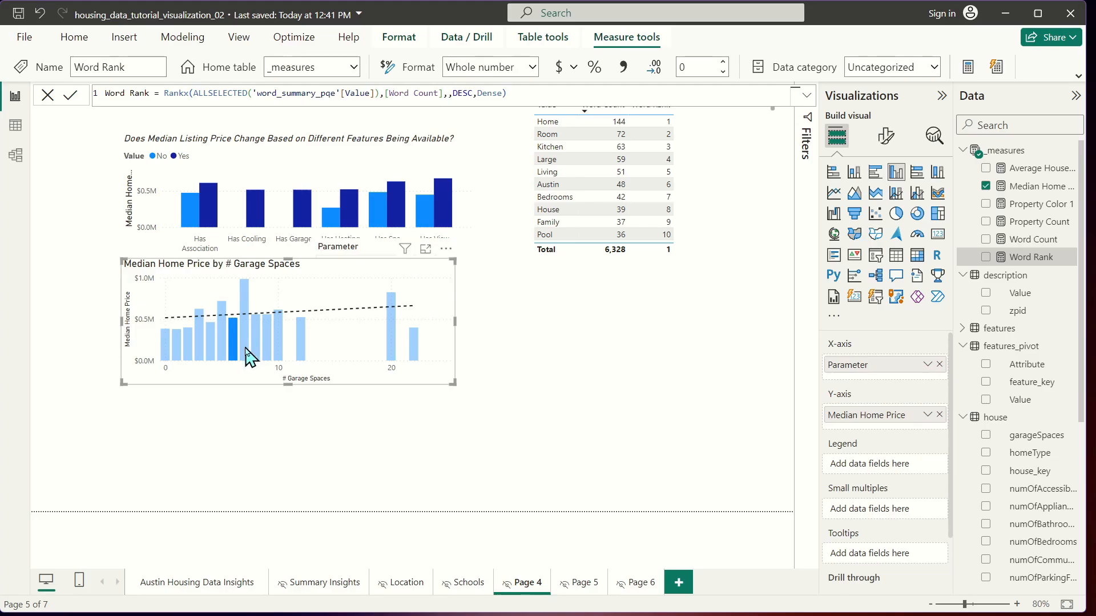
left_click(250, 348)
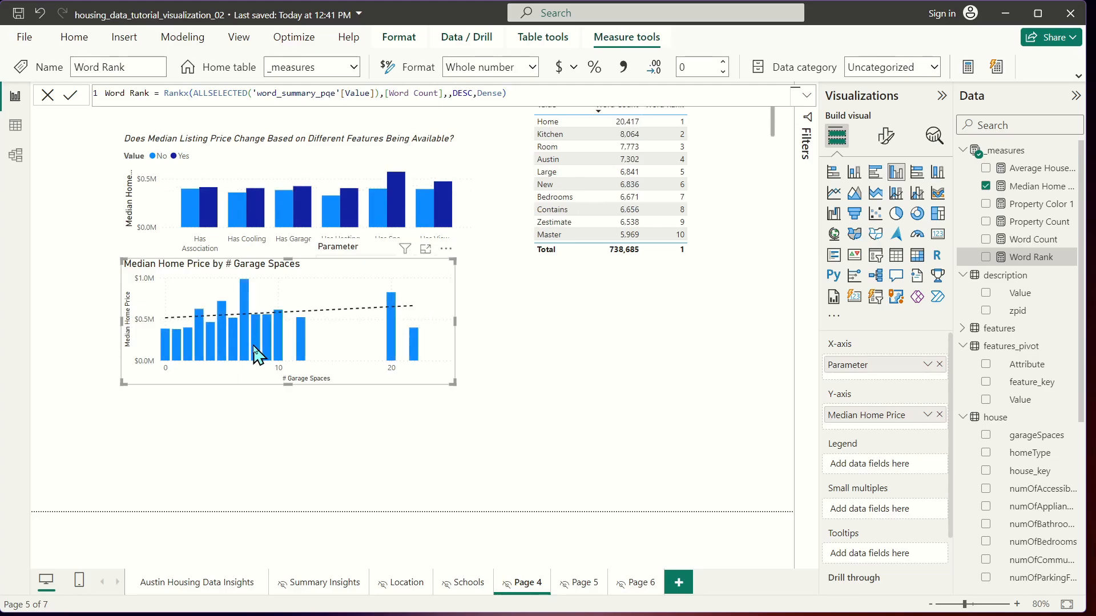
left_click(257, 354)
left_click(268, 357)
left_click(286, 355)
- Deselect the chart and move the word table visual lower on the page, beside the two bar charts
left_click(660, 357)
left_click(718, 167)
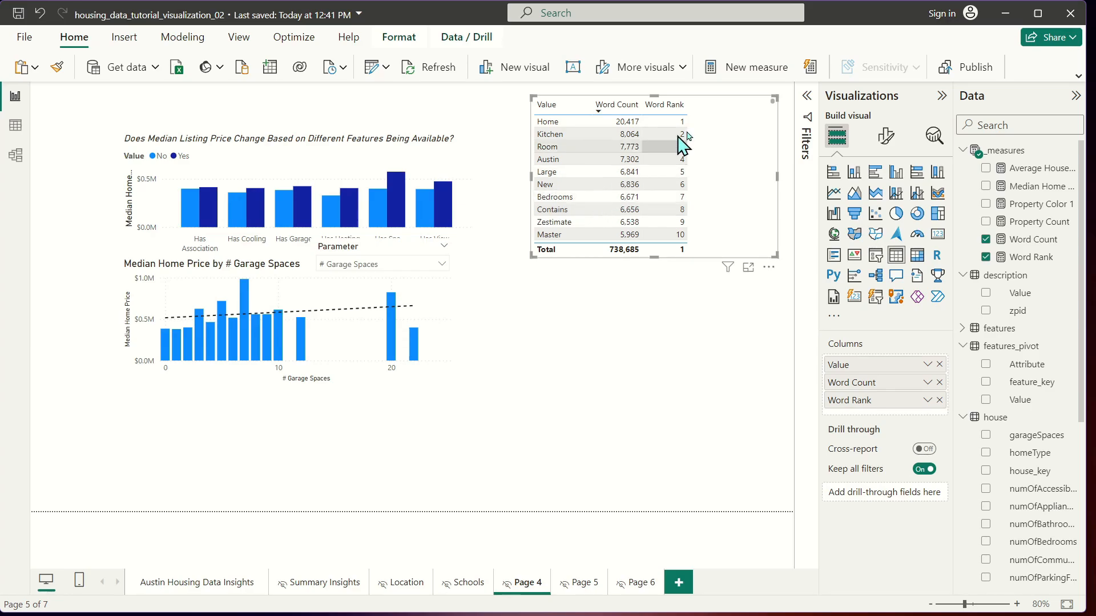
left_click_drag(723, 190, 714, 249)
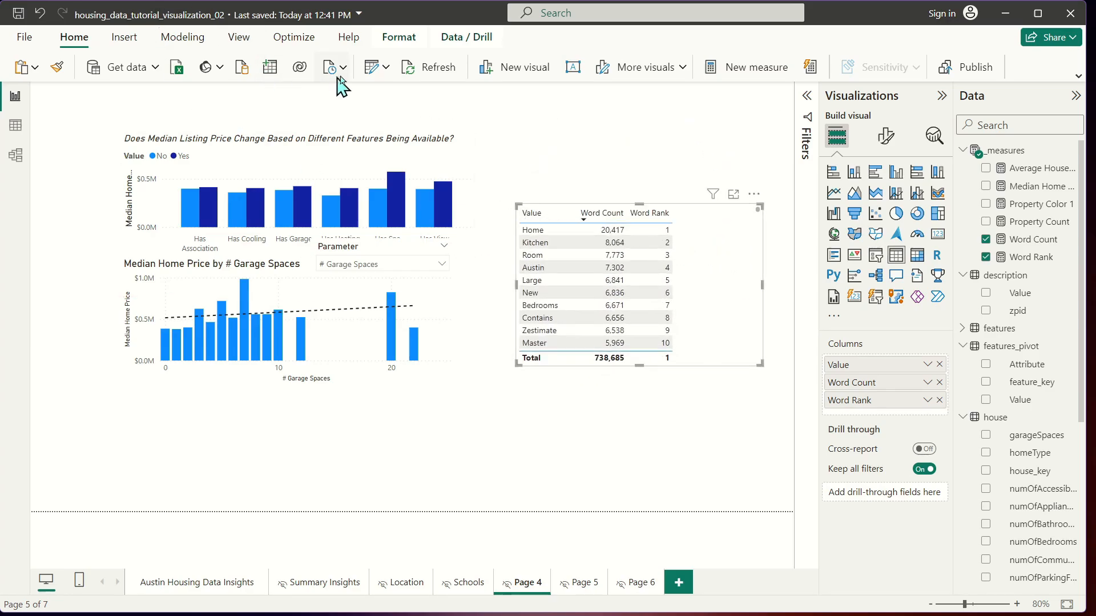
- Open the word_summary_pqe query in Power Query Editor and trim the text in its Value column
left_click(367, 69)
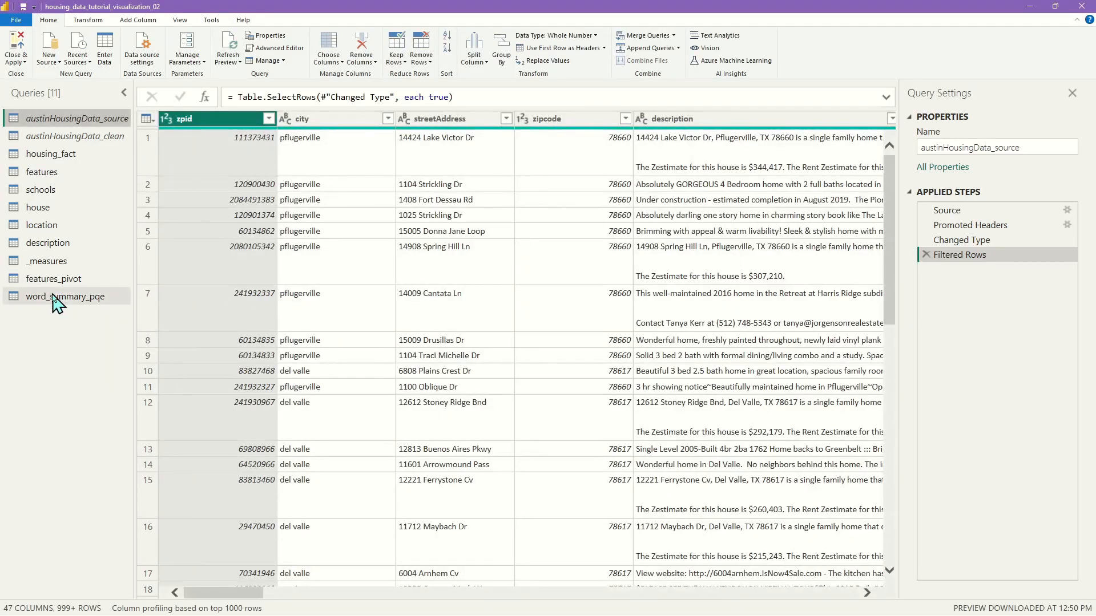
left_click(54, 297)
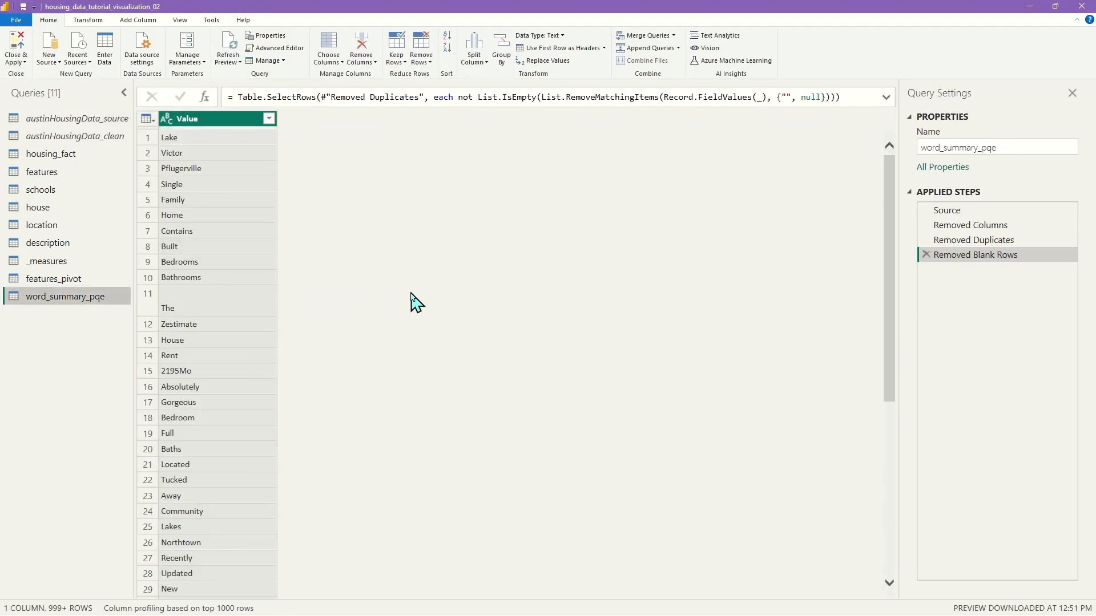
right_click(254, 124)
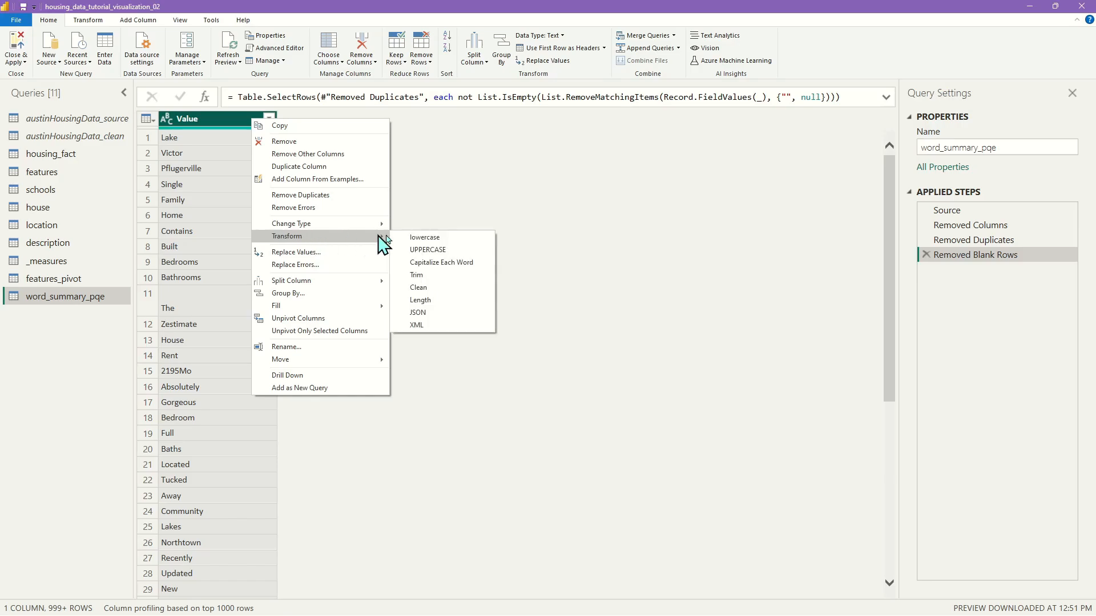
left_click(453, 279)
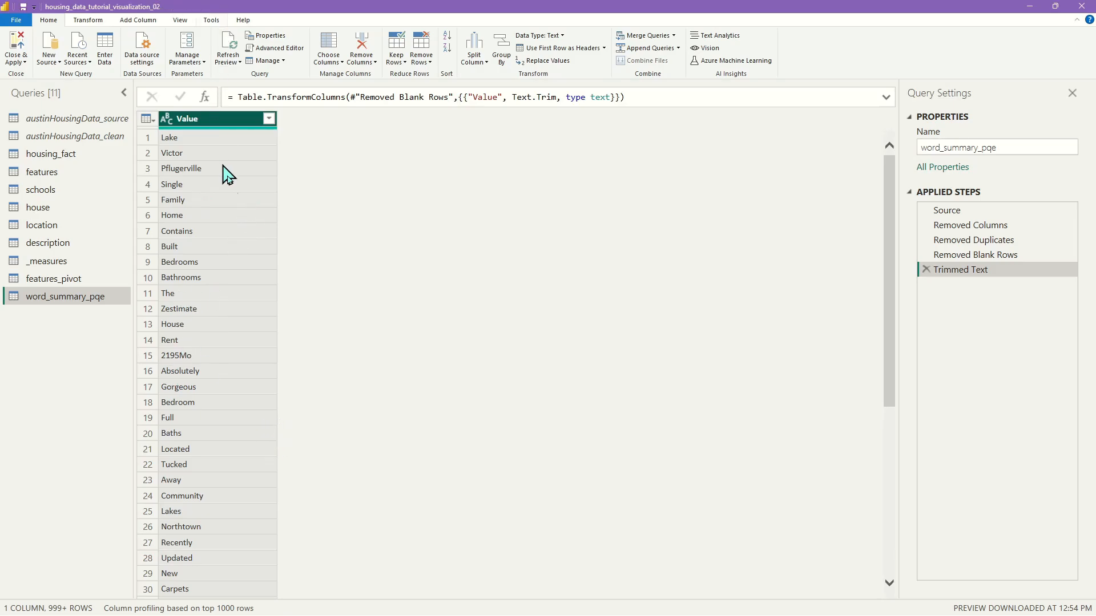
- Exclude the words "The" and "There" in the Value column's filter
left_click(268, 119)
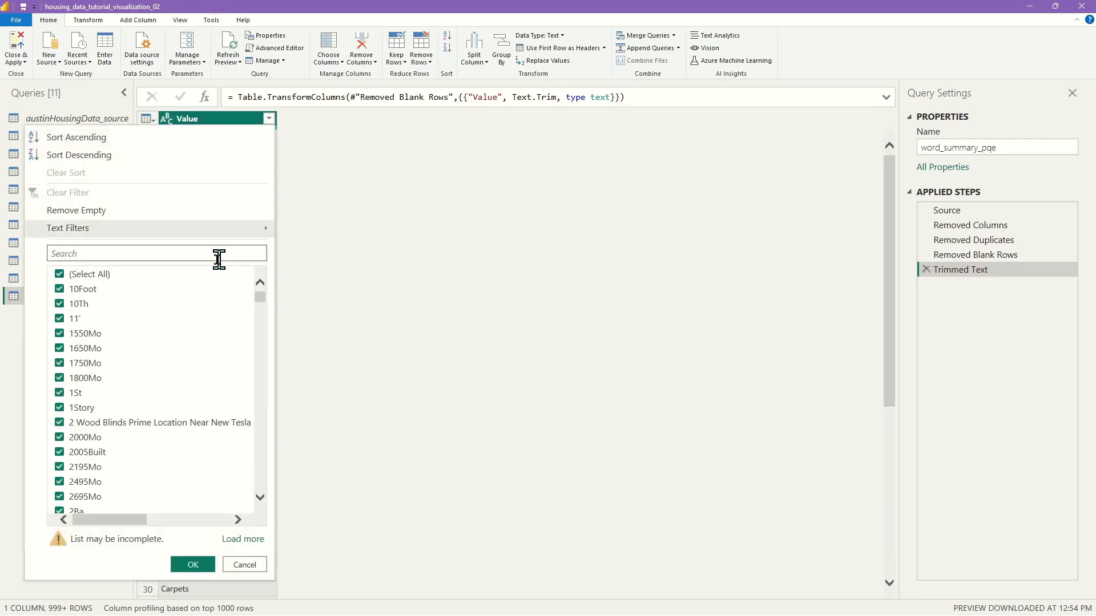
left_click(92, 252)
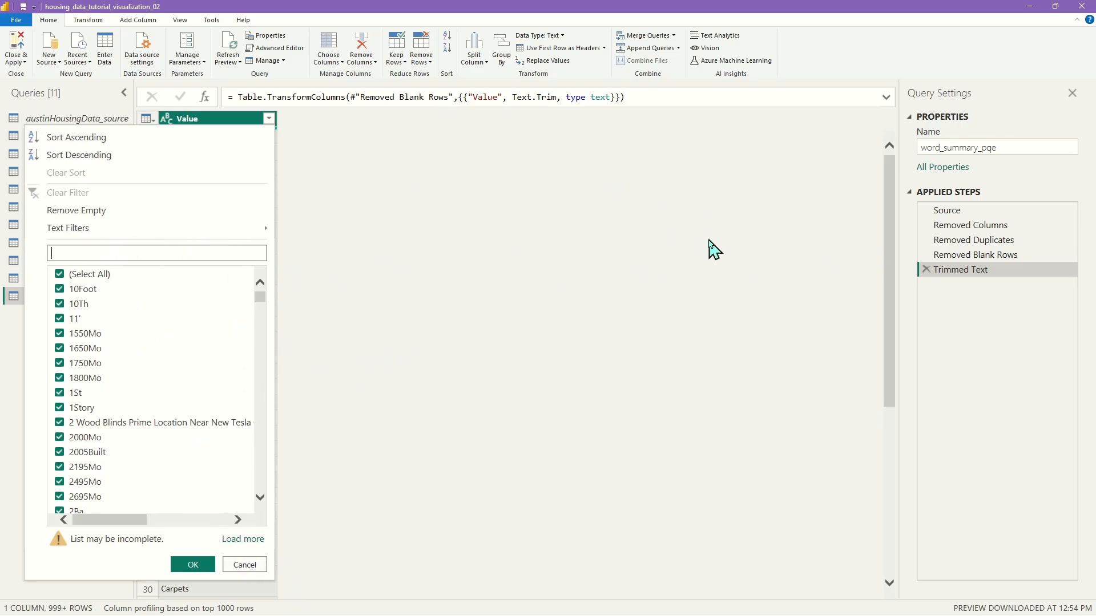
type("the")
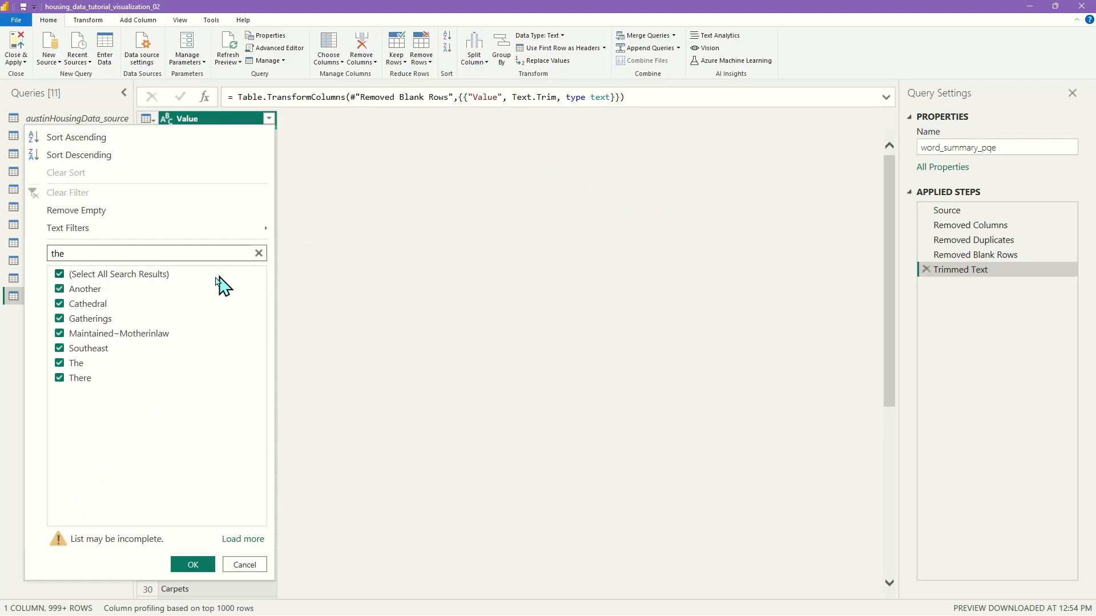
left_click(61, 363)
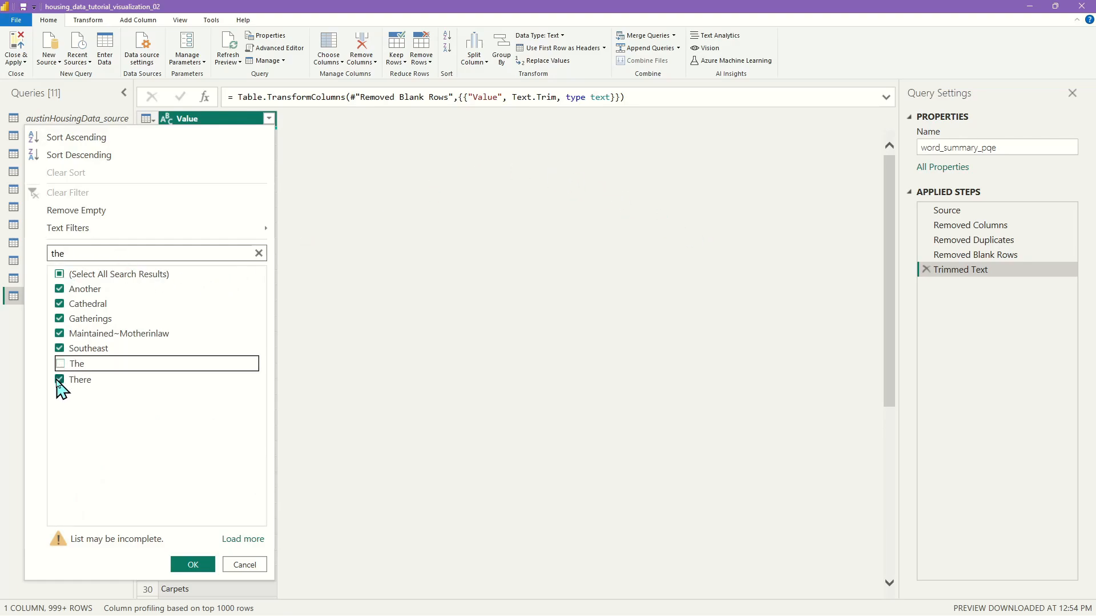
left_click(60, 378)
- Exclude the words "Home" and "Homes" in the Value column's filter
double_click(80, 252)
type("hom")
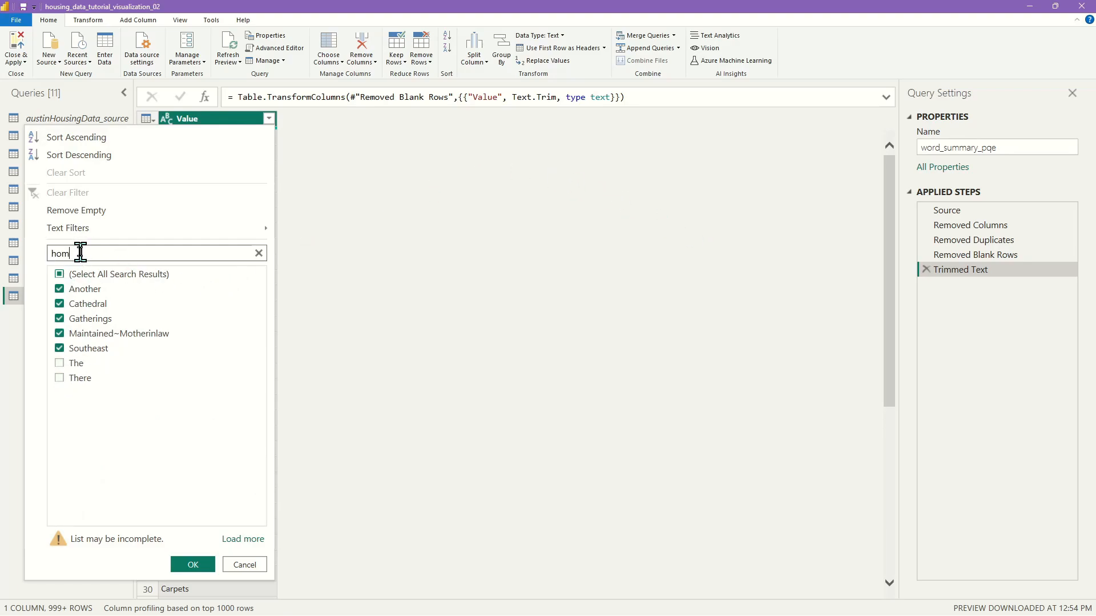
type("e")
left_click(59, 289)
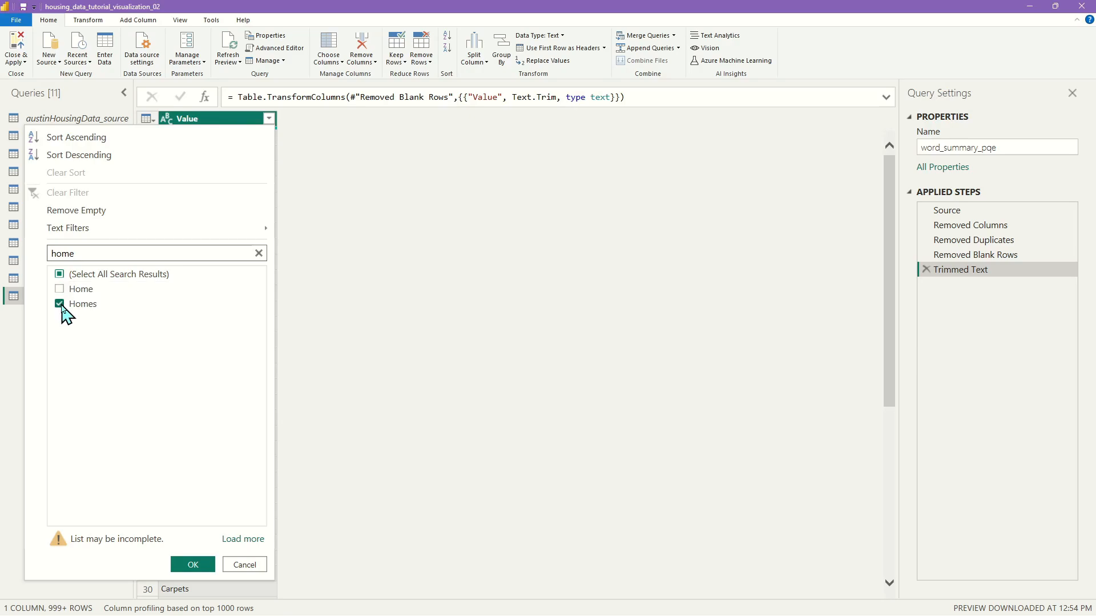
left_click(60, 304)
- Exclude the words "House" and "Contains" in the Value column's filter, keeping "Farmhouse"
double_click(65, 254)
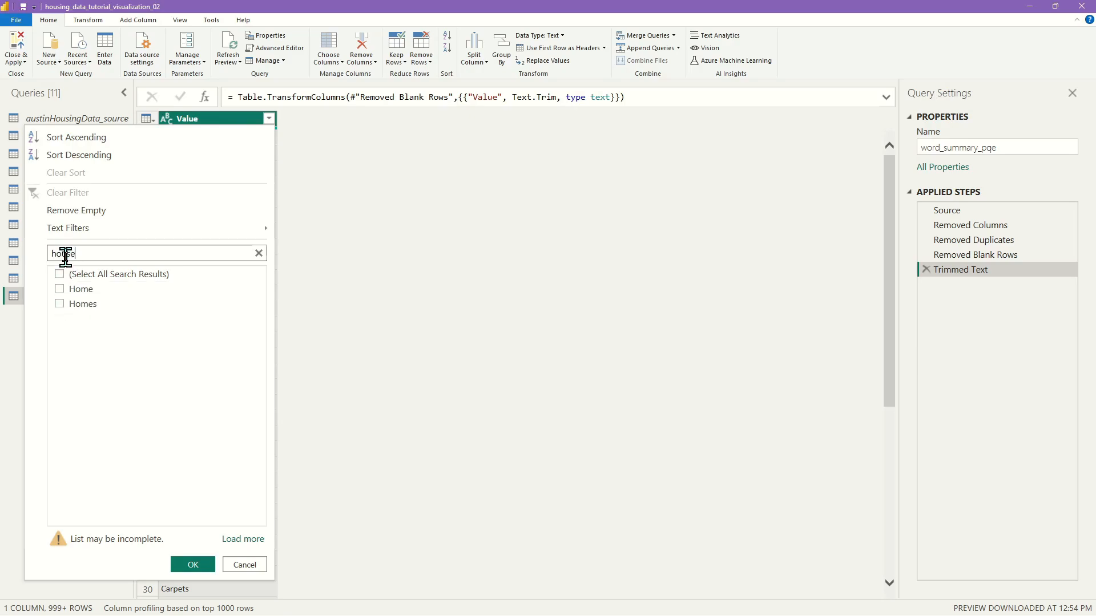
type("house")
left_click(59, 303)
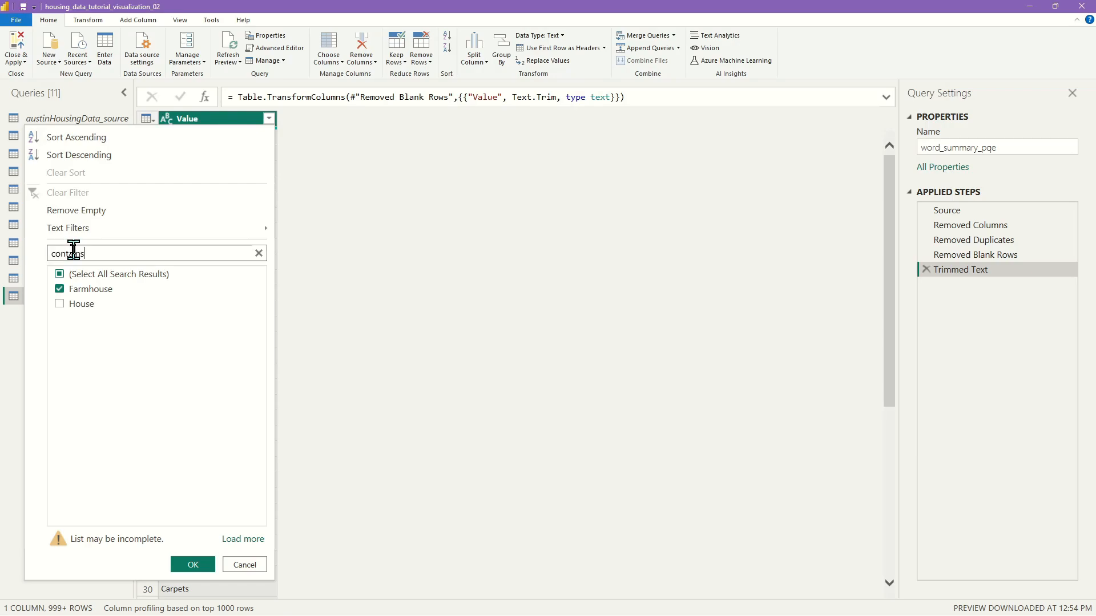
left_click(59, 289)
- Search the Value filter list for "where" and exclude the word "Elsewhere"
double_click(88, 254)
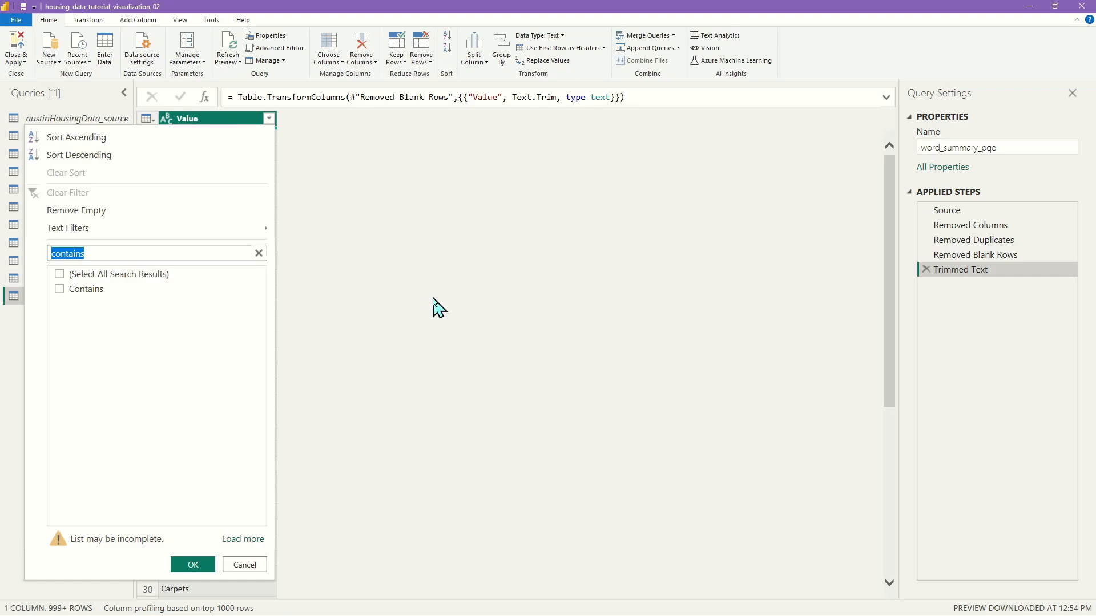
key("BackSpace")
key("BackSpace")
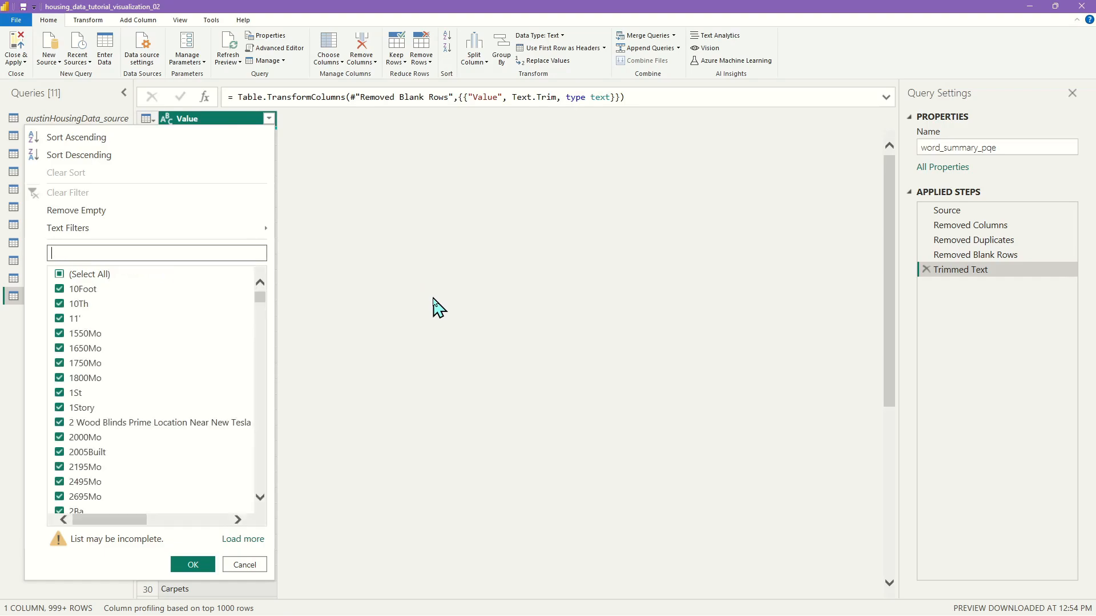
type("where")
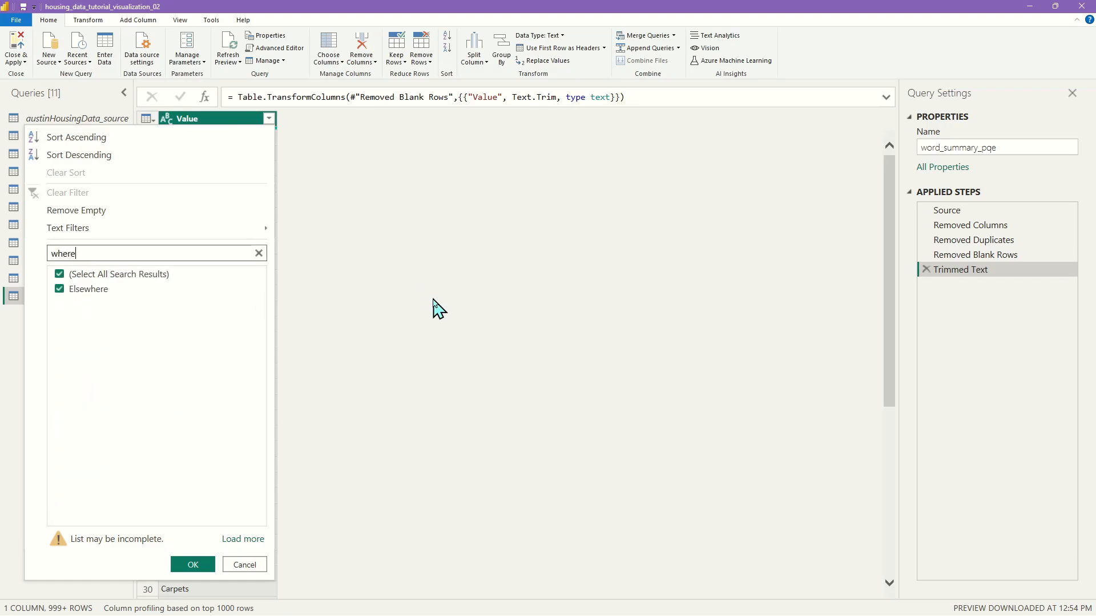
left_click(60, 289)
- Search the Value filter list for more filler words and exclude "Great", keeping "Greatroom"
double_click(67, 254)
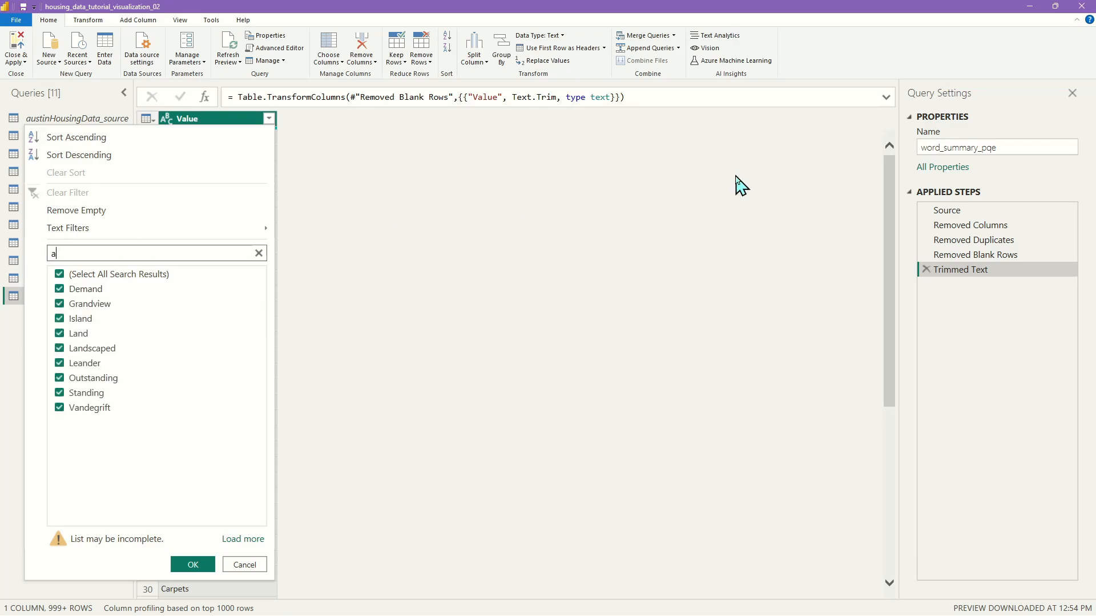
key("BackSpace")
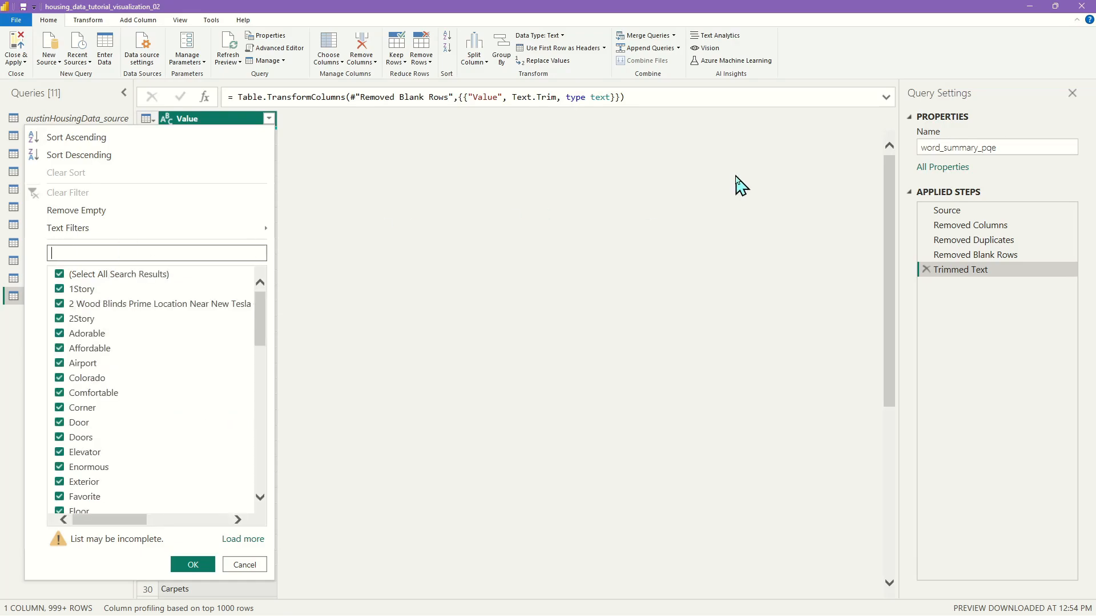
type("good")
key("BackSpace")
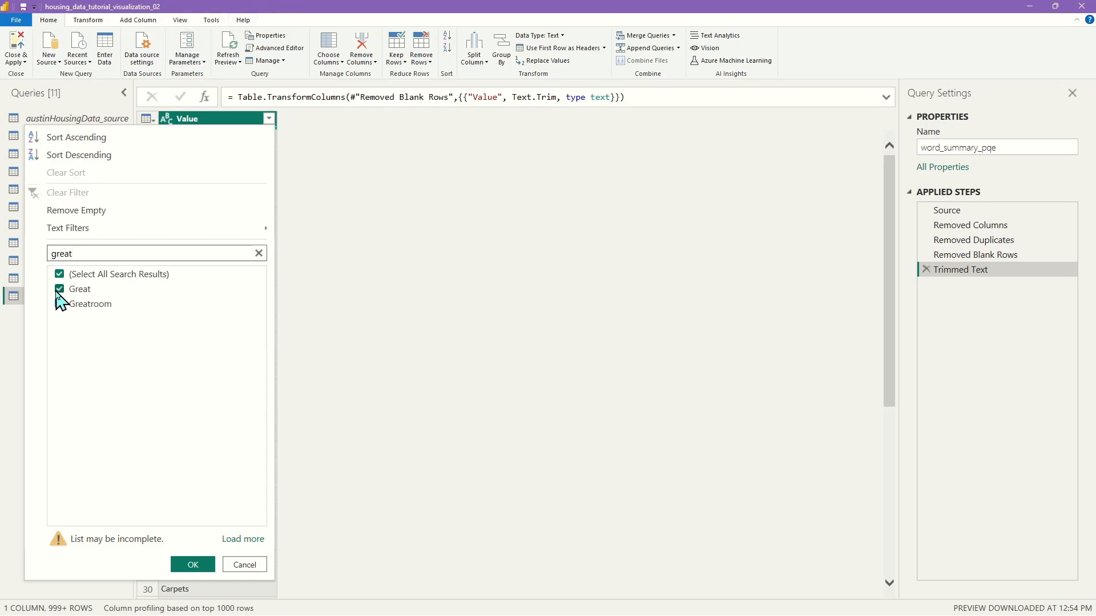
left_click(60, 289)
- Exclude the word "Awesome" while keeping "Closets~Awesome", and apply the filter to the Value column
double_click(82, 257)
type("aweso")
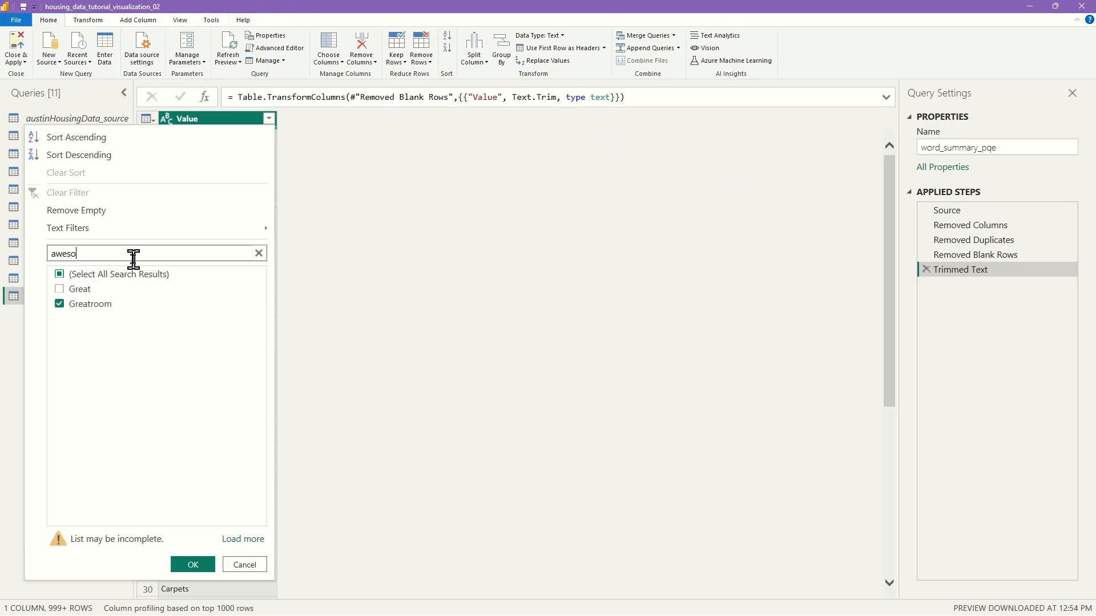
type("me")
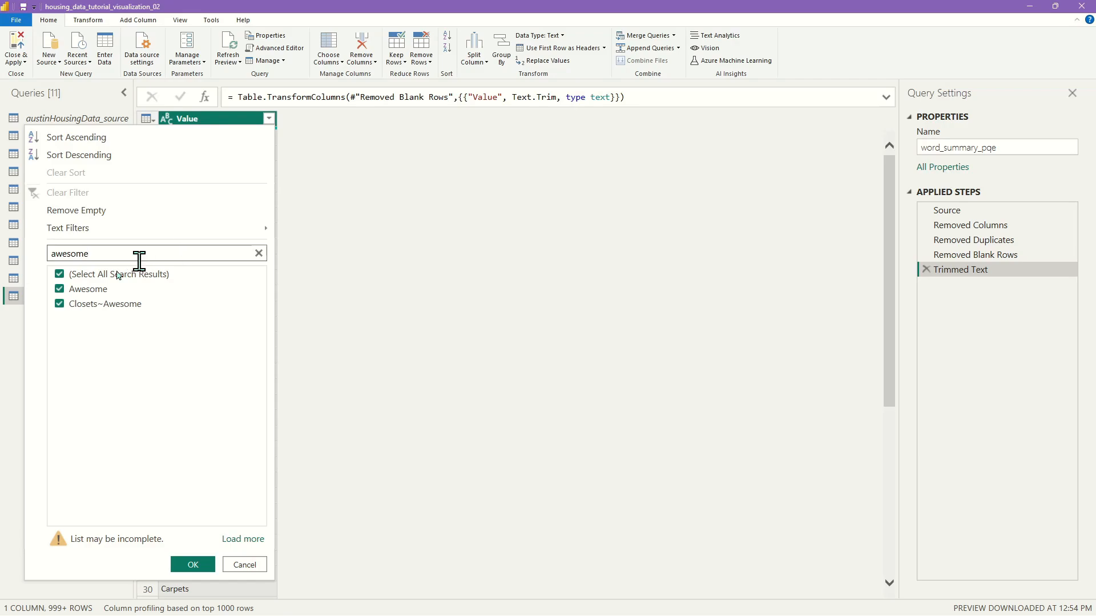
left_click(59, 290)
double_click(123, 254)
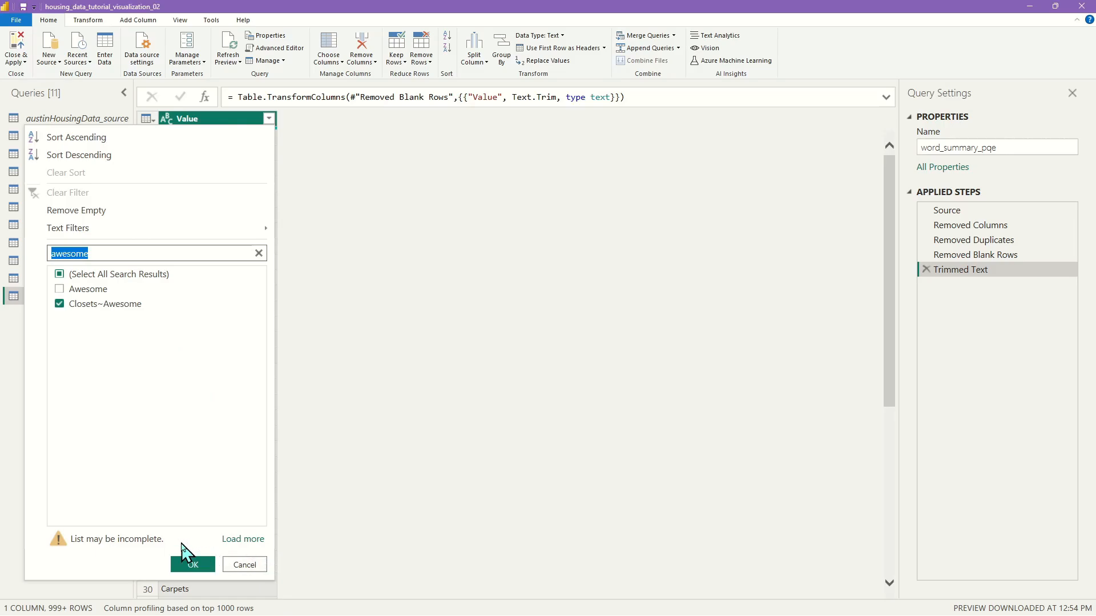
left_click(202, 565)
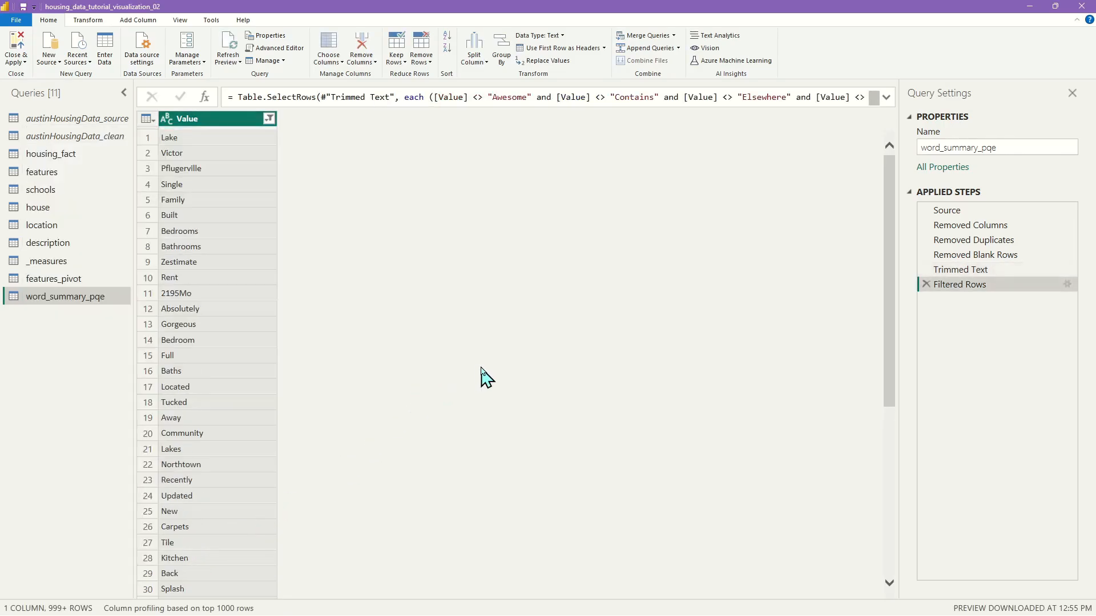
- Review the remaining words in the Value column and apply the query changes to the report
scroll(269, 350, "down", 12)
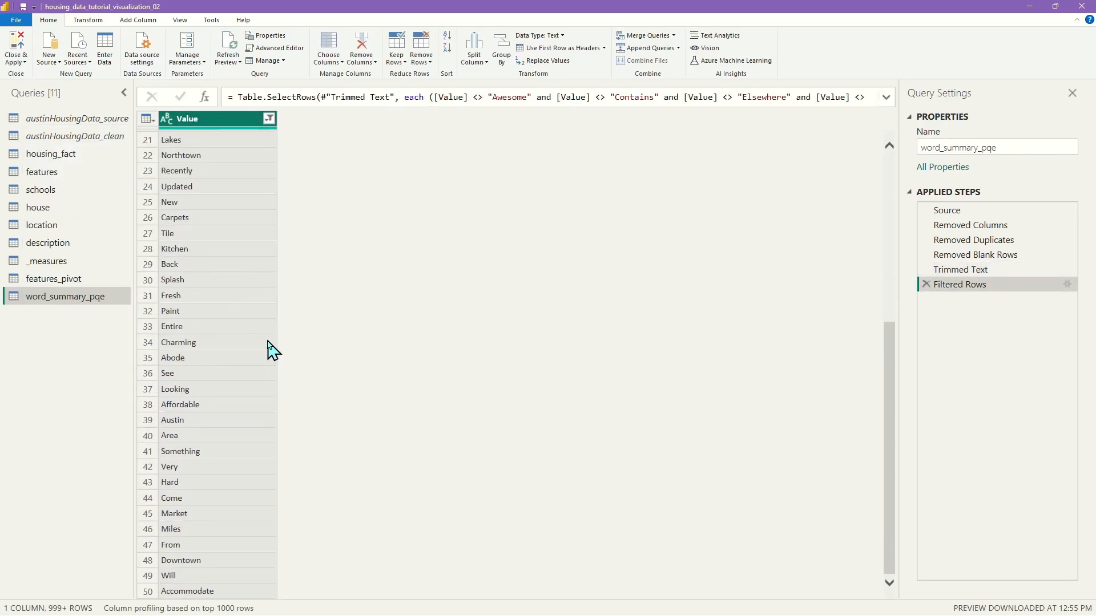
scroll(269, 350, "down", 20)
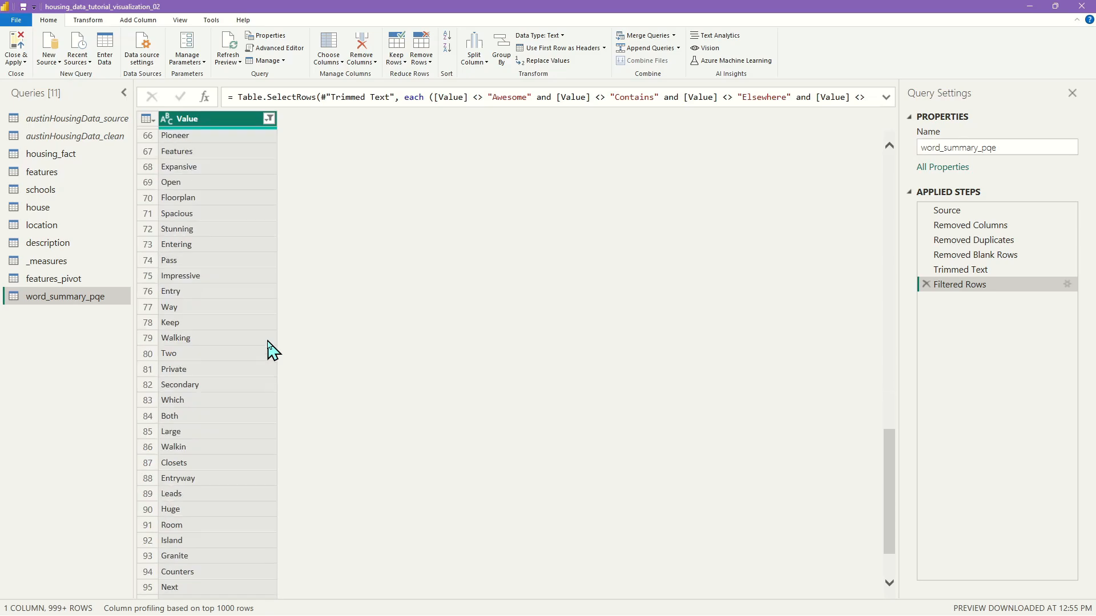
scroll(269, 350, "down", 12)
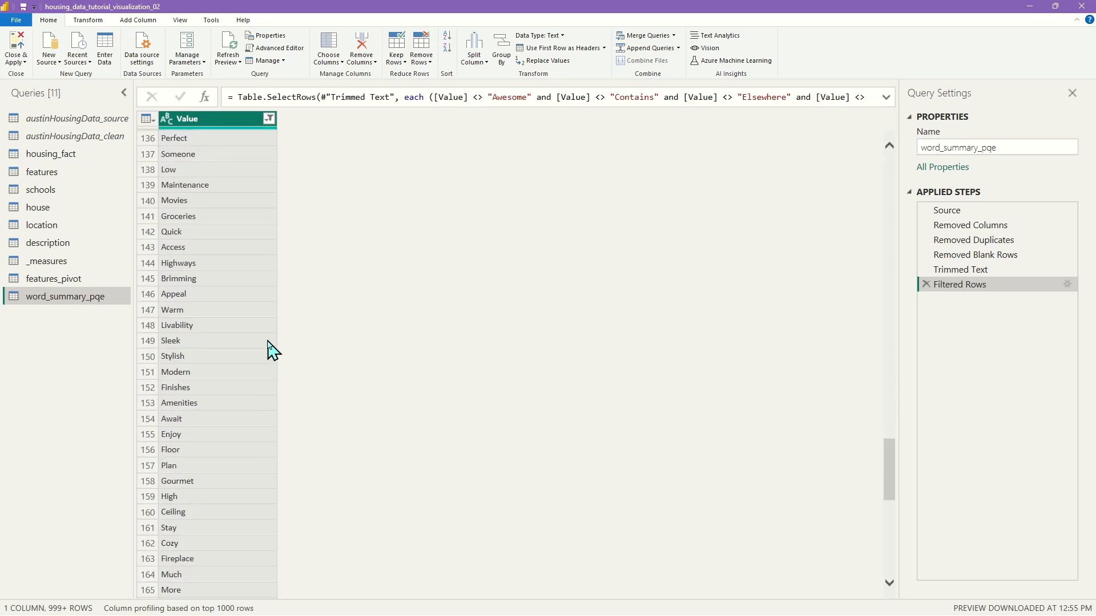
scroll(269, 350, "down", 10)
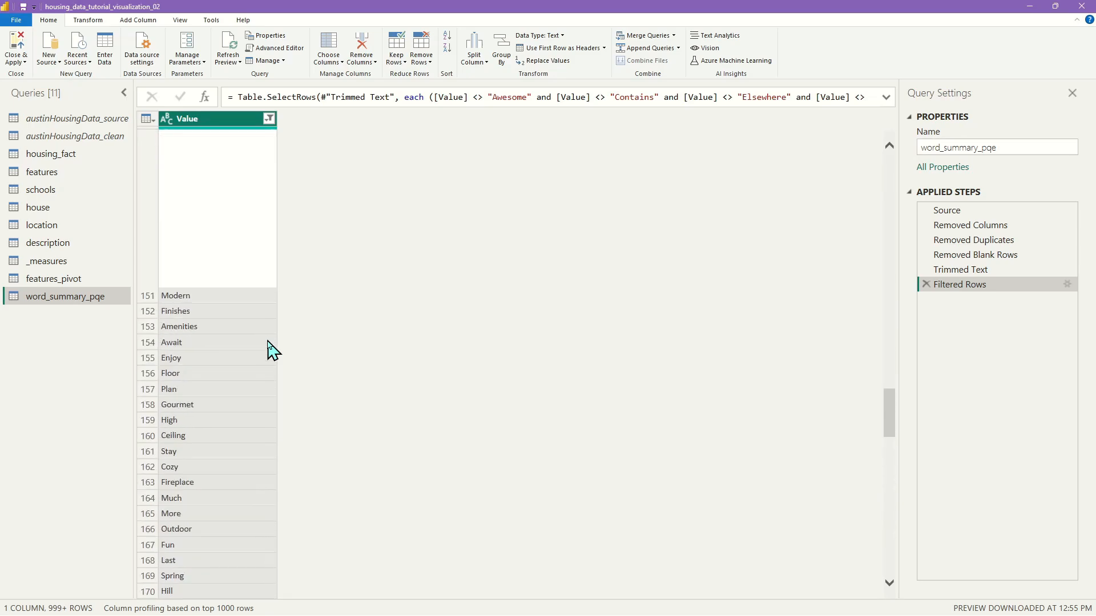
scroll(269, 350, "up", 20)
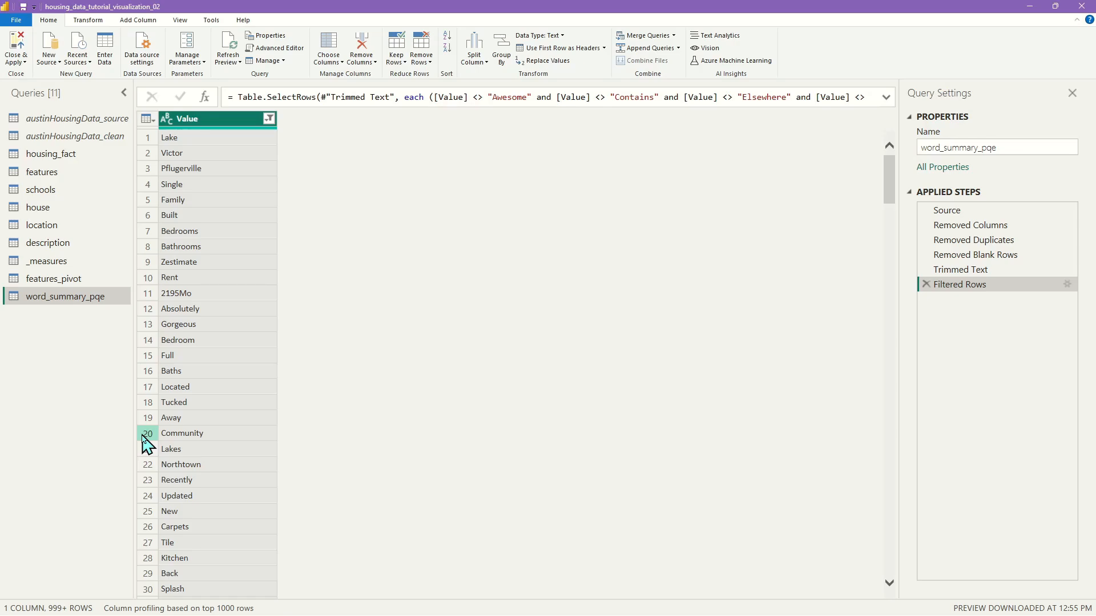
scroll(359, 455, "down", 15)
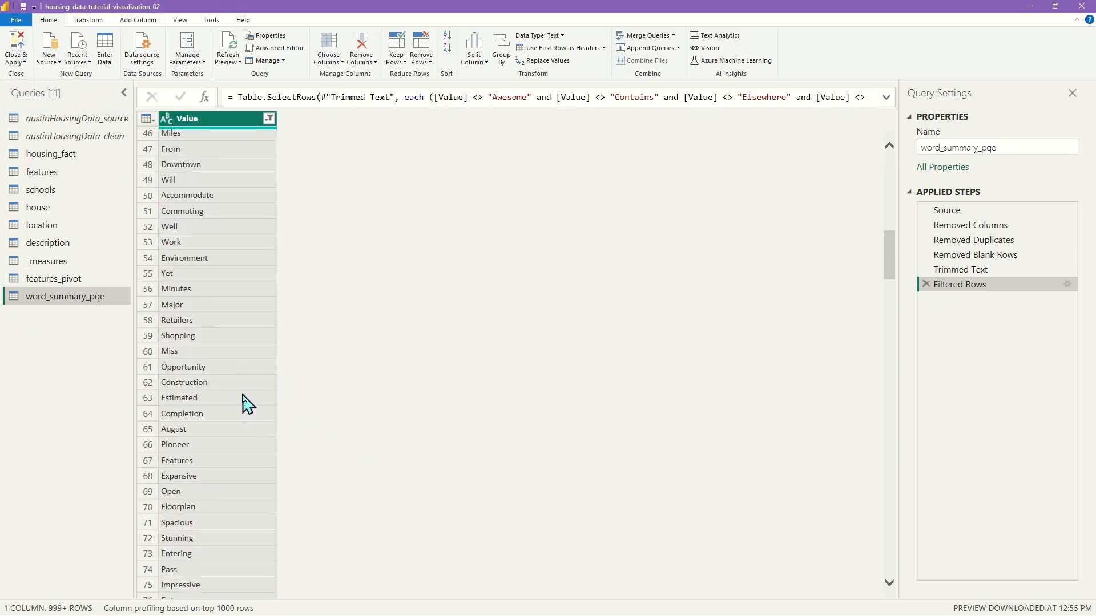
scroll(254, 397, "down", 15)
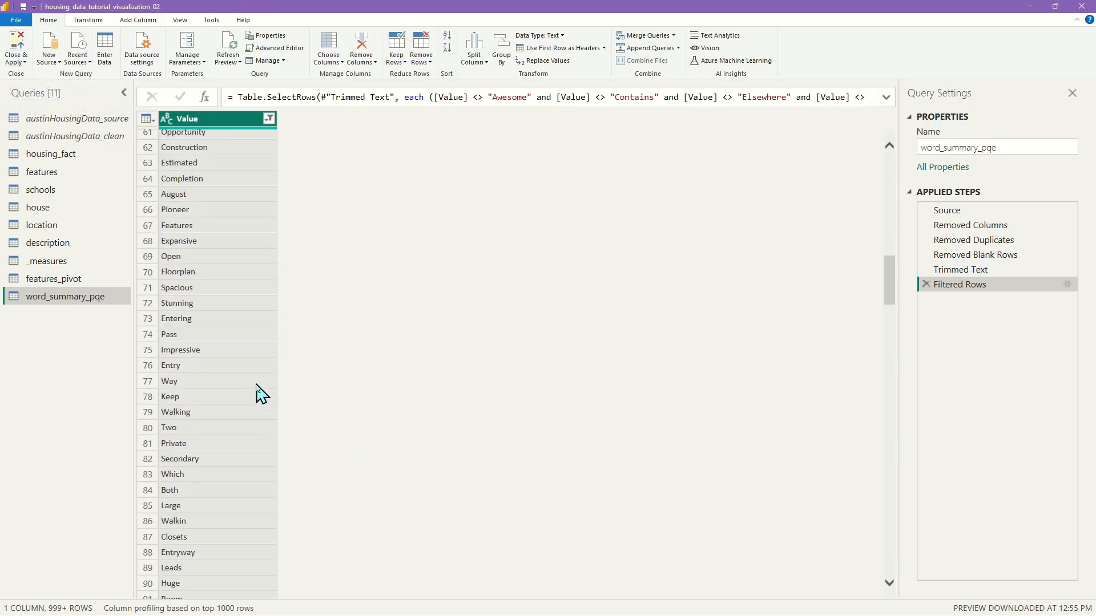
left_click(19, 64)
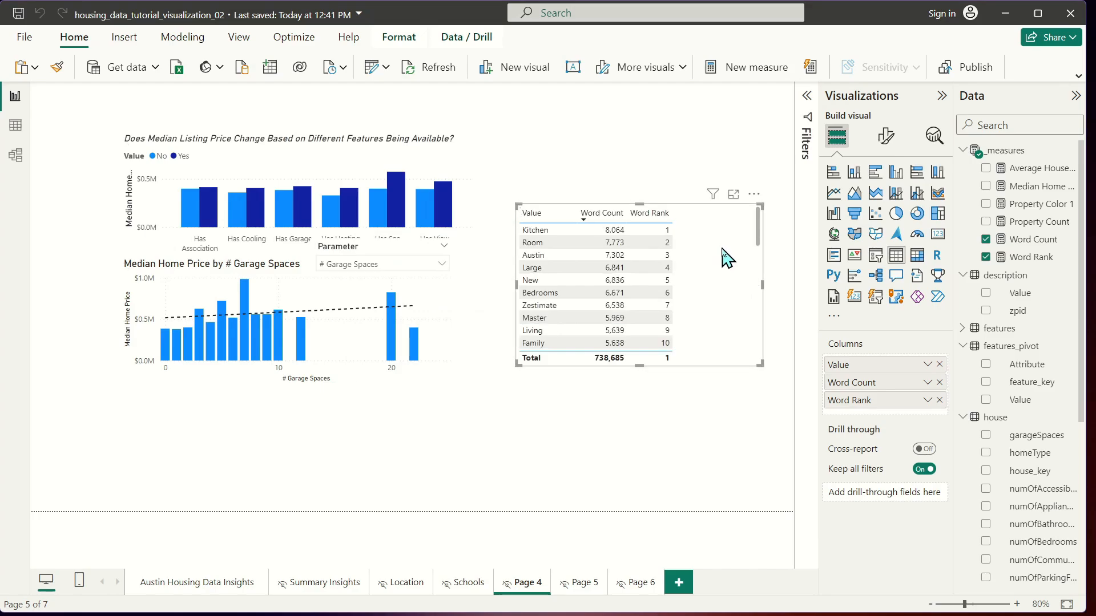
- Reopen the word_summary_pqe query in Power Query Editor and exclude "Austin" and "Austin'S" in the Value column's filter
left_click(371, 68)
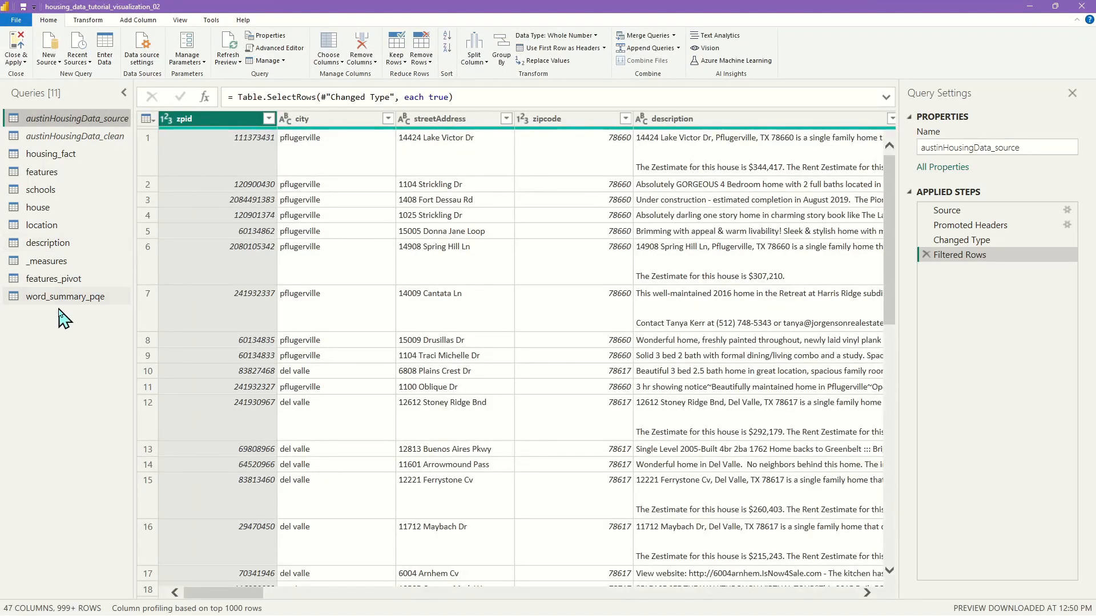
left_click(67, 298)
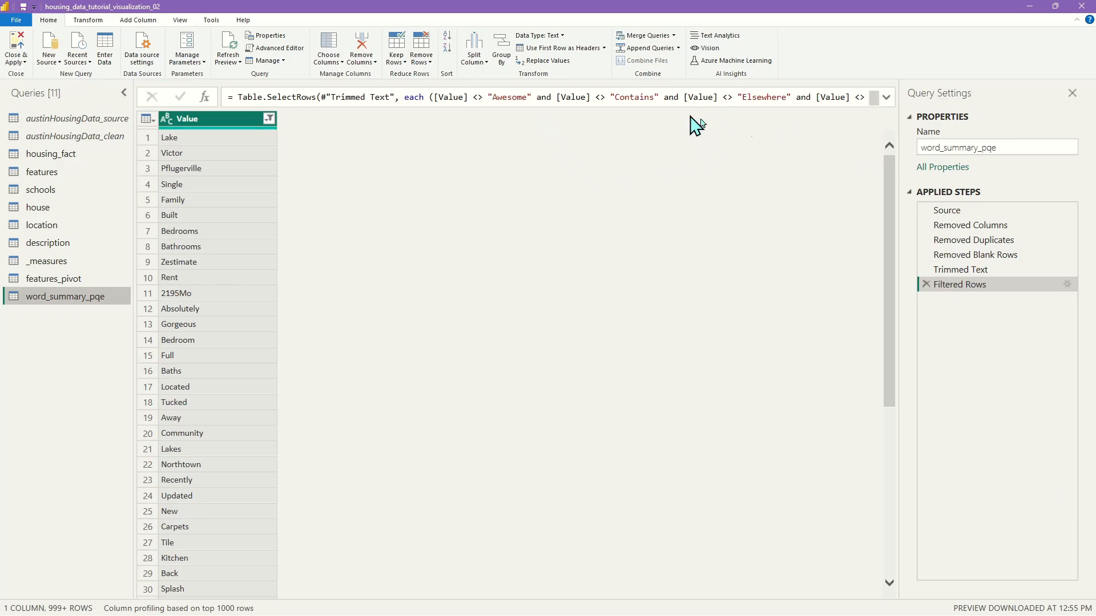
left_click(268, 122)
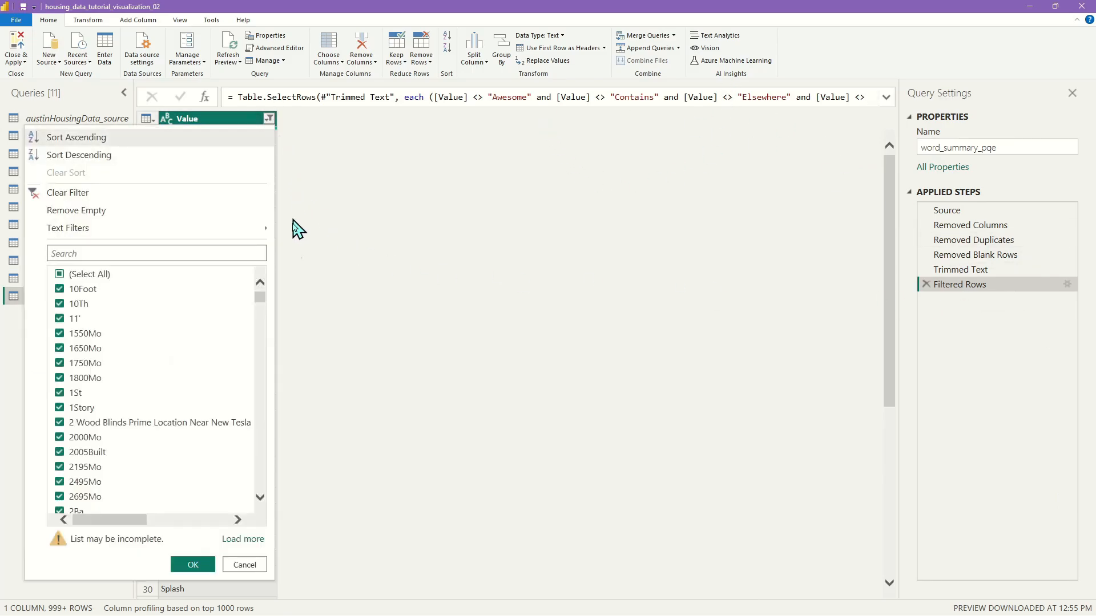
left_click(123, 252)
type("austin")
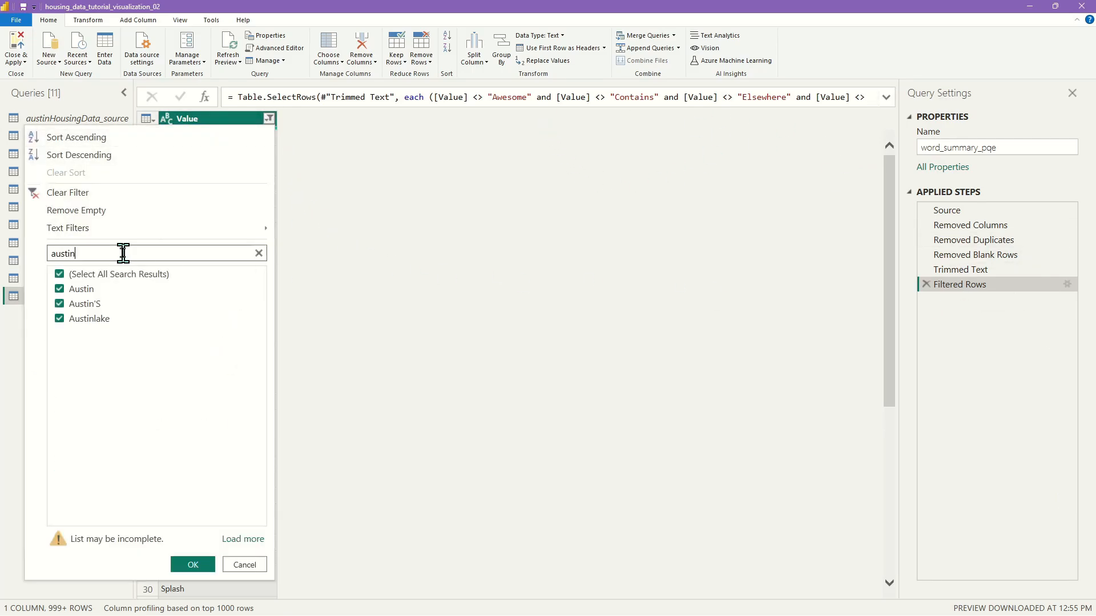
left_click(64, 289)
left_click(61, 304)
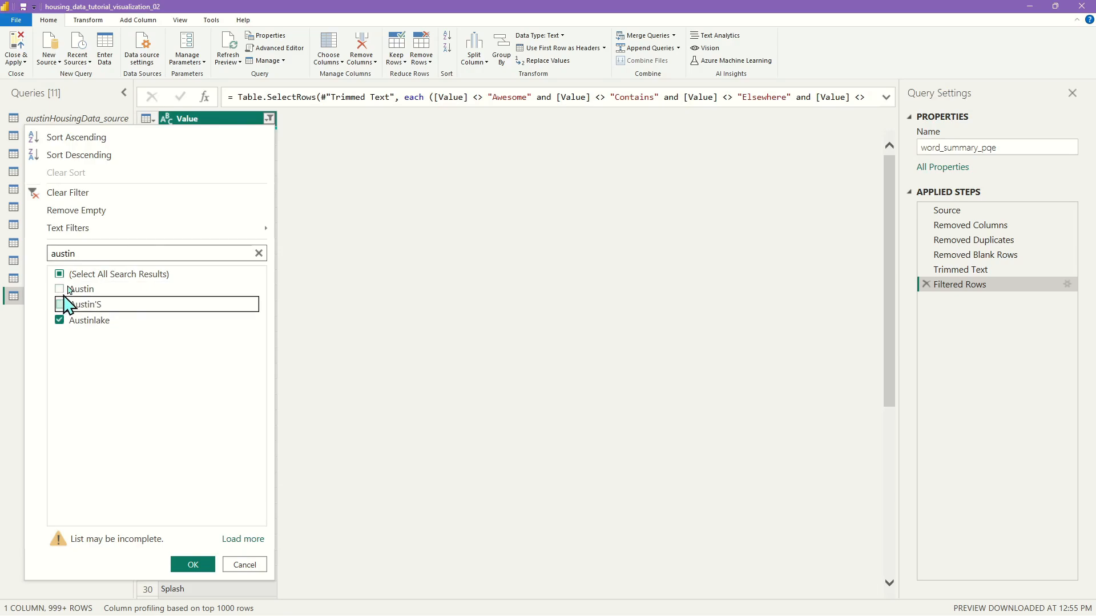
- Exclude the word "Zestimate" as well and apply the updated filter to the Value column
double_click(81, 254)
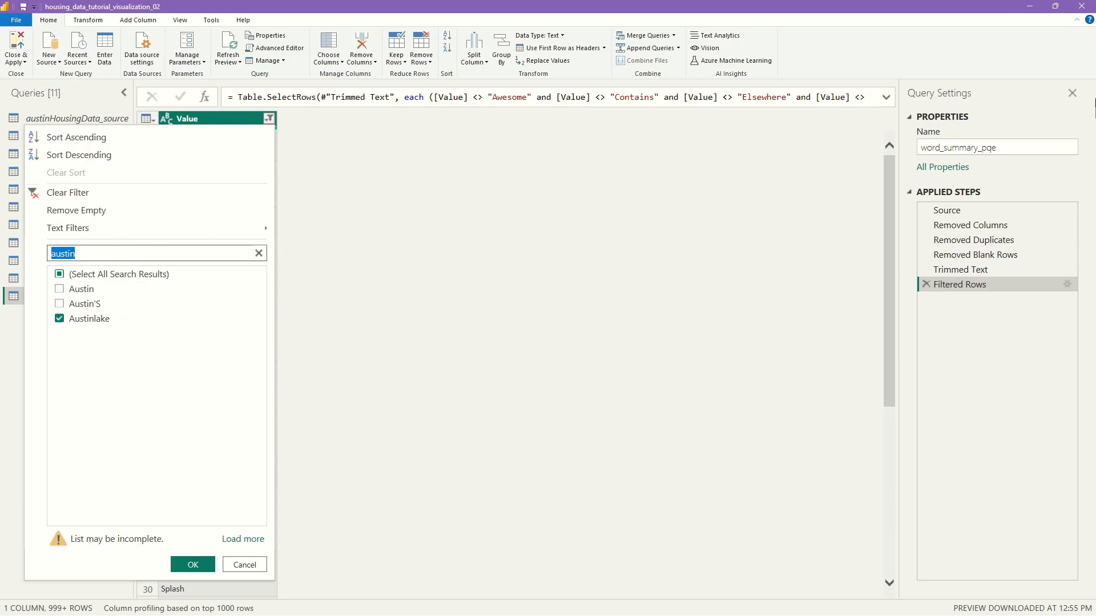
type("zes")
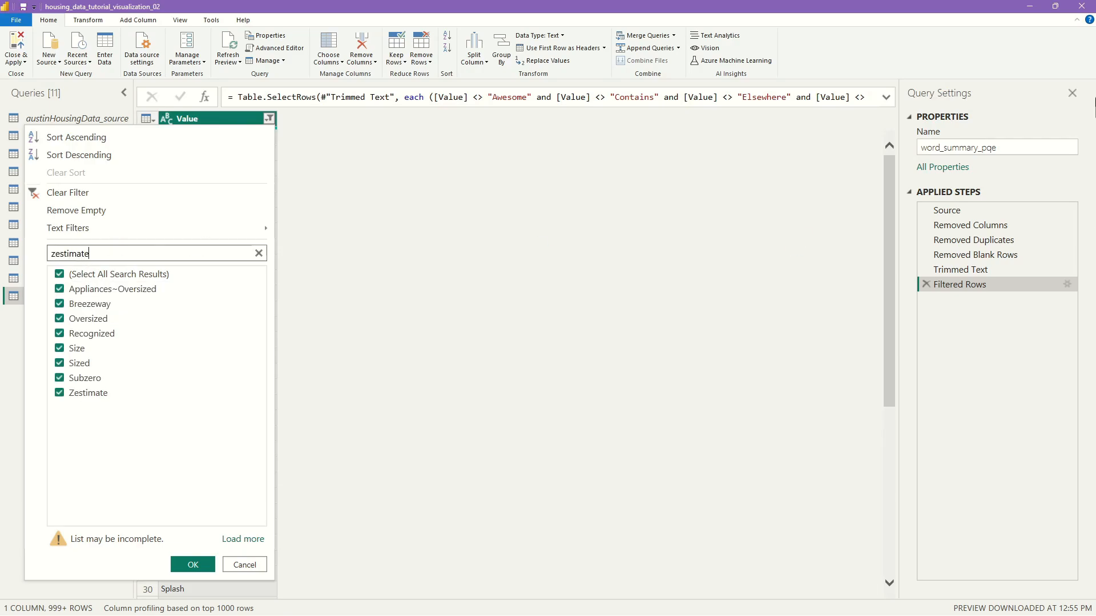
left_click(60, 289)
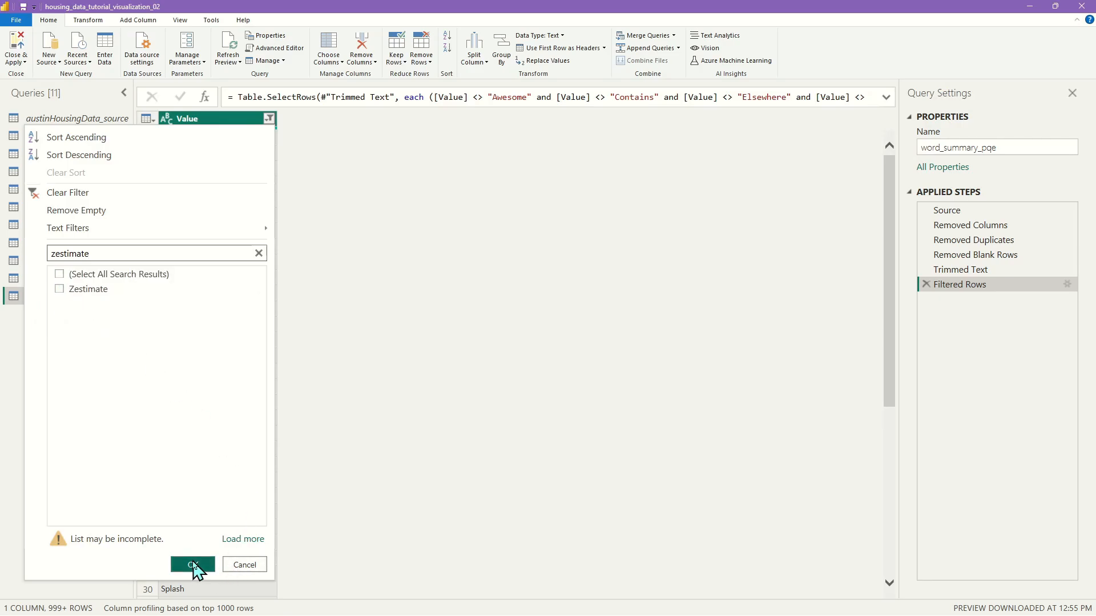
left_click(192, 564)
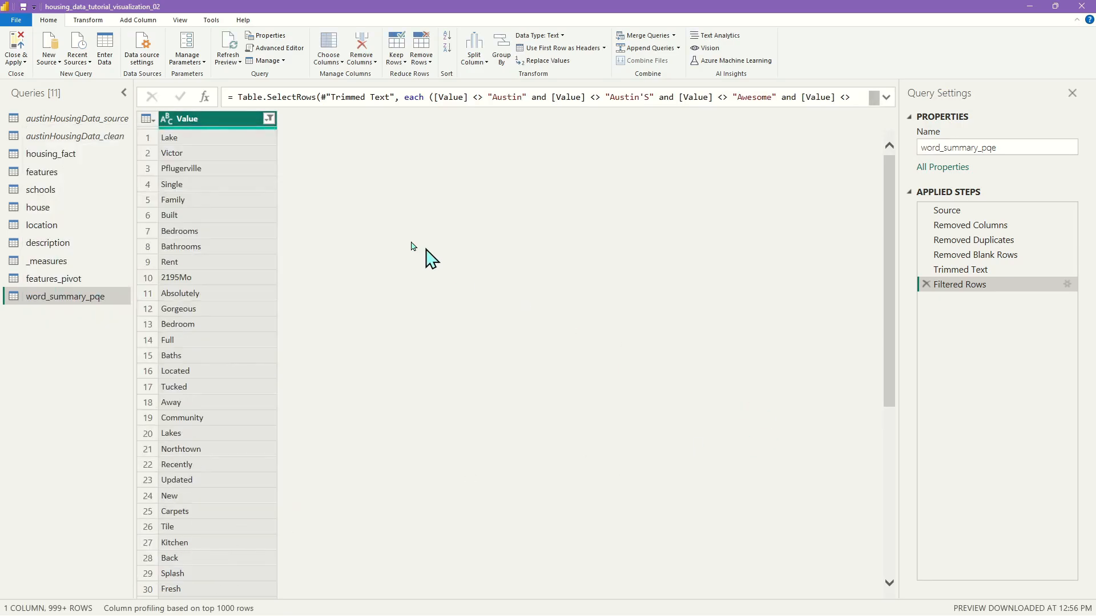
- Apply the word_summary_pqe query changes to the report and deselect the word count table
left_click(17, 50)
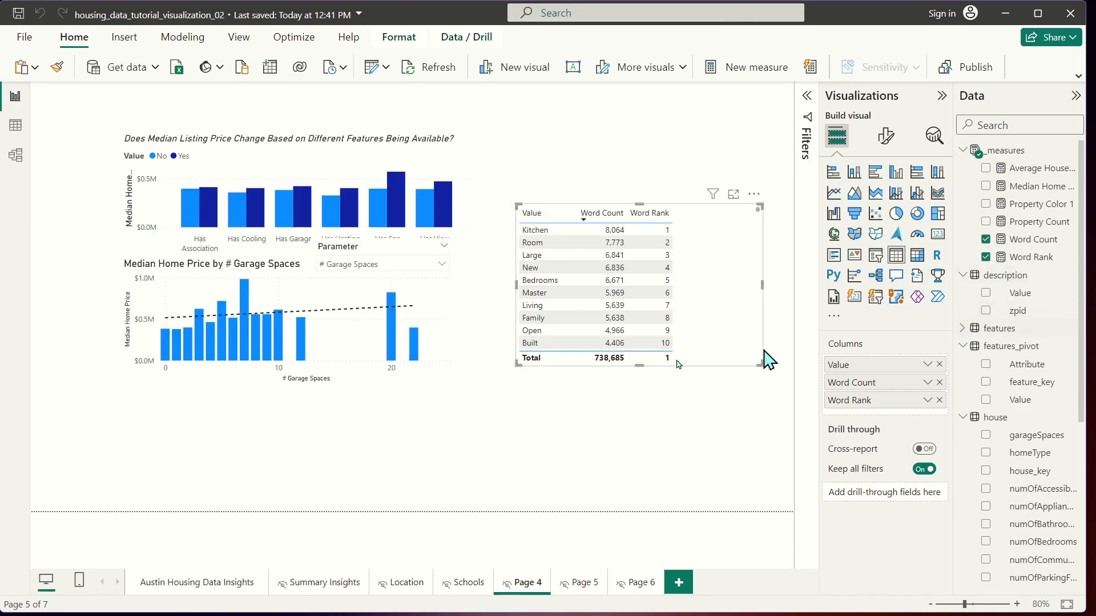
left_click(613, 473)
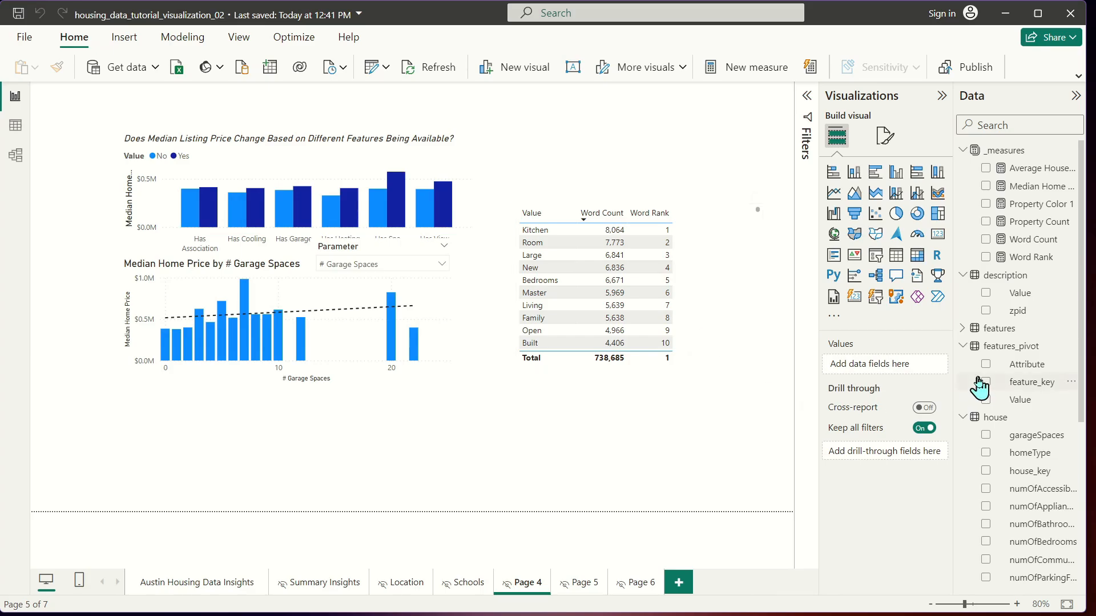
- Add a table visual listing latestPrice from the housing_fact table, with the field set to Don't summarize
scroll(1020, 453, "down", 5)
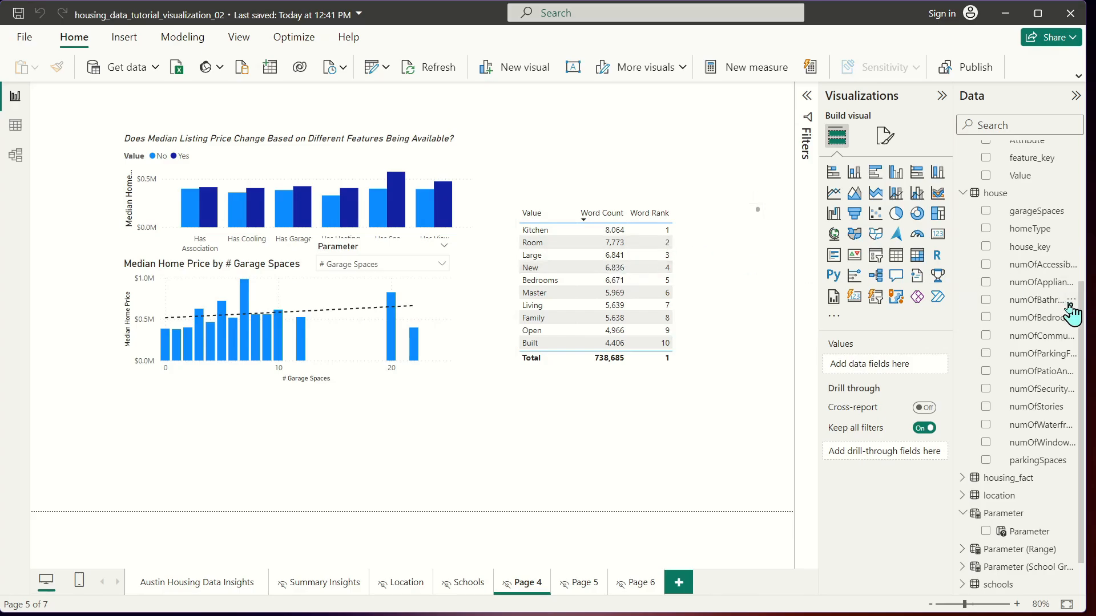
scroll(1050, 271, "up", 3)
scroll(1032, 342, "down", 3)
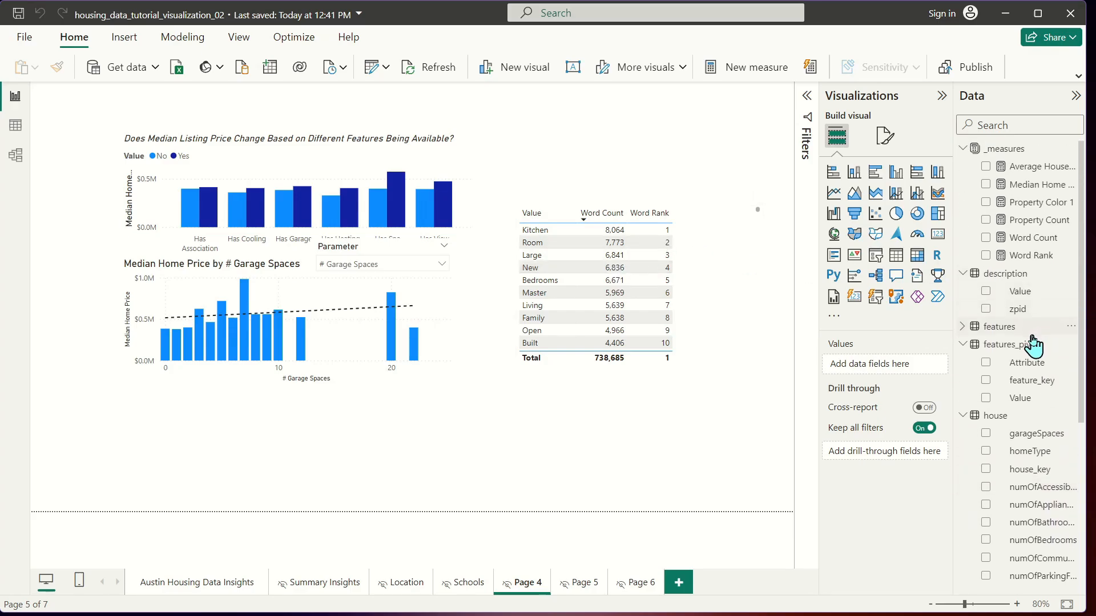
scroll(1033, 342, "down", 1)
left_click(962, 436)
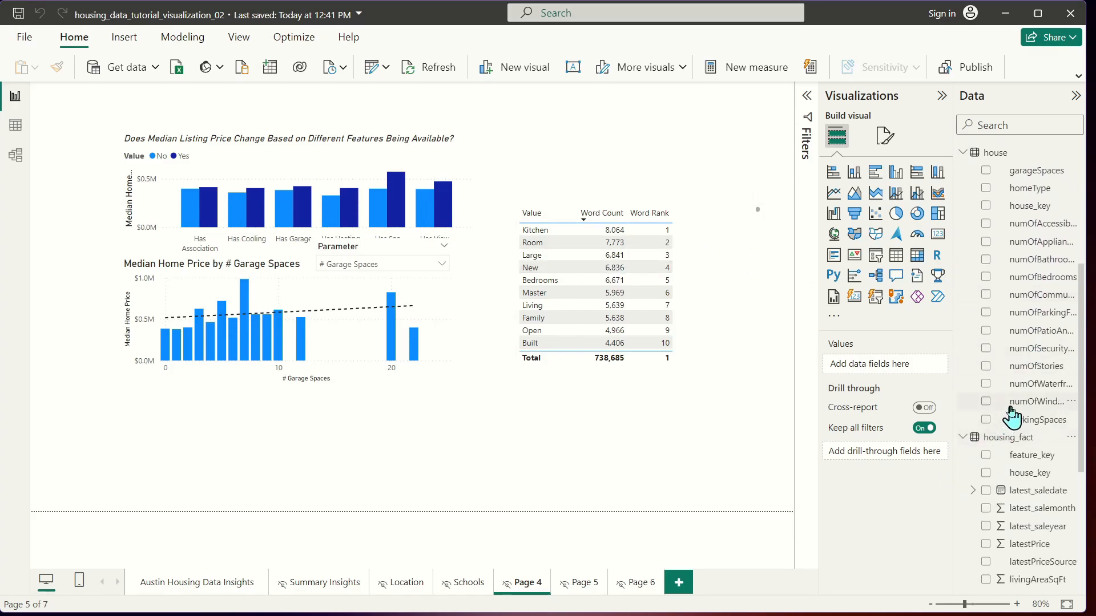
scroll(1022, 416, "down", 5)
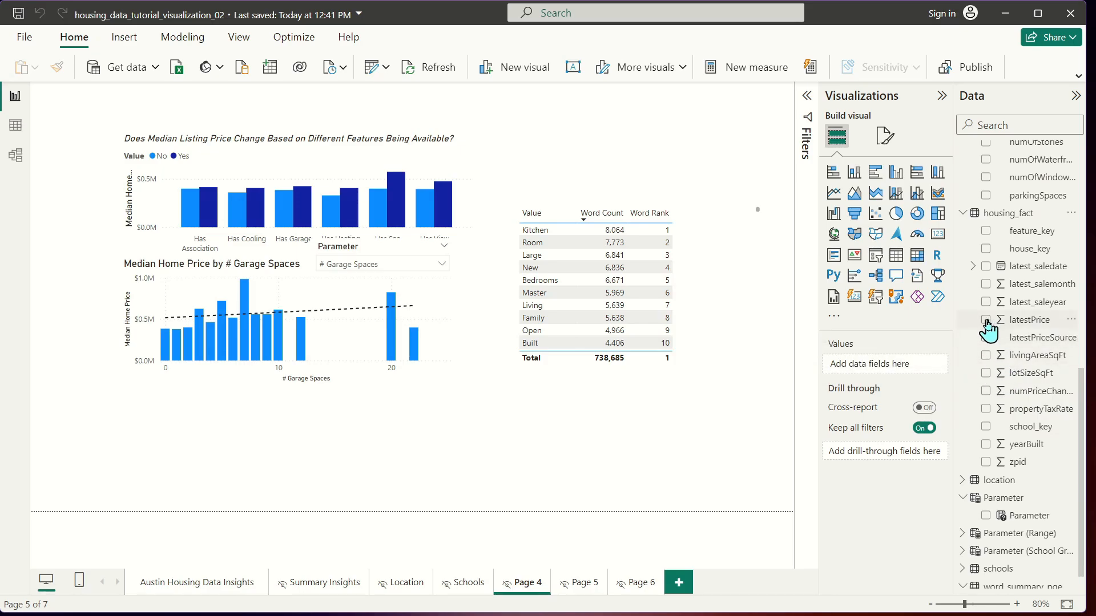
left_click(985, 320)
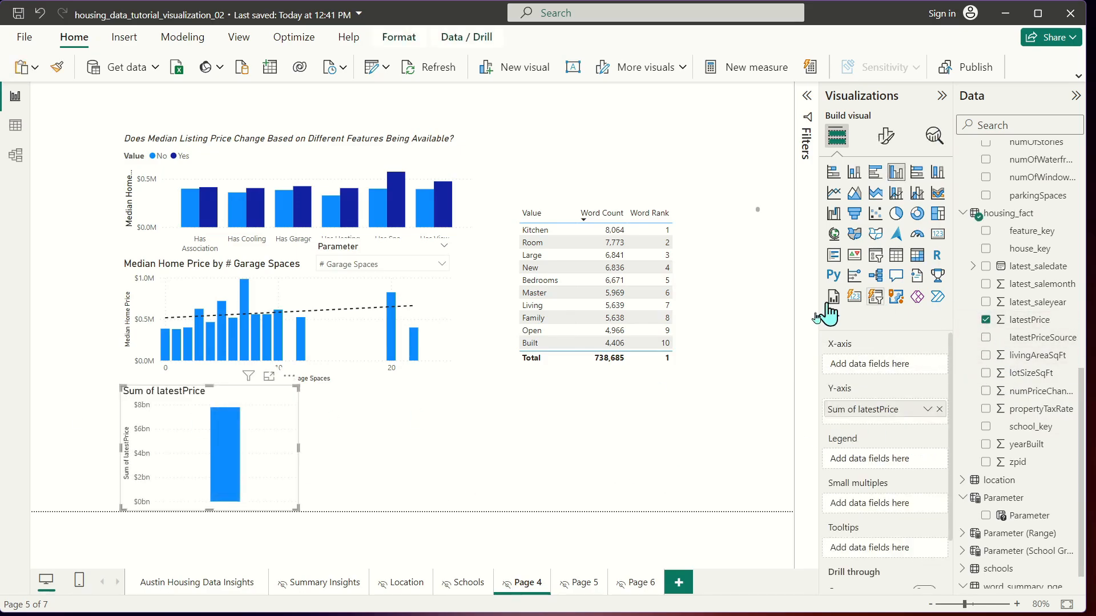
left_click(896, 255)
left_click(927, 365)
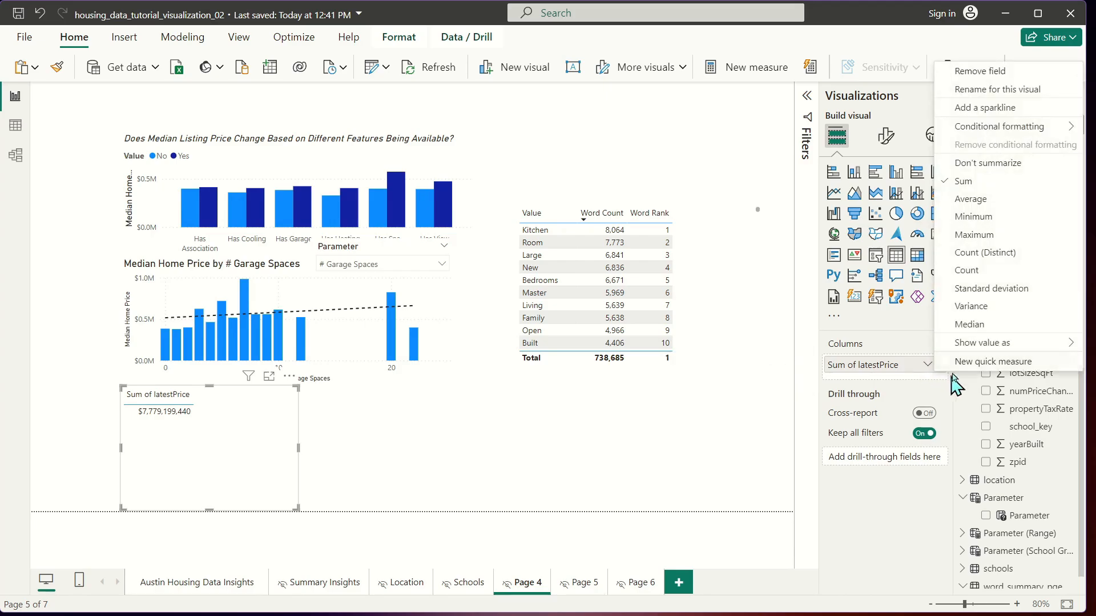
left_click(961, 165)
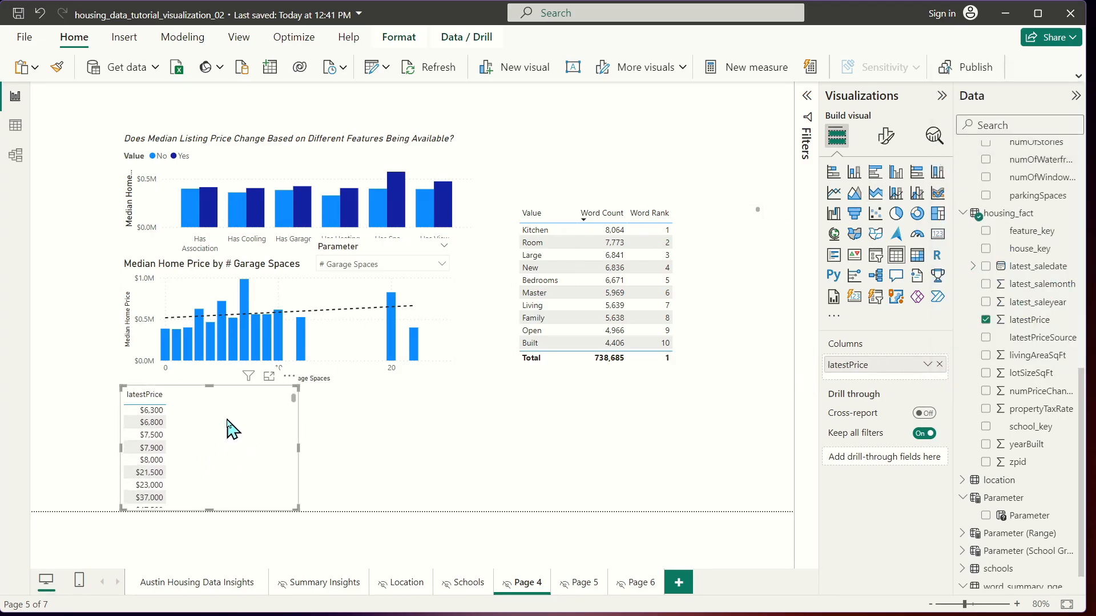
- Look through the individual prices in the latestPrice table, and delete that table visual
scroll(200, 432, "down", 10)
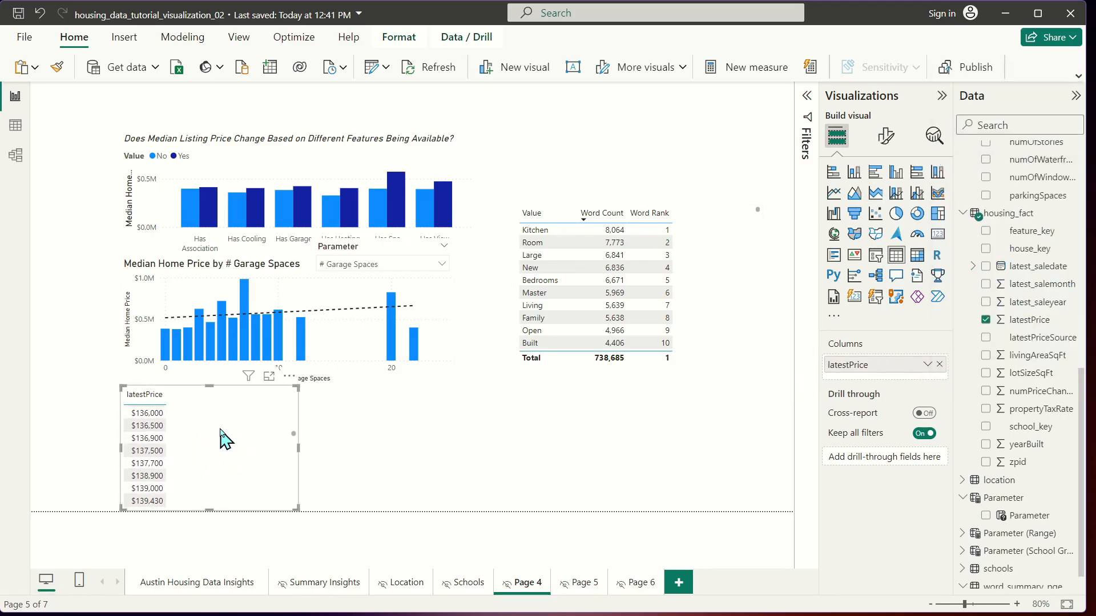
scroll(200, 434, "down", 10)
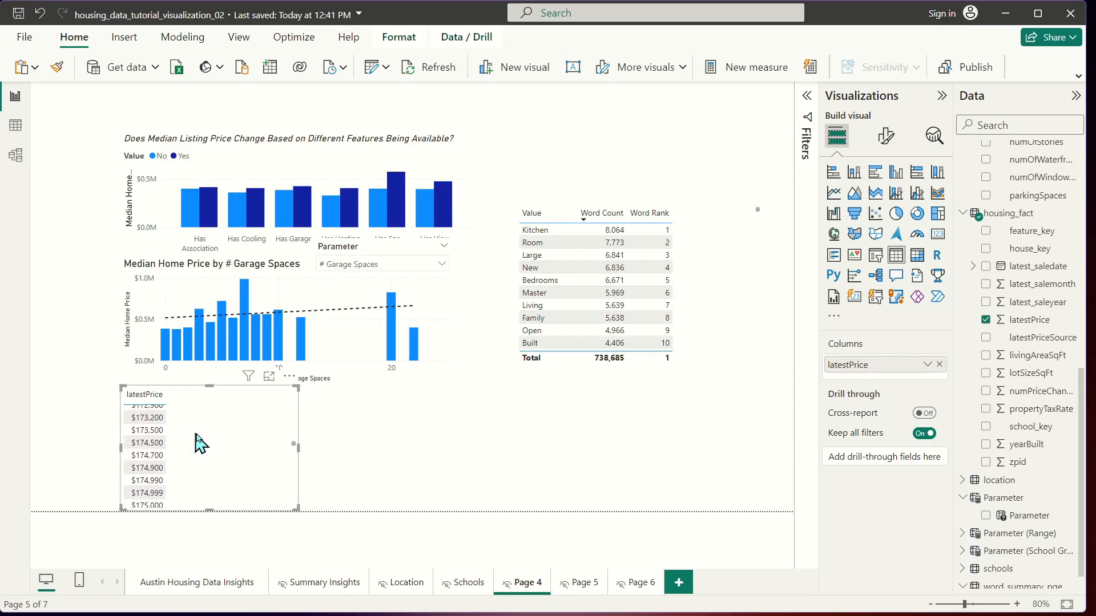
key("Delete")
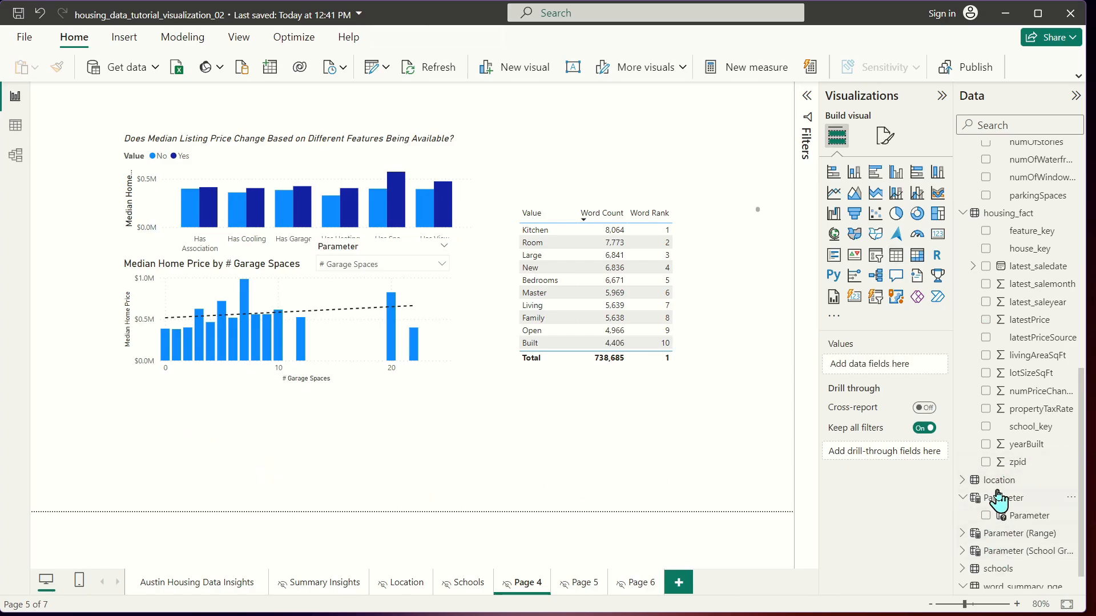
right_click(1029, 323)
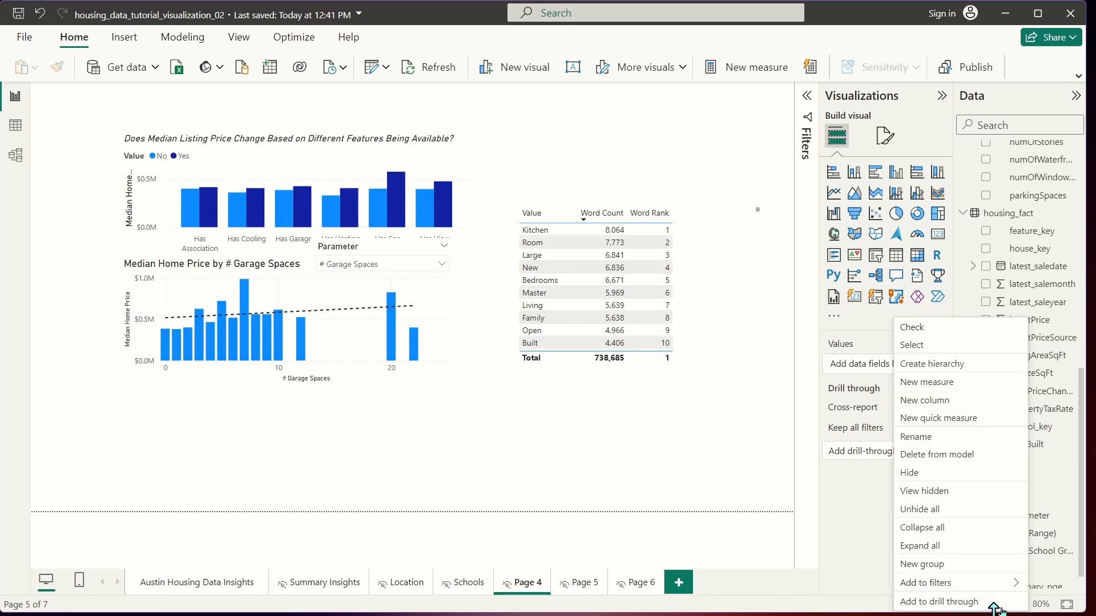
left_click(974, 401)
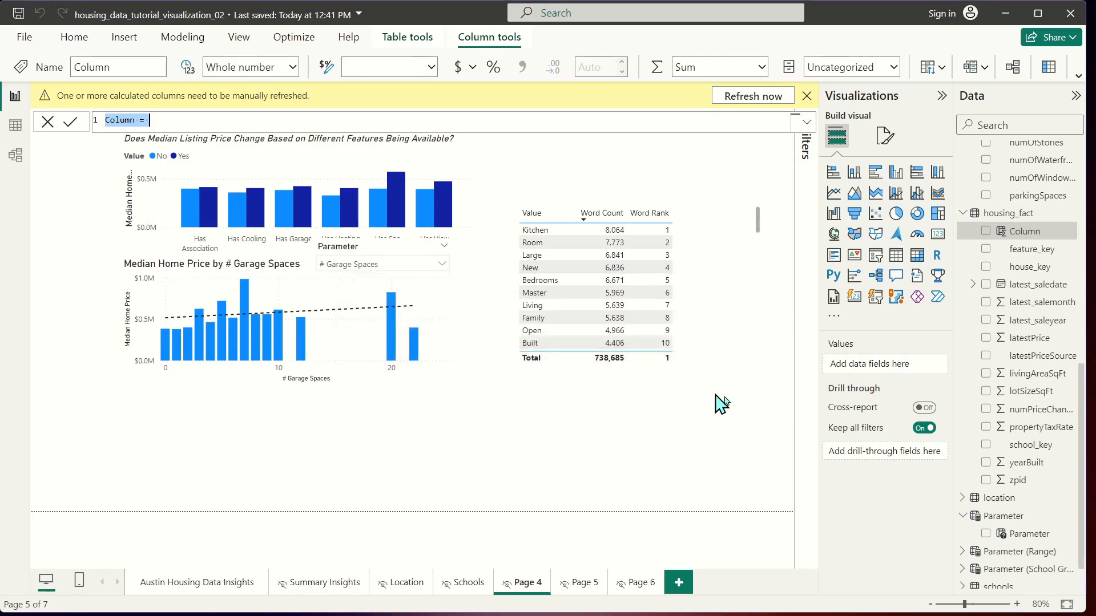
key("Escape")
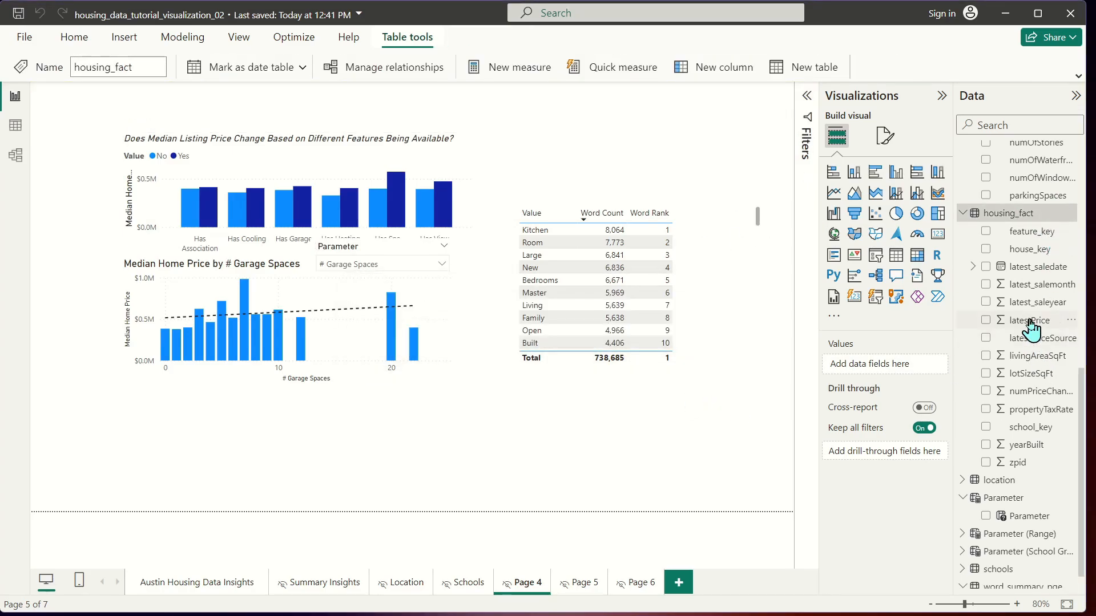
- Start a new group on the latestPrice field in housing_fact and set its group type to List
right_click(1034, 329)
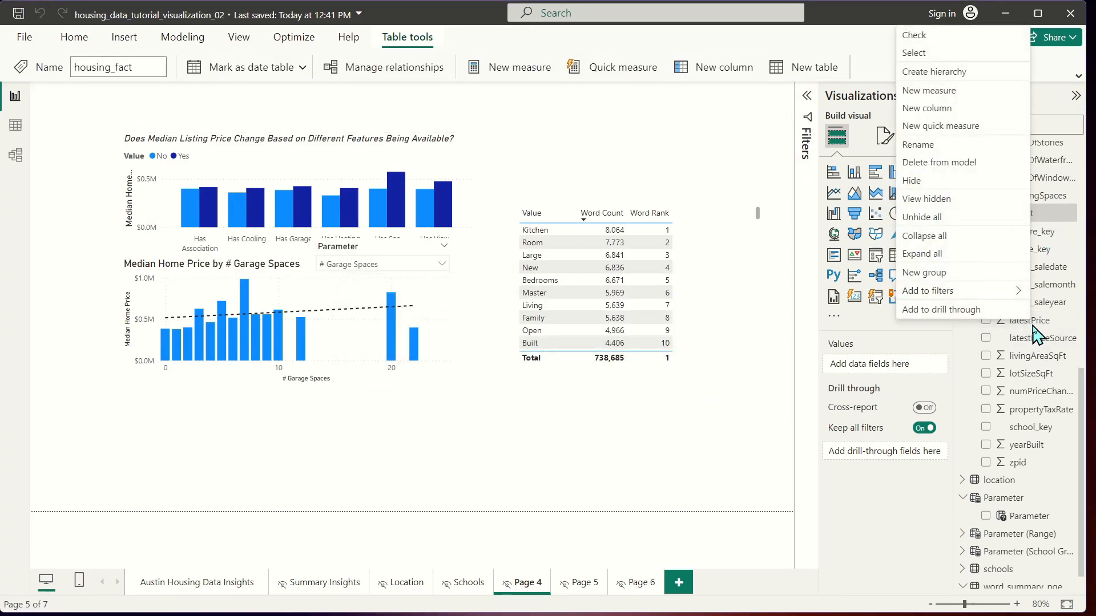
left_click(958, 274)
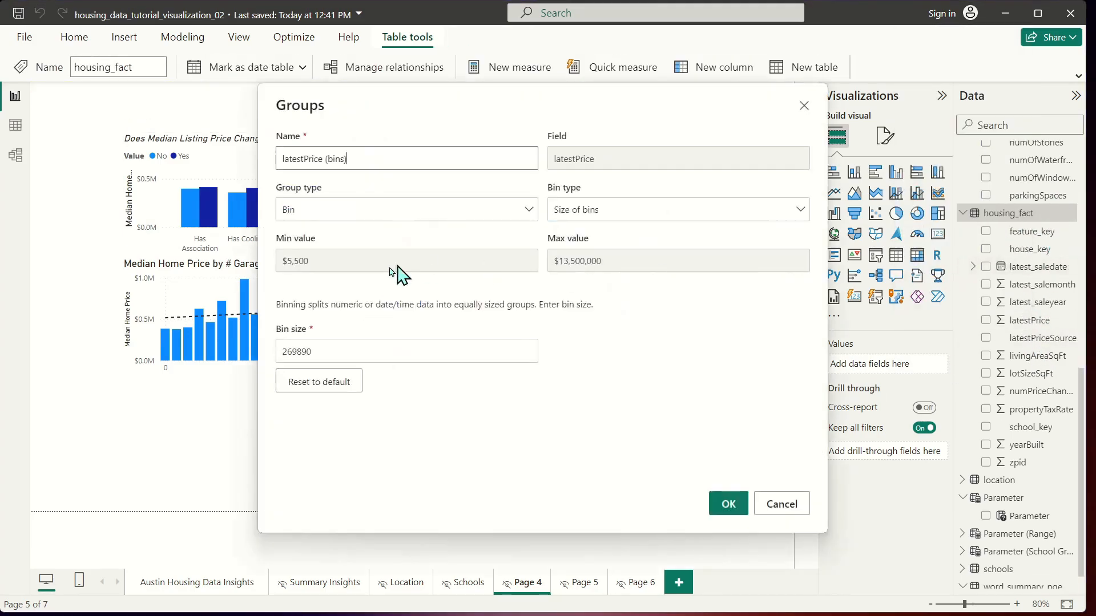
left_click(334, 218)
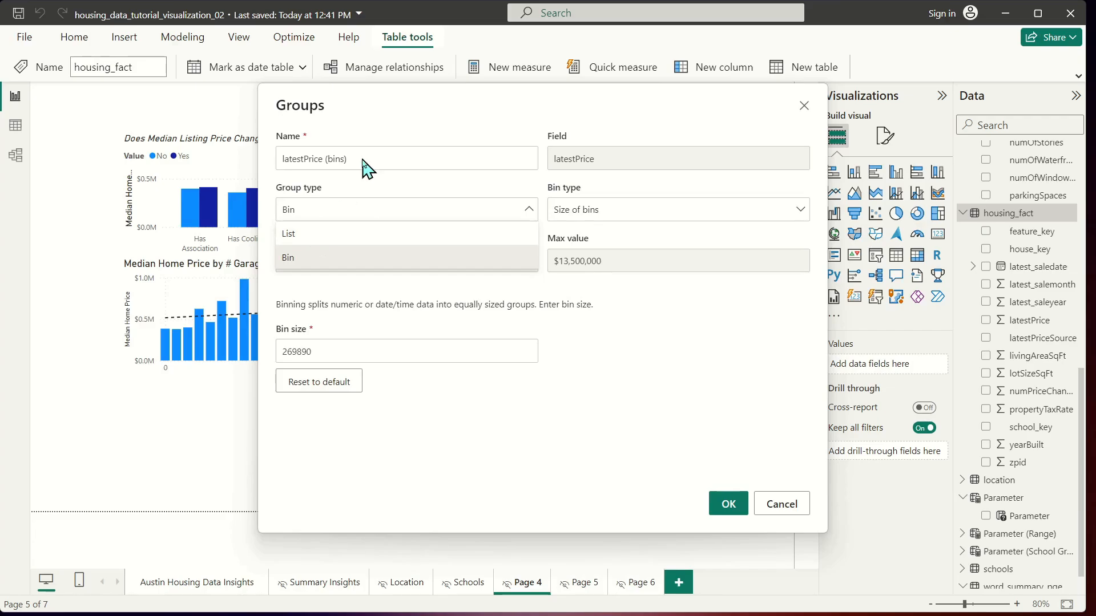
left_click(420, 264)
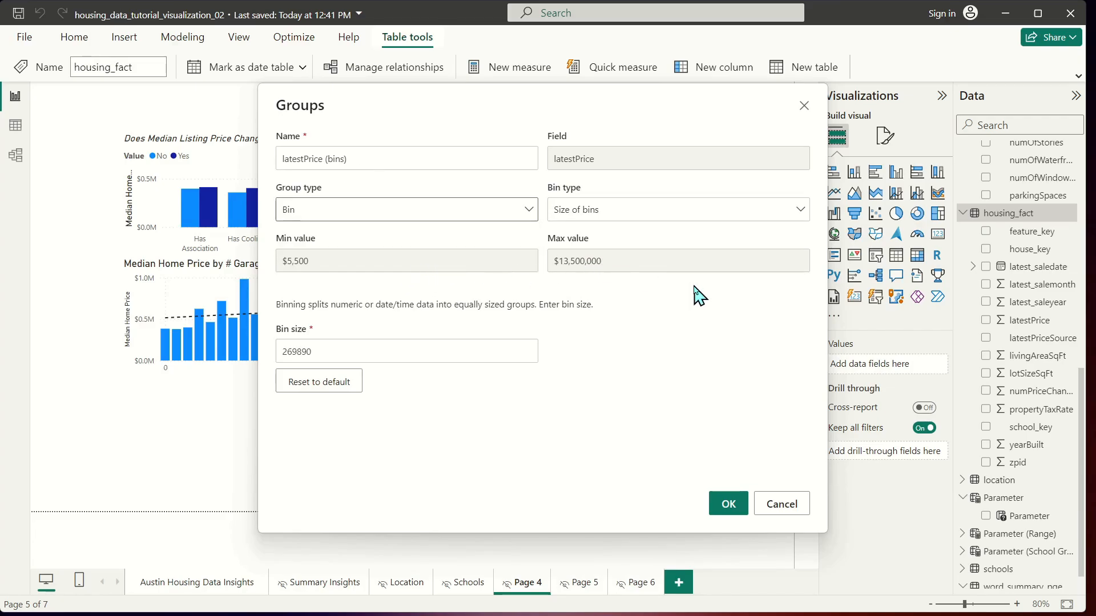
left_click(294, 350)
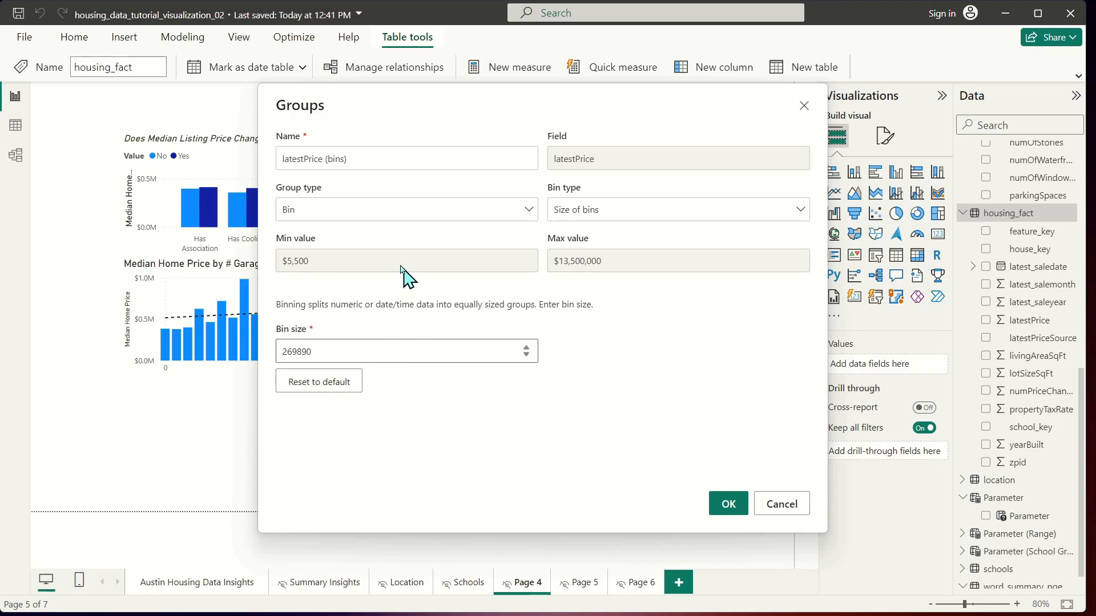
left_click(348, 213)
left_click(343, 232)
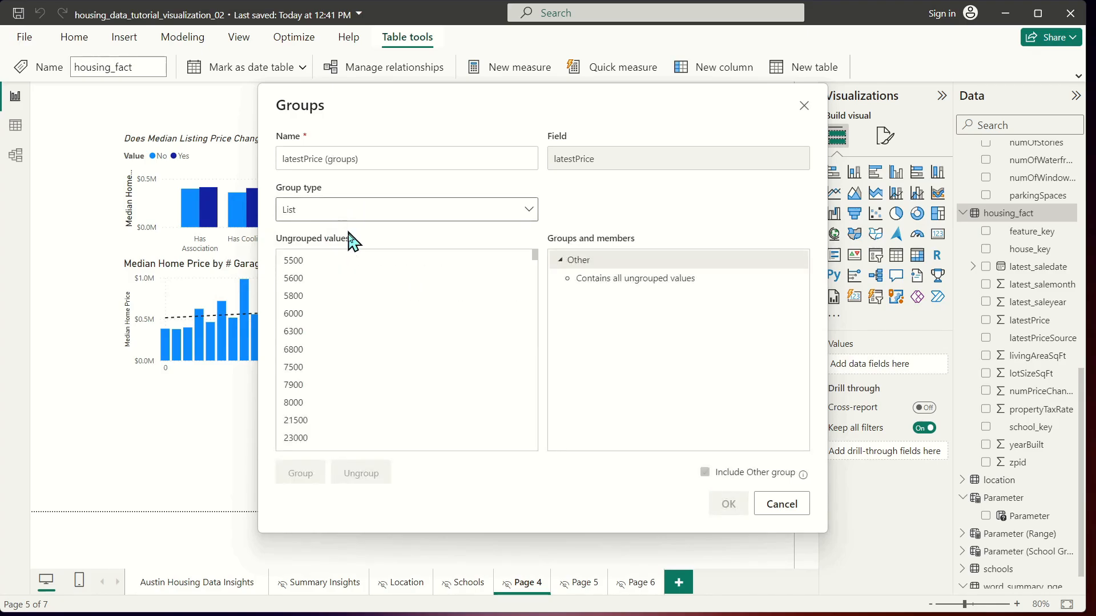
- Group the latestPrice values from 5500 through 250000
left_click(533, 255)
left_click_drag(533, 255, 542, 295)
scroll(384, 315, "up", 5)
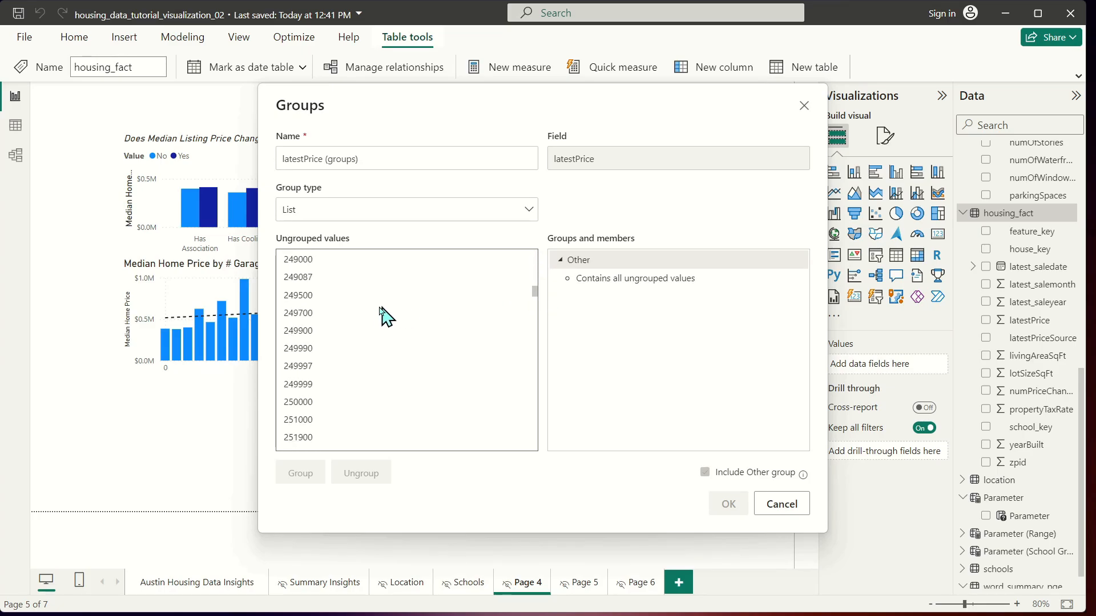
scroll(404, 369, "down", 5)
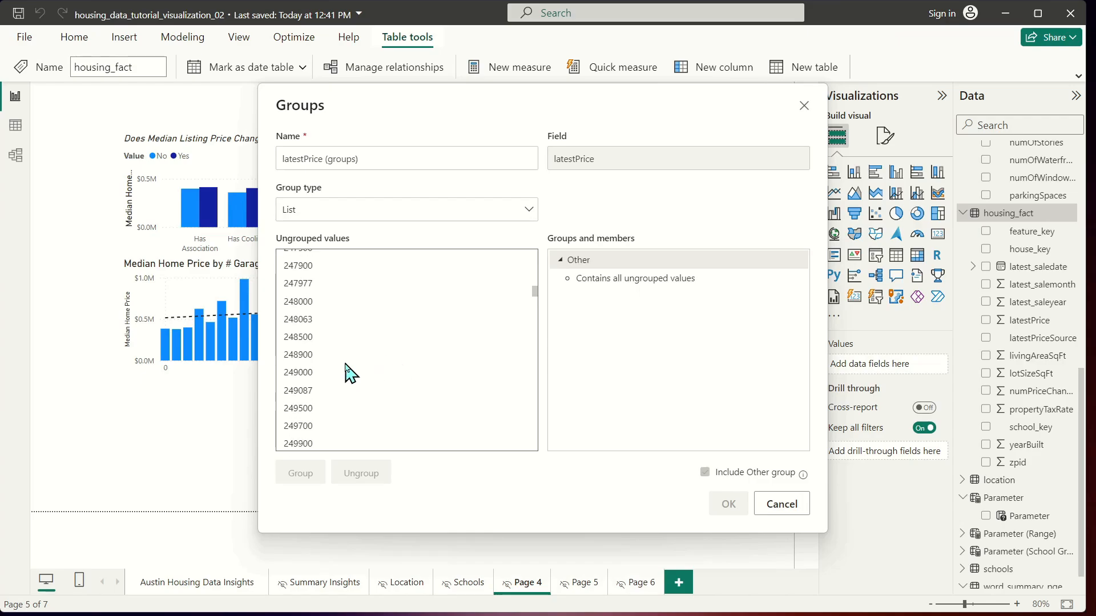
scroll(328, 417, "down", 2)
left_click(314, 402)
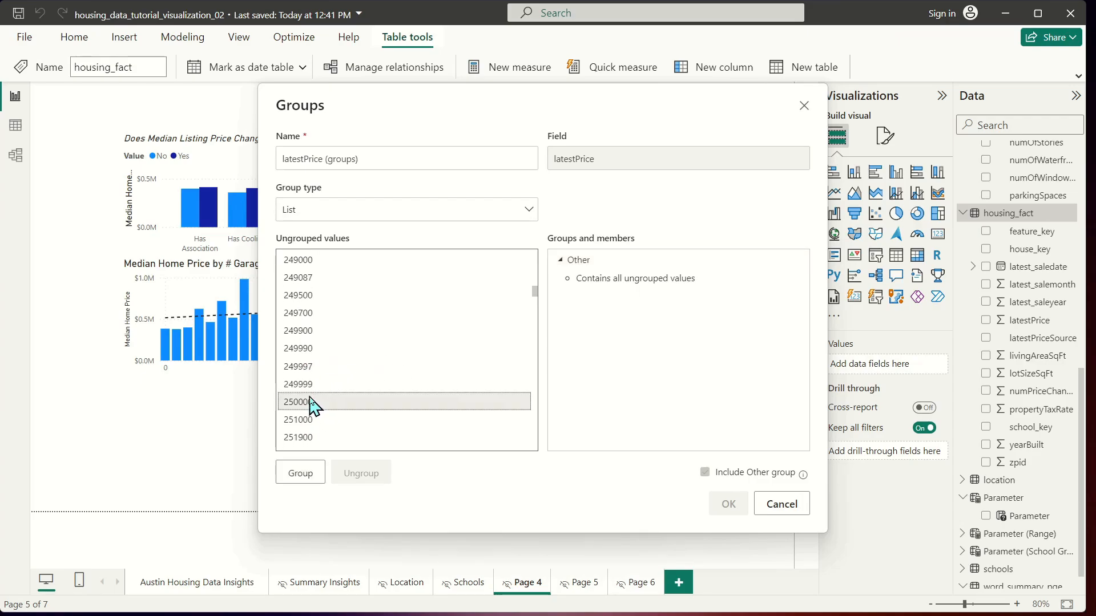
left_click_drag(535, 292, 330, 261)
left_click(310, 262, "shift")
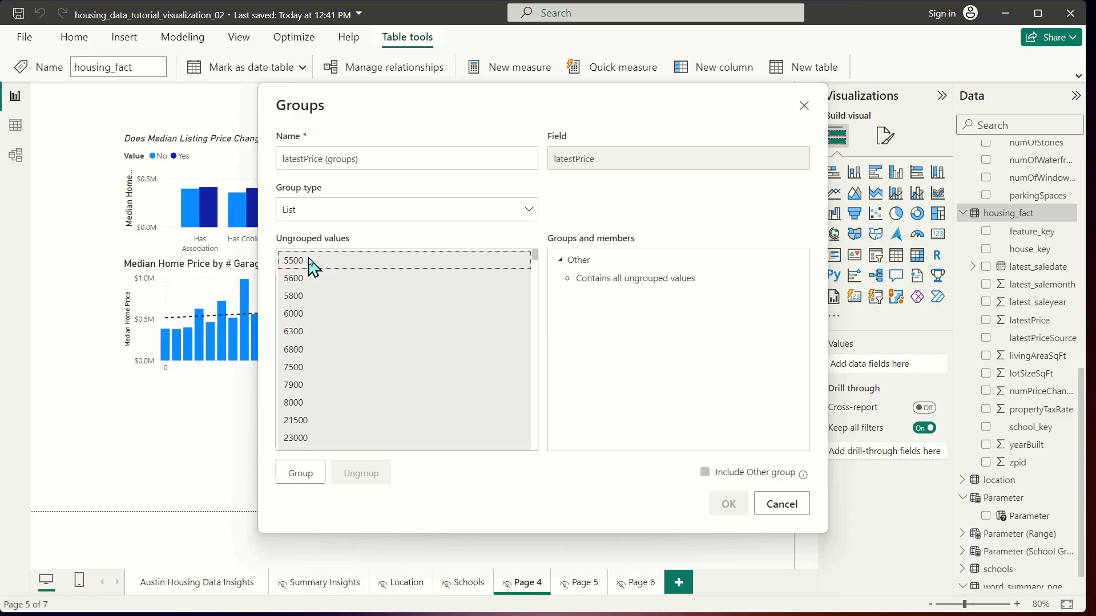
left_click(302, 475)
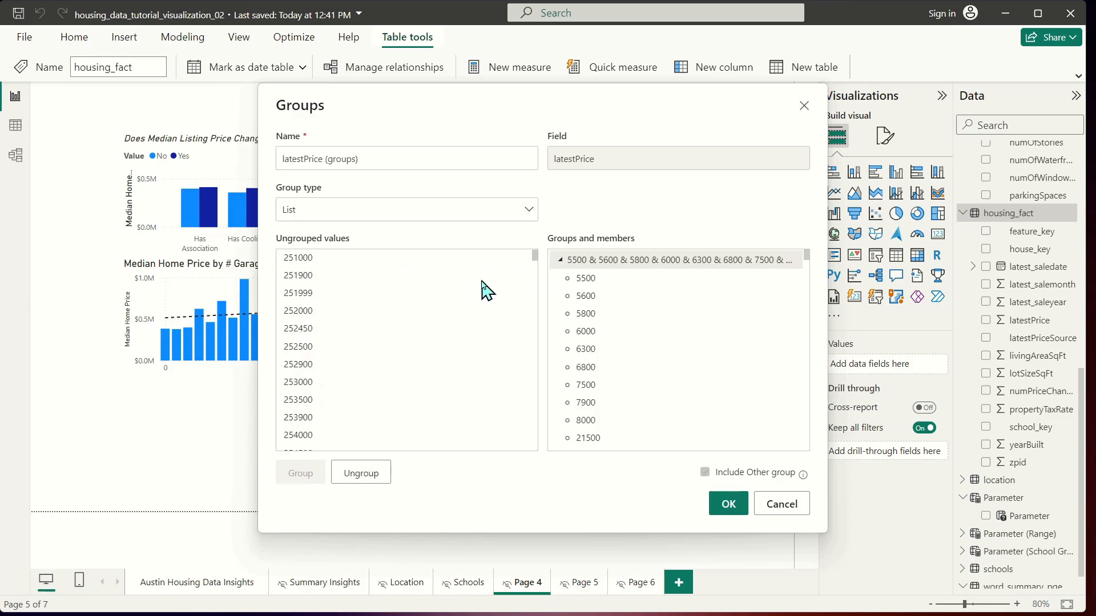
- Group the latestPrice values from 251000 through 500000 into a second group
scroll(485, 291, "down", 15)
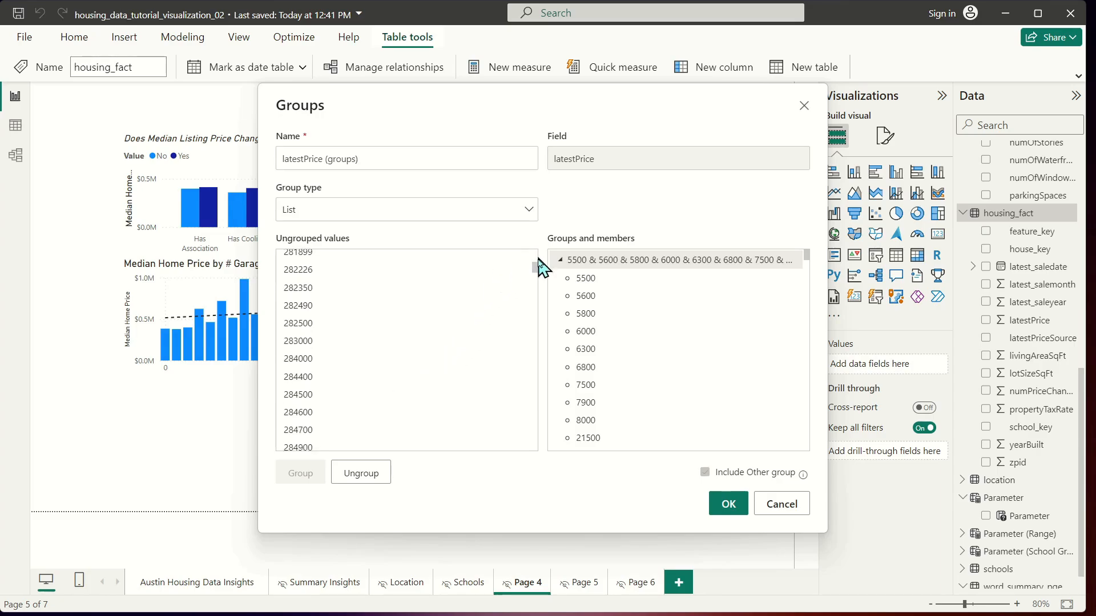
scroll(537, 276, "down", 15)
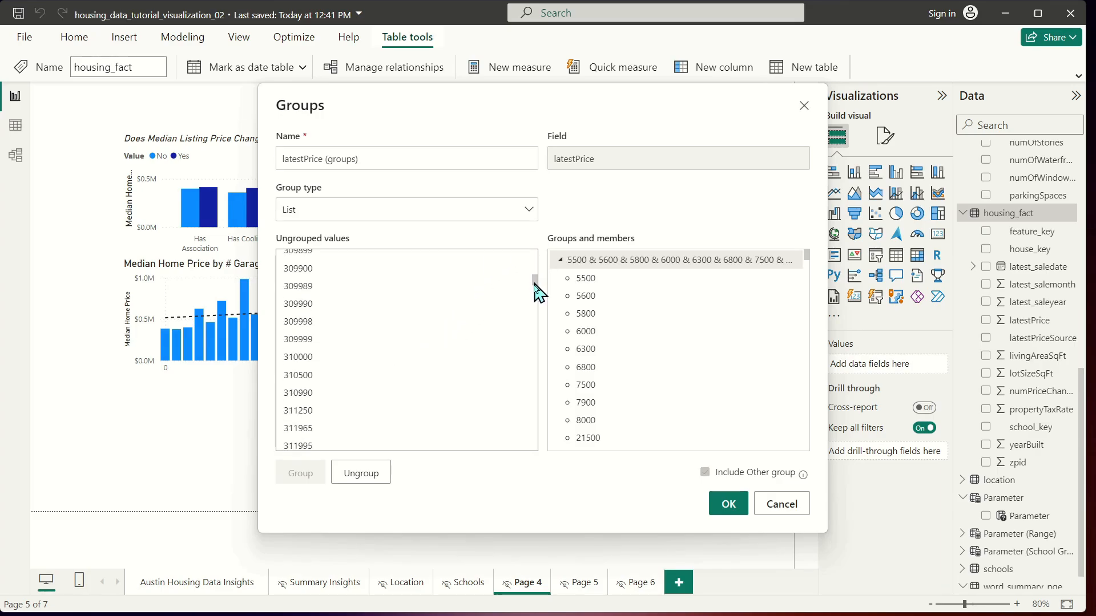
left_click_drag(535, 284, 532, 349)
scroll(355, 368, "down", 10)
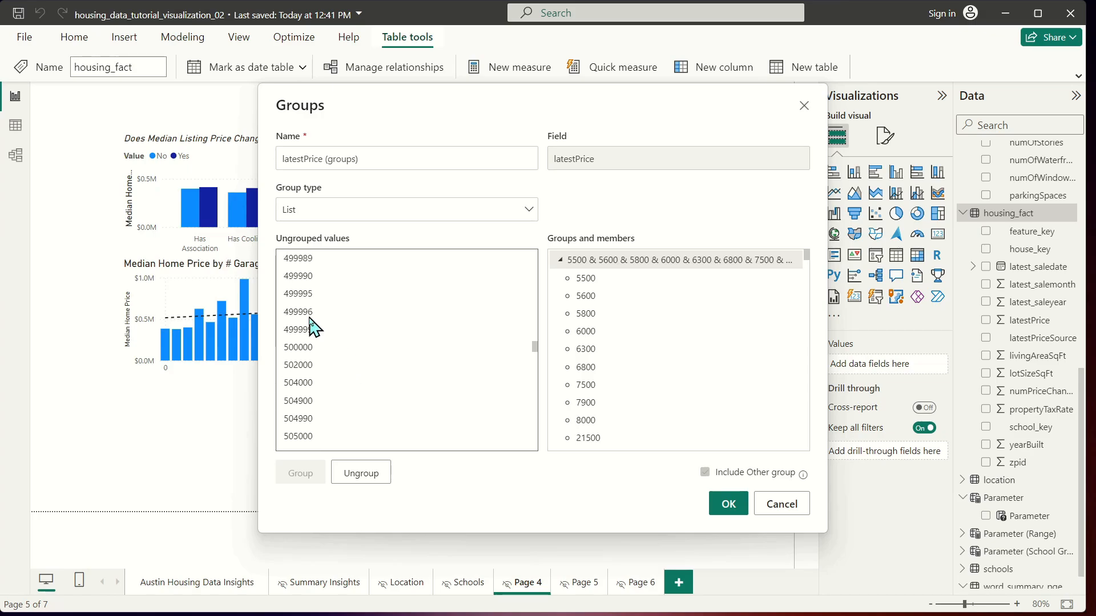
left_click(298, 347)
scroll(533, 342, "up", 5)
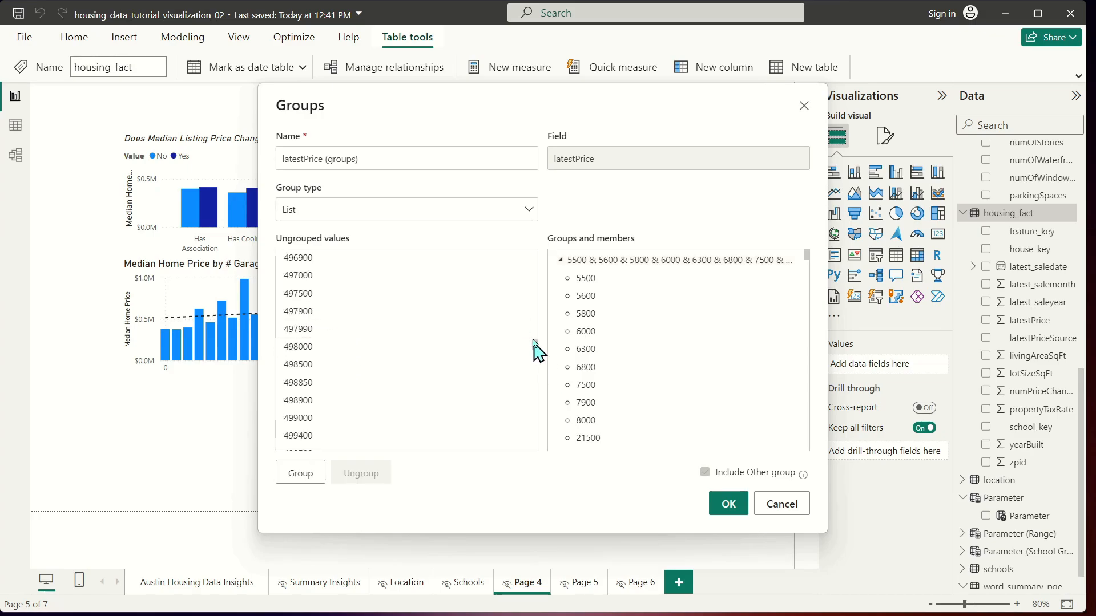
left_click_drag(537, 350, 541, 247)
left_click(306, 263, "shift")
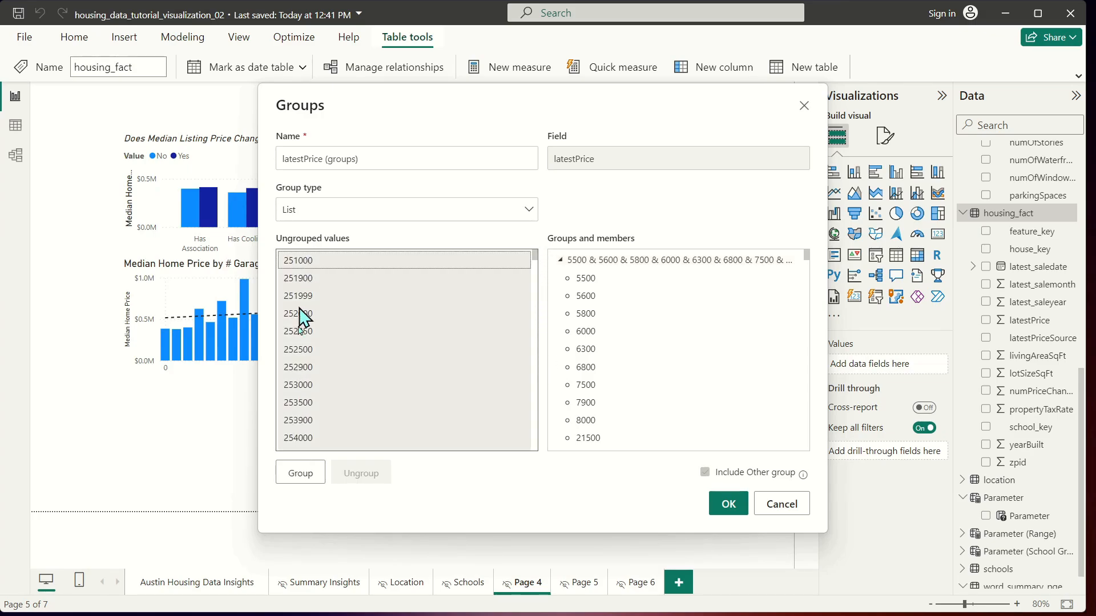
left_click(300, 473)
- Group the latestPrice values from 502000 up to the last one before 753255 into a third group
mouse_move(534, 255)
left_mouse_down()
mouse_move(522, 349)
mouse_move(535, 258)
left_mouse_up()
left_click(302, 348)
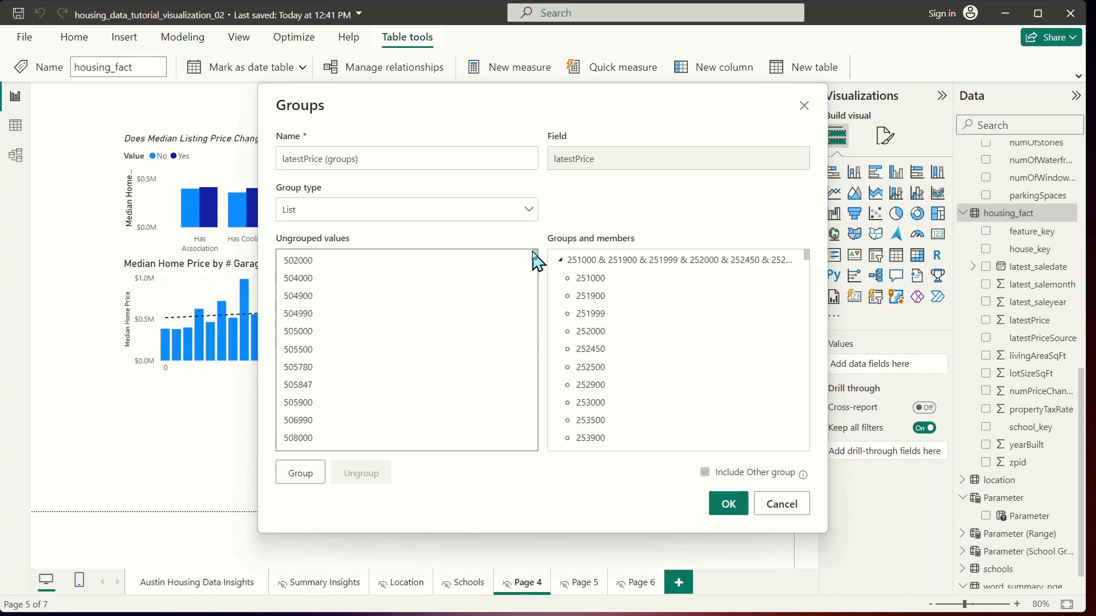
left_click(291, 262, "shift")
left_click(301, 473)
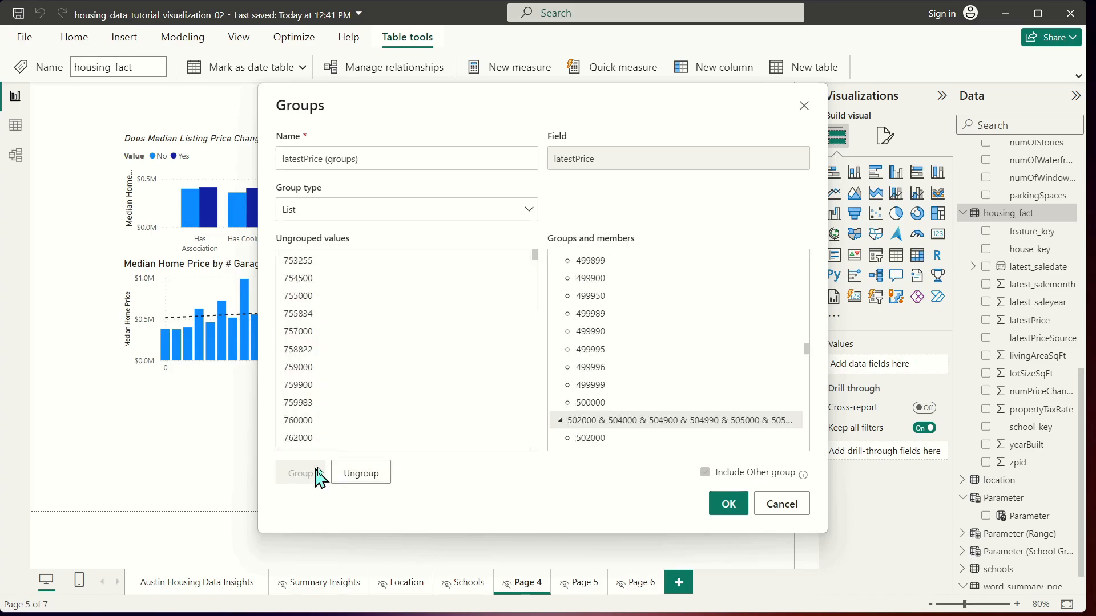
- Group the latestPrice values from 753255 up to the last one before 1002000 into a fourth group
mouse_move(537, 259)
left_mouse_down()
mouse_move(536, 345)
mouse_move(536, 240)
left_mouse_up()
left_click(350, 357)
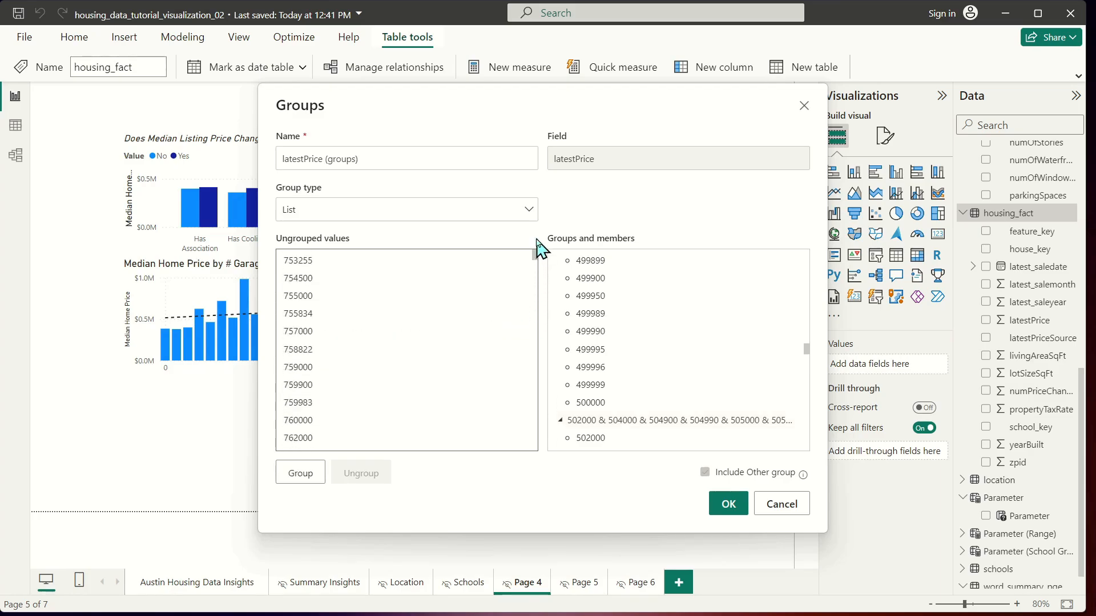
left_click(299, 261, "shift")
left_click(308, 476)
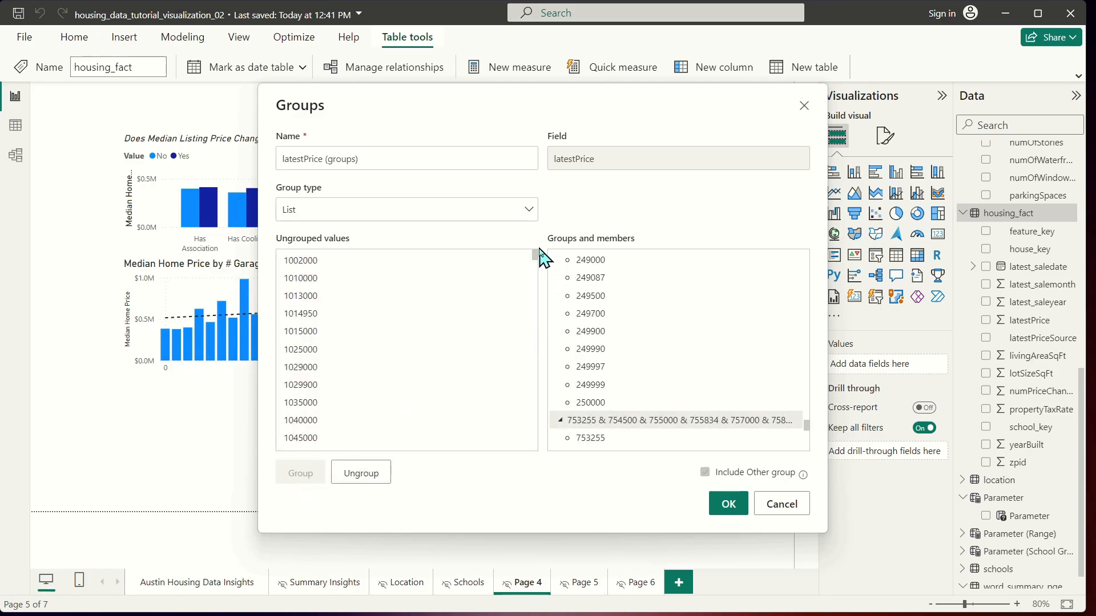
- Group the latestPrice values from 1002000 through 1500000 into a fifth group
left_click_drag(535, 258, 534, 351)
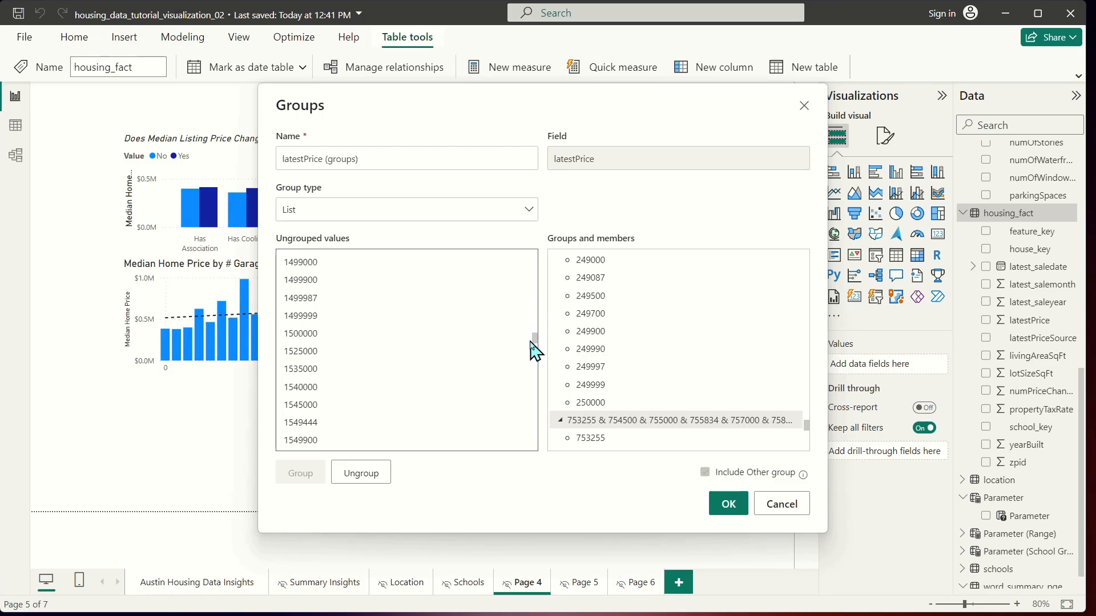
left_click(285, 334)
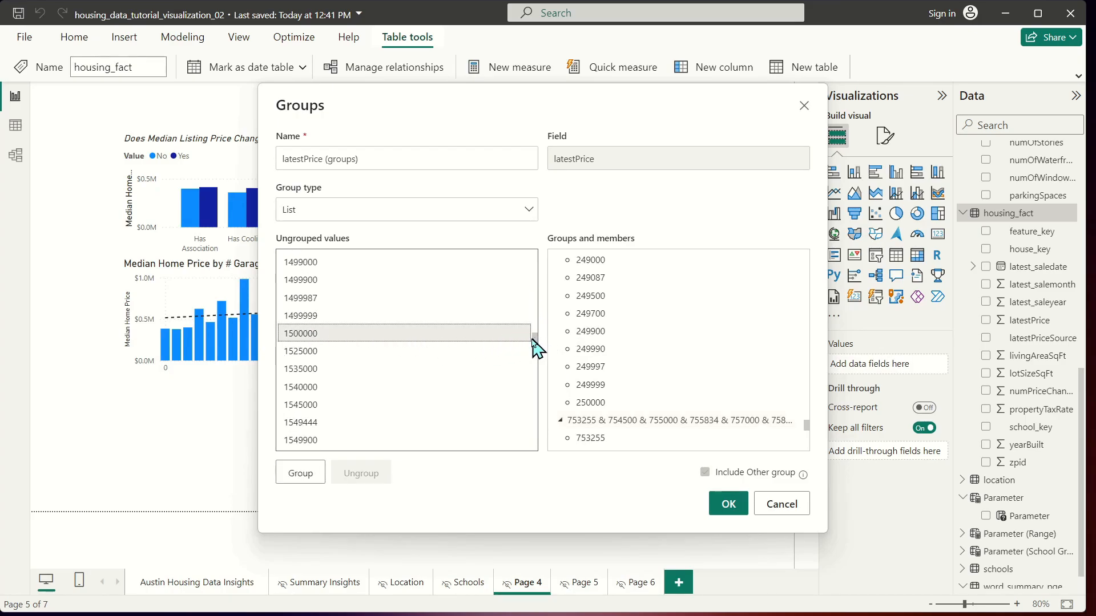
left_click_drag(535, 341, 535, 256)
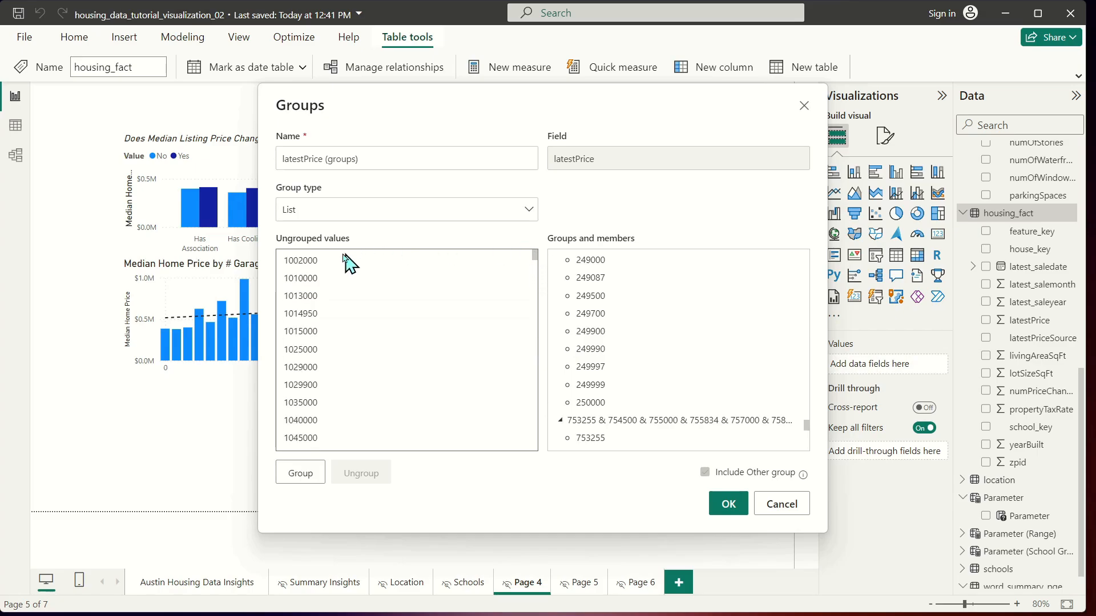
left_click(288, 260, "shift")
left_click(300, 473)
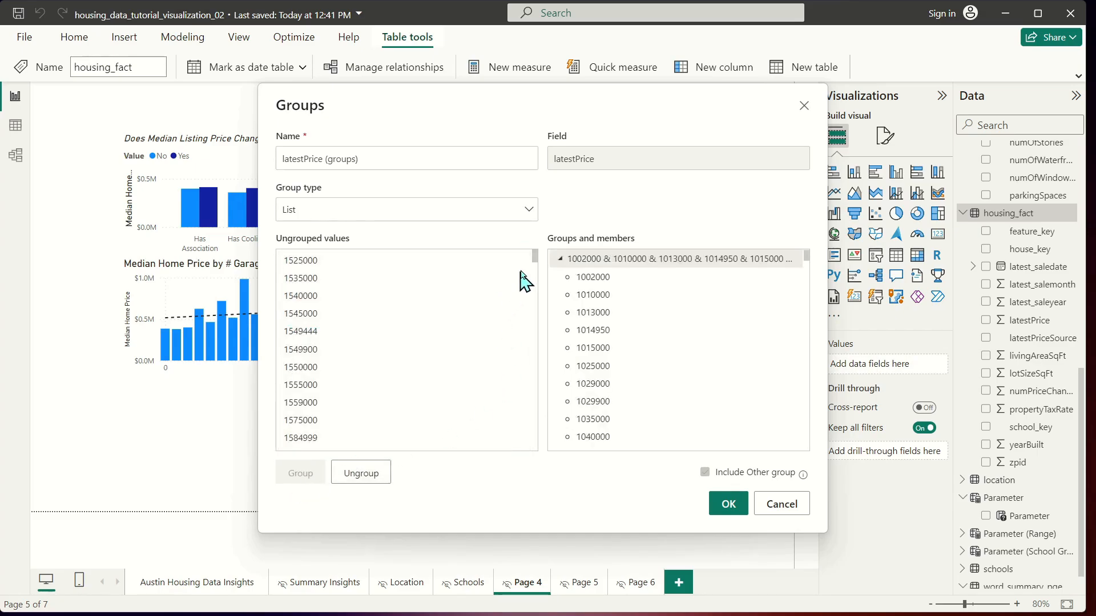
- Group the latestPrice values from 1525000 through 2000000 into a sixth group
left_click_drag(537, 257, 440, 257)
left_click(323, 428)
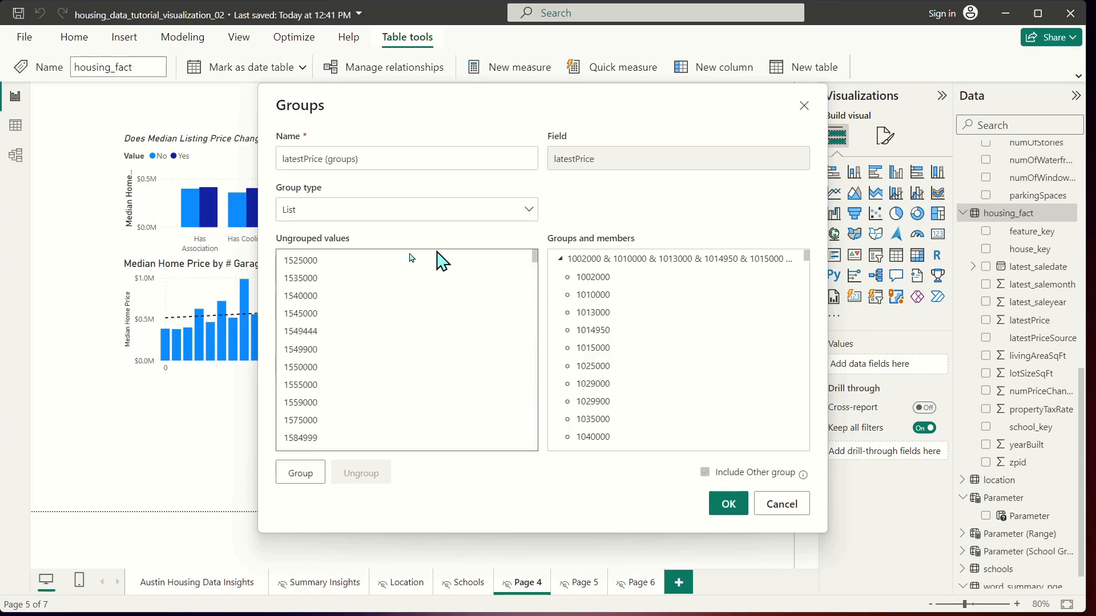
left_click(298, 264, "shift")
left_click(300, 473)
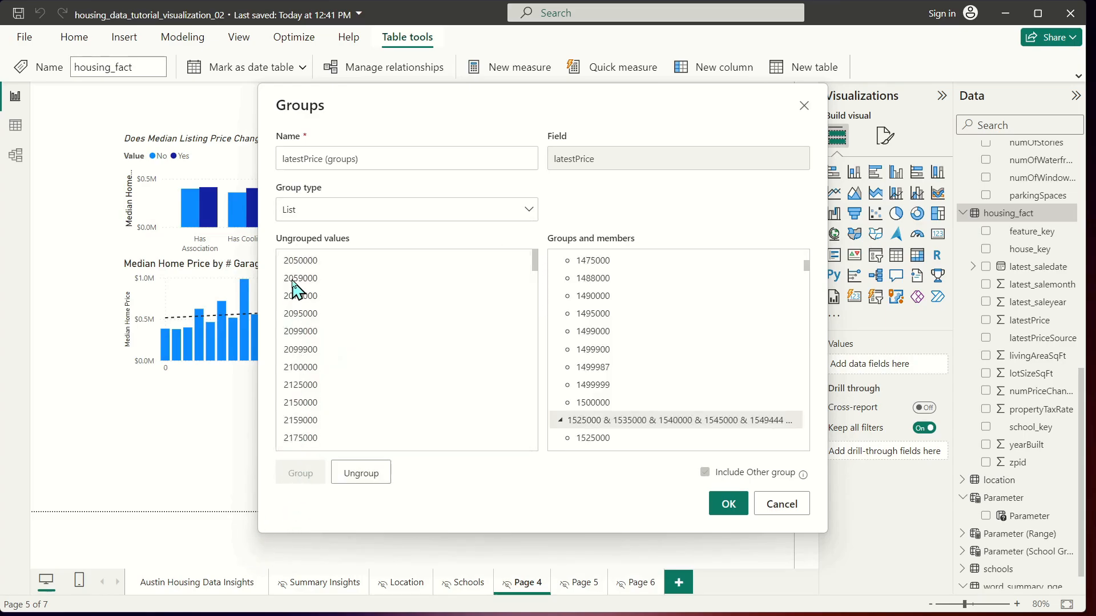
- Group the remaining latestPrice values from 2050000 through 13500000 into a seventh group
left_click(315, 263)
left_click_drag(540, 269, 536, 465)
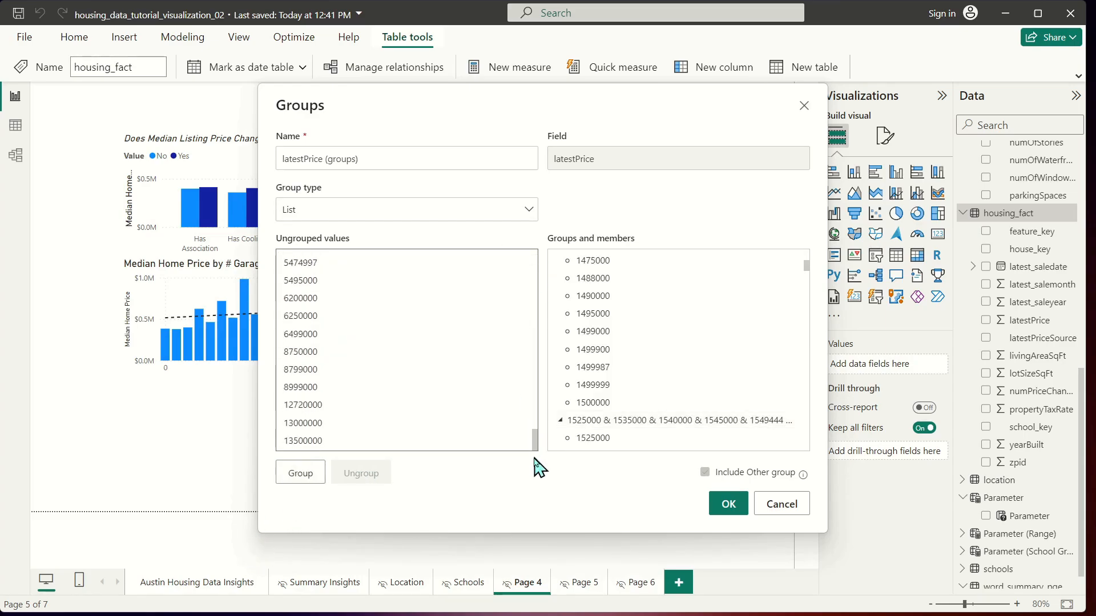
left_click(324, 440, "shift")
left_click(301, 473)
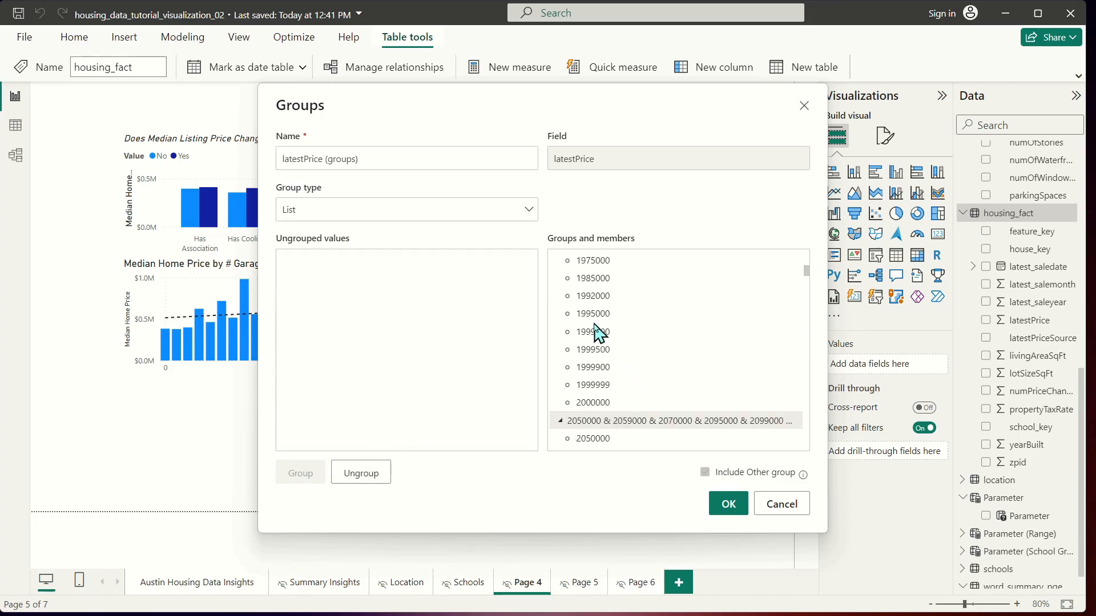
- Collapse all seven price groups in the list of groups and members so only their names are listed
scroll(596, 325, "up", 10)
left_click_drag(807, 274, 815, 234)
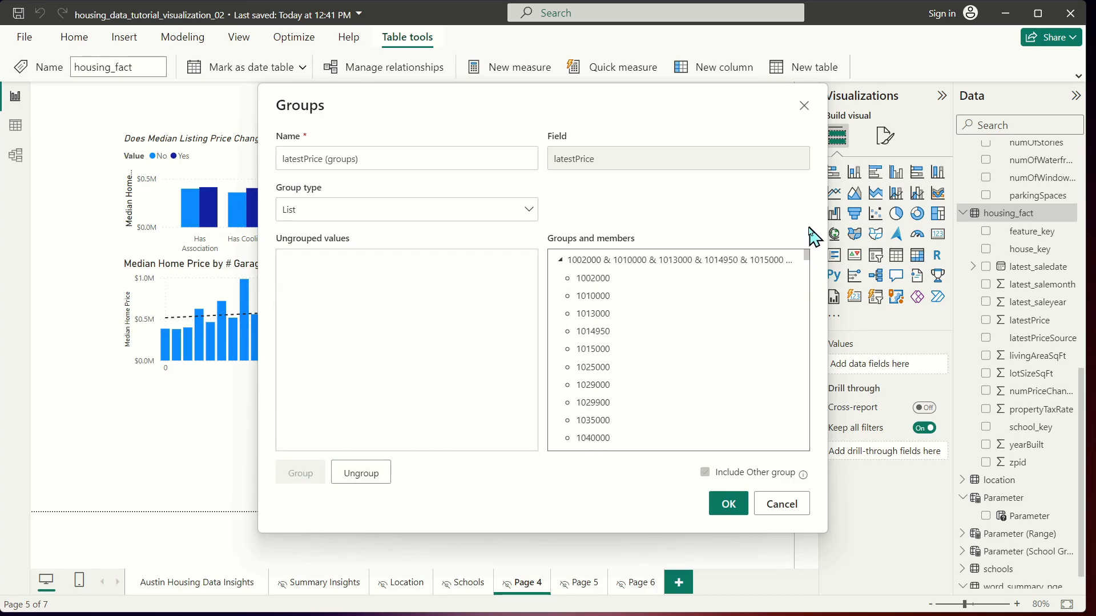
left_click(561, 259)
left_click(560, 278)
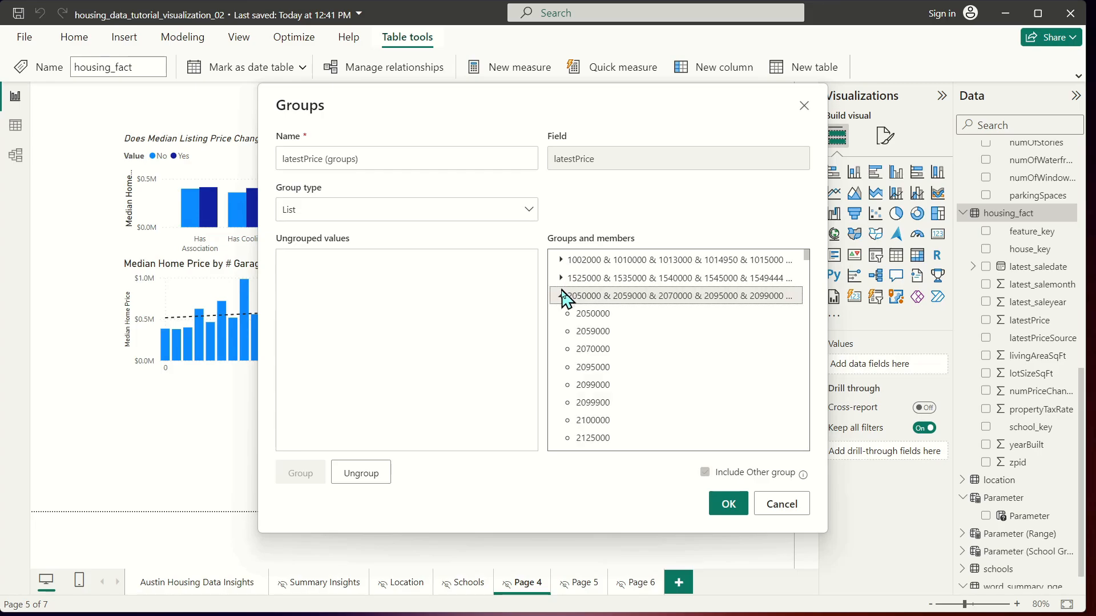
left_click(560, 295)
left_click(560, 313)
left_click(560, 331)
left_click(560, 349)
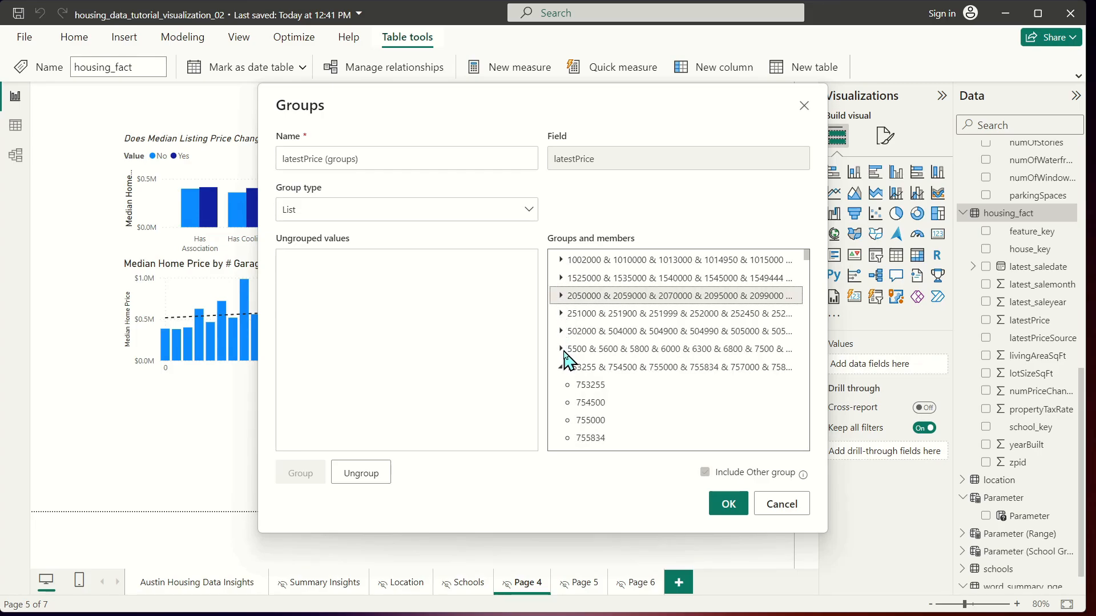
left_click(560, 367)
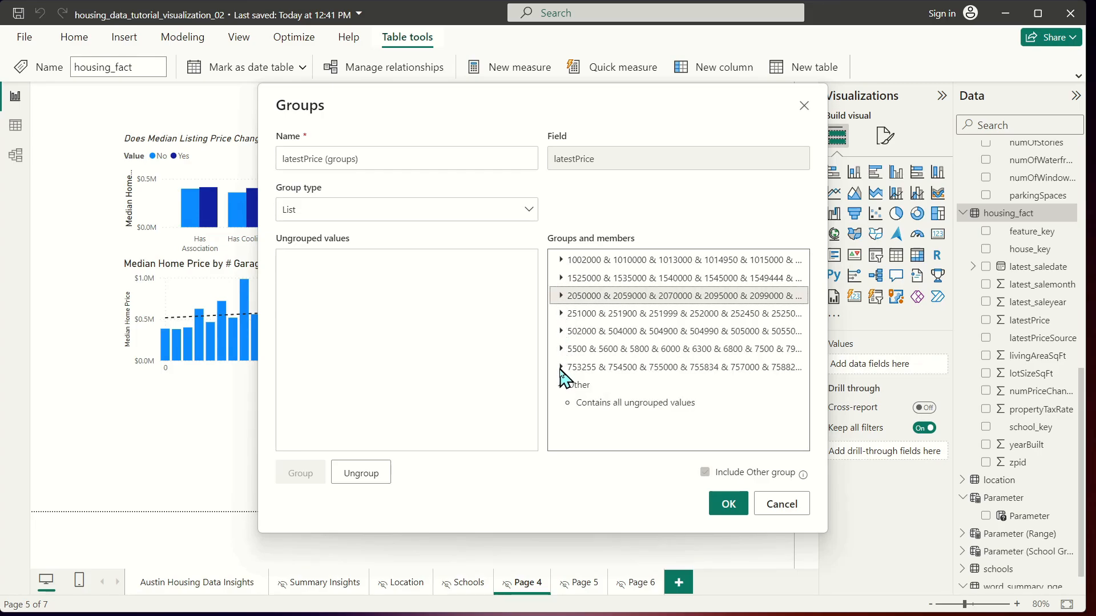
- Rename the price group that starts with 5500 as "<= $250K"
double_click(590, 349)
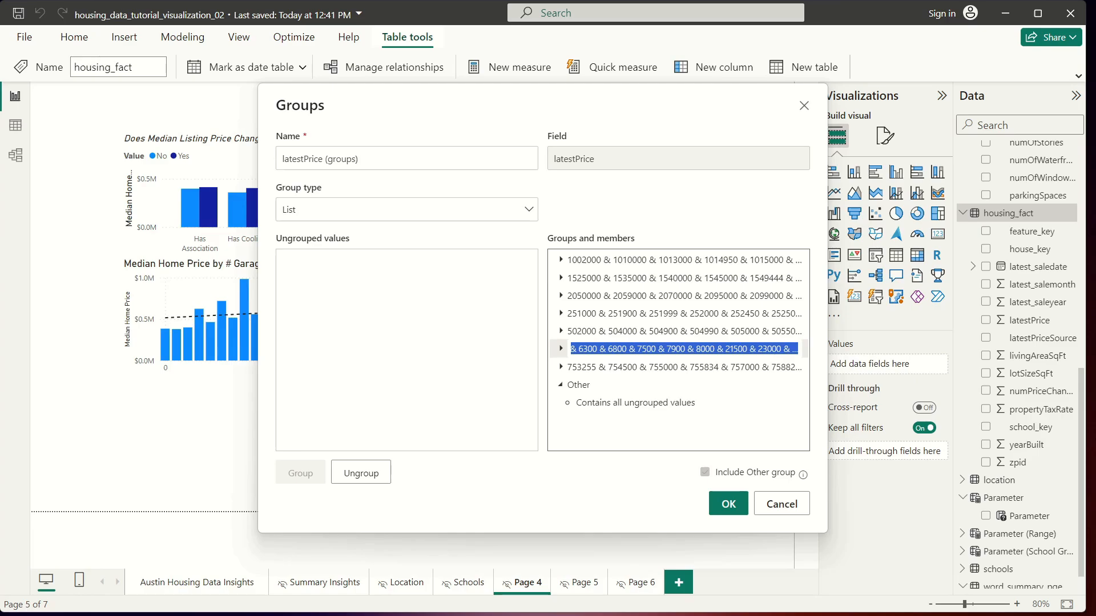
type("<=$250K")
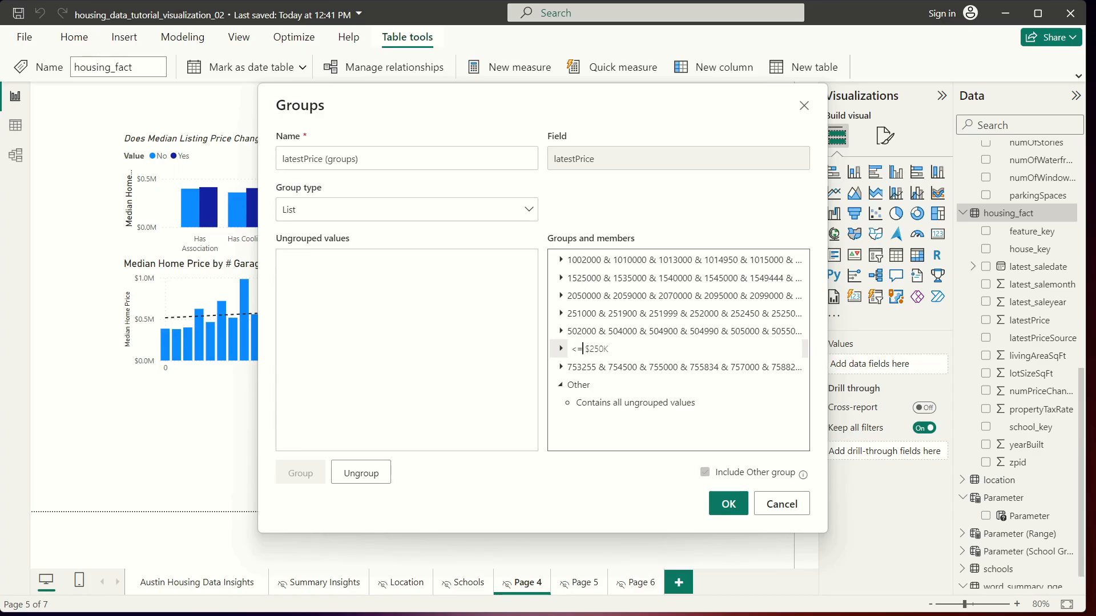
type("=")
key("Return")
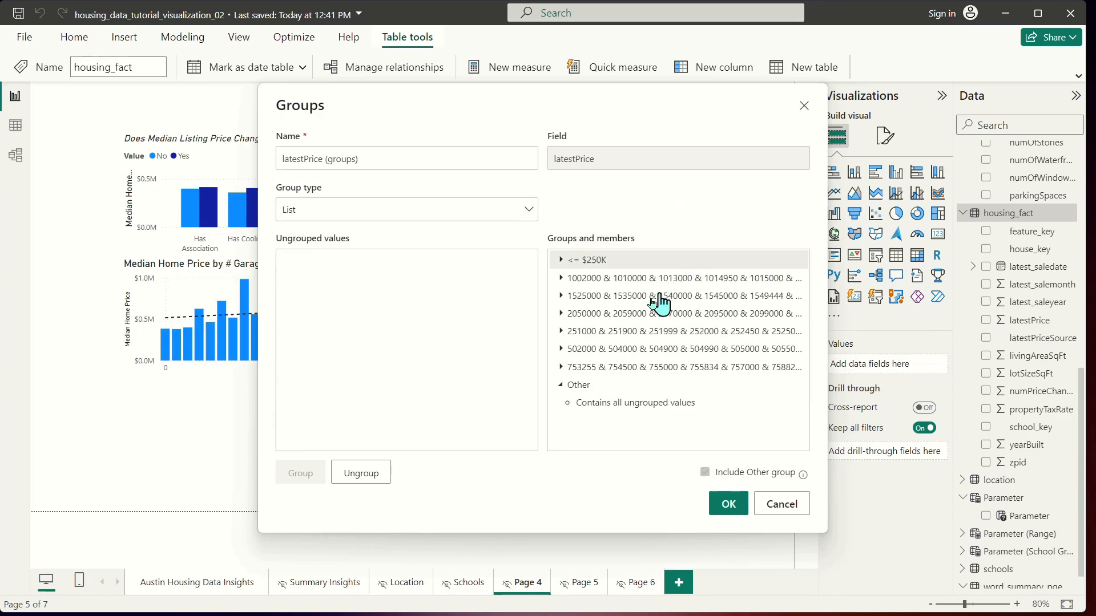
double_click(591, 349)
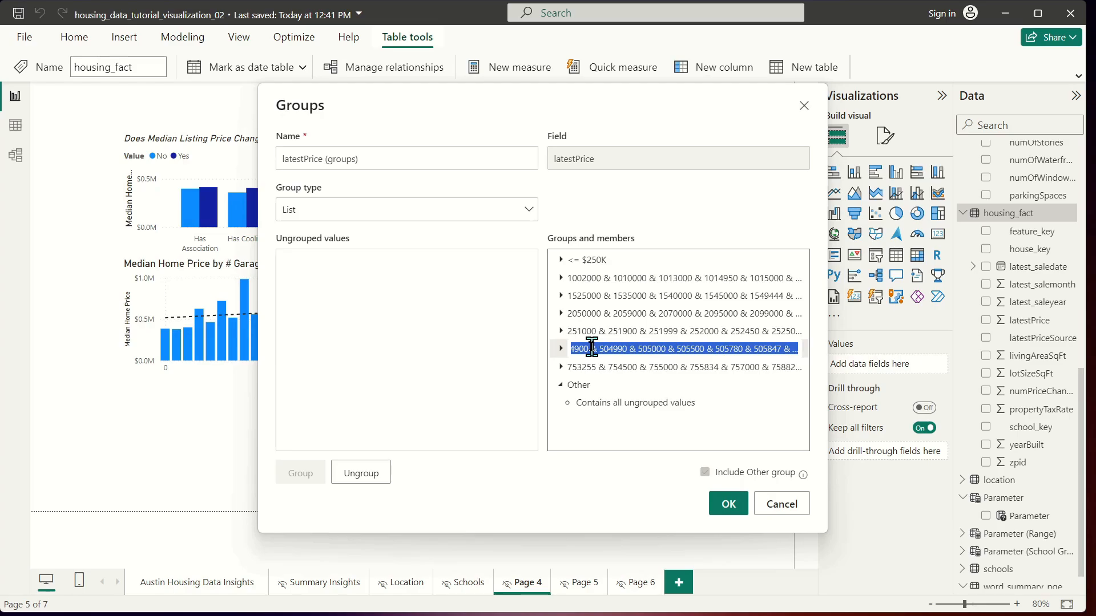
type("2")
key("ctrl+z")
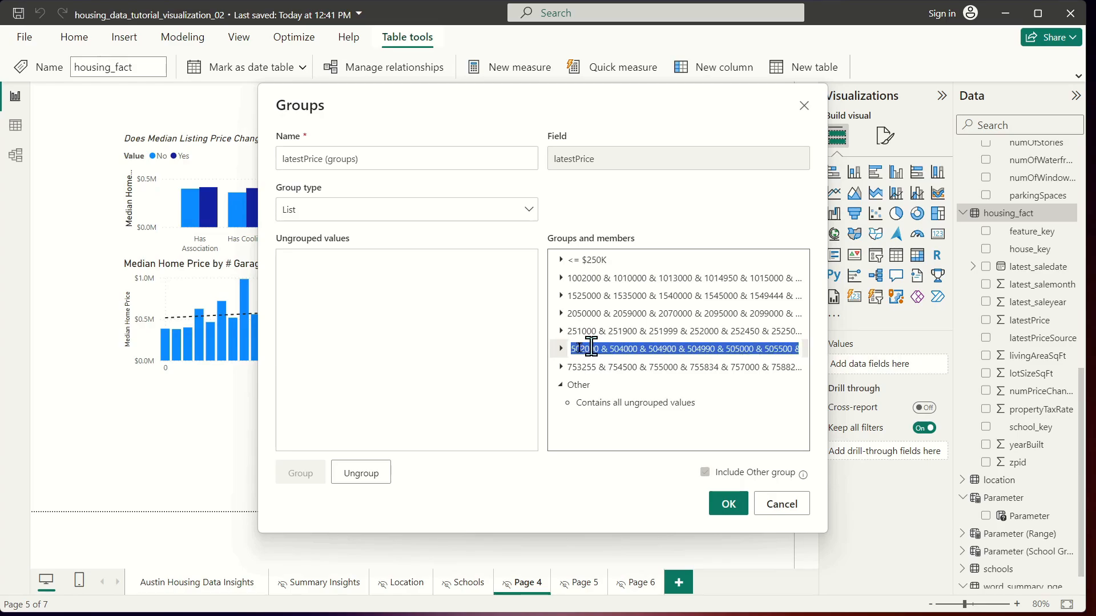
- Rename the price group that starts with 251000 as "$250K - $500K"
double_click(603, 333)
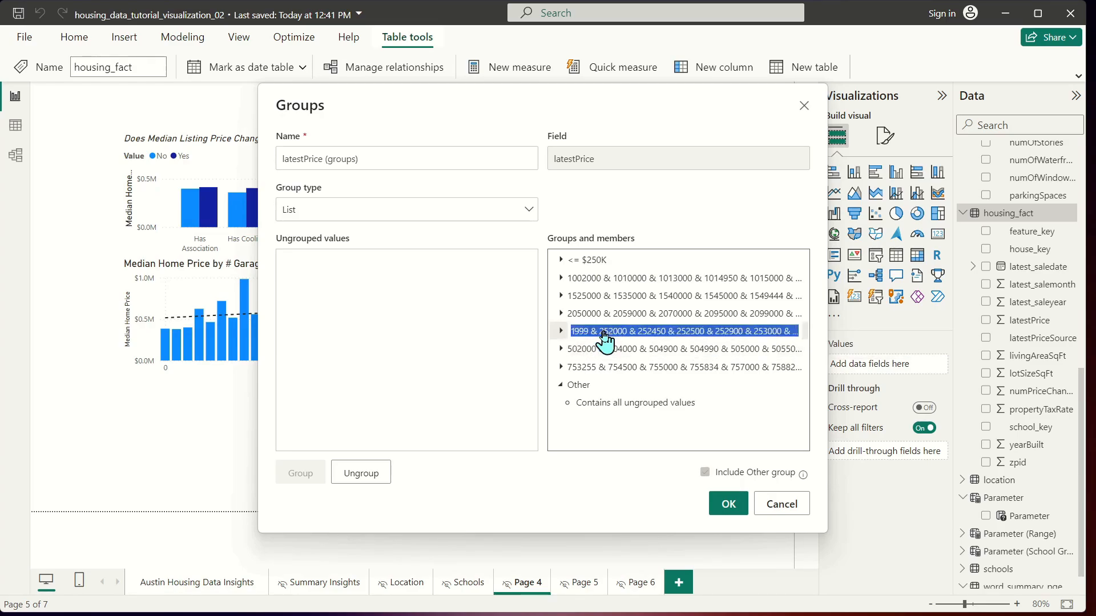
type("$250K -")
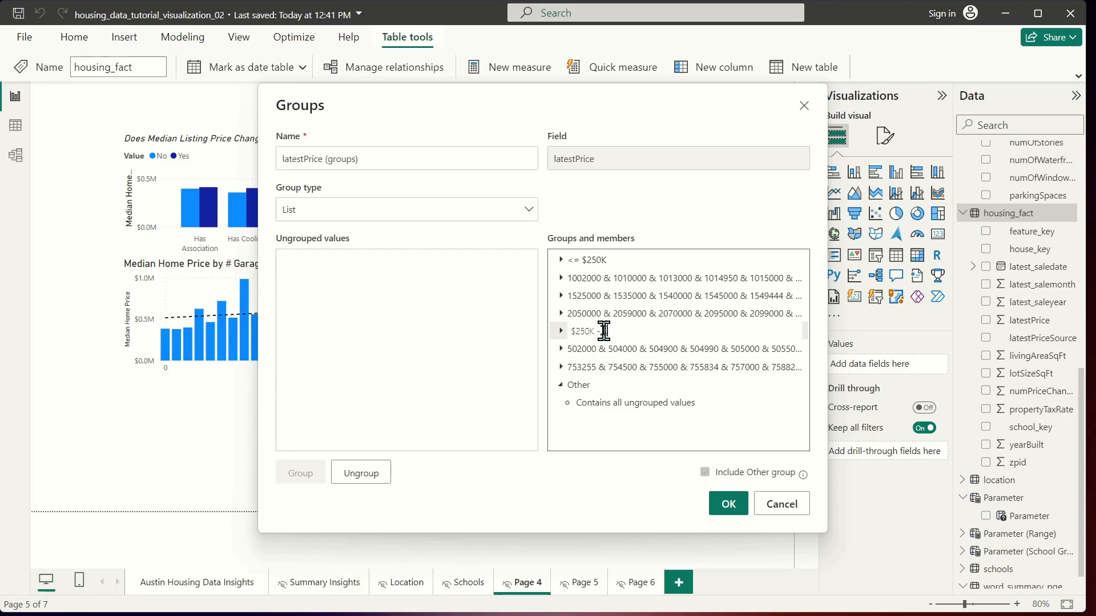
type(" $500K")
key("Return")
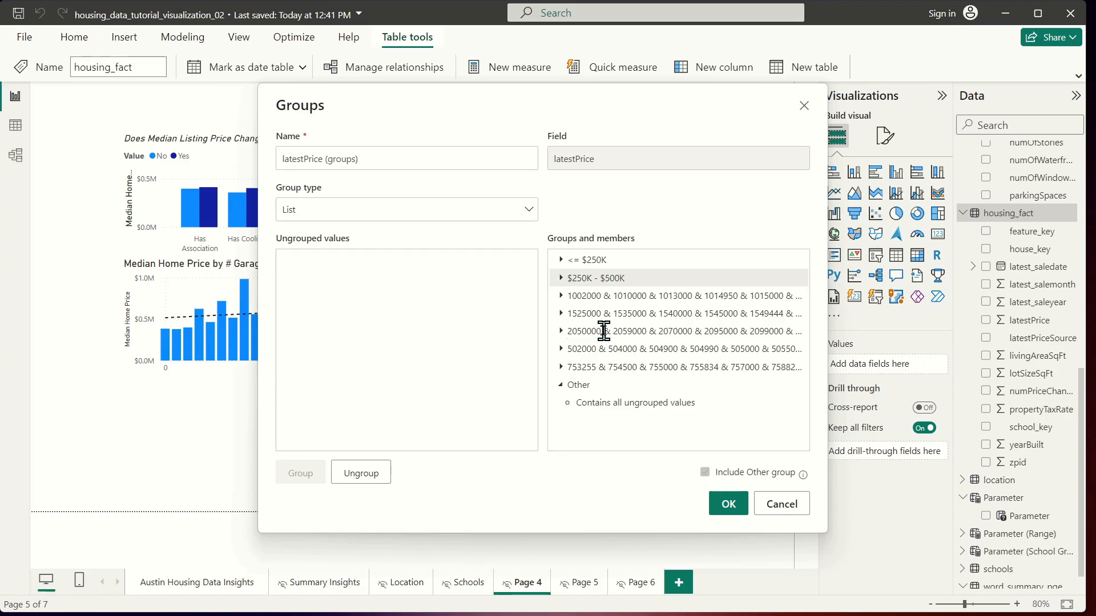
- Change the lower bound in the second price group's name so it reads "$251K - $500K"
double_click(575, 280)
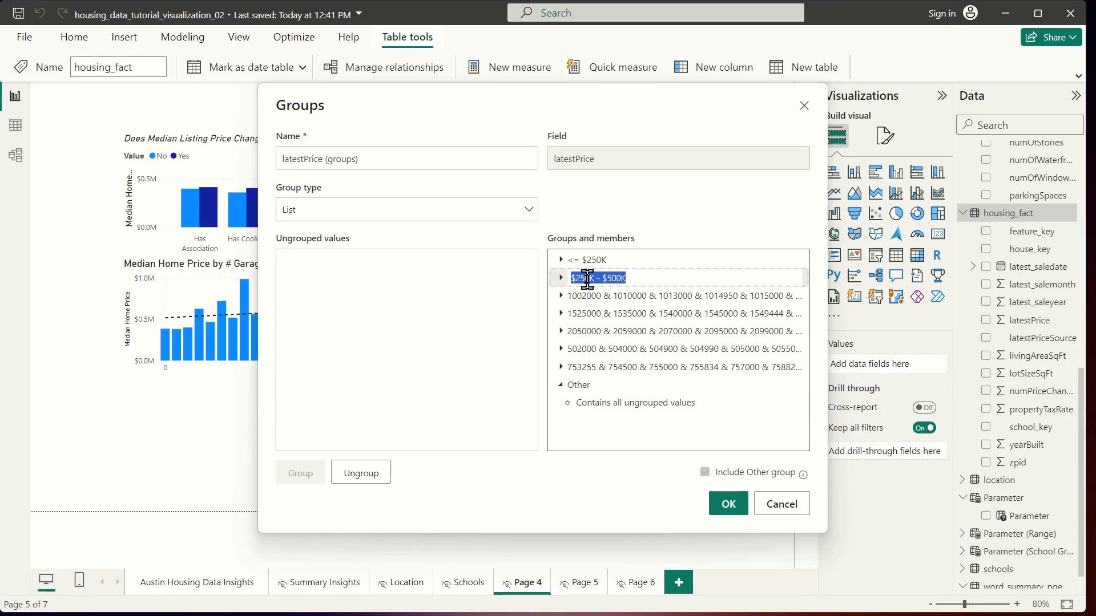
left_click(588, 278)
left_click(591, 264)
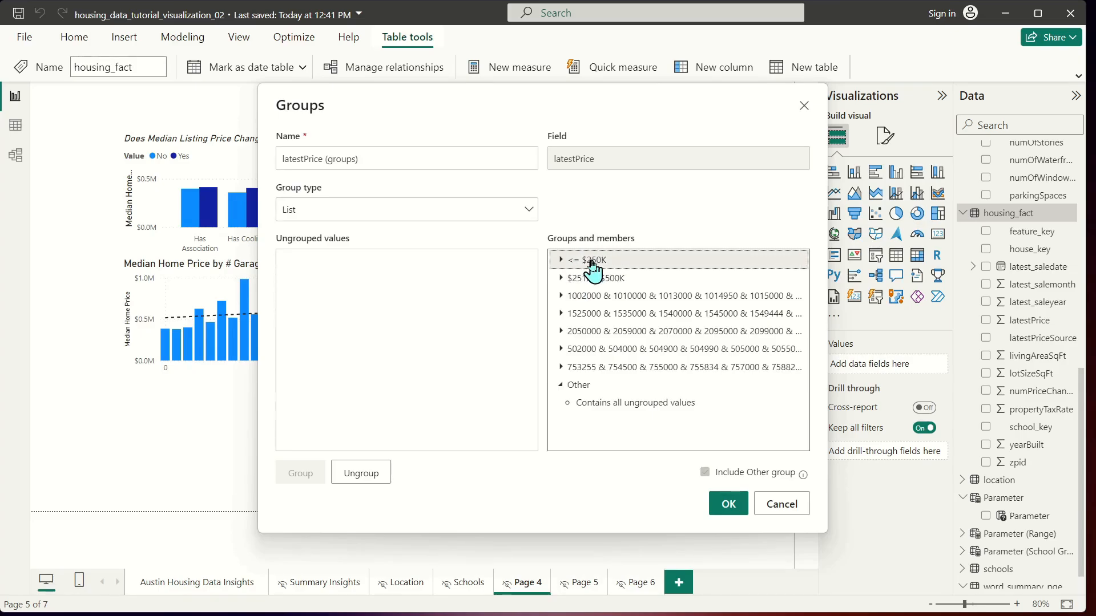
- Change the name of the lowest price group to "< $251K"
double_click(582, 262)
left_click(597, 262)
left_click(580, 263)
left_click_drag(586, 264, 557, 260)
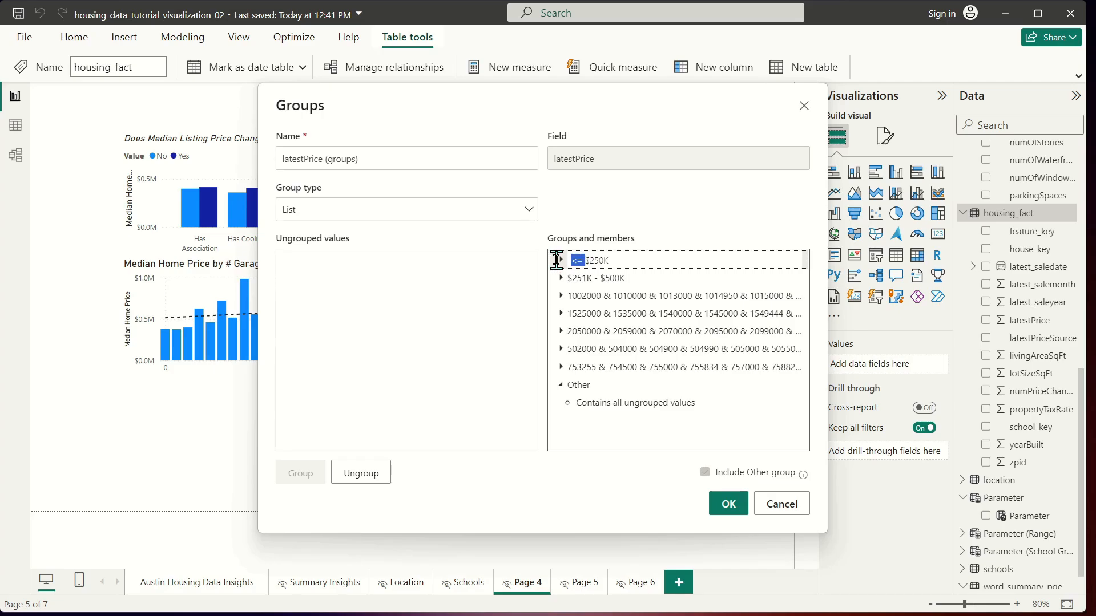
left_click(597, 264)
left_click(579, 262)
key("BackSpace")
key("BackSpace")
- Rename the price group that starts with 502000 as "$501K - $750K"
left_click(593, 351)
left_click(595, 352)
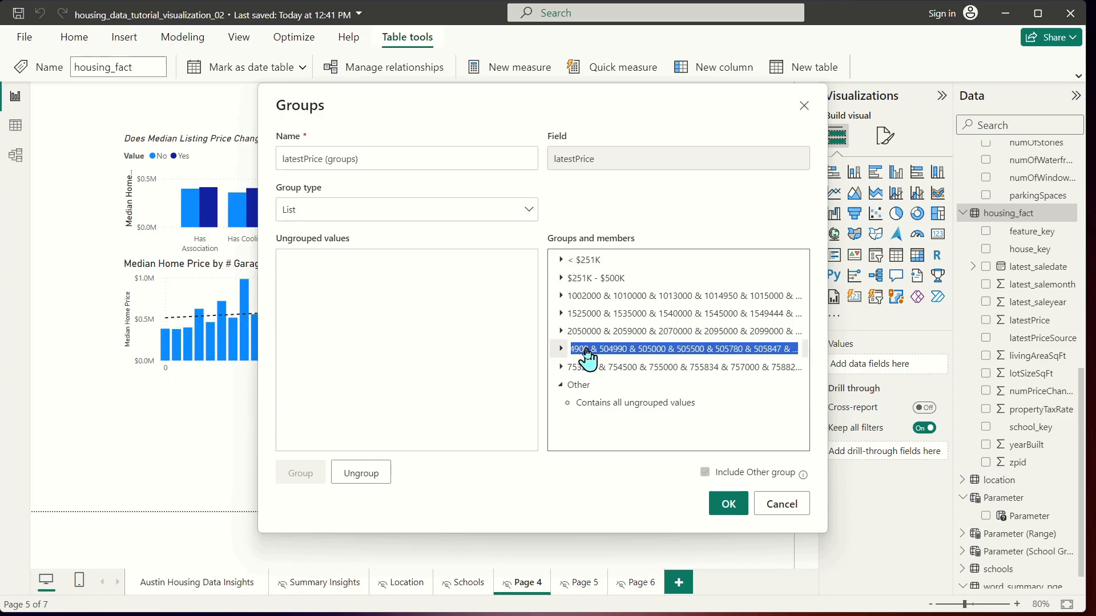
type("$501K -")
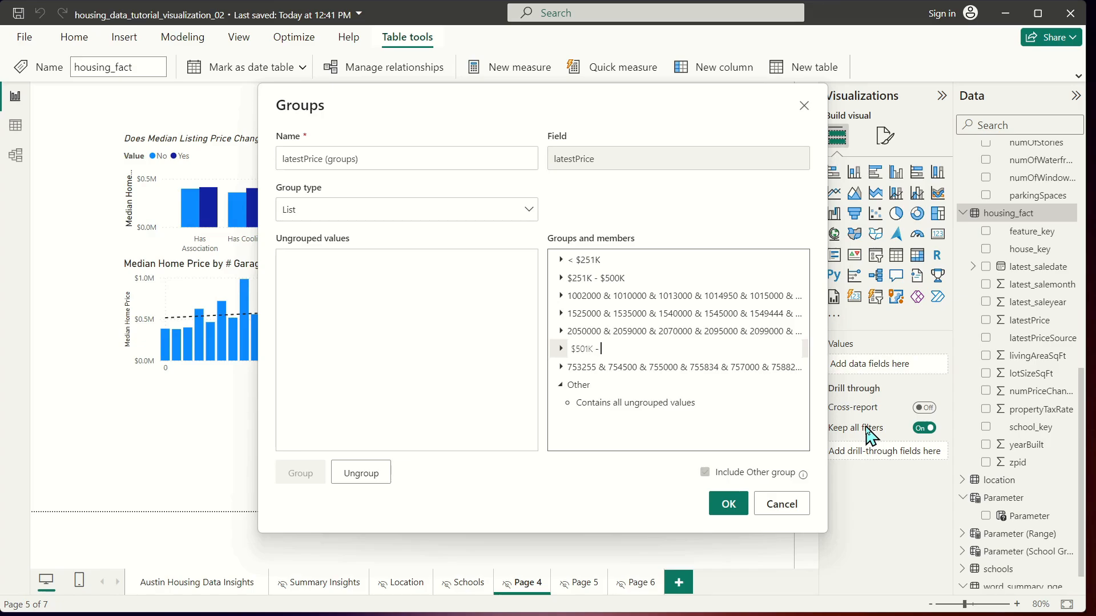
type(" $750K")
key("Return")
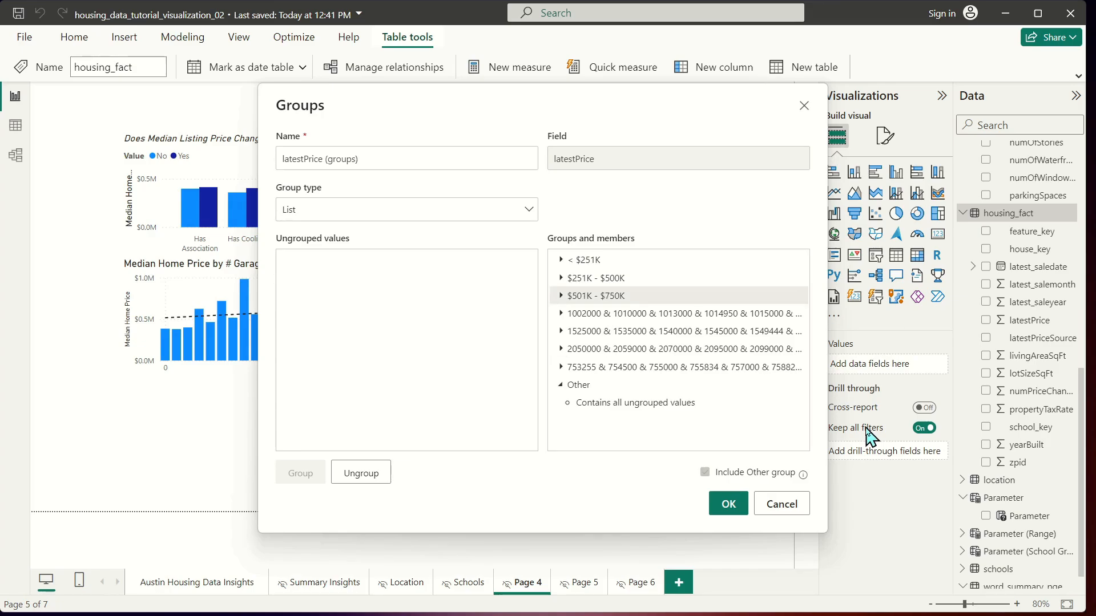
- Rename the price group that starts with 753255 as "$751K - $1M"
double_click(593, 368)
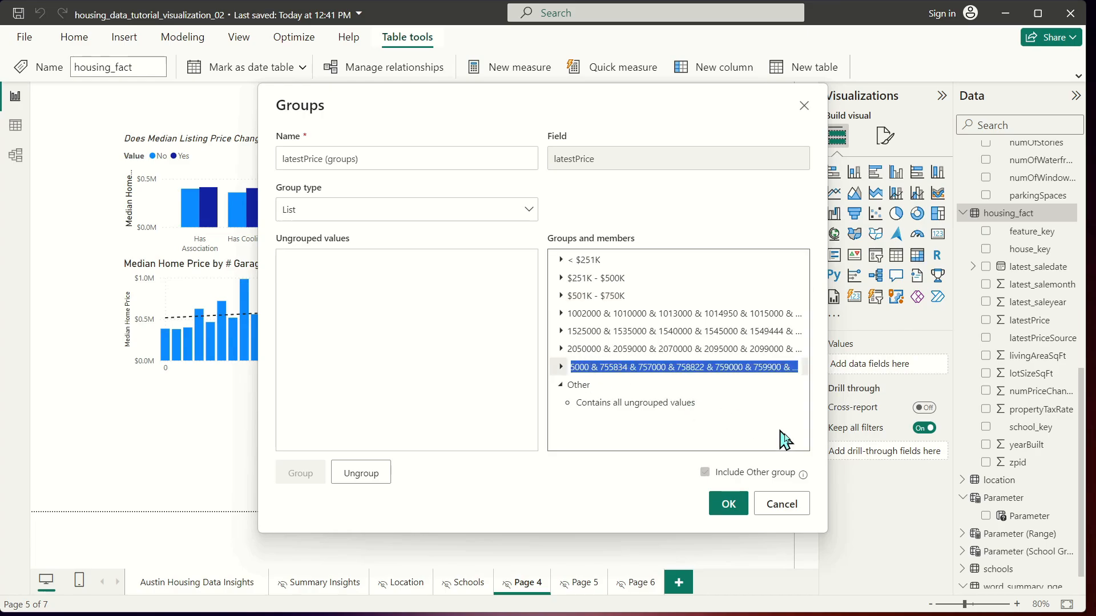
type("$751K -")
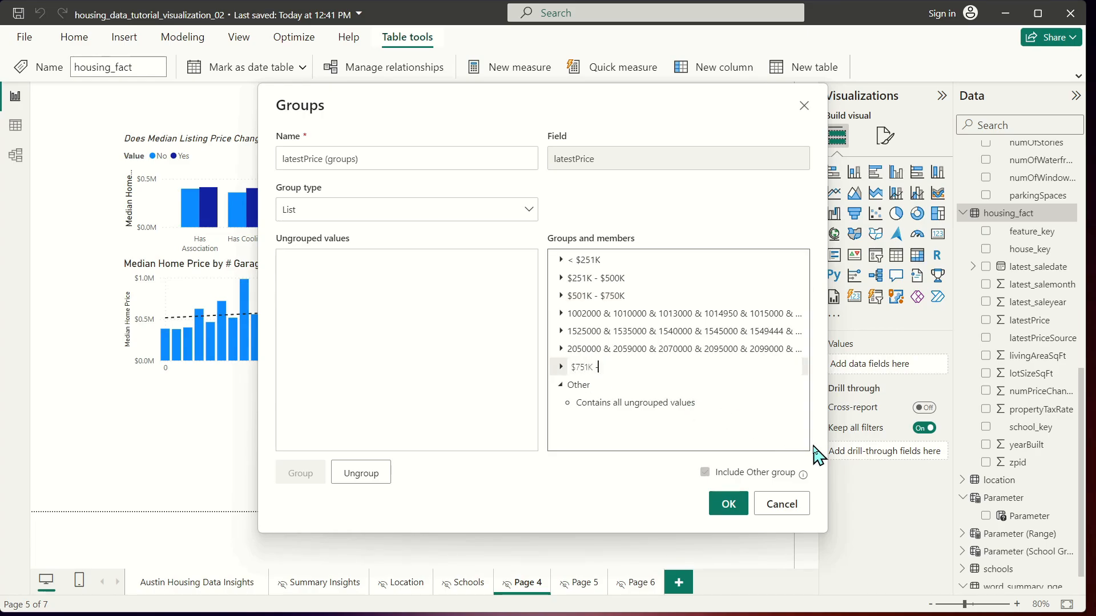
type(" $1M")
key("Return")
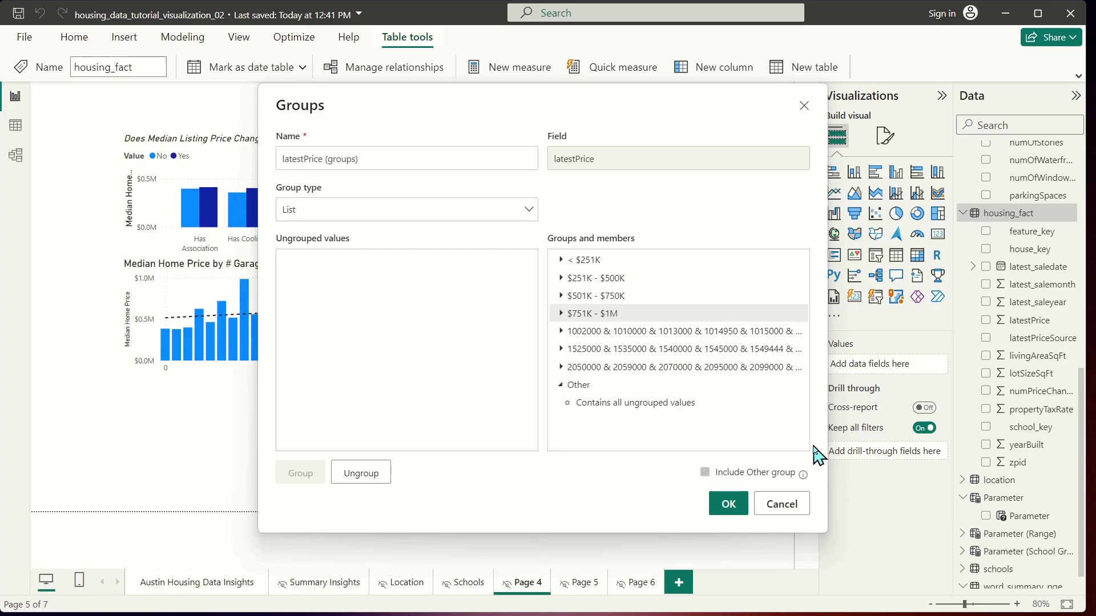
- Rename the price group that starts with 1002000 as "$1M - $1.5M"
double_click(619, 332)
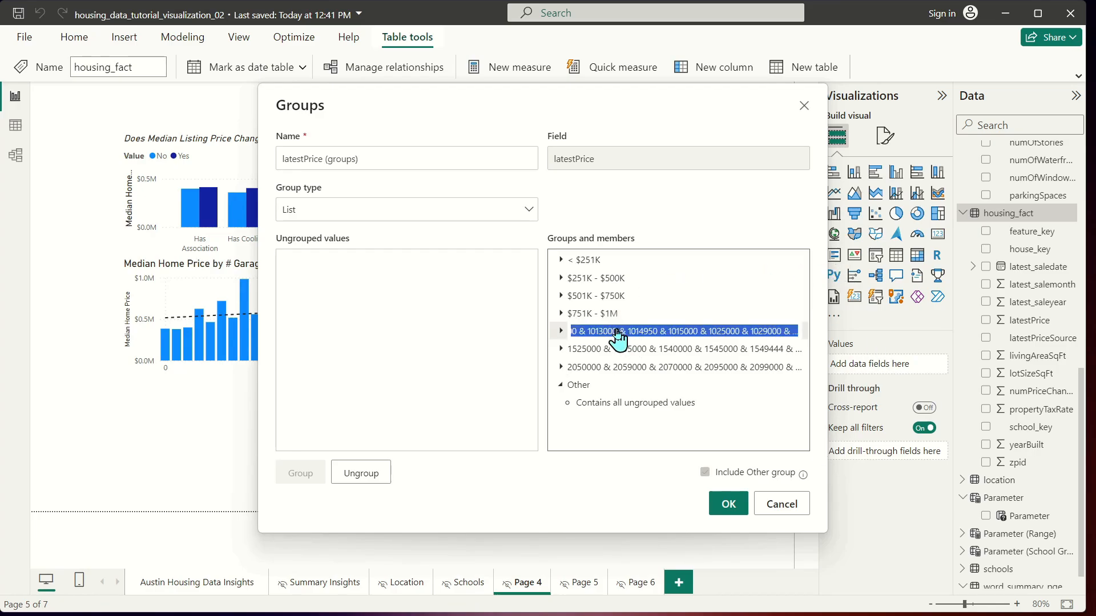
type("$1M")
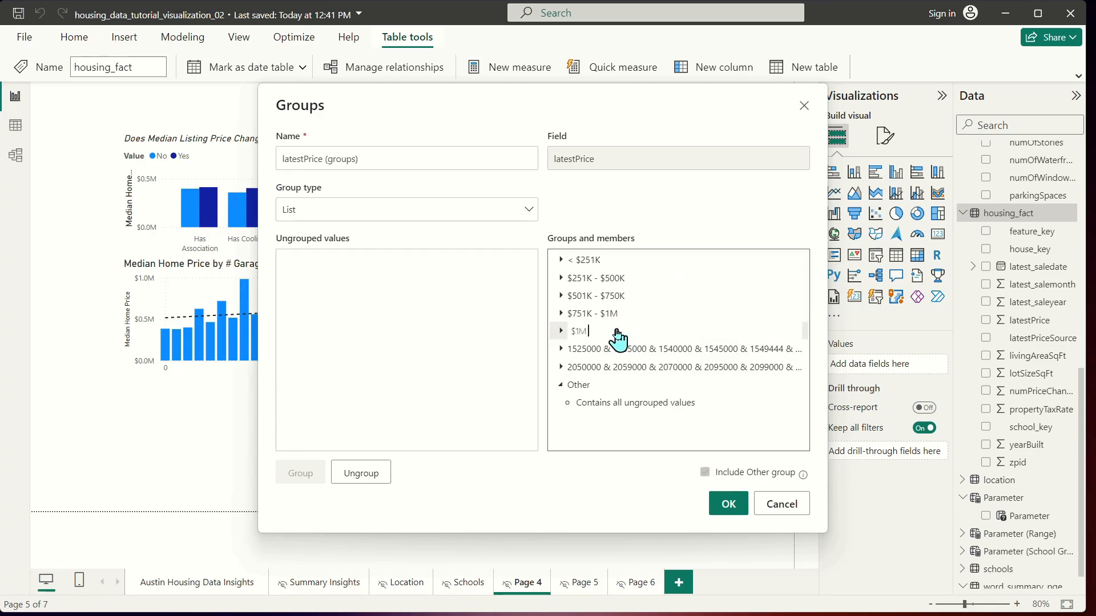
type(" - $1.5M")
key("Return")
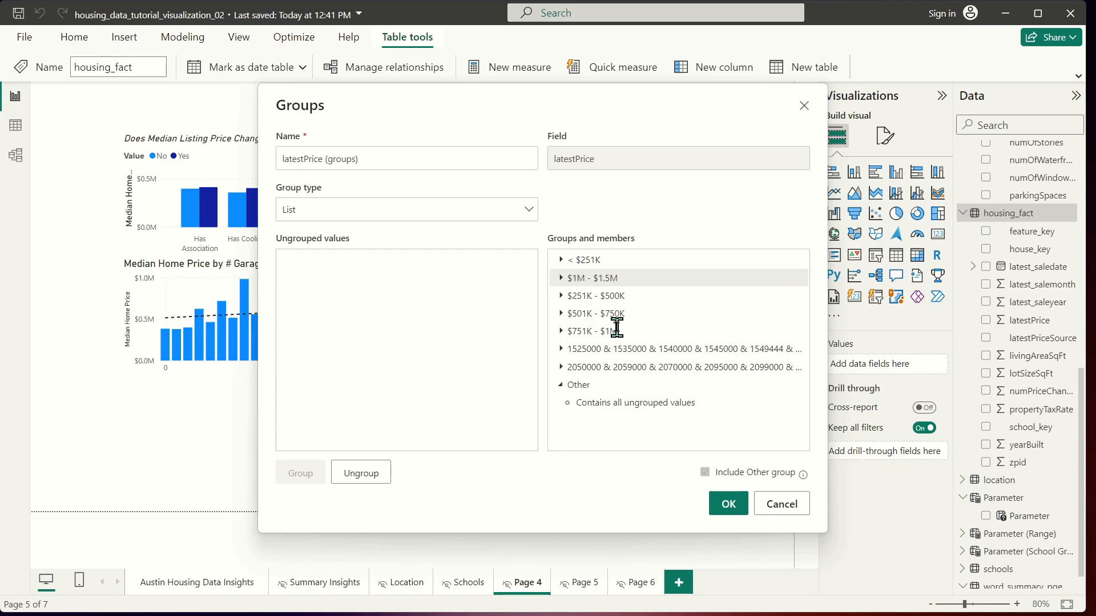
- Rename the price group that starts with 1525000 as "$1.5M - $2M"
double_click(584, 350)
type("$1.5M -")
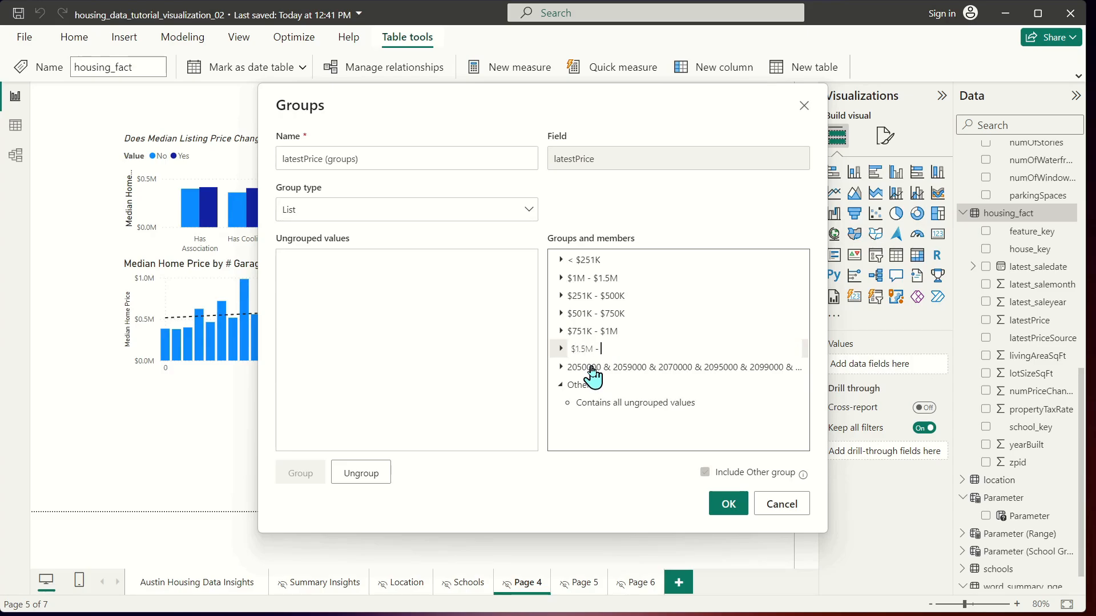
type(" $2M")
key("Return")
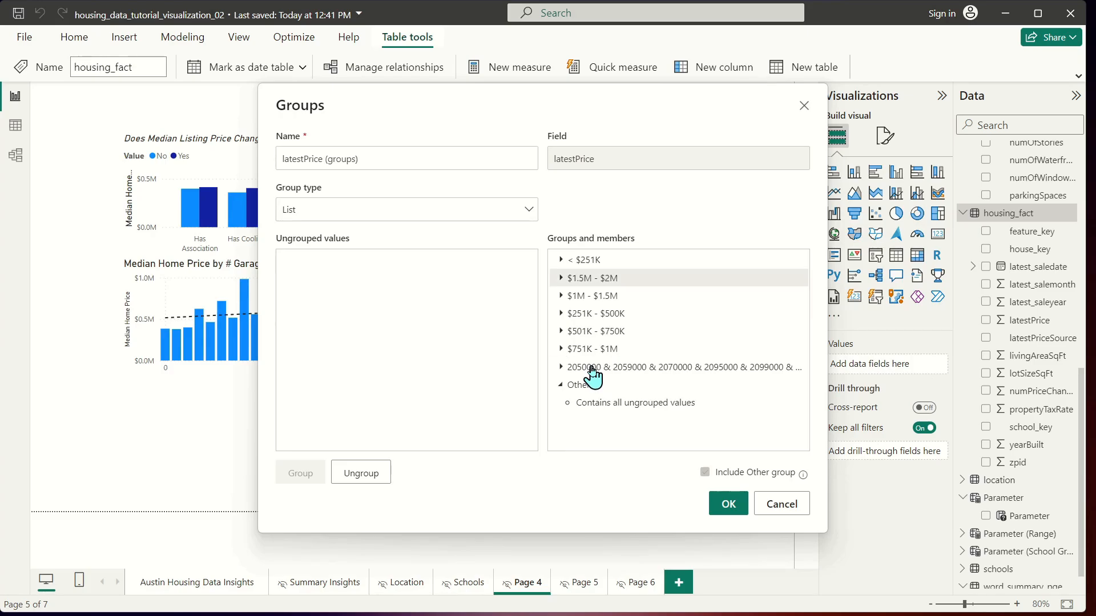
- Rename the price group that starts with 2050000 as "$2M +" and apply the latestPrice grouping
double_click(592, 368)
type("$2")
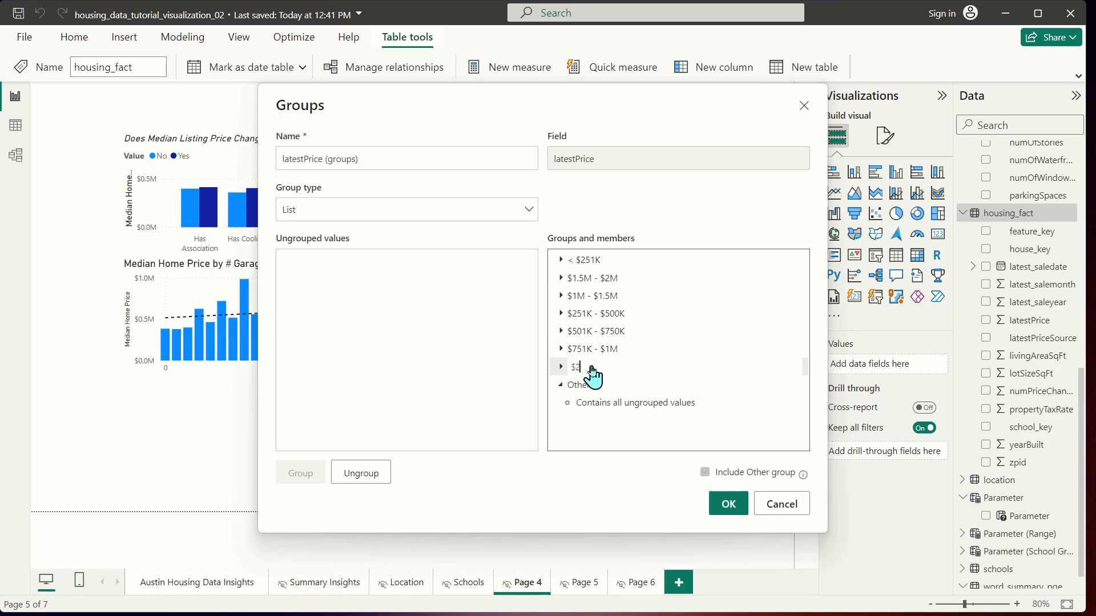
type("M +")
key("Return")
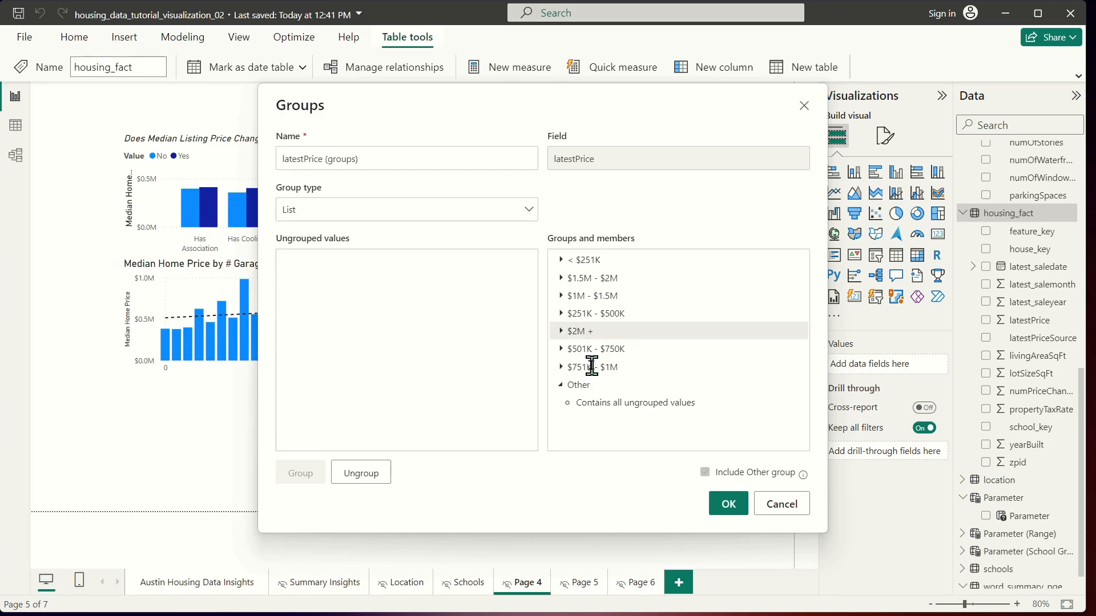
left_click(596, 443)
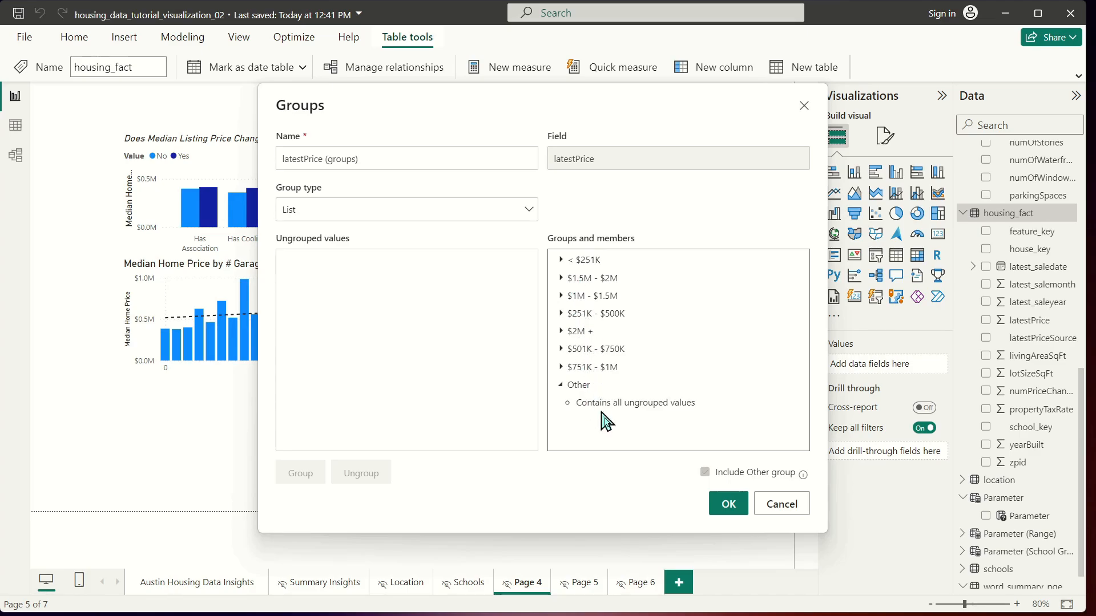
left_click(729, 505)
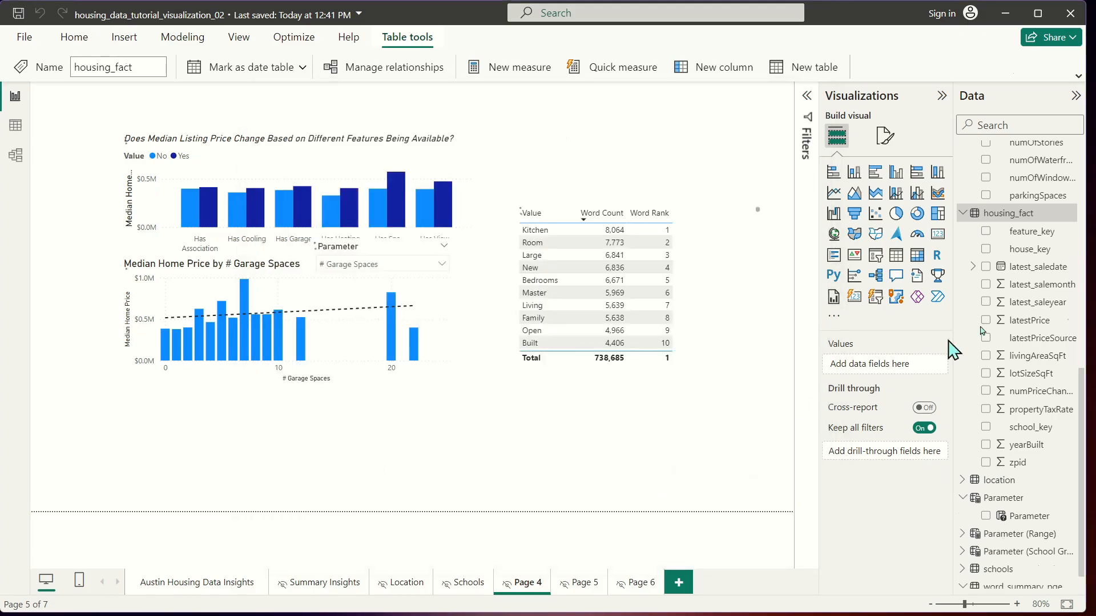
- Add a matrix visual below the garage spaces chart with latestPrice (groups) as its columns, and widen it
left_click(649, 408)
left_click(917, 258)
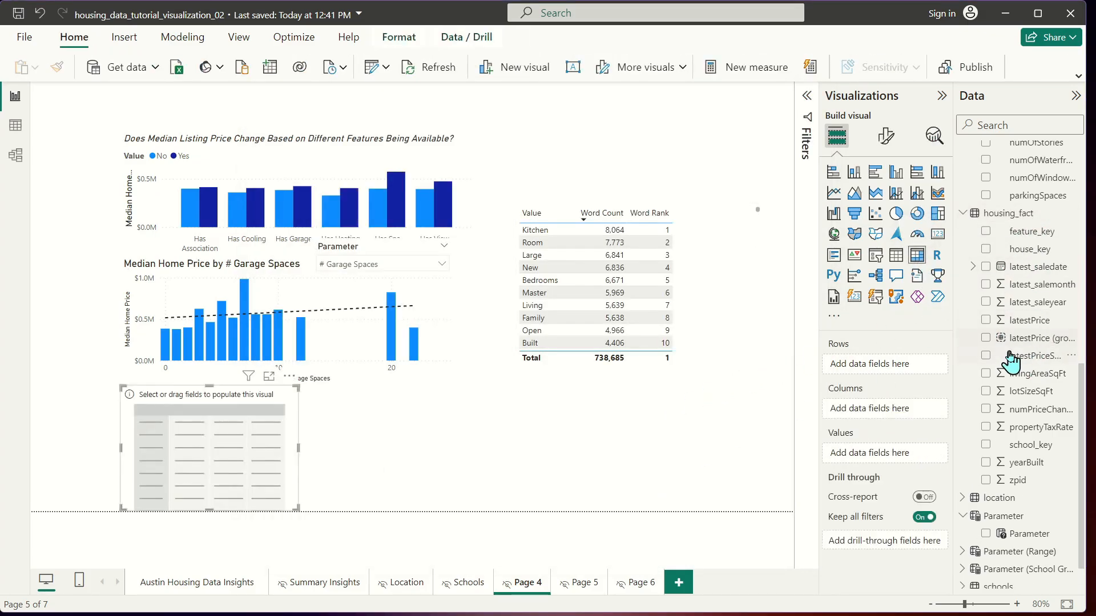
left_click_drag(1032, 338, 908, 414)
left_click_drag(299, 507, 485, 509)
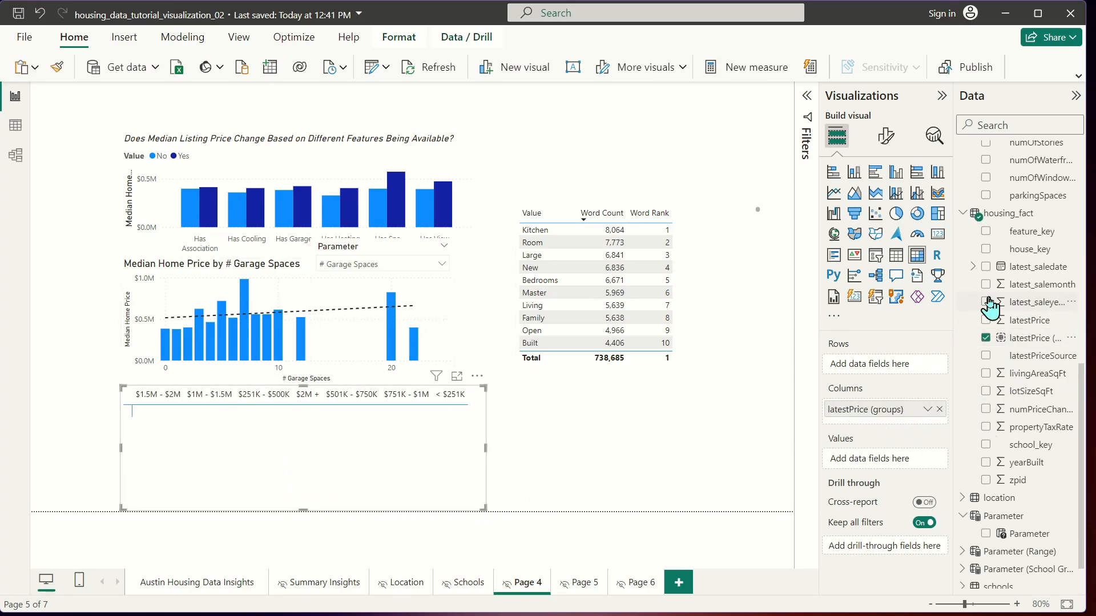
scroll(1021, 485, "down", 2)
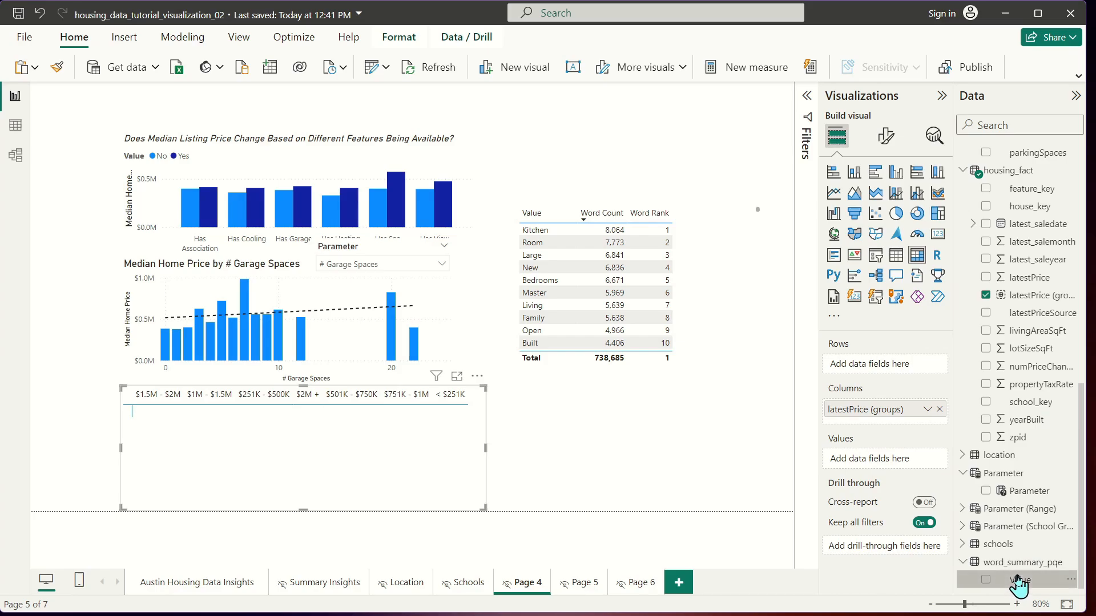
left_click_drag(1017, 582, 905, 479)
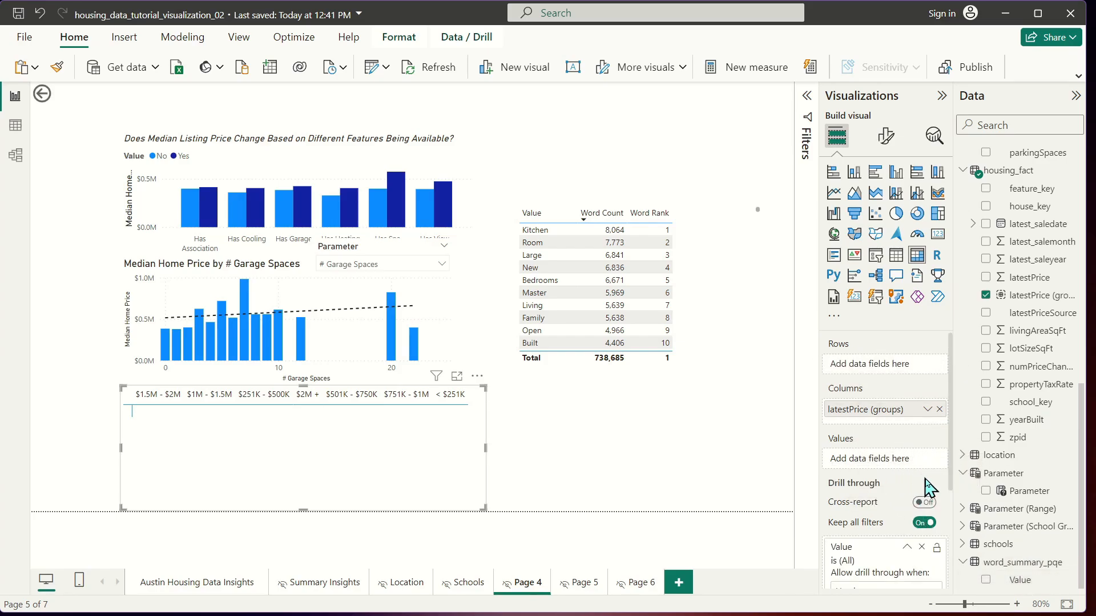
left_click(922, 547)
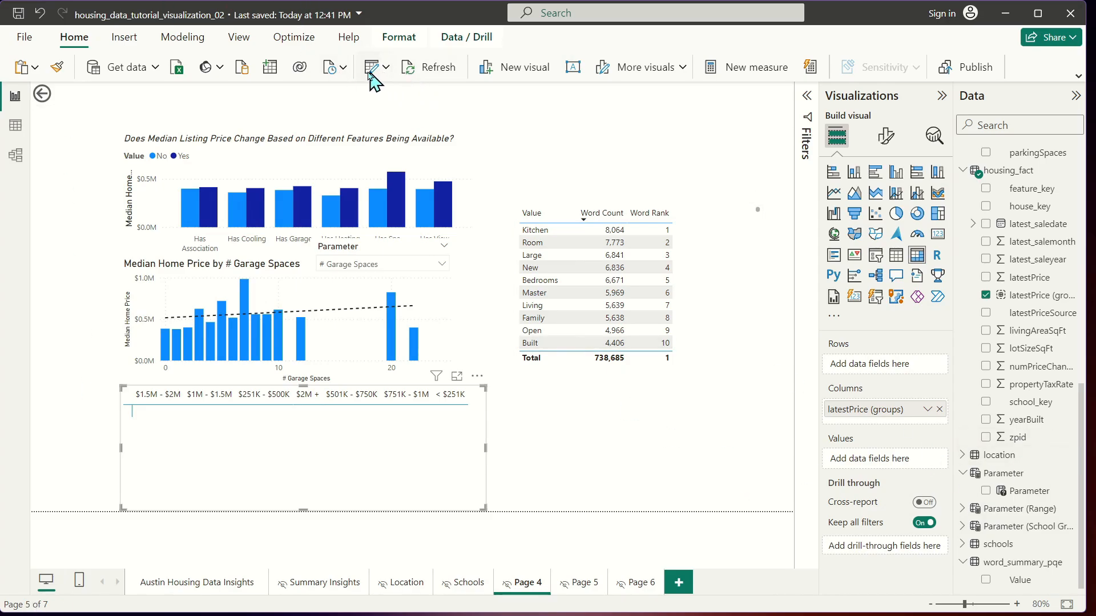
- Start a manually entered table named z_word_rank and rename its first column as Rank
left_click(270, 68)
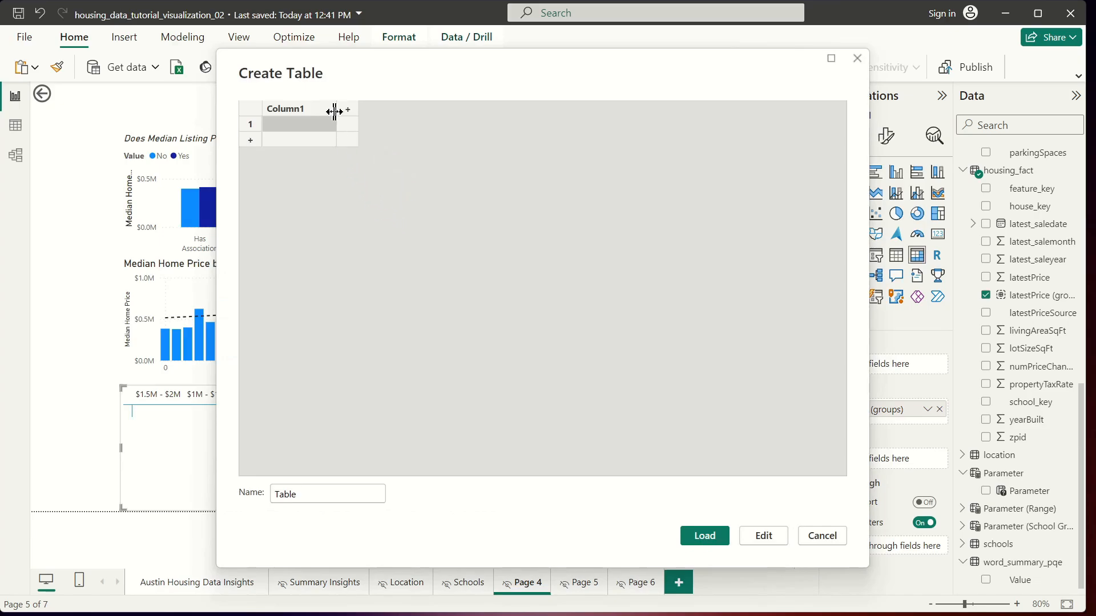
left_click(315, 499)
double_click(332, 497)
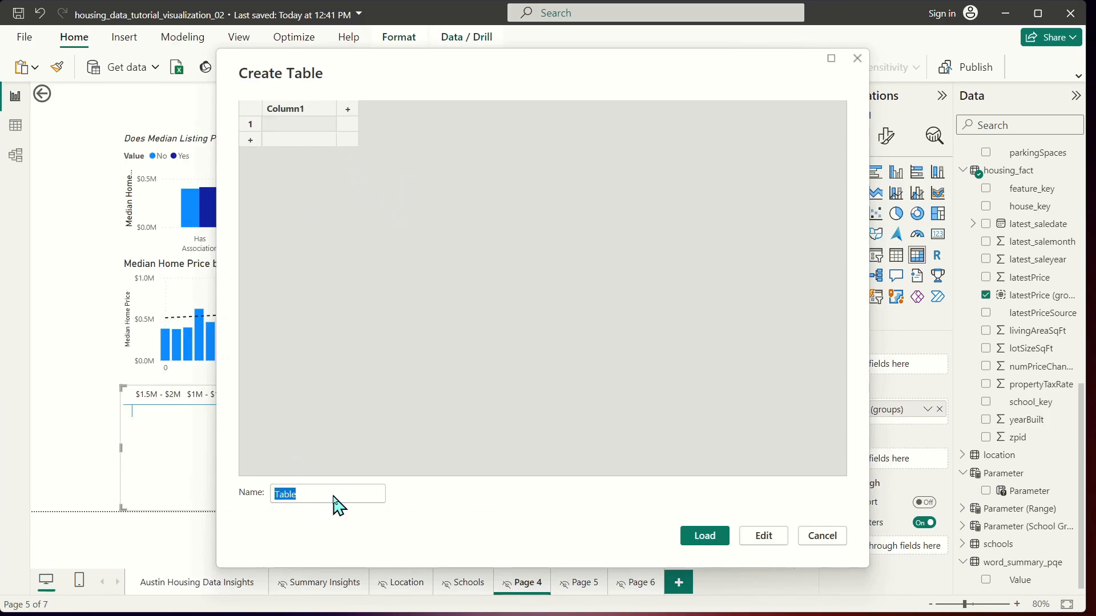
type("z_word_rank")
double_click(317, 109)
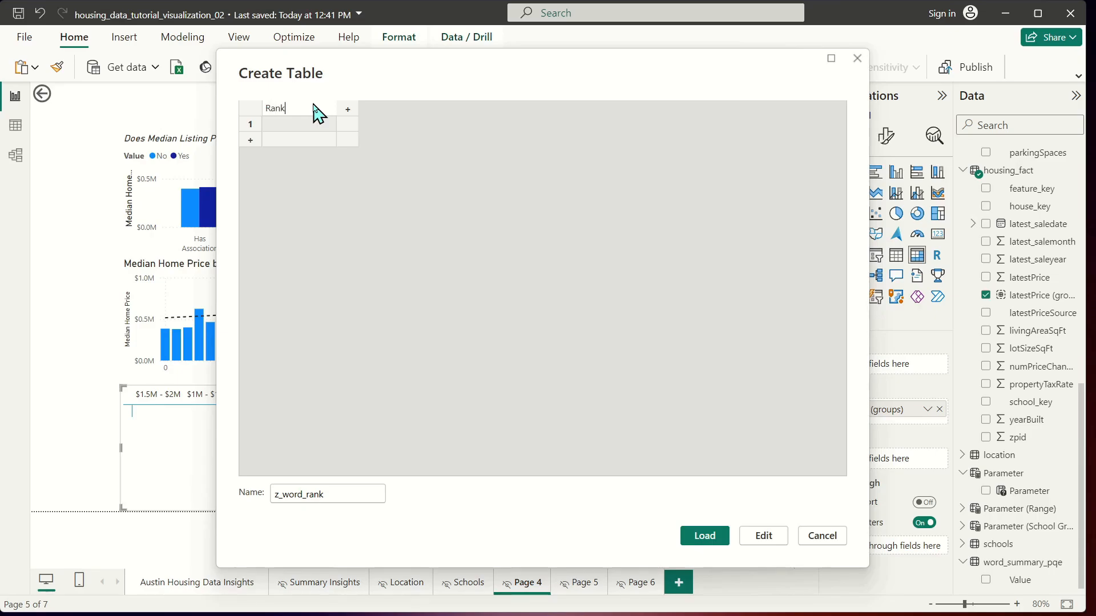
type("Rank")
key("Return")
- Fill the Rank column with the values 1 to 10 in separate rows and load the table
left_click(317, 126)
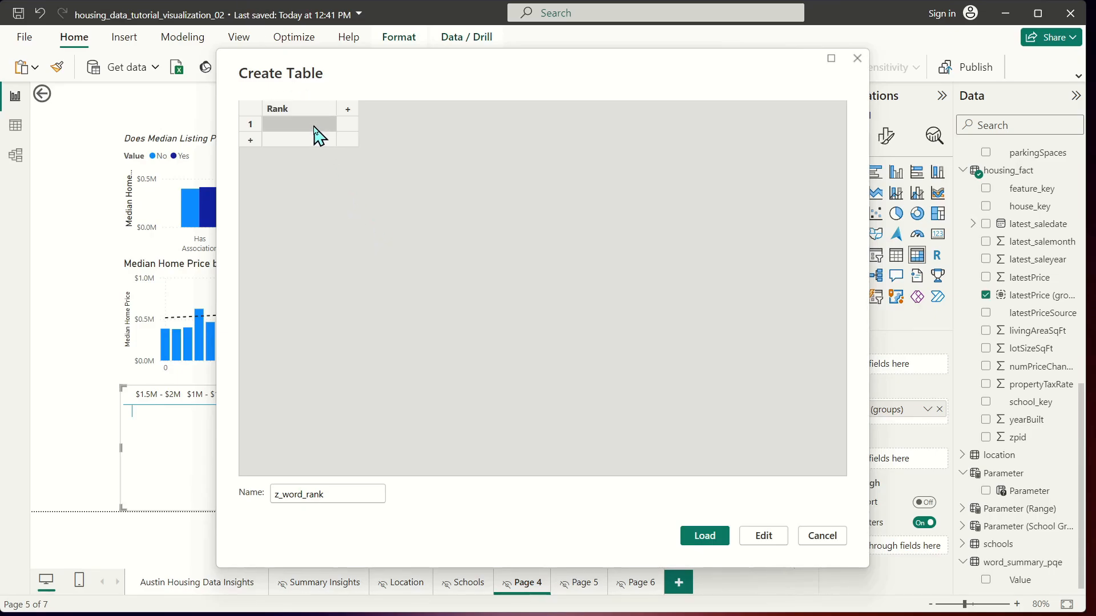
type("1 2 3 4 5")
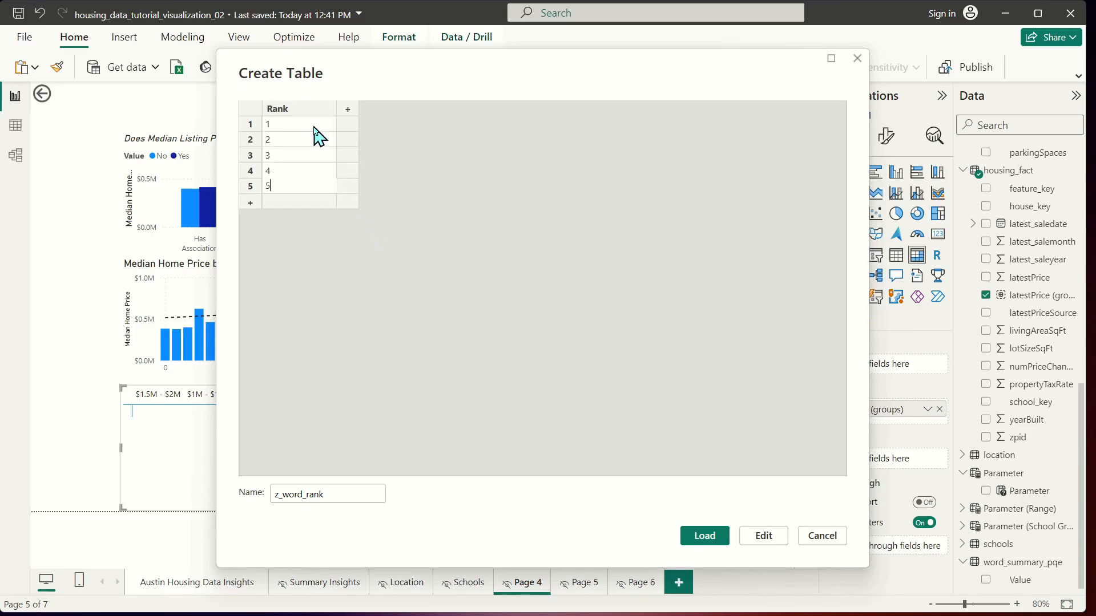
key("Return")
type("6")
key("Return")
type("7")
key("Return")
type("8")
key("Return")
type("9")
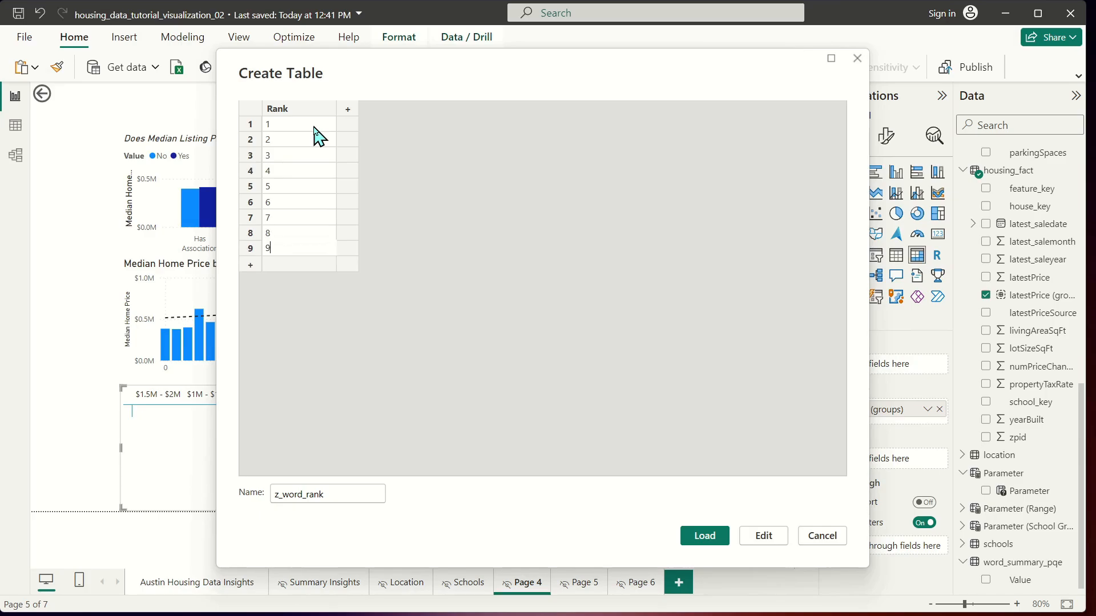
key("Return")
type("10")
left_click(667, 476)
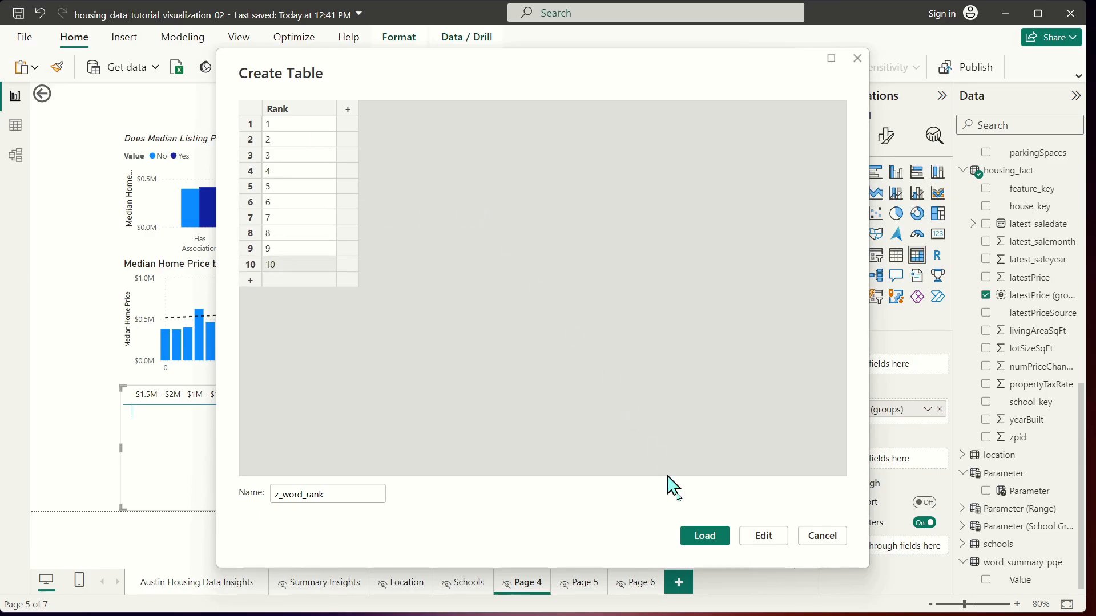
left_click(708, 540)
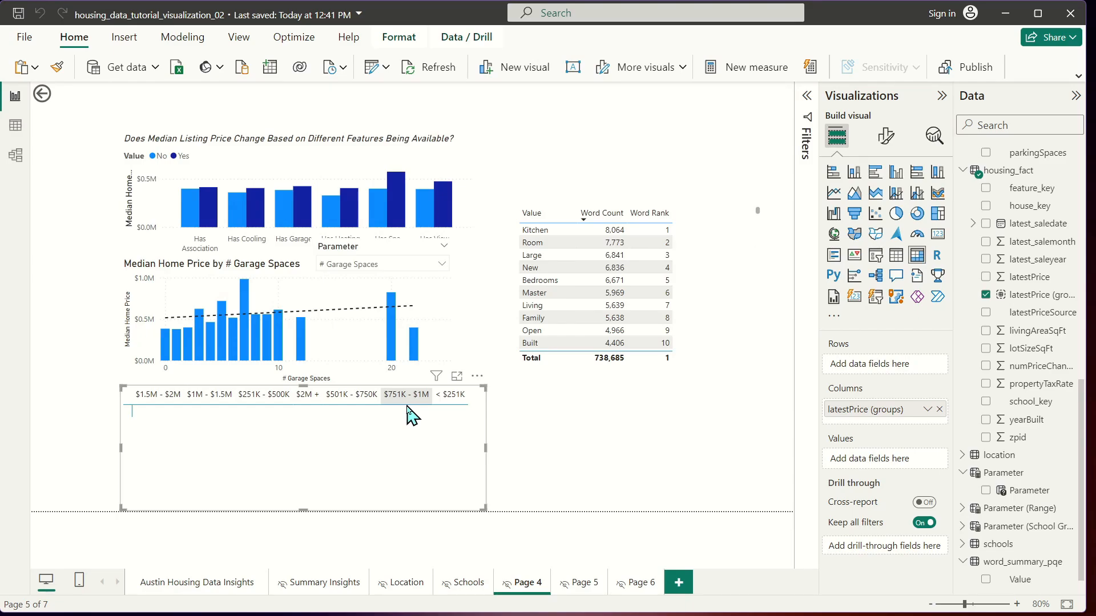
- Use the Rank field from z_word_rank as the rows of the price group matrix
scroll(1004, 234, "up", 10)
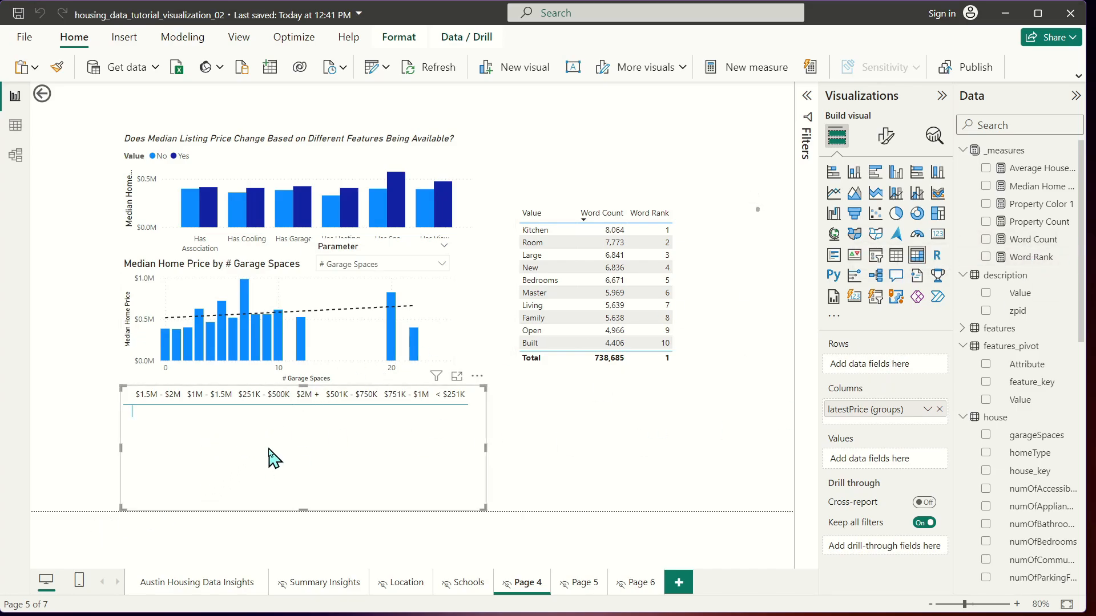
scroll(1066, 399, "down", 10)
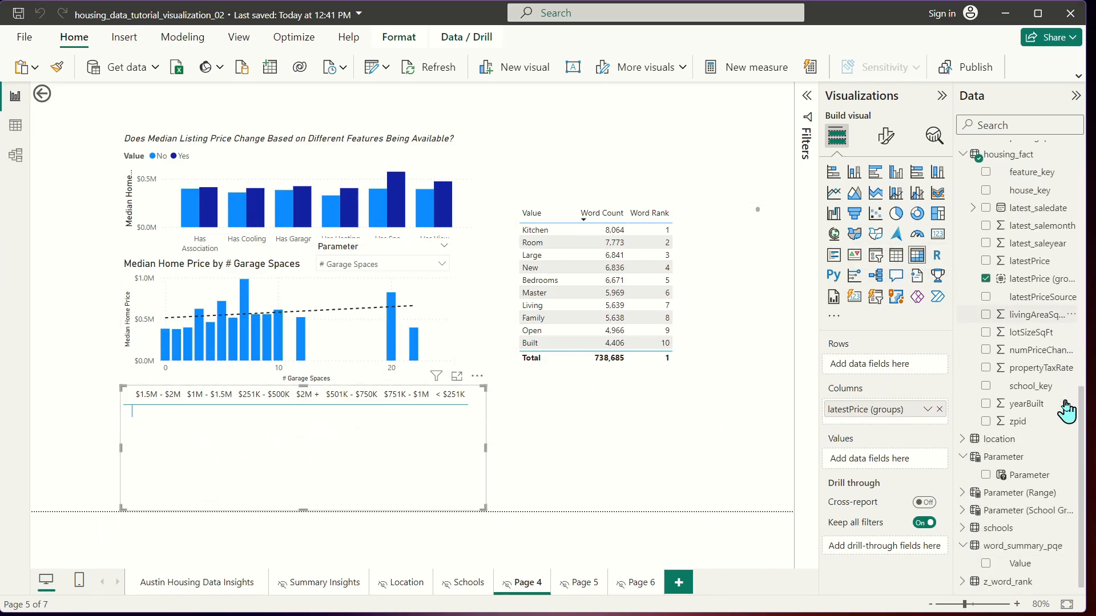
scroll(1025, 537, "down", 1)
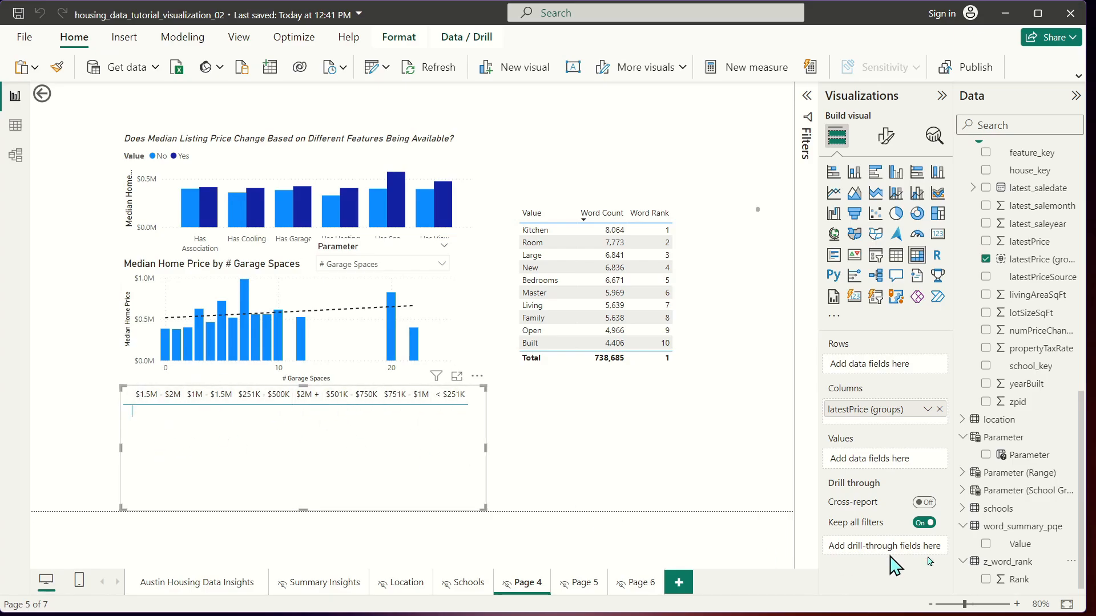
left_click_drag(1015, 579, 892, 377)
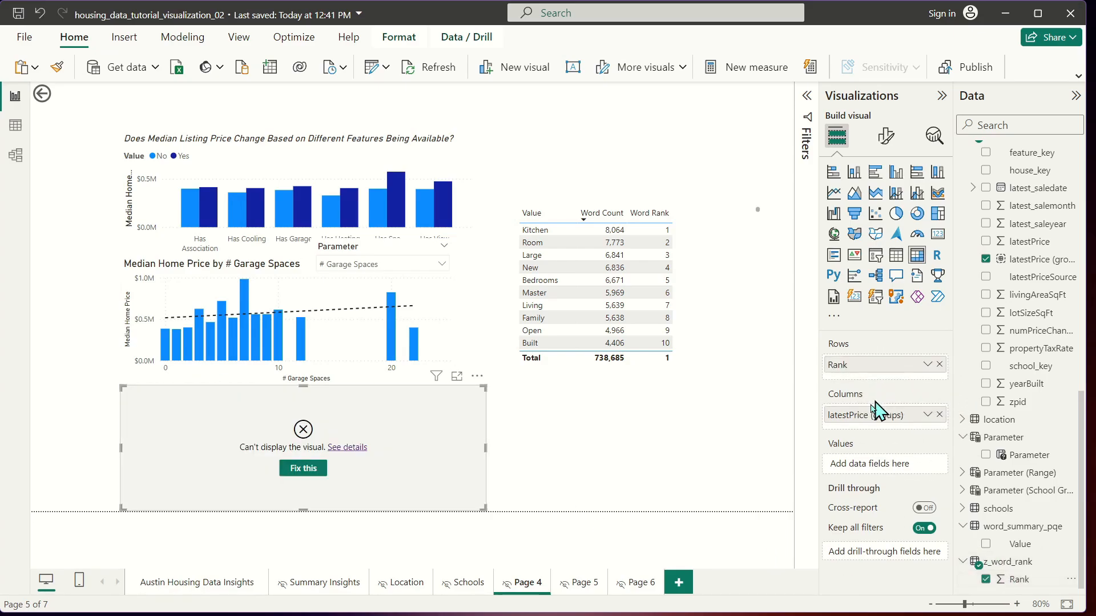
- Add the Word Count measure as the matrix values and widen the matrix to fit the Total column
scroll(1016, 343, "up", 10)
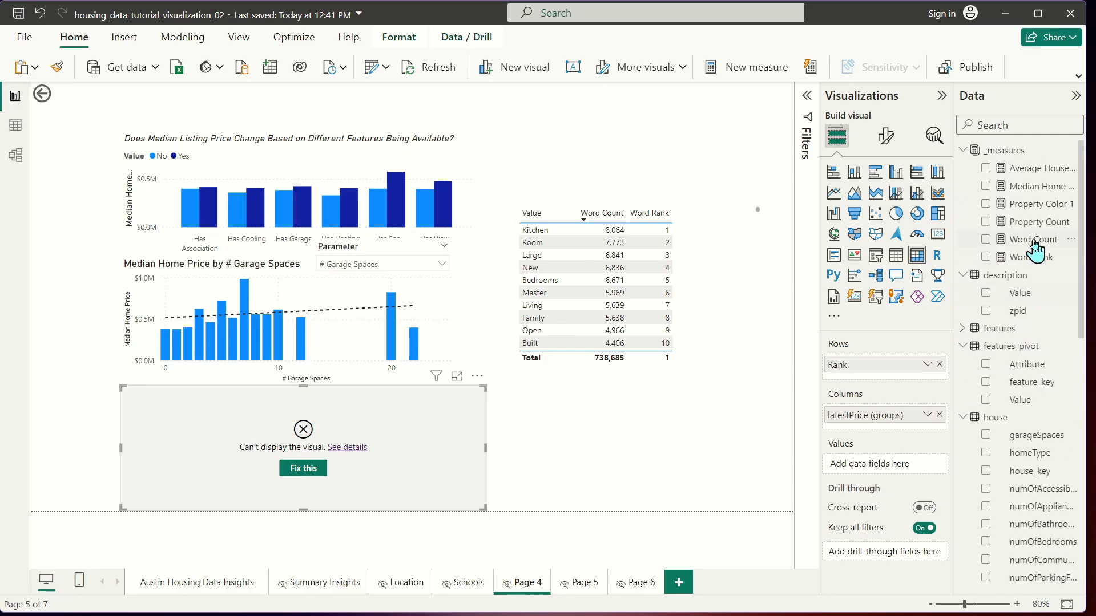
left_click_drag(1035, 247, 890, 465)
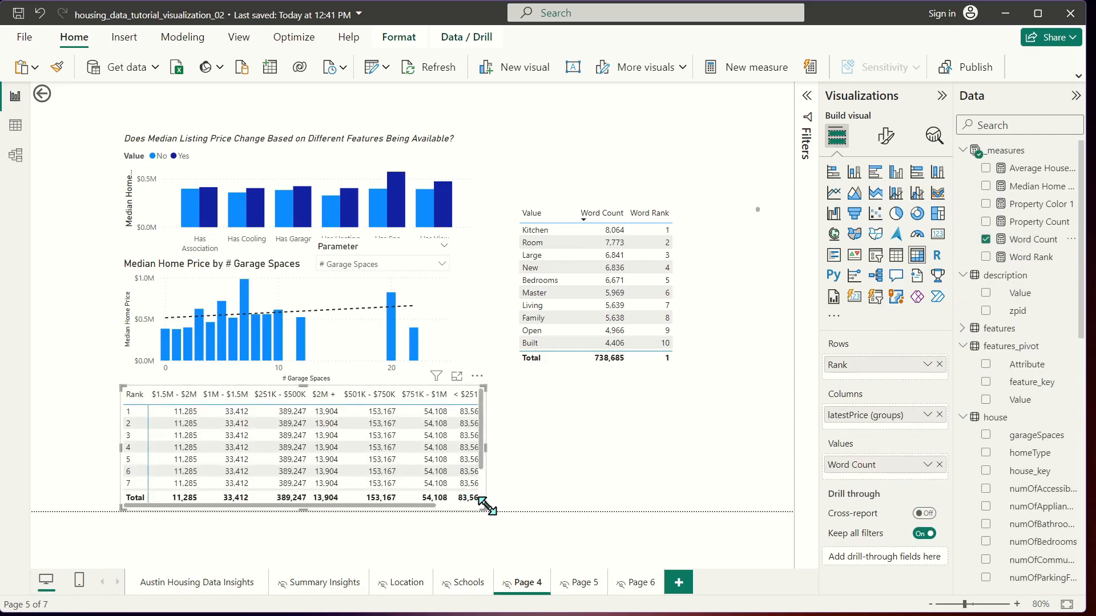
left_click_drag(481, 506, 552, 511)
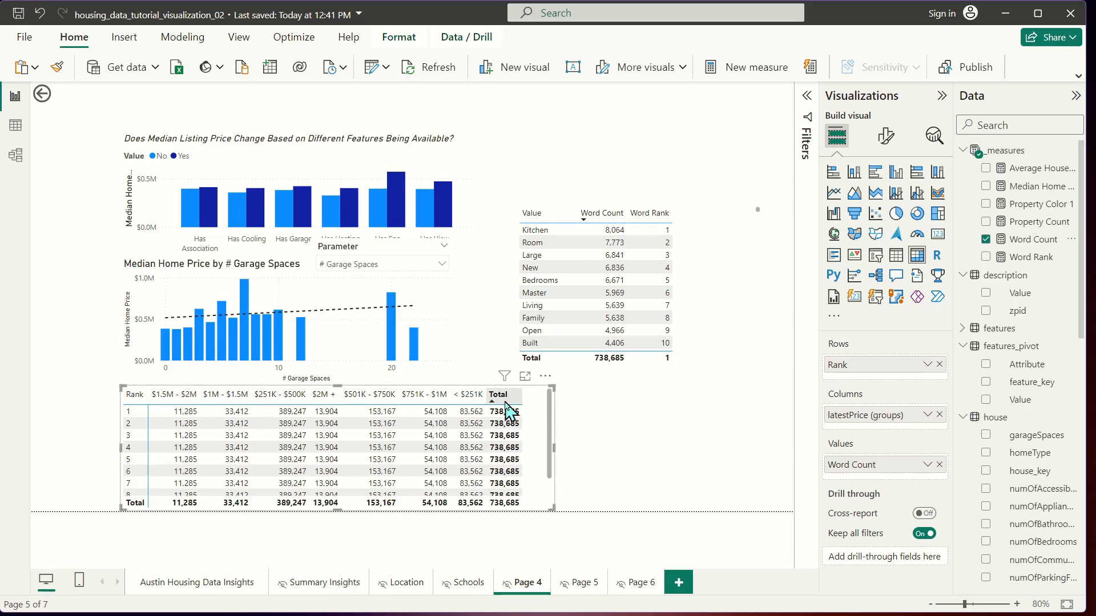
- Examine the model relationships among housing_fact, description, word_summary_pqe and z_word_rank, and compare them with the Word Count values in the matrix
left_click(13, 165)
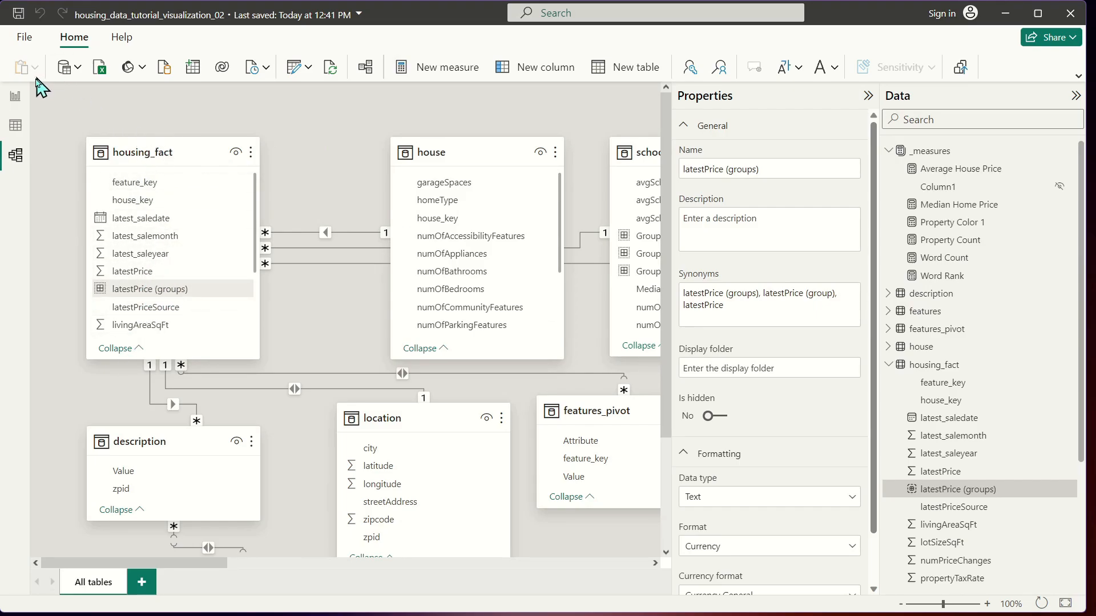
left_click(15, 97)
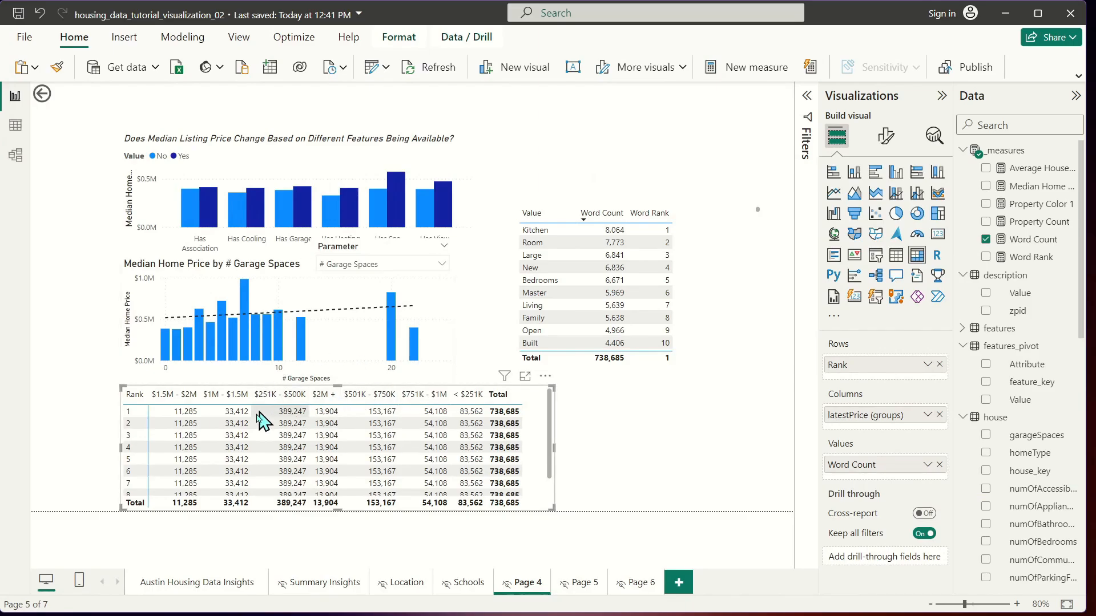
left_click(13, 163)
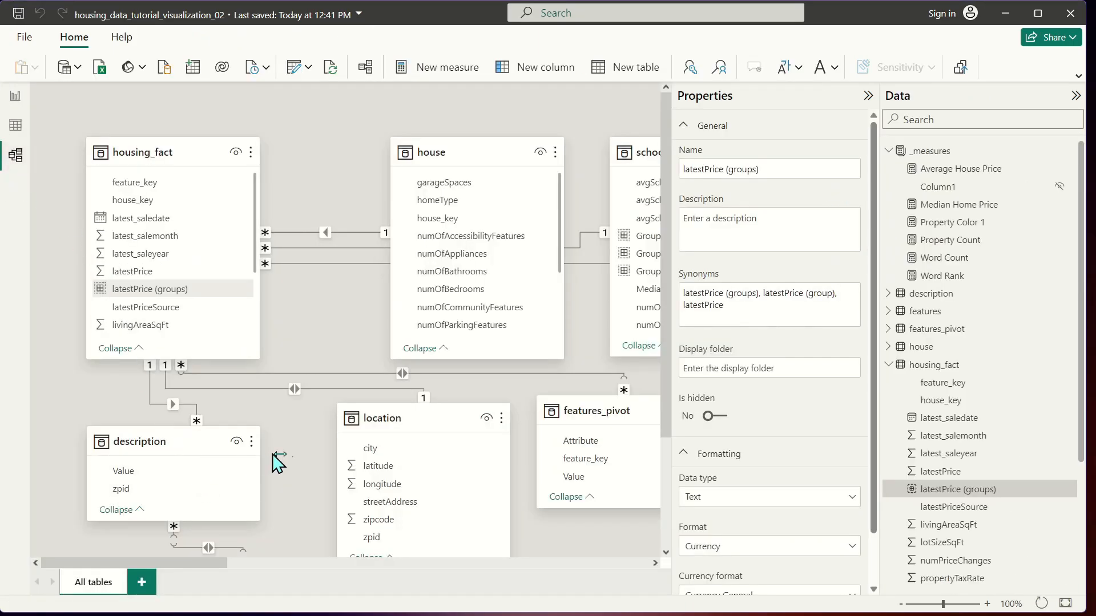
scroll(274, 465, "down", 3)
left_click_drag(223, 436, 230, 461)
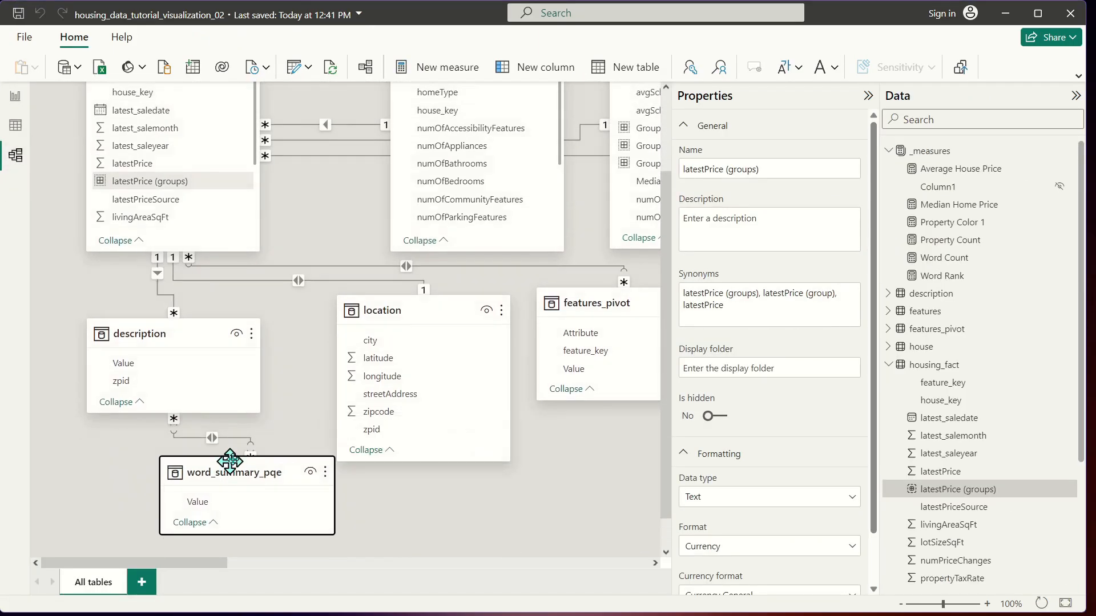
left_click(18, 98)
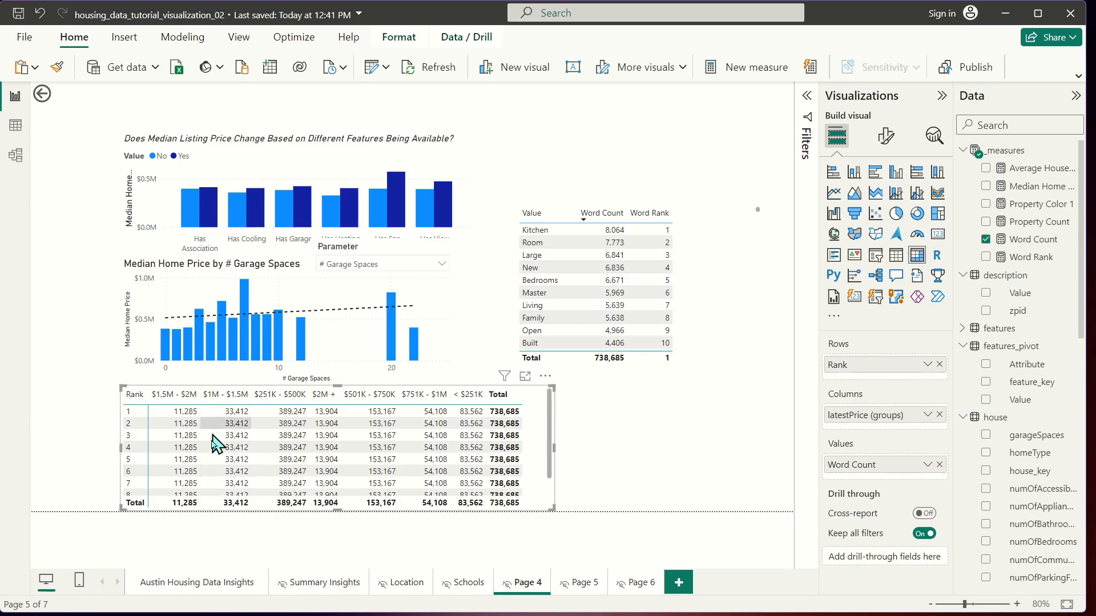
scroll(150, 454, "down", 2)
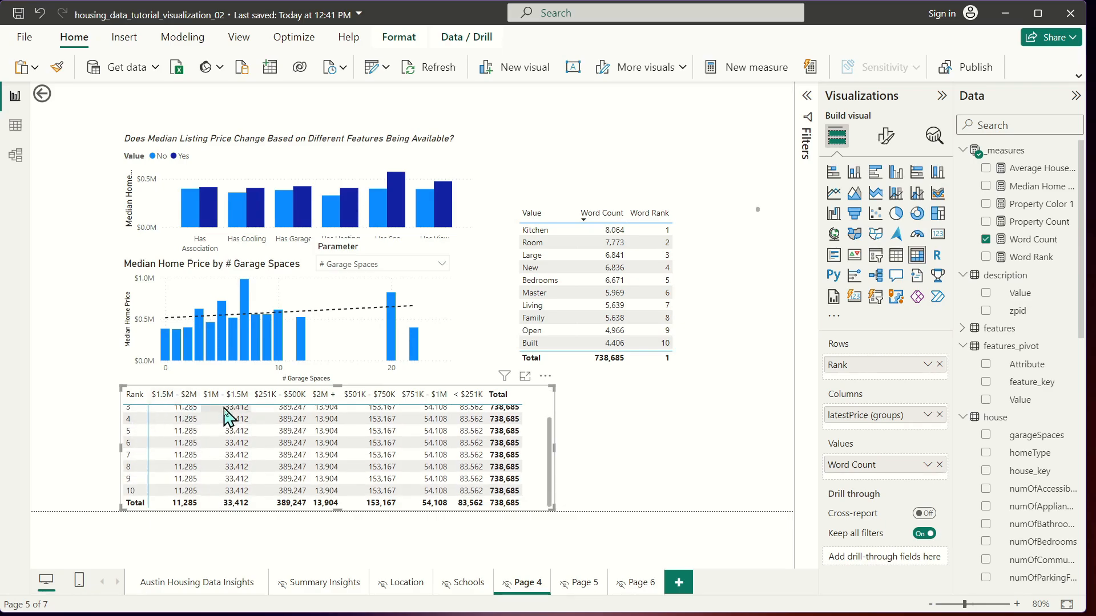
left_click(13, 157)
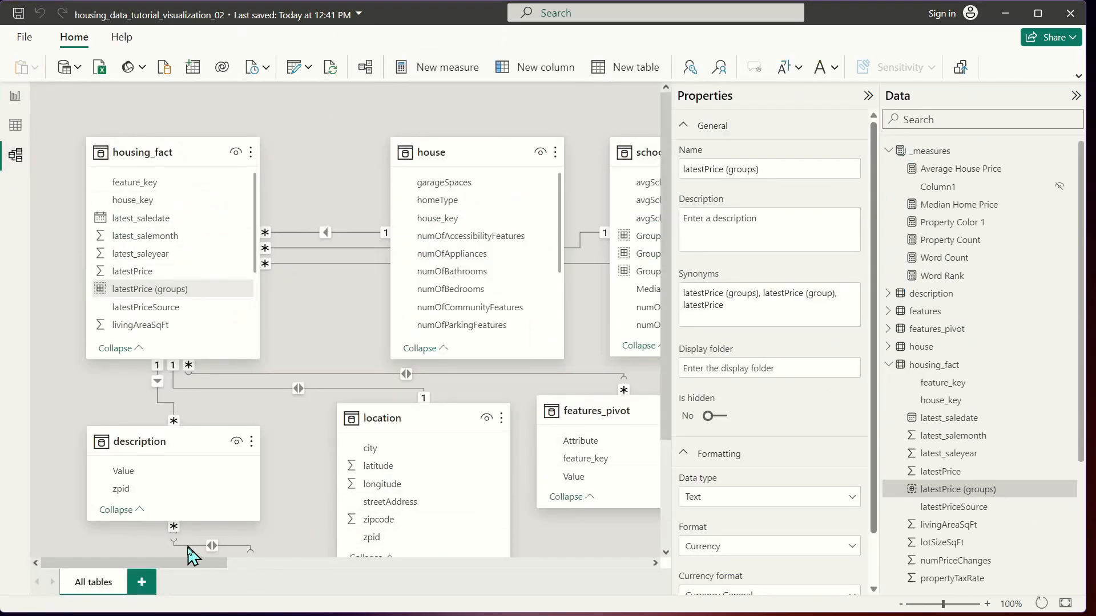
left_click_drag(201, 563, 657, 563)
left_click(526, 365)
left_click_drag(526, 365, 395, 146)
left_click_drag(512, 565, 23, 251)
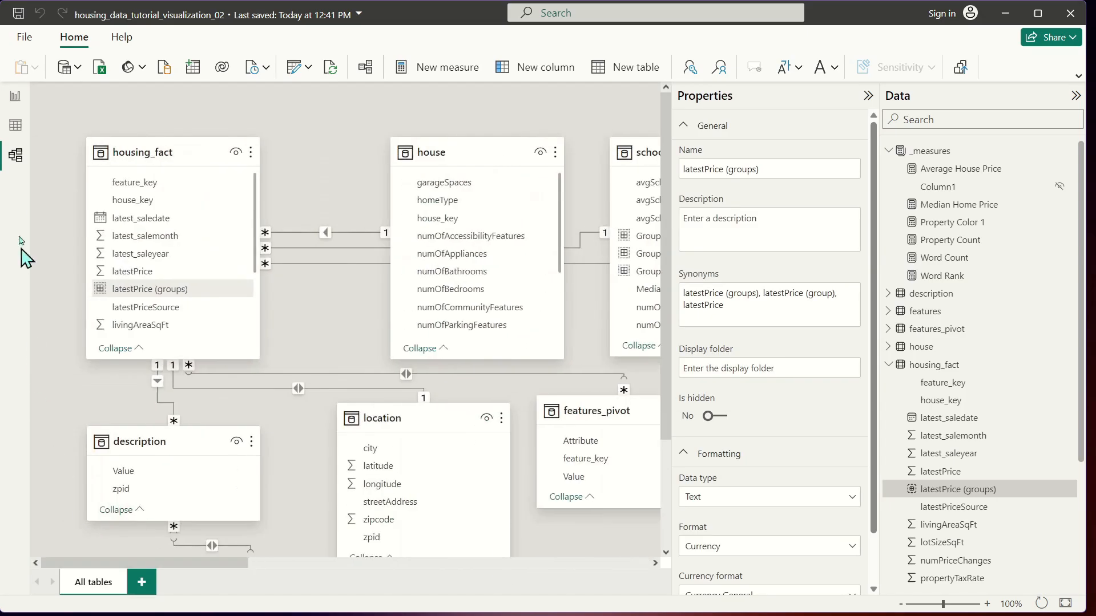
left_click(17, 100)
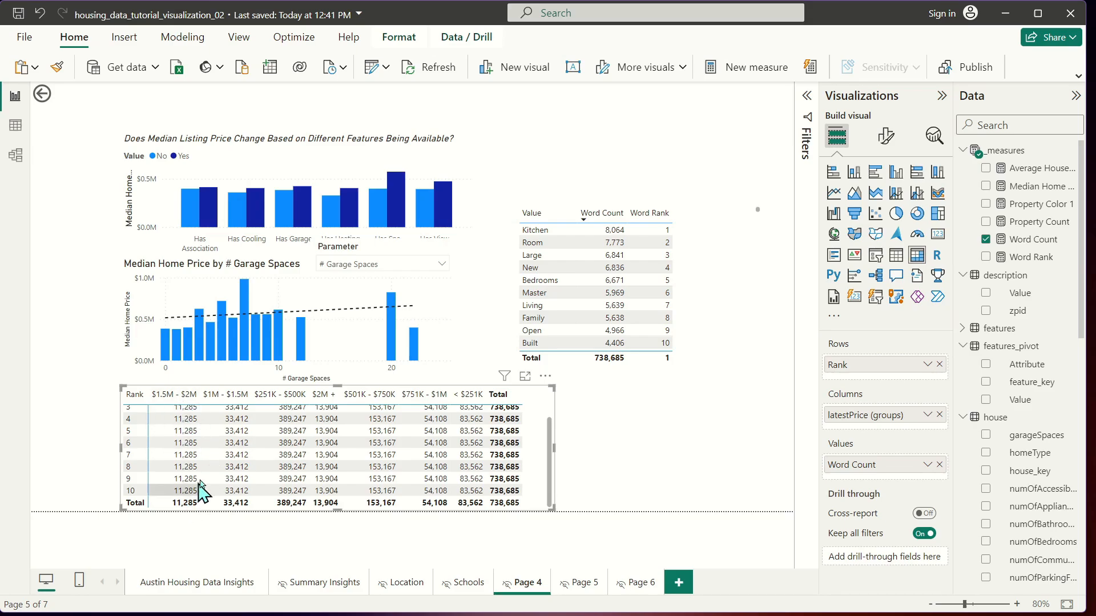
scroll(545, 431, "up", 2)
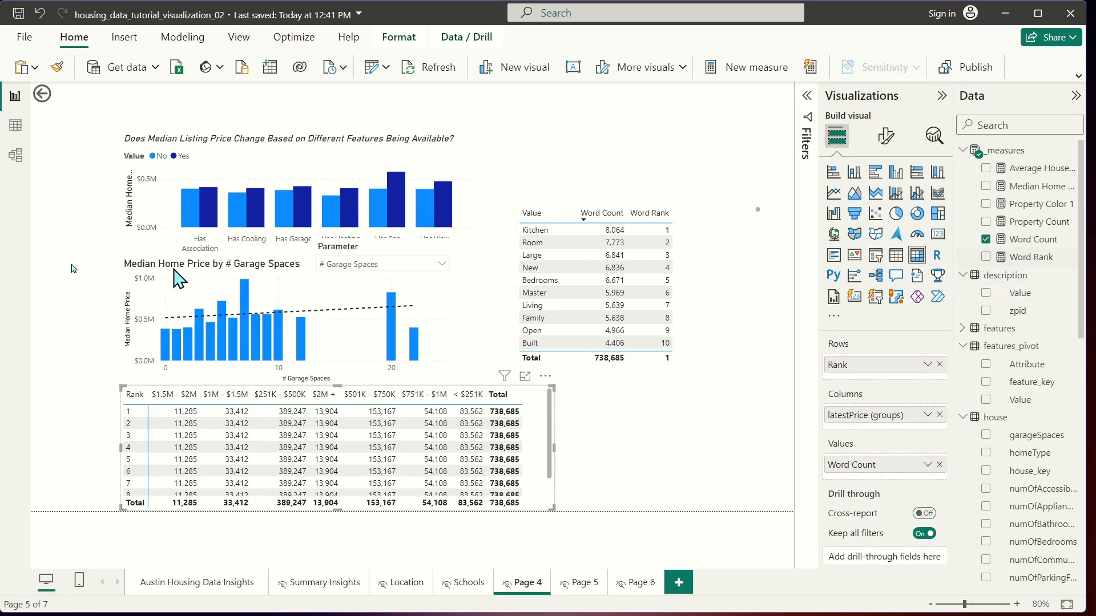
- Create a measure named Word Find in the _measures table, starting with CALCULATE over the MIN of word_summary_pqe[Value]
right_click(1024, 256)
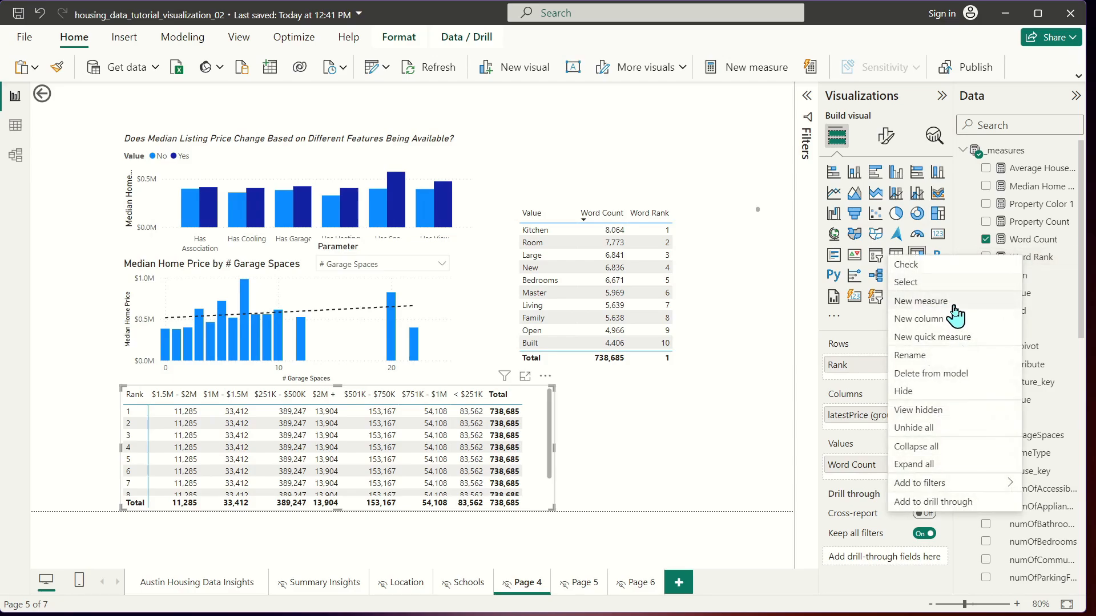
left_click(951, 301)
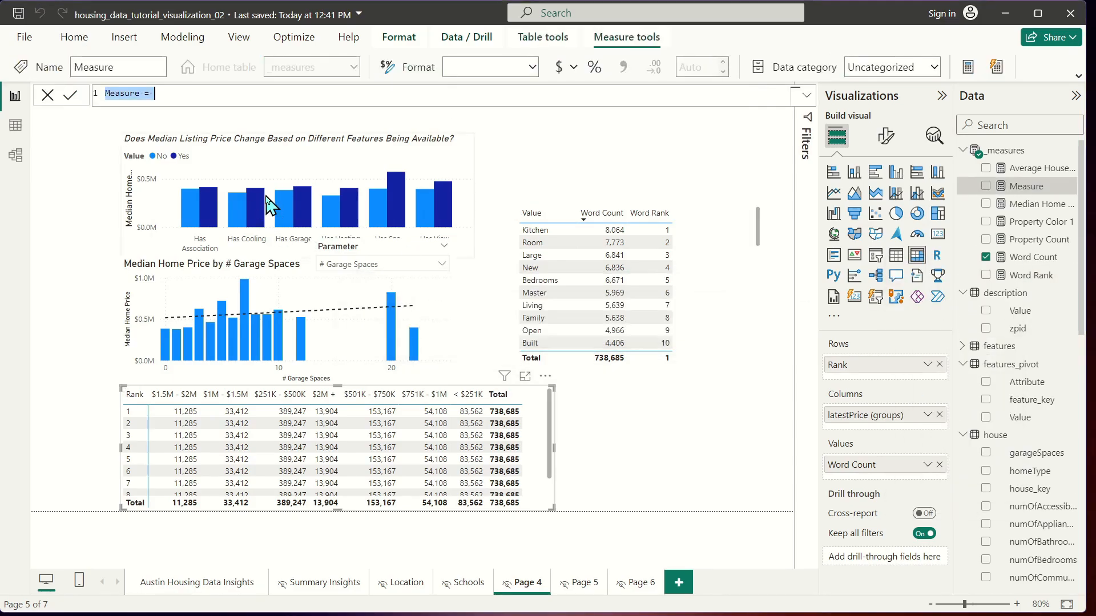
type("Word Find =")
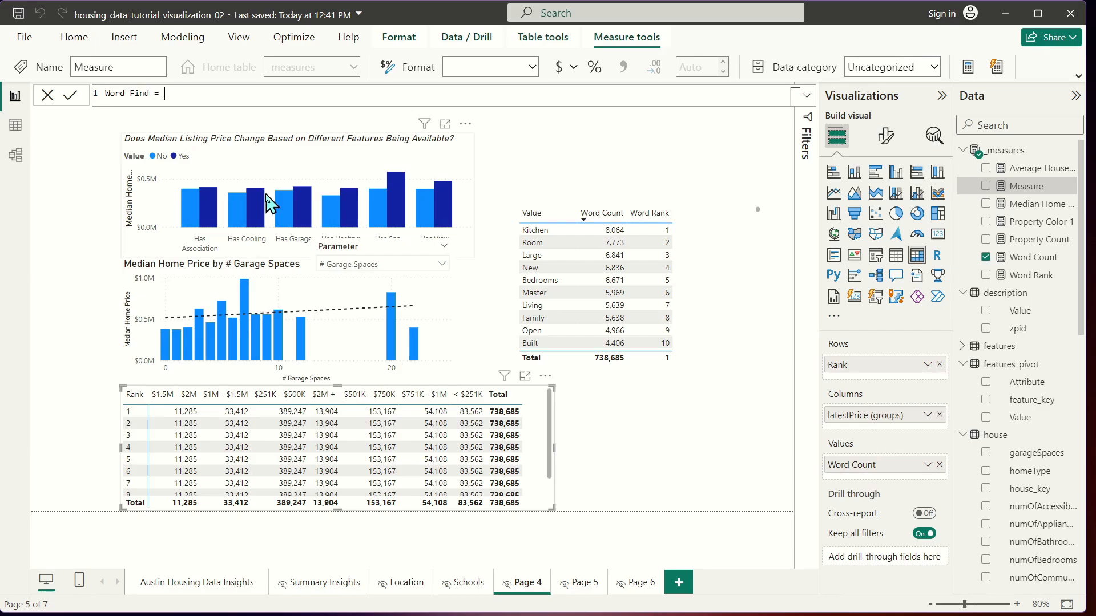
type(" C")
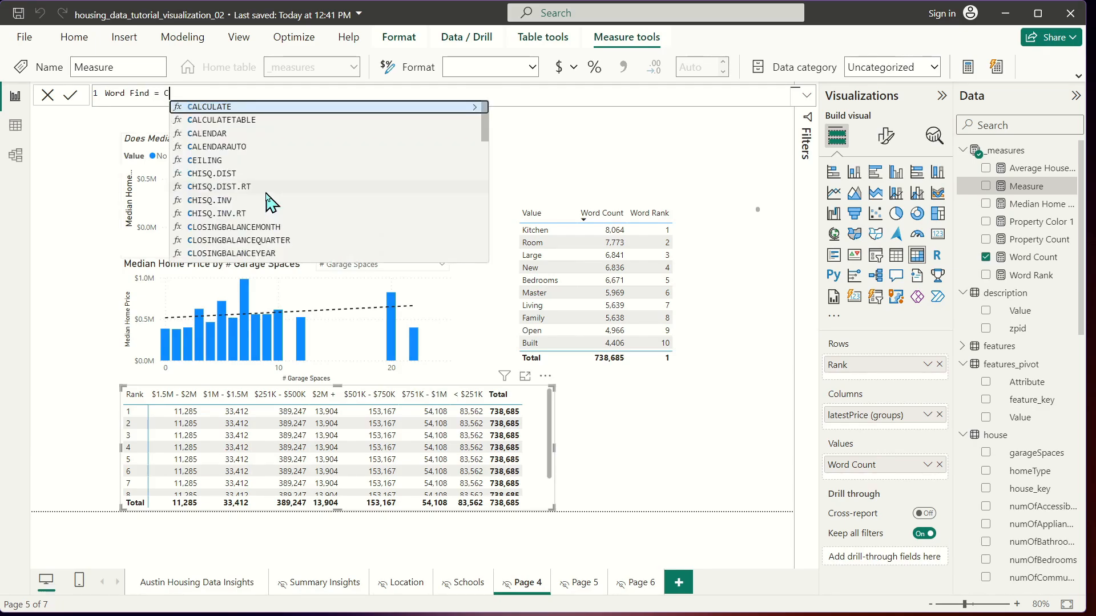
type("ALCULATE(min(")
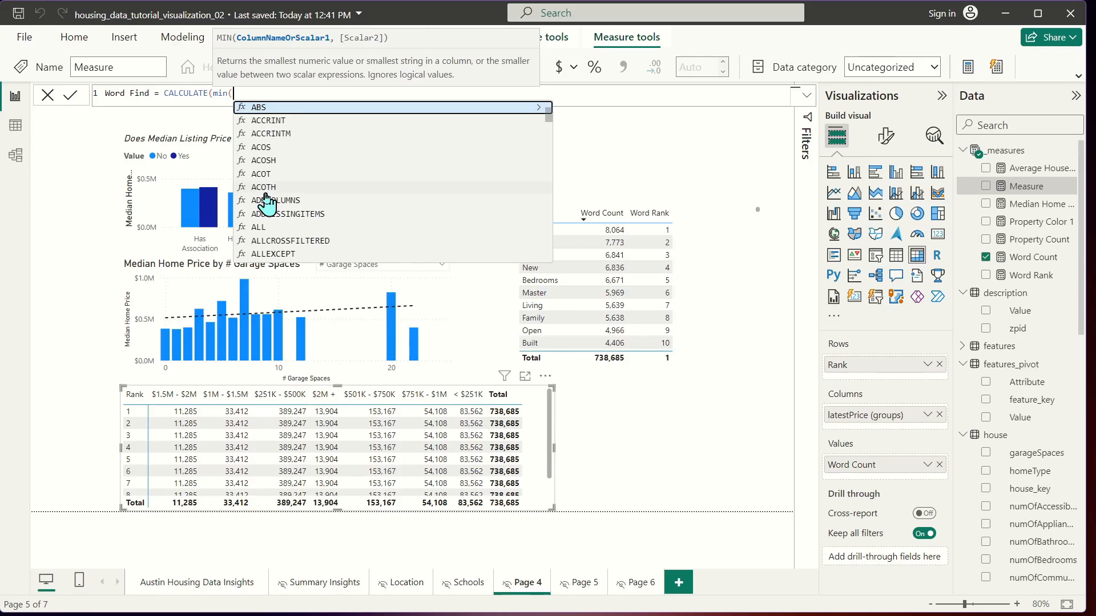
type("wor")
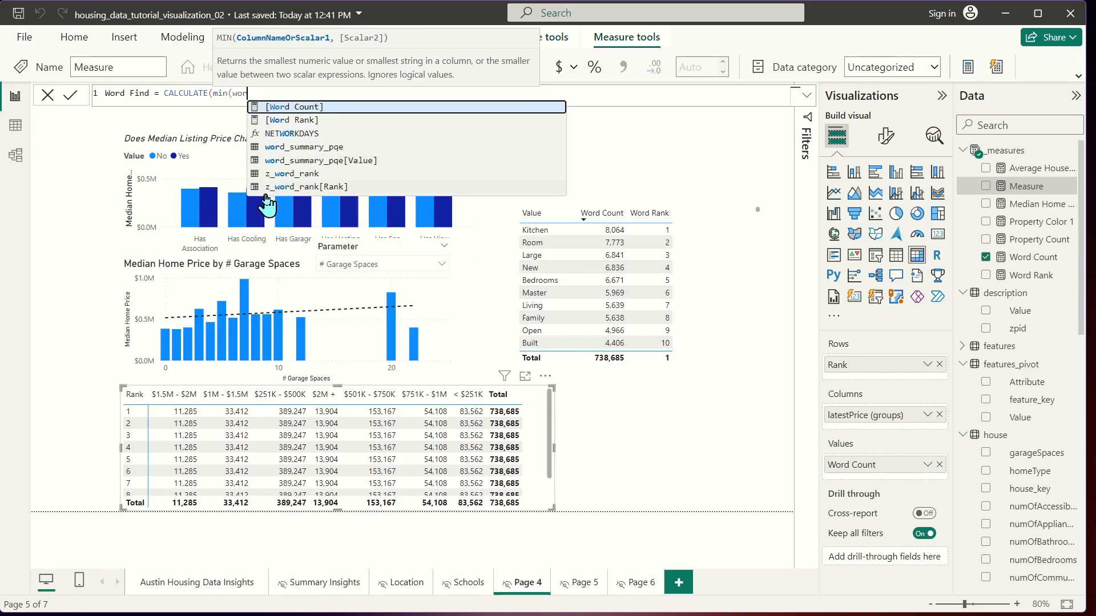
key("Down")
key("Down")
key("Down")
key("Down")
key("Tab")
- Complete Word Find with a FILTER on word_summary_pqe where [Word Rank]=SELECTEDVALUE(z_word_rank[Rank]), and commit the measure
type("),filter(")
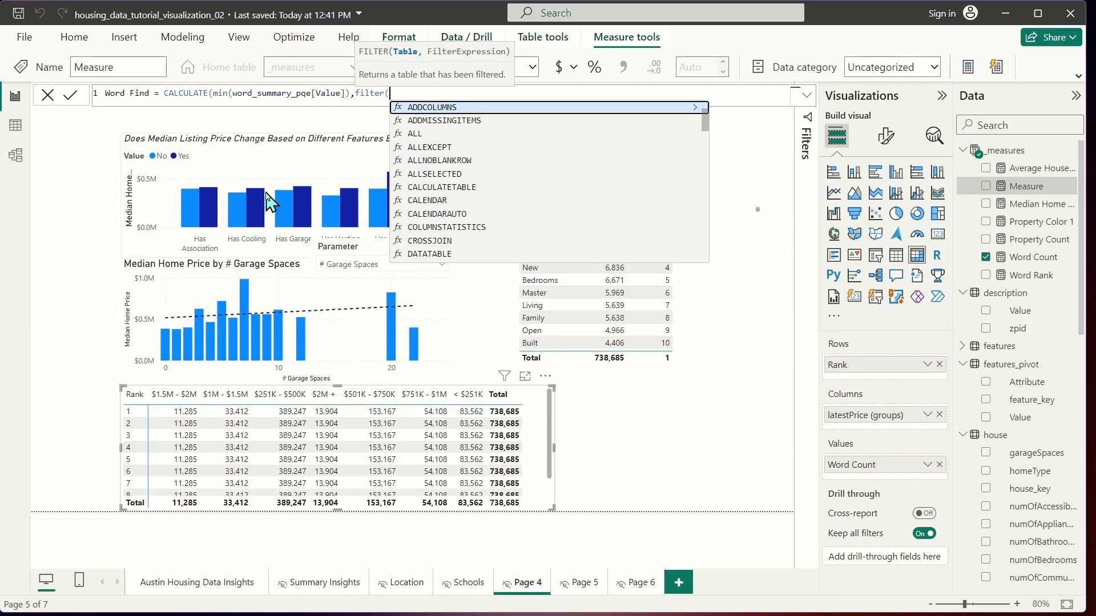
type("wor")
key("Tab")
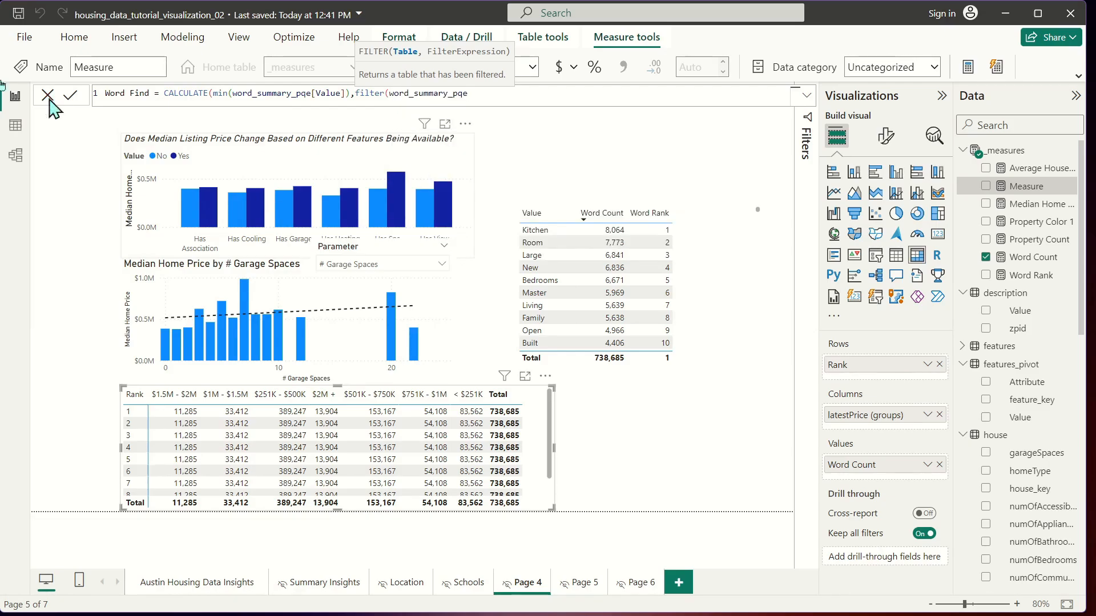
type(",rank")
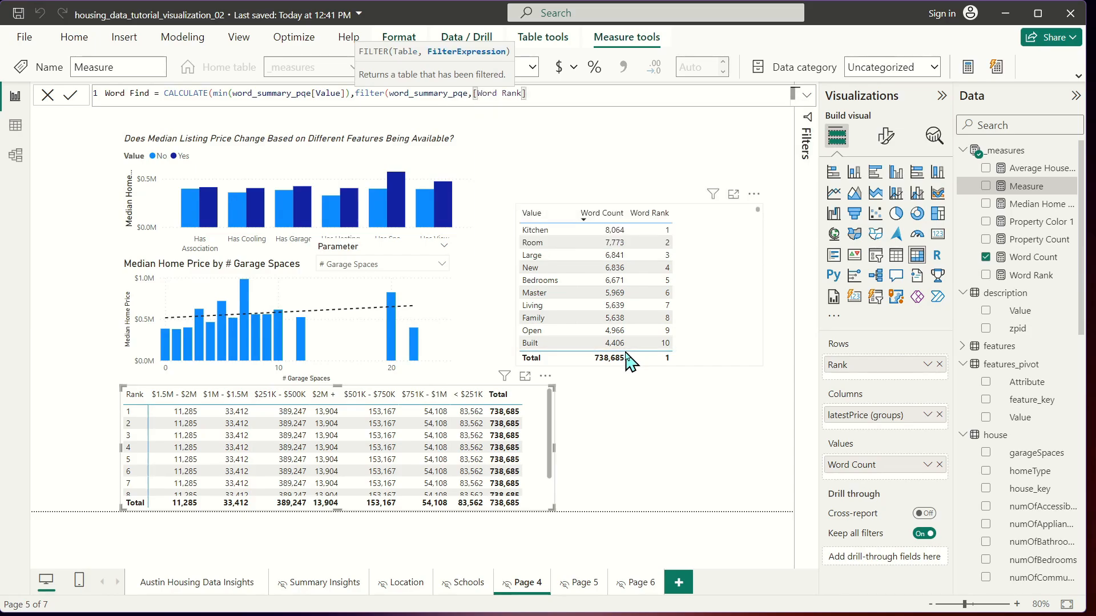
type("selected")
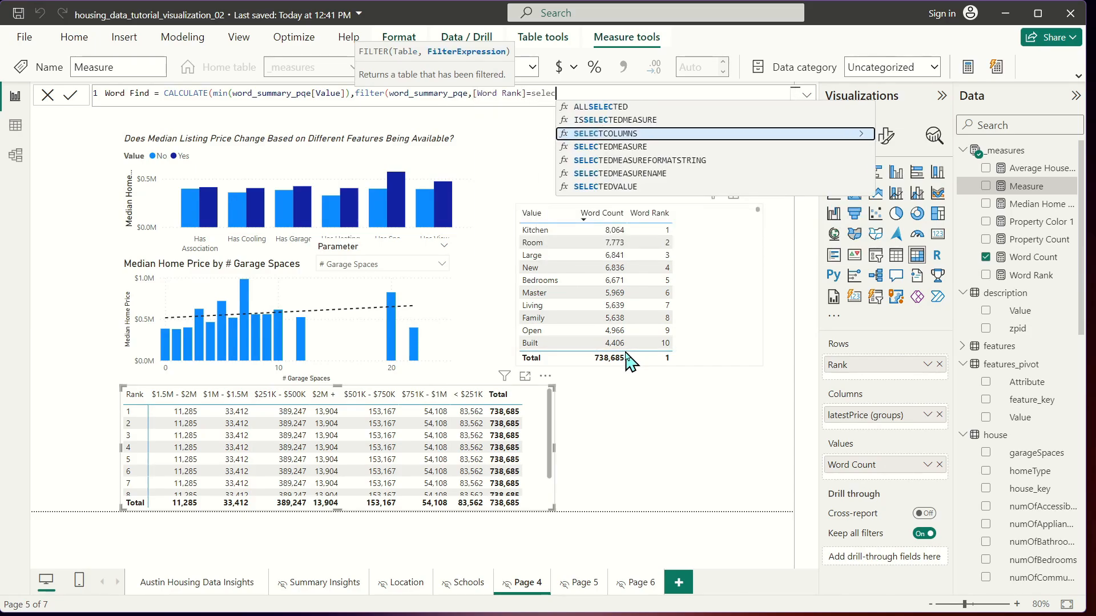
key("Down")
key("Down")
key("Down")
key("Tab")
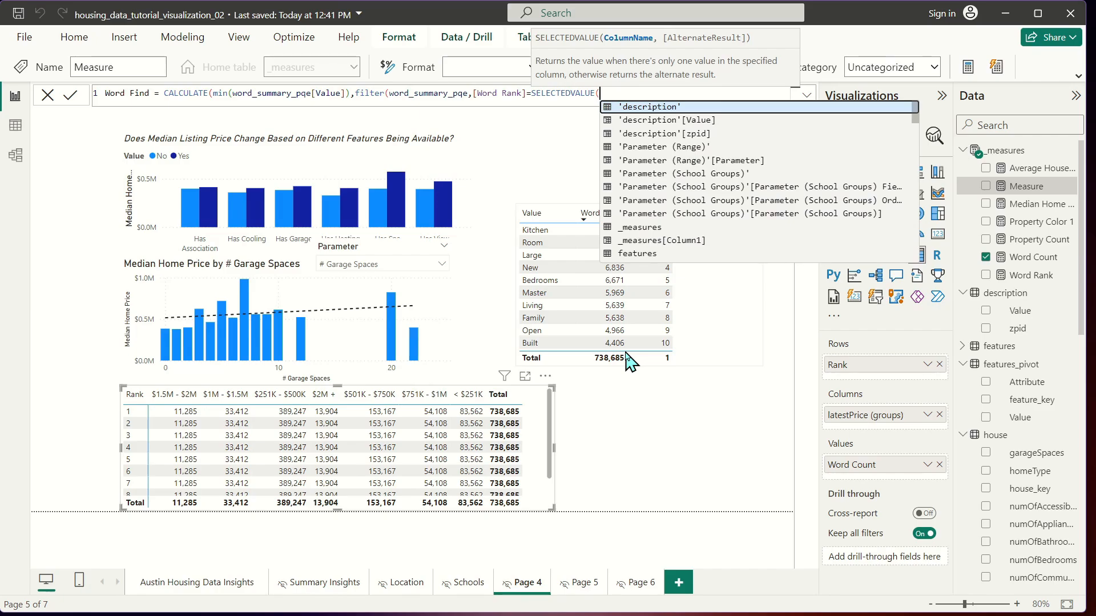
type("z")
key("Down")
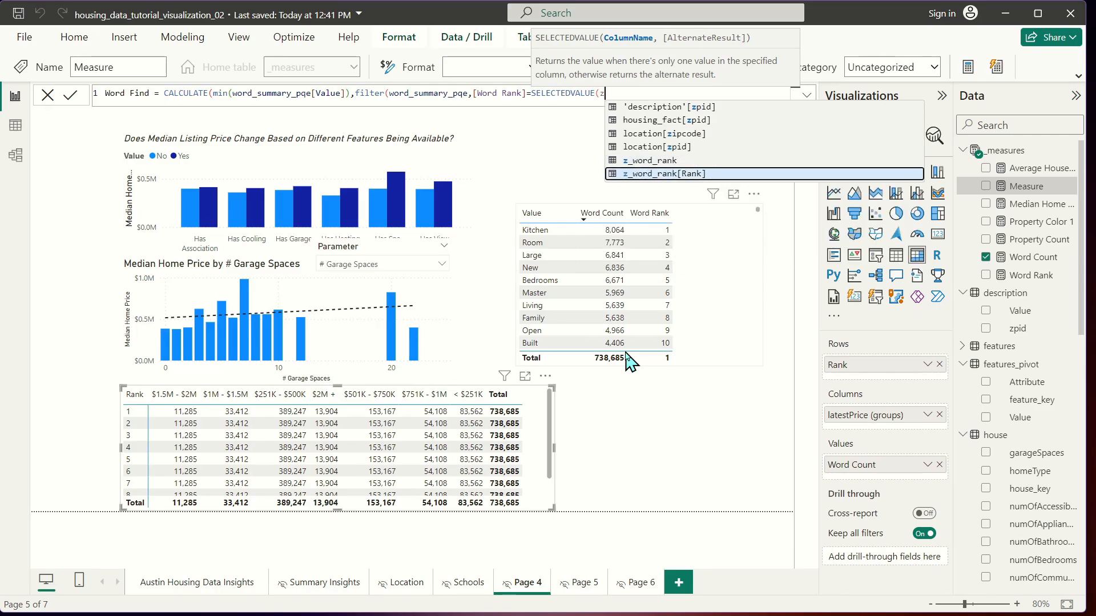
key("Tab")
type("))")
key("Return")
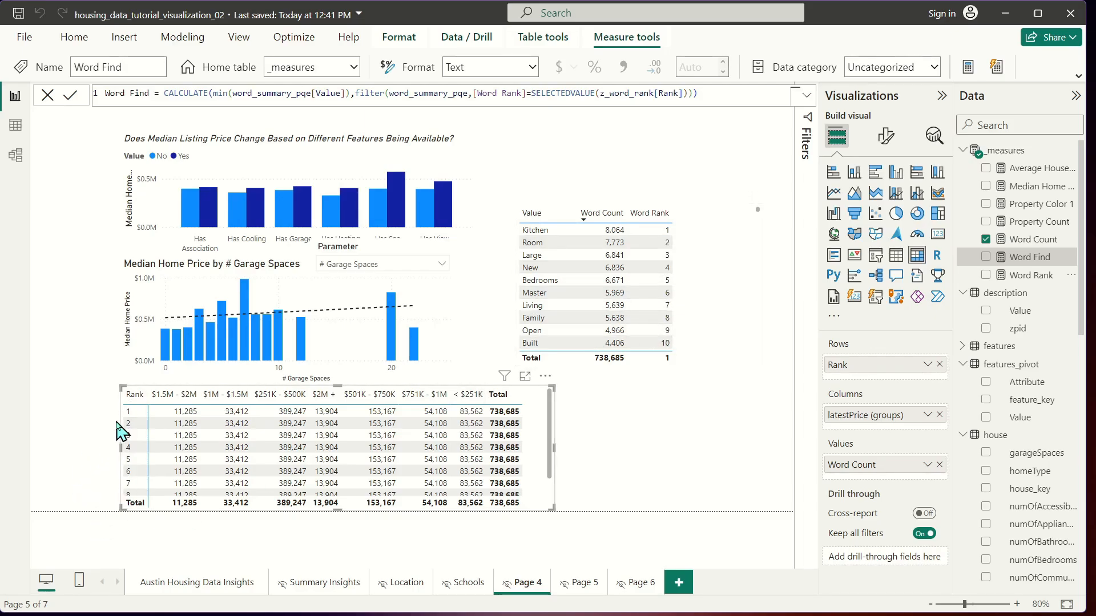
- Replace Word Count with Word Find in the price group matrix values and review the ranked words for each price range
left_click(939, 465)
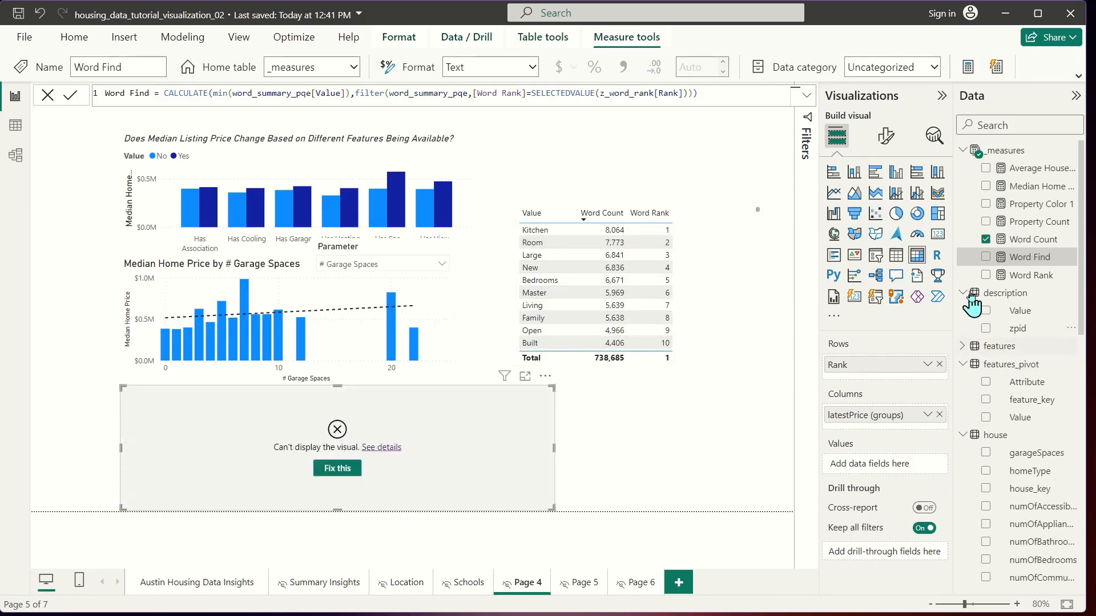
left_click_drag(1027, 257, 908, 463)
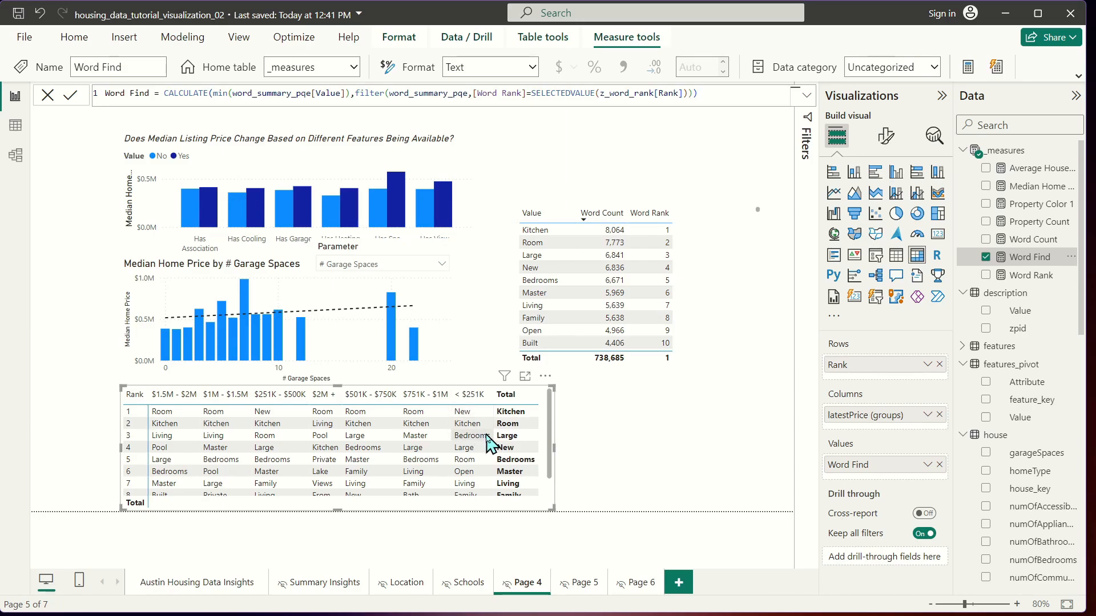
scroll(488, 464, "down", 2)
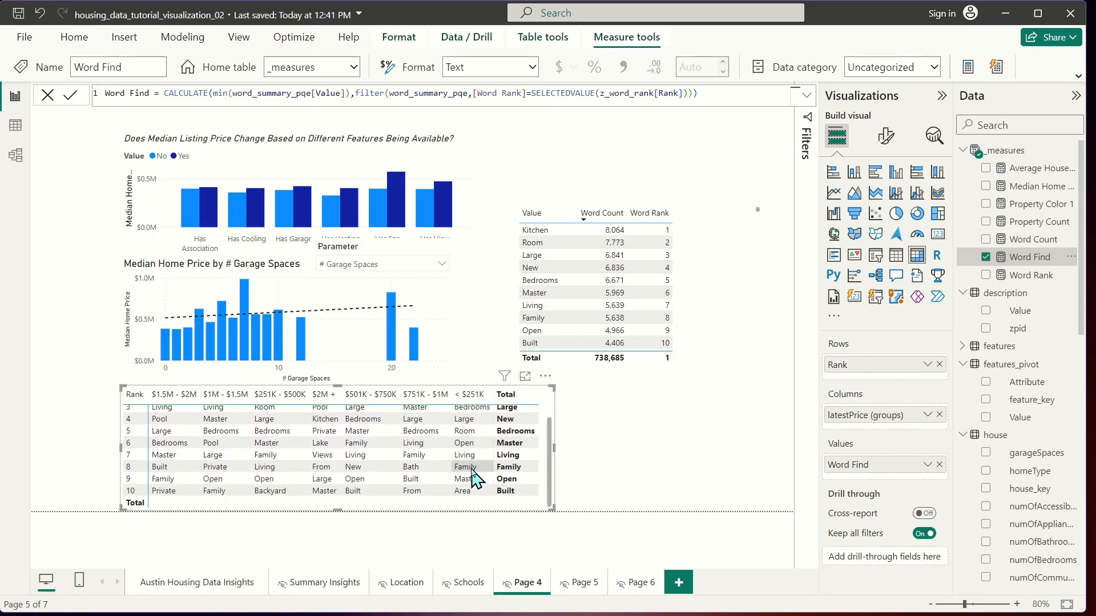
scroll(476, 462, "up", 2)
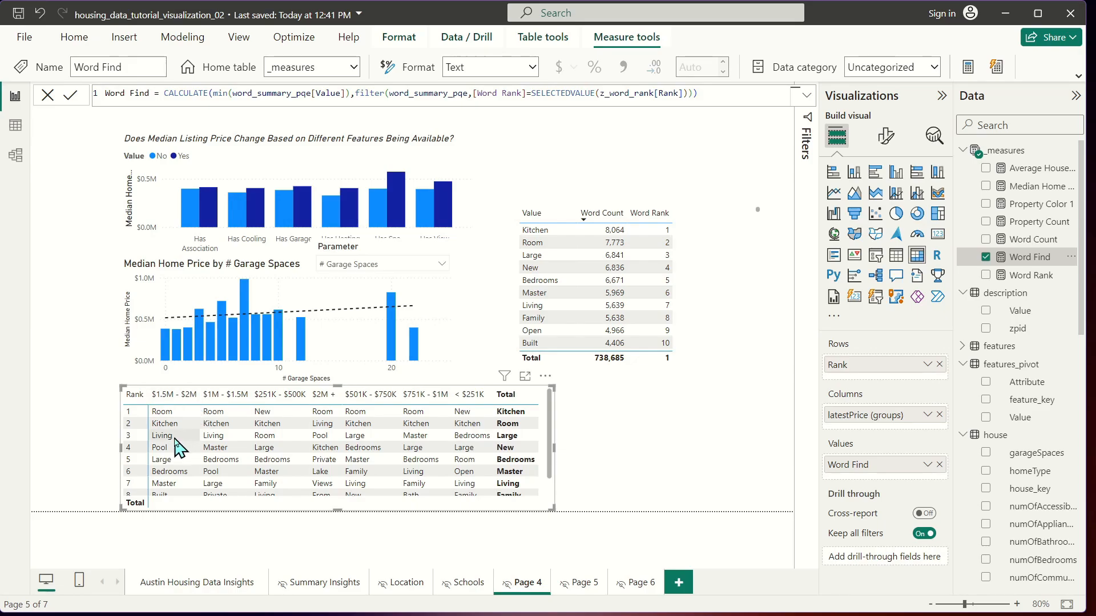
scroll(180, 451, "down", 1)
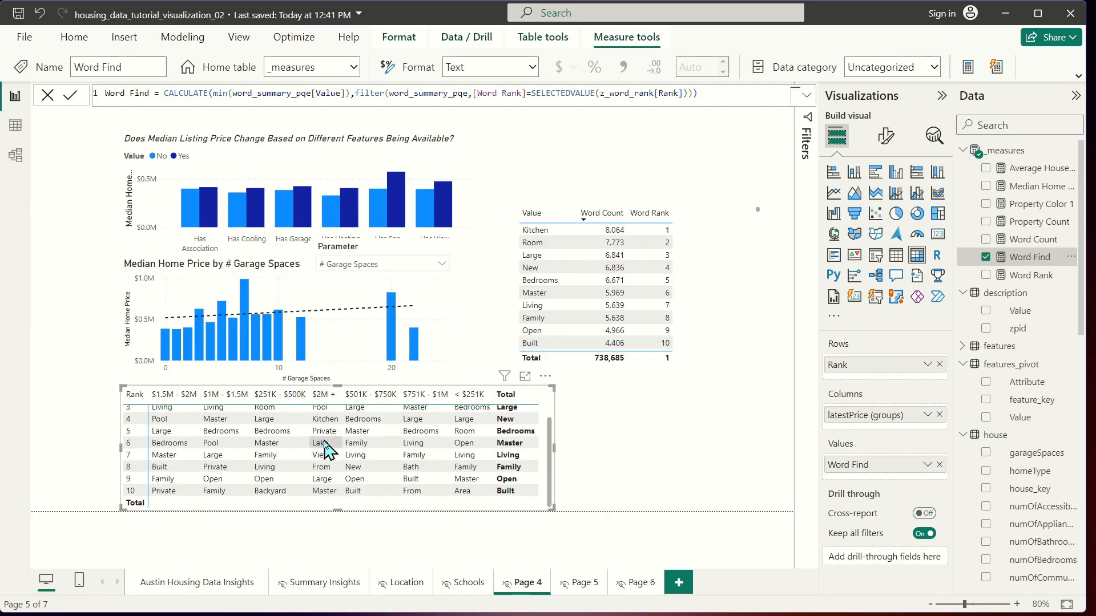
scroll(330, 465, "up", 2)
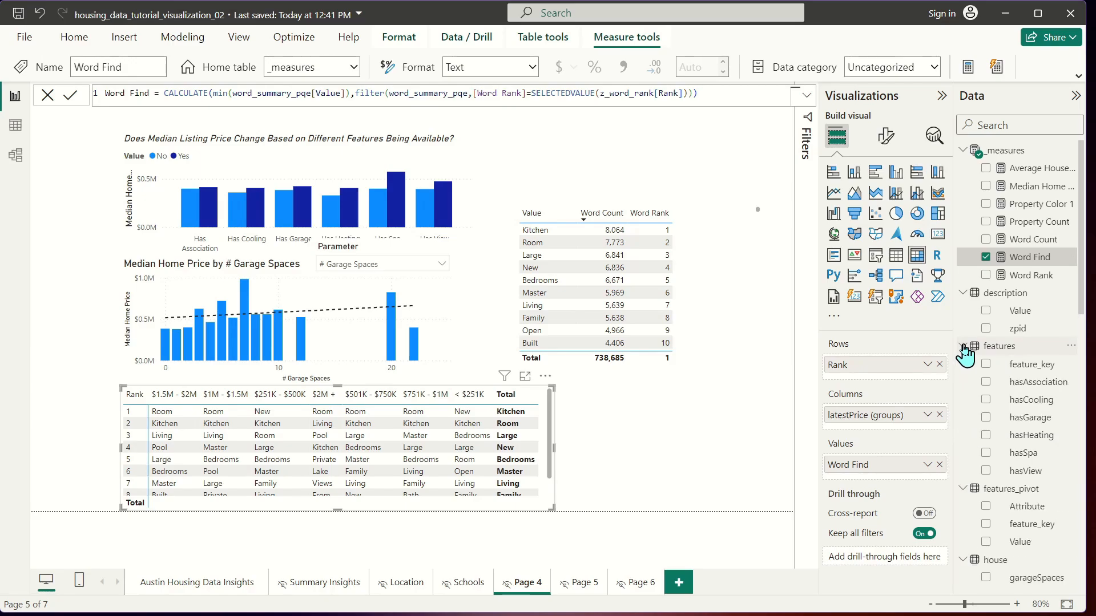
- Start a new group from the latestPrice (groups) field in housing_fact and set the group type to List
scroll(1004, 399, "down", 4)
scroll(1006, 412, "down", 4)
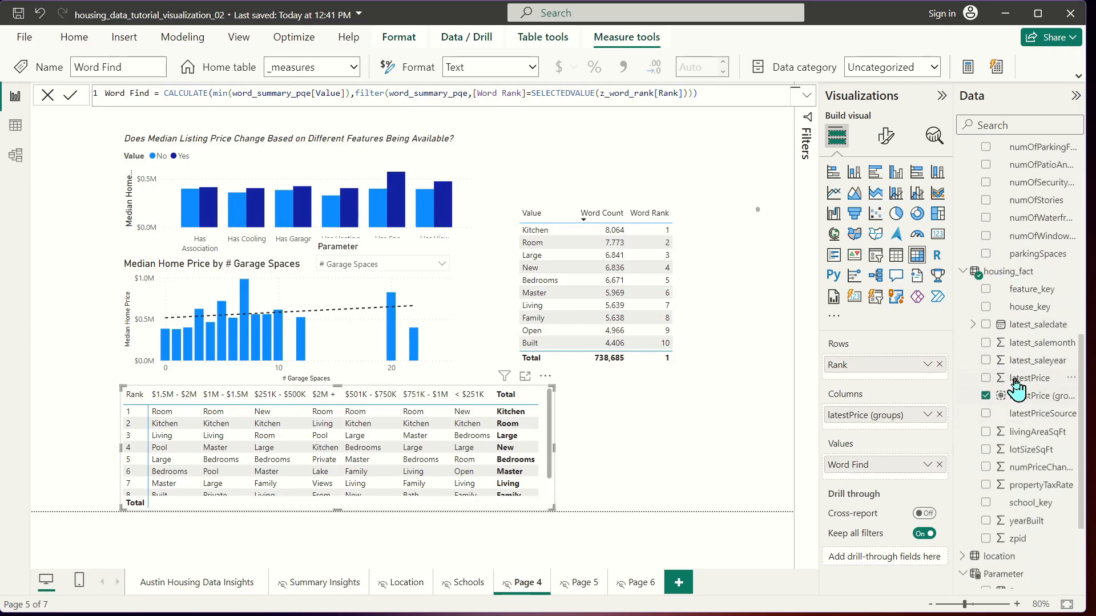
left_click(1027, 396)
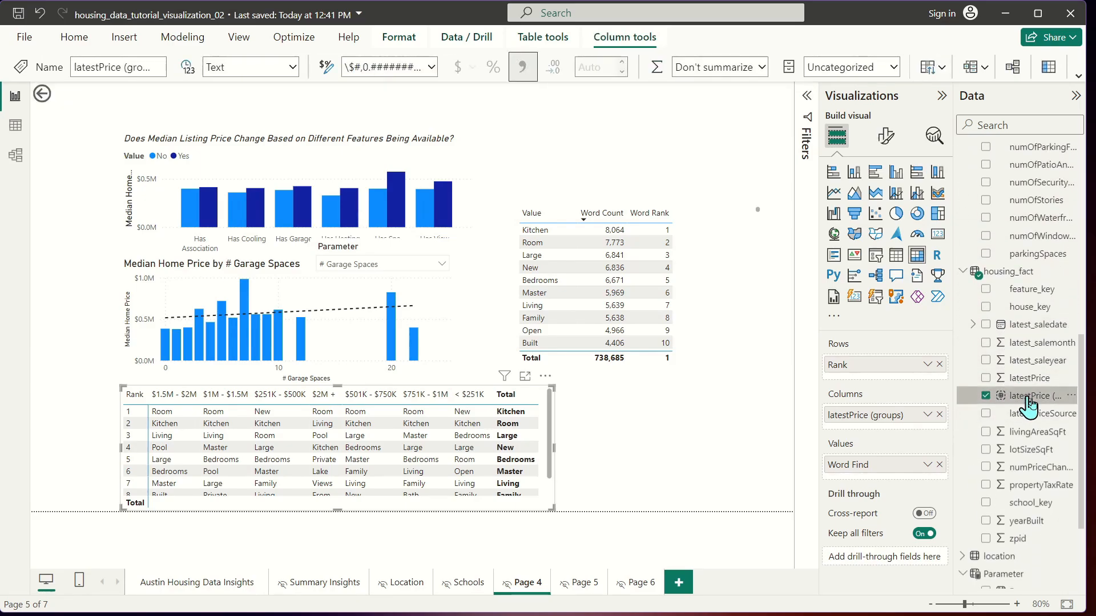
left_click(1070, 395)
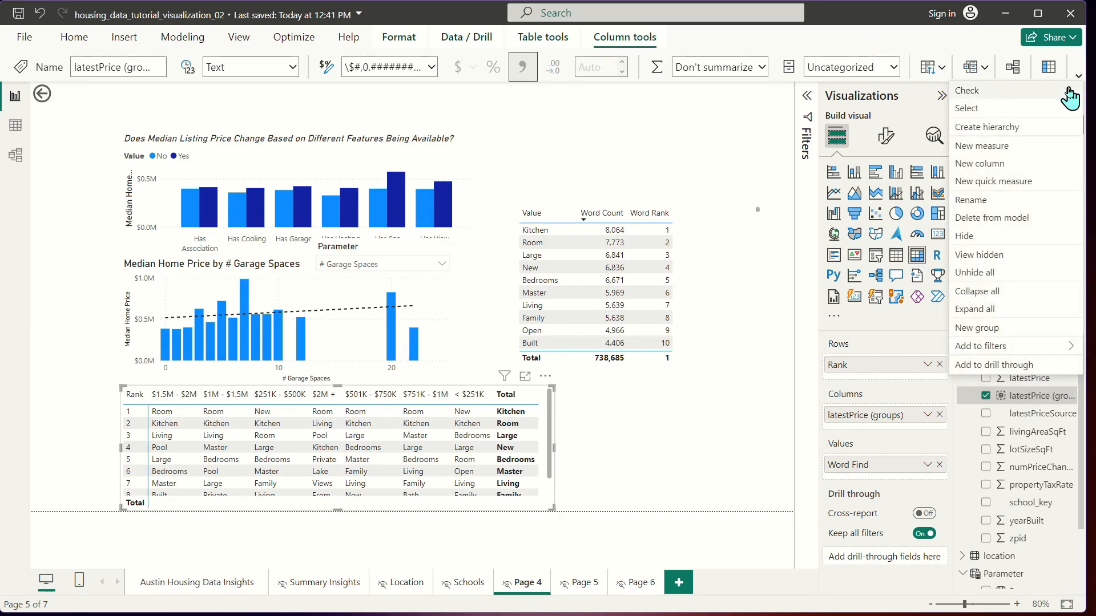
left_click(981, 328)
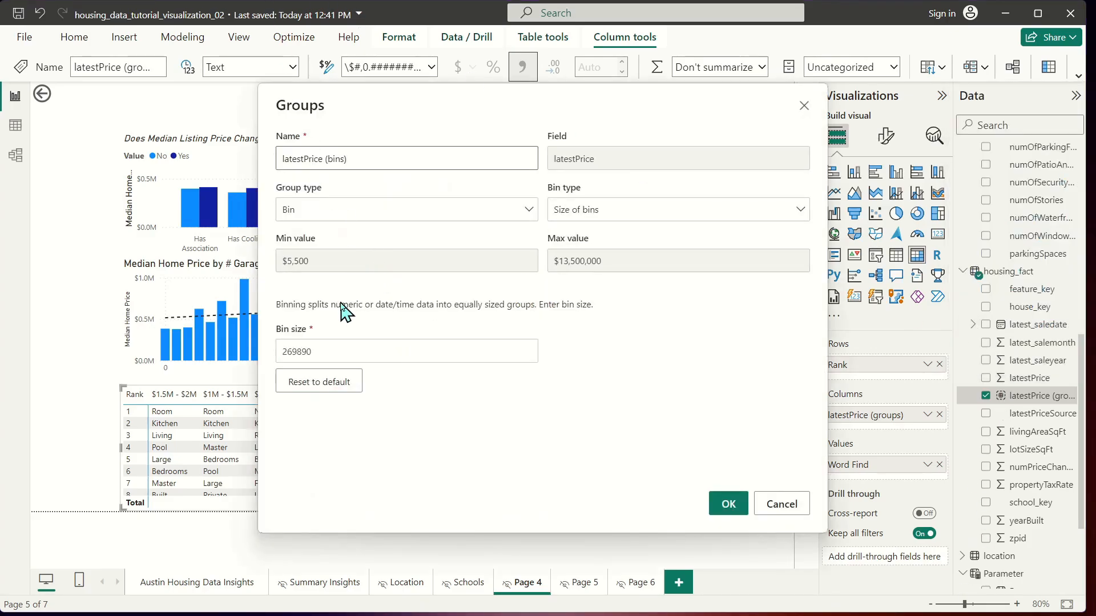
left_click(308, 211)
left_click(321, 228)
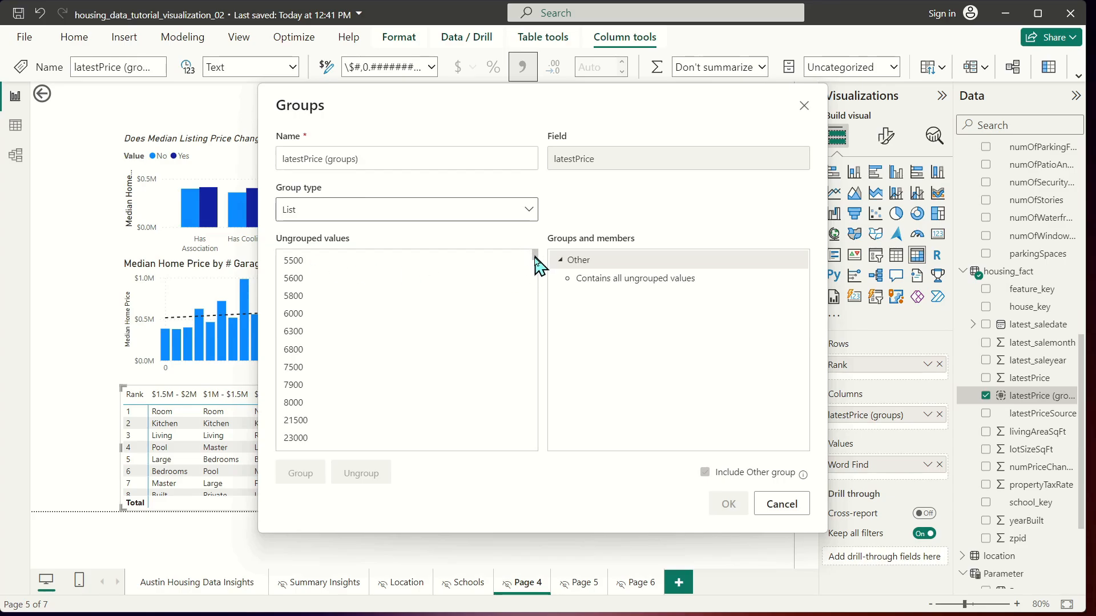
- Group the ungrouped latestPrice values from 5500 through 250000
left_click_drag(535, 260, 542, 292)
scroll(308, 399, "down", 2)
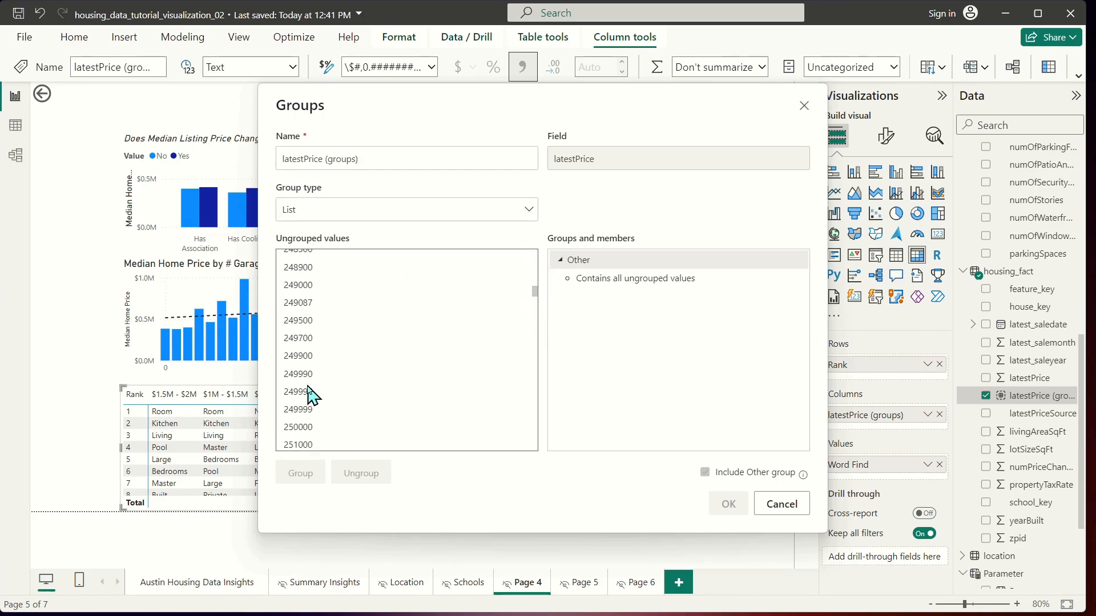
left_click(297, 430)
left_click_drag(531, 294, 538, 251)
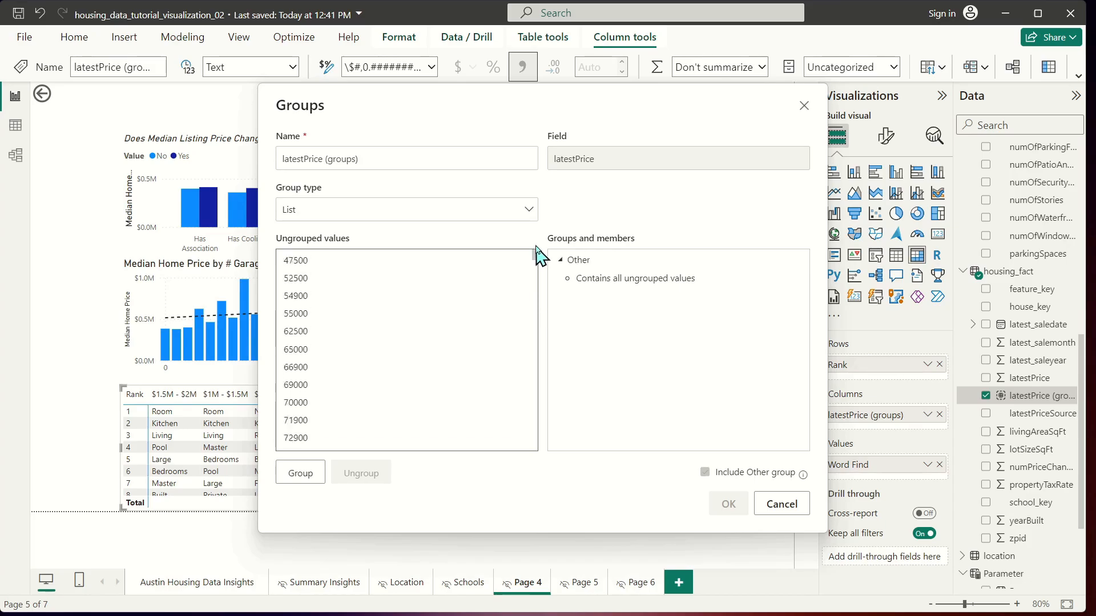
left_click(297, 261, "shift")
left_click(300, 473)
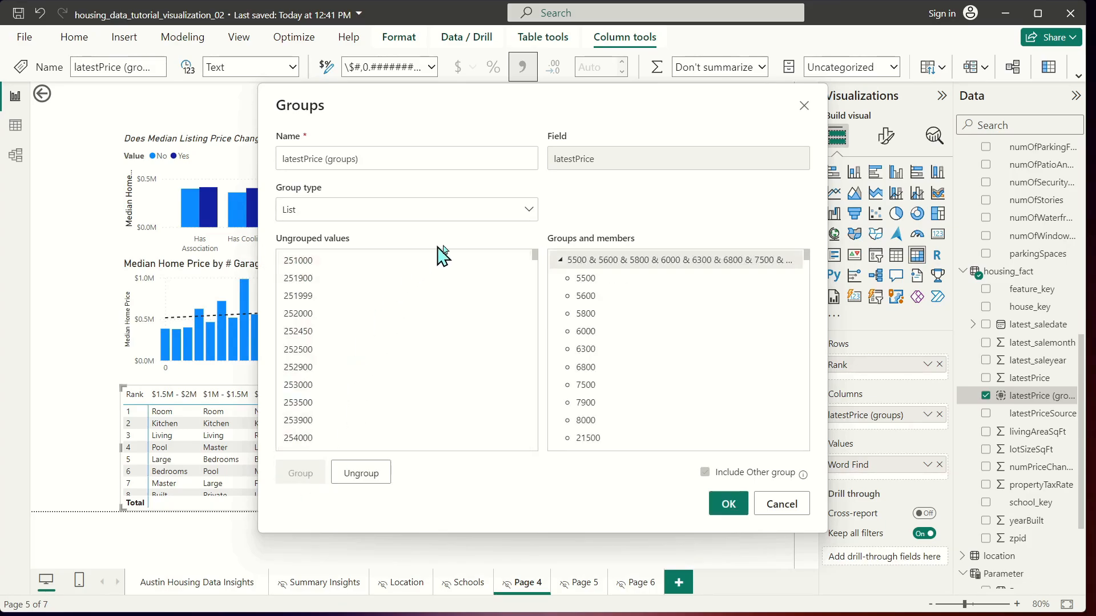
- Group the ungrouped latestPrice values from 251000 through 500000
left_click_drag(536, 255, 530, 349)
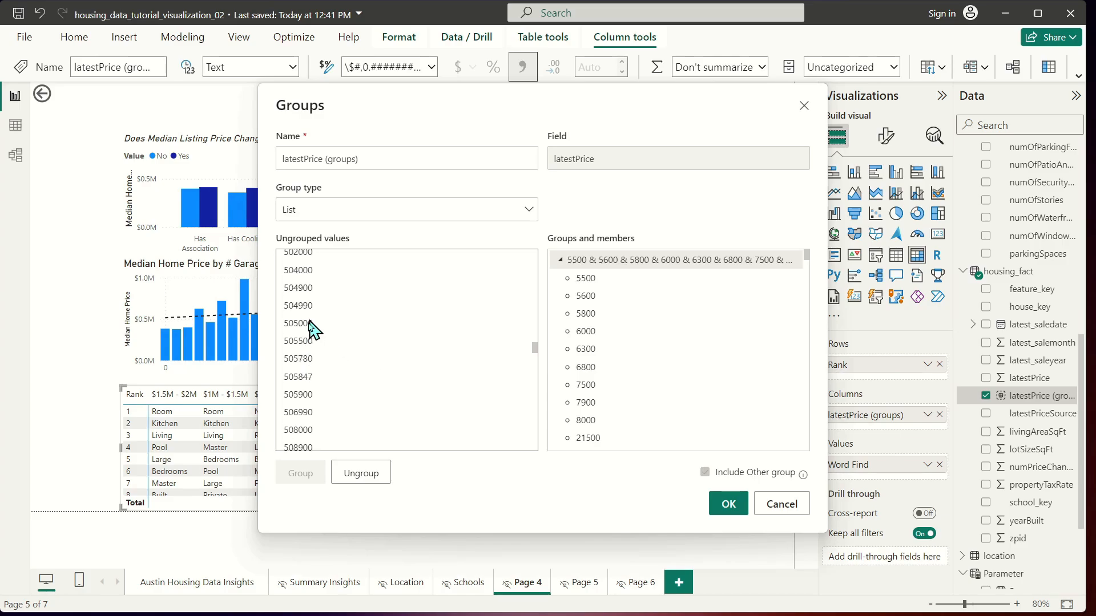
scroll(303, 297, "up", 2)
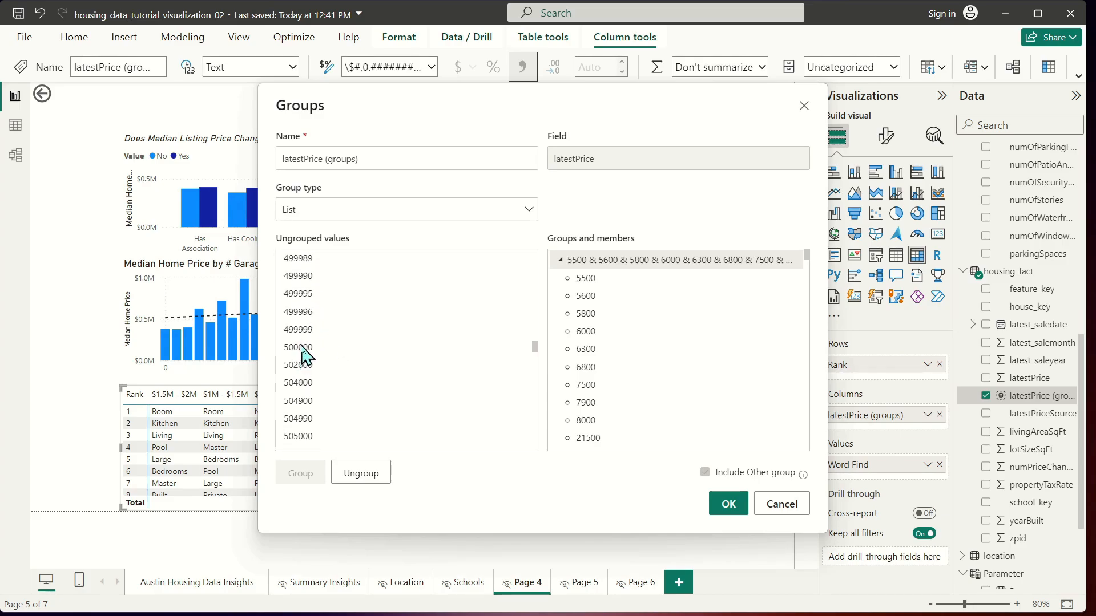
left_click(302, 353)
left_click_drag(538, 354, 539, 255)
left_click(334, 264, "shift")
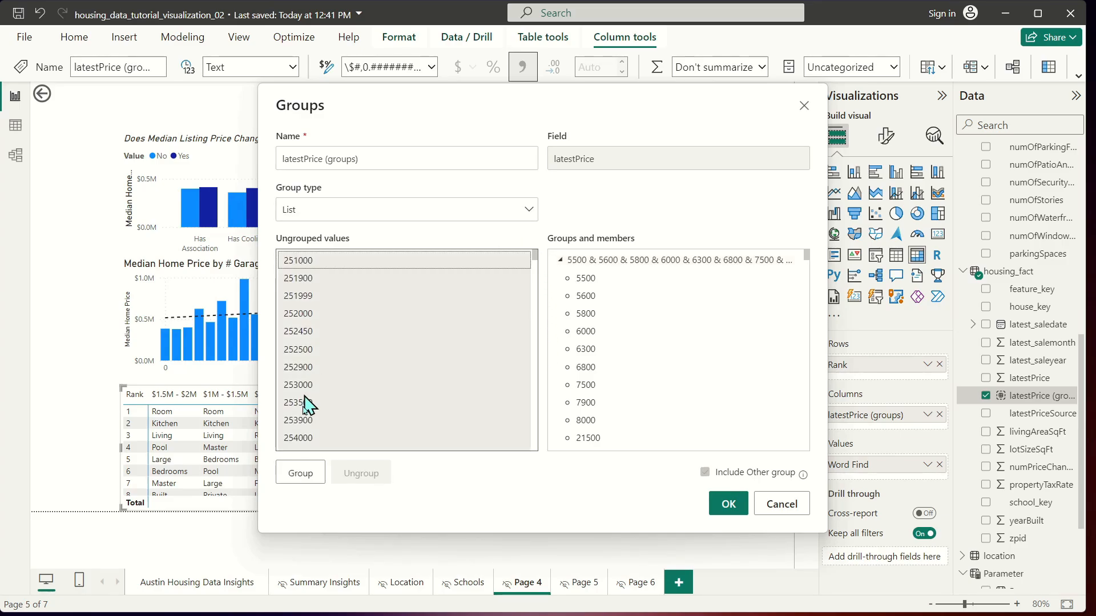
left_click(293, 475)
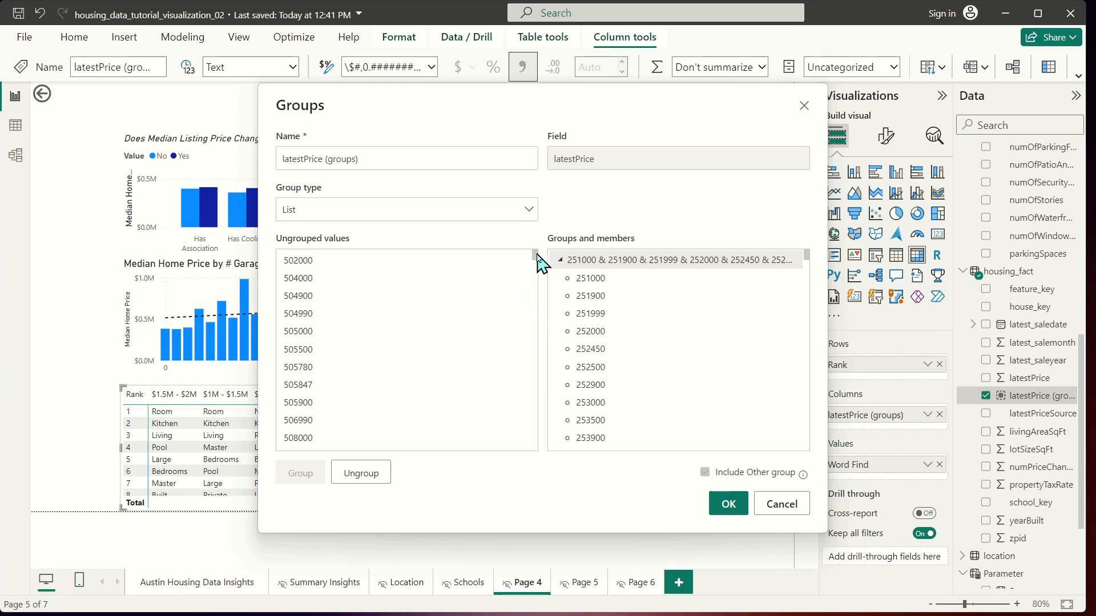
- Group the ungrouped latestPrice values from 502000 through 750000
left_click_drag(536, 255, 531, 357)
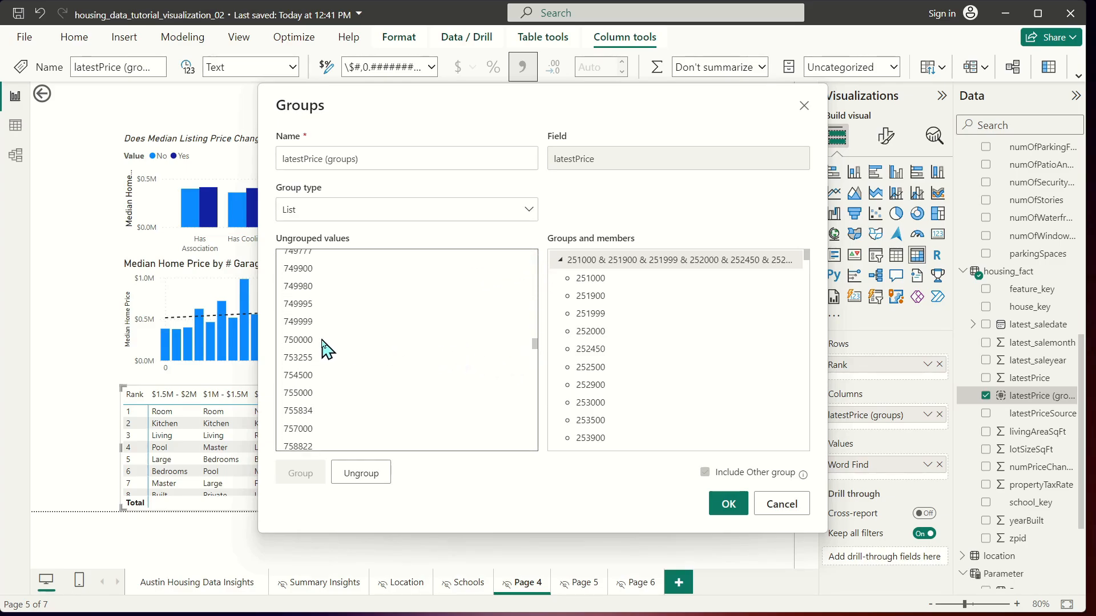
left_click(306, 338)
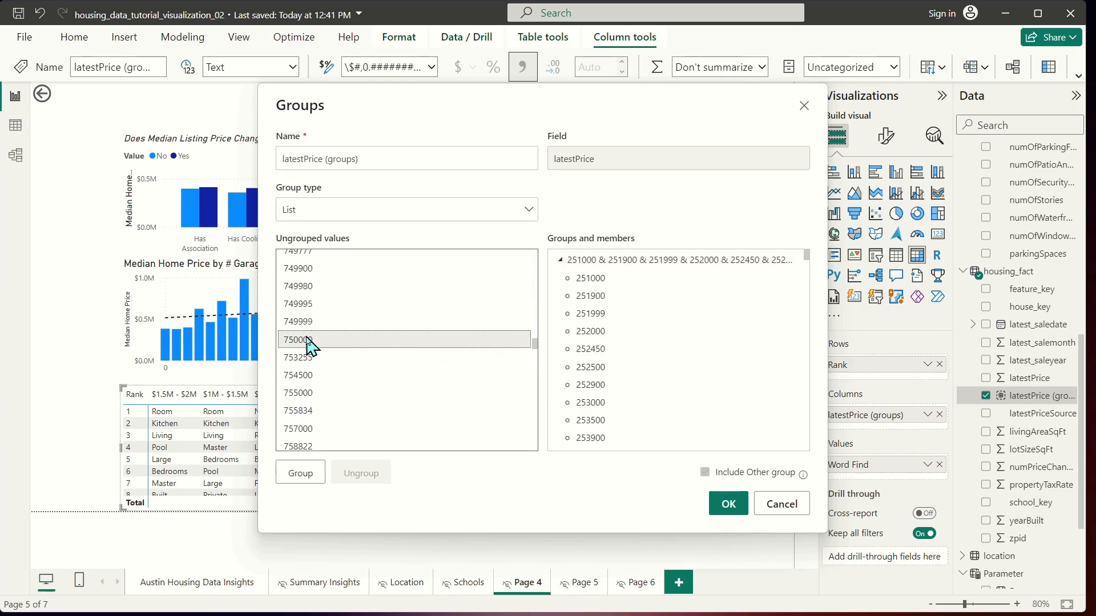
left_click_drag(536, 349, 534, 309)
left_click(366, 260, "shift")
left_click(300, 473)
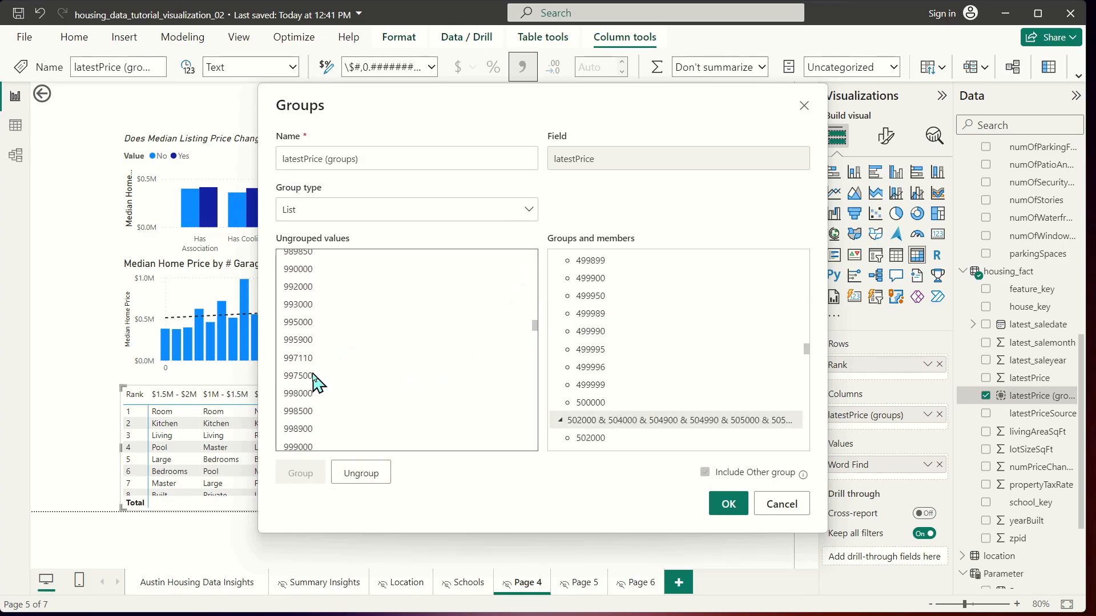
- Group the ungrouped latestPrice values from 753255 through 1000000
left_click(306, 393)
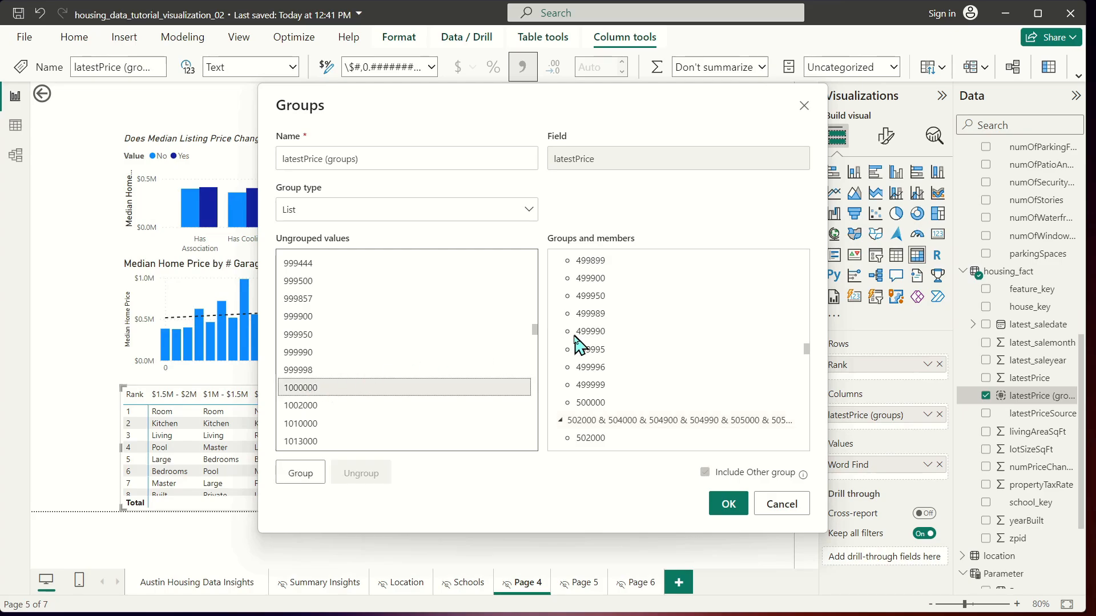
left_click_drag(533, 335, 534, 253)
left_click(345, 262, "shift")
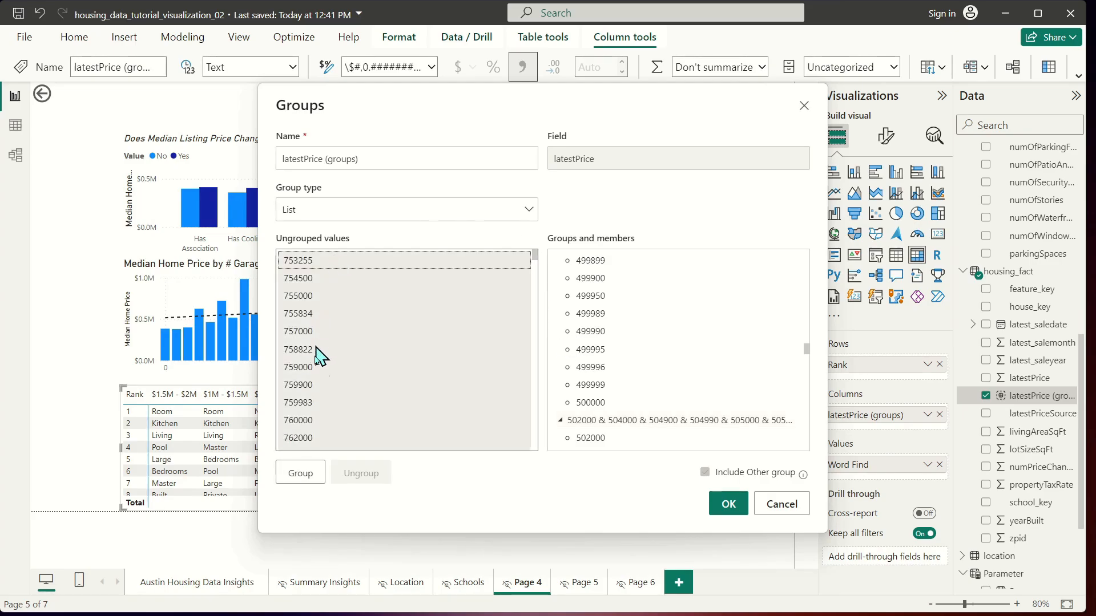
left_click(298, 474)
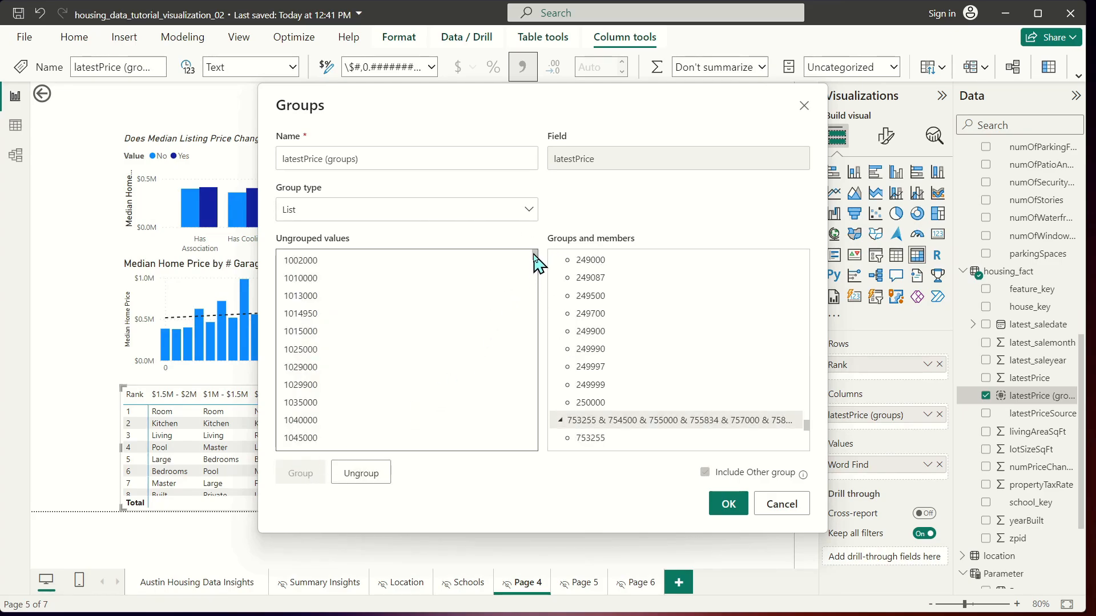
- Group the ungrouped latestPrice values from 1002000 through 1500000
left_click_drag(537, 262, 541, 341)
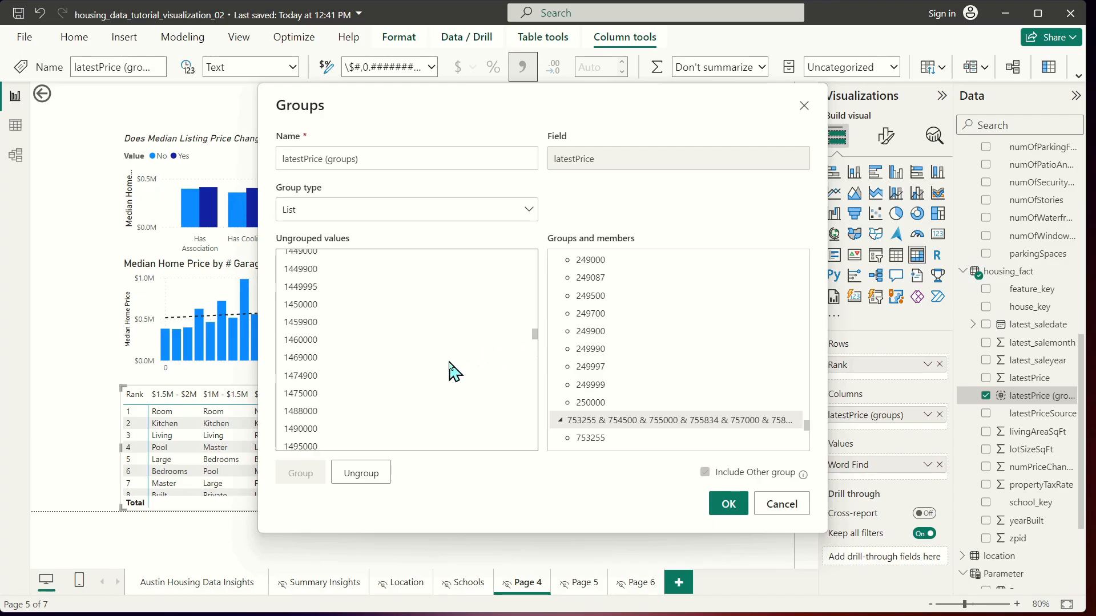
left_click(297, 424)
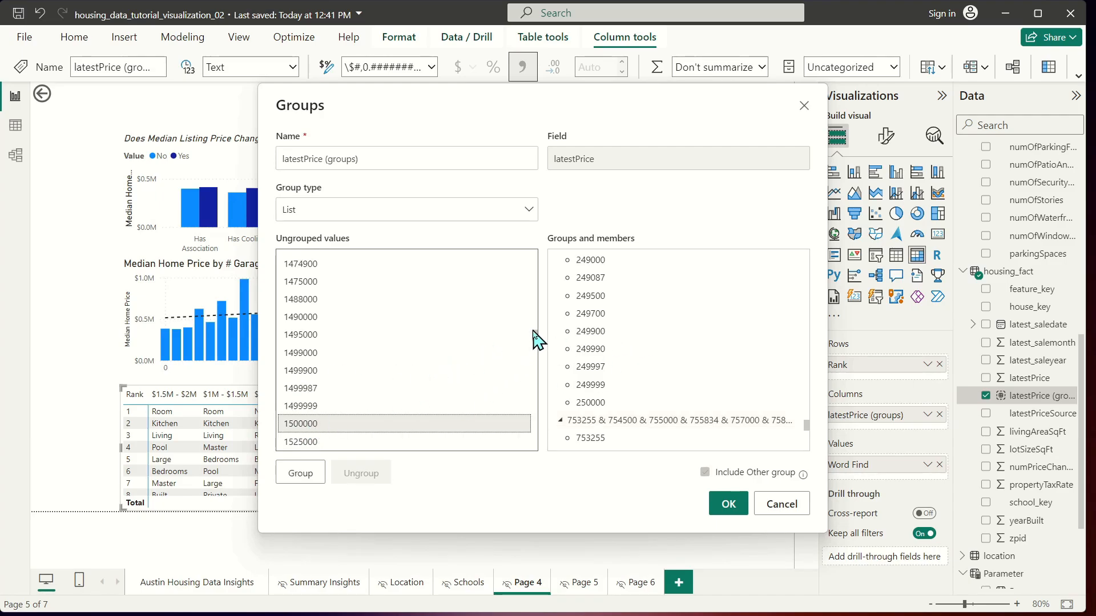
left_click_drag(533, 341, 542, 288)
left_click(296, 318, "shift")
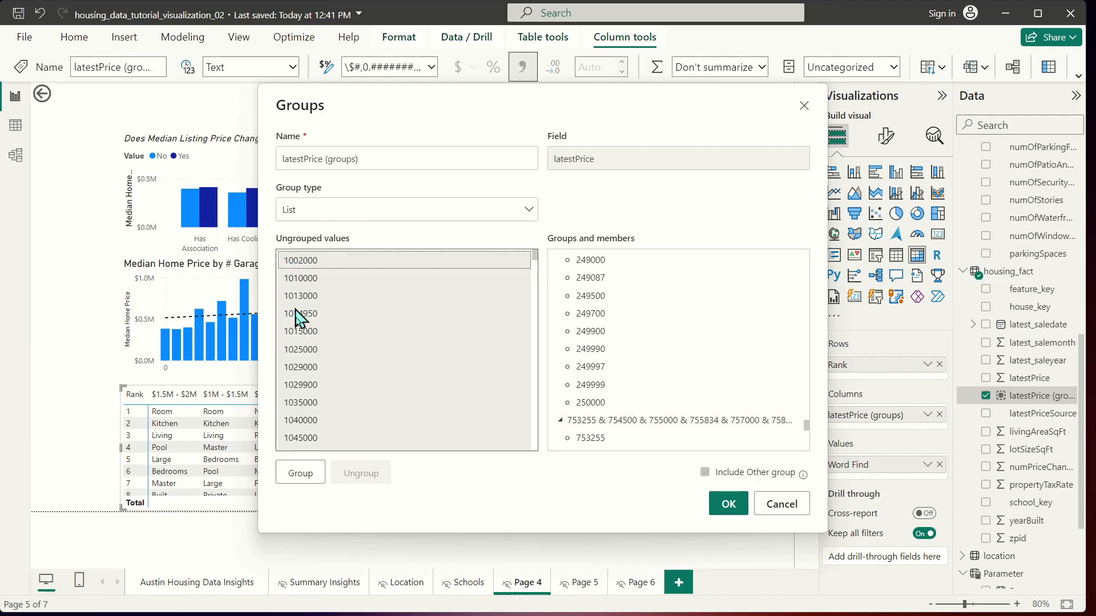
left_click(291, 479)
- Group the ungrouped latestPrice values from 1525000 through 2000000
left_click_drag(537, 264, 533, 355)
scroll(321, 360, "up", 3)
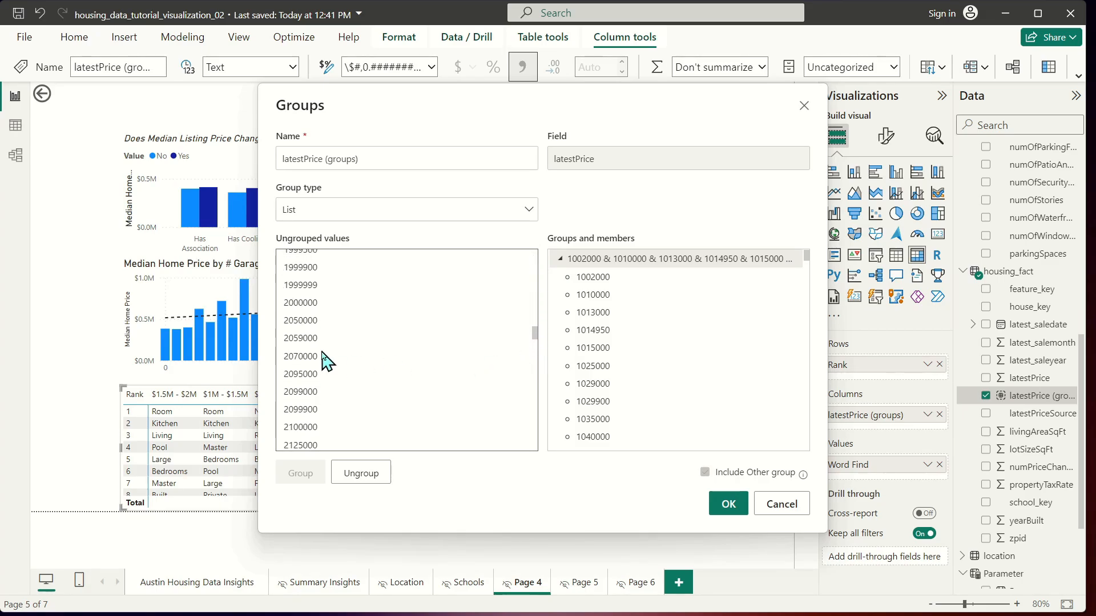
left_click(311, 306)
left_click_drag(535, 336, 520, 230)
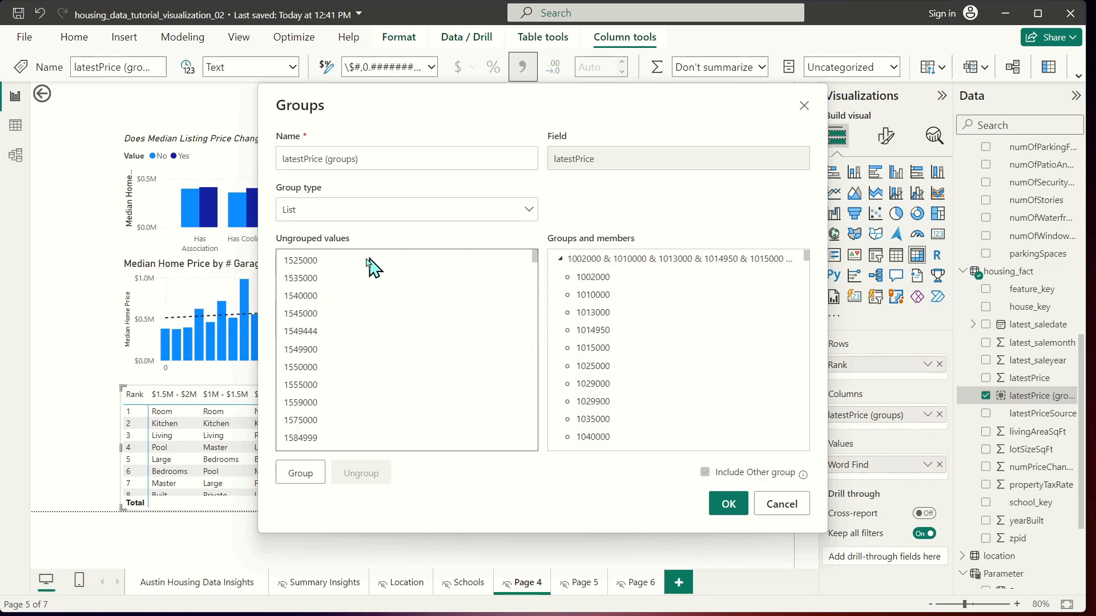
left_click(346, 261, "shift")
left_click(302, 475)
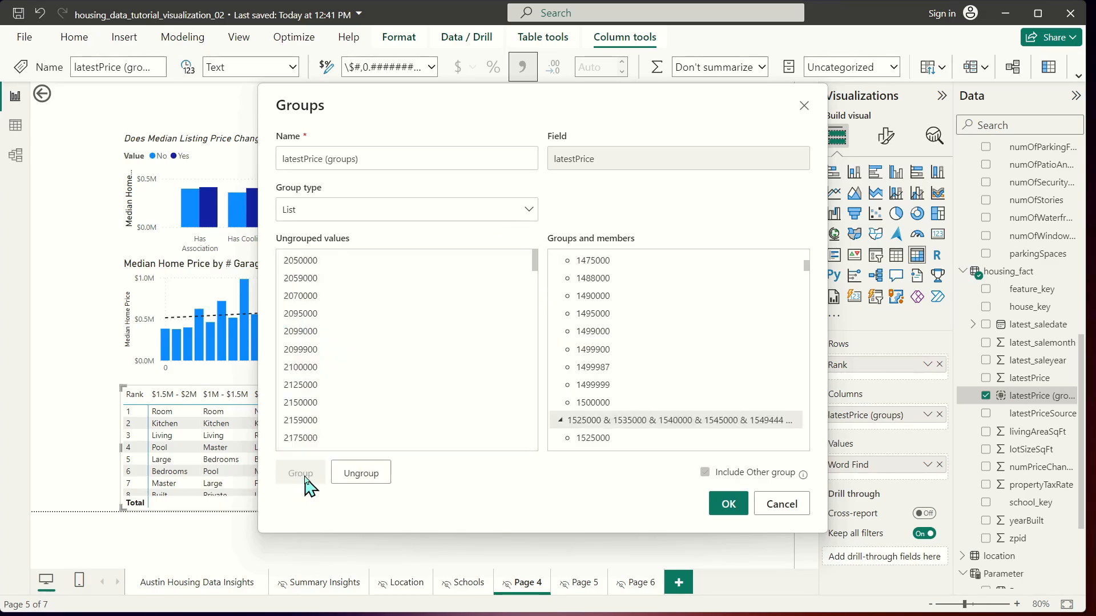
- Group all remaining ungrouped latestPrice values, from 2050000 through the end of the list
left_click(457, 261)
left_click_drag(537, 263, 524, 430)
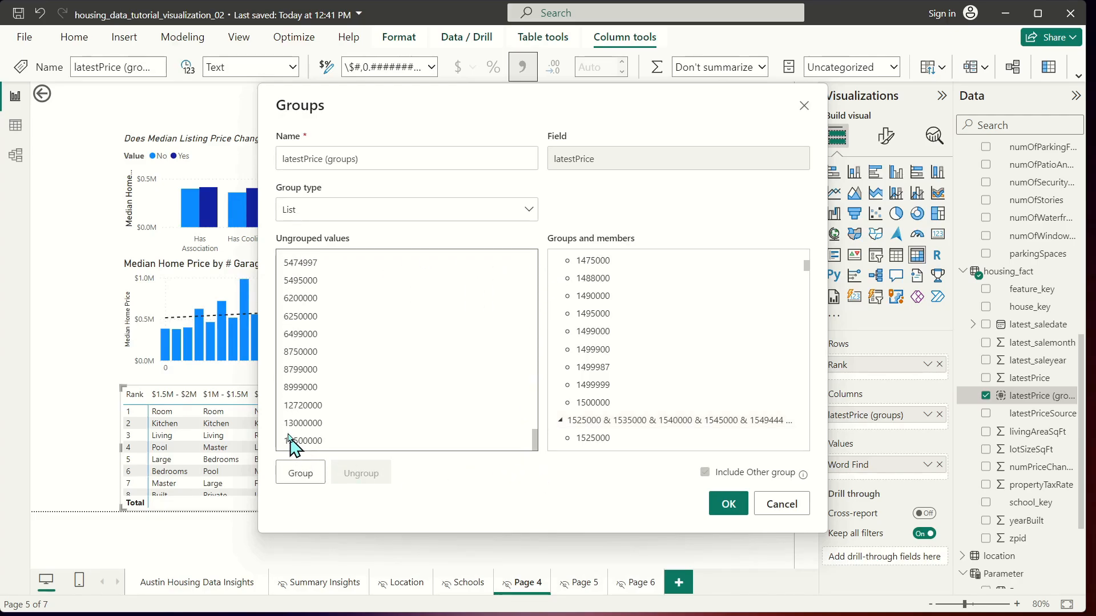
left_click(295, 442, "shift")
left_click(300, 473)
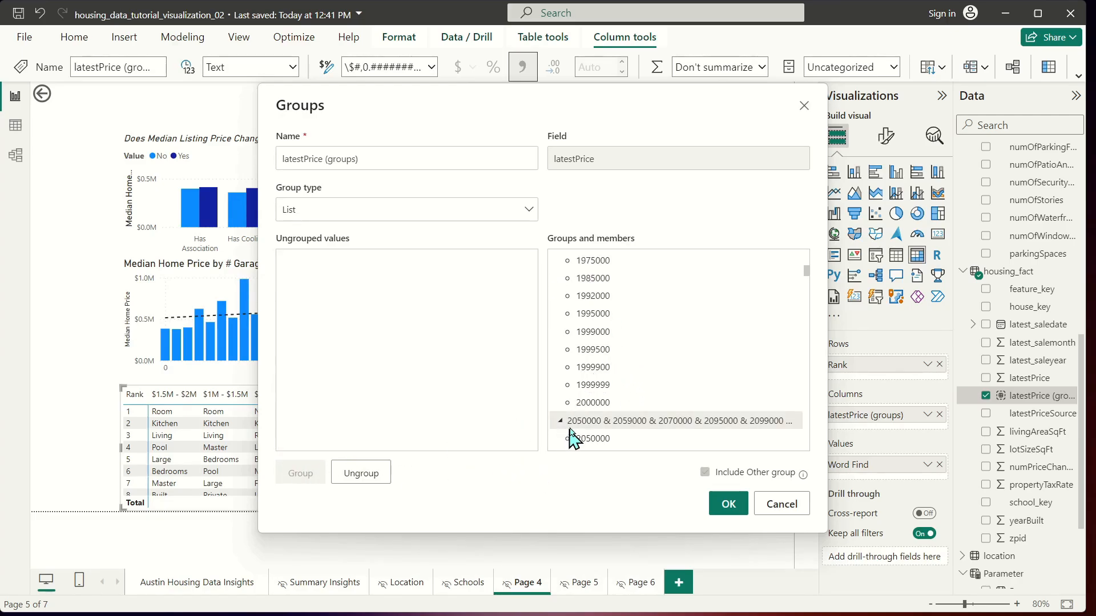
- Collapse all seven latestPrice groups so that only their group names are listed
scroll(693, 354, "up", 10)
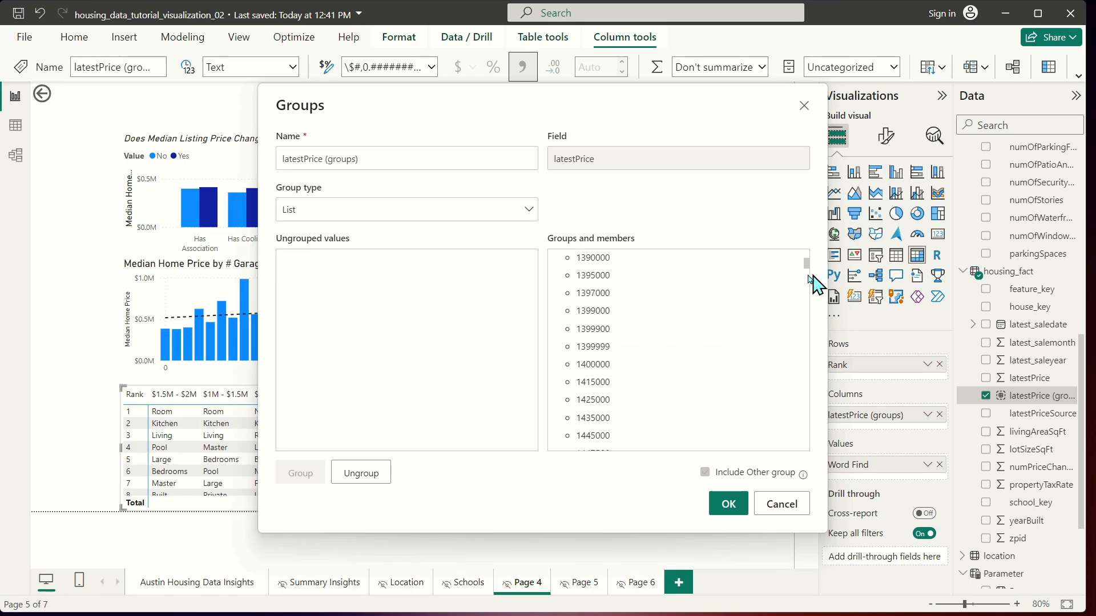
scroll(793, 285, "up", 5)
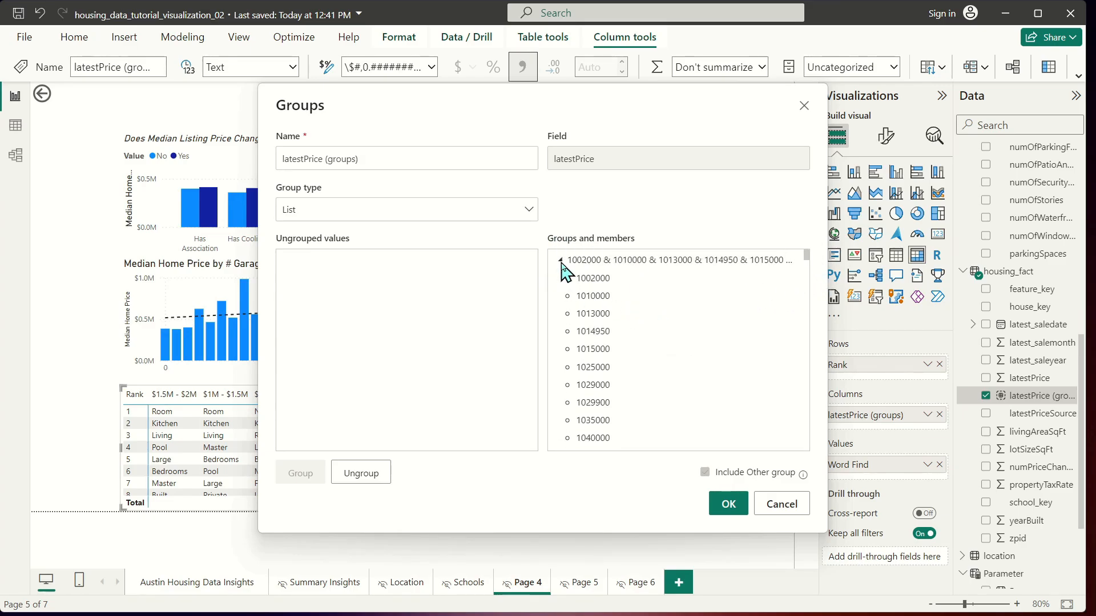
left_click(561, 261)
left_click(562, 278)
left_click(563, 295)
left_click(562, 313)
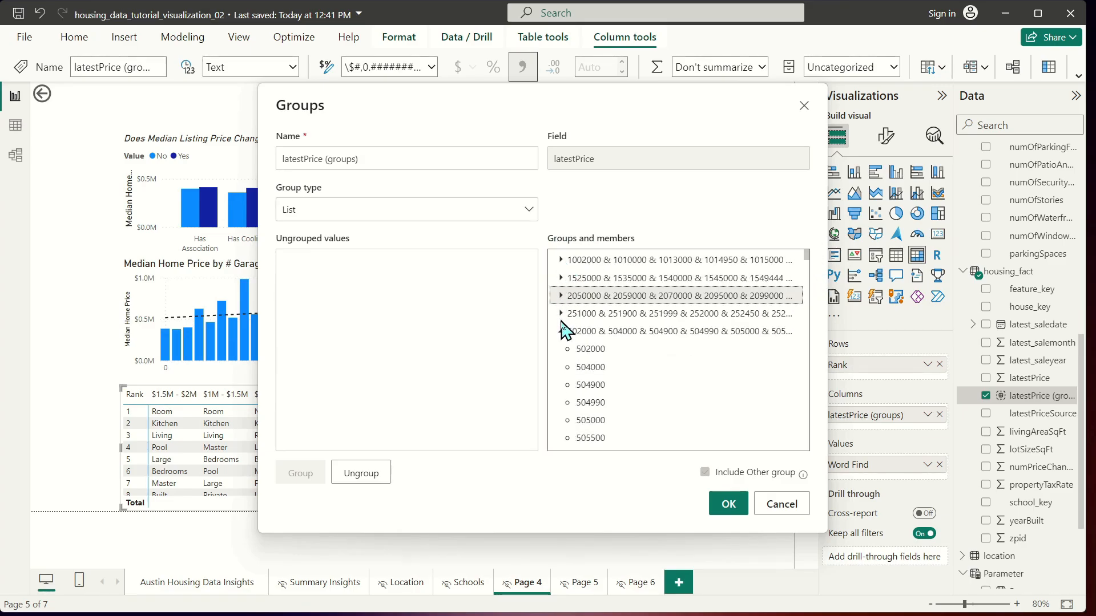
left_click(562, 331)
left_click(564, 350)
left_click(563, 367)
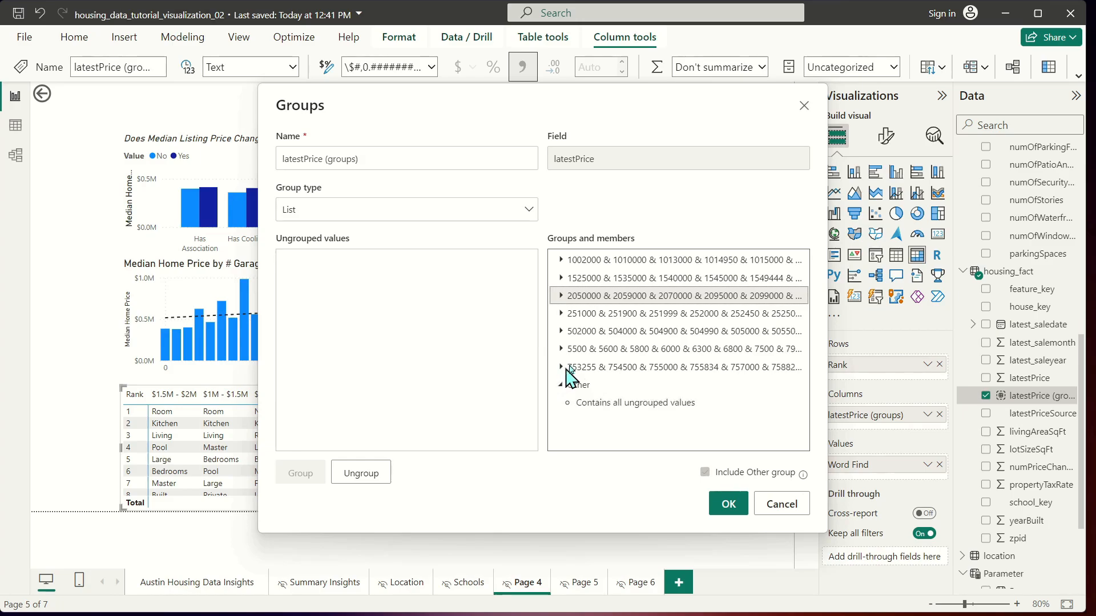
- Rename the groups starting with 5500, 251000 and 502000 as 1, 2 and 3 respectively
double_click(591, 351)
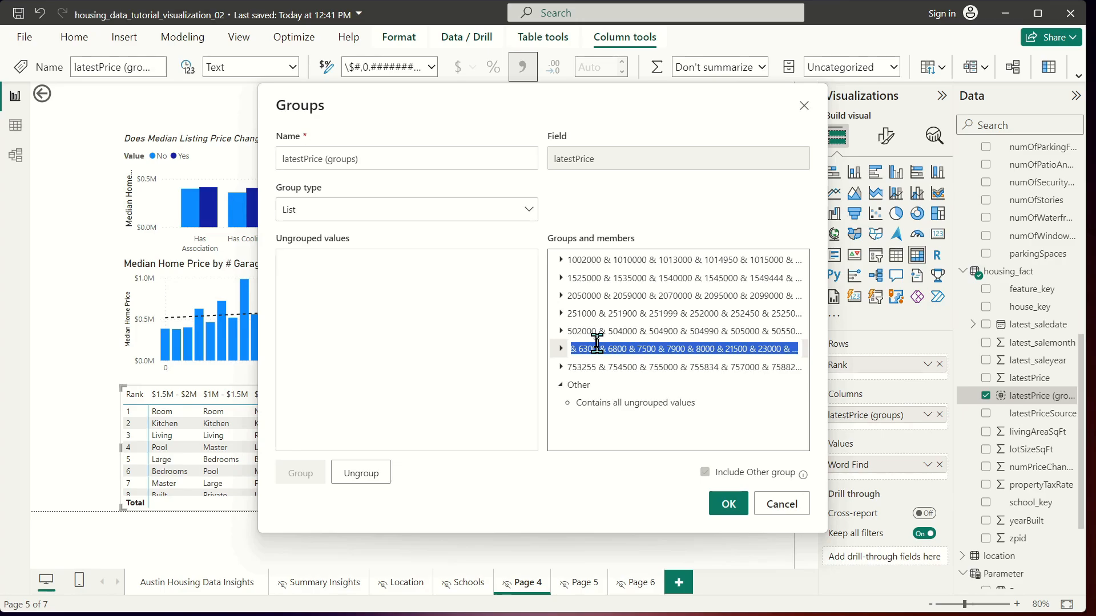
type("1")
key("Return")
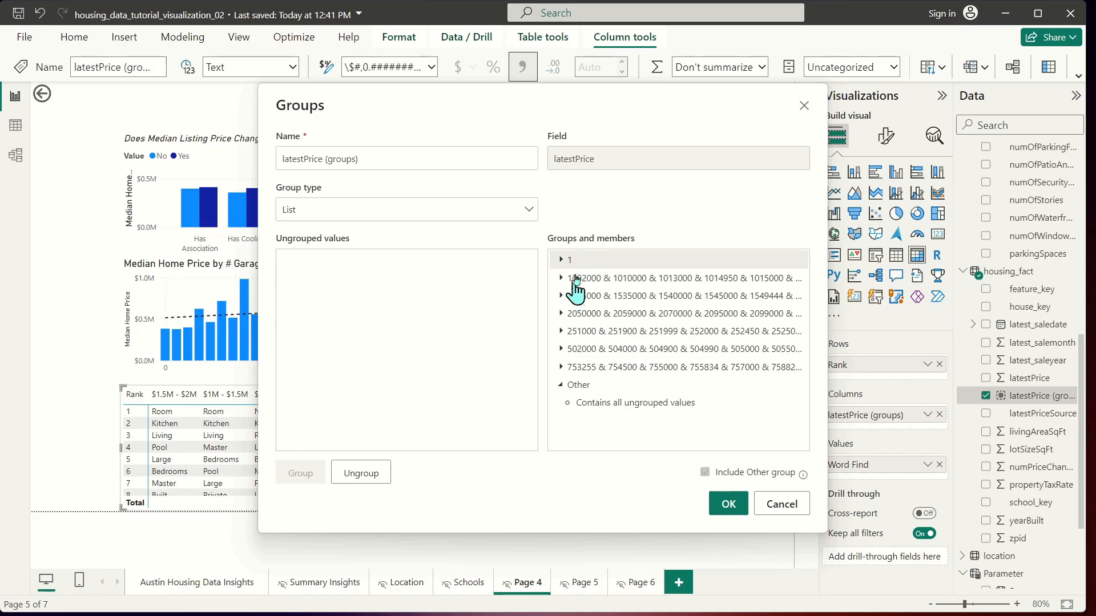
double_click(599, 332)
type("2")
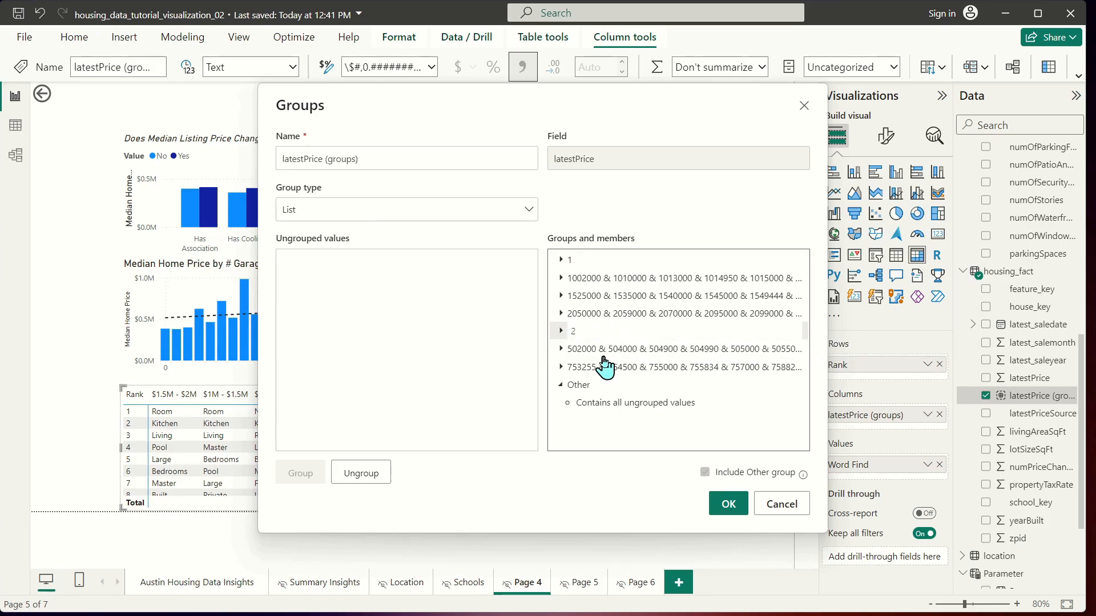
double_click(600, 352)
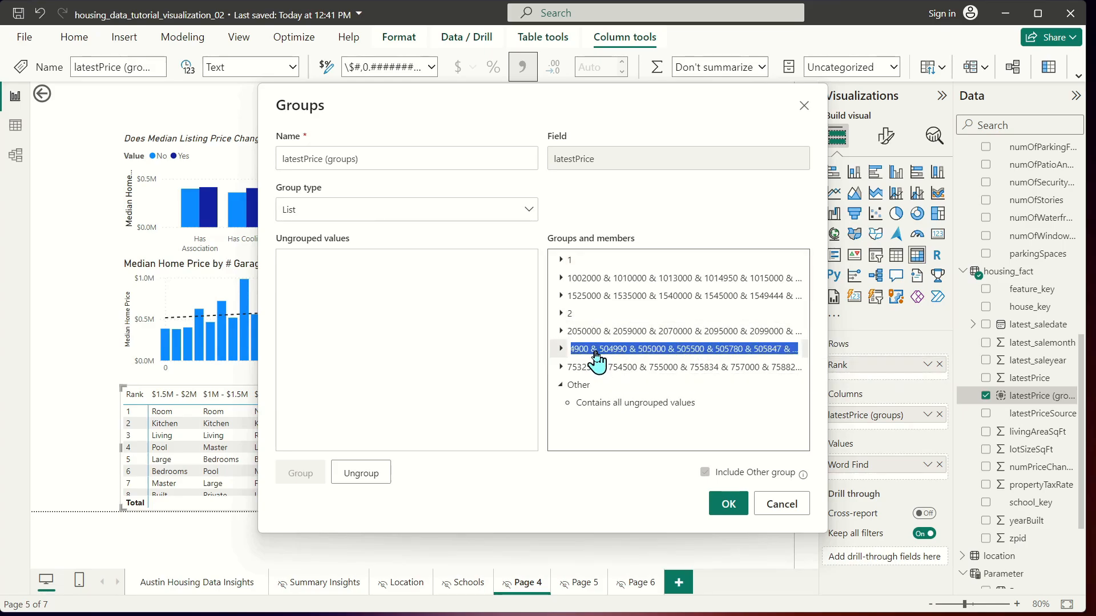
type("3")
key("Return")
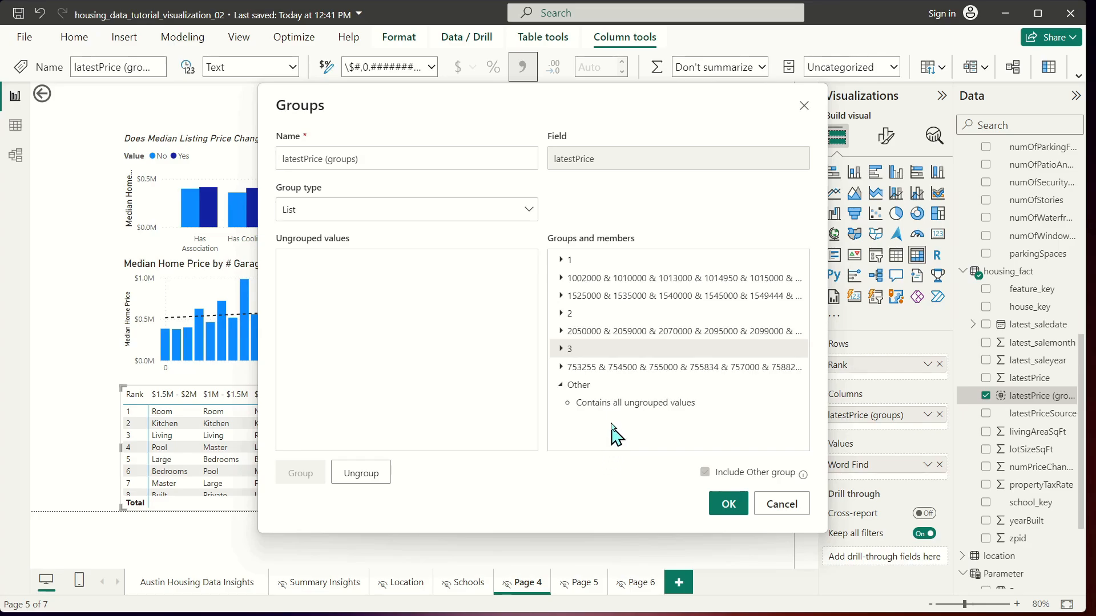
- Rename the group starting with 753255 as 4 and the group starting with 1002000 as 5
left_click(583, 374)
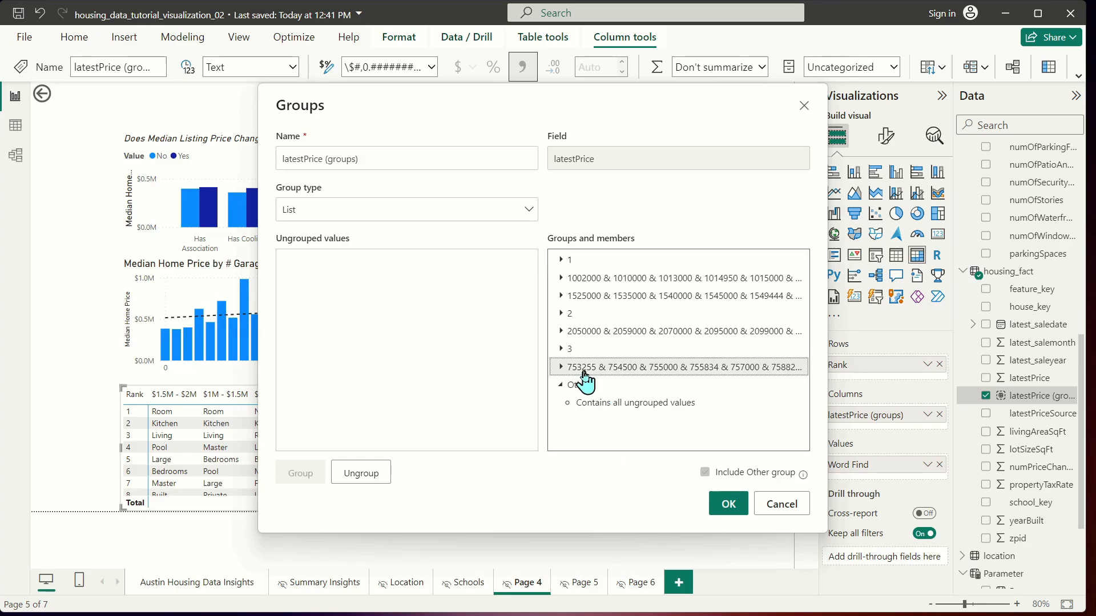
double_click(583, 368)
type("4")
left_click(600, 279)
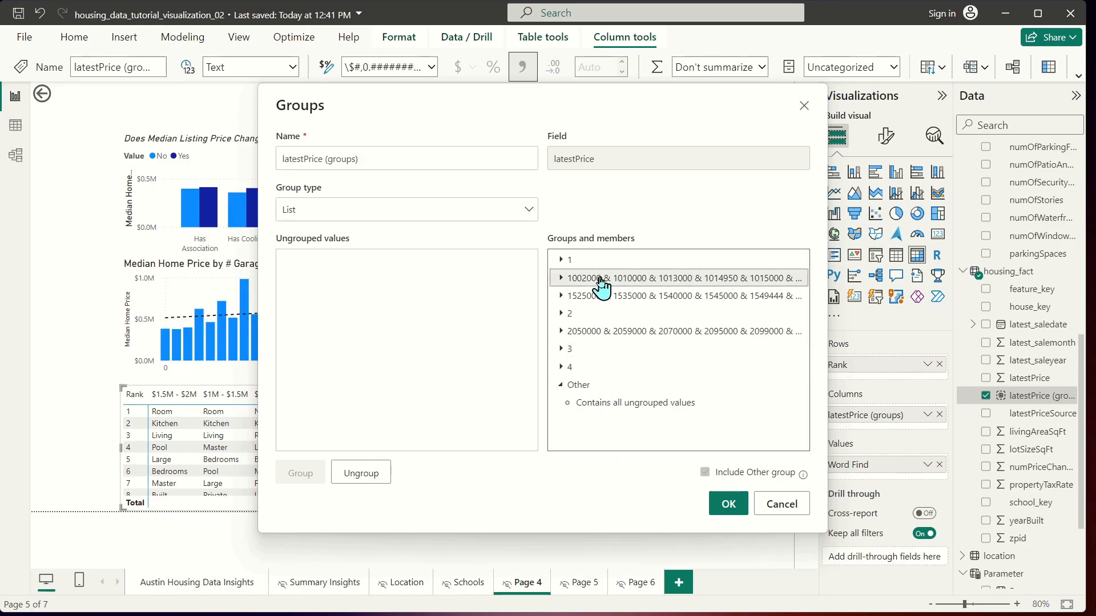
double_click(599, 279)
type("5")
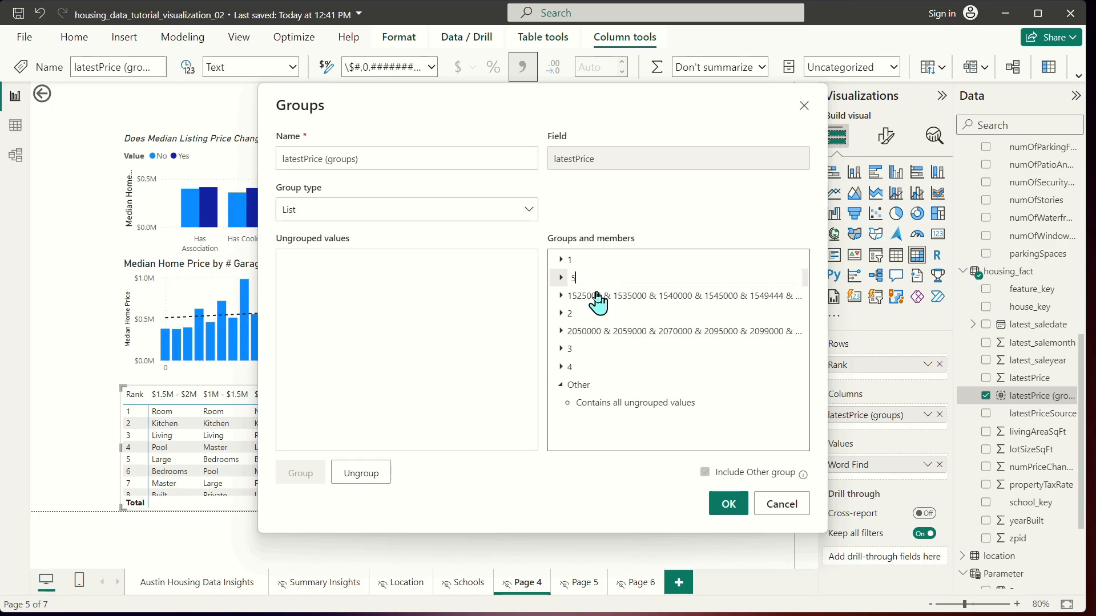
key("Return")
- Rename the groups starting with 1525000 and 2050000 as 6 and 7, and save the new grouping
left_click(597, 282)
double_click(597, 279)
type("6")
key("Return")
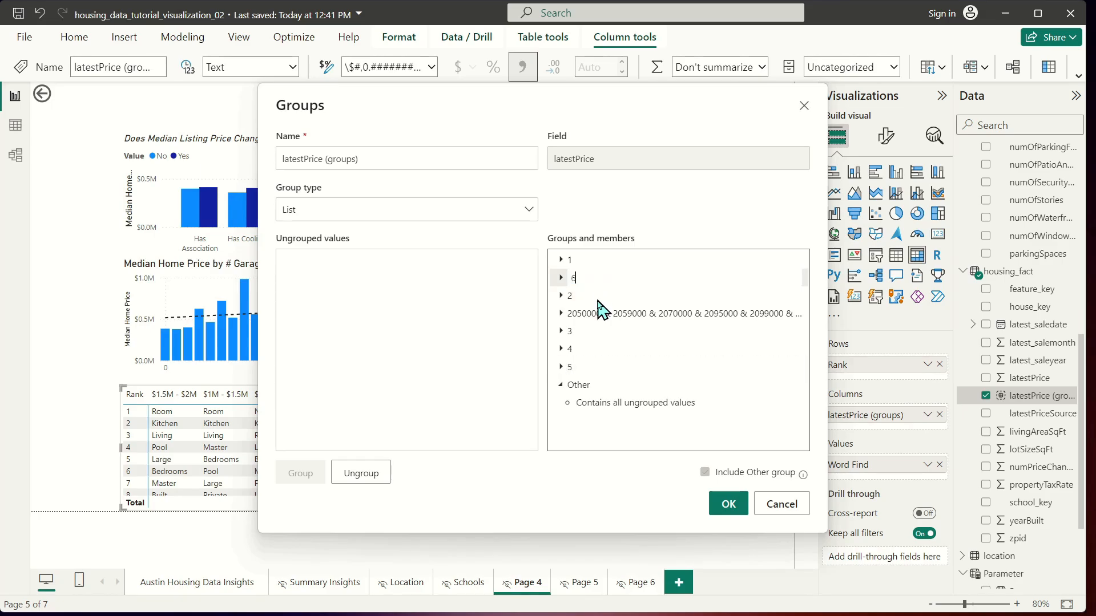
double_click(601, 297)
type("7")
key("Return")
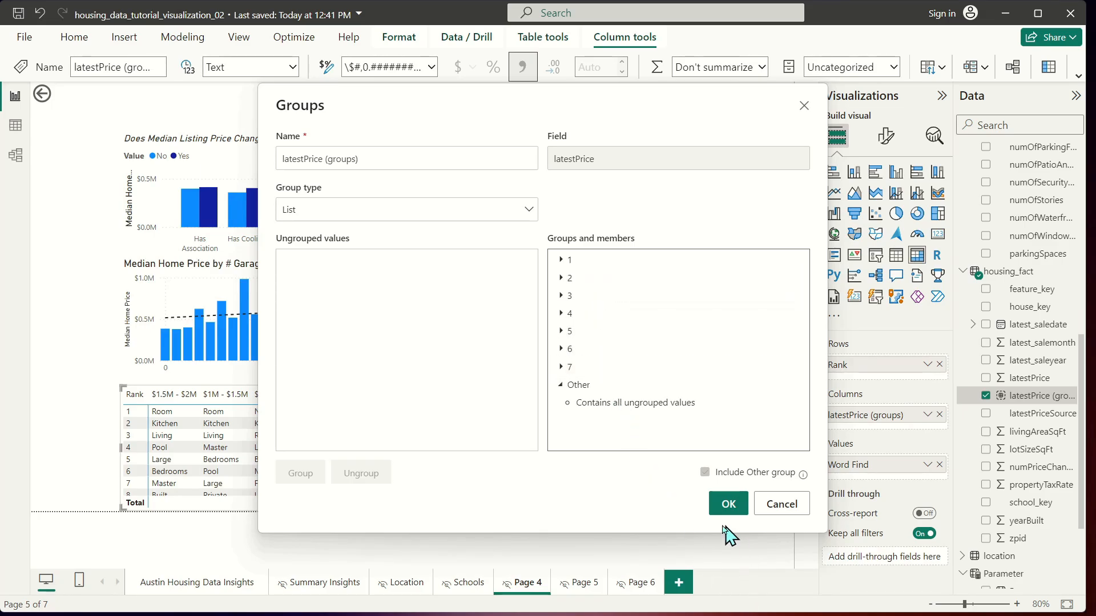
left_click(728, 505)
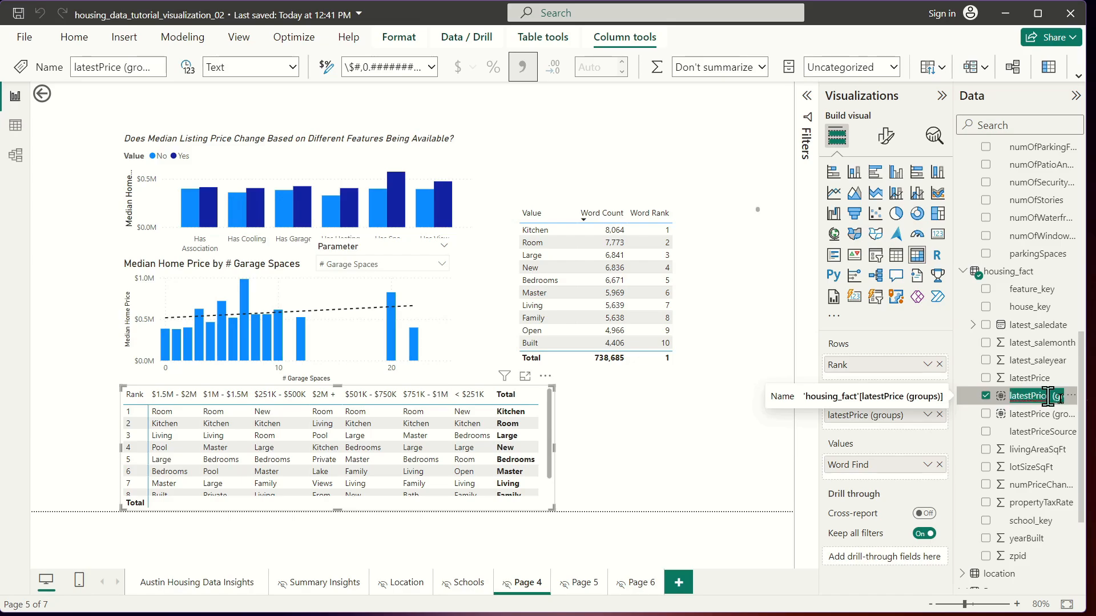
- Rename the original latestPrice (groups) field used in the matrix columns as "latest price group"
double_click(1015, 397)
type("latest price")
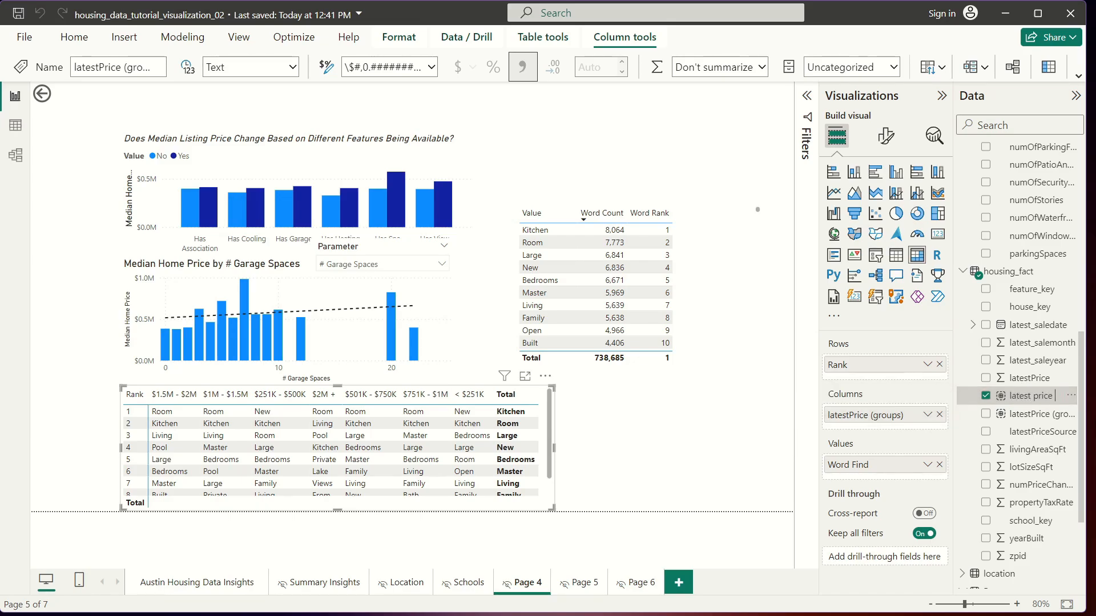
type(" group")
key("Return")
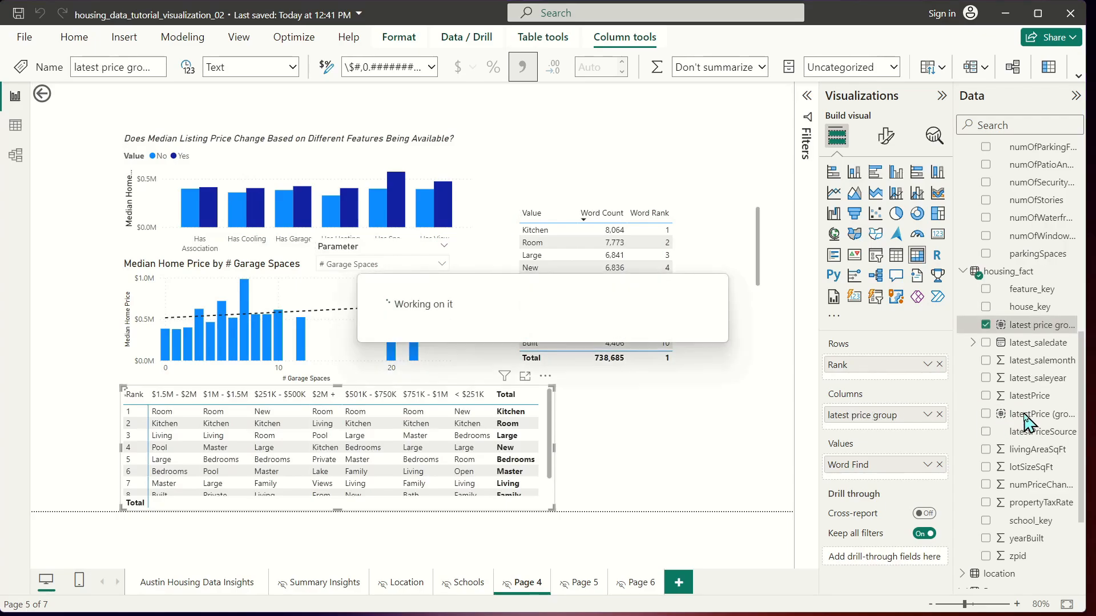
- Rename the new numbered latestPrice (groups) 2 field as "latest price group order"
double_click(1023, 415)
type("latest pri")
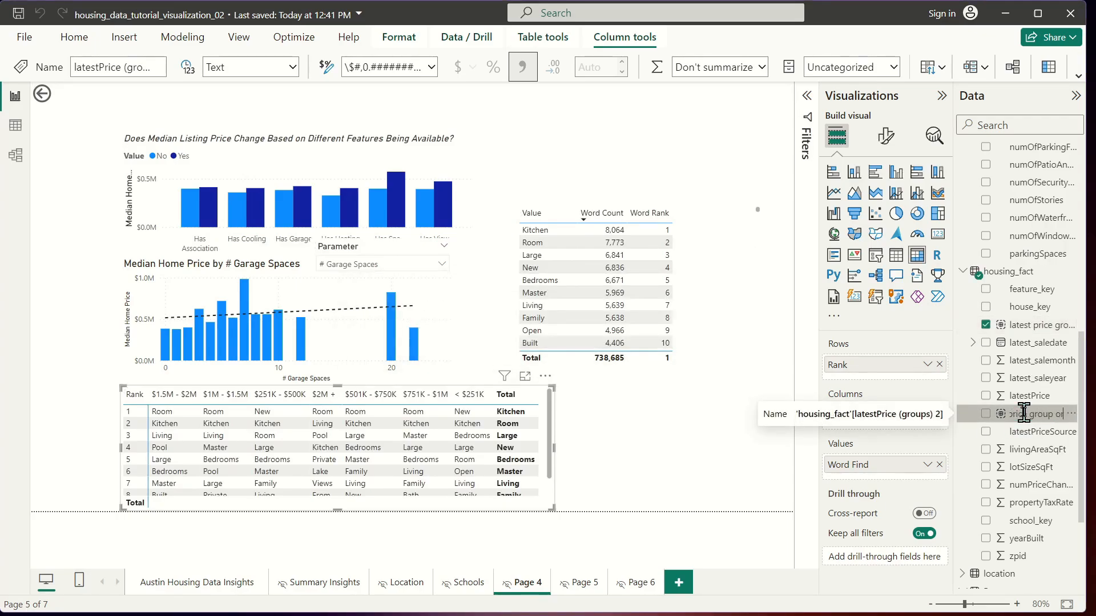
type("ce group order")
key("Return")
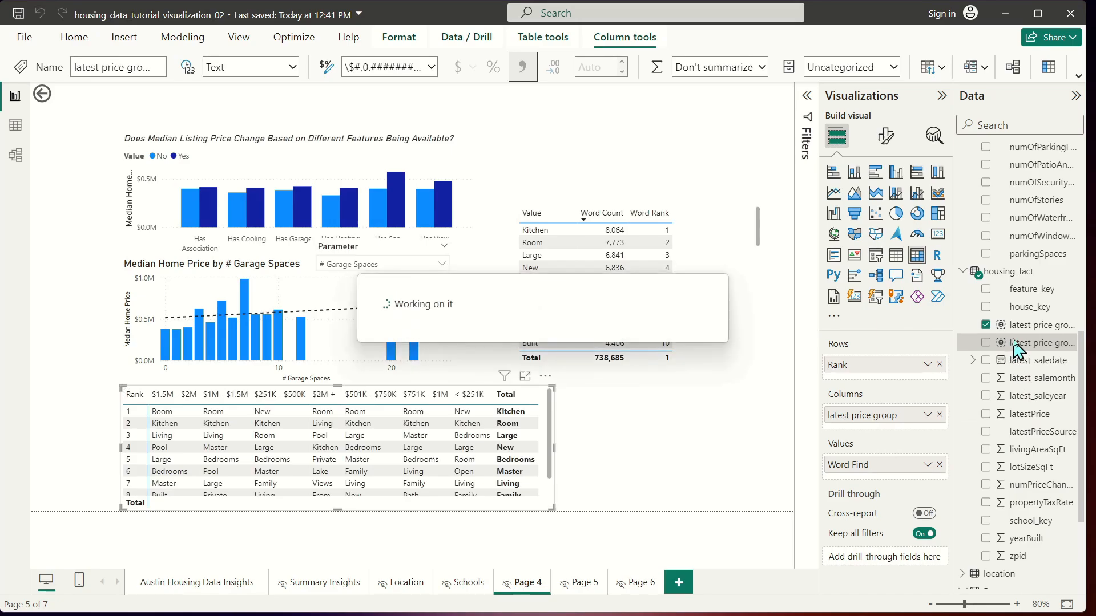
- Sort the latest price group field by latest price group order and check the matrix's column order and ranked words
left_click(1026, 326)
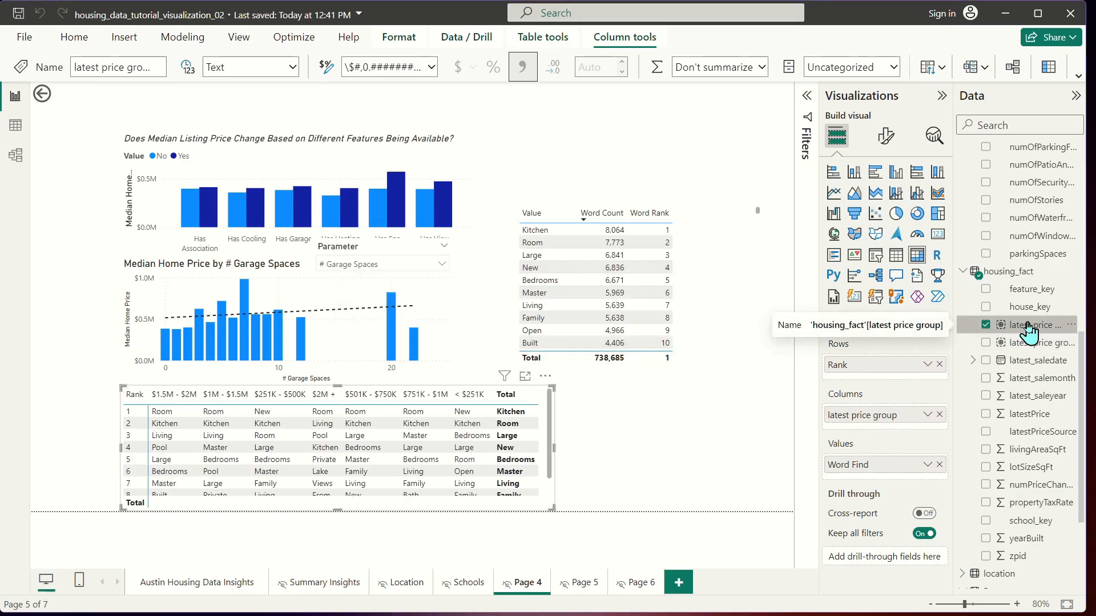
left_click(931, 70)
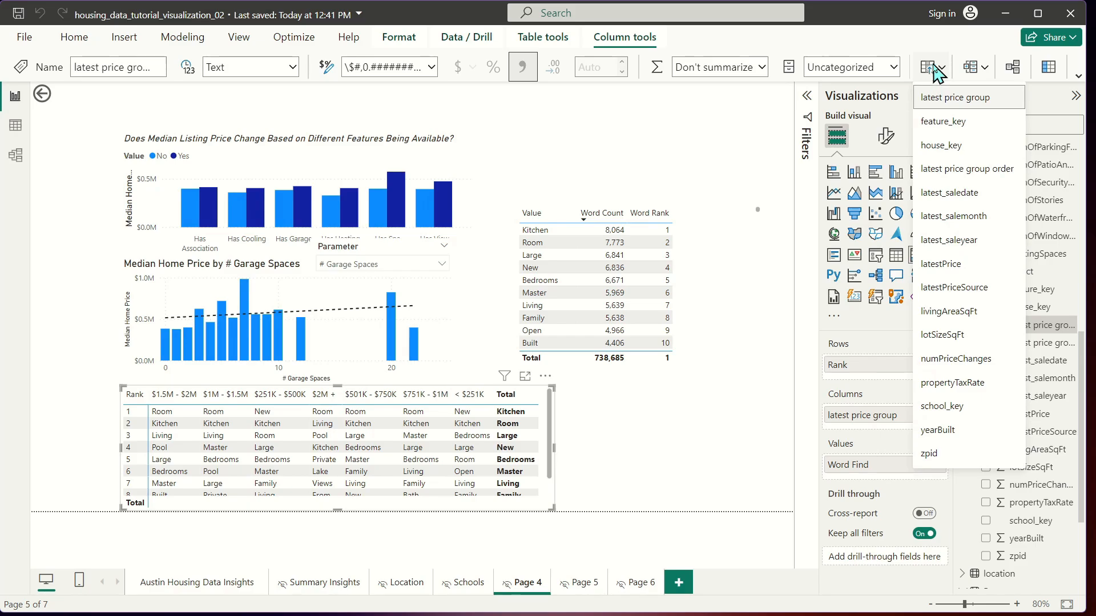
left_click(958, 170)
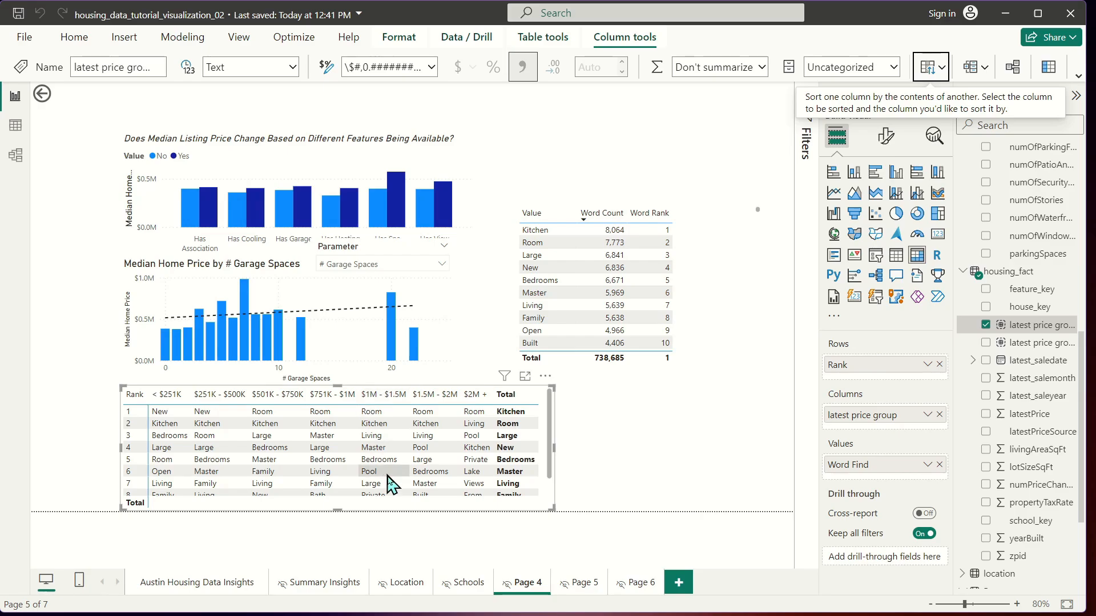
scroll(288, 440, "down", 1)
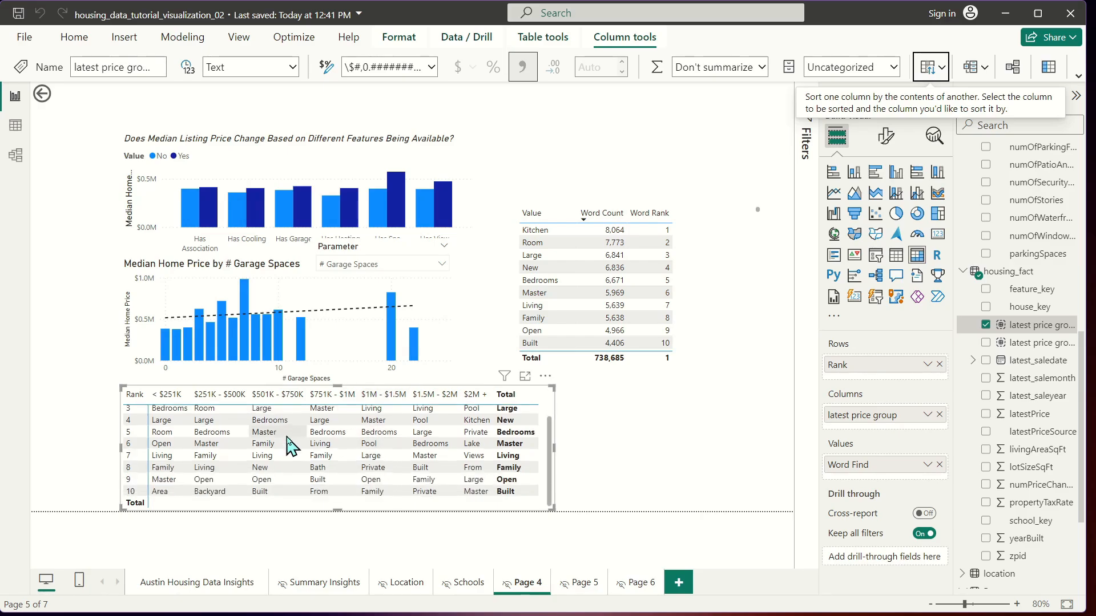
scroll(388, 468, "up", 1)
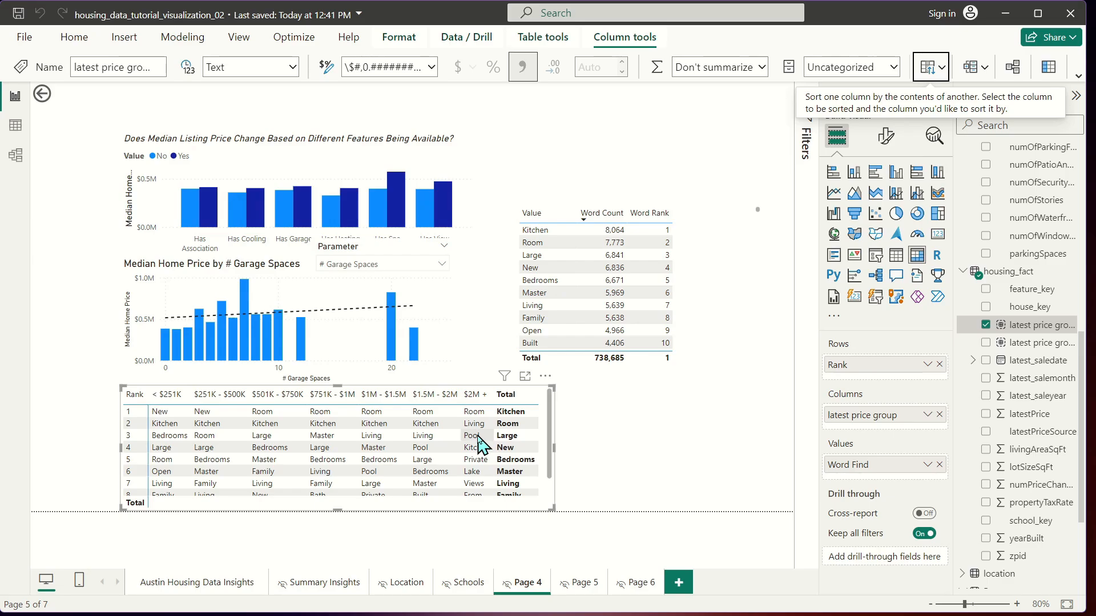
- Review all ten ranks in the word matrix and shift the matrix slightly left on the page
scroll(479, 445, "down", 2)
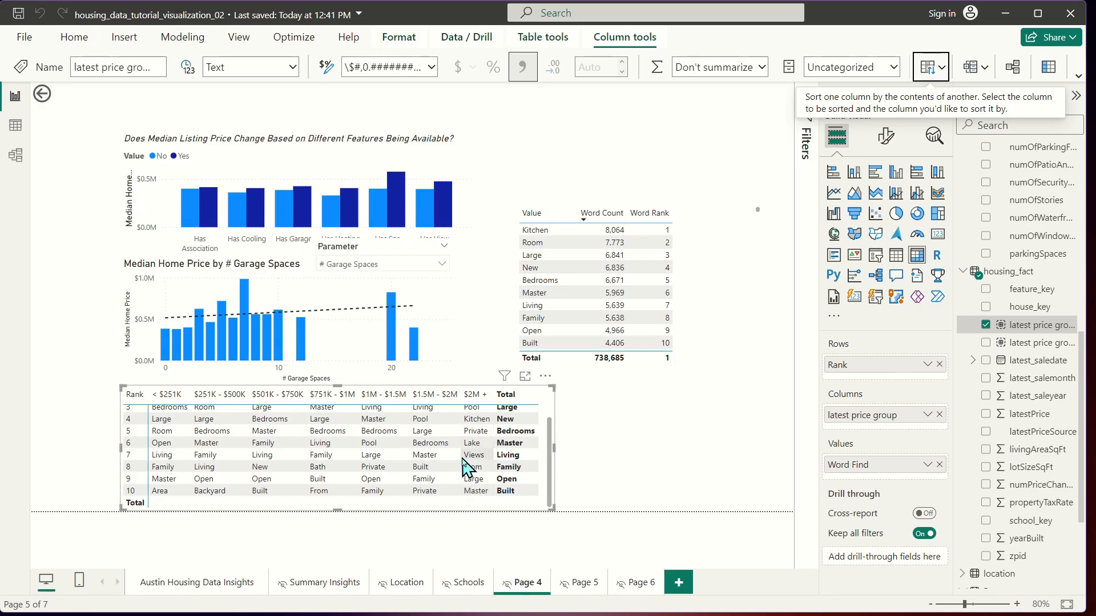
scroll(412, 488, "up", 2)
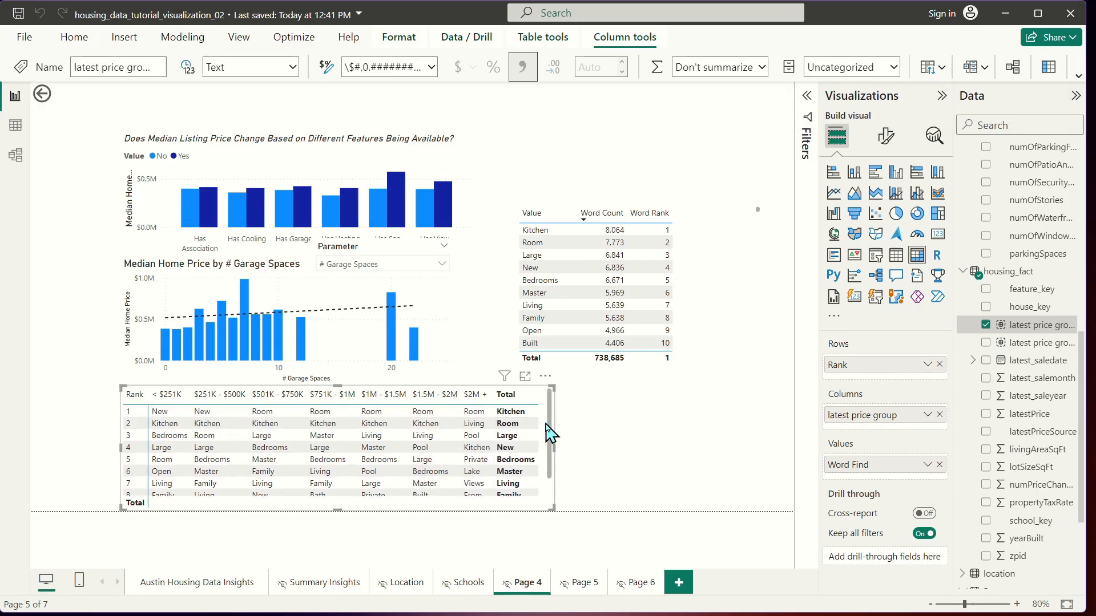
left_click_drag(549, 434, 543, 431)
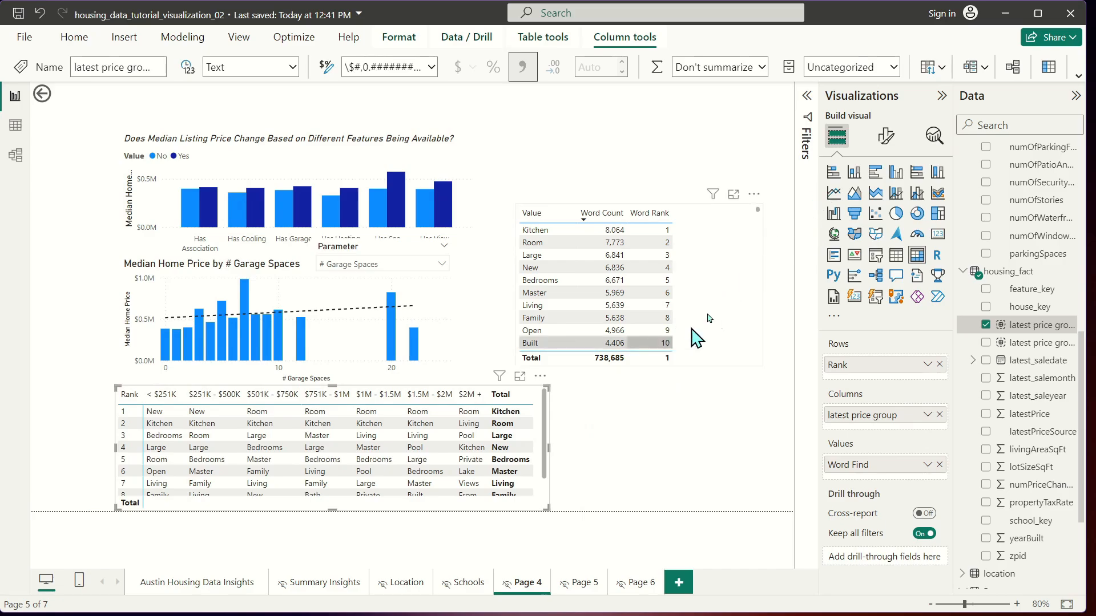
- Turn off the word matrix's row and column subtotals and narrow the visual to fit its price range columns
left_click(885, 136)
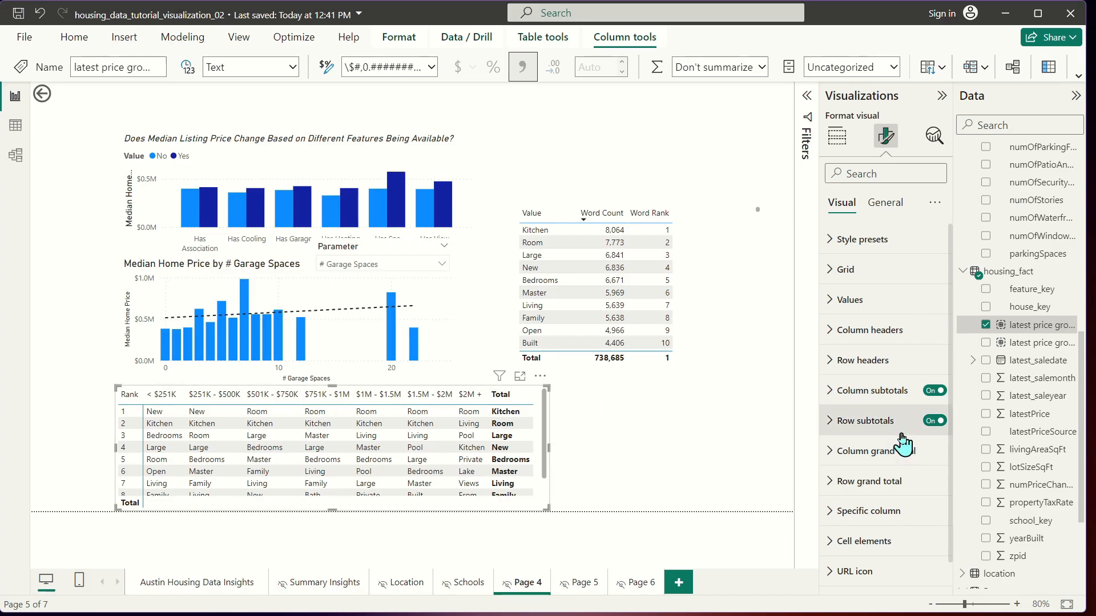
left_click(935, 421)
left_click(939, 393)
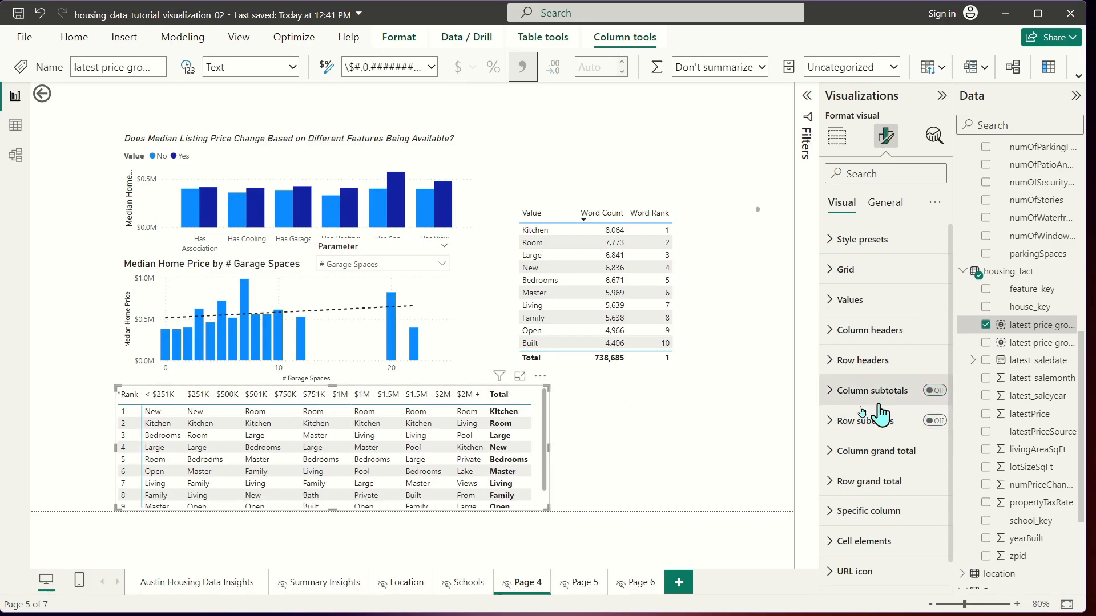
left_click_drag(549, 445, 499, 466)
left_click(540, 418)
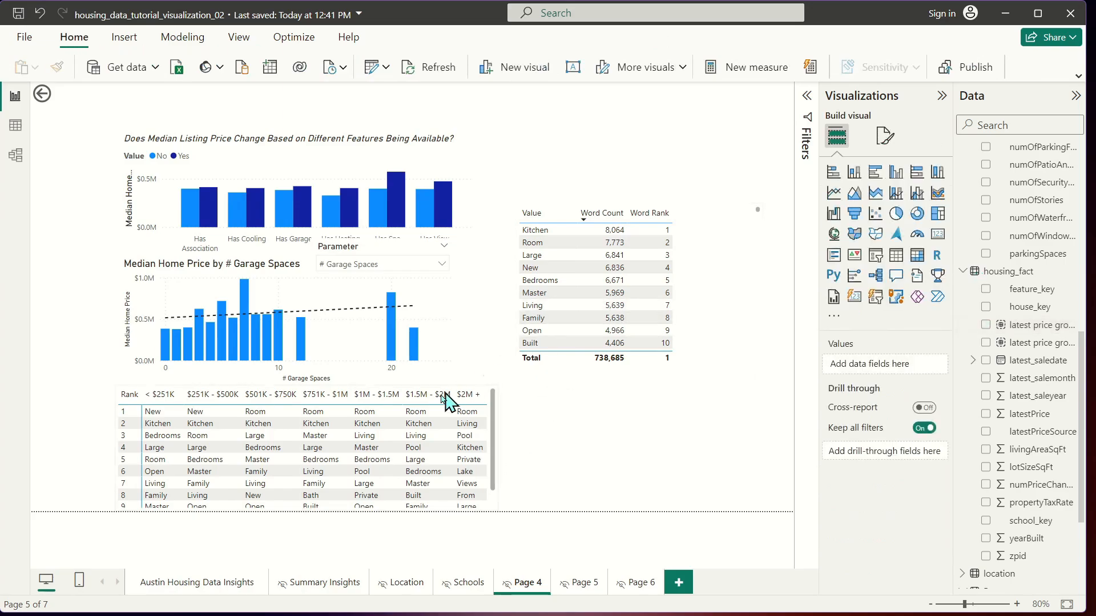
- Delete the Word Count and Word Rank table and add a Key influencers visual to the page
left_click(708, 261)
key("Delete")
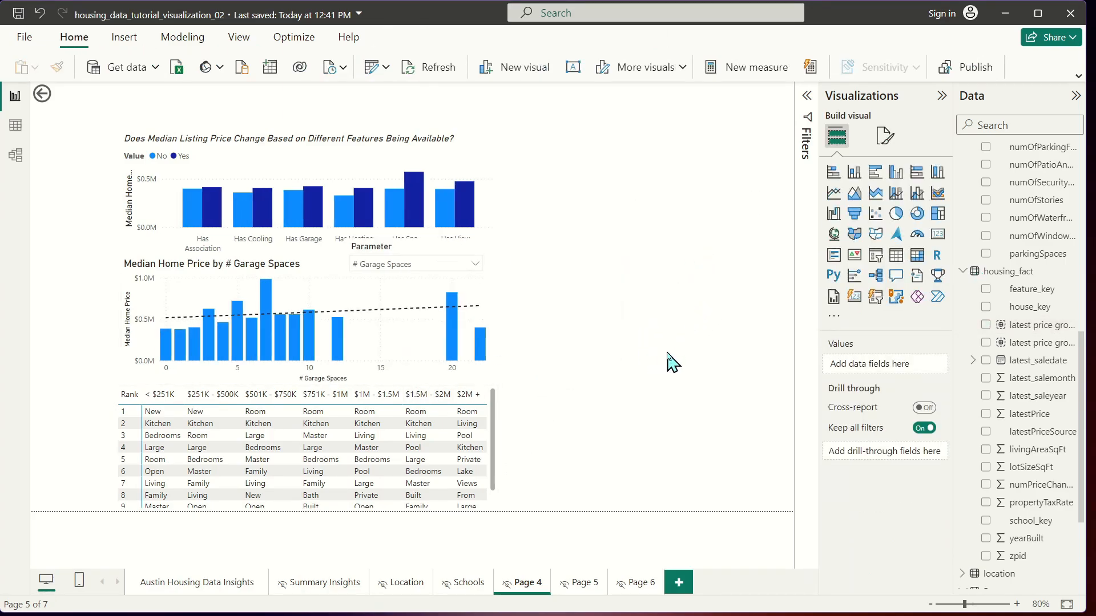
left_click(856, 277)
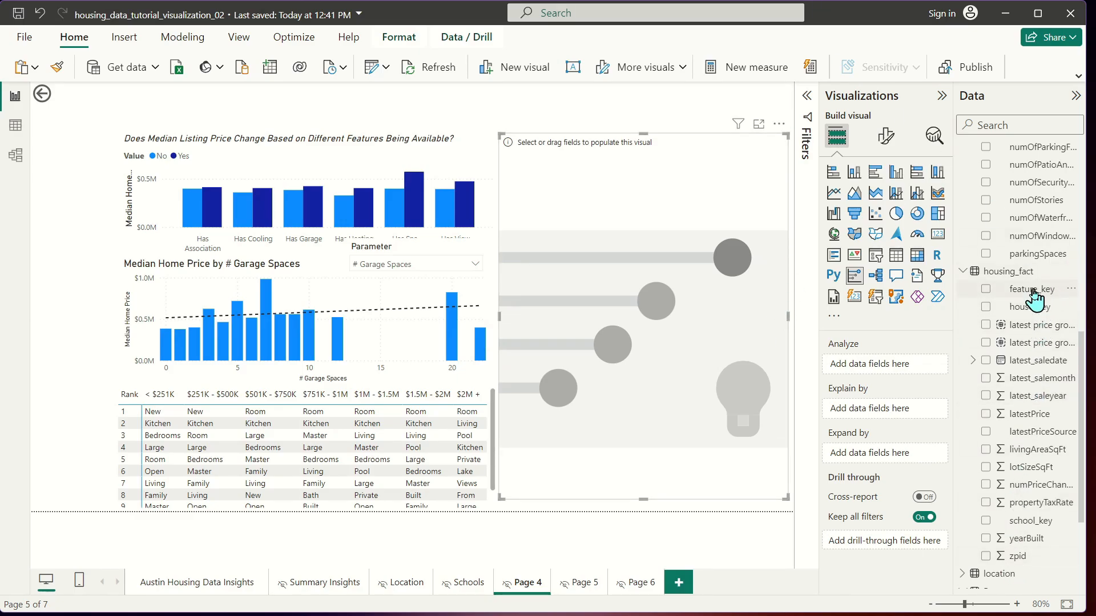
- Set latestPrice as the analyzed field of the Key influencers visual and rename it there as "Listing Price"
scroll(1043, 342, "up", 4)
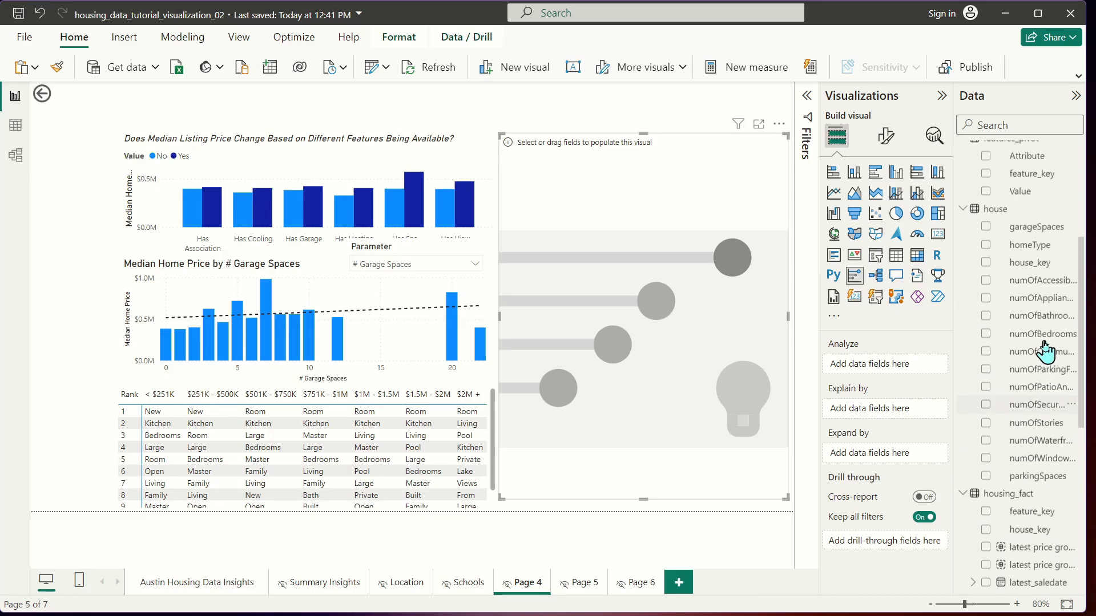
scroll(1045, 351, "down", 4)
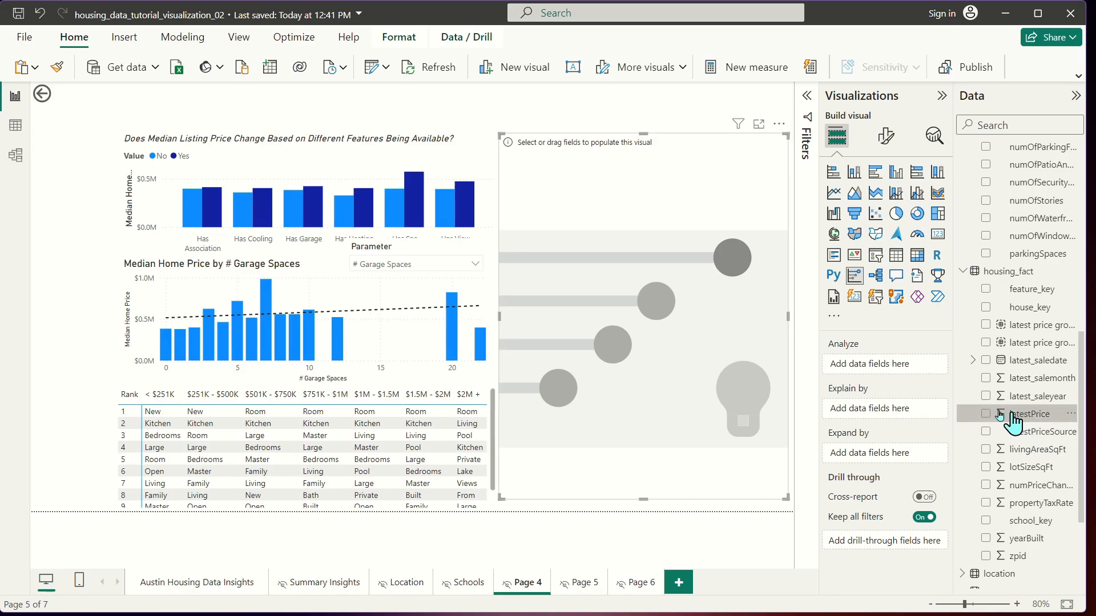
left_click_drag(1012, 417, 856, 364)
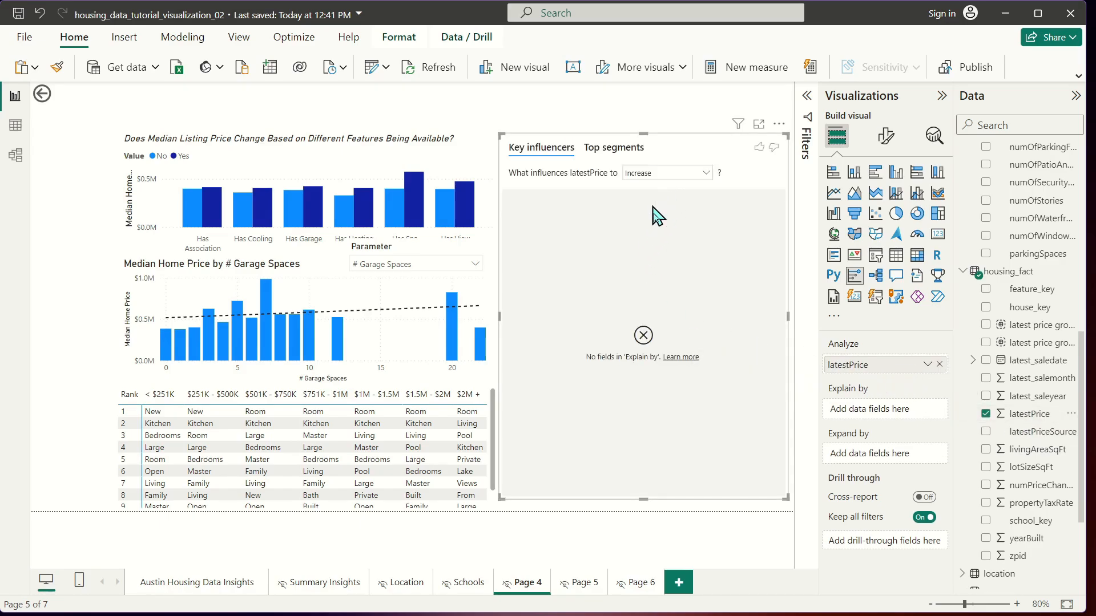
double_click(861, 368)
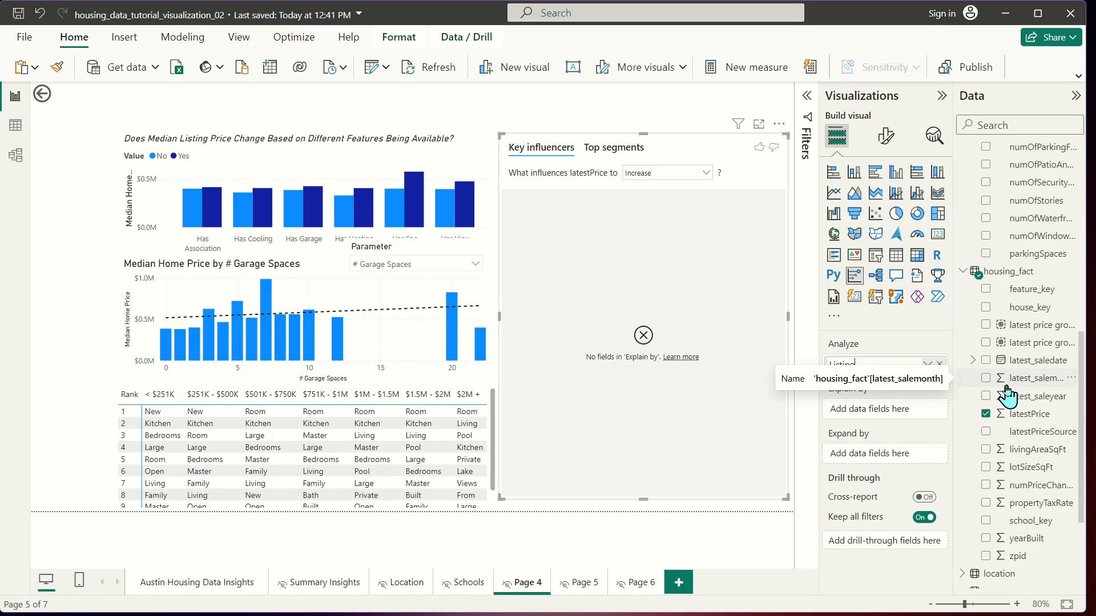
type("Listing Price")
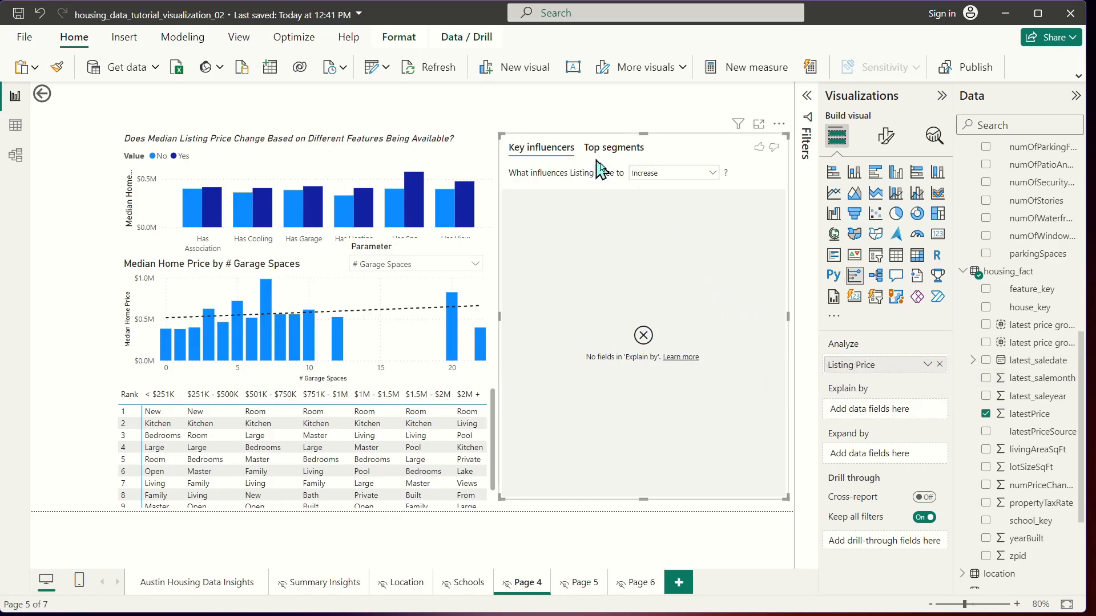
- Narrow the Key influencers visual slightly from its left edge, keeping the Listing Price analysis set to Increase
left_click(682, 174)
left_click(685, 190)
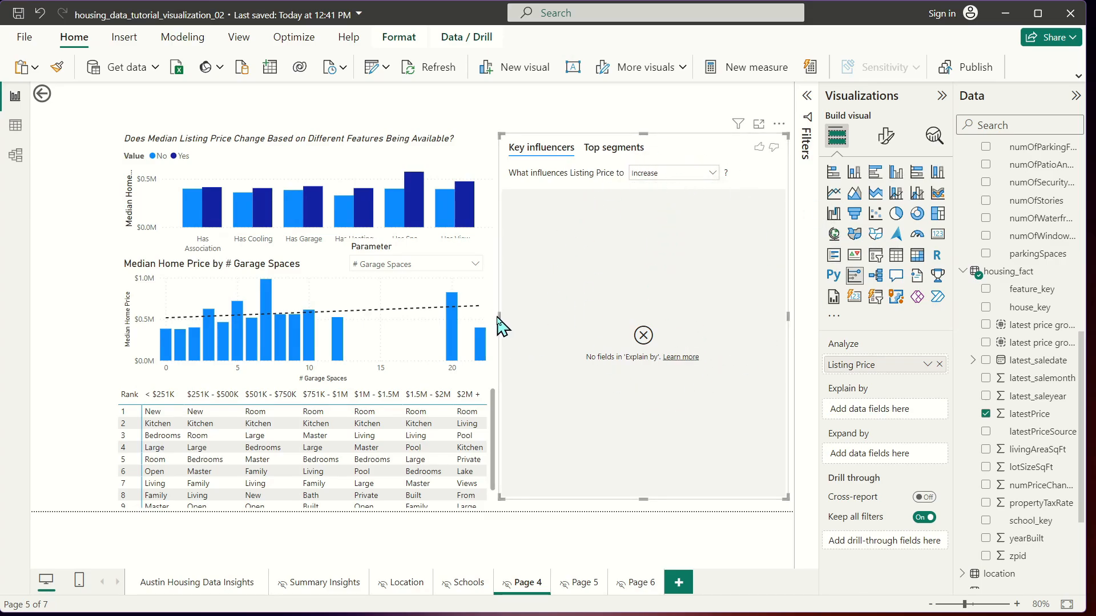
left_click_drag(500, 318, 505, 317)
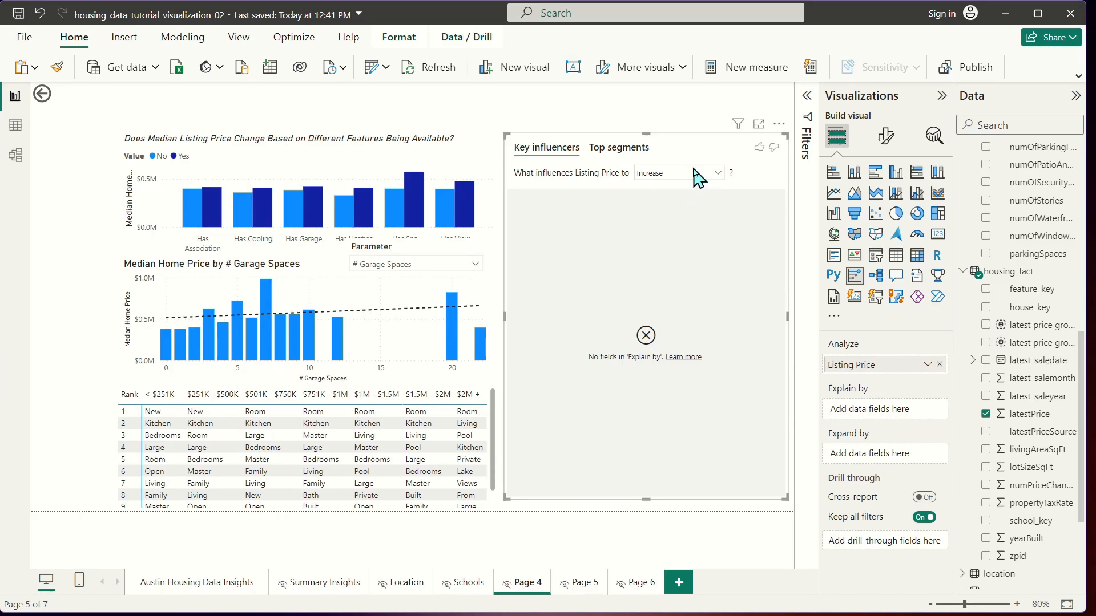
left_click(694, 172)
left_click(705, 145)
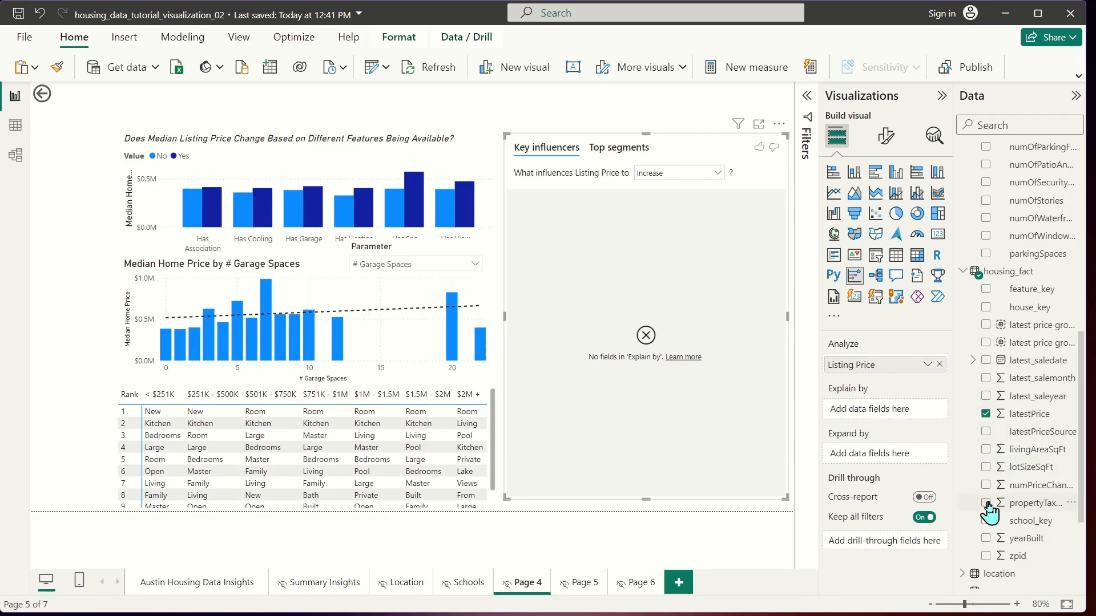
- Add yearBuilt as an explanatory field for Listing Price and rename it in the visual as "Year Built"
left_click_drag(985, 542, 892, 415)
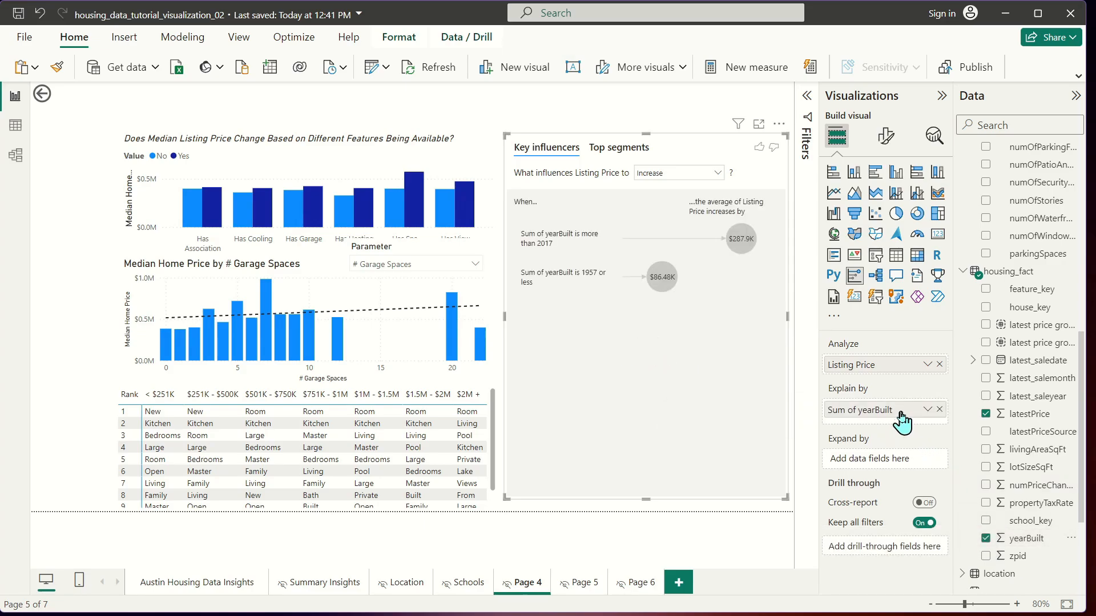
double_click(900, 411)
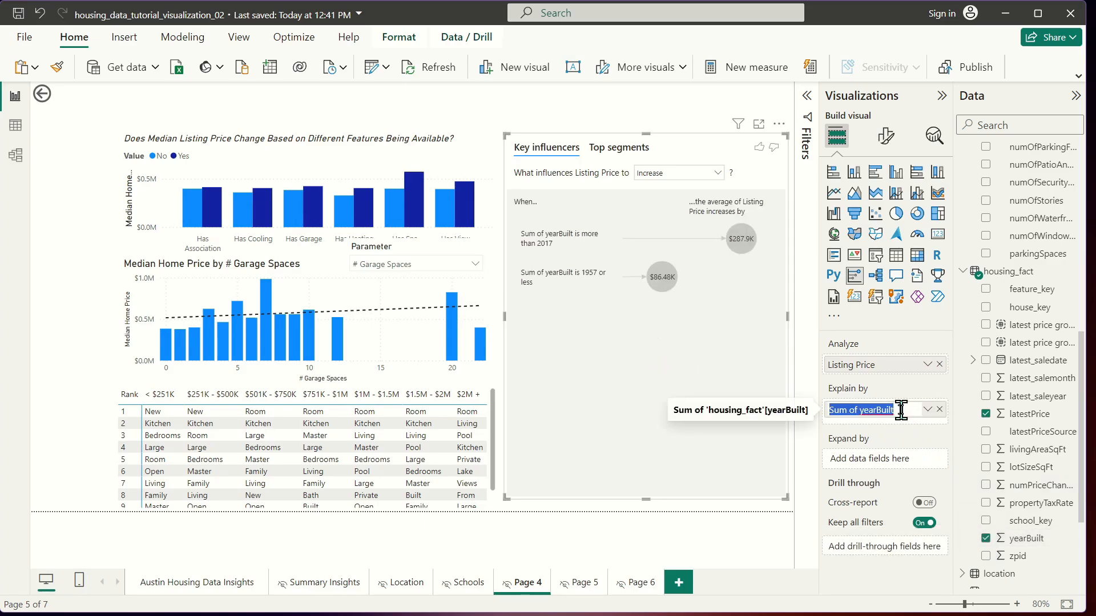
type("Year")
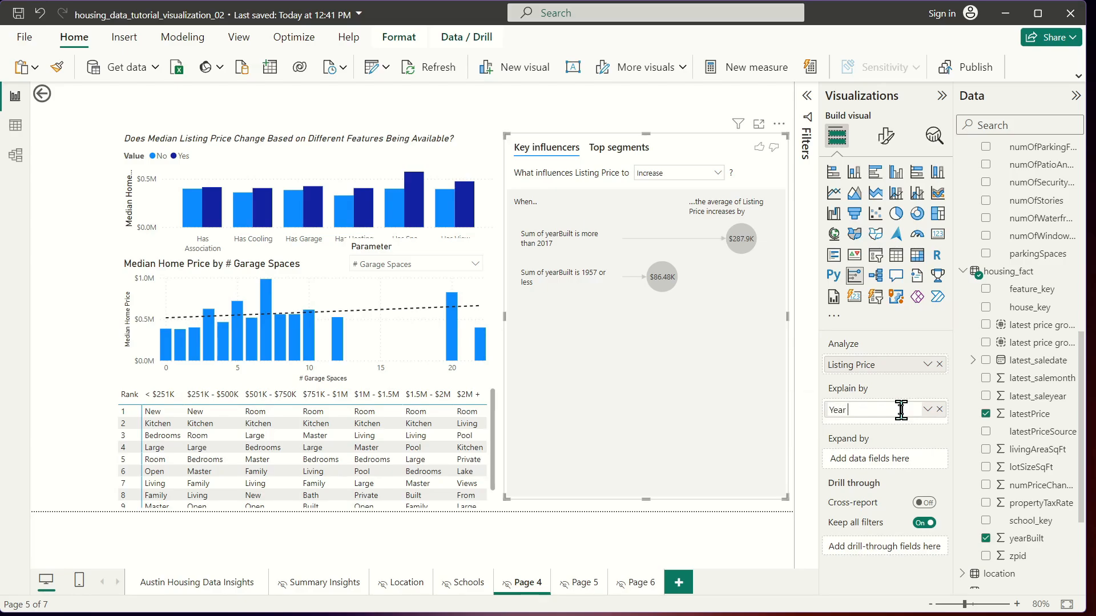
key("Return")
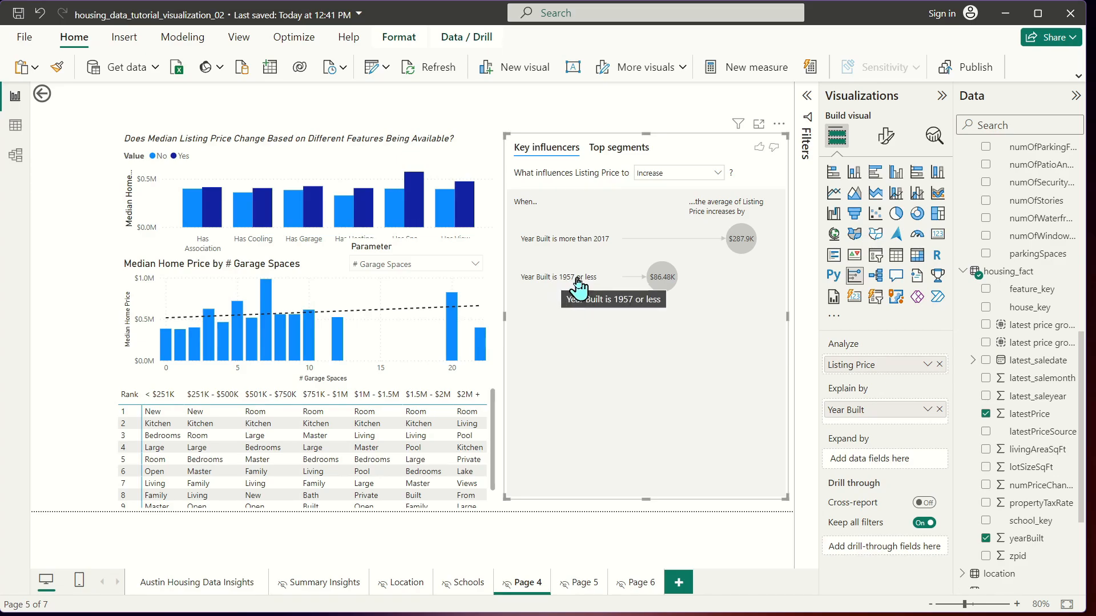
- Switch the Parameter slicer to Year Constructed and compare the median home price chart with the key influencers
left_click(386, 266)
scroll(391, 325, "down", 5)
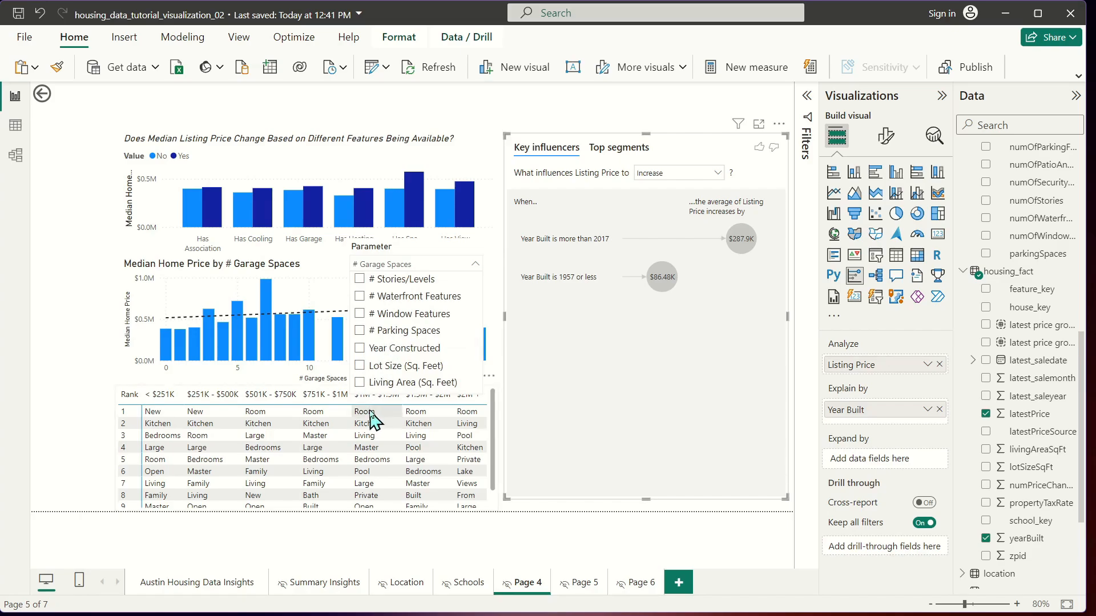
left_click(388, 348)
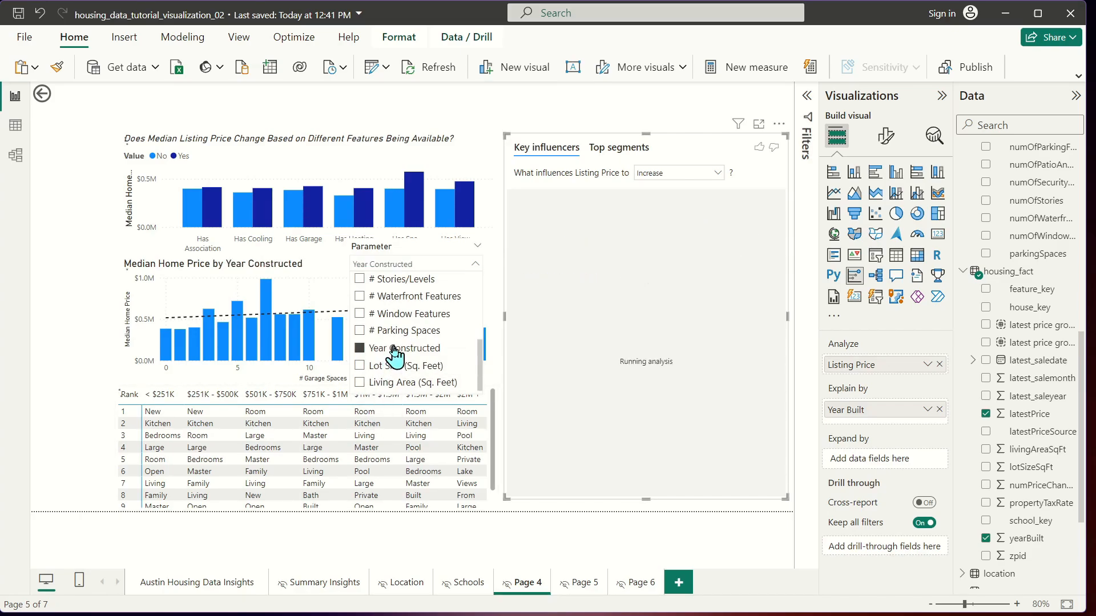
left_click(316, 276)
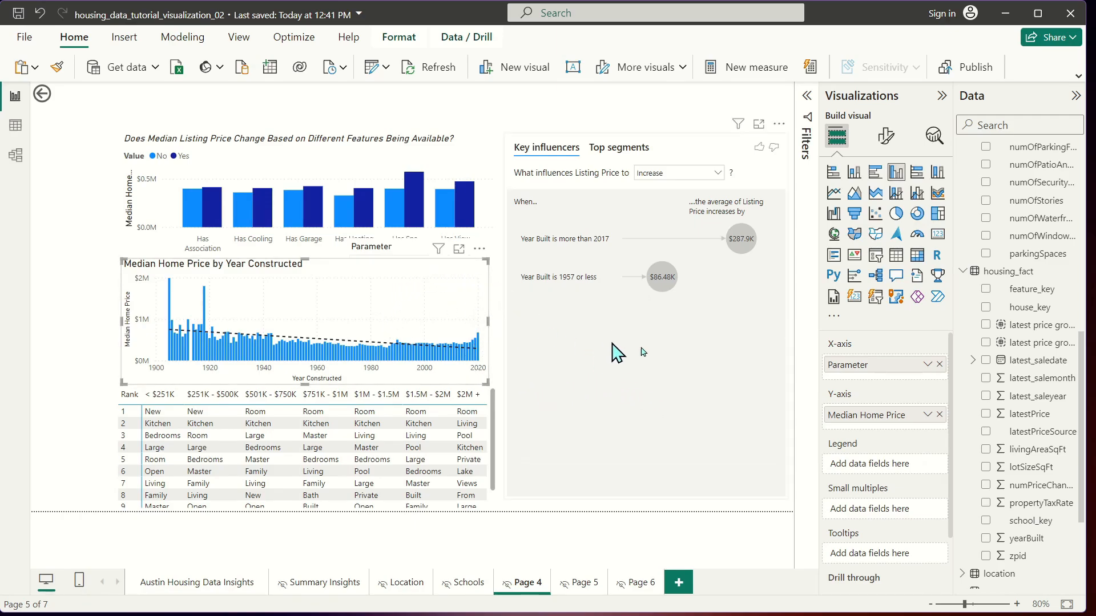
- Add livingAreaSqFt and lotSizeSqFt as explanatory fields in the Key influencers visual
left_click(671, 152)
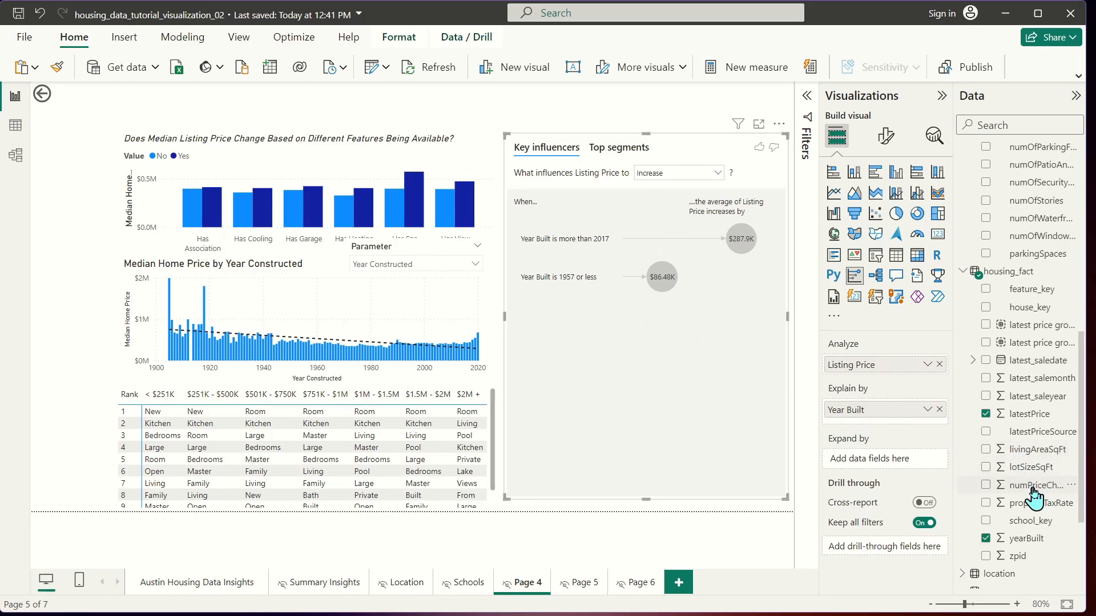
left_click_drag(1027, 449, 899, 428)
left_click_drag(964, 469, 881, 432)
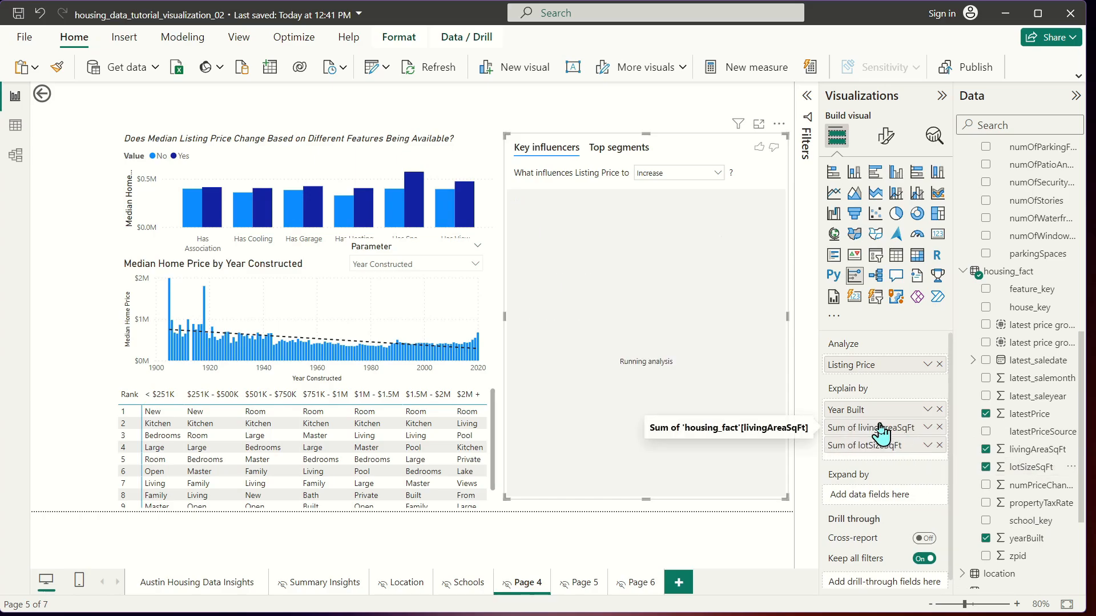
- Rename the visual's livingAreaSqFt and lotSizeSqFt fields as "Living Area (Sq. Ft)" and "Lot Size (Sq. Ft)"
double_click(879, 428)
type("Li")
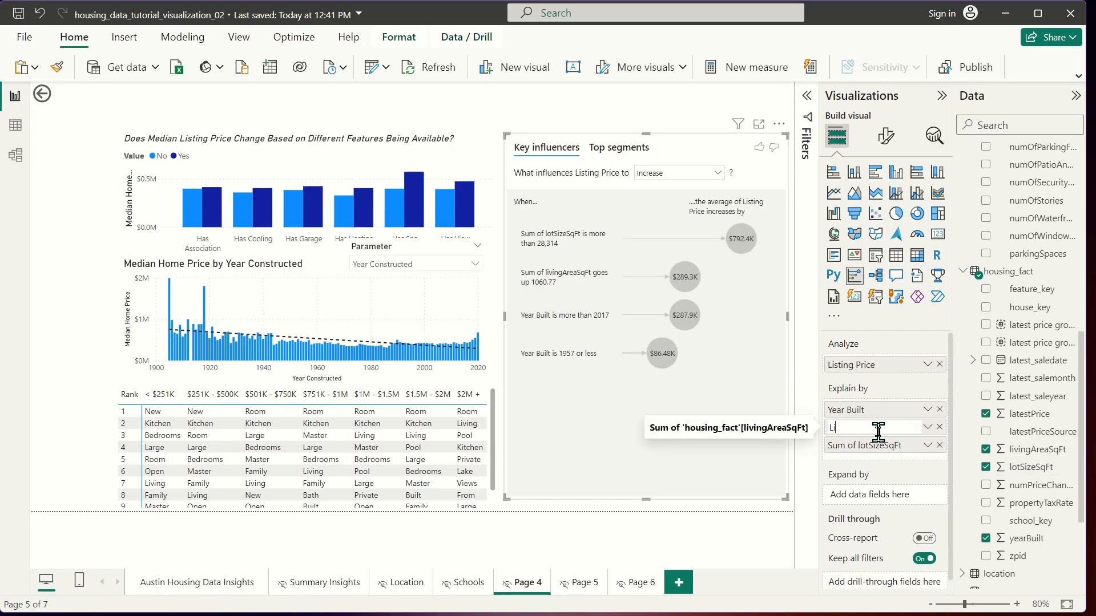
type("ving Area (Sq. Ft")
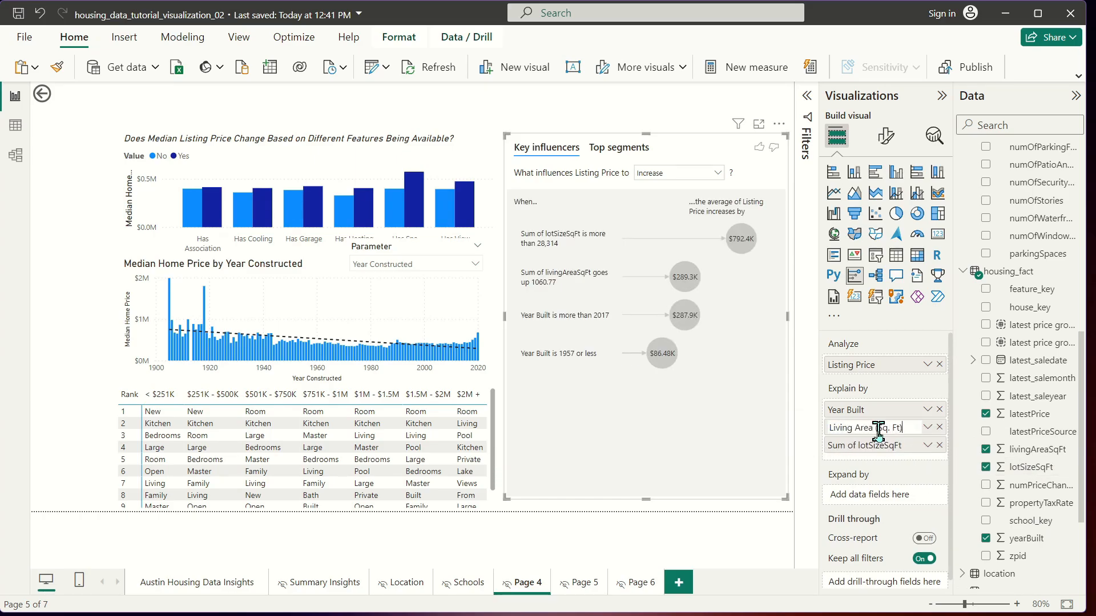
key("Return")
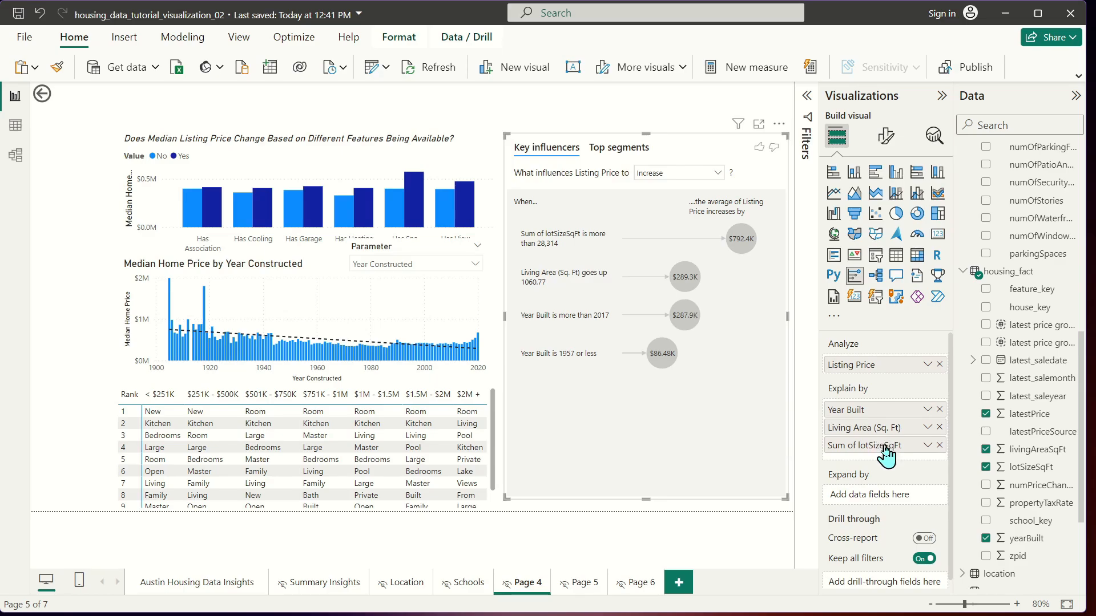
double_click(882, 446)
type("Lot Size (")
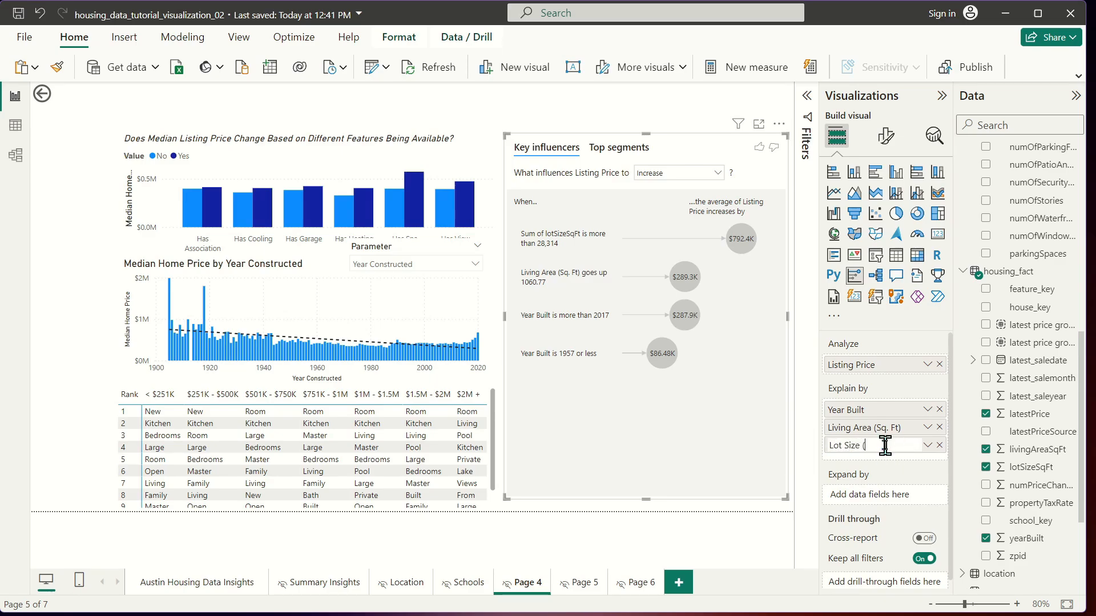
type("Sq. Ft)")
key("Return")
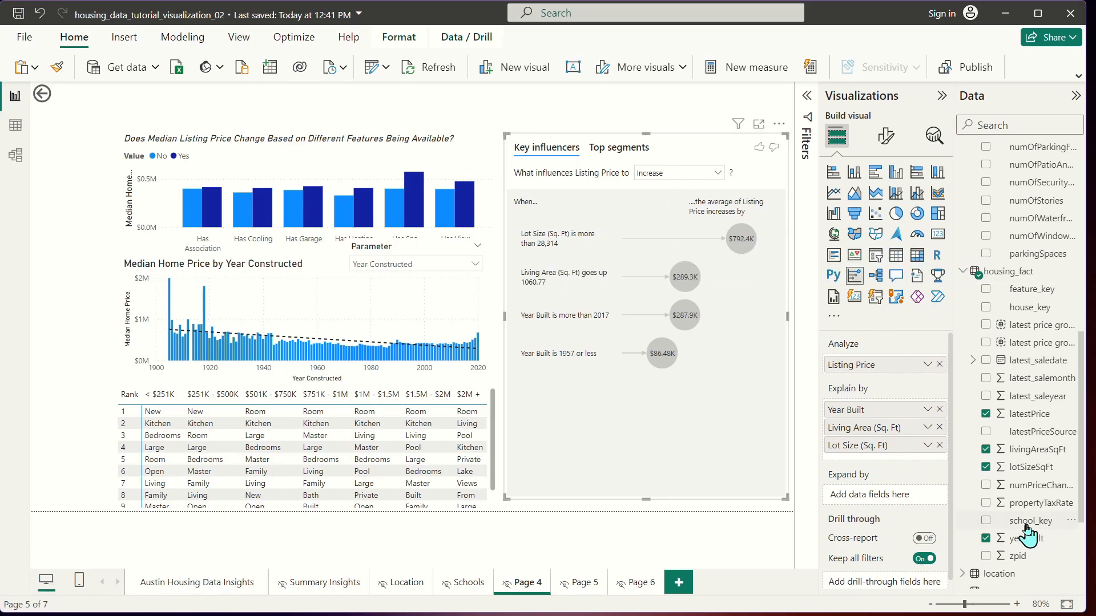
- Add garageSpaces, numOfAccessibilityFeatures, numOfAppliances, numOfBathrooms, numOfBedrooms and numOfCommunityFeatures from the house table as explanatory fields in the Key influencers visual
scroll(1040, 425, "down", 3)
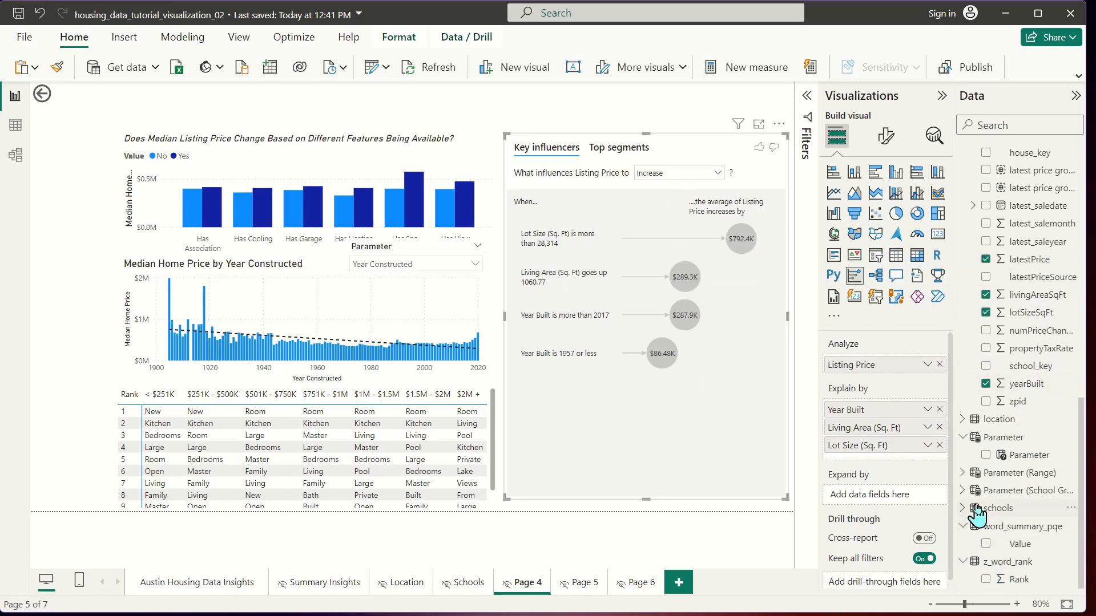
scroll(982, 428, "up", 6)
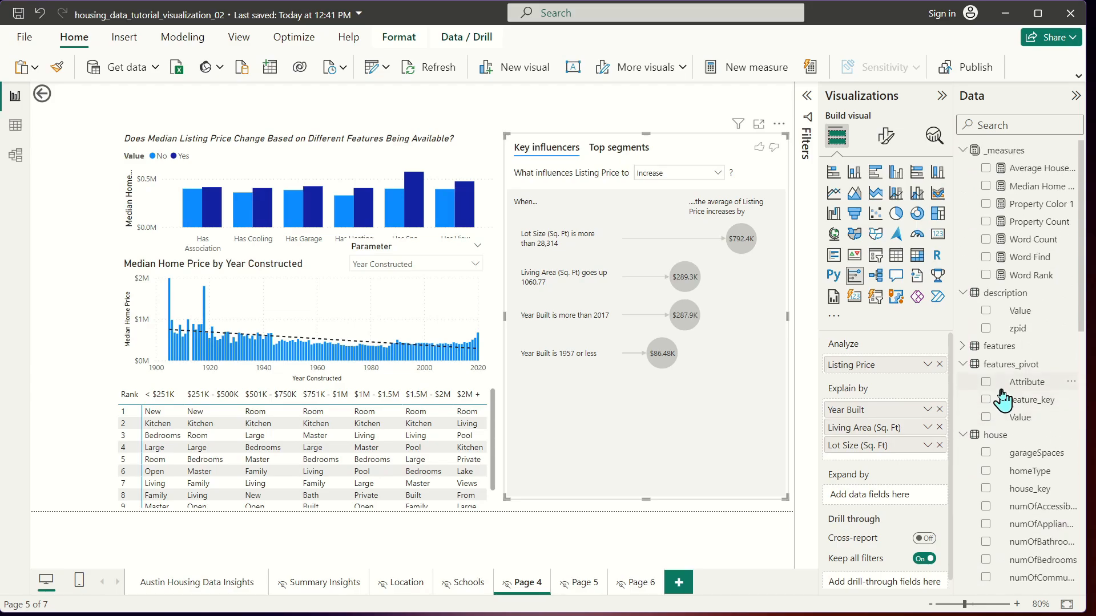
scroll(991, 445, "down", 4)
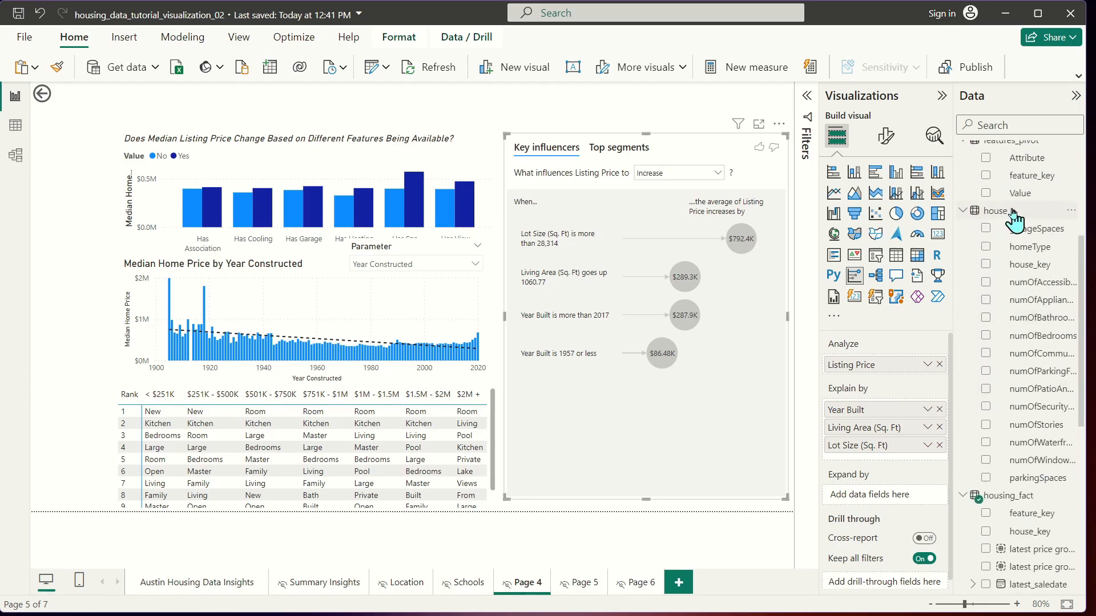
left_click(985, 229)
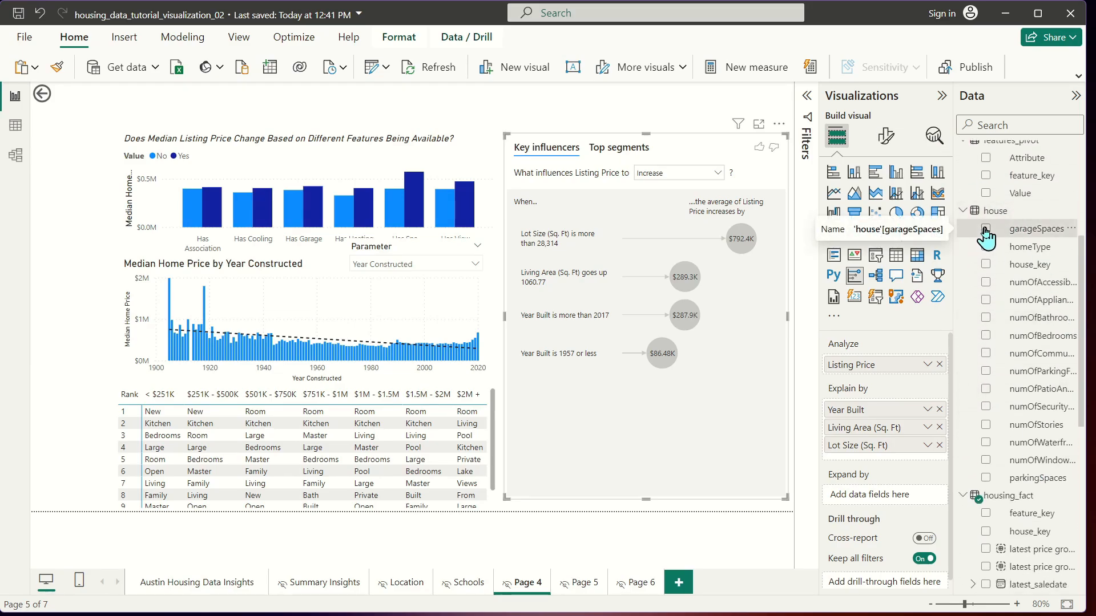
left_click(985, 282)
left_click(986, 300)
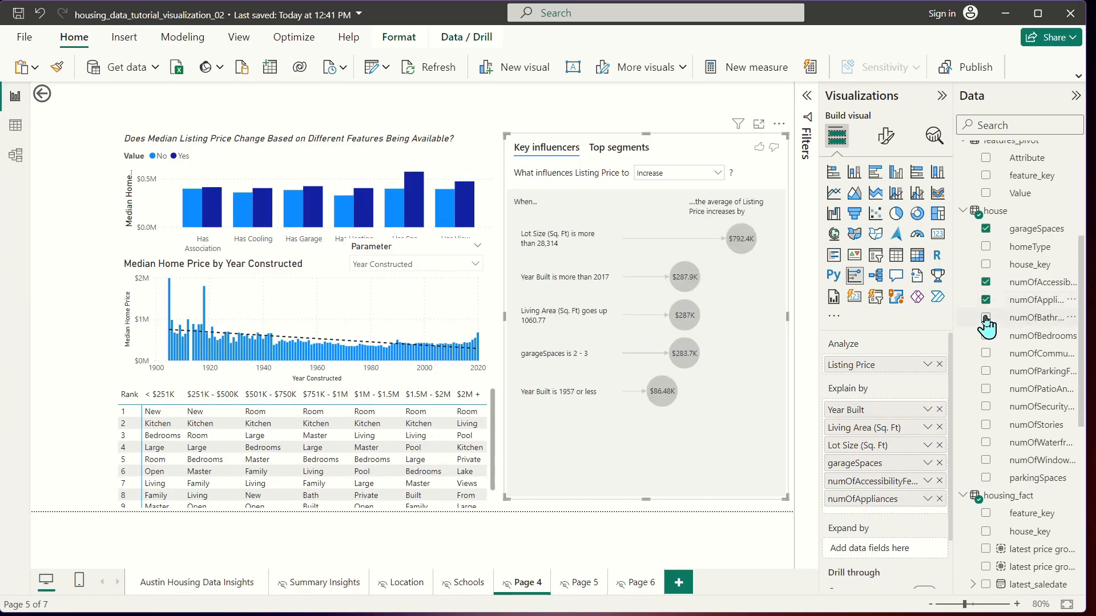
left_click(986, 318)
left_click(986, 336)
left_click(986, 354)
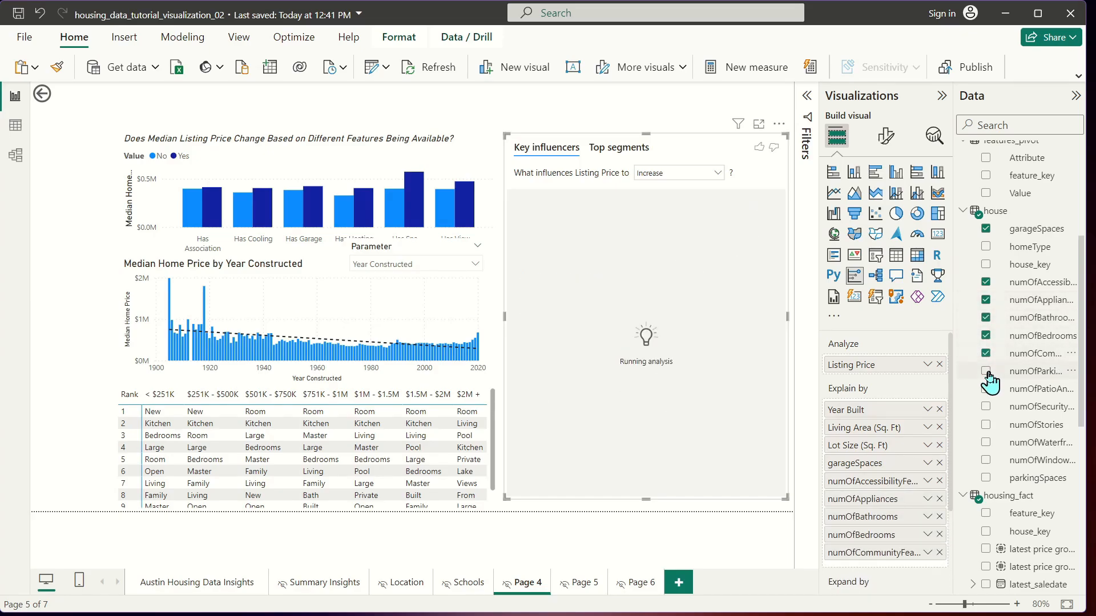
- Add the house table's parking, patio and porch, security, waterfront and window feature counts, plus numOfStories and parkingSpaces, as explanatory fields
left_click(986, 372)
left_click(985, 389)
left_click(985, 406)
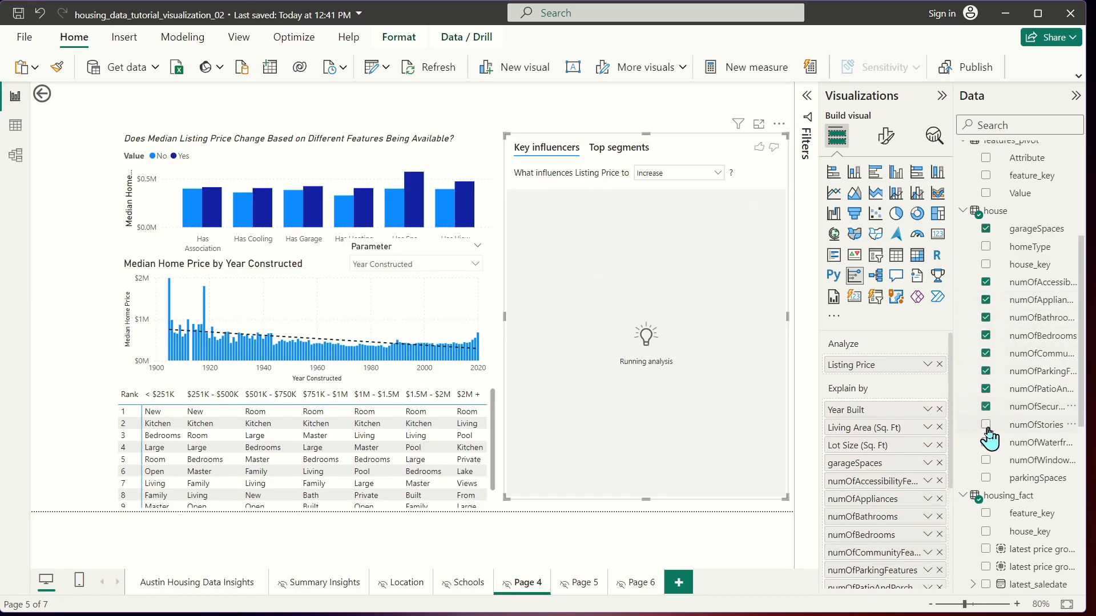
left_click(986, 425)
left_click(986, 442)
left_click(985, 460)
left_click(985, 479)
scroll(898, 410, "up", 10)
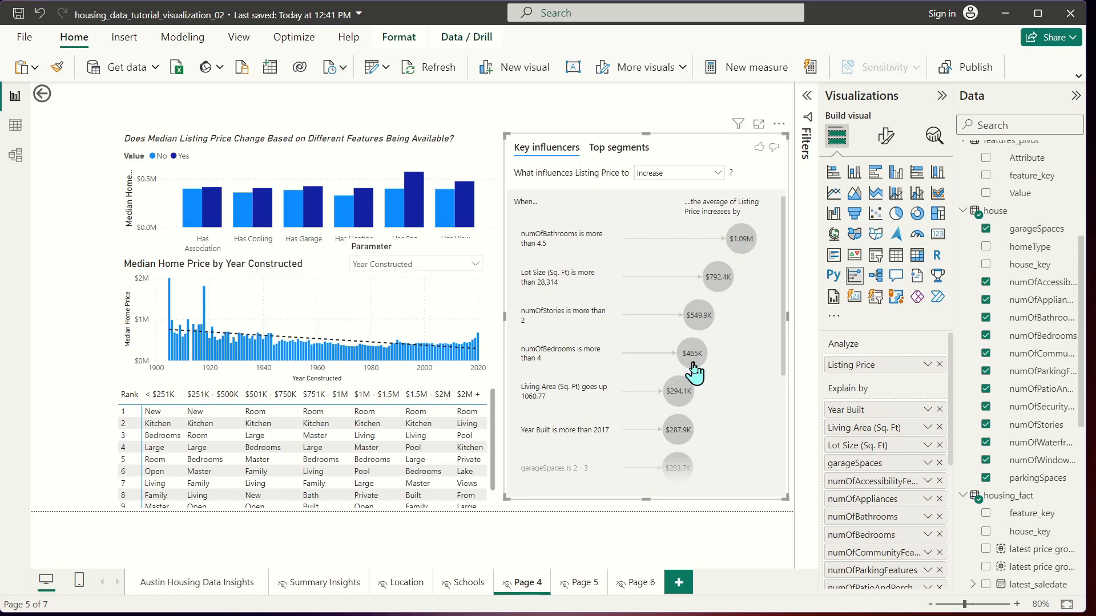
- Review the ranked influencers for Listing Price and rename the visual's garageSpaces field as "Garage Spaces"
scroll(702, 365, "down", 3)
scroll(708, 371, "down", 1)
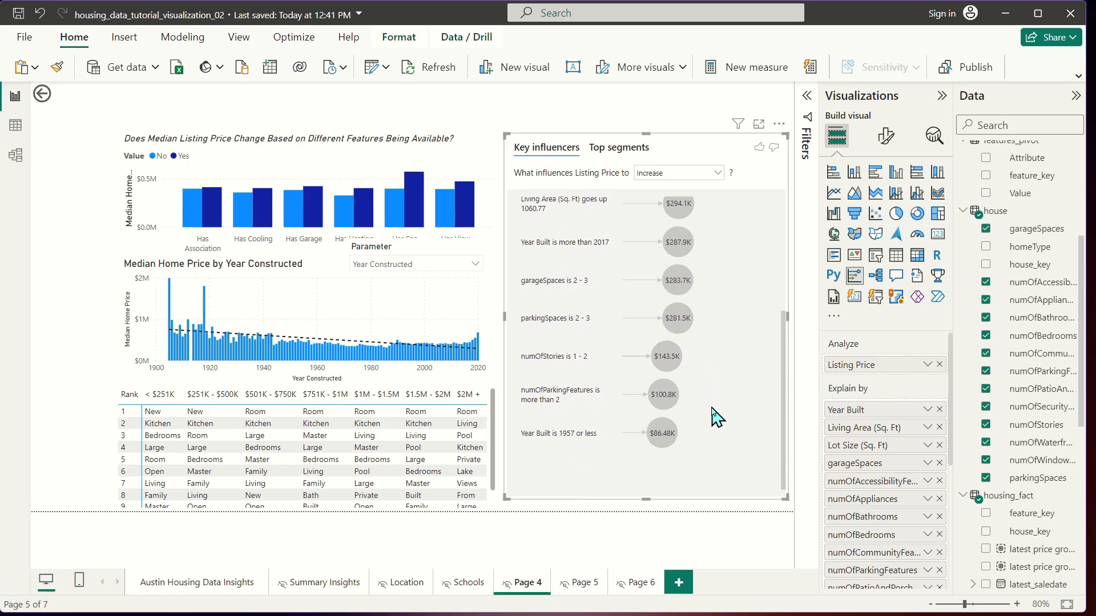
scroll(713, 417, "up", 5)
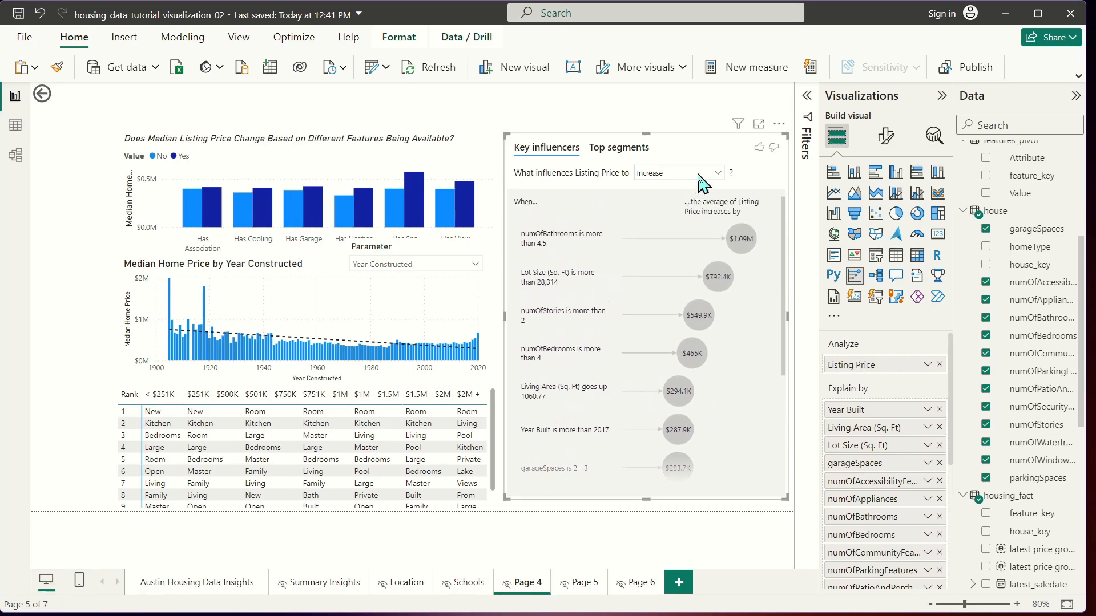
left_click(699, 121)
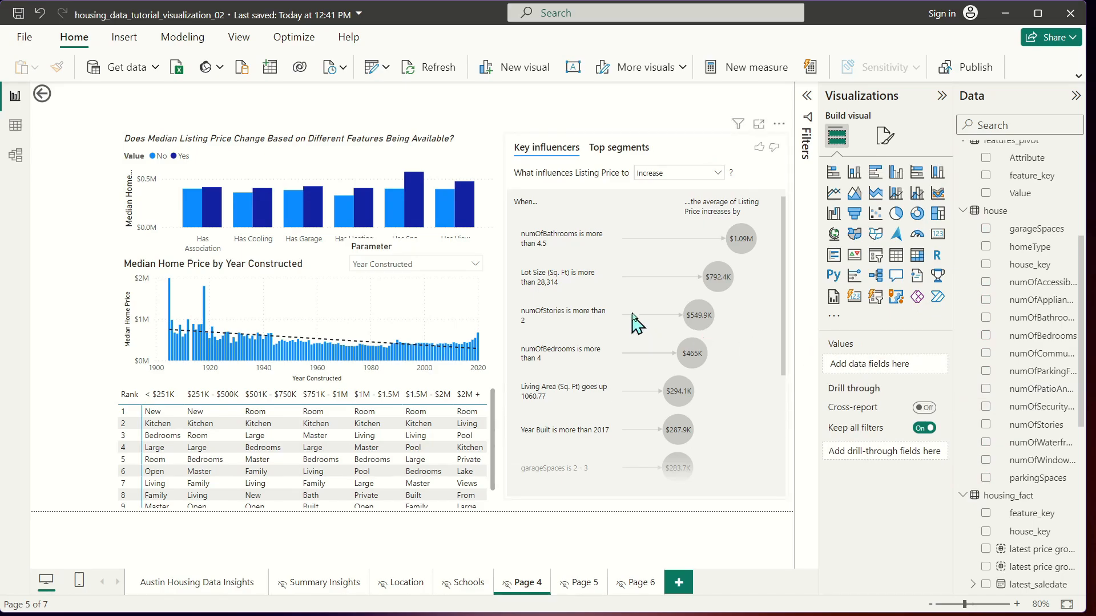
left_click(654, 147)
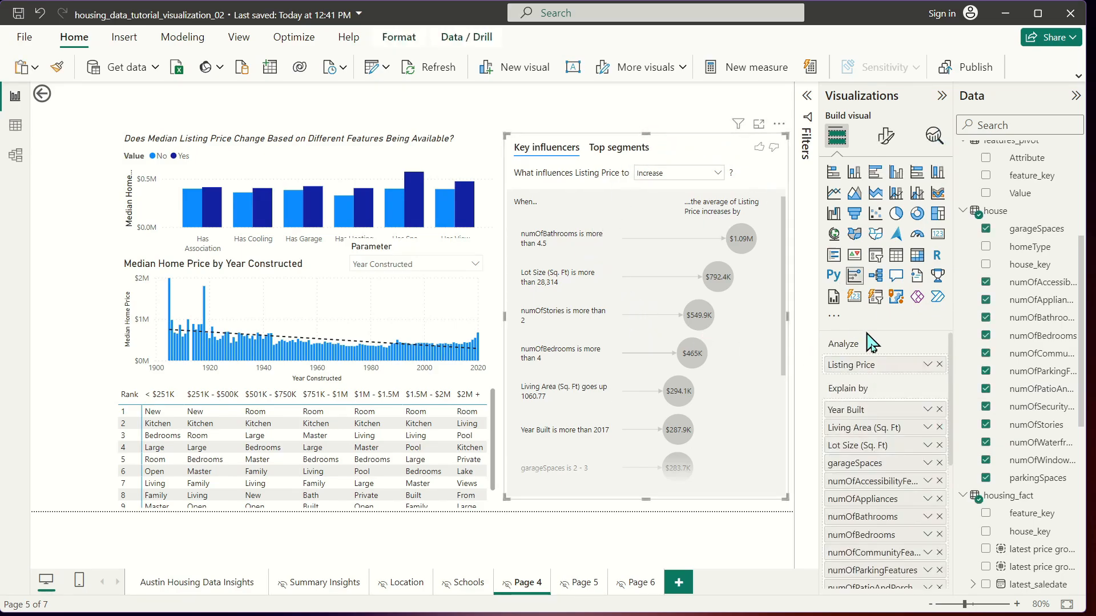
double_click(865, 464)
type("Gara")
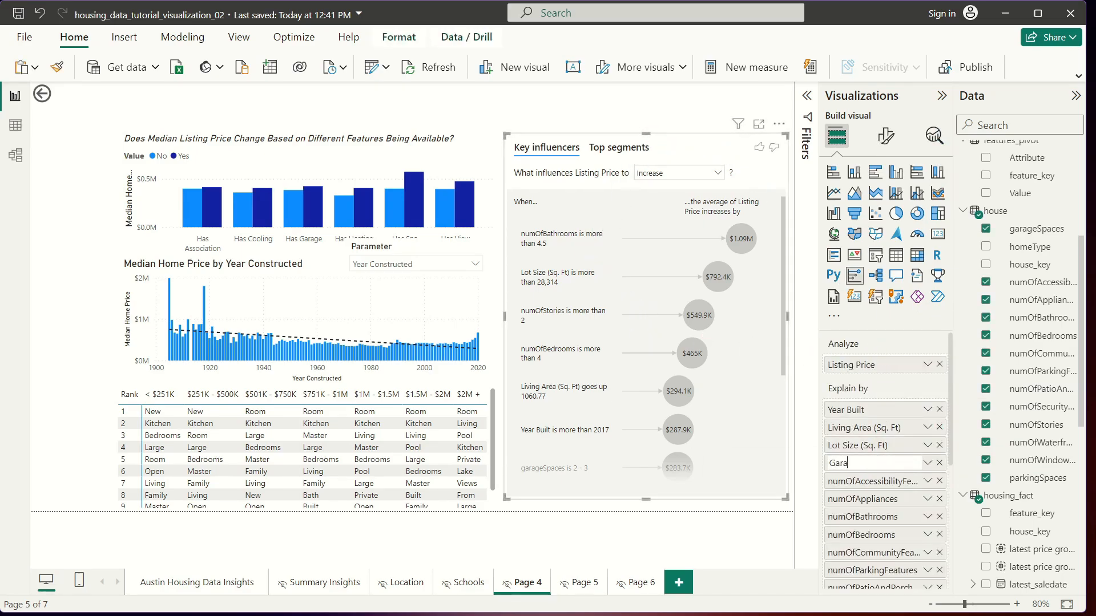
type("ge Spaces")
key("Return")
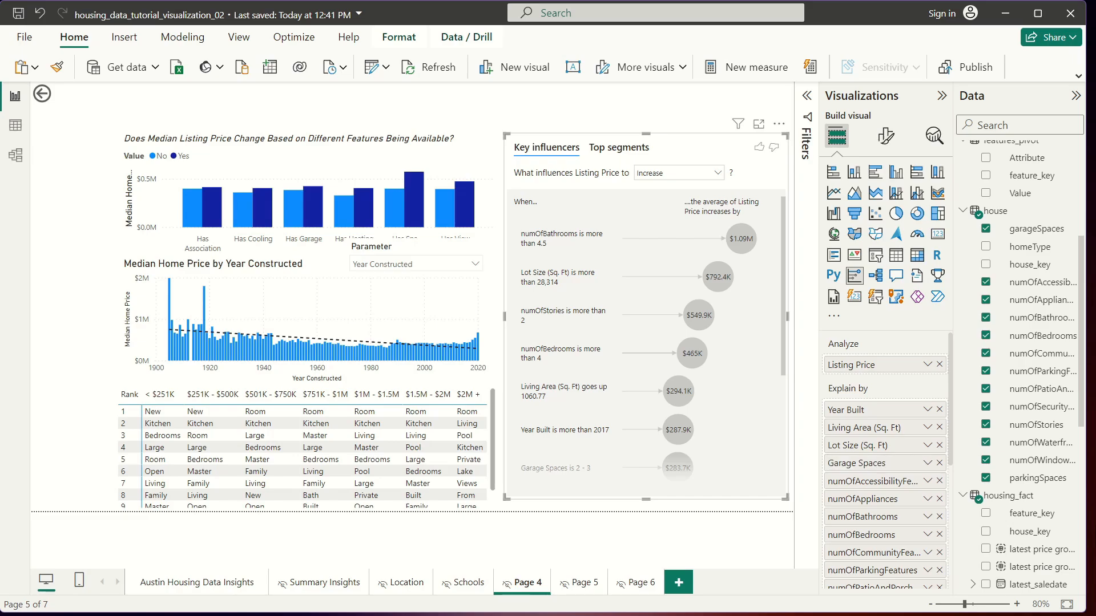
- Rename the visual's accessibility and appliance count fields as "# of Accessibility Features" and "# of Appliances"
double_click(851, 485)
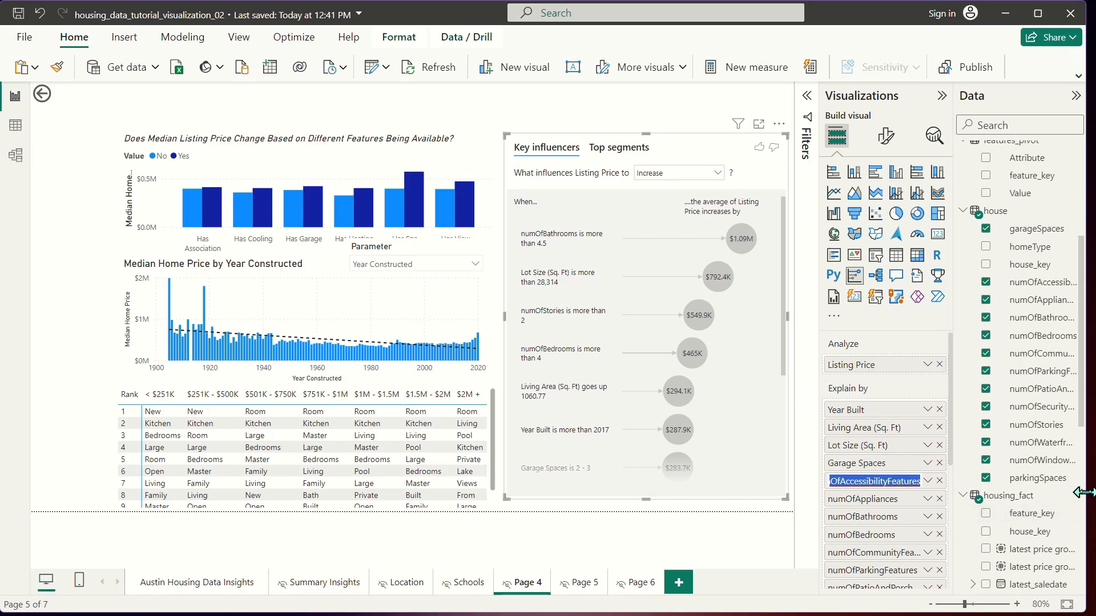
type("# of Access")
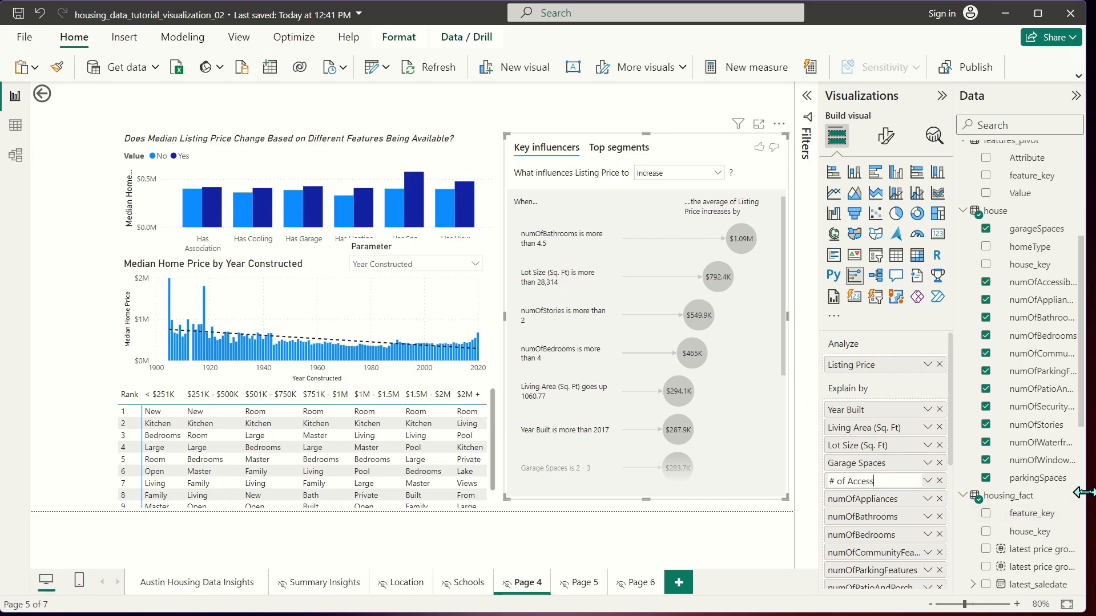
type("ibility Features")
key("Return")
double_click(865, 500)
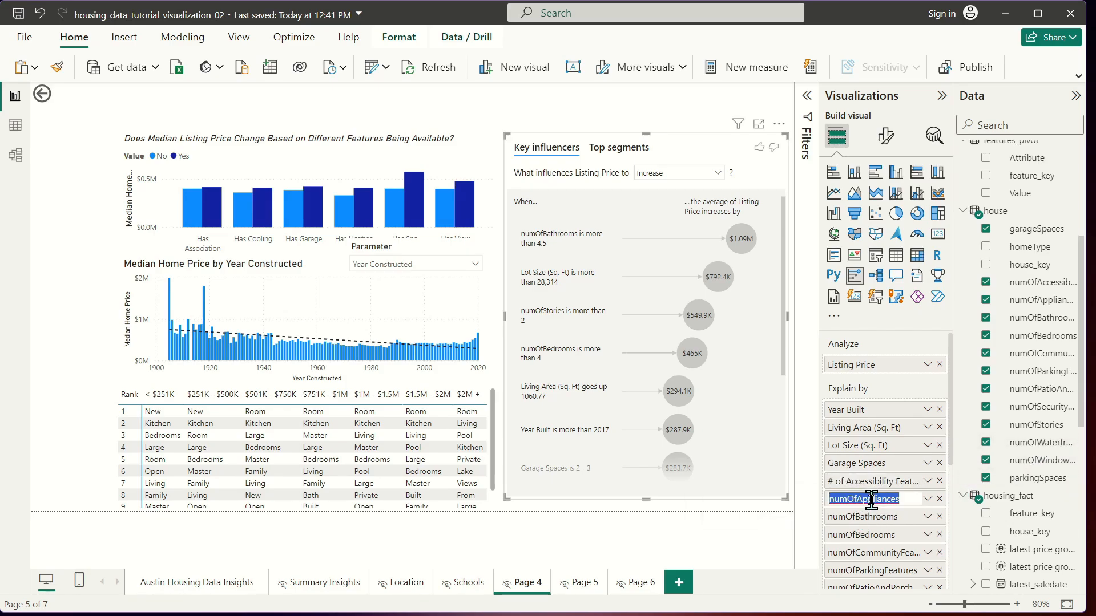
type("#")
key("Return")
- Rename the visual's numOfBathrooms and numOfBedrooms fields as "# of Bathrooms" and "# of Bedrooms"
double_click(870, 516)
type("#")
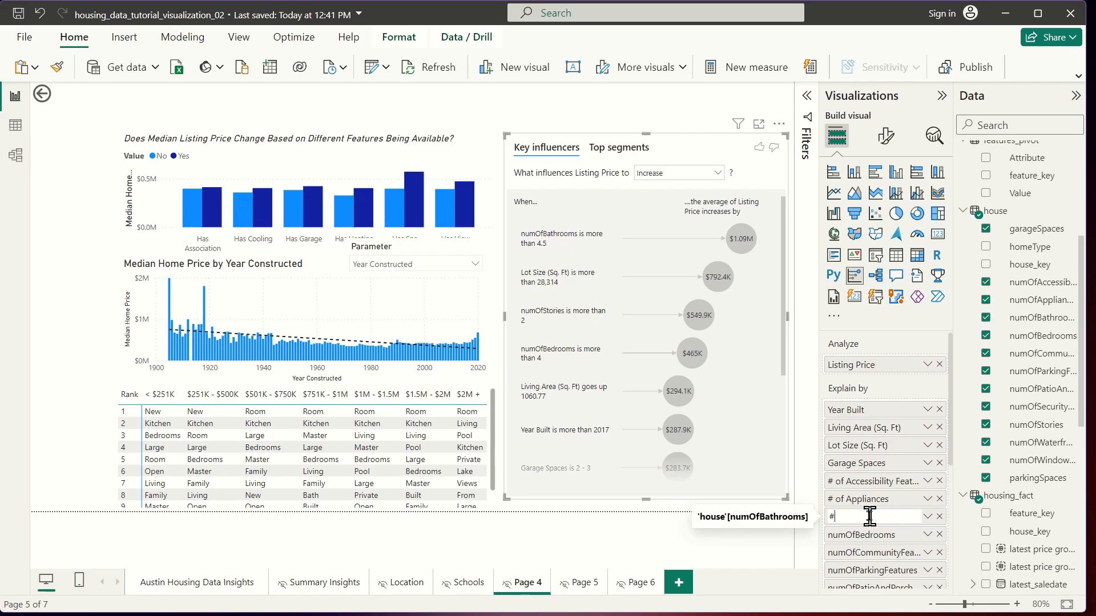
type(" of Bathrooms")
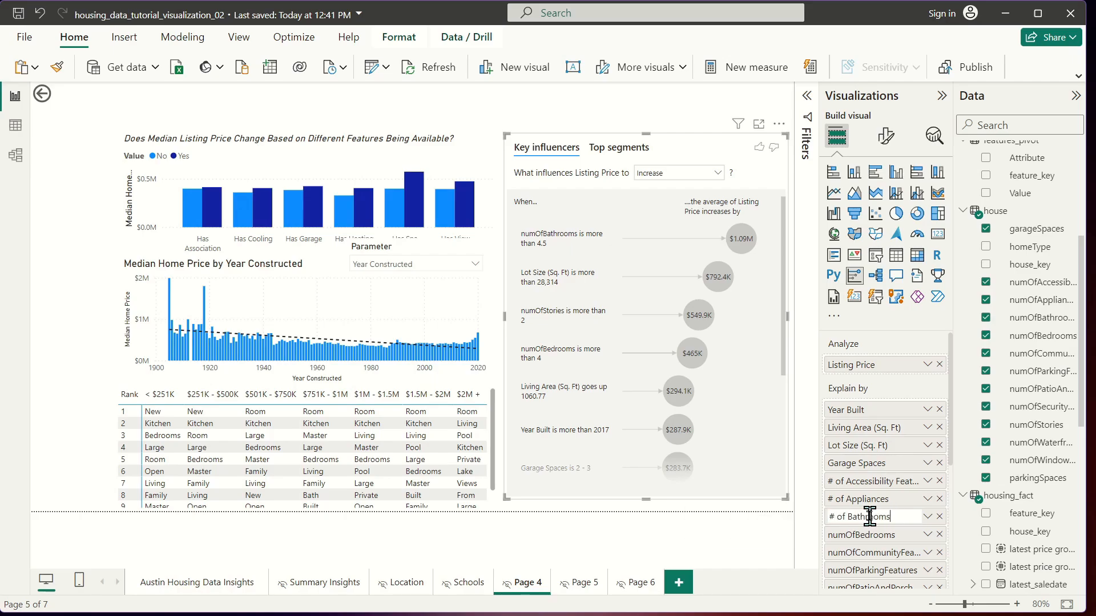
key("Return")
double_click(857, 534)
type("#")
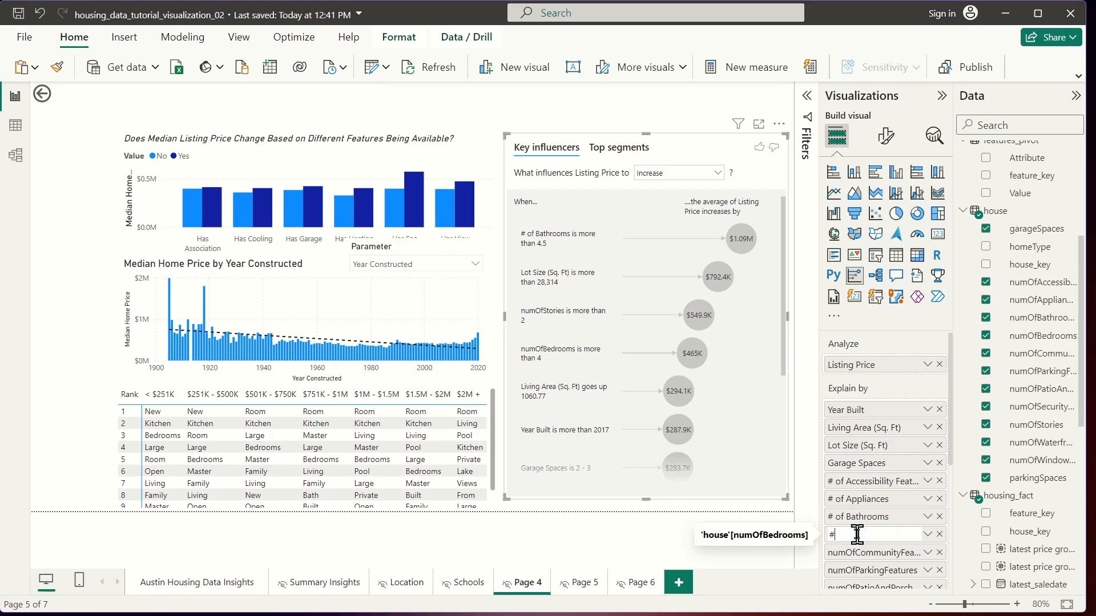
type(" of Bedrooms")
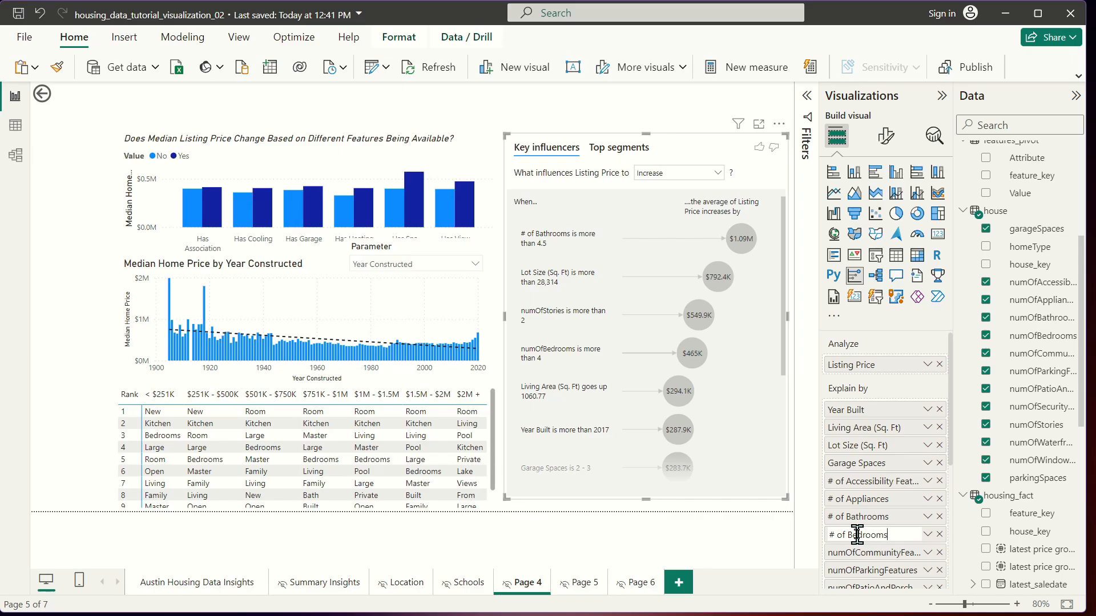
key("Return")
- Rename the visual's numOfCommunityFeatures and numOfParkingFeatures fields as "# of Community Features" and "# of Parking Features"
double_click(866, 552)
type("#")
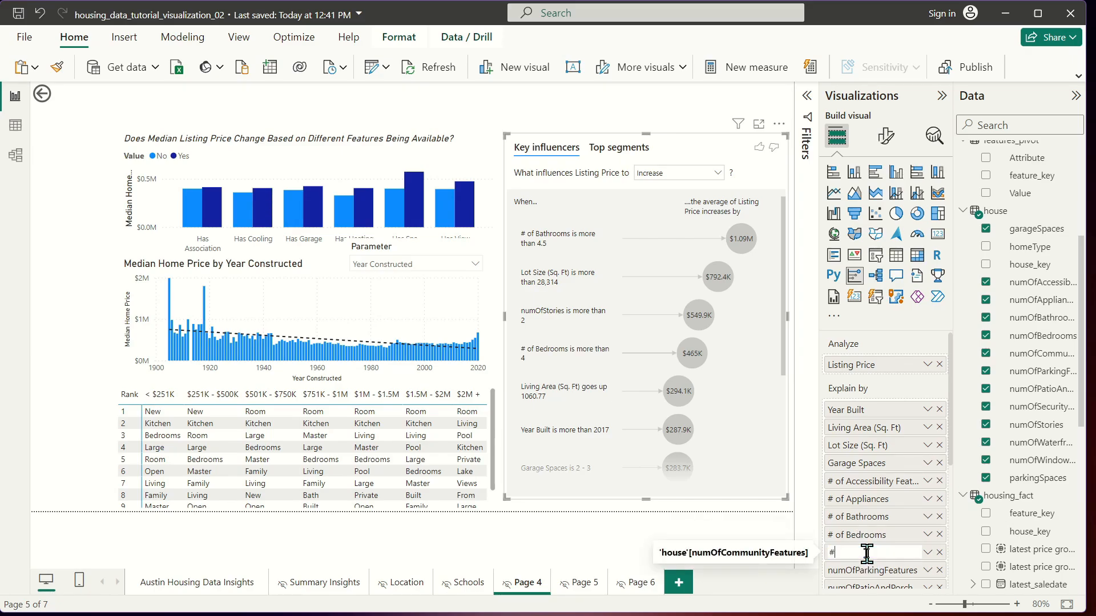
type(" of Community Featu")
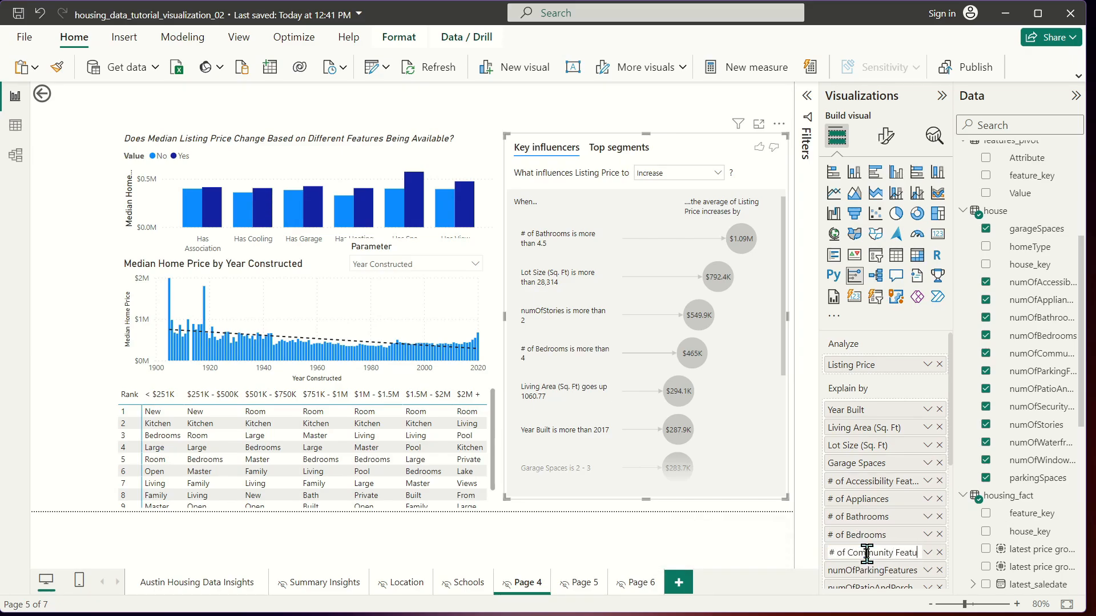
type("res")
key("Return")
double_click(867, 570)
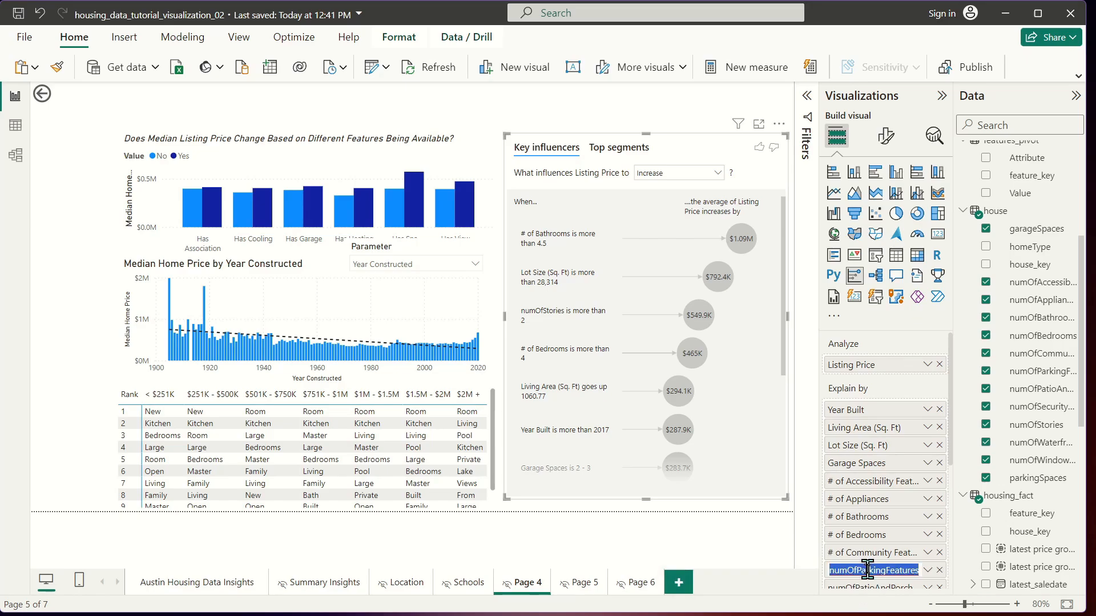
type("# of Parking Featu")
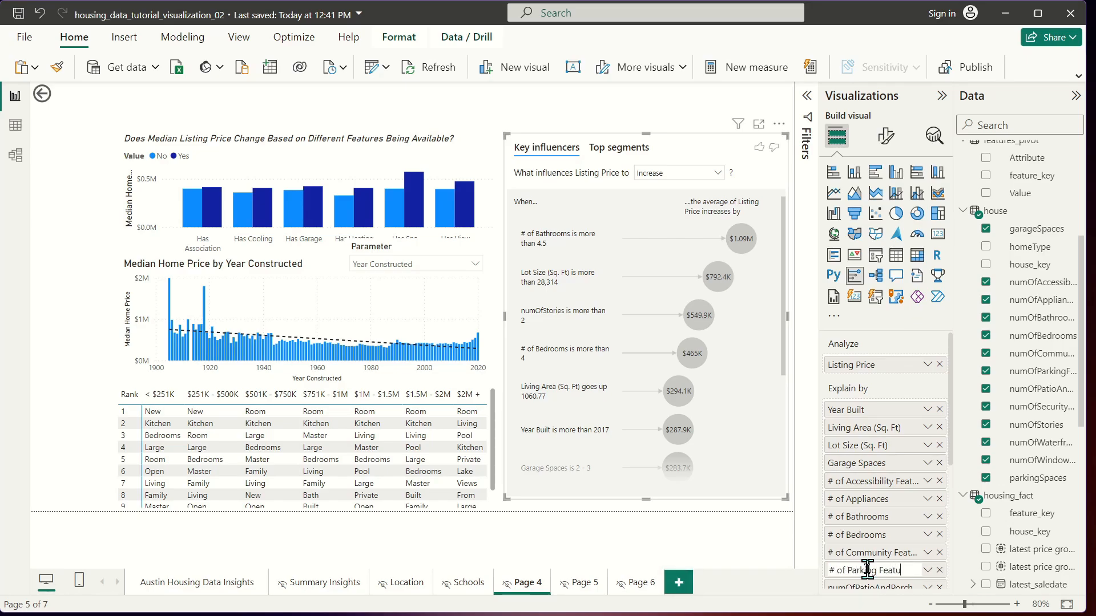
type("res")
key("Return")
- Rename the visual's numOfPatioAndPorchFeatures and numOfSecurityFeatures fields as "# of Patio/Porch Features" and "# of Security Features"
scroll(905, 506, "down", 5)
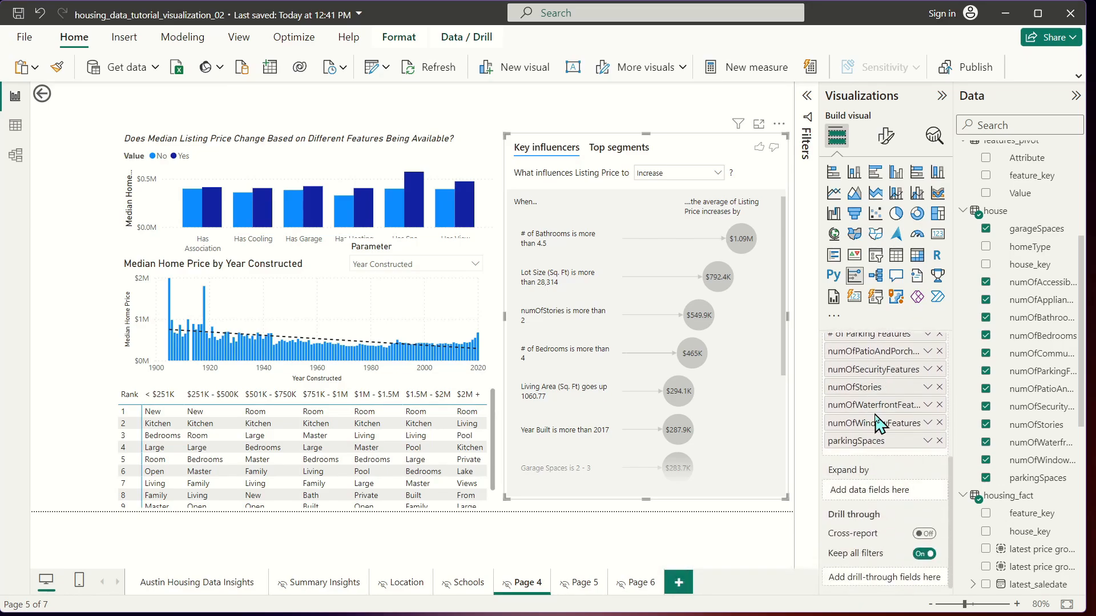
double_click(888, 351)
type("#")
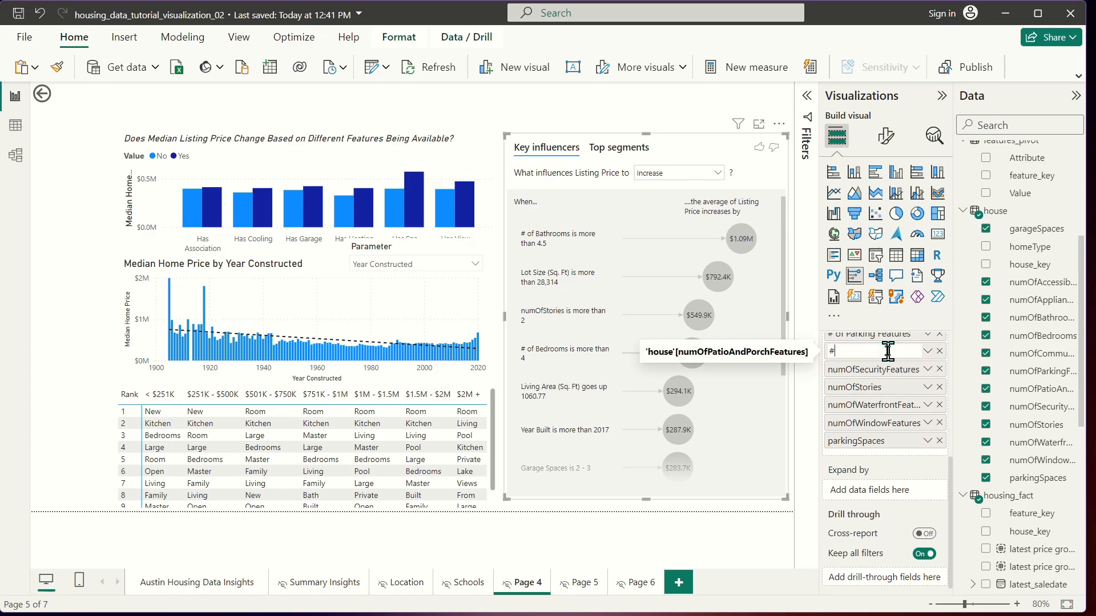
type(" of Patio/Porch F")
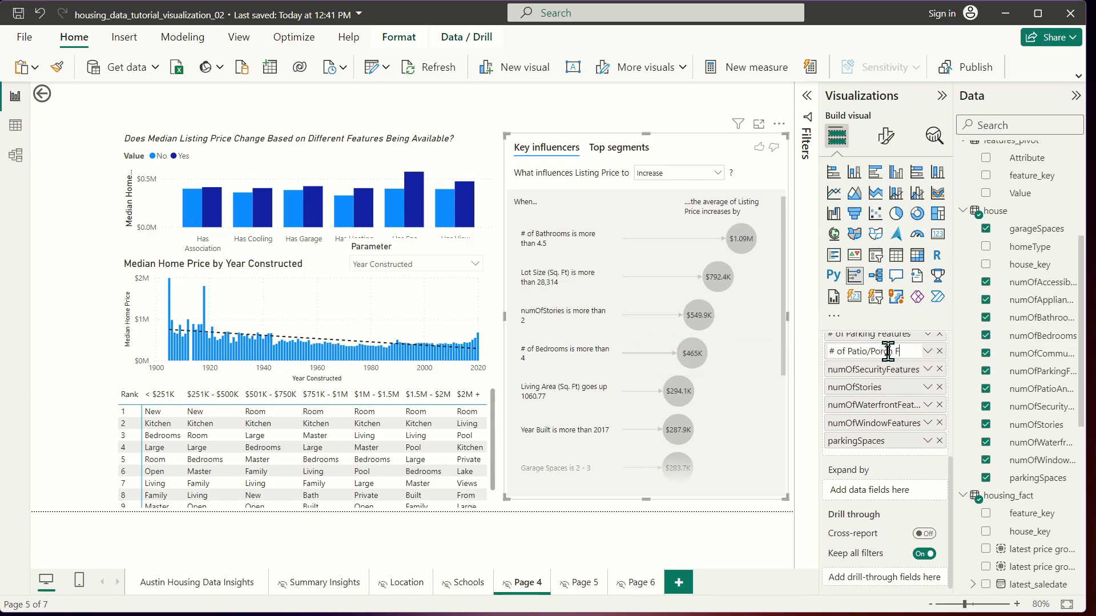
type("eatures")
key("Return")
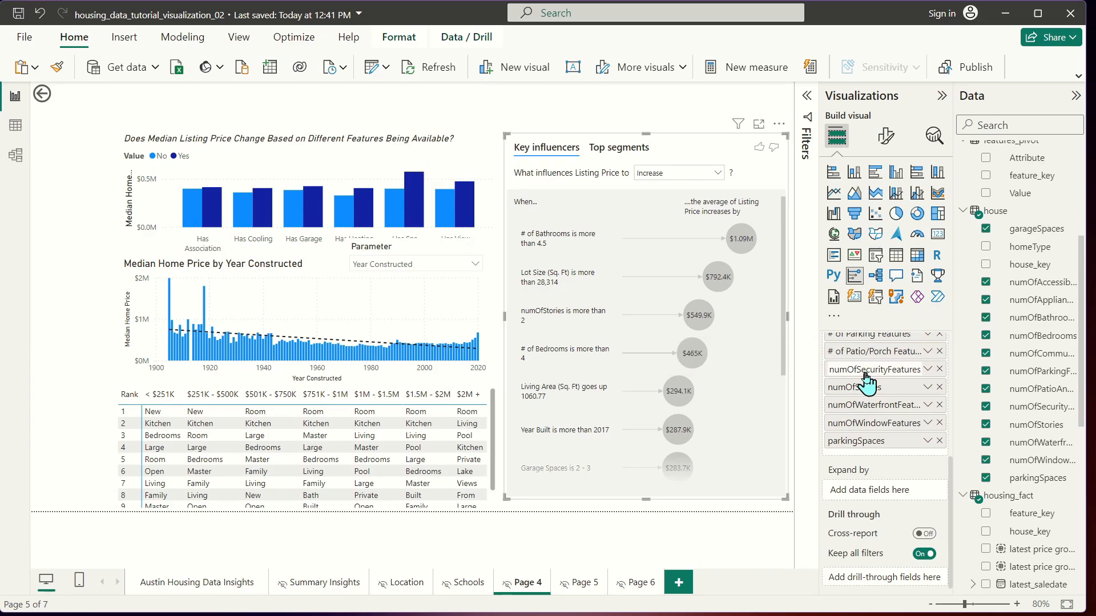
double_click(866, 369)
type("# f")
type("f Security Features")
key("Return")
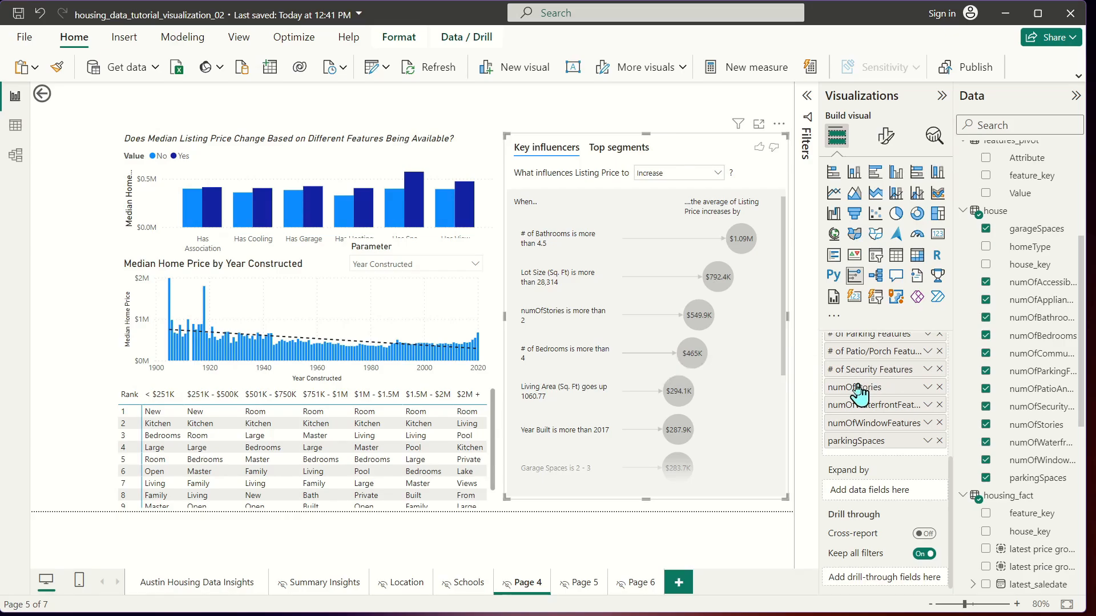
- Rename the visual's numOfStories and numOfWaterfrontFeatures fields as "# of Stories" and "# of Waterfront Features"
double_click(856, 387)
type("# of")
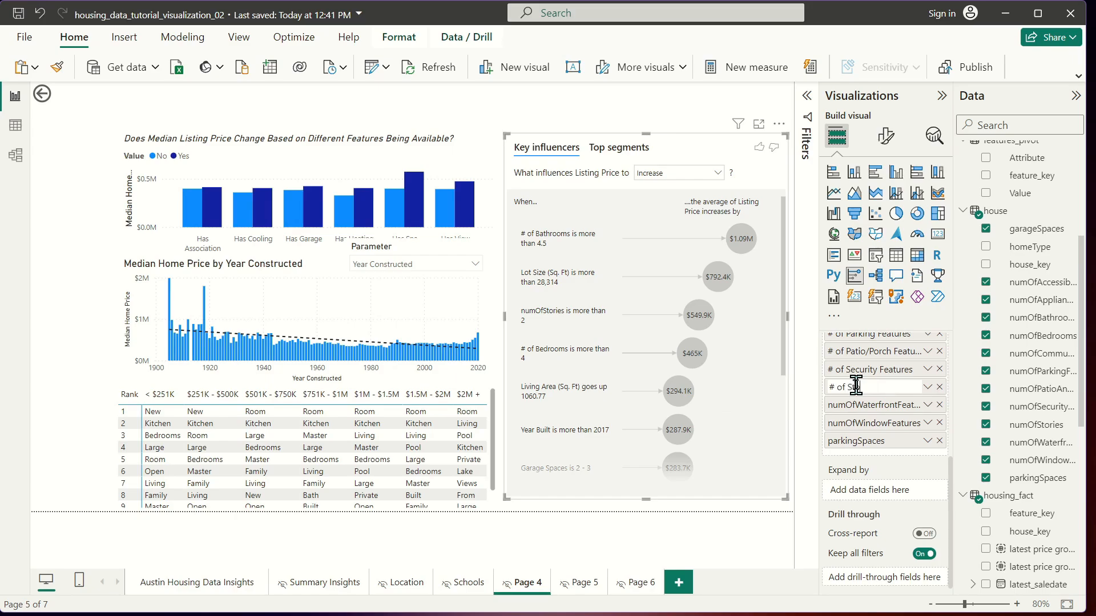
key("Return")
double_click(859, 404)
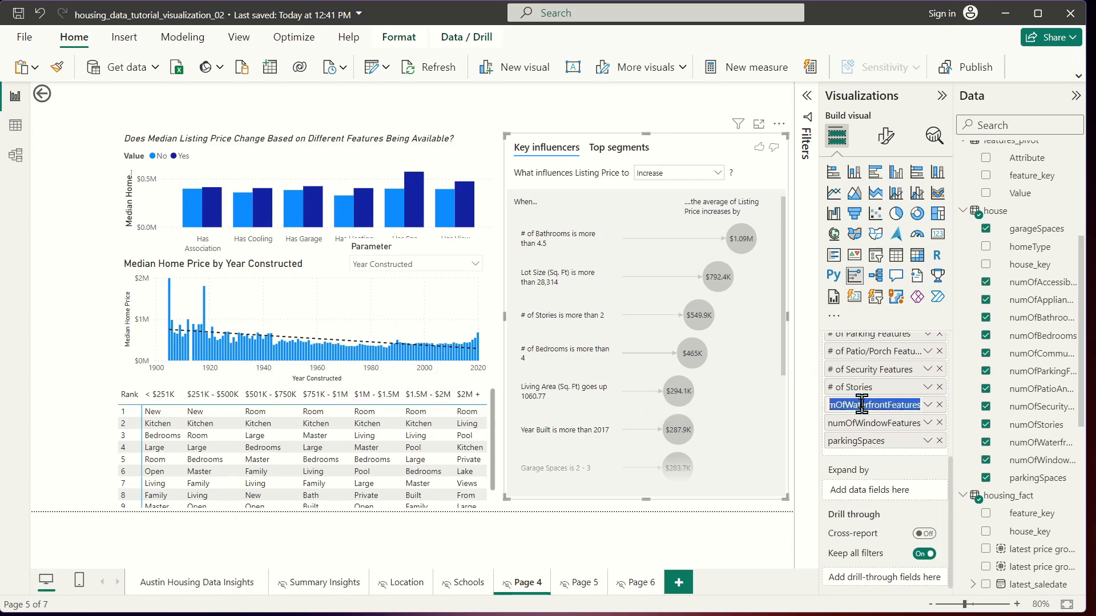
type("# of Waterfront")
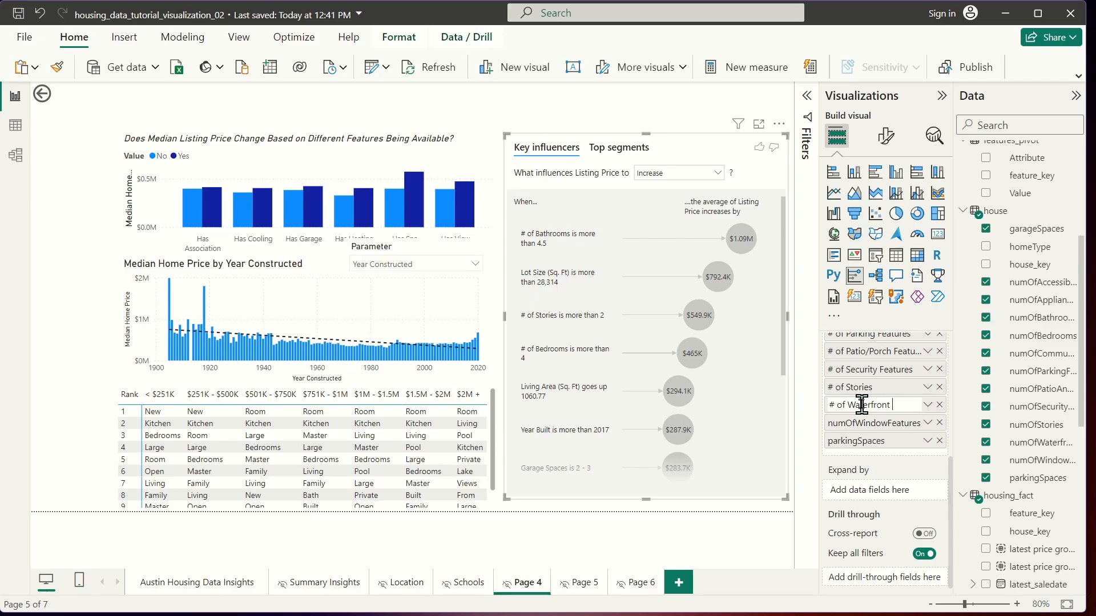
type(" Features")
key("Return")
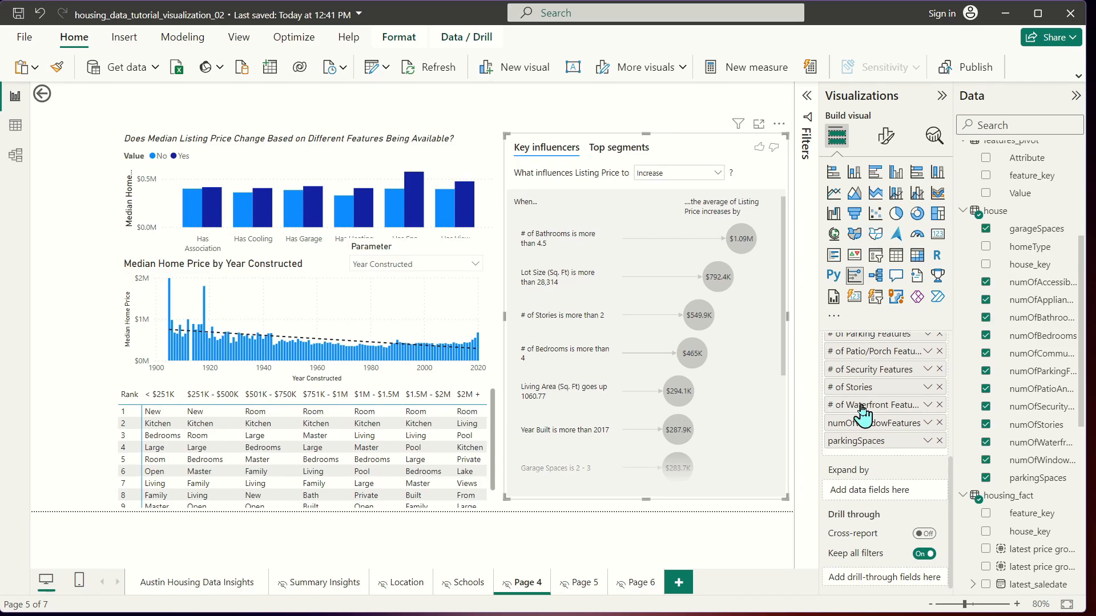
- Rename the Key influencers visual's numOfWindowFeatures field as "# of Window Features"
double_click(859, 423)
type("#")
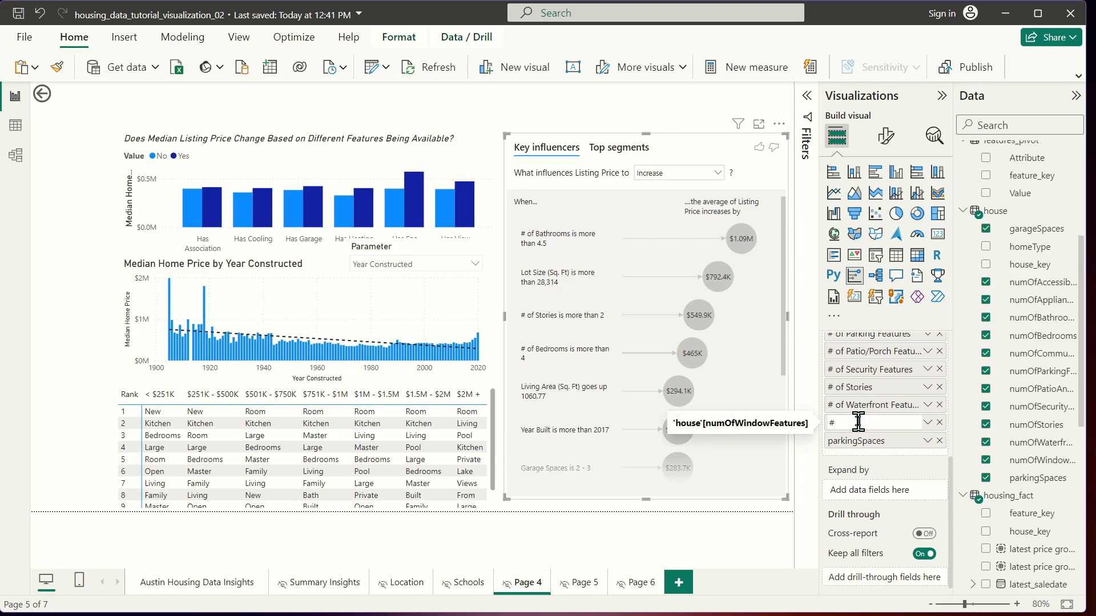
type(" of Window Fea")
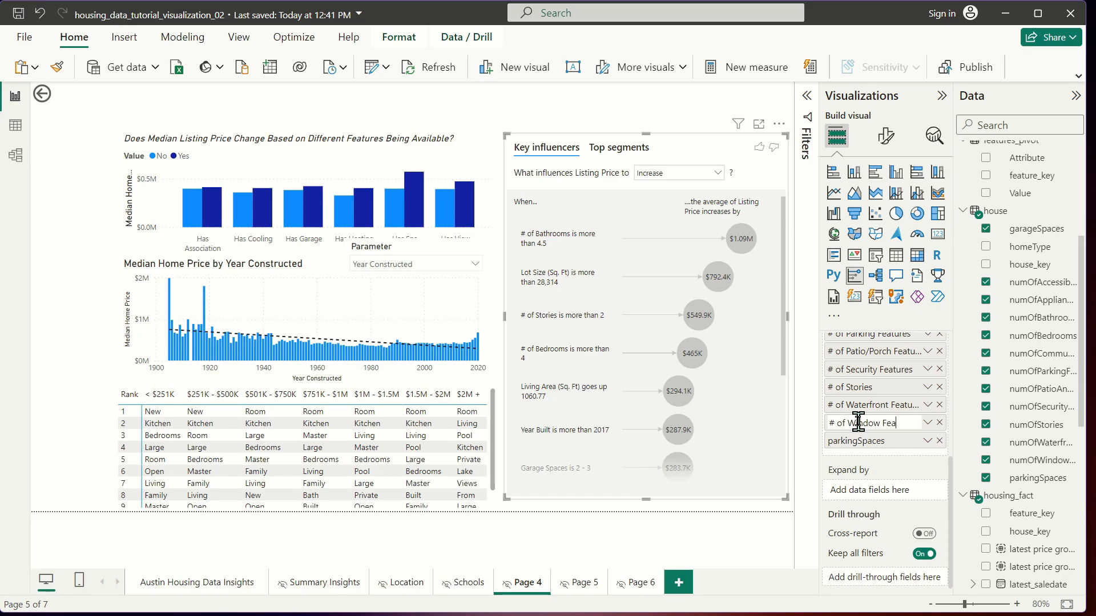
type("tures")
key("Return")
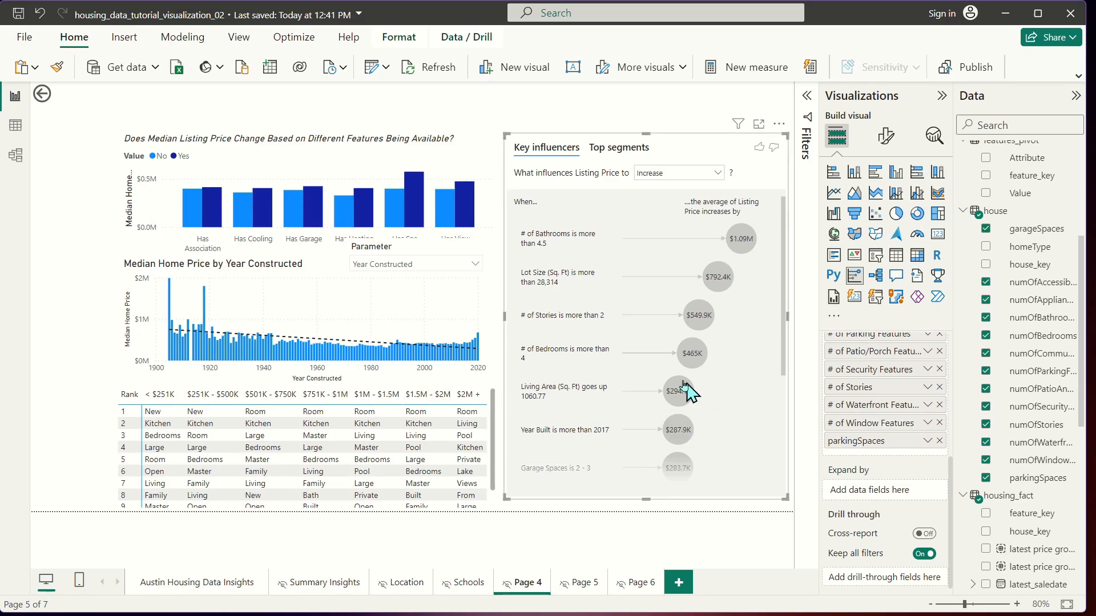
- Rename the Key influencers visual's parkingSpaces field as "# of Parking Spaces"
scroll(655, 341, "down", 1)
scroll(651, 340, "down", 3)
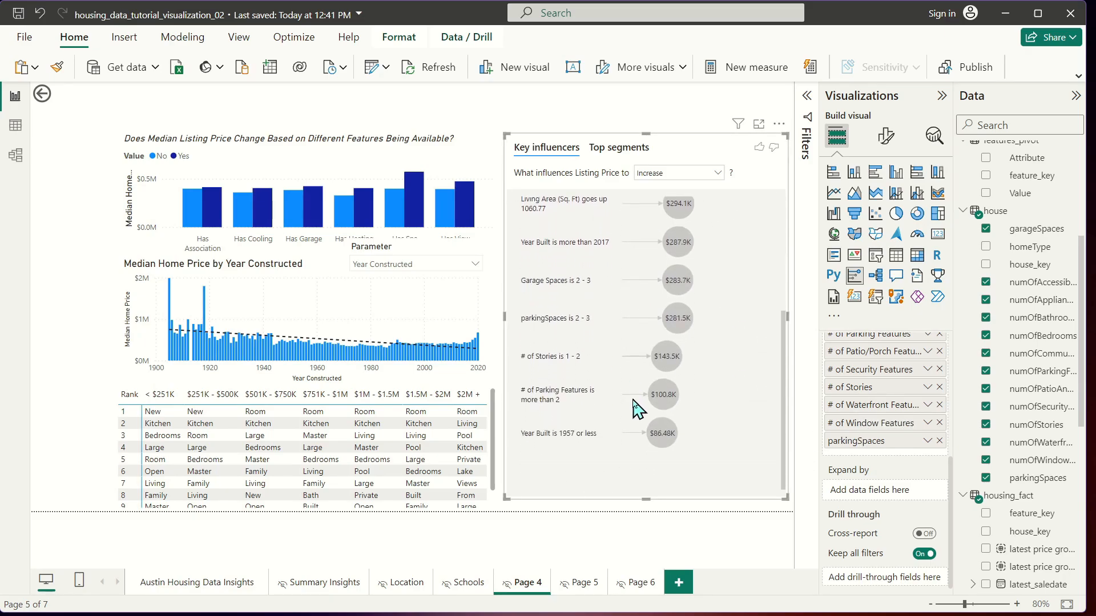
scroll(648, 399, "up", 4)
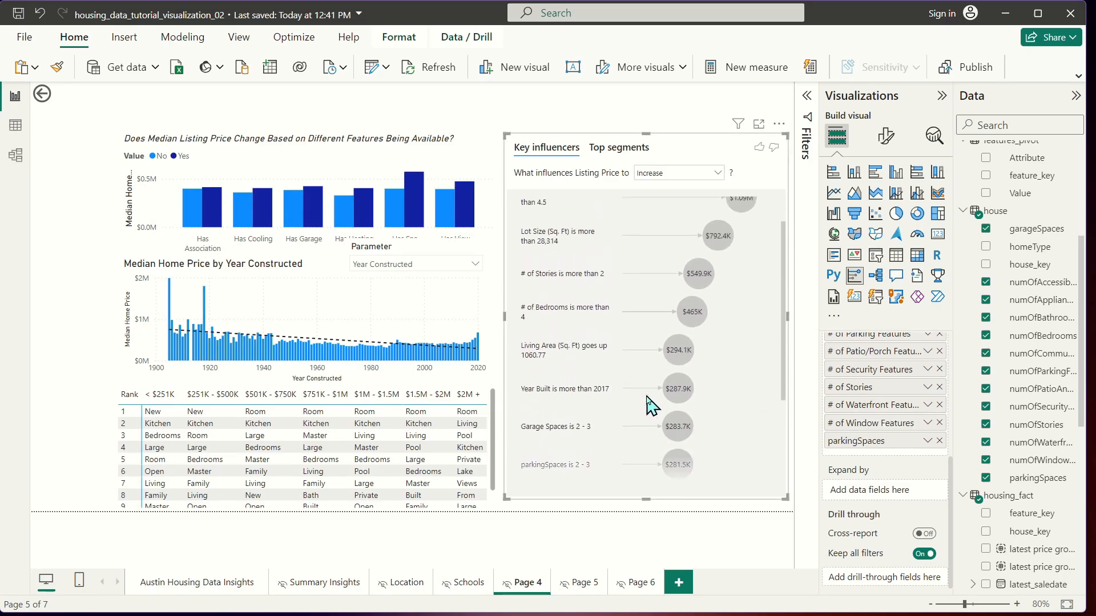
double_click(884, 441)
type("# of P")
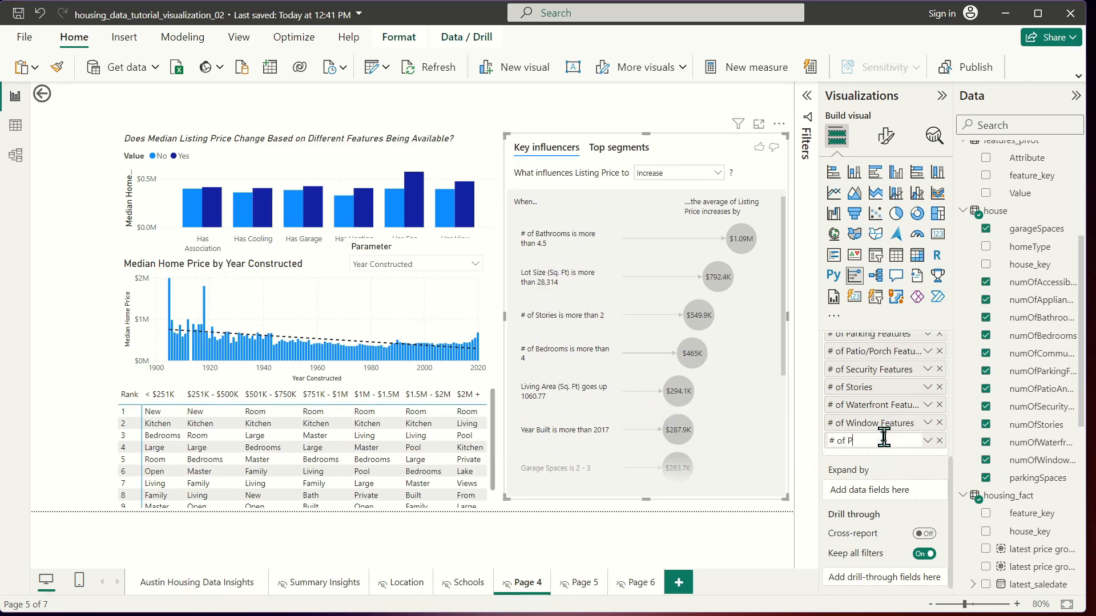
key("Return")
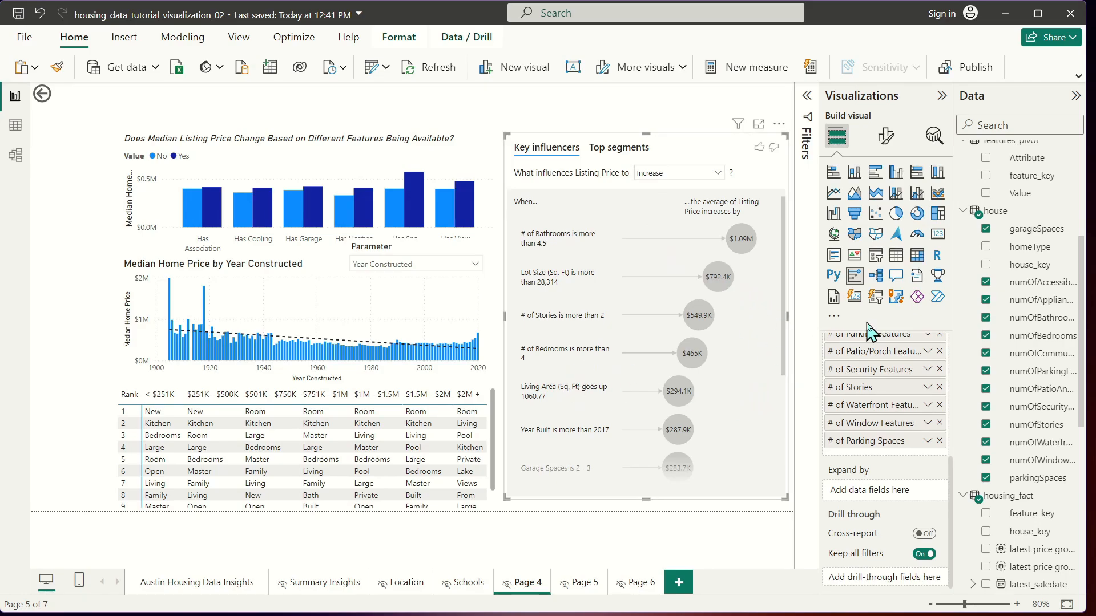
- Switch the Key influencers analysis of Listing Price to Decrease, review its list of influencers and deselect the visual
left_click(659, 178)
left_click(667, 204)
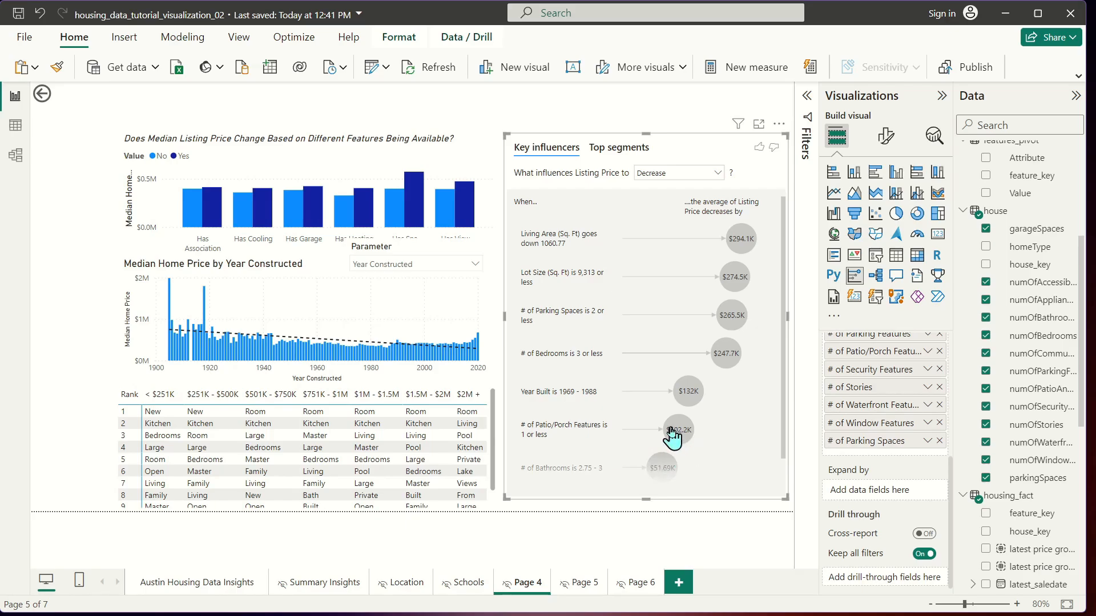
scroll(674, 436, "down", 1)
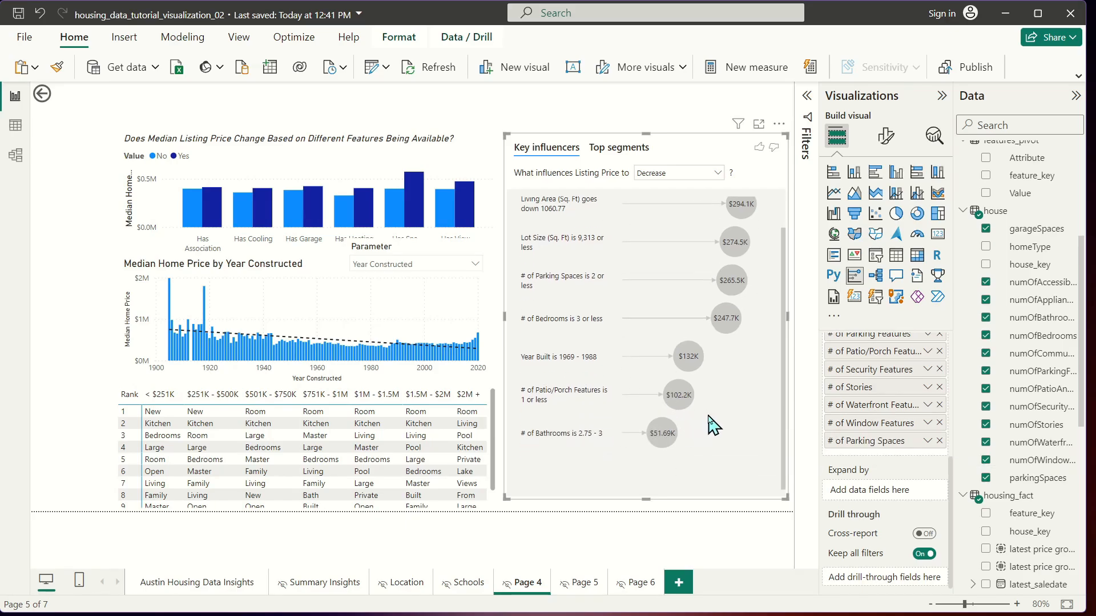
scroll(725, 431, "up", 1)
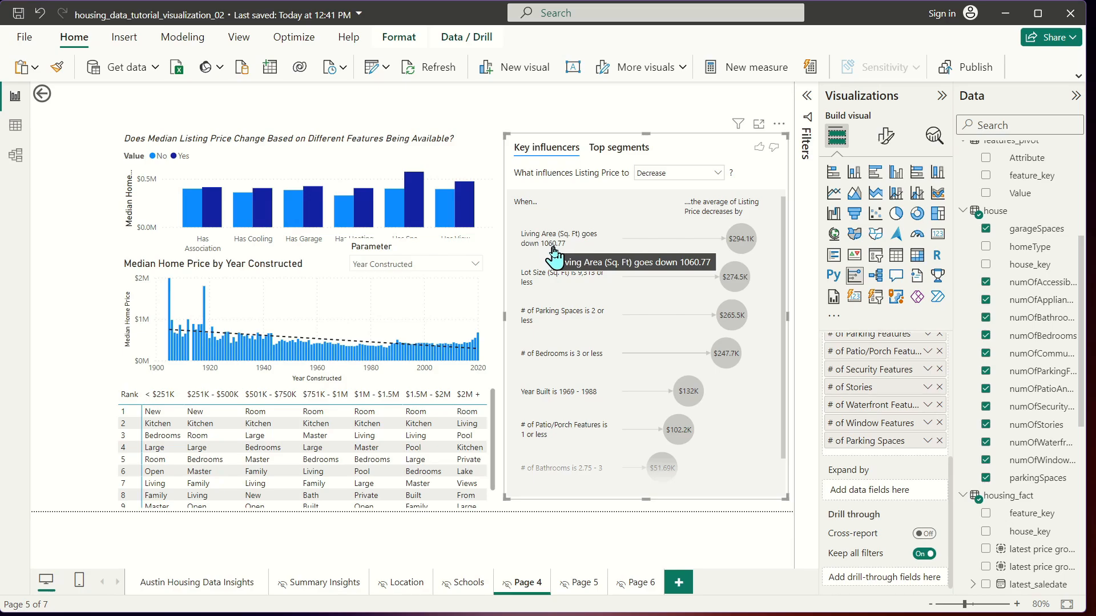
left_click(703, 126)
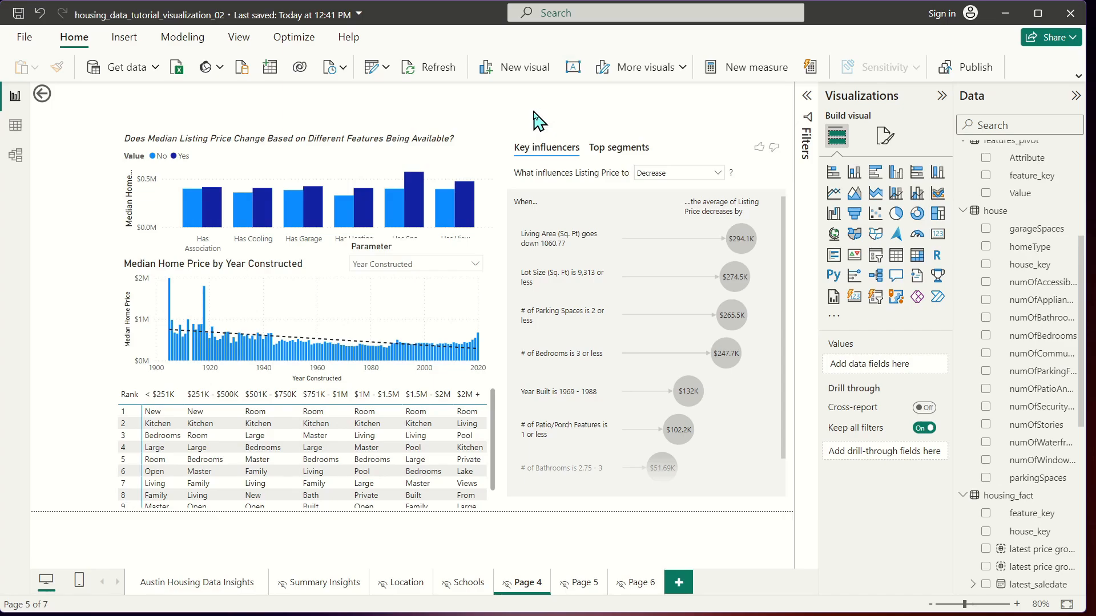
- Delete Page 5 from the report and open Page 6 to check its contents
left_click(603, 581)
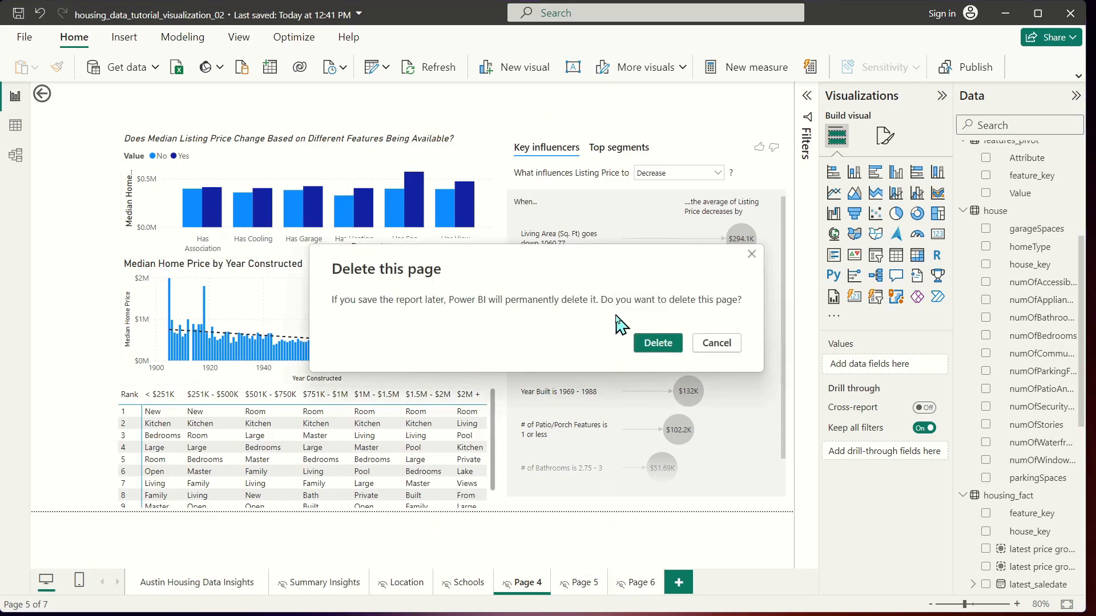
left_click(656, 341)
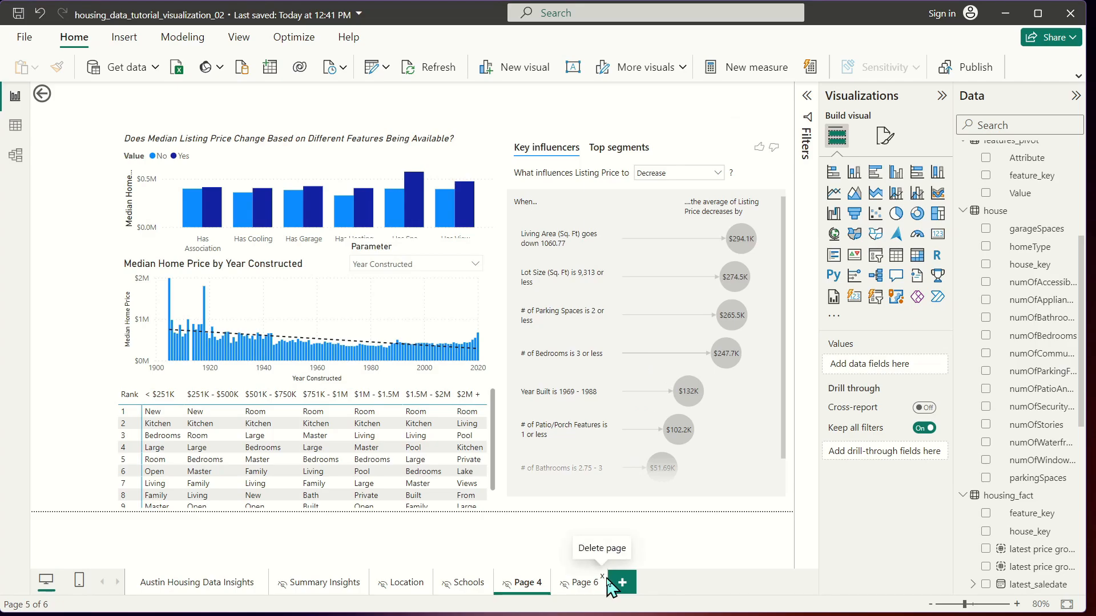
left_click(596, 583)
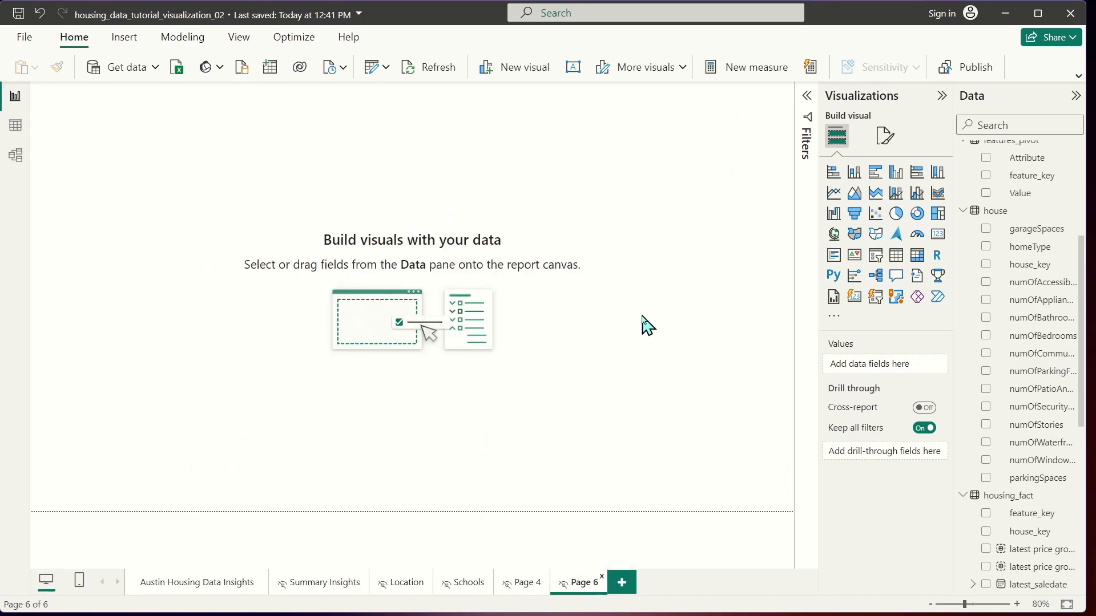
- Return to Page 4 and rename that report page as "Features"
left_click(538, 587)
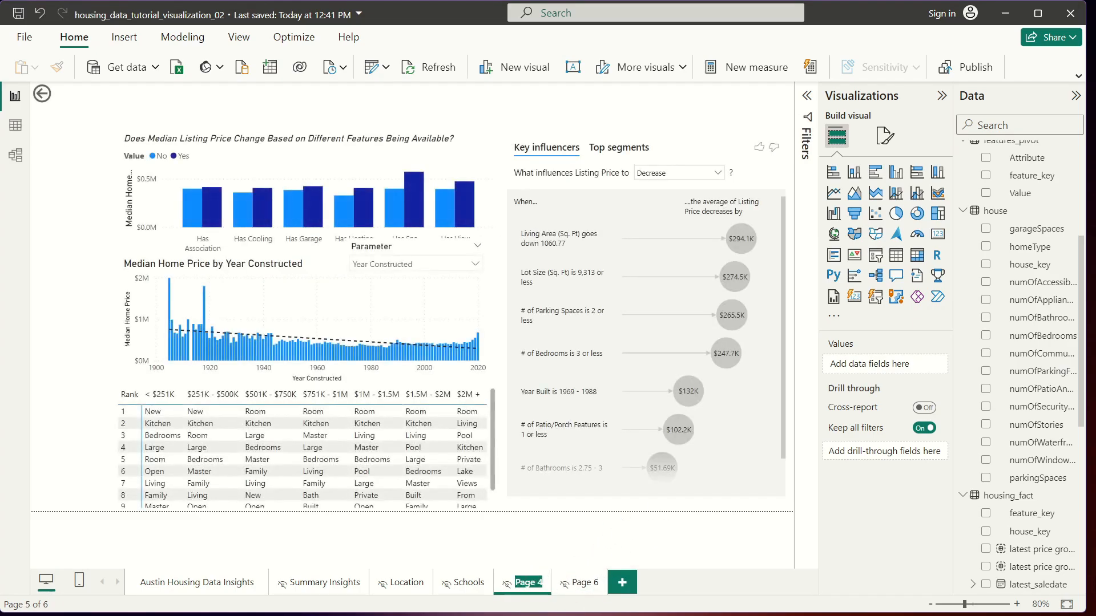
type("Features")
key("Return")
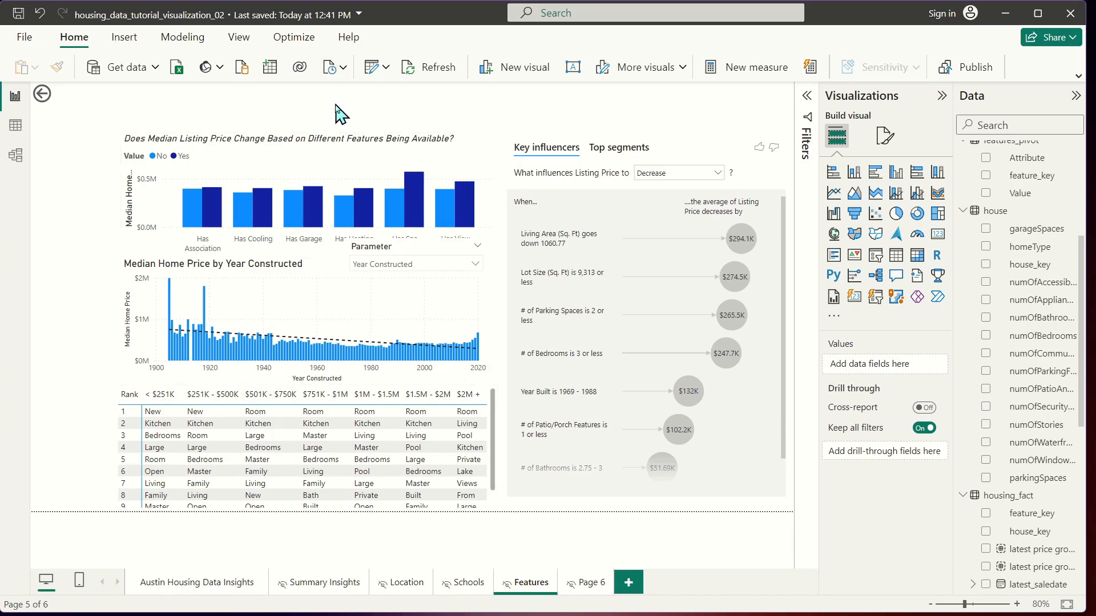
- Look through the Schools, Location and Summary Insights pages, finishing on the Austin Housing Data Insights page
left_click(465, 584)
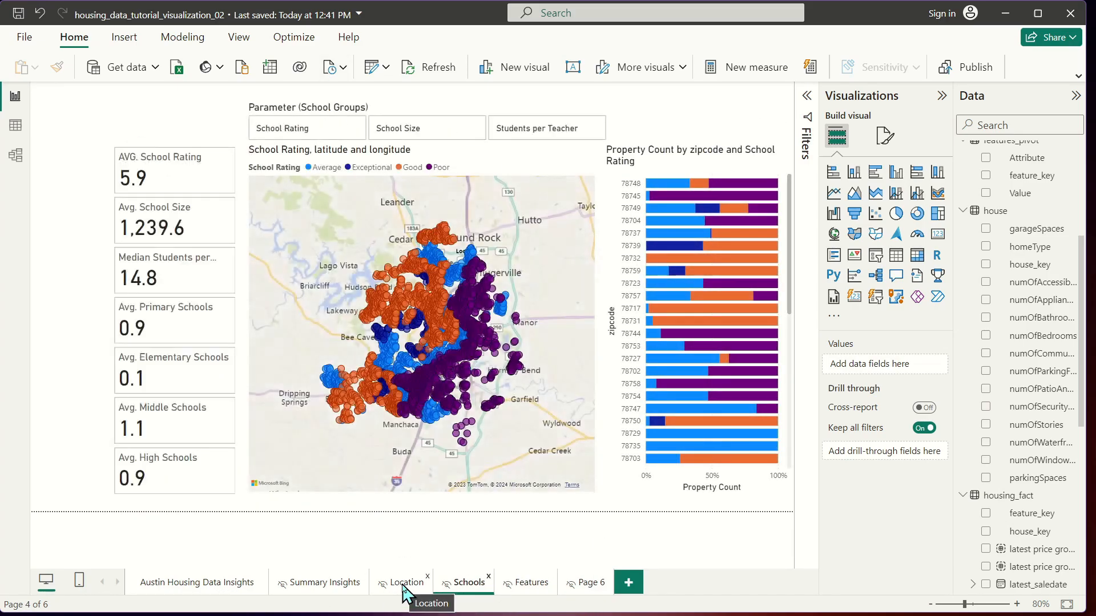
left_click(404, 583)
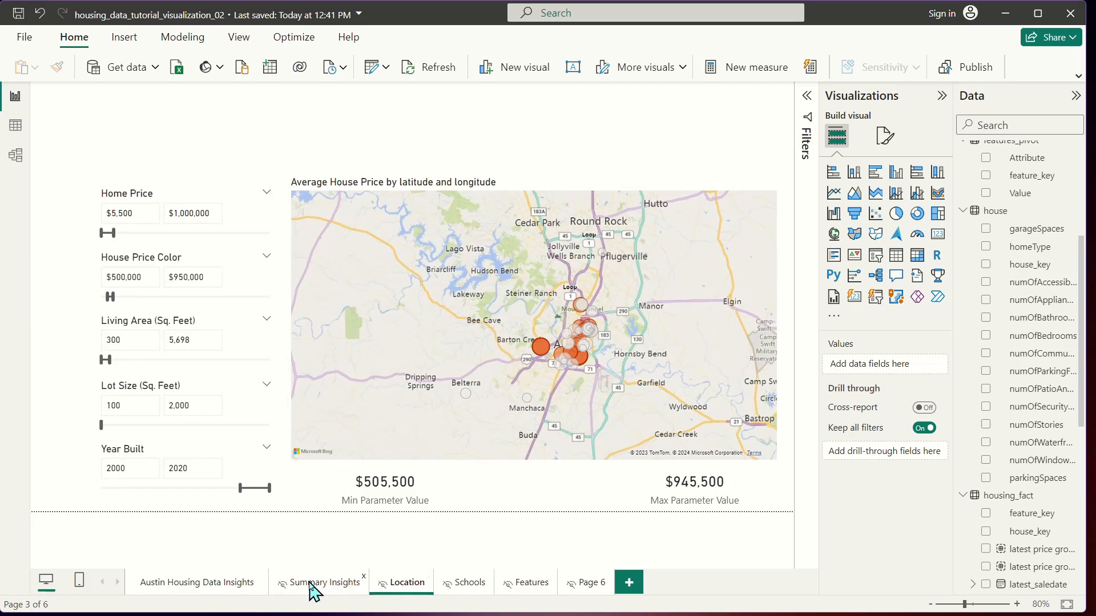
left_click(311, 583)
left_click(221, 584)
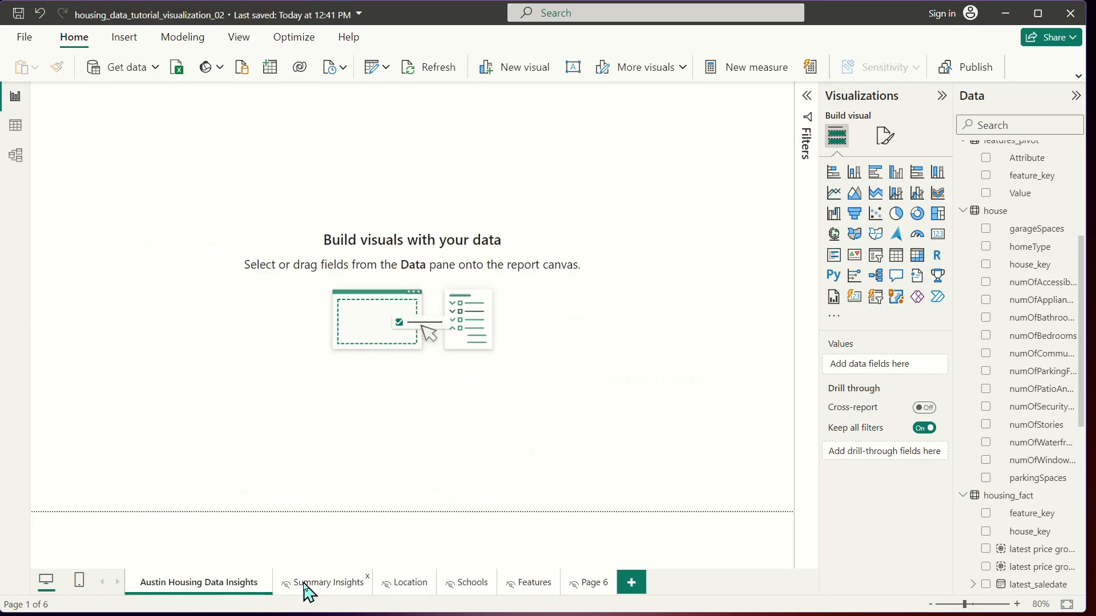
left_click(305, 584)
left_click(227, 586)
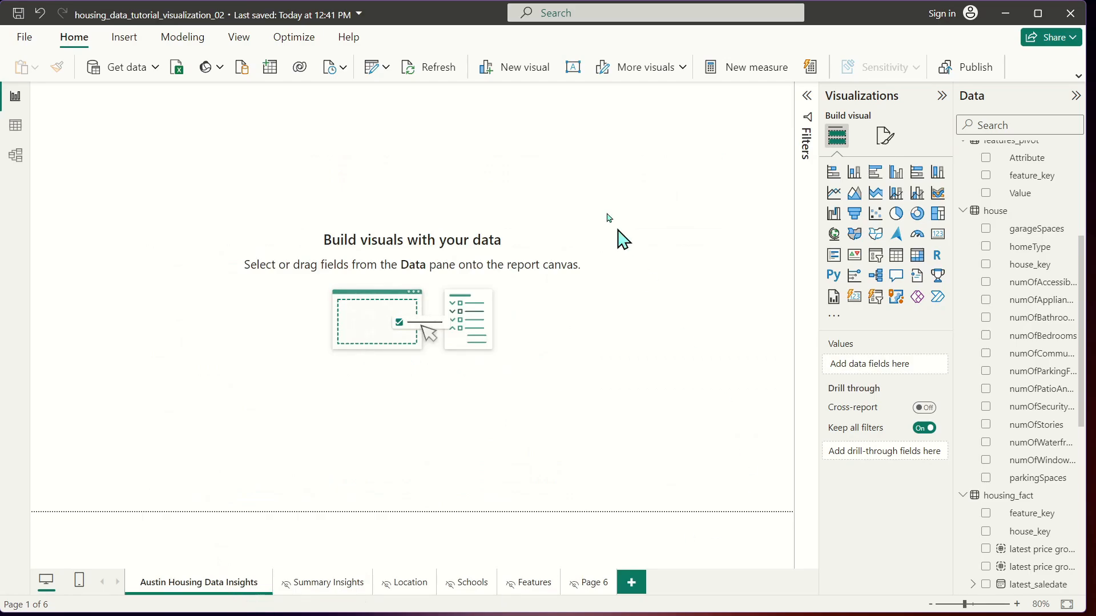